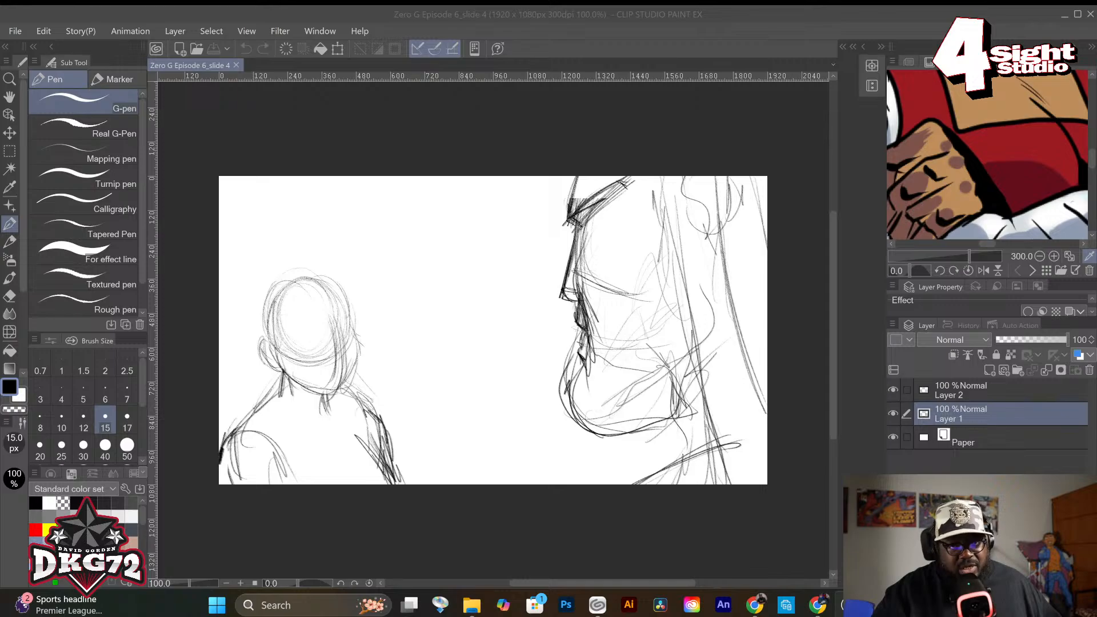
Hide Layer 2 and show it again to check which part of the sketch it holds.
left_click(892, 389)
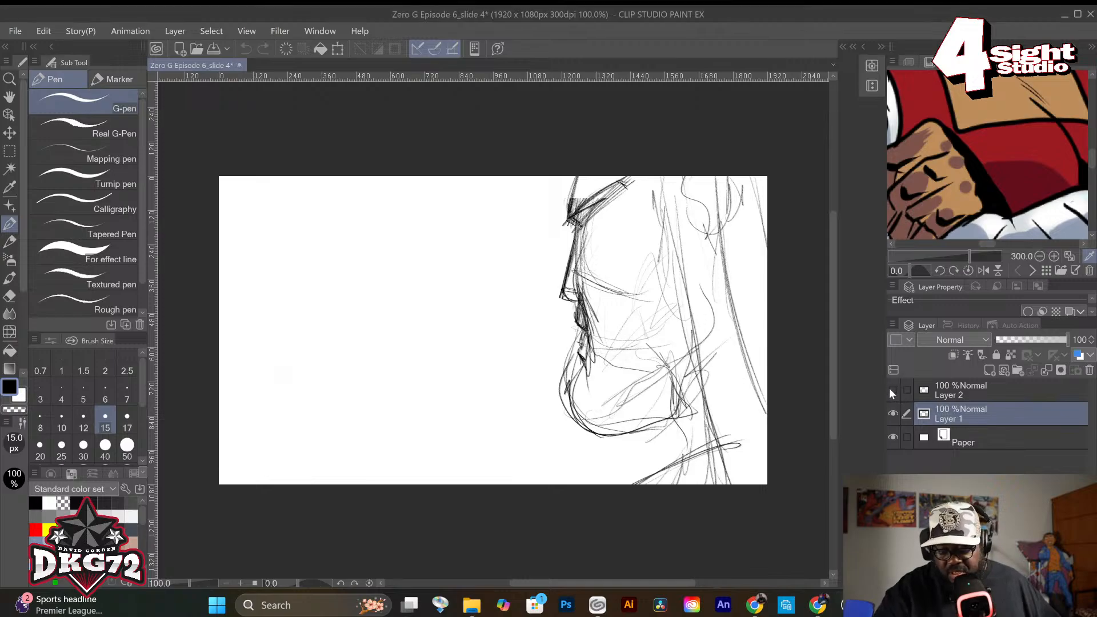
left_click(893, 391)
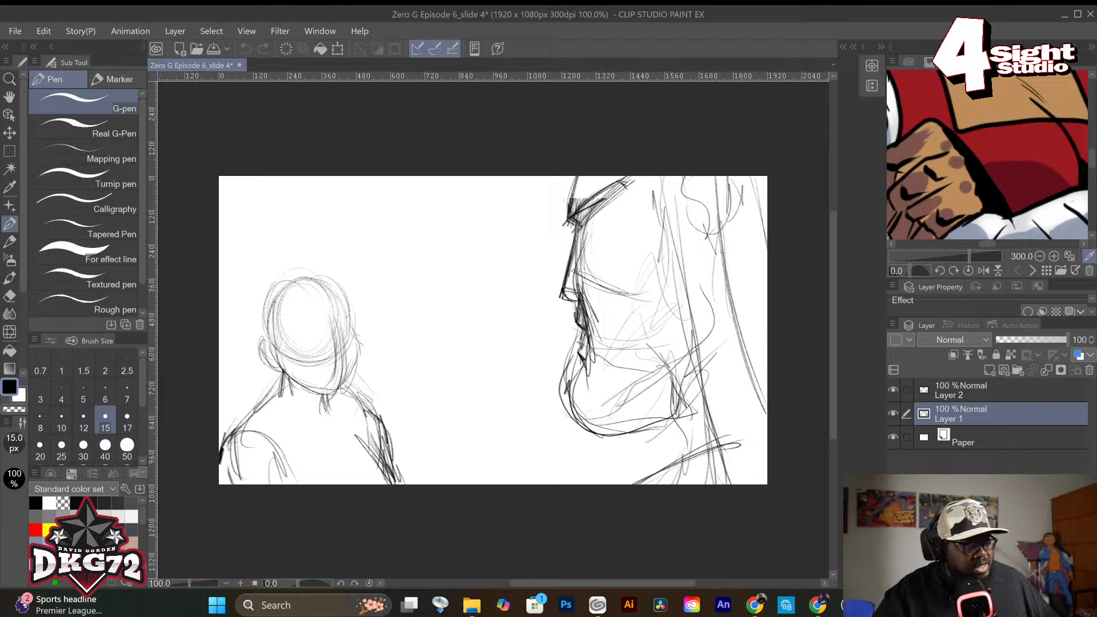
Start opening a file and browse to the 4Sight Media Channel folder under Intellectual Properties, Youtube and 4Sight Media.
left_click(16, 35)
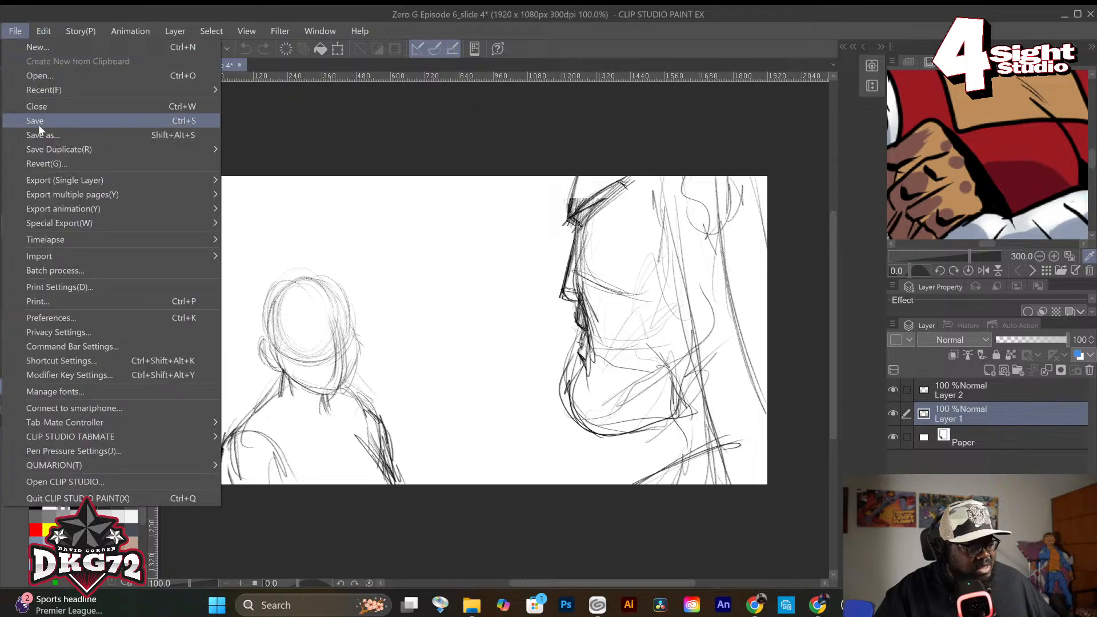
left_click(36, 72)
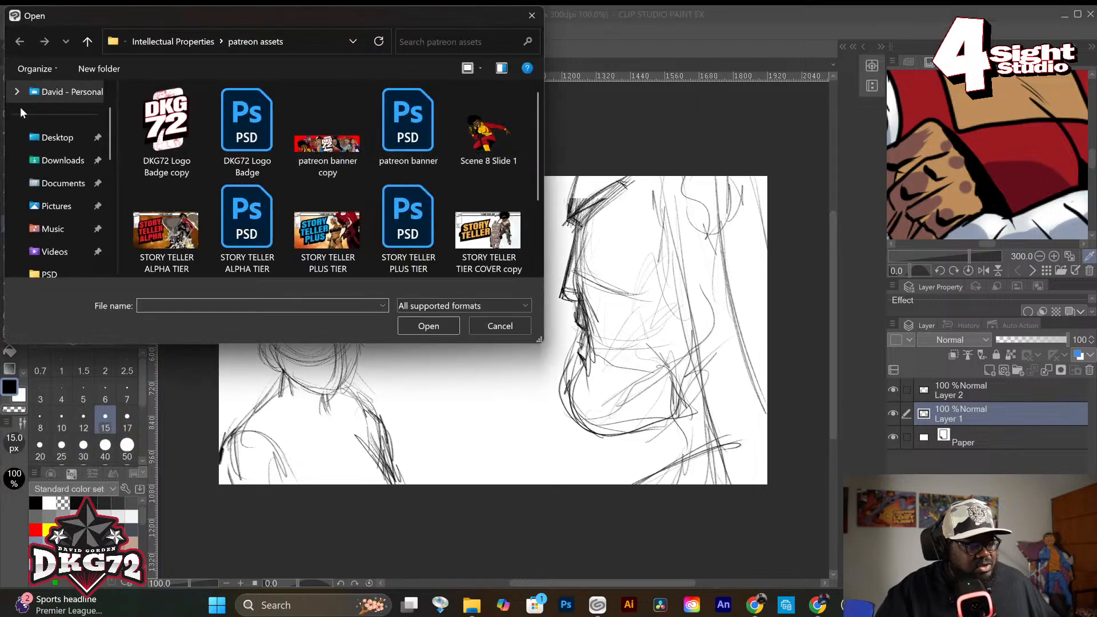
left_click(87, 42)
left_click(88, 43)
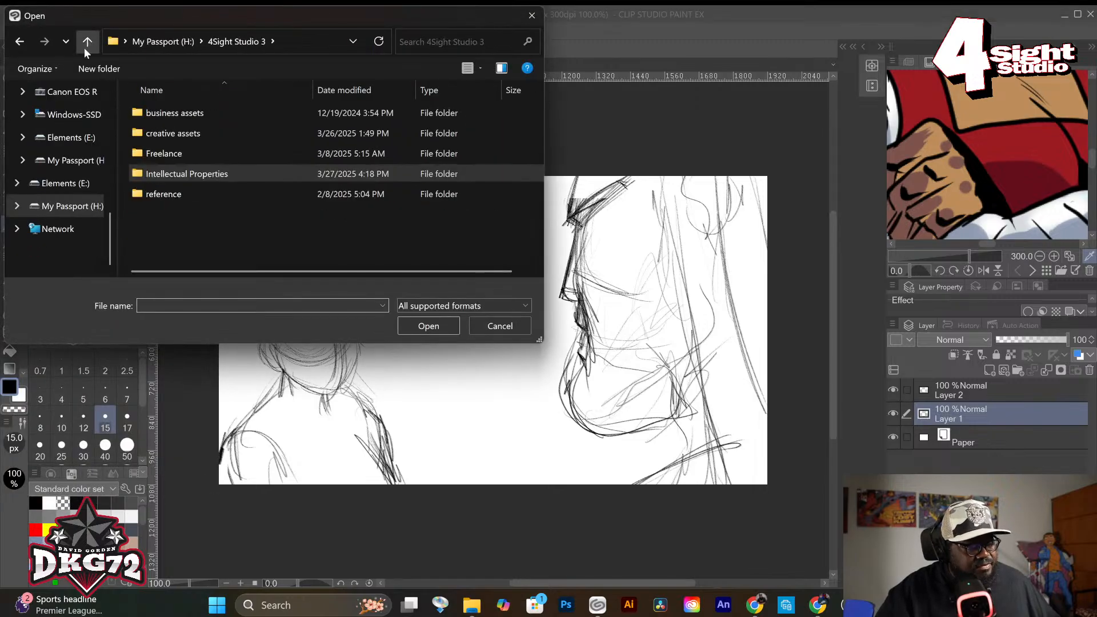
left_click(20, 41)
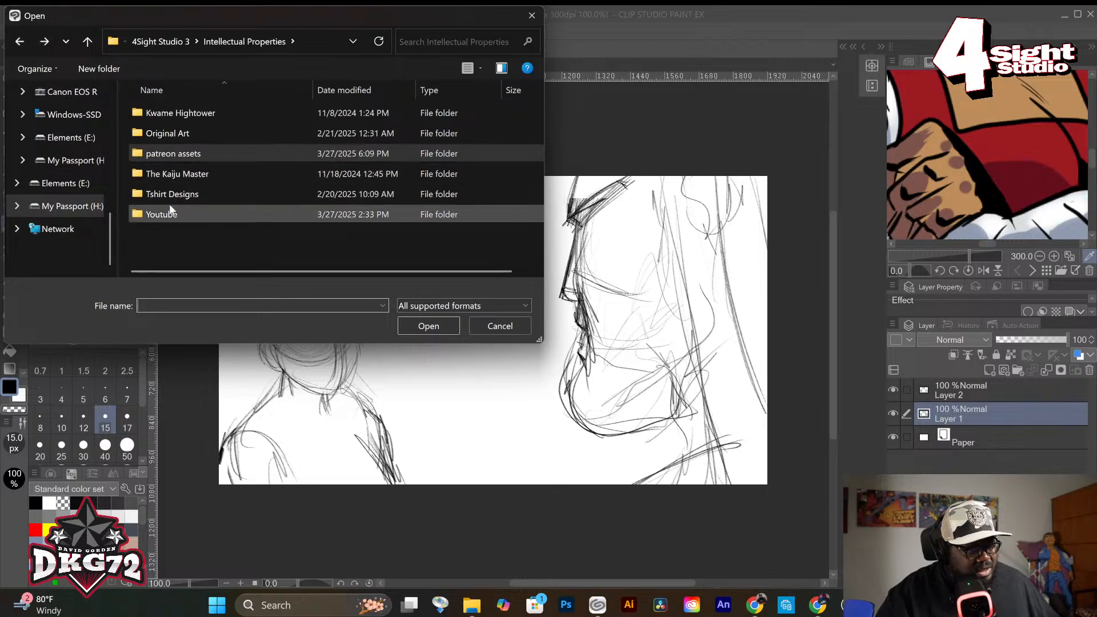
double_click(156, 218)
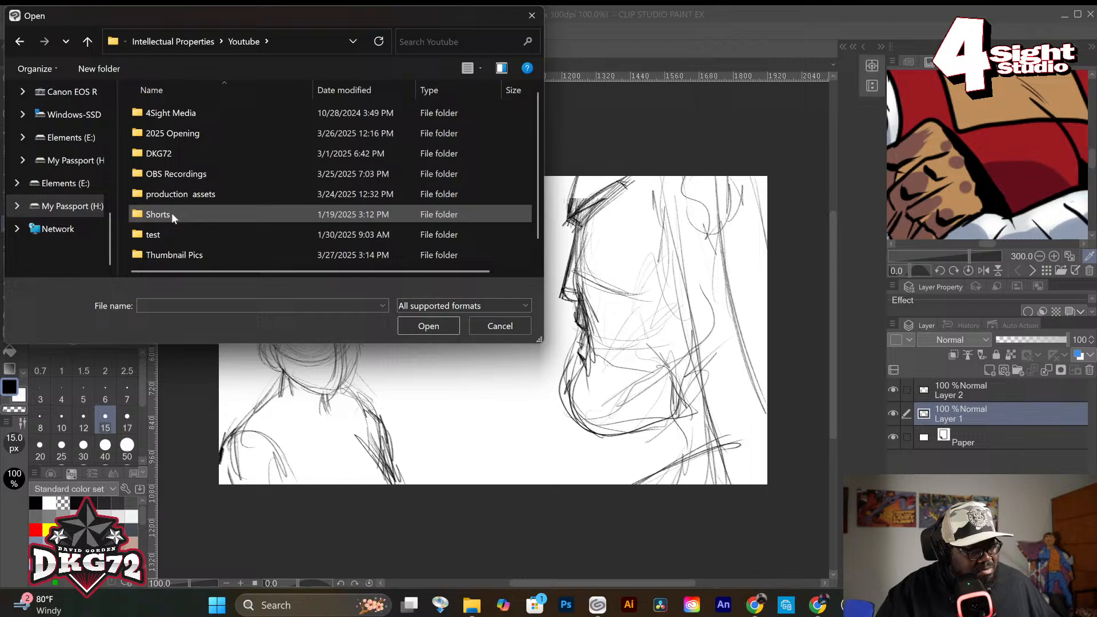
double_click(162, 114)
double_click(162, 114)
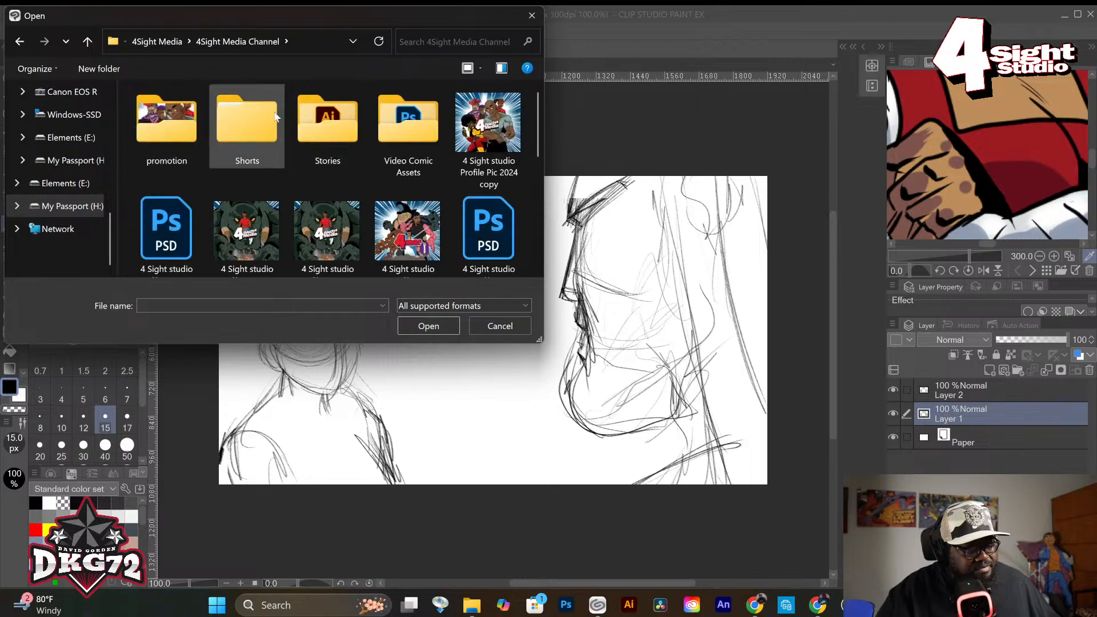
Browse through Stories, Zero G_ A Space Opera, Zero G A Space Opera, Episode 6 and slides to the CLIP FILES folder.
double_click(332, 134)
scroll(239, 207, "down", 2)
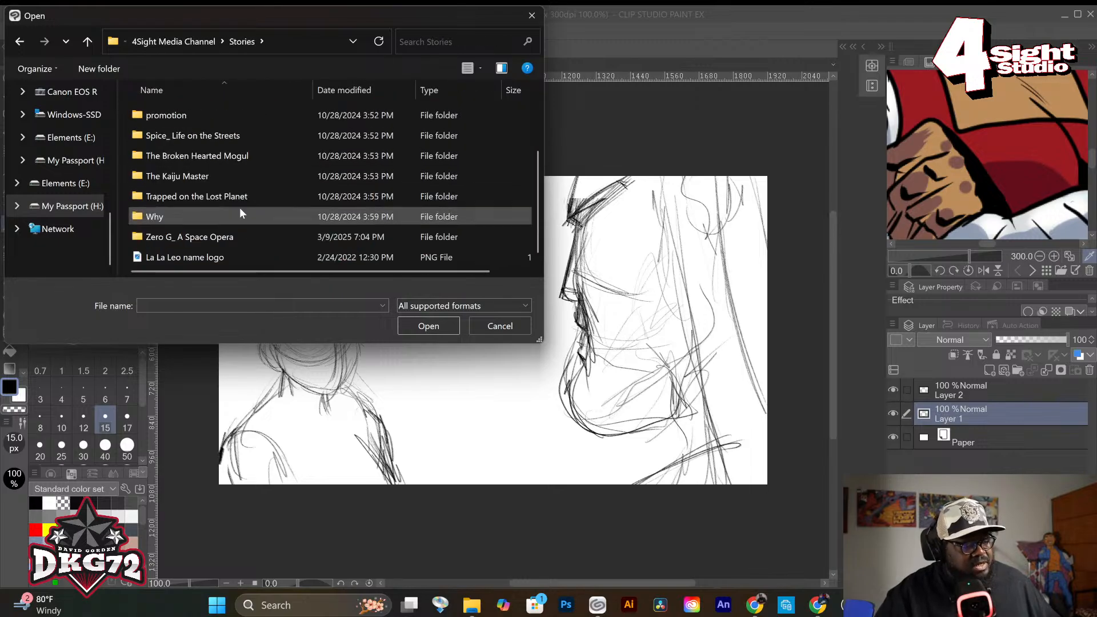
double_click(215, 237)
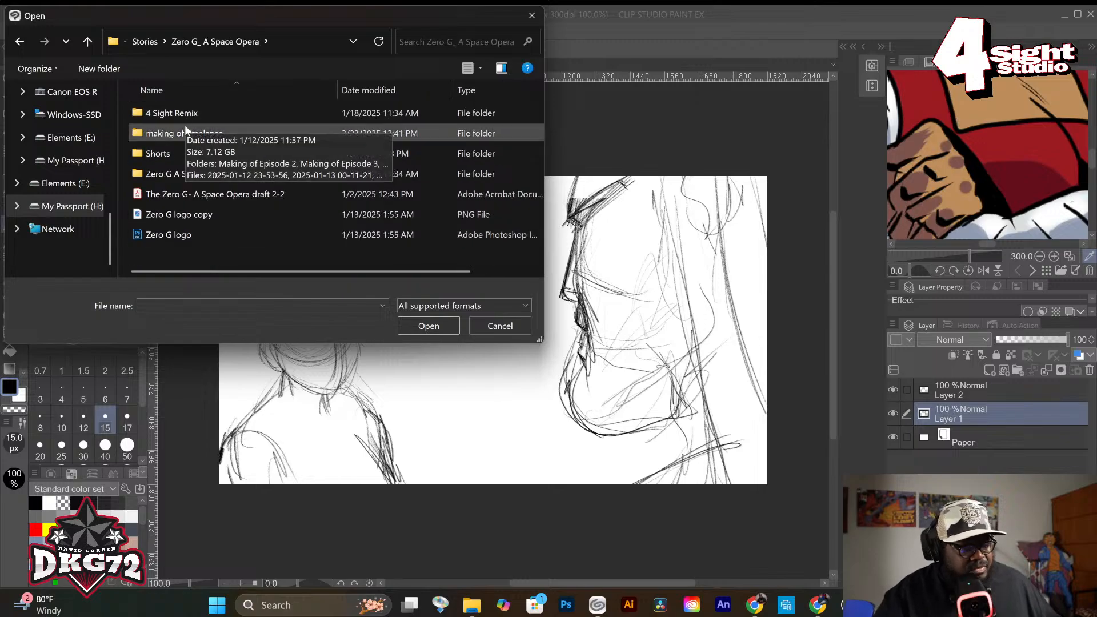
double_click(182, 174)
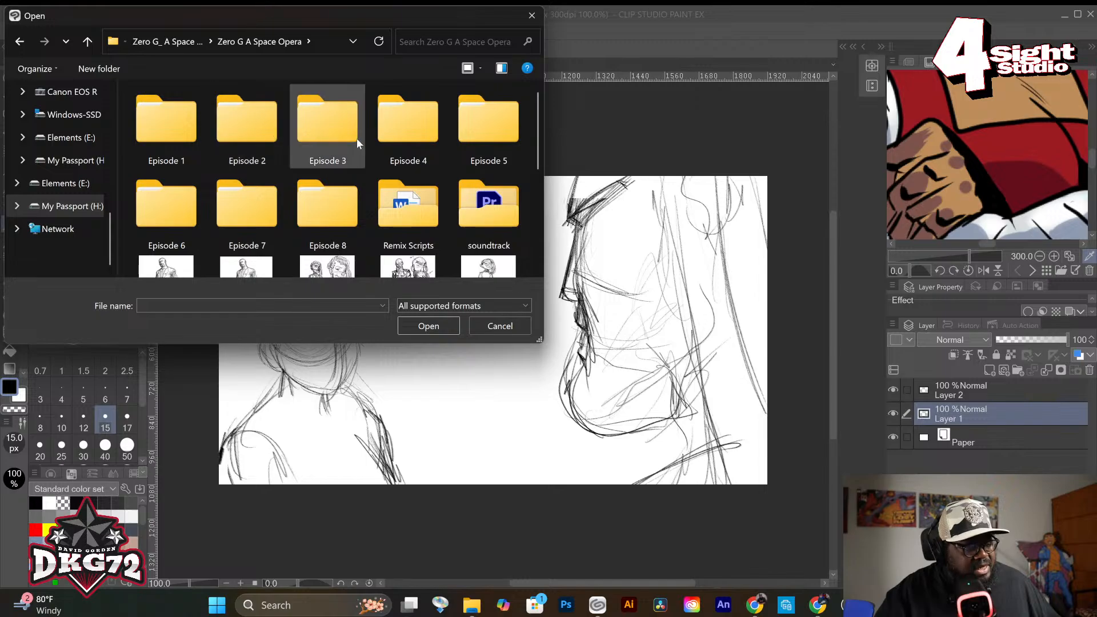
double_click(153, 203)
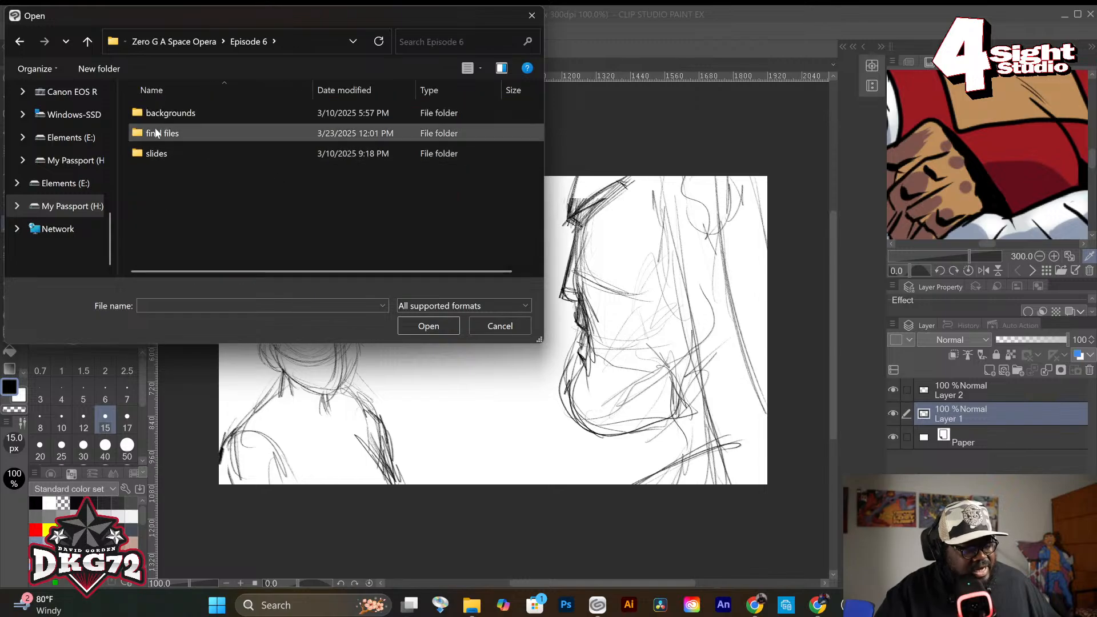
double_click(149, 153)
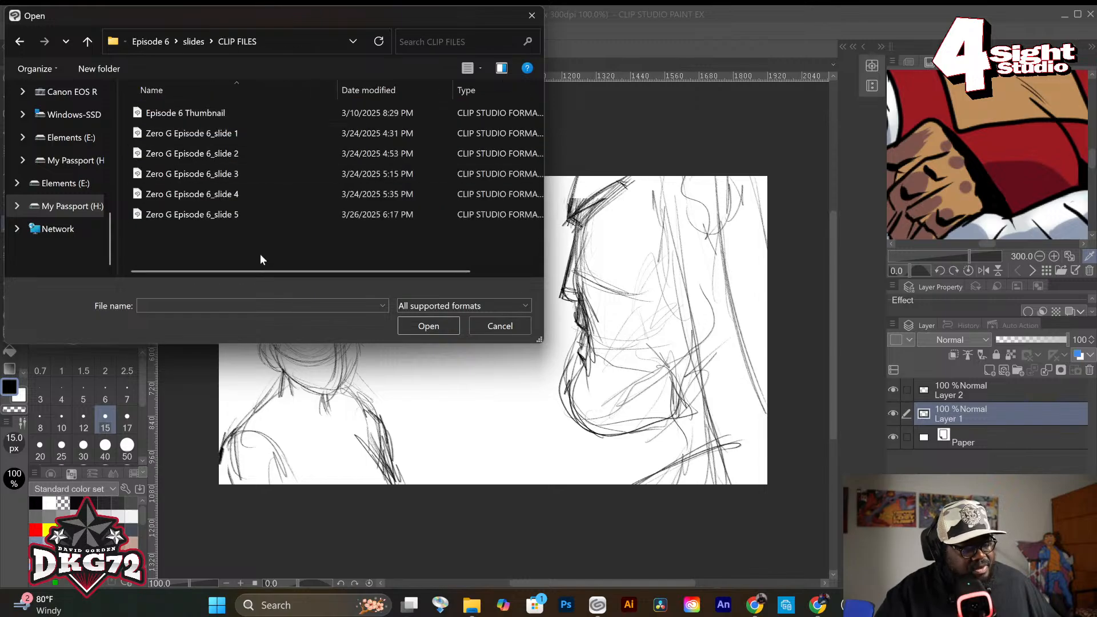
Try to open Zero G Episode 6_slide 4 from the CLIP FILES folder.
left_click(211, 133)
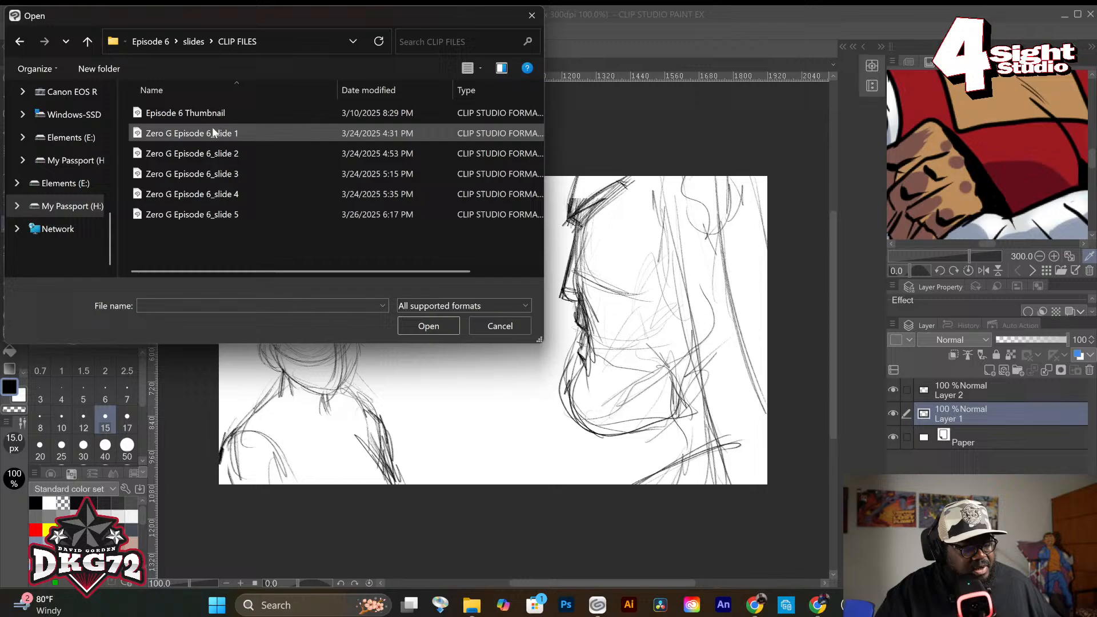
left_click(200, 212)
left_click(200, 195)
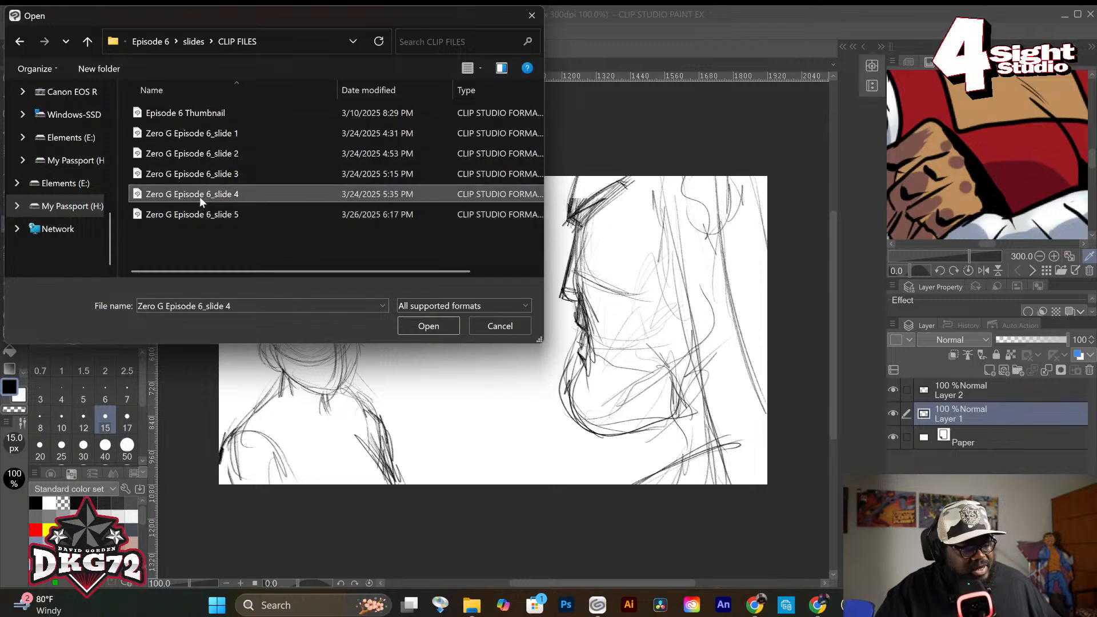
left_click(408, 323)
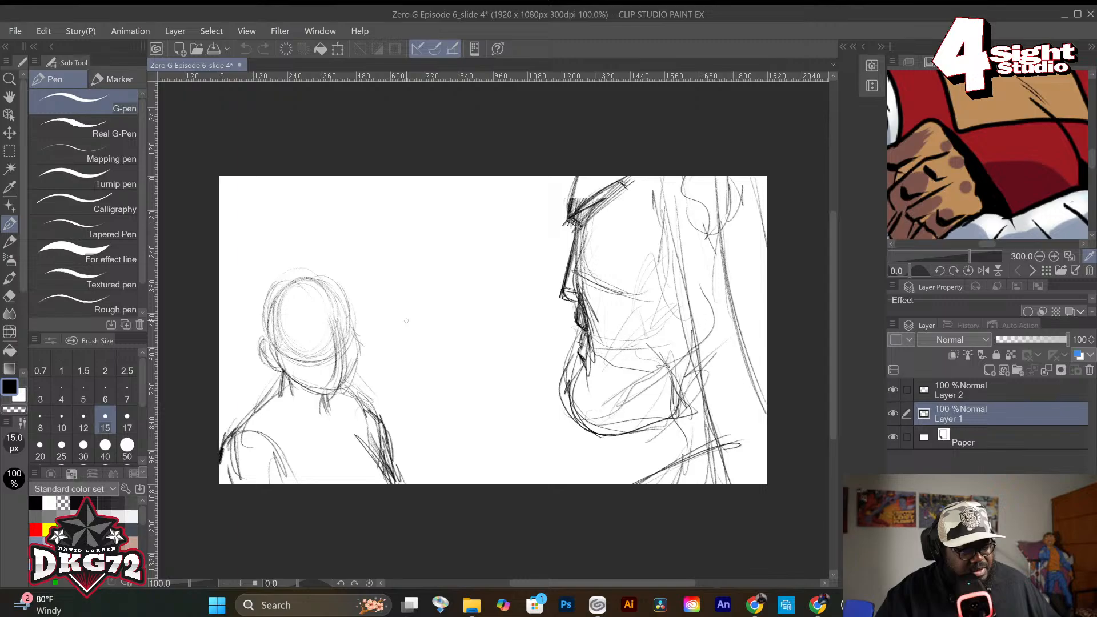
Open Zero G Episode 6_slide 5 from the CLIP FILES folder as a character reference.
left_click(36, 29)
left_click(35, 70)
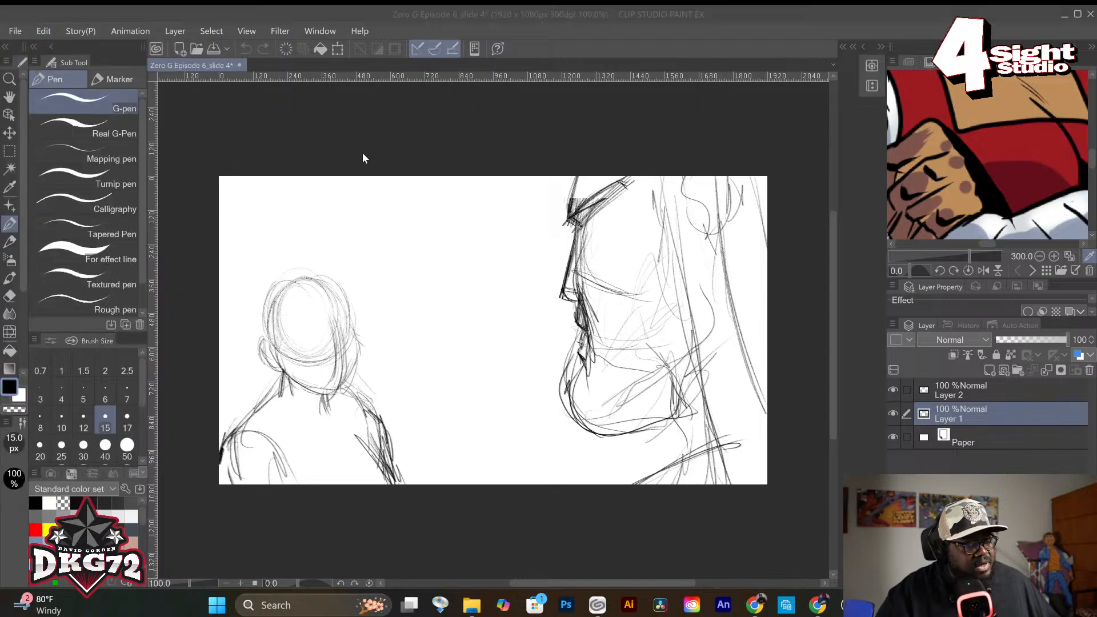
left_click(213, 213)
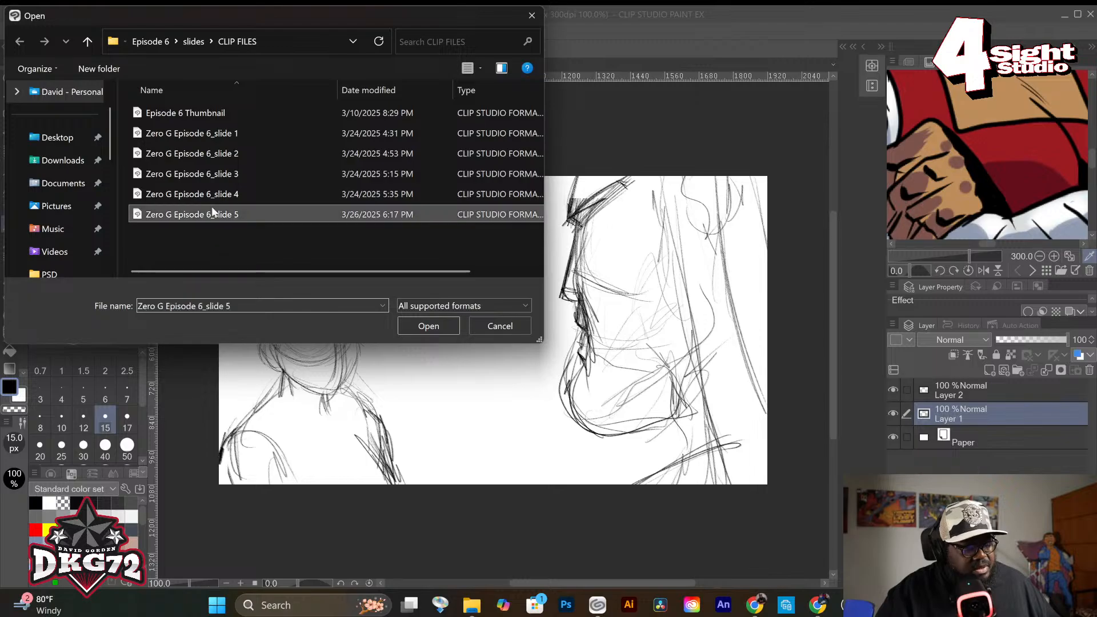
left_click(399, 329)
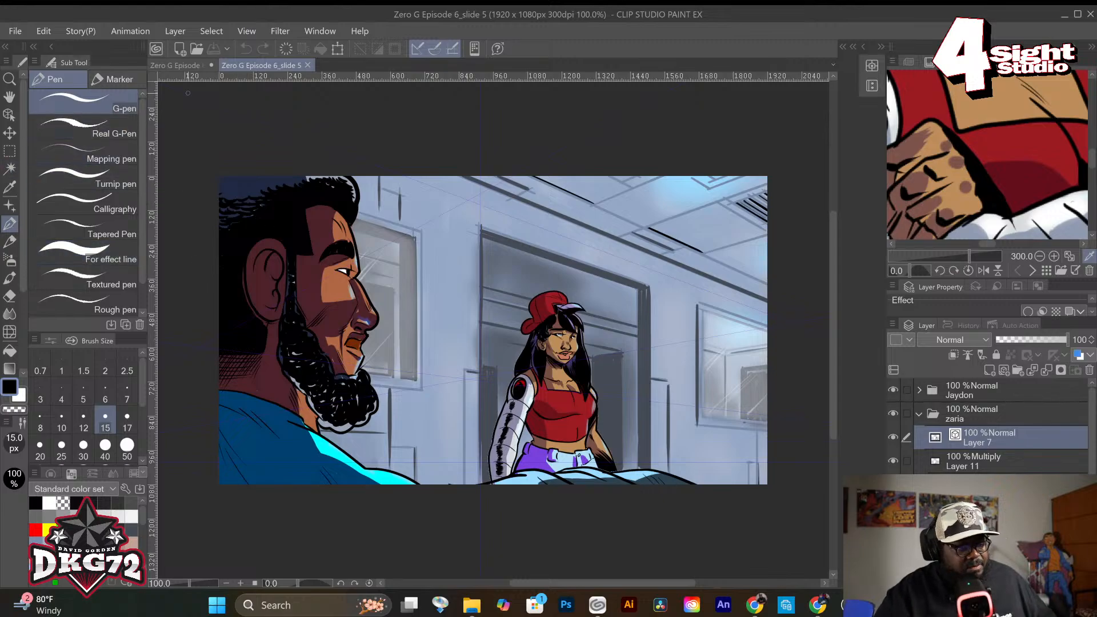
Return to the slide 4 drawing and make Layer 2 the active layer, leaving it visible.
left_click(197, 64)
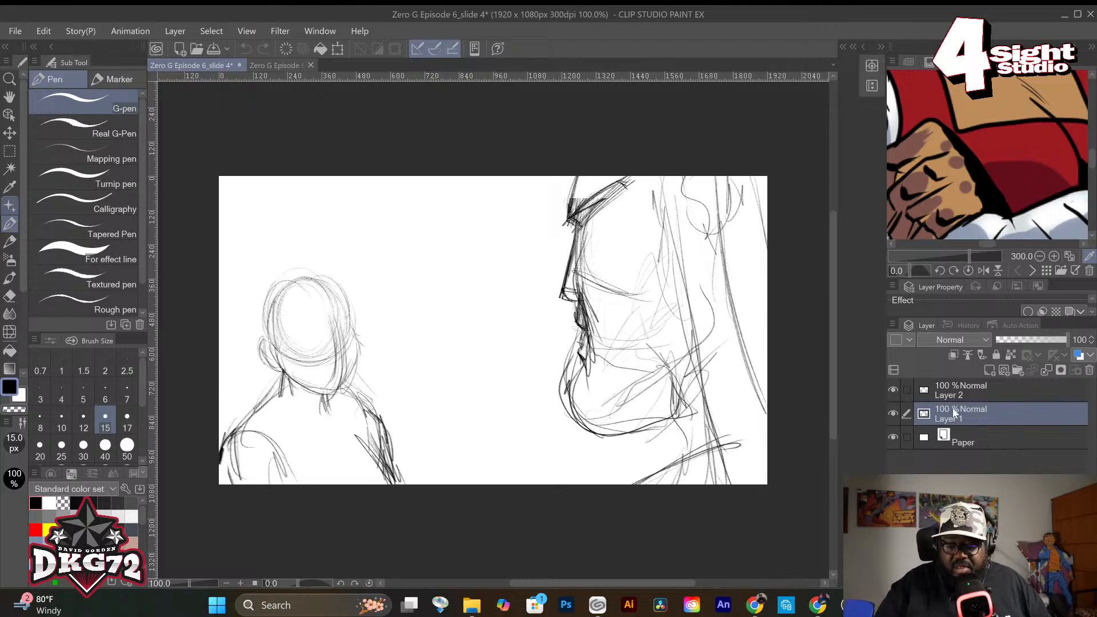
left_click(906, 394)
left_click(894, 390)
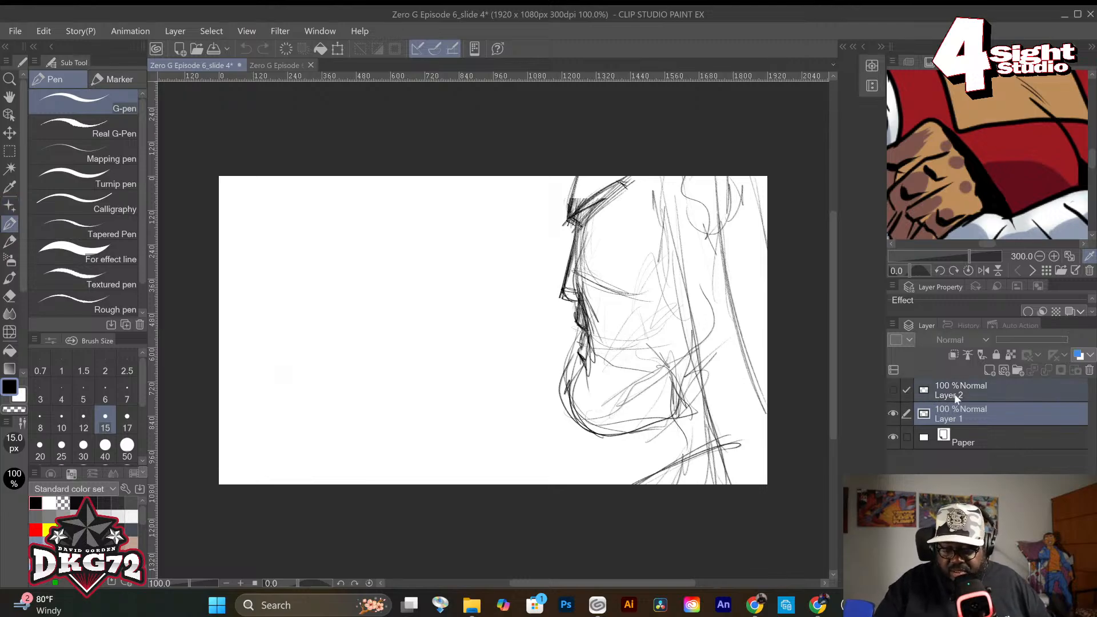
left_click(893, 390)
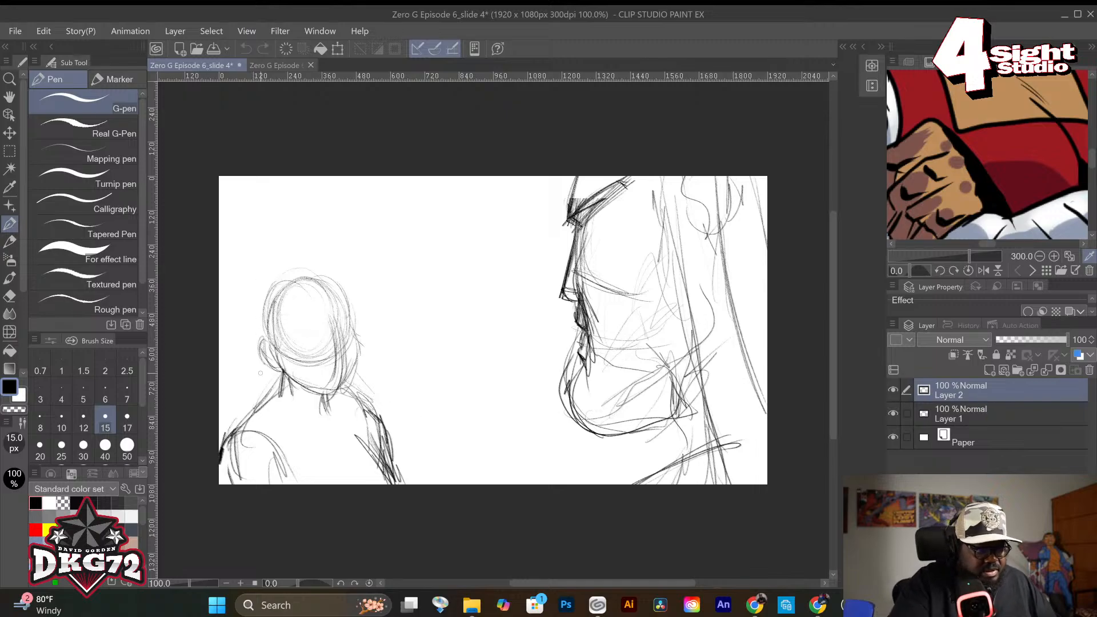
With the Artemus HB pencil at brush size 20, sketch a cap with its band and curled bill over the smaller figure's head.
left_click(10, 242)
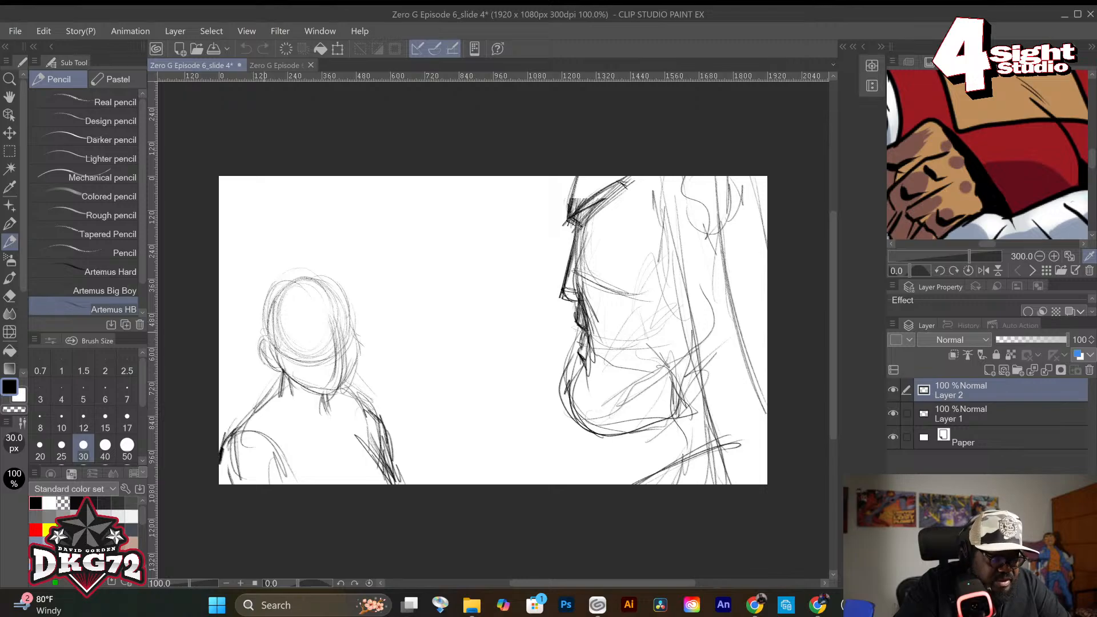
left_click_drag(263, 329, 272, 348)
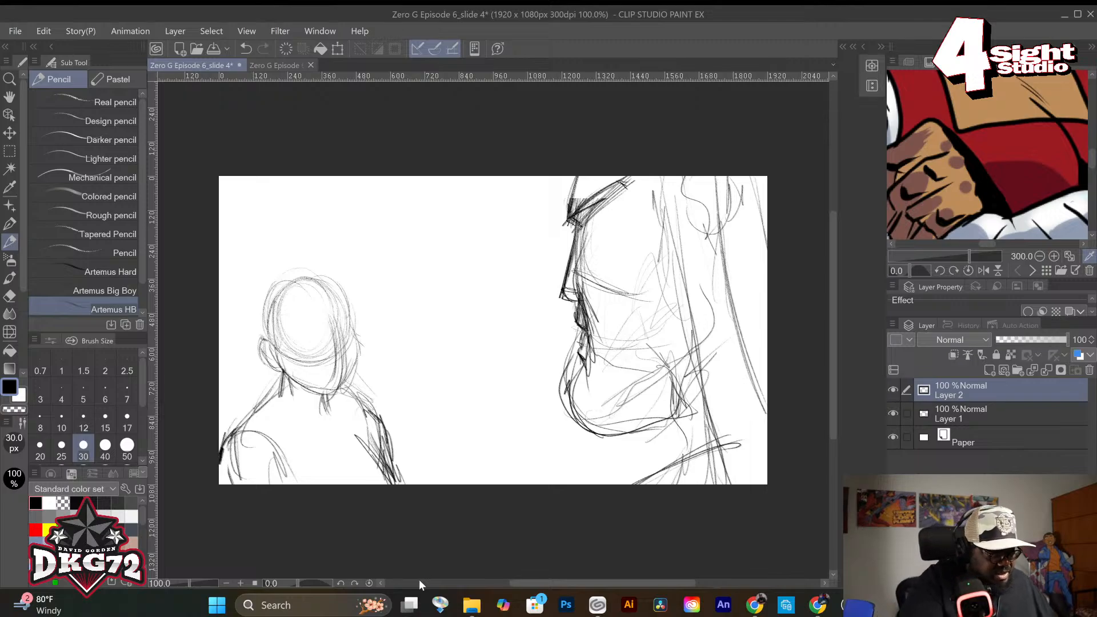
left_click(40, 448)
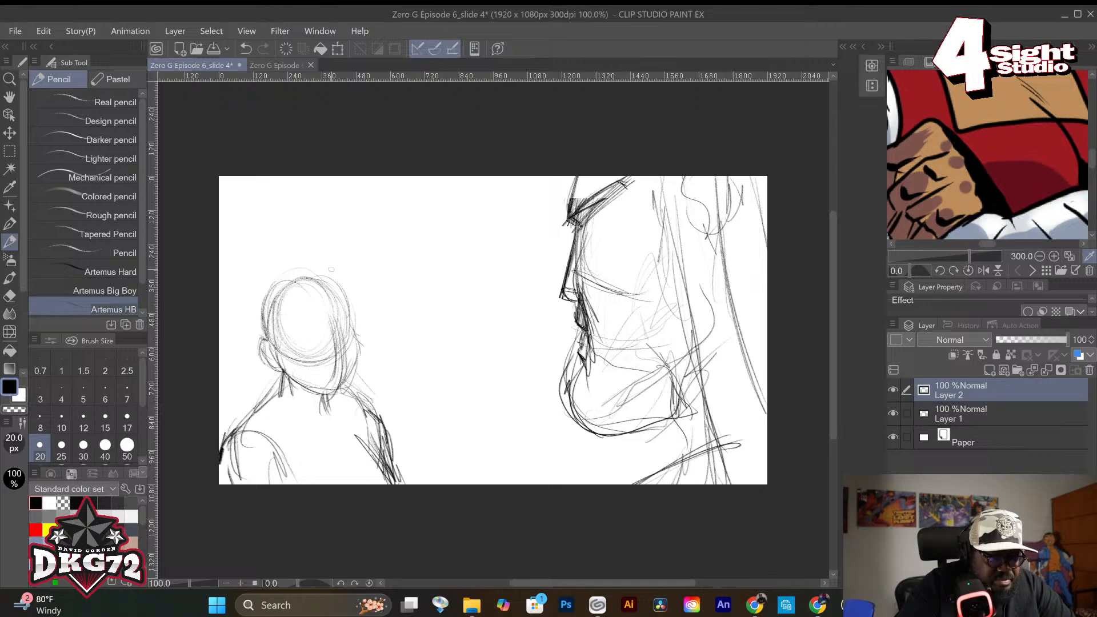
mouse_move(258, 291)
left_mouse_down()
mouse_move(264, 321)
mouse_move(260, 267)
mouse_move(330, 261)
mouse_move(252, 315)
mouse_move(266, 273)
mouse_move(330, 256)
mouse_move(343, 294)
left_mouse_up()
left_click_drag(250, 308, 331, 312)
mouse_move(264, 325)
left_mouse_down()
mouse_move(312, 322)
mouse_move(342, 303)
mouse_move(296, 322)
mouse_move(319, 334)
mouse_move(366, 302)
mouse_move(382, 312)
mouse_move(378, 323)
mouse_move(367, 297)
mouse_move(377, 306)
left_mouse_up()
left_click_drag(366, 297, 377, 330)
mouse_move(346, 327)
left_mouse_down()
mouse_move(376, 323)
mouse_move(349, 331)
mouse_move(358, 365)
mouse_move(321, 398)
left_mouse_up()
mouse_move(294, 332)
left_mouse_down()
mouse_move(268, 349)
mouse_move(279, 350)
mouse_move(250, 329)
left_mouse_up()
Sketch the long hair falling from the left of the cap and redraw the arc of the shoulder beneath it.
left_click_drag(255, 275, 225, 434)
left_click_drag(281, 358, 295, 376)
mouse_move(260, 342)
left_mouse_down()
mouse_move(275, 373)
mouse_move(288, 374)
mouse_move(298, 460)
left_mouse_up()
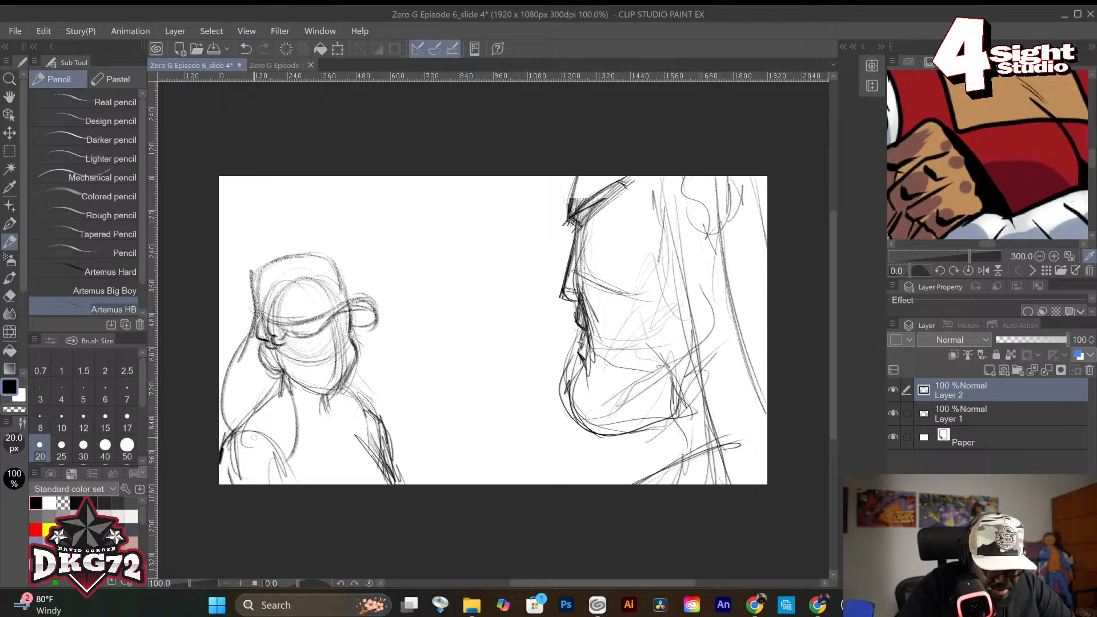
left_click_drag(250, 423, 259, 432)
left_click_drag(256, 392, 245, 436)
mouse_move(250, 426)
left_mouse_down()
mouse_move(278, 457)
mouse_move(280, 484)
left_mouse_up()
left_click_drag(288, 433, 299, 484)
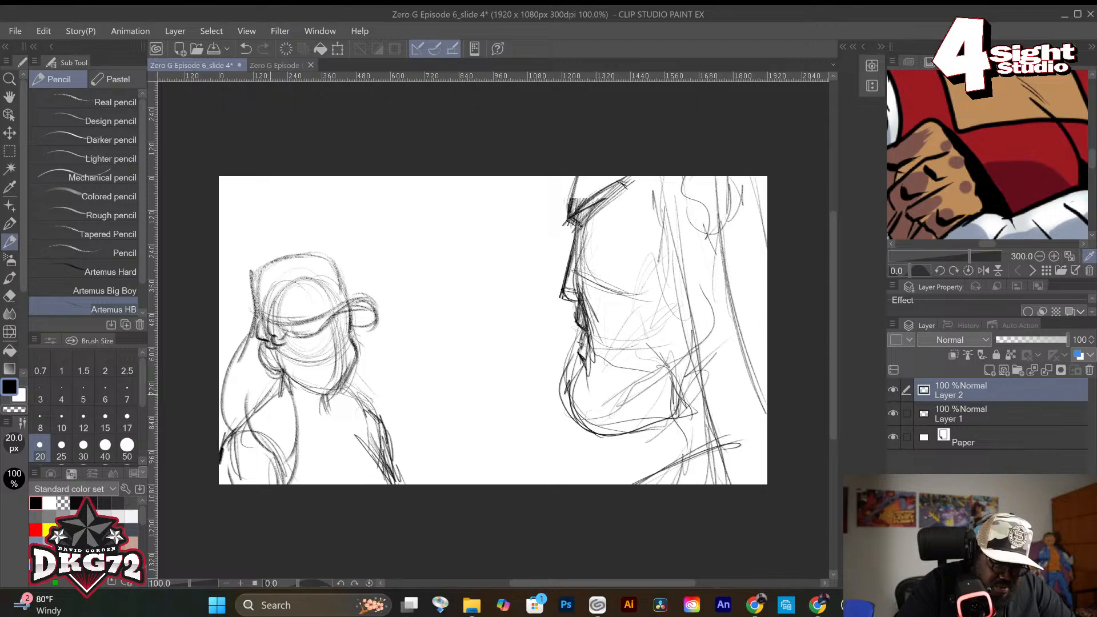
Sketch the hair hanging on the right side of the smaller figure's head down to the shoulder.
mouse_move(353, 332)
left_mouse_down()
mouse_move(383, 416)
mouse_move(375, 351)
left_mouse_up()
left_click_drag(367, 341, 386, 402)
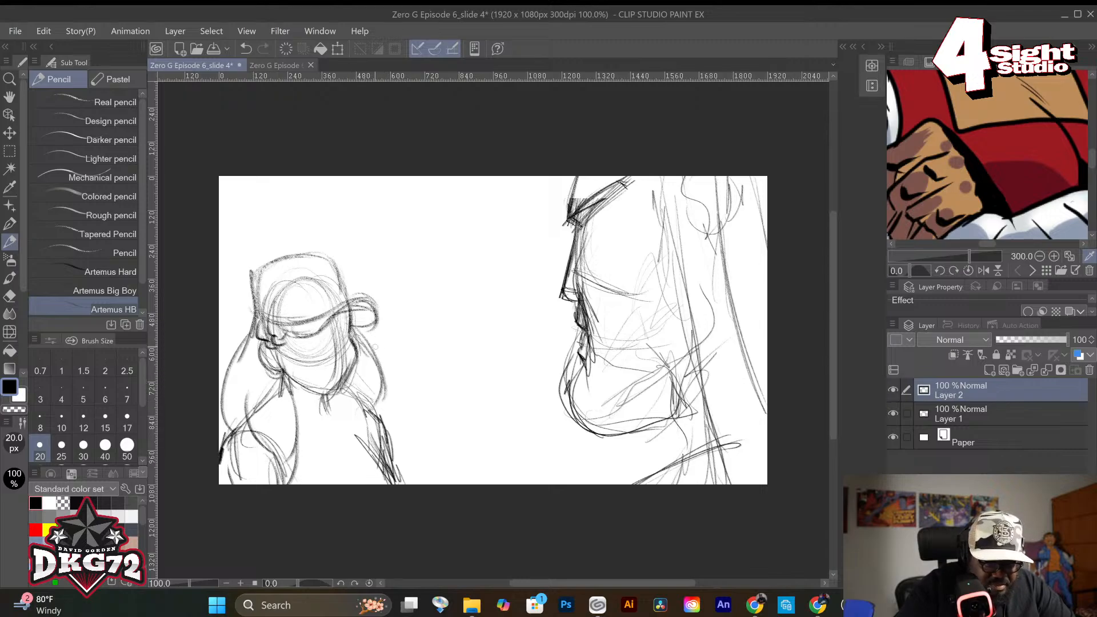
left_click_drag(362, 330, 382, 415)
mouse_move(299, 358)
left_mouse_down()
mouse_move(334, 360)
mouse_move(342, 349)
mouse_move(324, 396)
mouse_move(292, 385)
left_mouse_up()
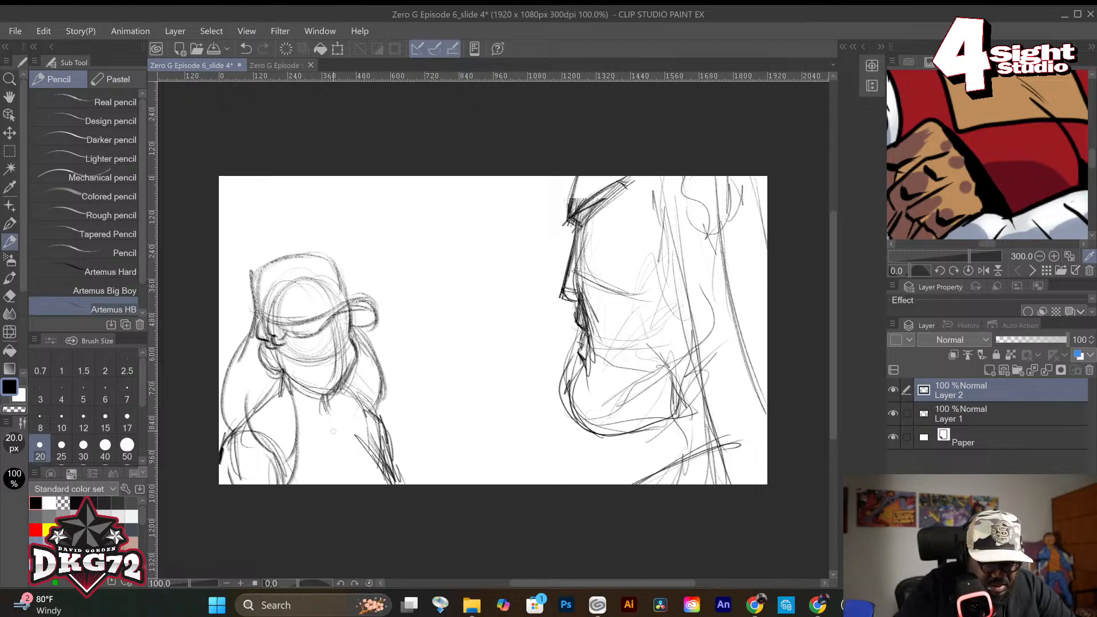
Draw the curved top line across the smaller figure's torso and darken the shoulder and arm lines on both sides.
mouse_move(291, 466)
left_mouse_down()
mouse_move(367, 457)
mouse_move(323, 457)
mouse_move(362, 416)
mouse_move(390, 464)
left_mouse_up()
left_click_drag(366, 440, 404, 484)
left_click_drag(388, 464, 397, 484)
mouse_move(334, 390)
left_mouse_down()
mouse_move(391, 422)
mouse_move(394, 463)
left_mouse_up()
mouse_move(259, 409)
left_mouse_down()
mouse_move(221, 441)
mouse_move(257, 435)
mouse_move(282, 484)
left_mouse_up()
mouse_move(222, 448)
left_mouse_down()
mouse_move(237, 481)
mouse_move(251, 466)
mouse_move(255, 484)
mouse_move(238, 485)
mouse_move(239, 471)
left_mouse_up()
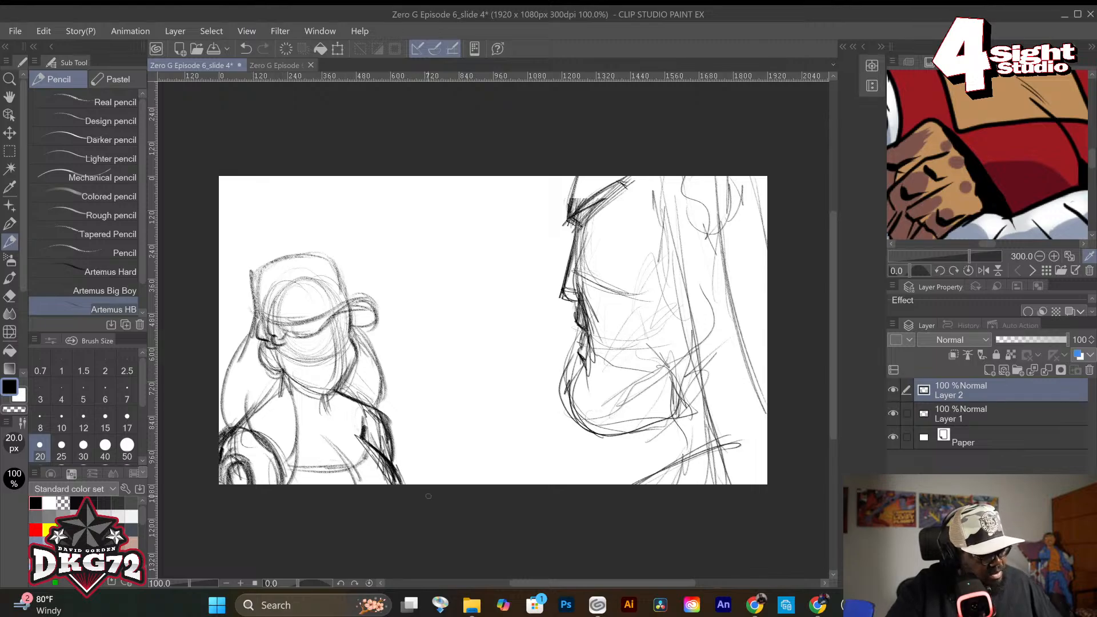
Redraw the smaller figure's ear below the cap with a darker outline and inner detail.
scroll(431, 495, "down", 3)
scroll(431, 495, "up", 5)
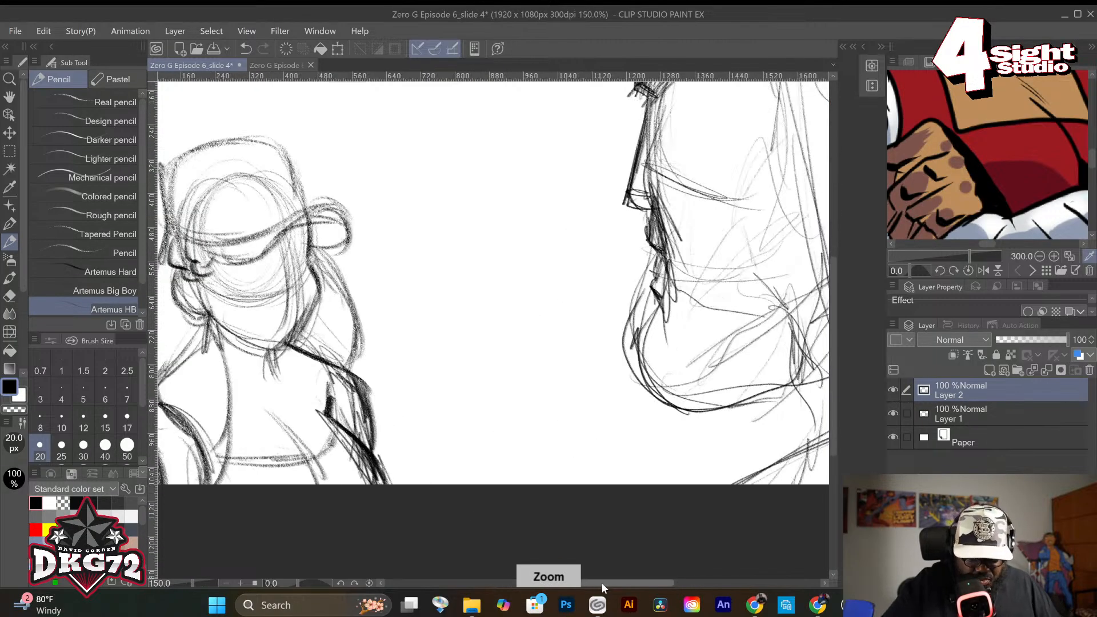
left_click_drag(601, 582, 547, 585)
scroll(615, 428, "down", 3)
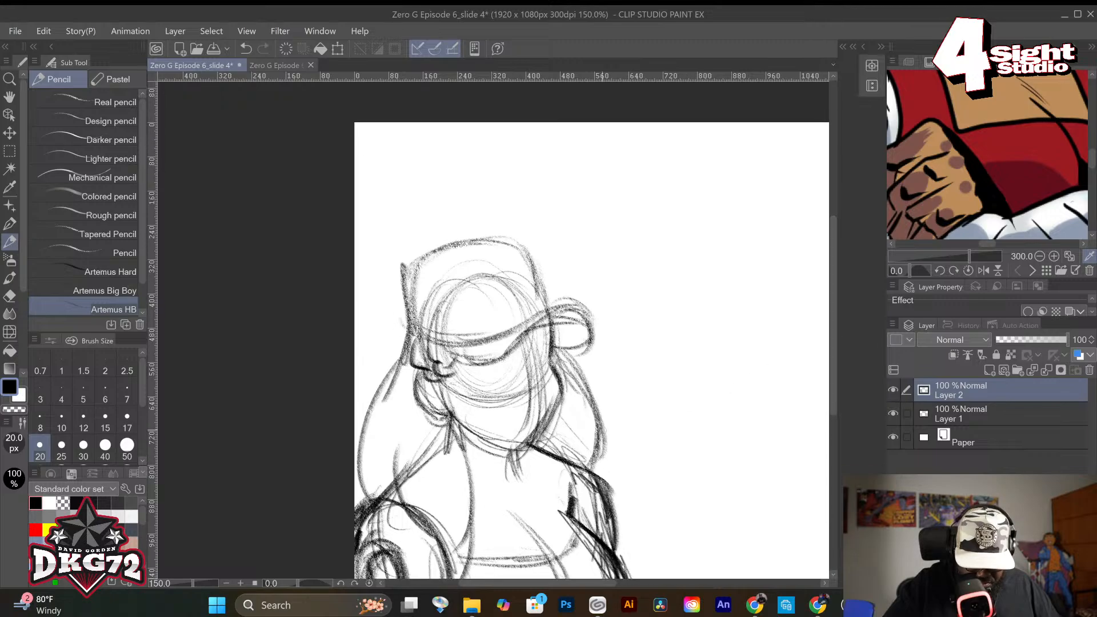
scroll(616, 428, "up", 2)
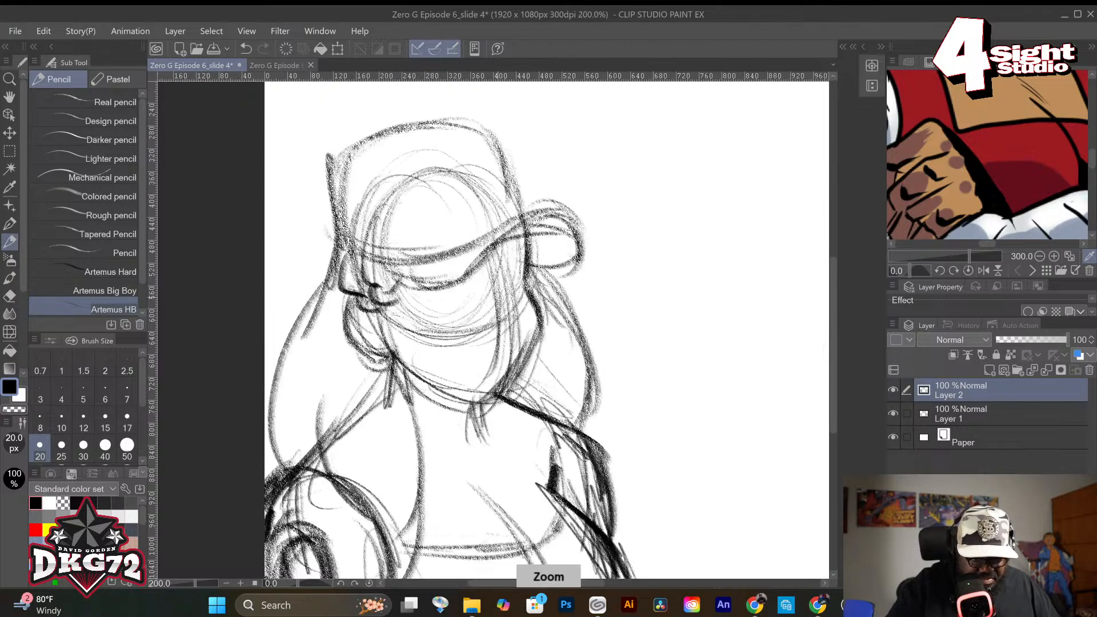
mouse_move(364, 298)
left_mouse_down()
mouse_move(339, 315)
mouse_move(369, 356)
mouse_move(390, 354)
left_mouse_up()
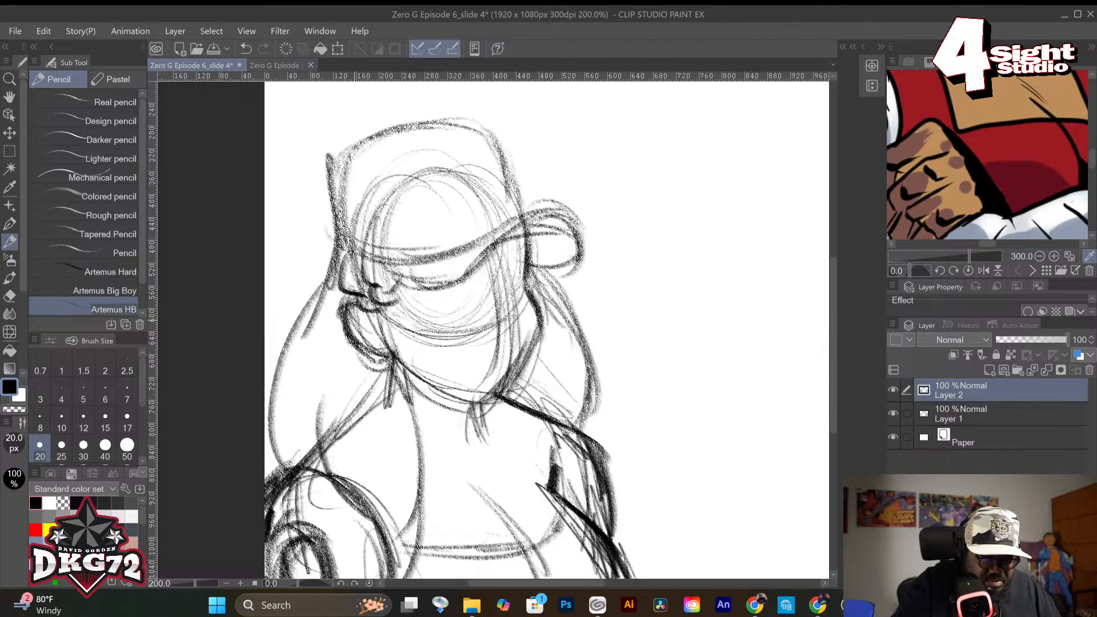
mouse_move(347, 318)
left_mouse_down()
mouse_move(381, 329)
mouse_move(391, 346)
left_mouse_up()
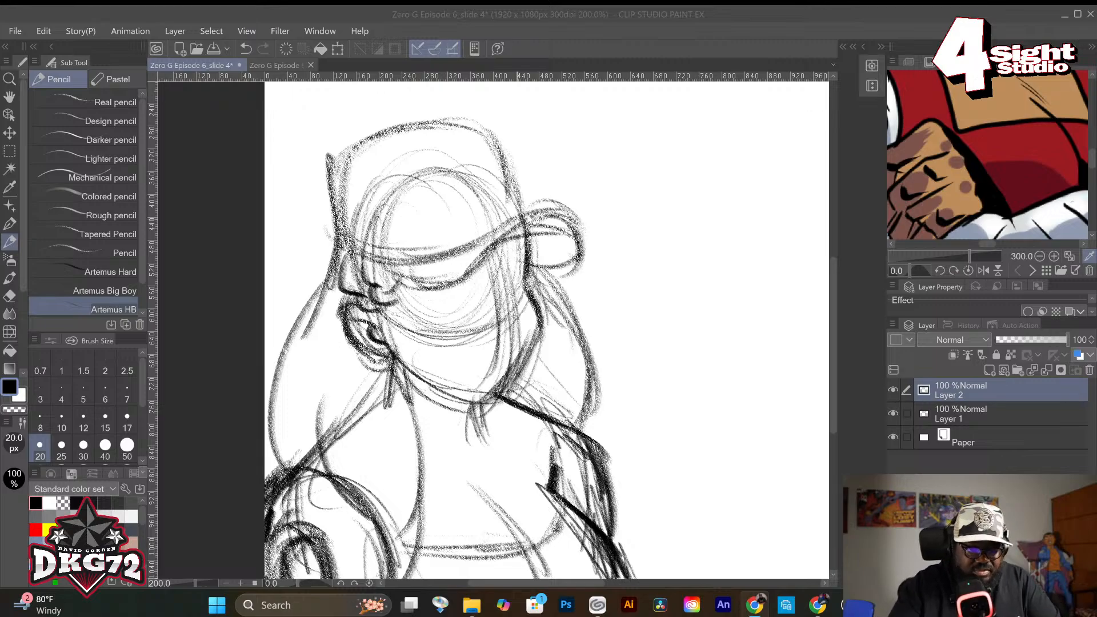
Widen the curled end of the cap's brim and sketch the small top button and panel seams on the crown.
mouse_move(532, 212)
left_mouse_down()
mouse_move(595, 234)
mouse_move(597, 267)
mouse_move(554, 286)
left_mouse_up()
left_click_drag(583, 265, 532, 267)
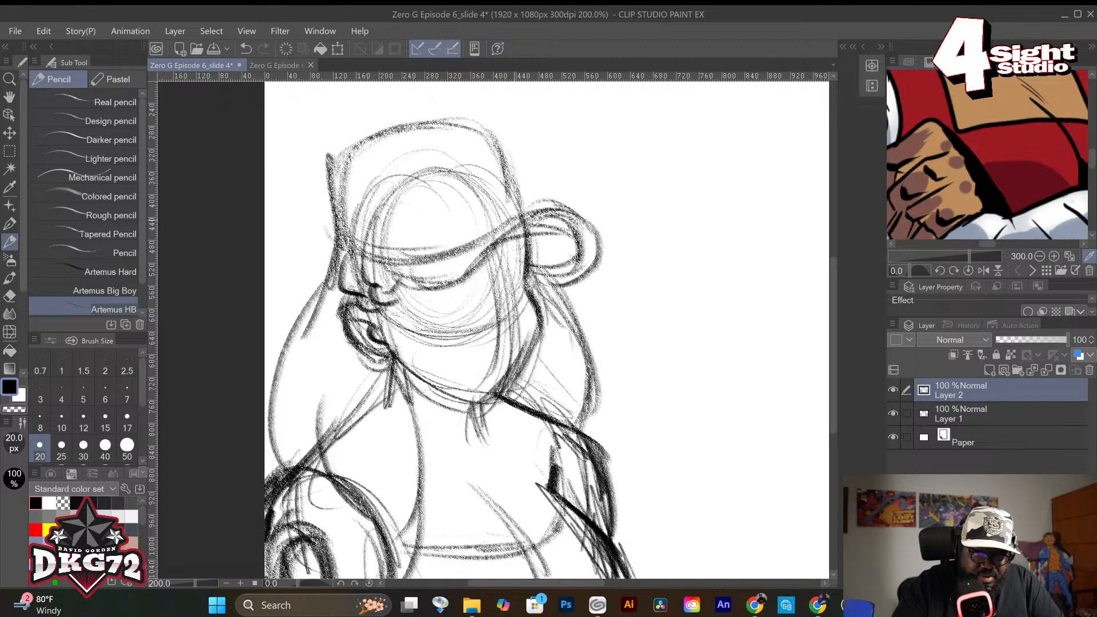
left_click_drag(486, 238, 563, 212)
mouse_move(362, 136)
left_mouse_down()
mouse_move(492, 145)
mouse_move(508, 206)
left_mouse_up()
left_click_drag(503, 164, 509, 203)
mouse_move(404, 138)
left_mouse_down()
mouse_move(441, 133)
mouse_move(420, 147)
mouse_move(477, 229)
left_mouse_up()
left_click_drag(463, 166, 480, 232)
mouse_move(372, 157)
left_mouse_down()
mouse_move(360, 223)
mouse_move(369, 252)
left_mouse_up()
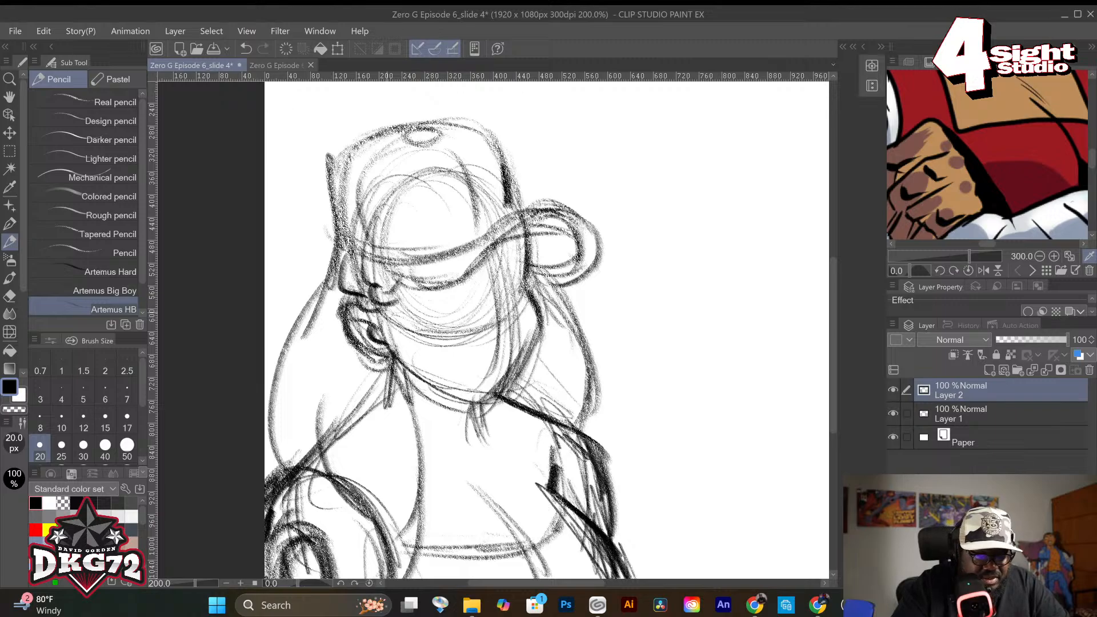
Sketch the dark eyebrow lines on both sides of the face beneath the cap's brim.
mouse_move(387, 311)
left_mouse_down()
mouse_move(525, 300)
mouse_move(412, 299)
mouse_move(518, 274)
mouse_move(450, 290)
left_mouse_up()
left_click_drag(428, 292, 414, 297)
left_click_drag(473, 279, 424, 299)
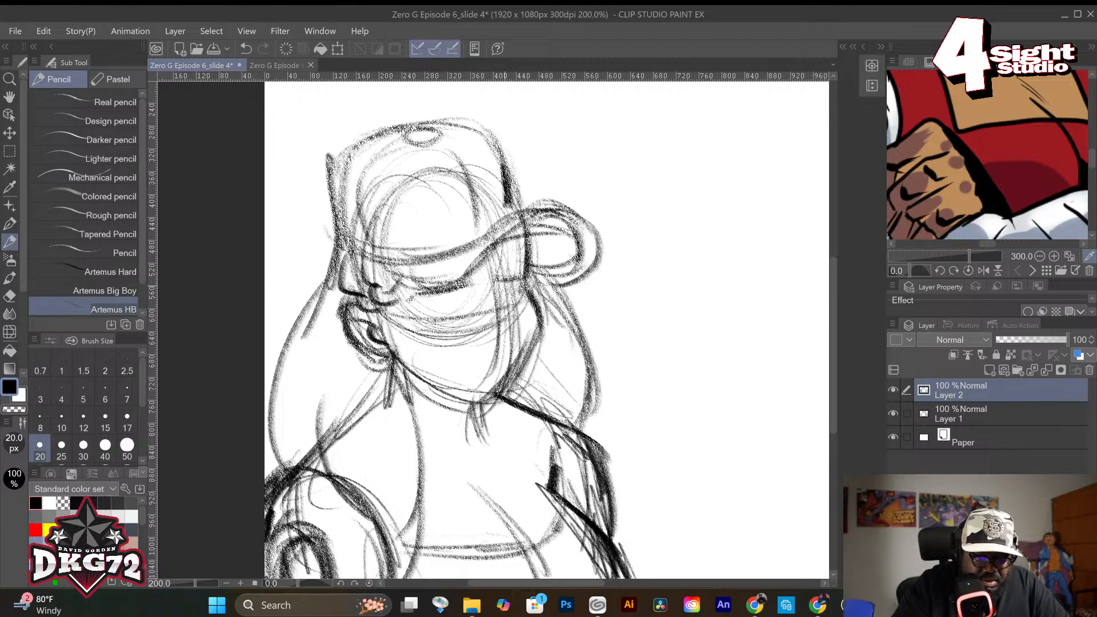
mouse_move(521, 266)
left_mouse_down()
mouse_move(498, 278)
mouse_move(497, 312)
left_mouse_up()
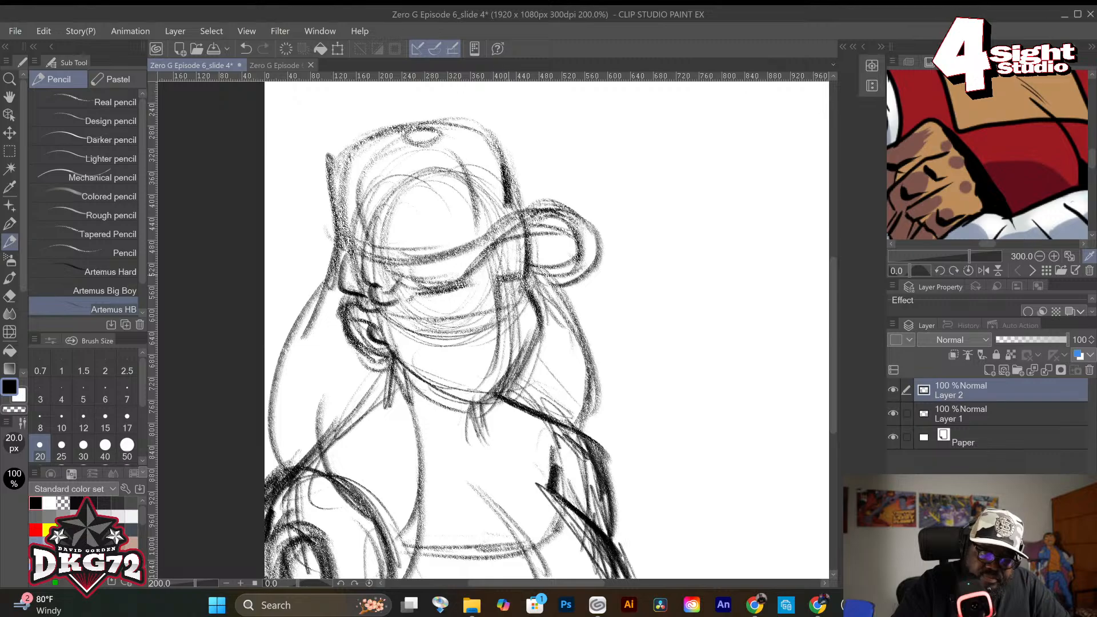
key("e")
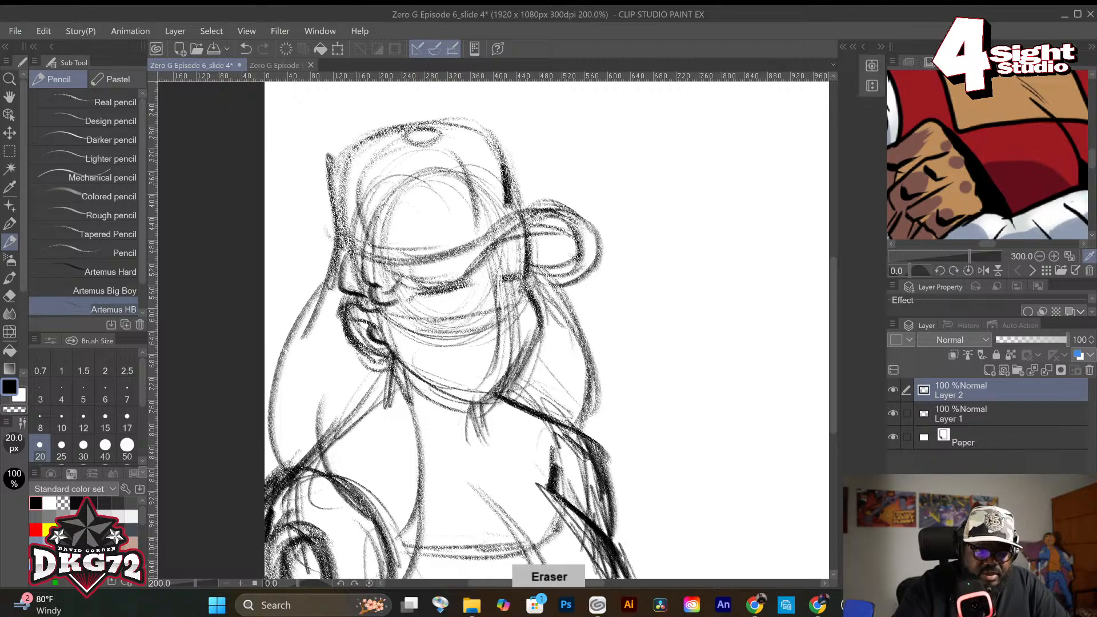
left_click(9, 296)
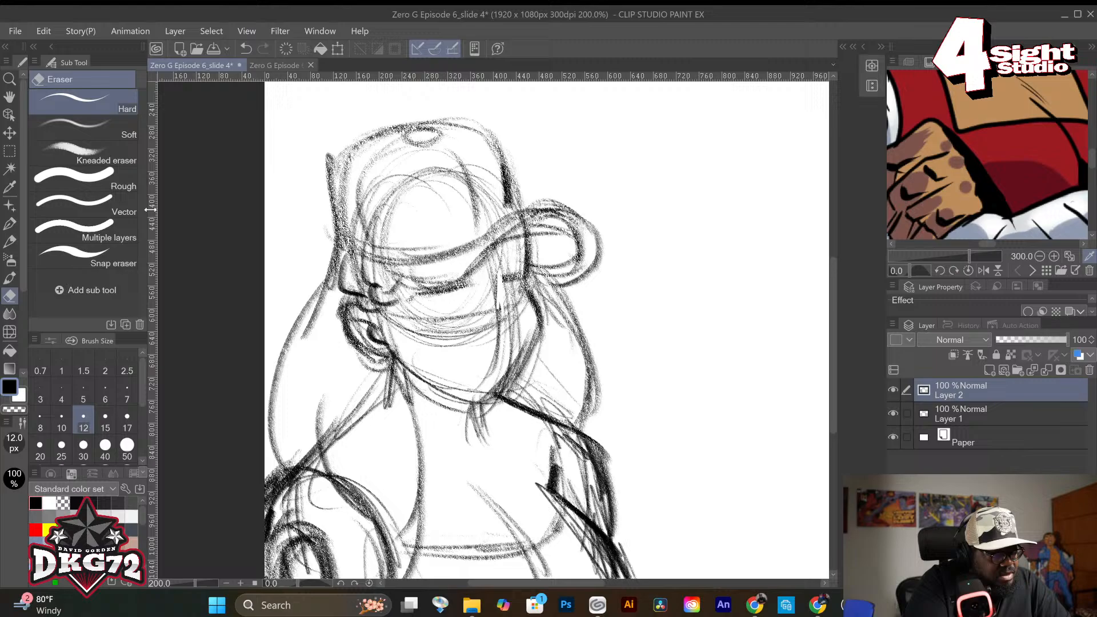
left_click(127, 420)
left_click(11, 241)
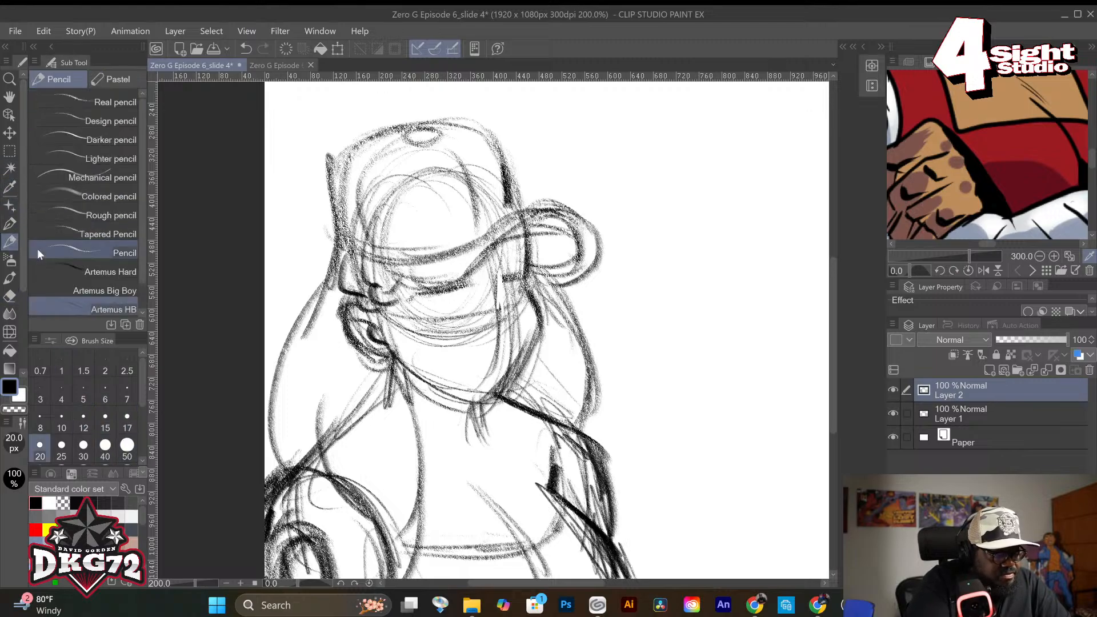
Draw the bridge of the nose and the nostrils, and sketch the near eye with its pupil under the brow.
mouse_move(503, 272)
left_mouse_down()
mouse_move(502, 328)
mouse_move(483, 329)
mouse_move(473, 346)
mouse_move(506, 348)
mouse_move(512, 328)
mouse_move(511, 346)
left_mouse_up()
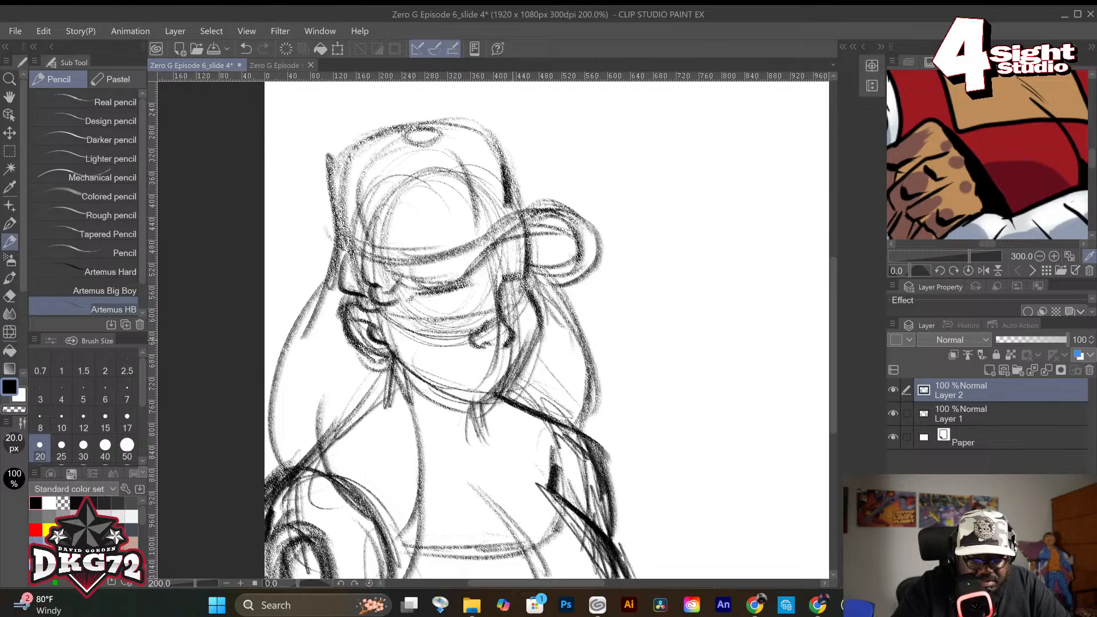
mouse_move(460, 289)
left_mouse_down()
mouse_move(412, 297)
mouse_move(485, 277)
left_mouse_up()
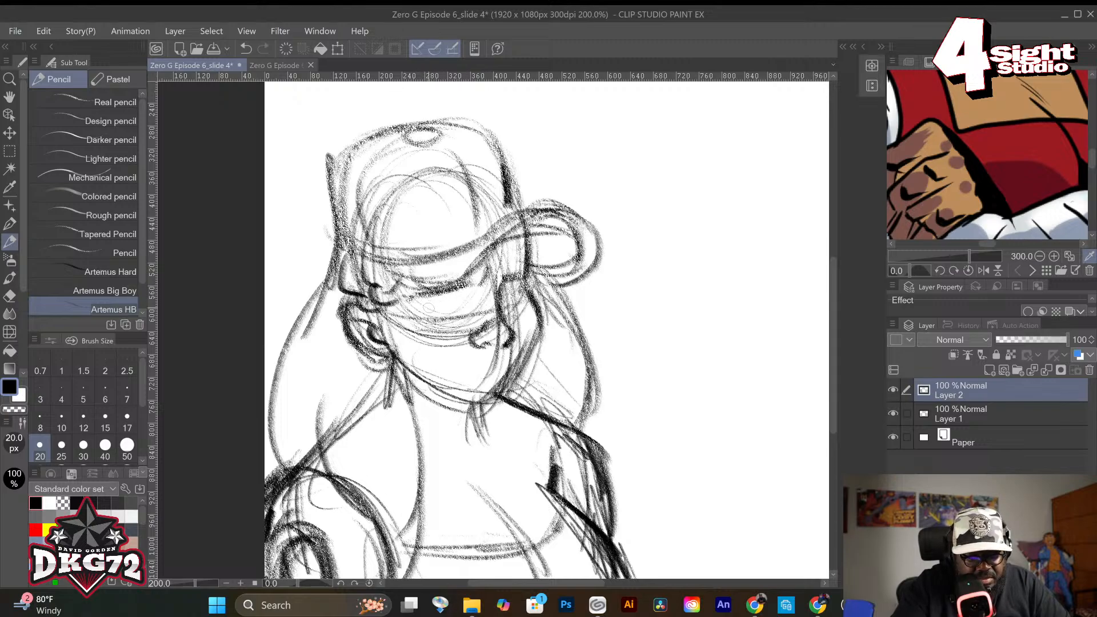
mouse_move(429, 309)
left_mouse_down()
mouse_move(469, 293)
mouse_move(454, 291)
mouse_move(516, 295)
left_mouse_up()
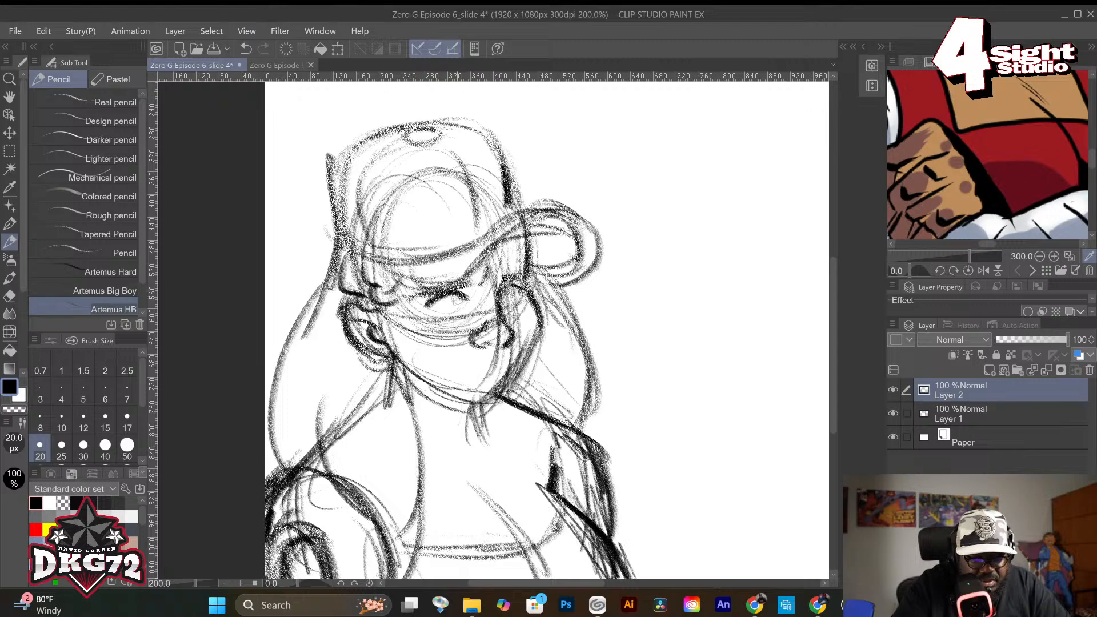
left_click_drag(450, 309, 464, 295)
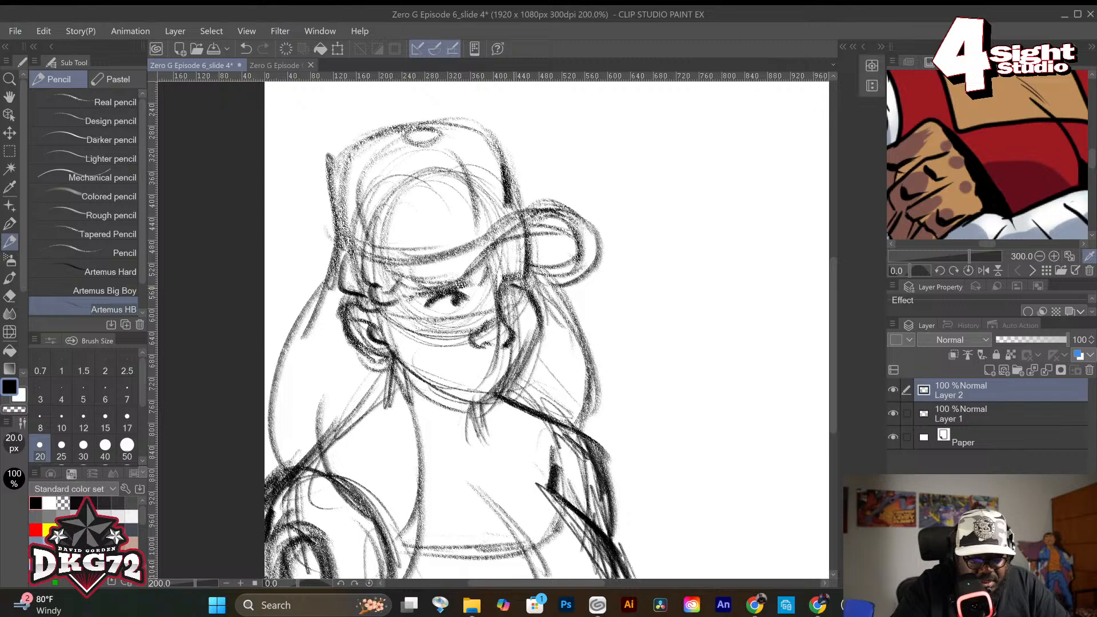
left_click_drag(519, 335, 509, 349)
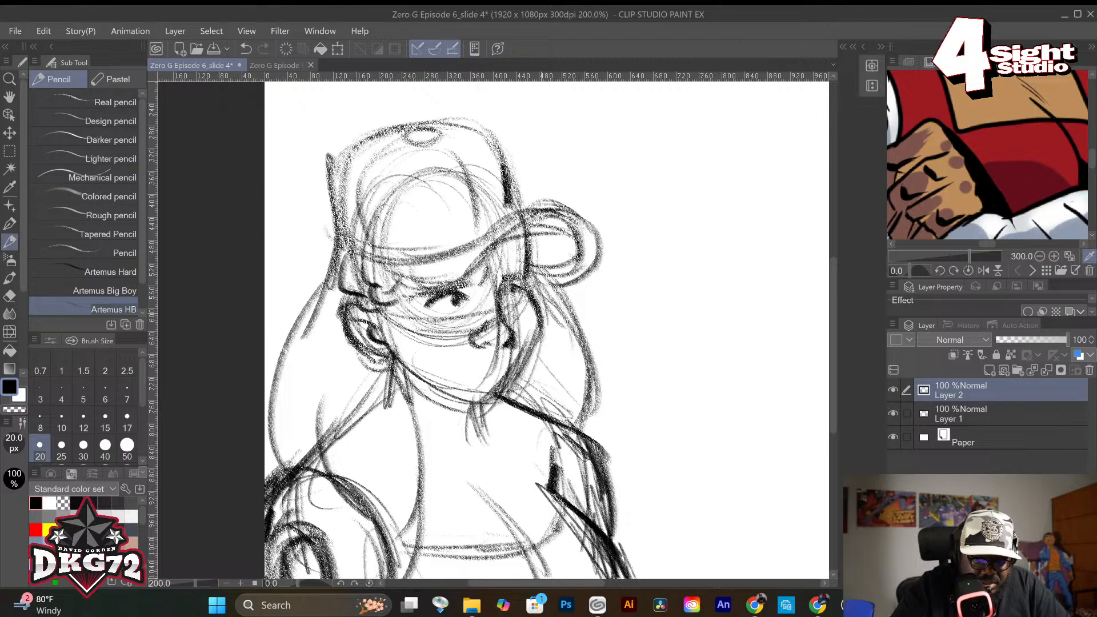
Darken the face contour along the far cheek and the jawline from the ear to the chin.
left_click_drag(541, 299, 518, 391)
left_click_drag(539, 343, 496, 416)
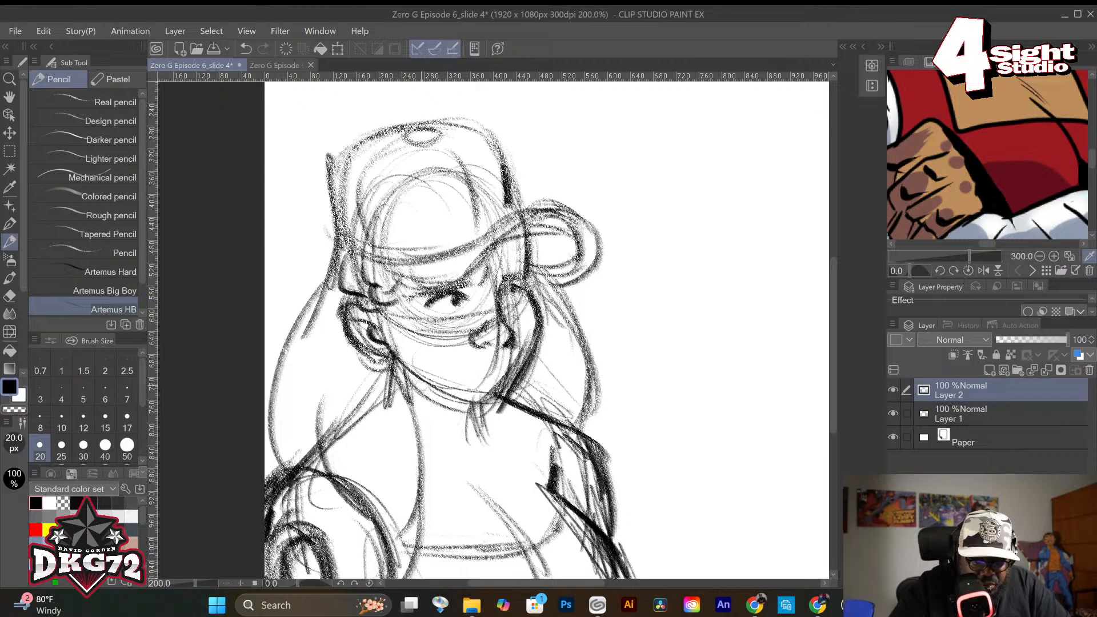
mouse_move(392, 357)
left_mouse_down()
mouse_move(423, 388)
mouse_move(501, 408)
left_mouse_up()
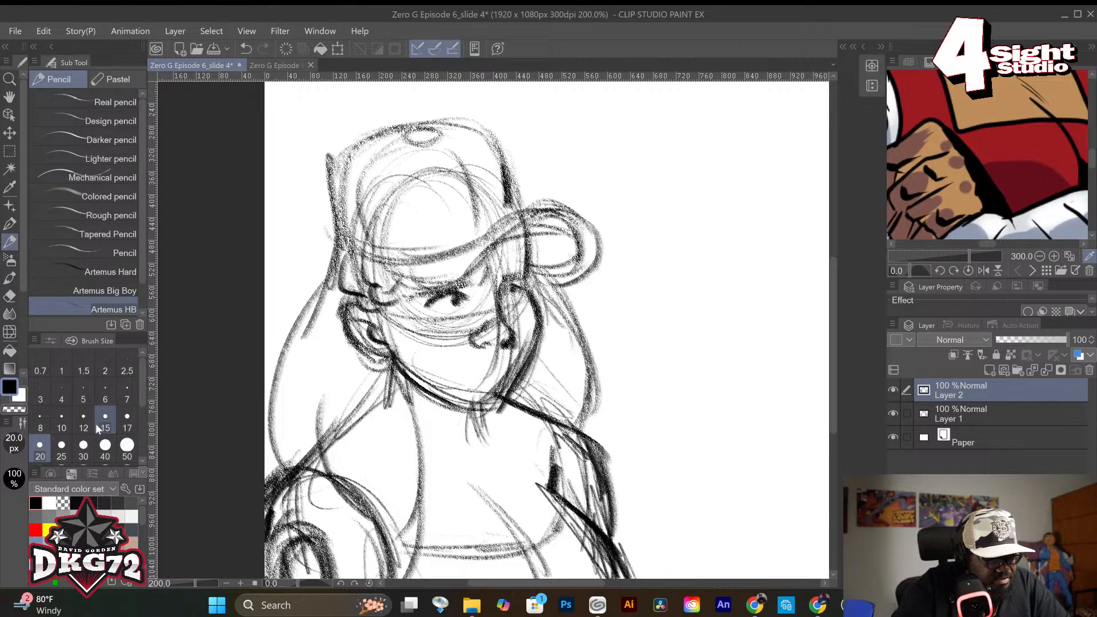
Sketch the mouth with slightly parted lips and mark the chin below it, using a 15 px pencil.
left_click(105, 418)
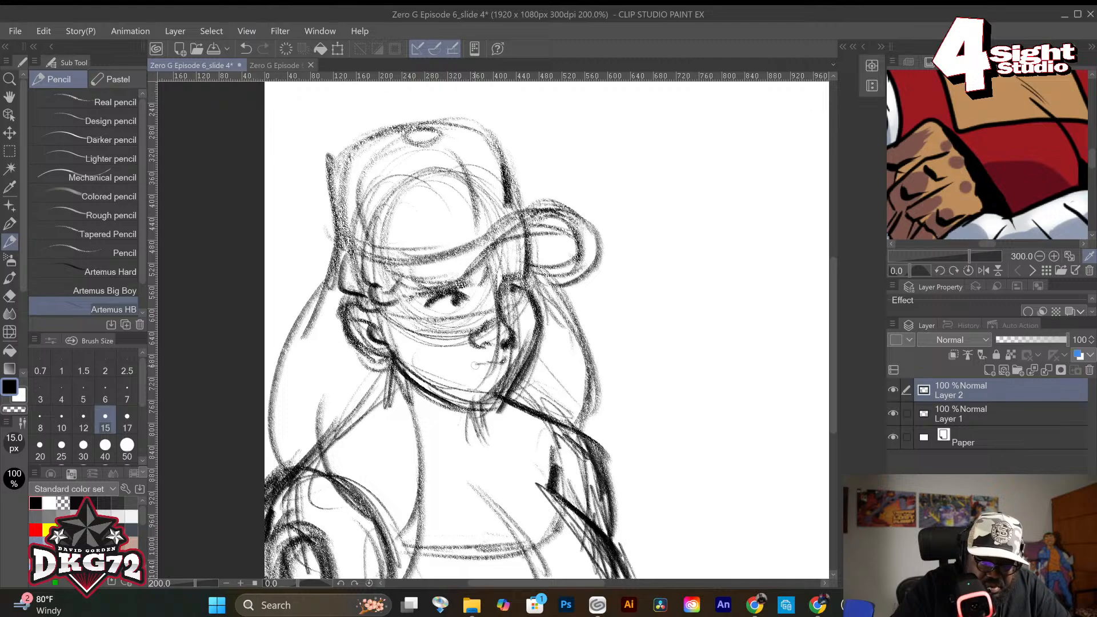
key("ctrl+z")
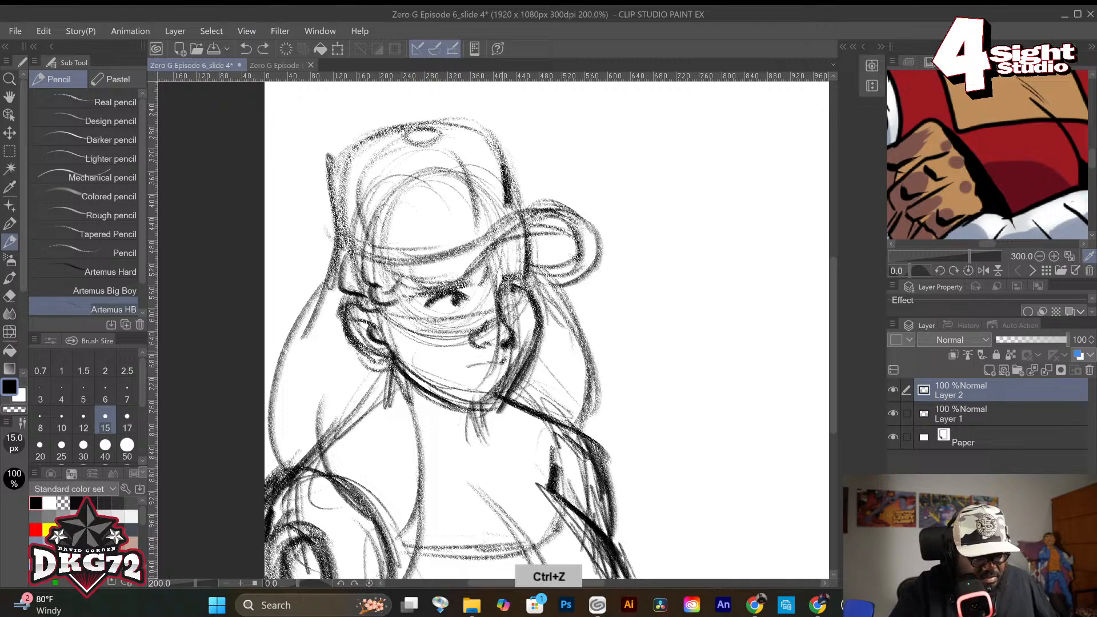
mouse_move(502, 365)
left_mouse_down()
mouse_move(464, 370)
mouse_move(493, 379)
mouse_move(486, 356)
mouse_move(517, 357)
left_mouse_up()
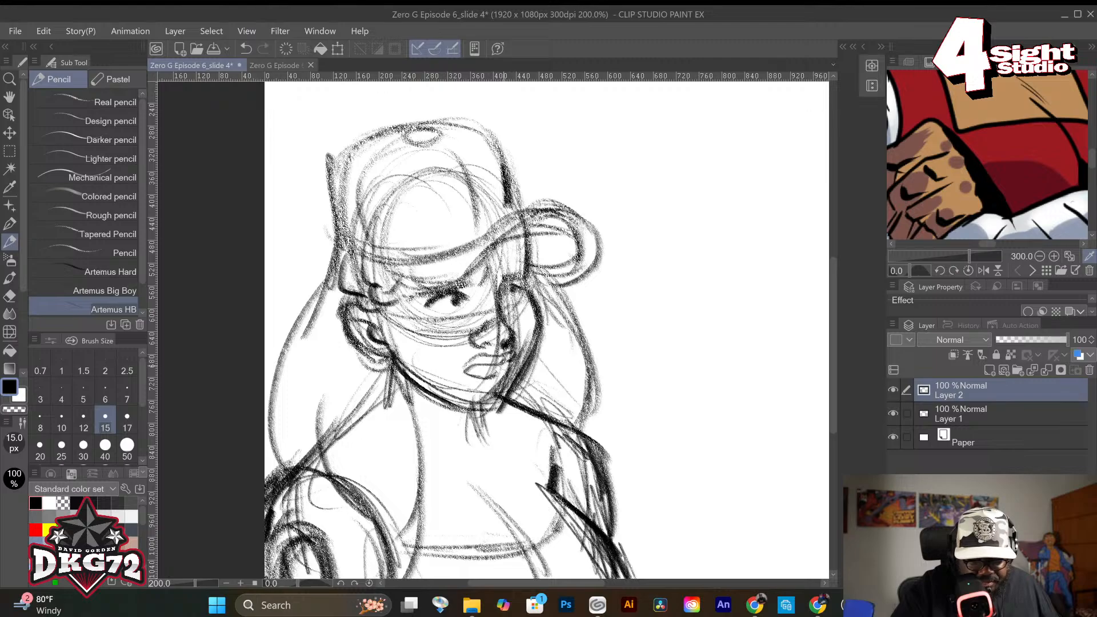
mouse_move(505, 363)
left_mouse_down()
mouse_move(516, 382)
mouse_move(498, 393)
left_mouse_up()
mouse_move(460, 378)
left_mouse_down()
mouse_move(500, 398)
mouse_move(517, 384)
left_mouse_up()
mouse_move(508, 390)
left_mouse_down()
mouse_move(518, 371)
mouse_move(506, 425)
left_mouse_up()
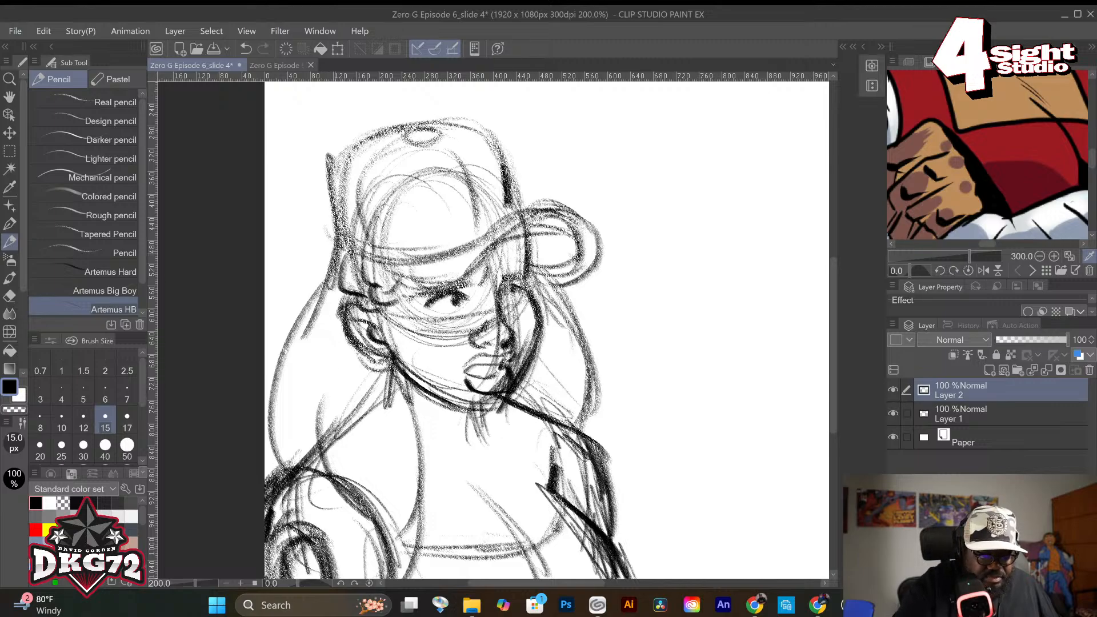
Darken the outer hair contour on the left of the head and draw the inner hair edge down to the chest.
left_click_drag(334, 231, 312, 303)
mouse_move(336, 252)
left_mouse_down()
mouse_move(268, 392)
mouse_move(264, 483)
left_mouse_up()
left_click_drag(280, 441, 265, 482)
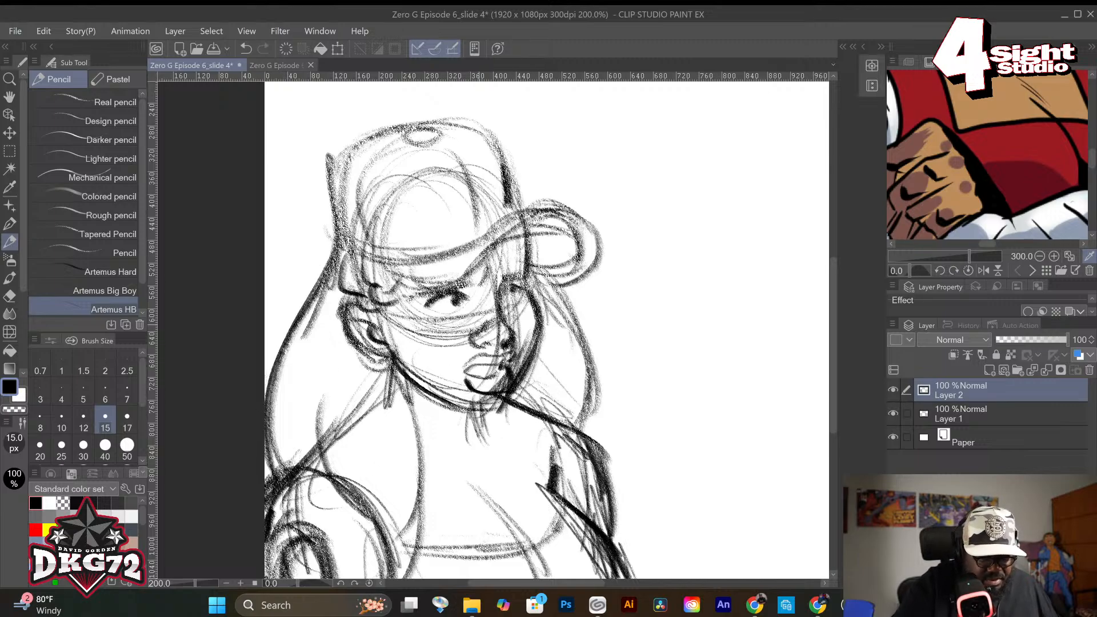
mouse_move(394, 361)
left_mouse_down()
mouse_move(426, 430)
mouse_move(442, 546)
left_mouse_up()
left_click_drag(431, 437, 438, 549)
Draw a fuller outer contour for the hair on the right side, from the cap down to the shoulder.
mouse_move(833, 332)
left_mouse_down()
mouse_move(833, 372)
mouse_move(833, 361)
left_mouse_up()
mouse_move(533, 163)
left_mouse_down()
mouse_move(590, 262)
mouse_move(606, 388)
left_mouse_up()
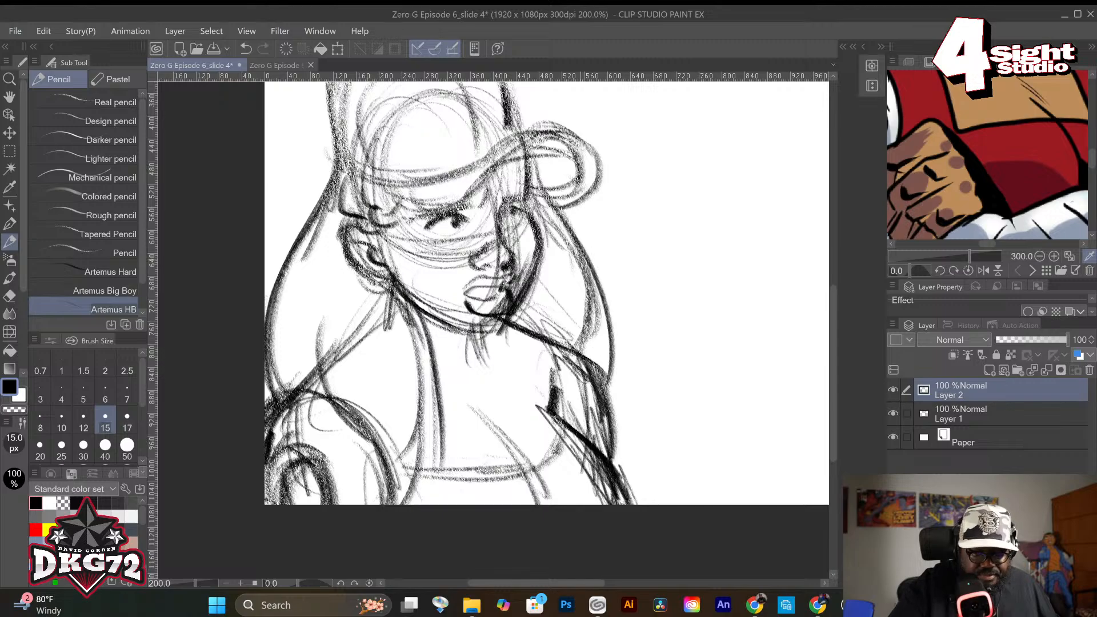
left_click_drag(593, 280, 597, 323)
Outline the lock of hair that falls over the left shoulder and tapers to a point at the chest.
left_click_drag(424, 326, 433, 416)
left_click_drag(317, 330, 407, 495)
left_click_drag(376, 452, 403, 504)
left_click_drag(427, 470, 406, 504)
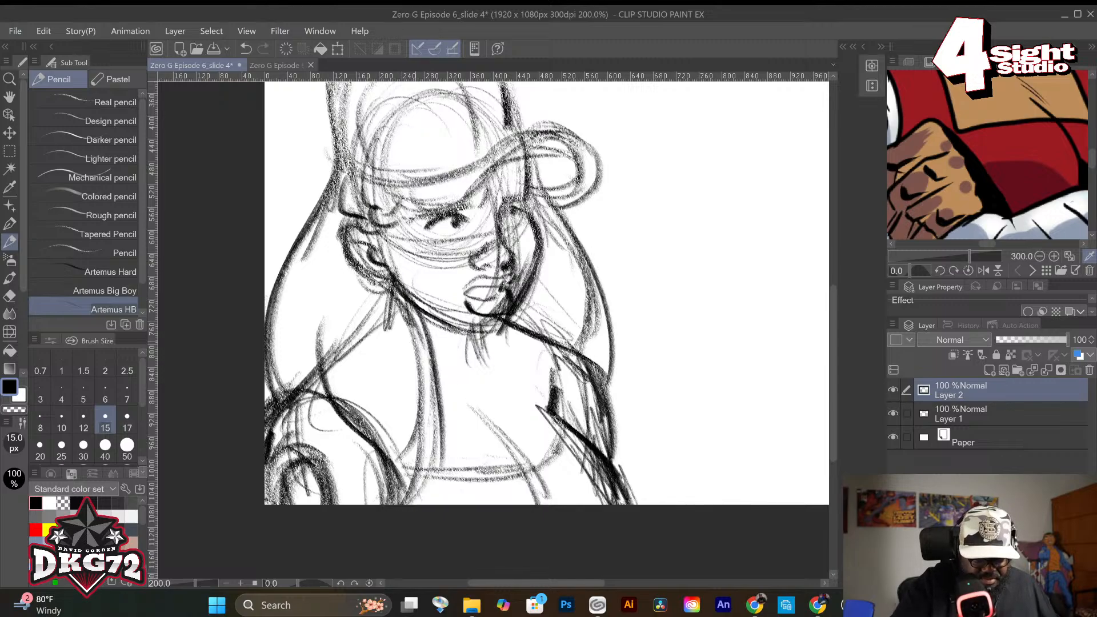
left_click_drag(429, 349, 414, 490)
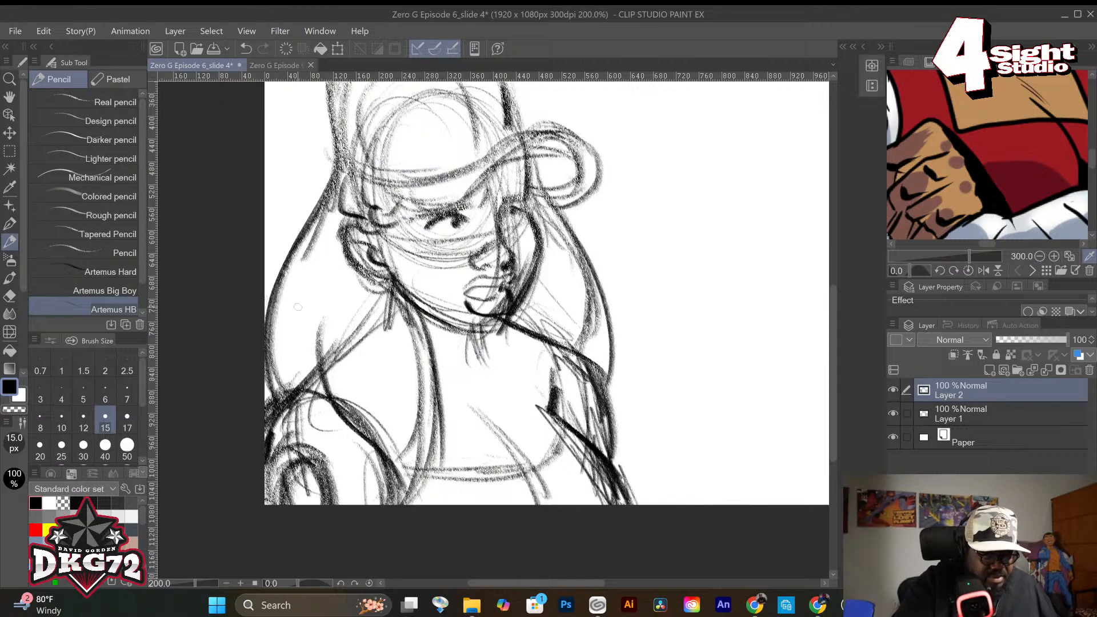
left_click_drag(281, 352, 270, 403)
left_click_drag(426, 313, 440, 422)
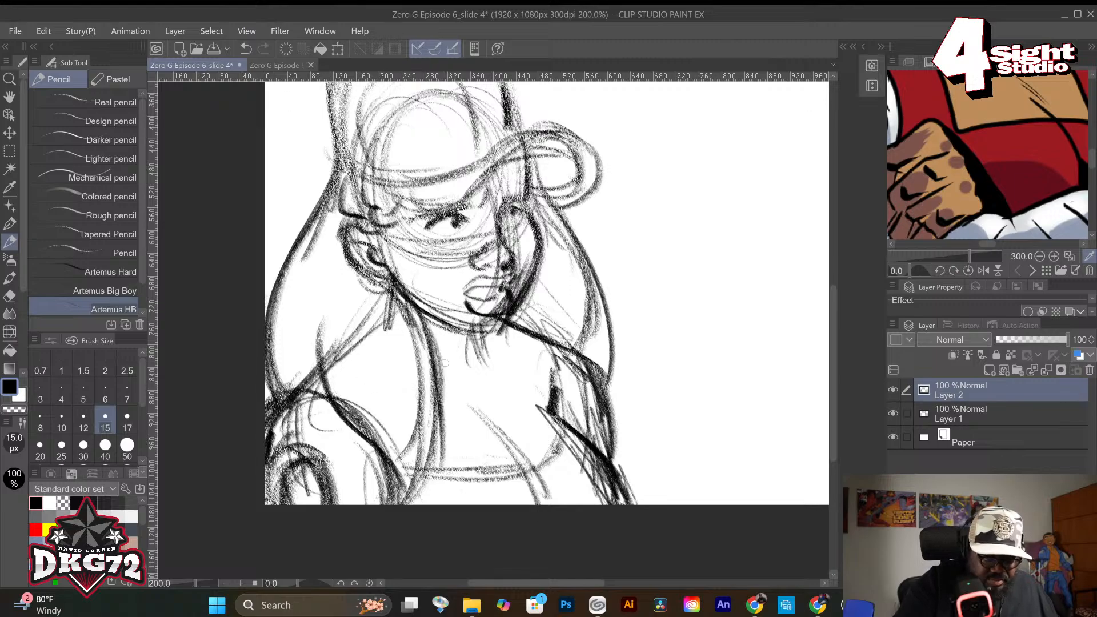
Fill the lock over the left shoulder with long, darker strand lines running from below the ear to its tip.
left_click_drag(338, 366, 359, 405)
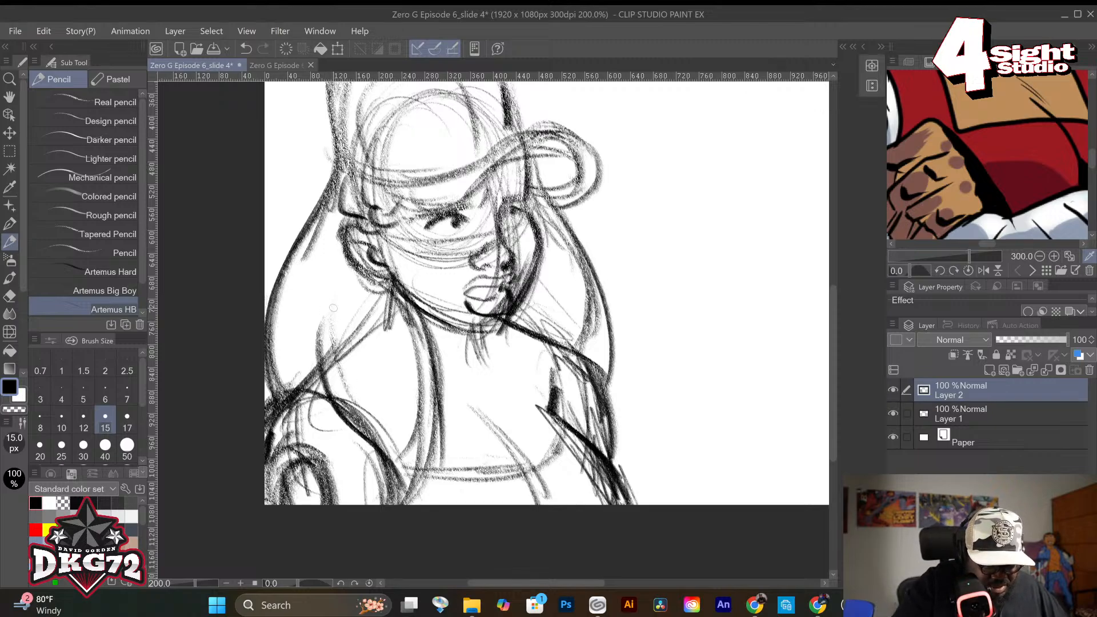
left_click_drag(333, 308, 359, 372)
mouse_move(349, 314)
left_mouse_down()
mouse_move(380, 418)
mouse_move(352, 390)
mouse_move(328, 307)
mouse_move(360, 375)
left_mouse_up()
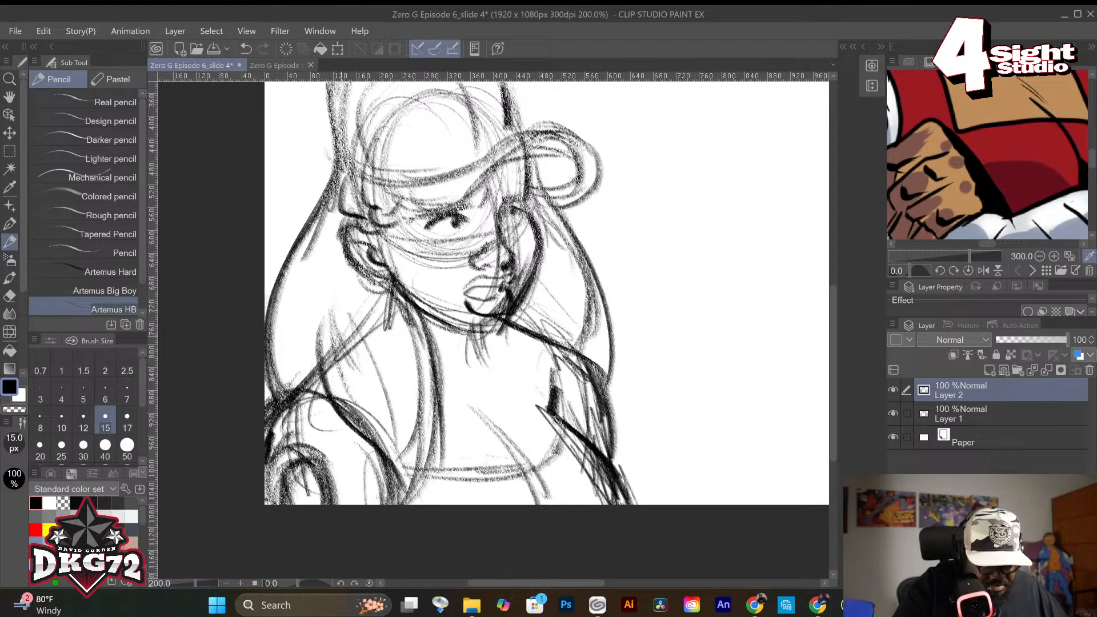
left_click_drag(346, 328, 360, 375)
left_click_drag(378, 373, 395, 445)
left_click_drag(413, 314, 435, 479)
left_click_drag(430, 409, 441, 480)
mouse_move(420, 404)
left_mouse_down()
mouse_move(430, 464)
mouse_move(402, 505)
left_mouse_up()
mouse_move(342, 379)
left_mouse_down()
mouse_move(379, 449)
mouse_move(382, 397)
mouse_move(378, 441)
mouse_move(330, 439)
mouse_move(322, 318)
left_mouse_up()
mouse_move(329, 360)
left_mouse_down()
mouse_move(322, 294)
mouse_move(352, 368)
left_mouse_up()
mouse_move(343, 305)
left_mouse_down()
mouse_move(339, 367)
mouse_move(374, 371)
mouse_move(398, 458)
left_mouse_up()
left_click_drag(400, 403, 407, 450)
mouse_move(394, 350)
left_mouse_down()
mouse_move(408, 414)
mouse_move(397, 482)
left_mouse_up()
left_click_drag(400, 429, 397, 501)
left_click_drag(422, 399, 403, 502)
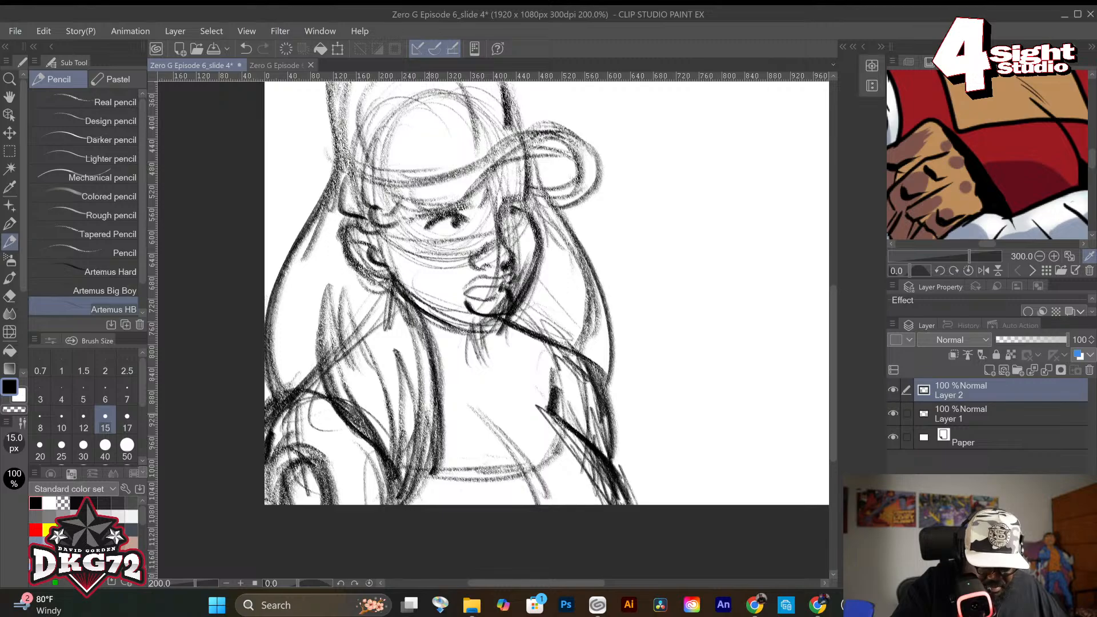
left_click_drag(414, 344, 436, 418)
left_click_drag(408, 338, 440, 421)
left_click_drag(426, 383, 436, 467)
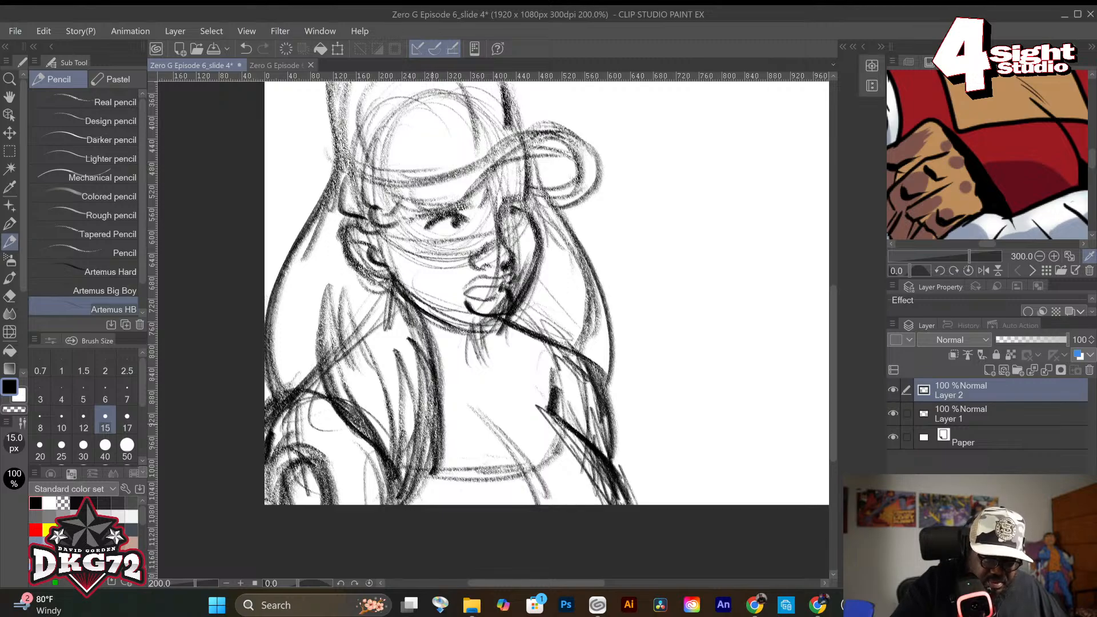
Add strand lines inside the outer hair on both sides of the head and dark shading beside the jaw.
mouse_move(304, 255)
left_mouse_down()
mouse_move(275, 348)
mouse_move(274, 334)
mouse_move(292, 380)
left_mouse_up()
left_click_drag(296, 284, 309, 357)
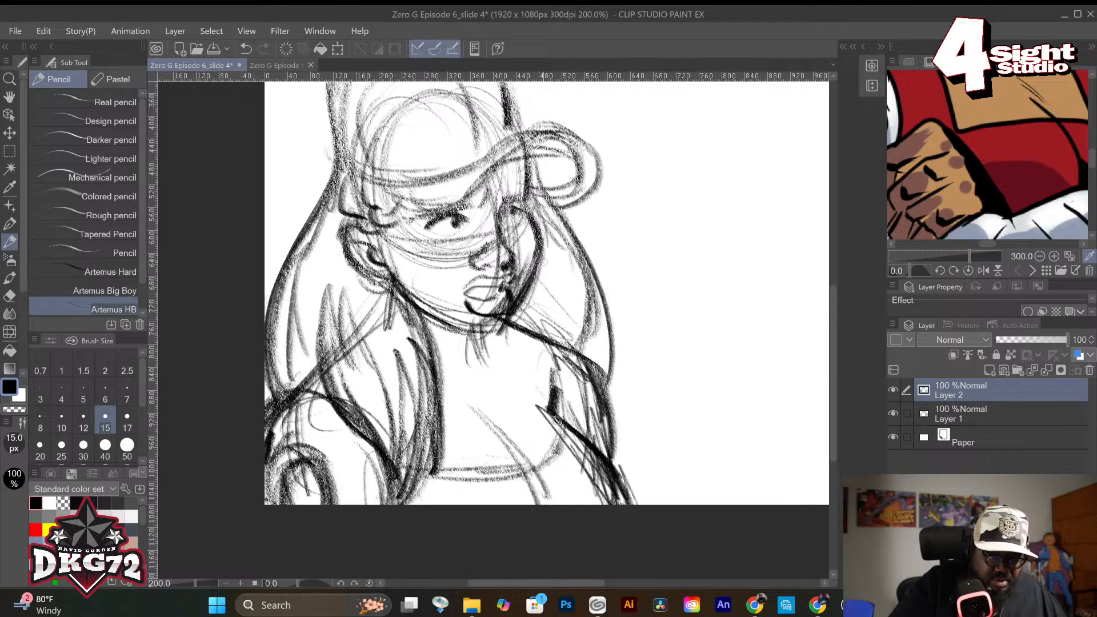
left_click_drag(545, 269, 566, 303)
left_click_drag(572, 251, 589, 354)
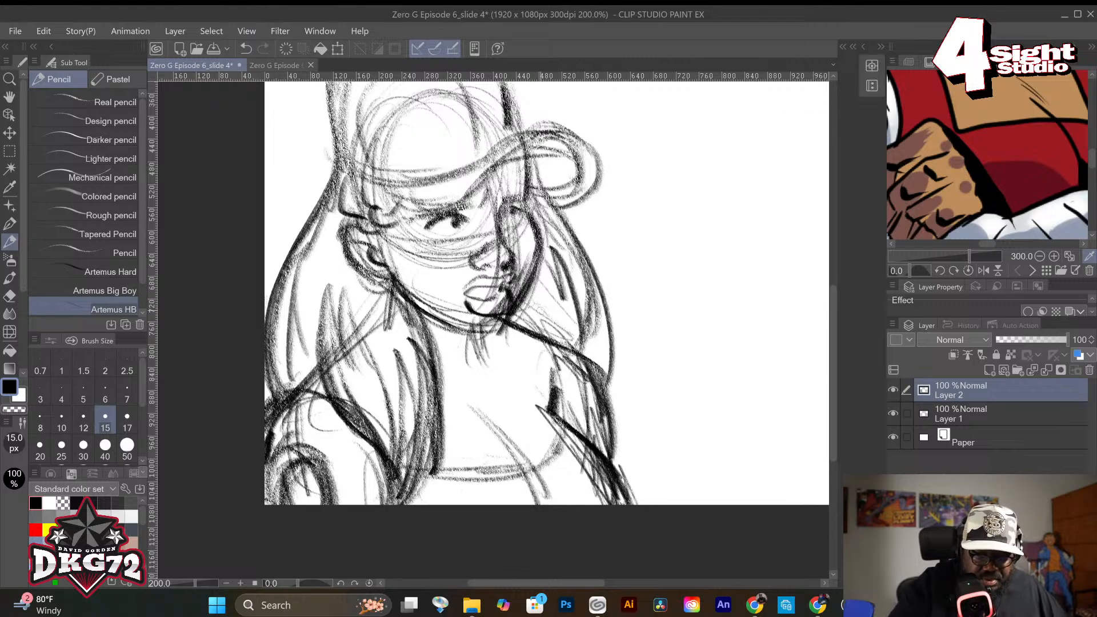
mouse_move(534, 293)
left_mouse_down()
mouse_move(538, 326)
mouse_move(519, 326)
left_mouse_up()
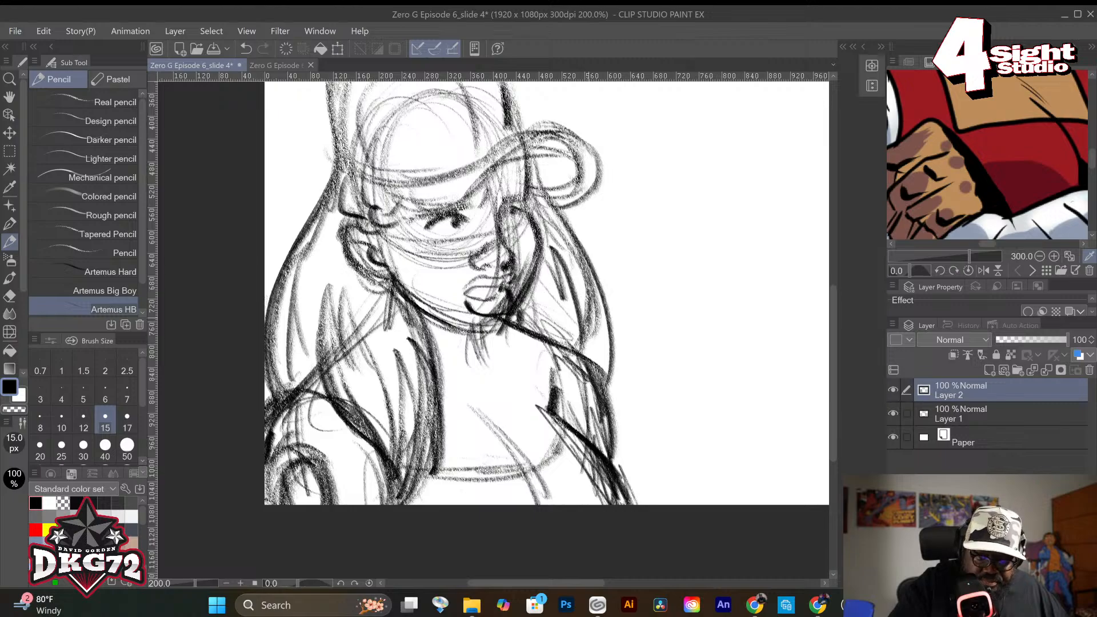
left_click_drag(571, 252, 596, 335)
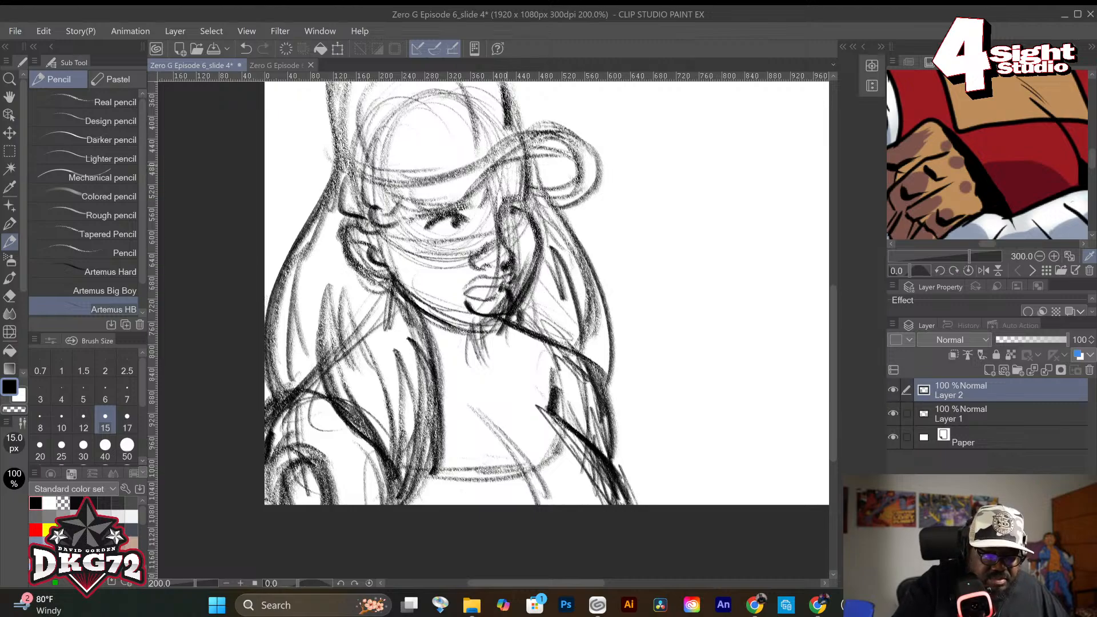
Redraw the curled end of the cap's brim smaller and darker, and erase the outer loop around it.
mouse_move(481, 175)
left_mouse_down()
mouse_move(577, 137)
mouse_move(571, 191)
left_mouse_up()
key("e")
mouse_move(588, 144)
left_mouse_down()
mouse_move(579, 186)
mouse_move(597, 169)
left_mouse_up()
mouse_move(597, 169)
left_mouse_down()
mouse_move(579, 200)
mouse_move(569, 195)
mouse_move(596, 136)
mouse_move(560, 192)
left_mouse_up()
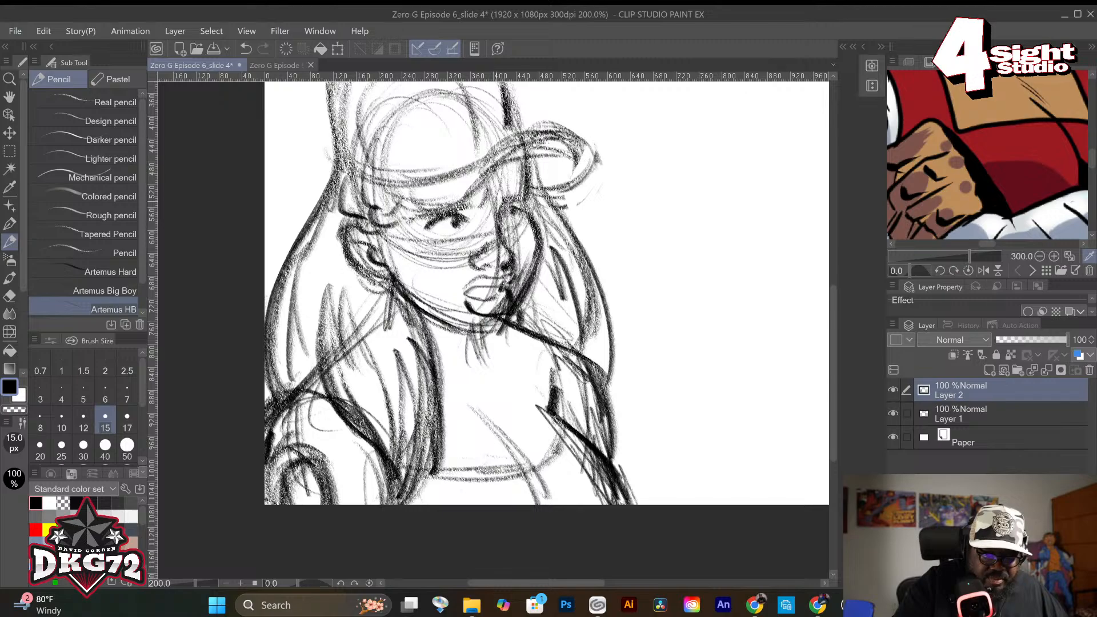
Darken the near eyebrow and the far brow line, and add short hair strands beside the ear.
mouse_move(403, 191)
left_mouse_down()
mouse_move(432, 207)
mouse_move(469, 192)
left_mouse_up()
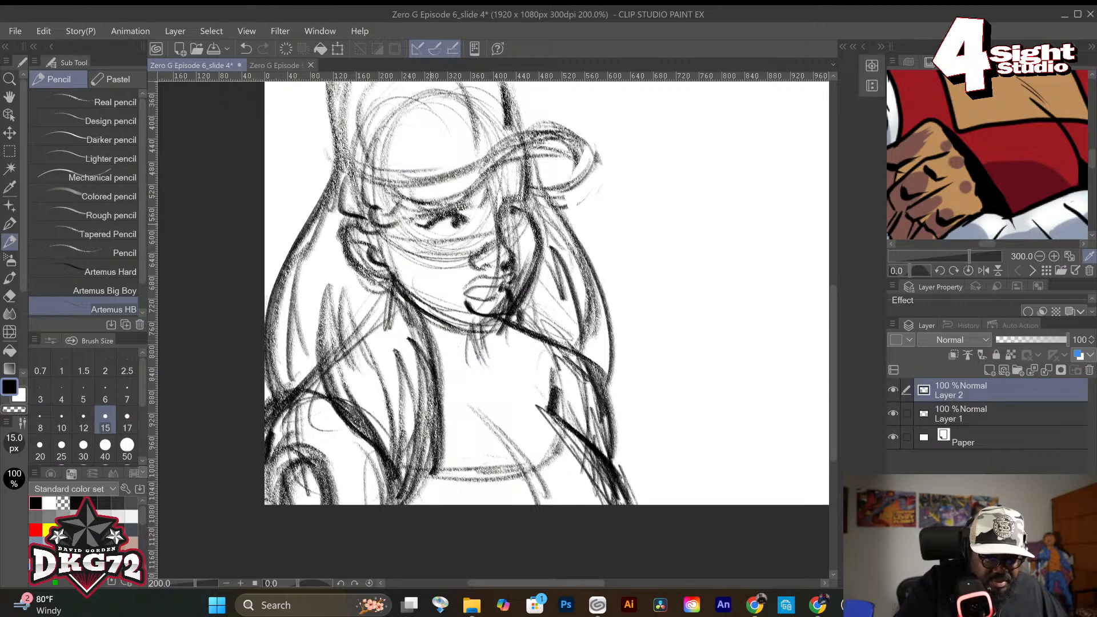
left_click_drag(503, 214, 524, 212)
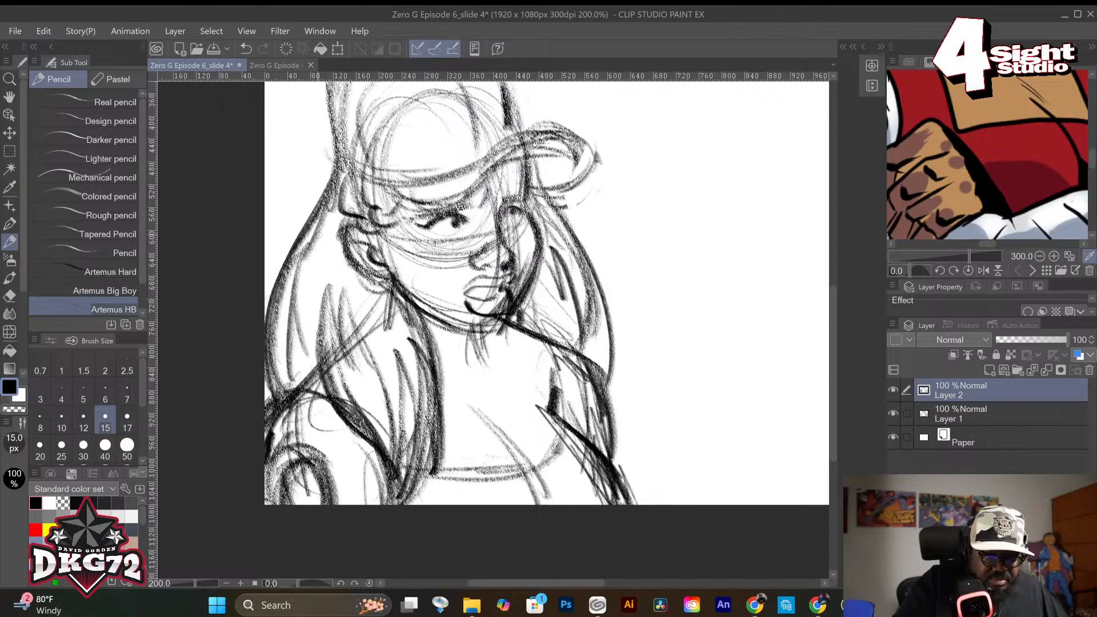
left_click_drag(338, 207, 312, 269)
left_click_drag(341, 229, 314, 269)
left_click_drag(342, 230, 334, 267)
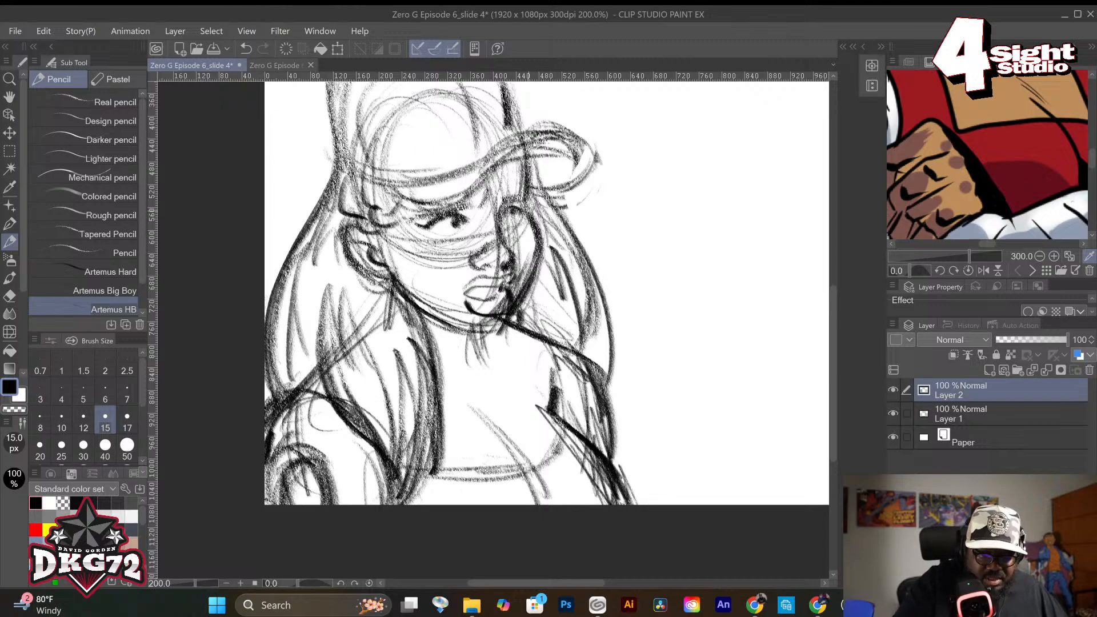
Add strands to the hair on the far side of the face and draw a small blocky shape beside the near arm.
left_click_drag(536, 209, 566, 247)
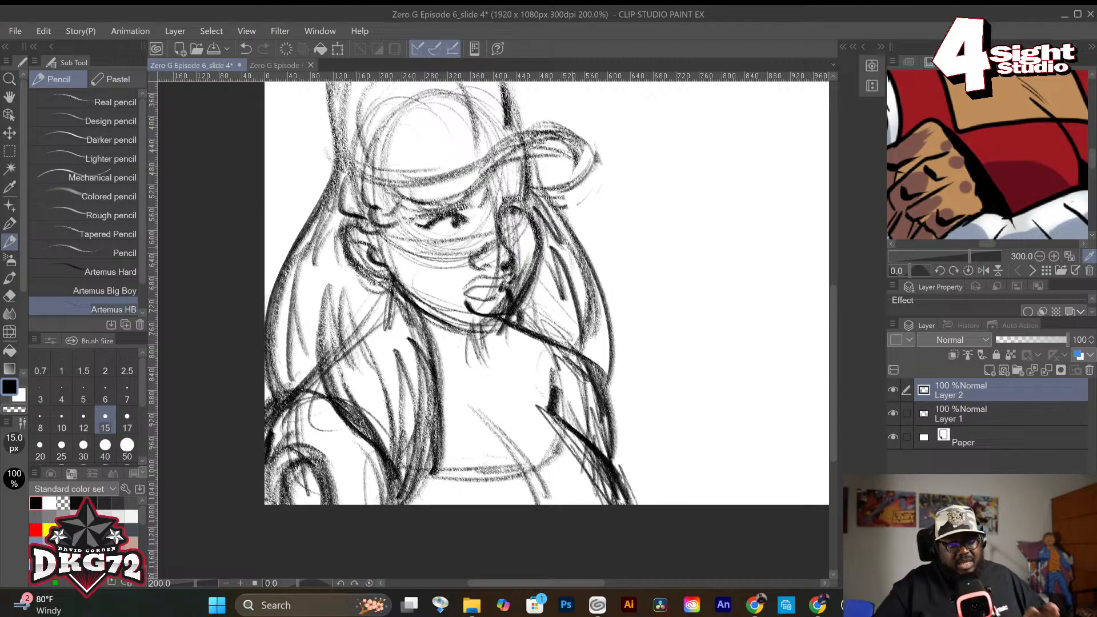
left_click_drag(432, 316, 506, 333)
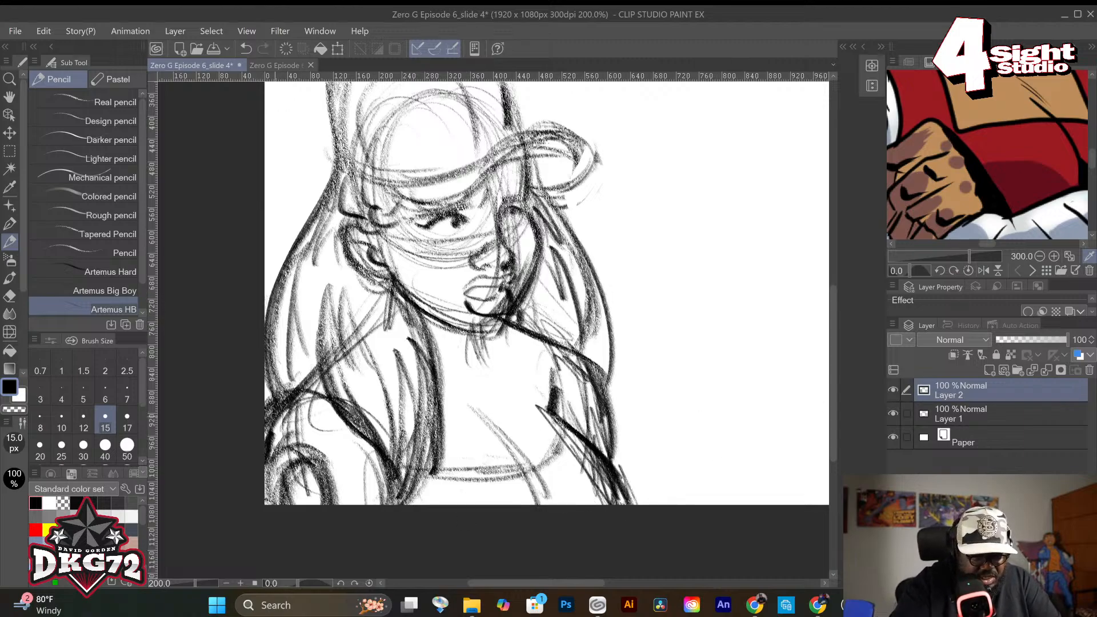
mouse_move(336, 472)
left_mouse_down()
mouse_move(341, 505)
mouse_move(359, 472)
mouse_move(382, 502)
left_mouse_up()
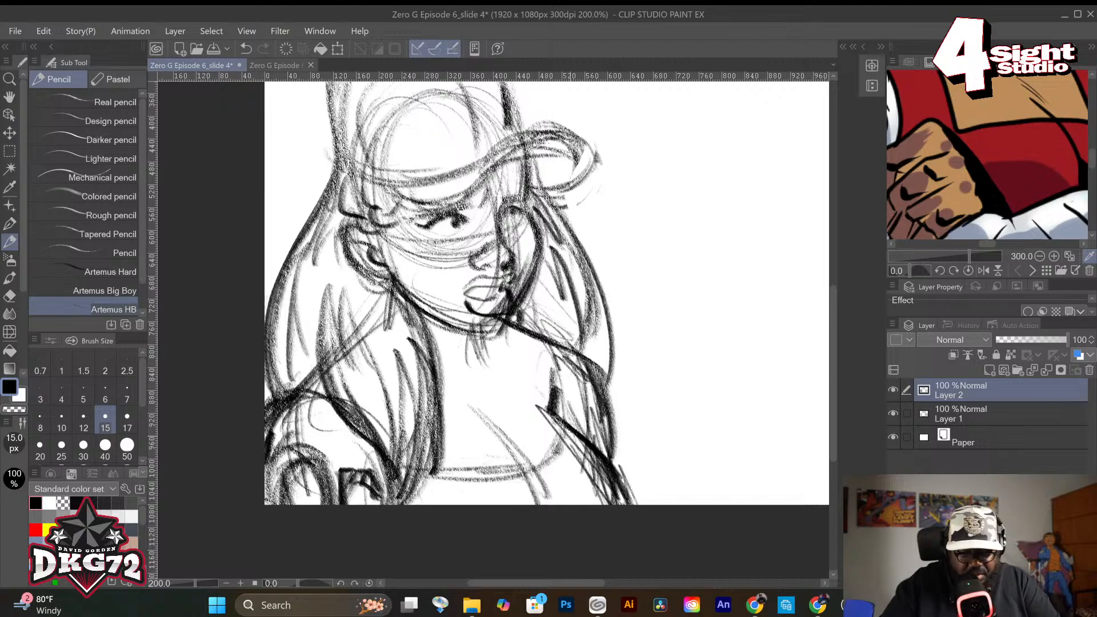
Darken the outline of the cap's crown and redraw the button on its top as a bold oval.
scroll(833, 372, "up", 3)
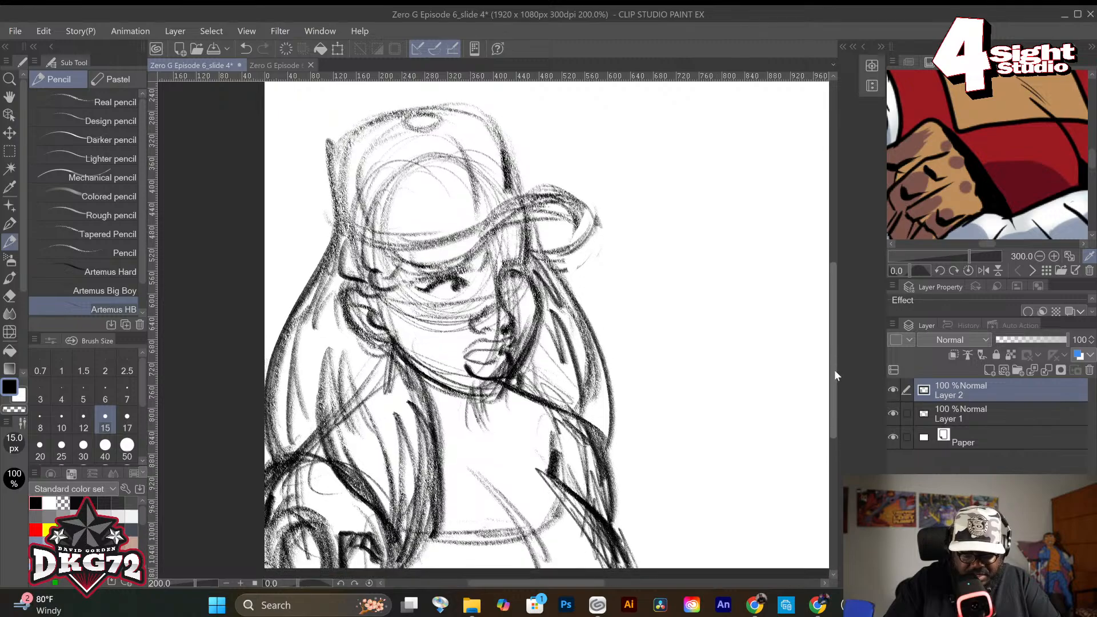
left_click_drag(835, 370, 835, 370)
mouse_move(344, 167)
left_mouse_down()
mouse_move(351, 223)
mouse_move(341, 218)
mouse_move(412, 120)
left_mouse_up()
left_click_drag(352, 147, 437, 117)
mouse_move(380, 137)
left_mouse_down()
mouse_move(486, 121)
mouse_move(508, 206)
mouse_move(428, 138)
mouse_move(437, 125)
left_mouse_up()
left_click_drag(339, 157, 333, 207)
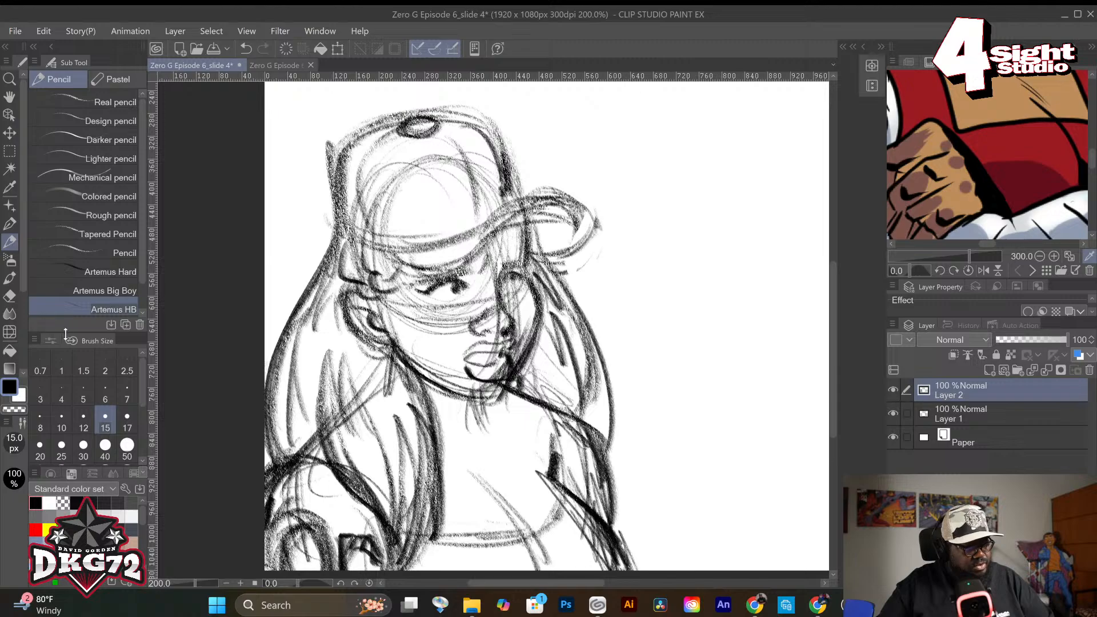
View the whole canvas at 100% and compare the sketch with Layer 1 hidden and shown, keeping Layer 2 active.
key("h")
key("ctrl+alt+0")
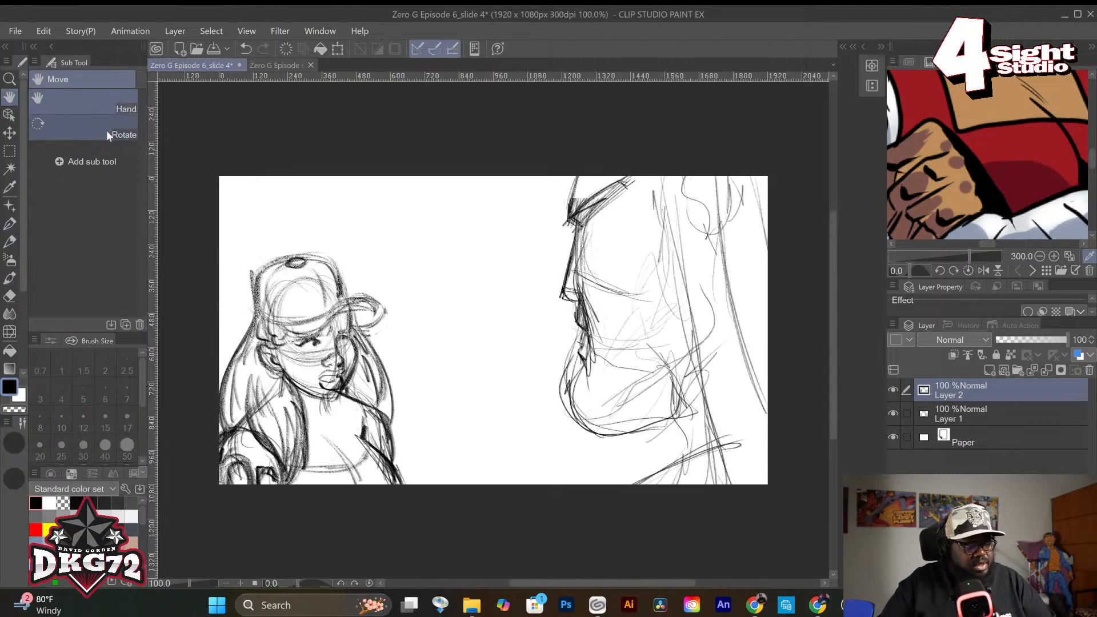
left_click(894, 414)
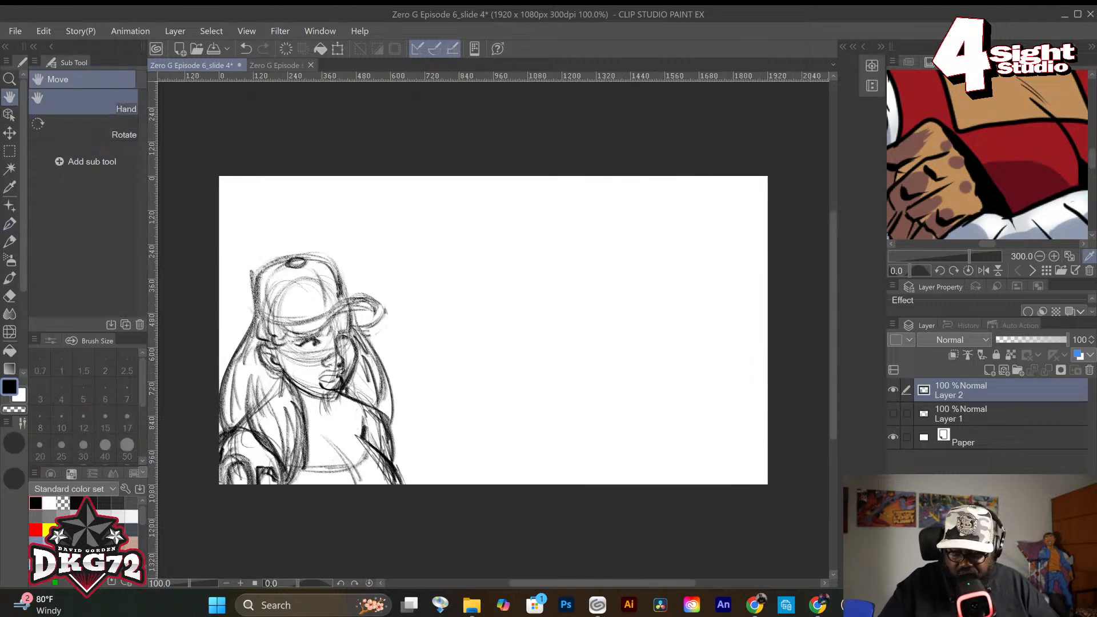
left_click(906, 413)
left_click(894, 413)
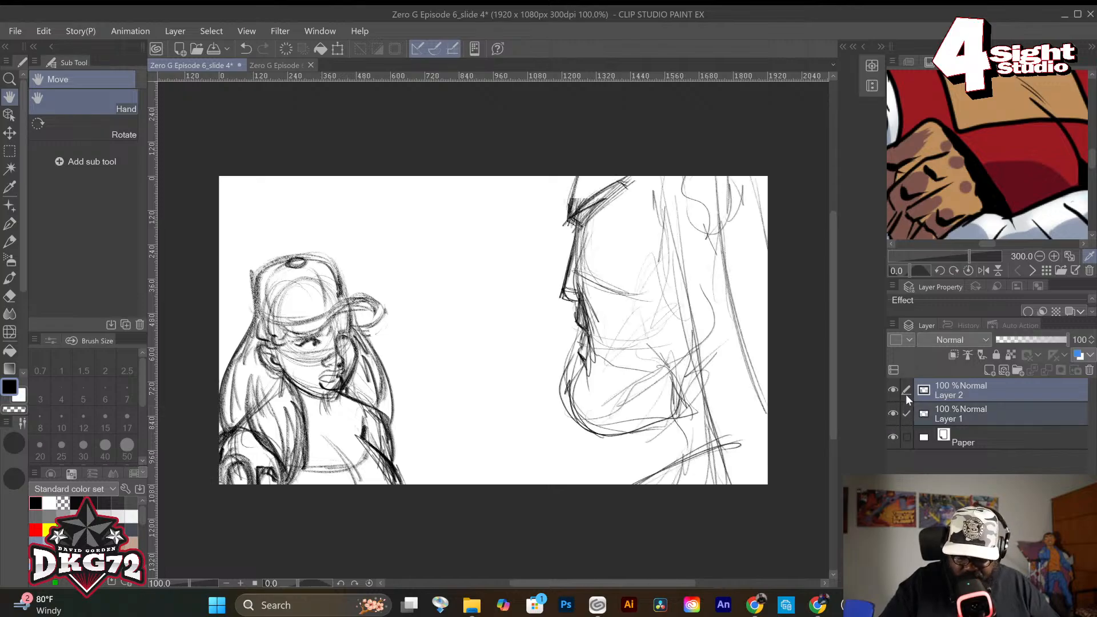
left_click(908, 409)
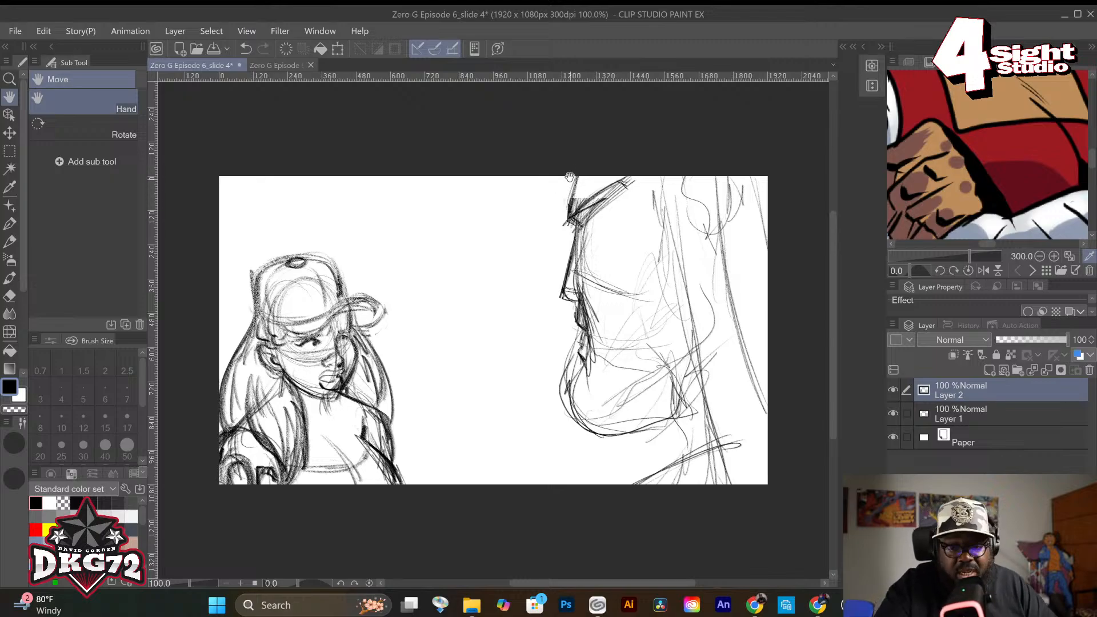
On Layer 2, pencil the large profile's forehead edge and brow darker, adding lines around the eye socket and nose bridge.
left_click_drag(570, 176, 567, 184)
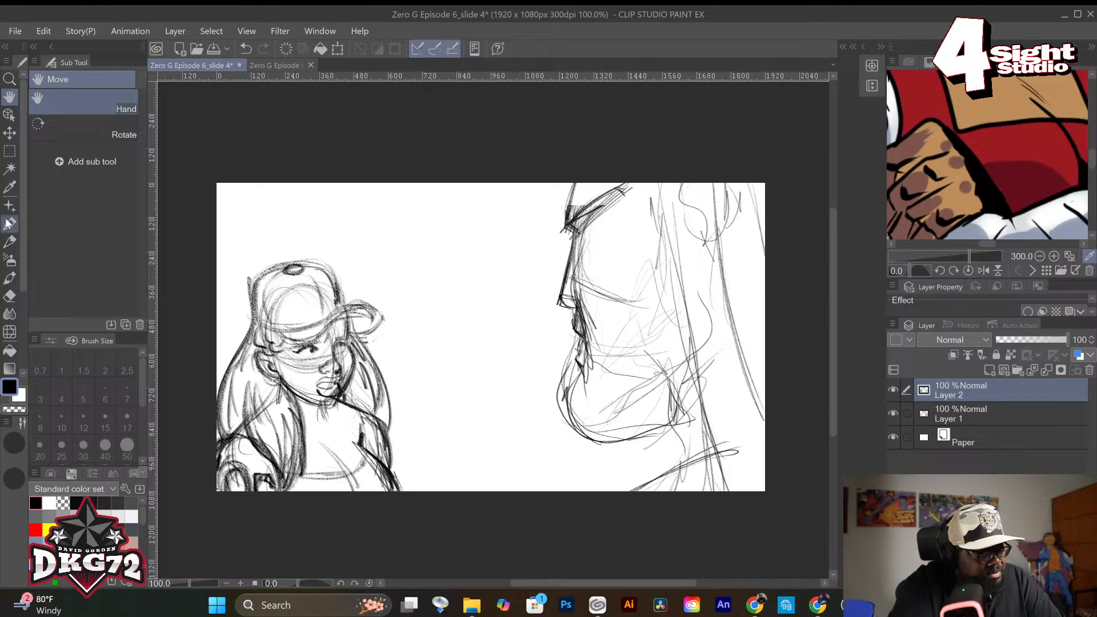
left_click(10, 241)
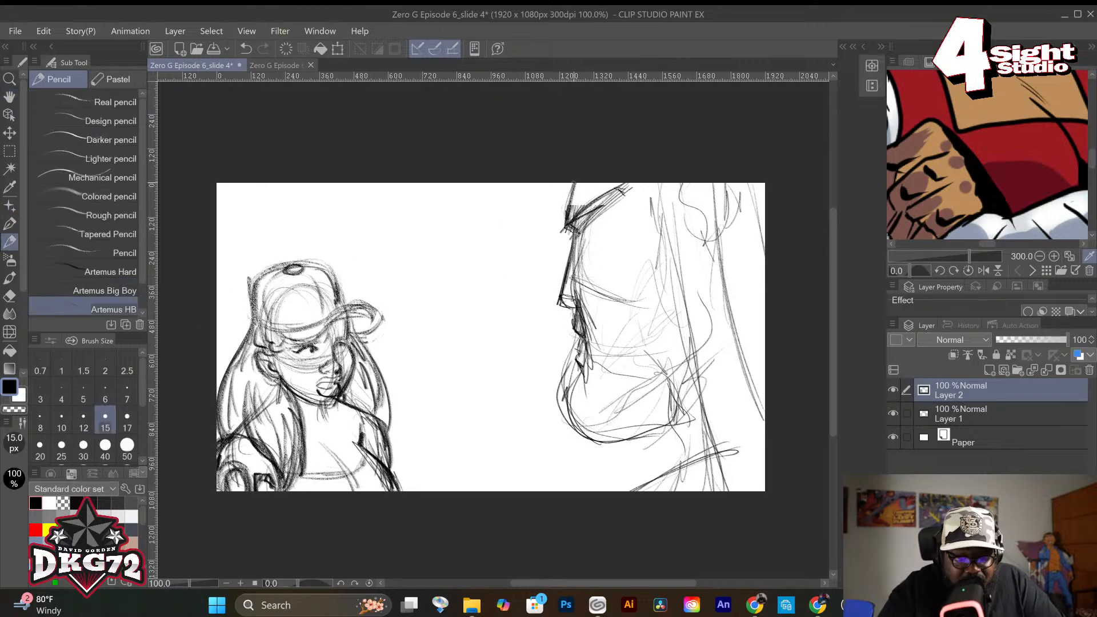
left_click_drag(574, 184, 563, 223)
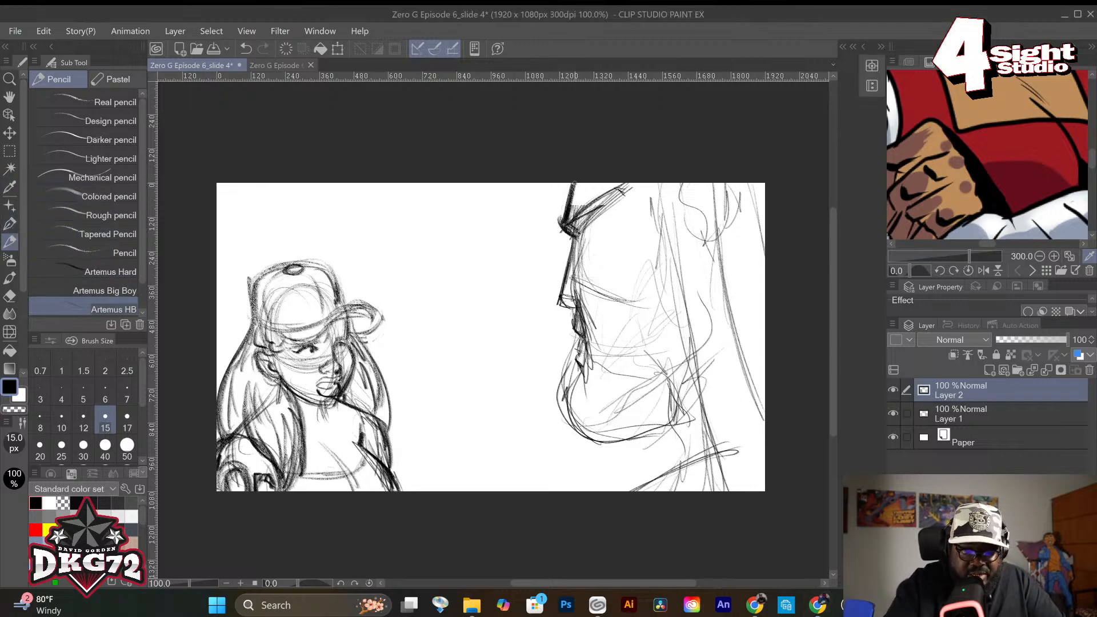
left_click_drag(569, 198, 557, 226)
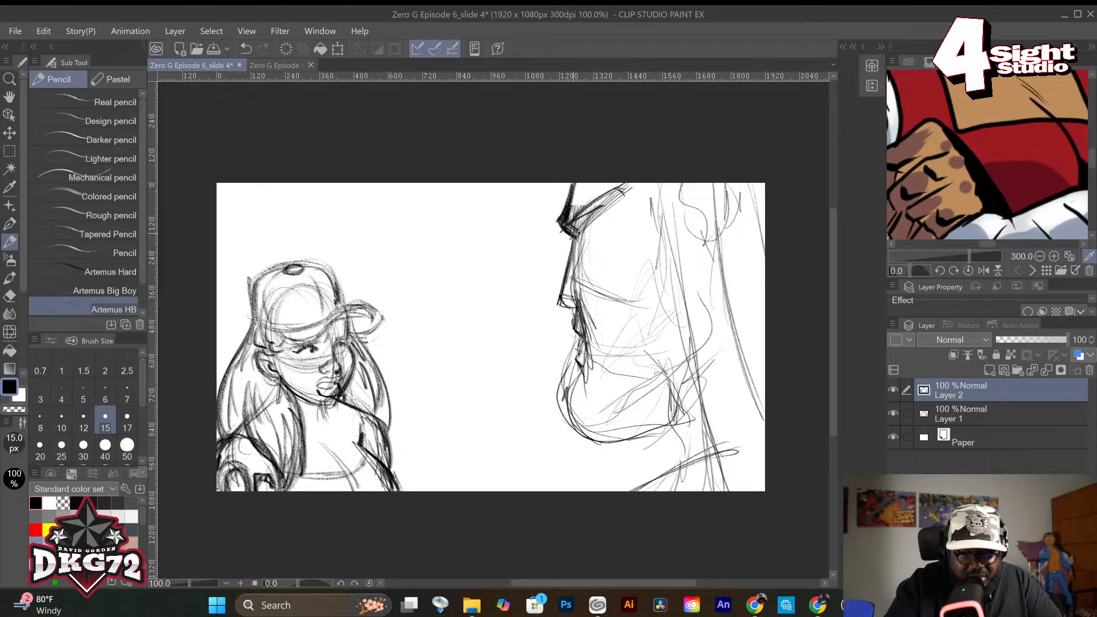
left_click_drag(600, 193, 565, 214)
mouse_move(629, 183)
left_mouse_down()
mouse_move(589, 207)
mouse_move(610, 192)
mouse_move(591, 238)
mouse_move(572, 216)
mouse_move(580, 260)
left_mouse_up()
left_click_drag(611, 210, 581, 276)
mouse_move(599, 235)
left_mouse_down()
mouse_move(577, 308)
mouse_move(607, 336)
left_mouse_up()
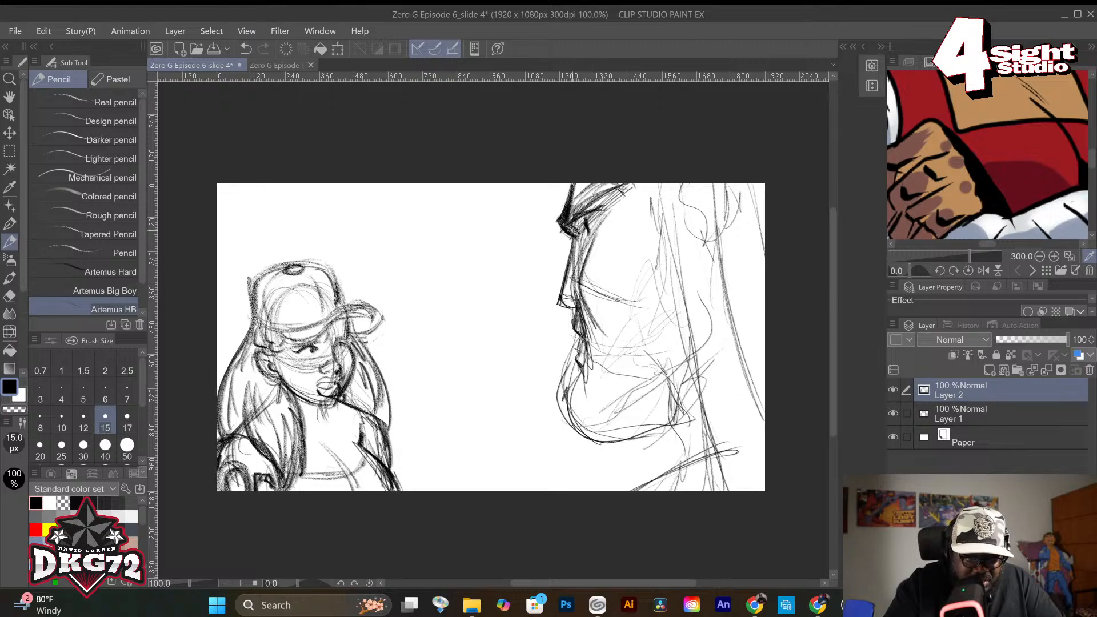
Trace the large profile's nose and lips in dark pencil, then outline the rounded chin and beard.
mouse_move(573, 243)
left_mouse_down()
mouse_move(556, 303)
mouse_move(556, 313)
mouse_move(583, 314)
mouse_move(571, 355)
left_mouse_up()
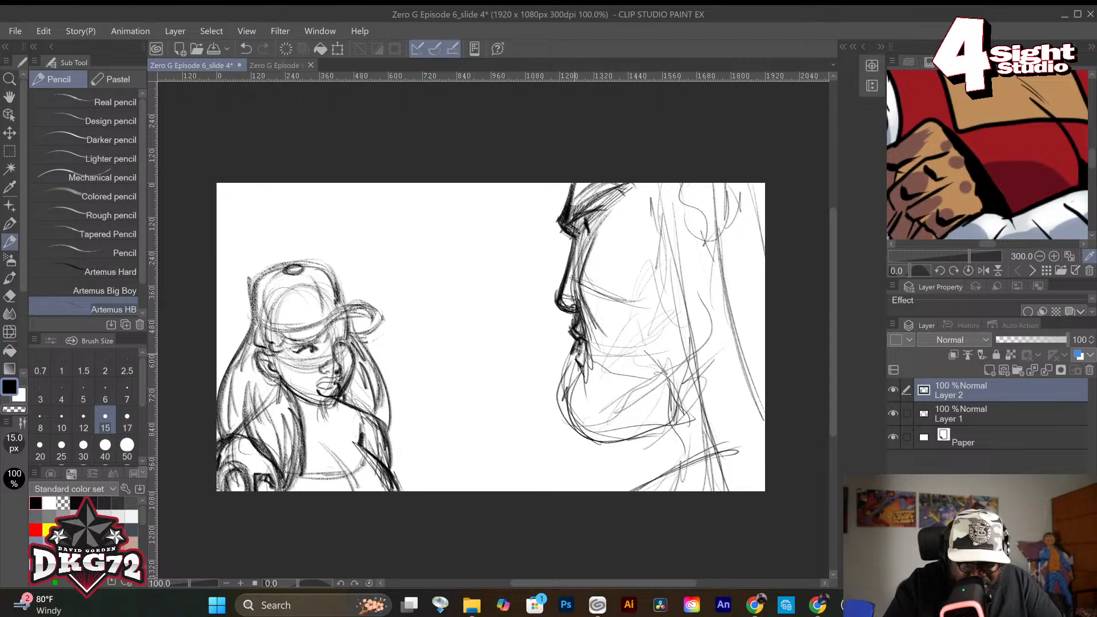
left_click_drag(581, 347, 572, 356)
mouse_move(578, 346)
left_mouse_down()
mouse_move(561, 412)
mouse_move(580, 438)
mouse_move(627, 447)
mouse_move(701, 424)
mouse_move(733, 378)
left_mouse_up()
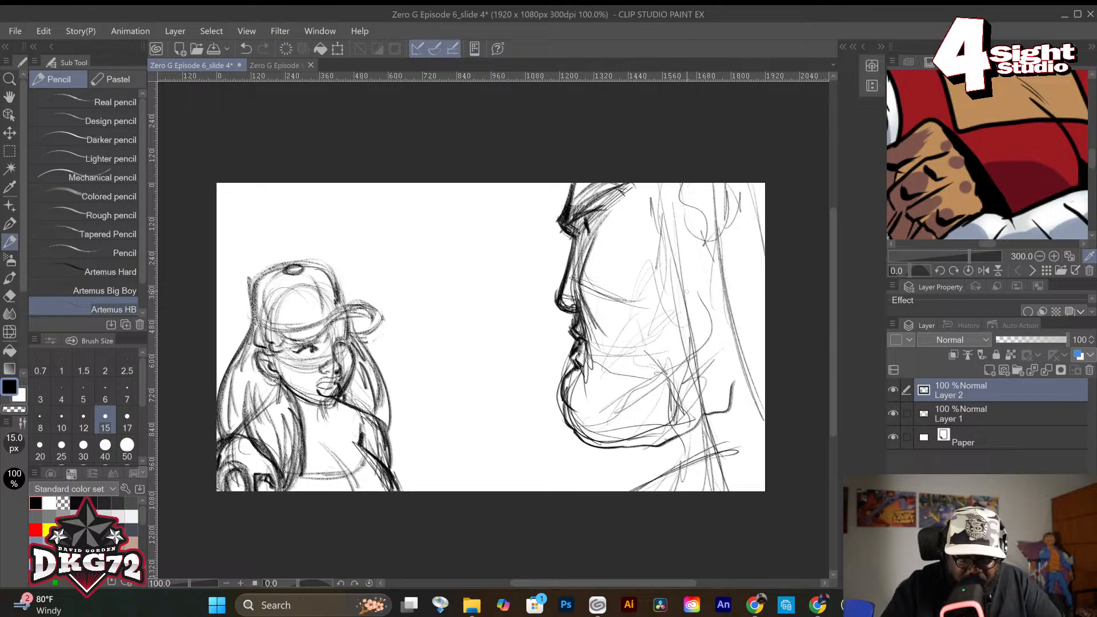
Draw long wavy contour lines for the hair falling behind the large profile's face, down to the canvas edge.
left_click_drag(659, 181, 738, 491)
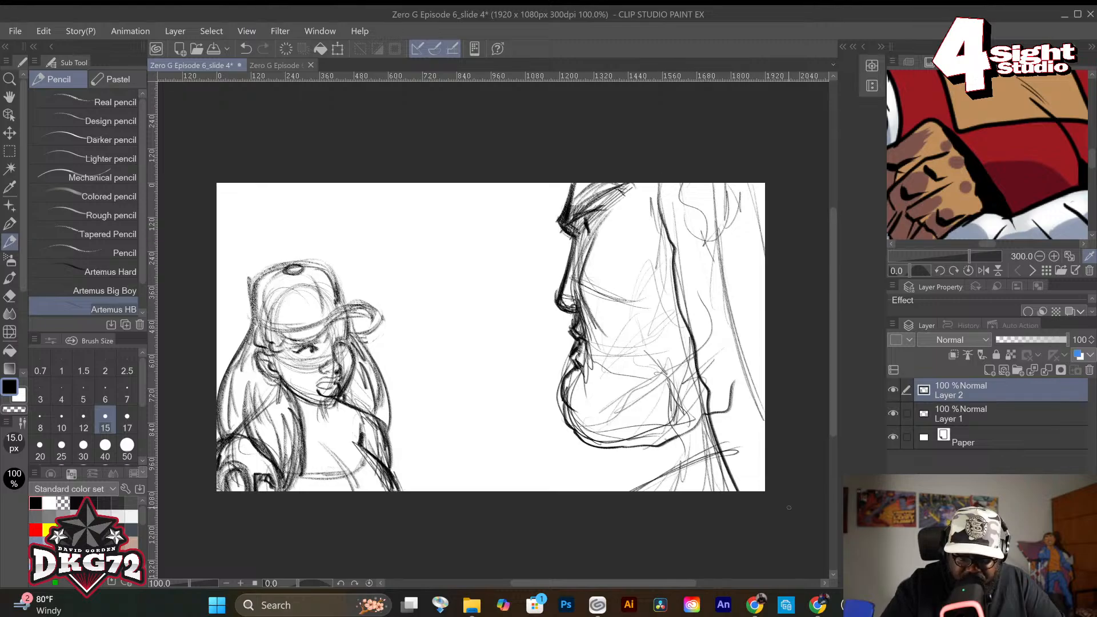
mouse_move(726, 185)
left_mouse_down()
mouse_move(728, 269)
mouse_move(765, 452)
left_mouse_up()
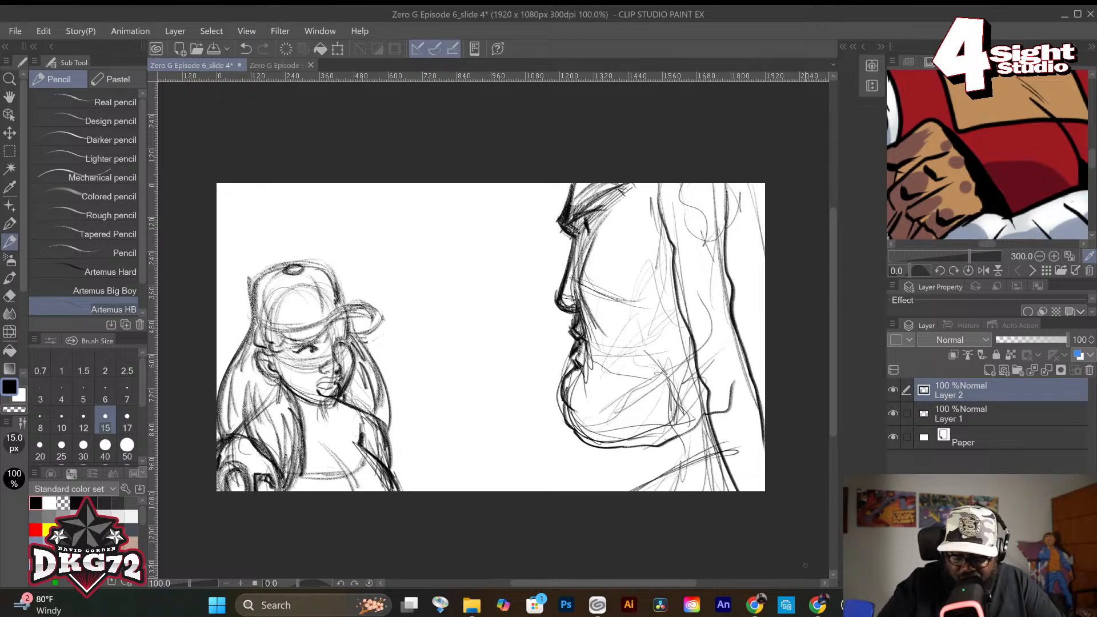
left_click_drag(760, 182, 765, 242)
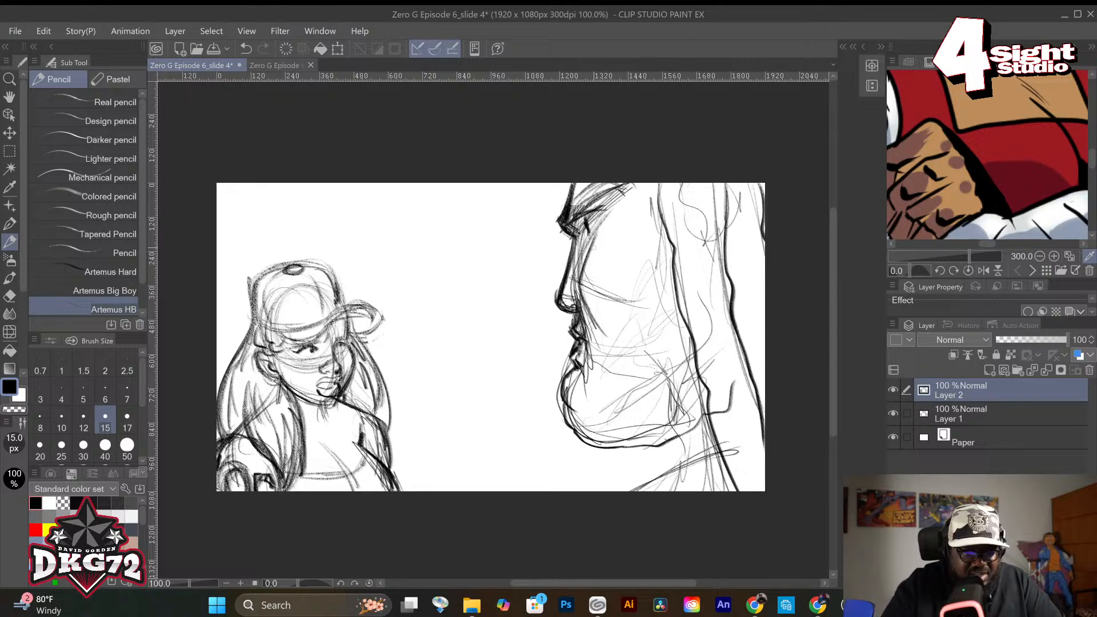
Define the large profile's cheek with lines below the eye and a curved cheekbone line rising towards the hair.
left_click_drag(593, 245, 589, 314)
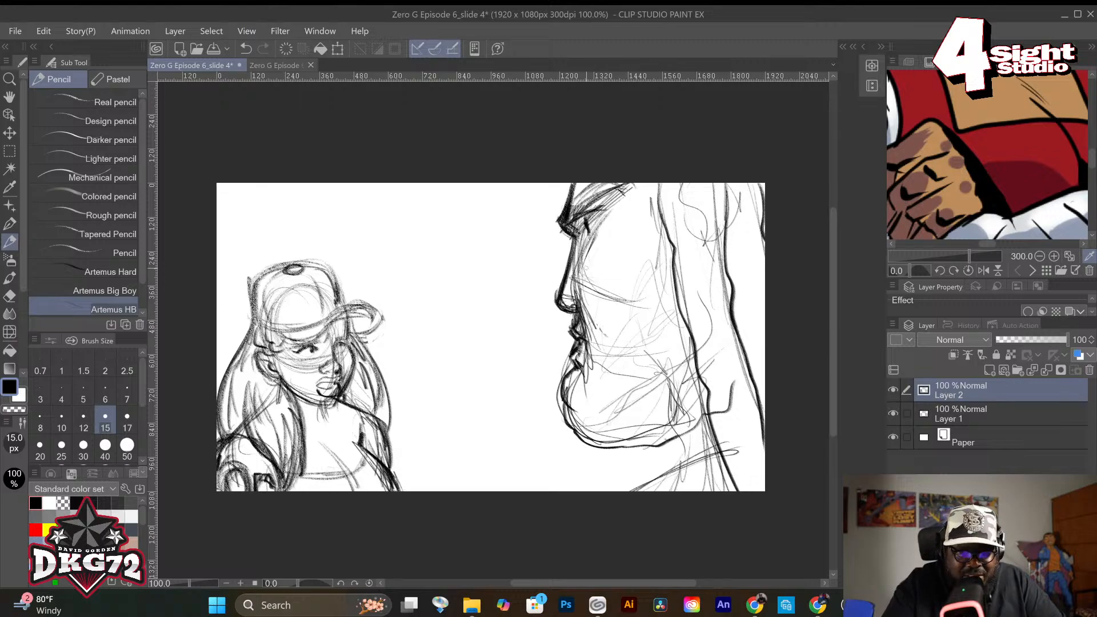
left_click_drag(585, 260, 623, 200)
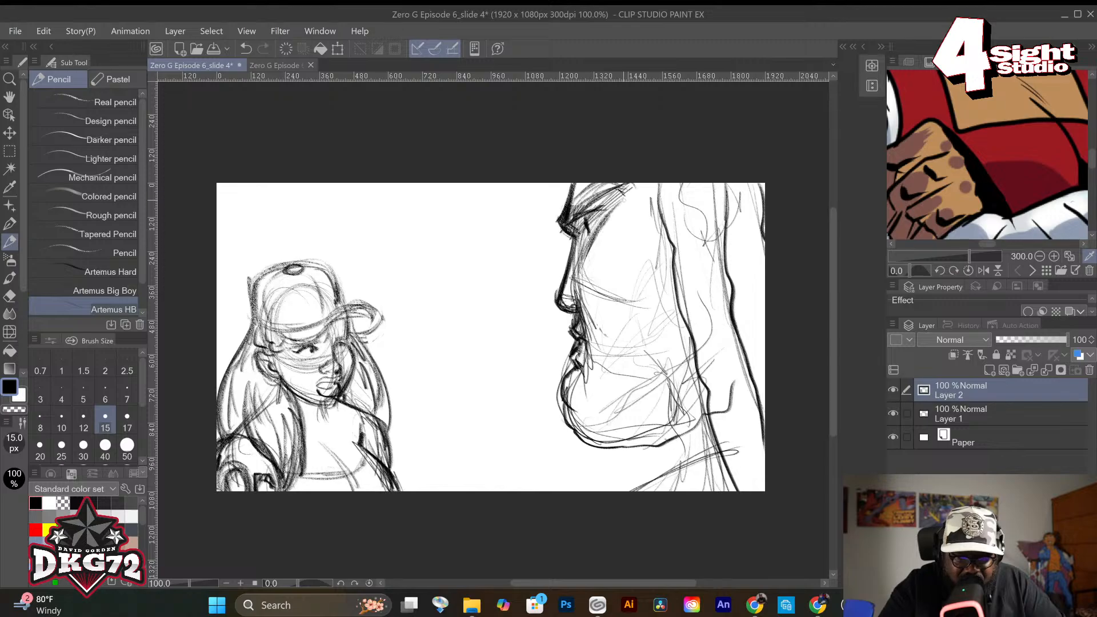
mouse_move(583, 279)
left_mouse_down()
mouse_move(638, 309)
mouse_move(651, 291)
left_mouse_up()
left_click_drag(627, 299, 664, 280)
left_click_drag(636, 318, 668, 279)
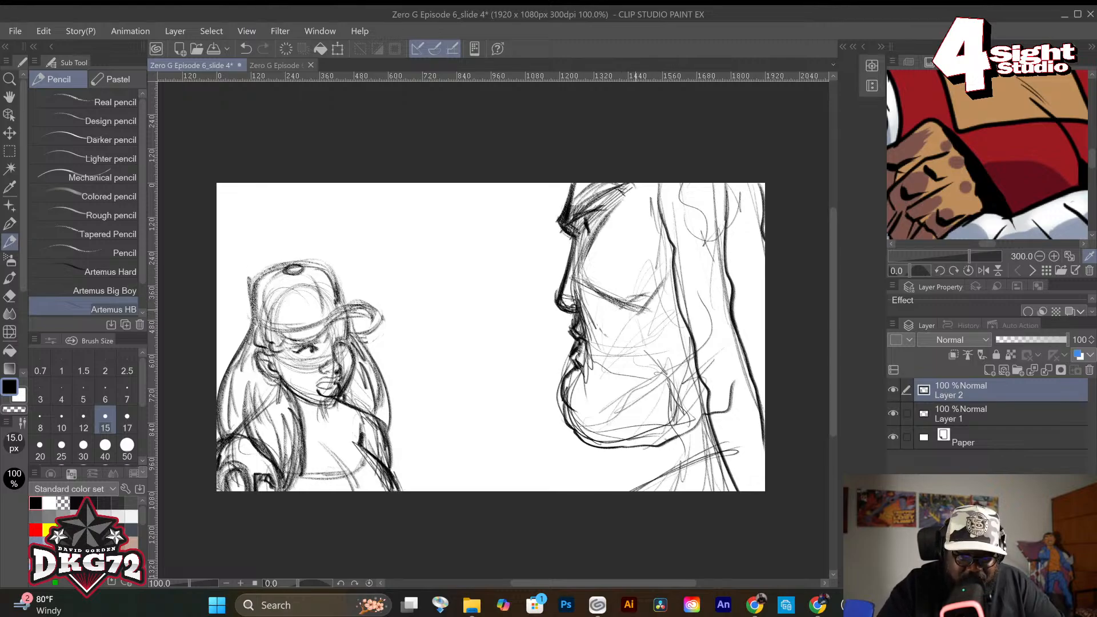
Sketch the large profile's open mouth and drooping moustache, and mark the beard's upper edge across the jaw.
mouse_move(576, 316)
left_mouse_down()
mouse_move(581, 348)
mouse_move(585, 330)
mouse_move(574, 333)
left_mouse_up()
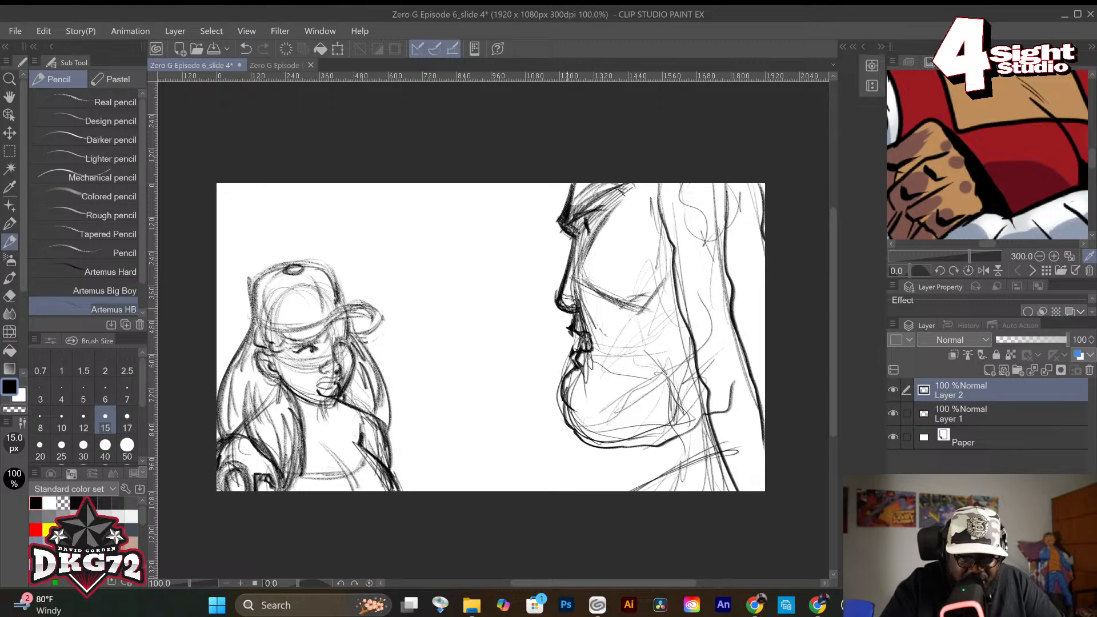
mouse_move(588, 304)
left_mouse_down()
mouse_move(589, 294)
mouse_move(585, 316)
mouse_move(605, 331)
mouse_move(609, 314)
mouse_move(595, 319)
mouse_move(626, 341)
mouse_move(634, 401)
left_mouse_up()
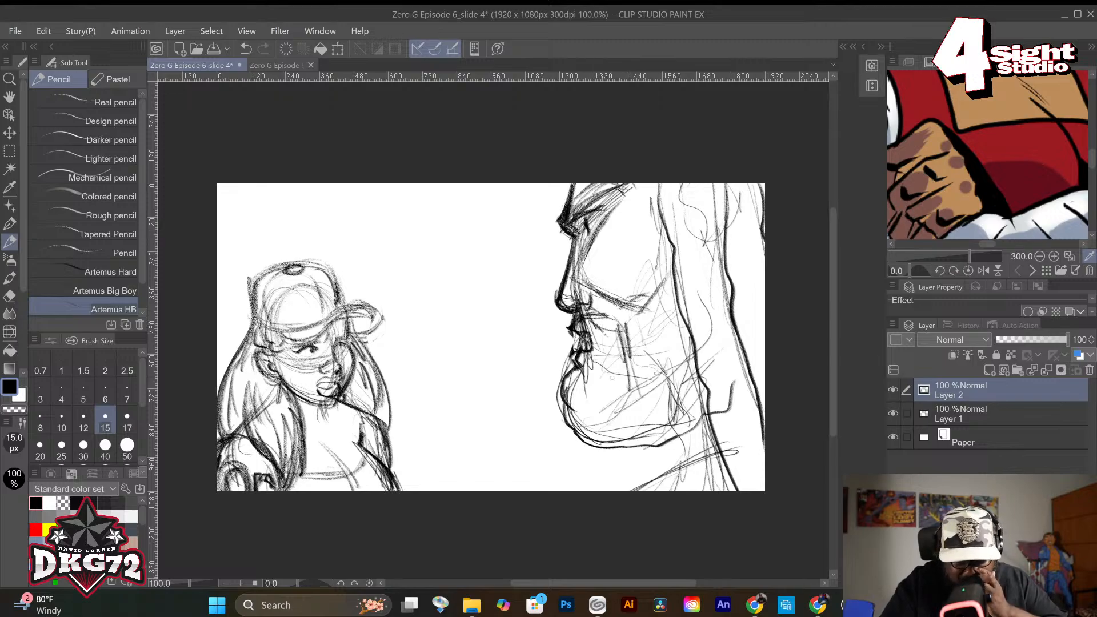
left_click_drag(564, 377, 573, 397)
mouse_move(579, 368)
left_mouse_down()
mouse_move(584, 378)
mouse_move(620, 371)
left_mouse_up()
mouse_move(619, 358)
left_mouse_down()
mouse_move(640, 388)
mouse_move(683, 353)
left_mouse_up()
left_click_drag(695, 308, 674, 354)
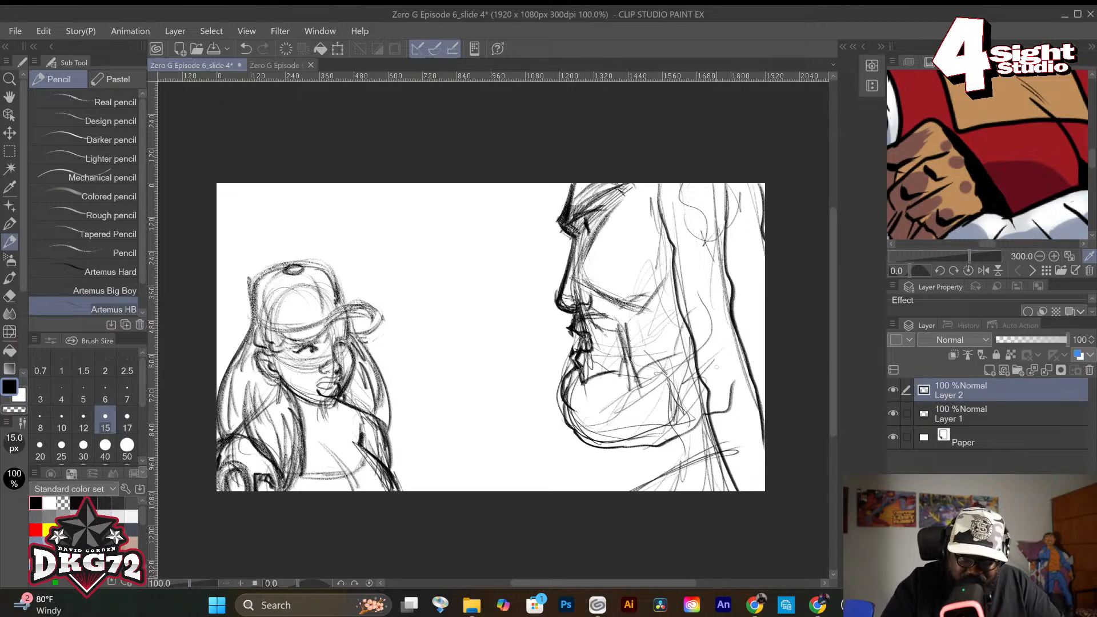
Darken the large profile's eye and the end of the cheekbone line, and undo the last mark on the capped character's far eye.
mouse_move(602, 244)
left_mouse_down()
mouse_move(589, 247)
mouse_move(600, 295)
mouse_move(639, 312)
left_mouse_up()
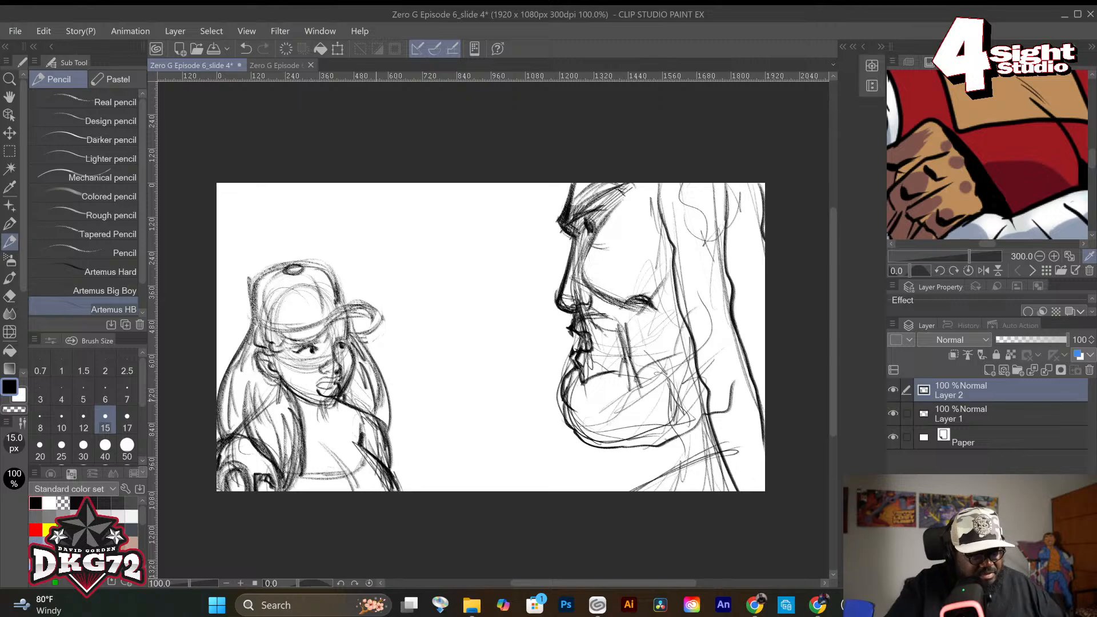
key("ctrl+z")
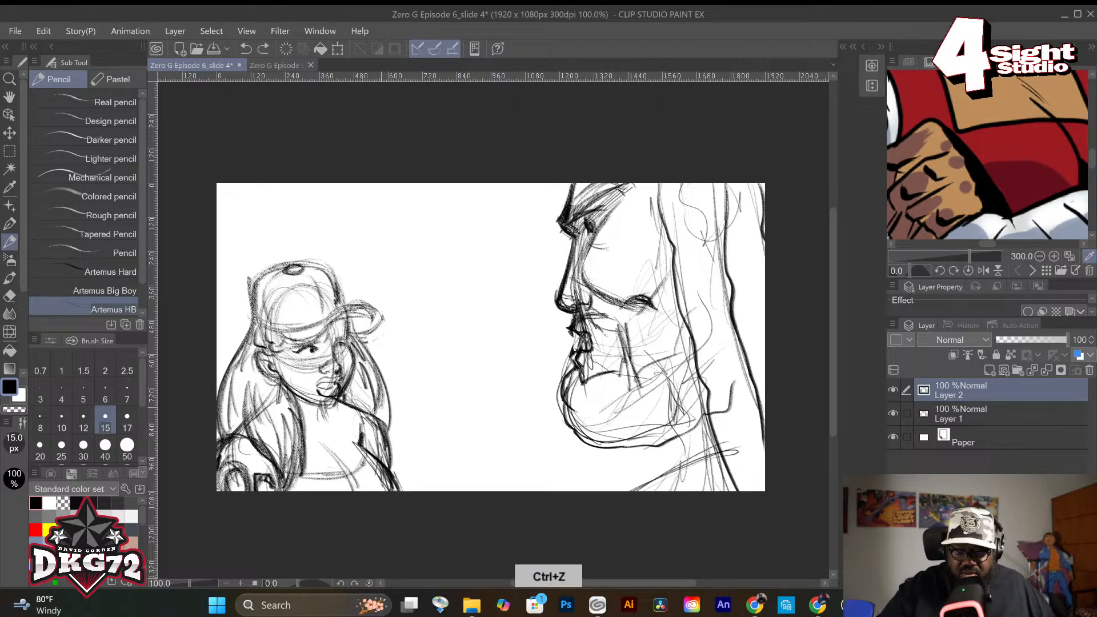
Compare the refined drawing with the rough sketch by switching the visibility of Layer 1 and Layer 2 off and on.
left_click(954, 415)
left_click(893, 415)
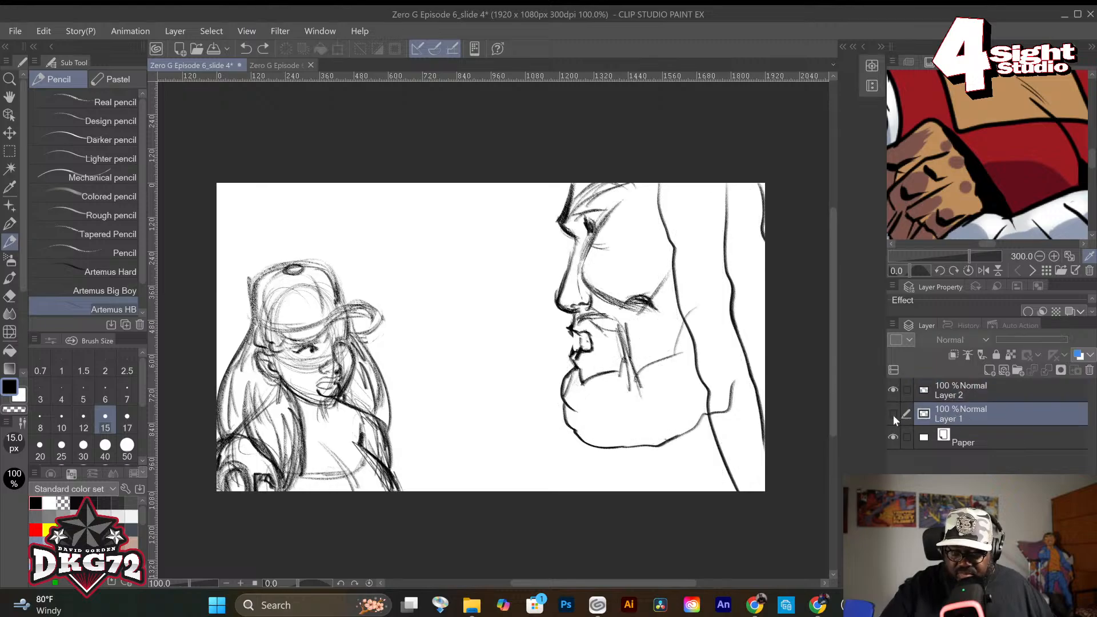
left_click(894, 416)
left_click(894, 414)
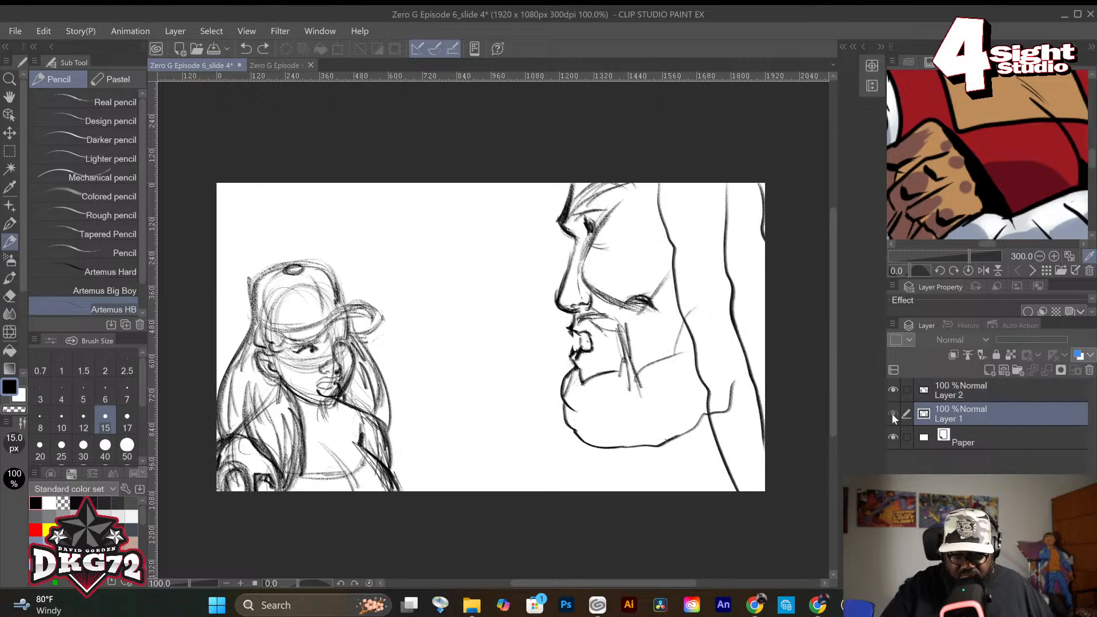
left_click(893, 414)
left_click(895, 391)
left_click(894, 392)
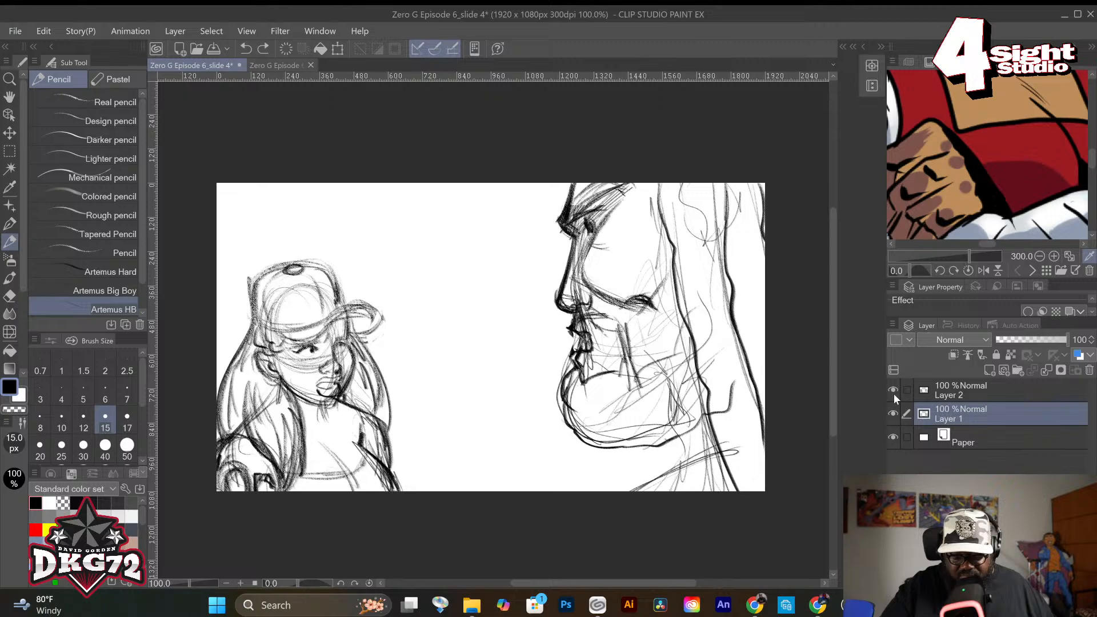
left_click(894, 393)
left_click(894, 393)
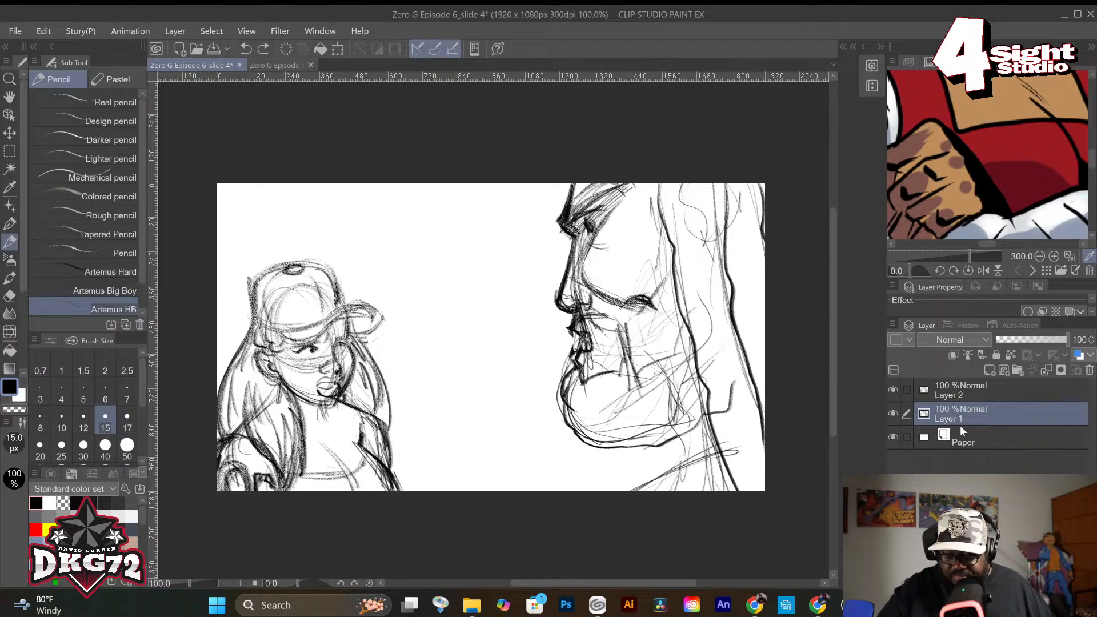
Lower the opacity of Layer 1 and Layer 2 together to 44%.
left_click(992, 390)
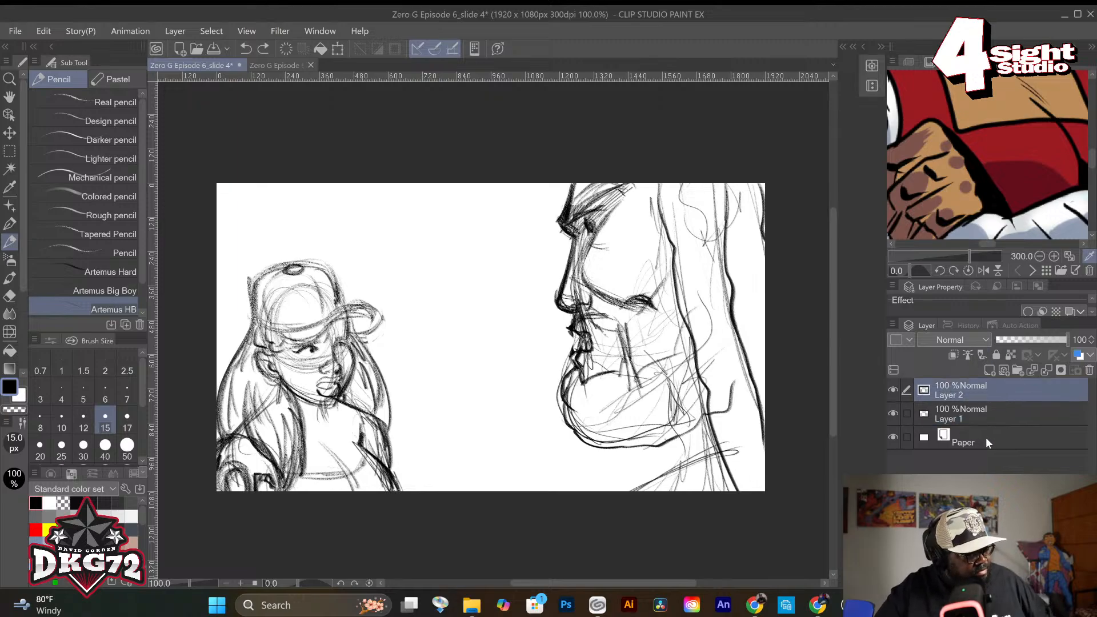
key("alt")
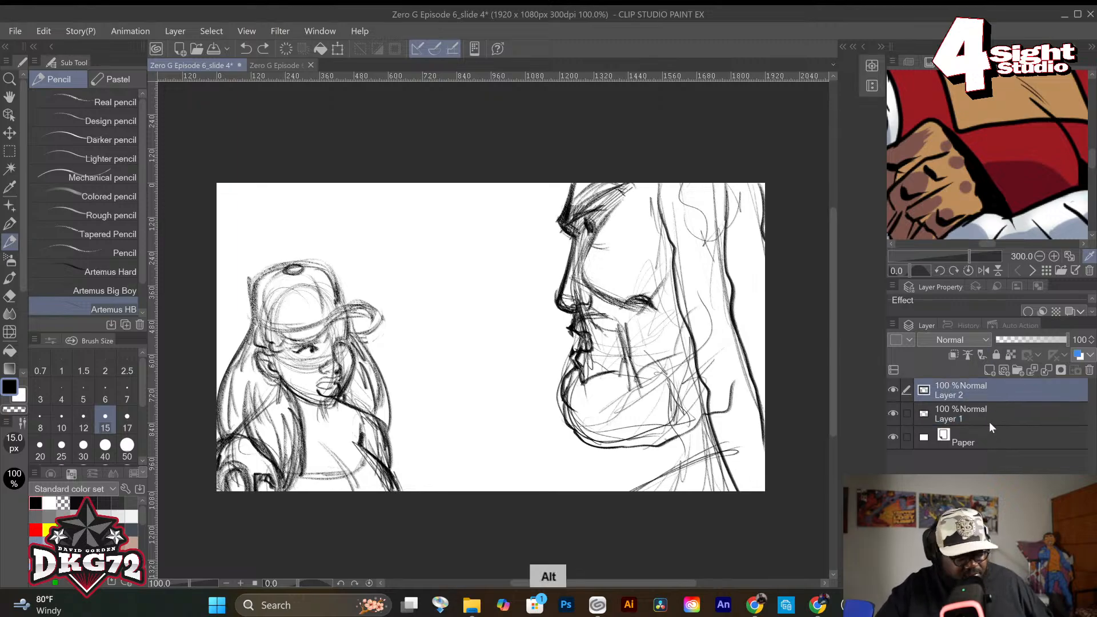
left_click(989, 414, "shift")
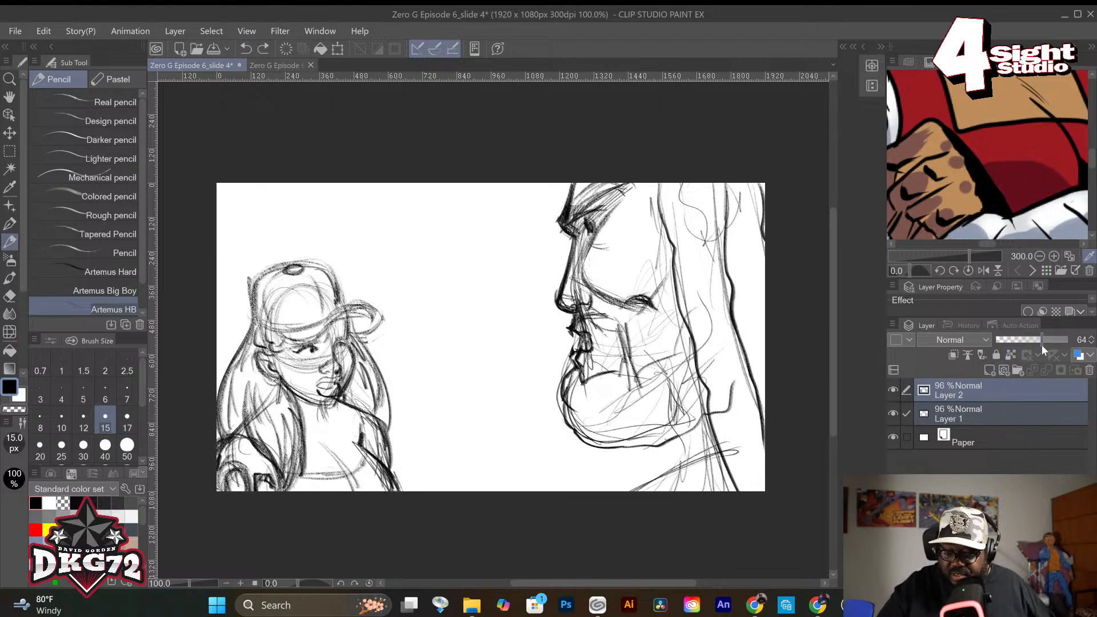
left_click_drag(1041, 341, 1028, 351)
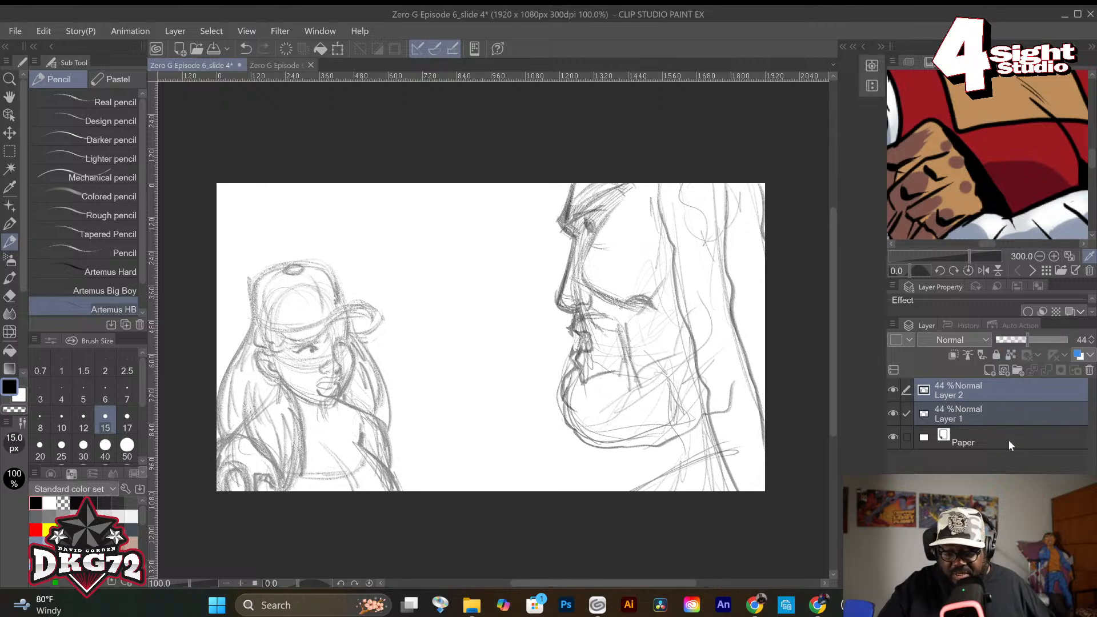
Add a new layer above Layer 2 and set the G-pen to size 10 for inking the capped character.
left_click(1005, 409, "ctrl")
left_click(1004, 370)
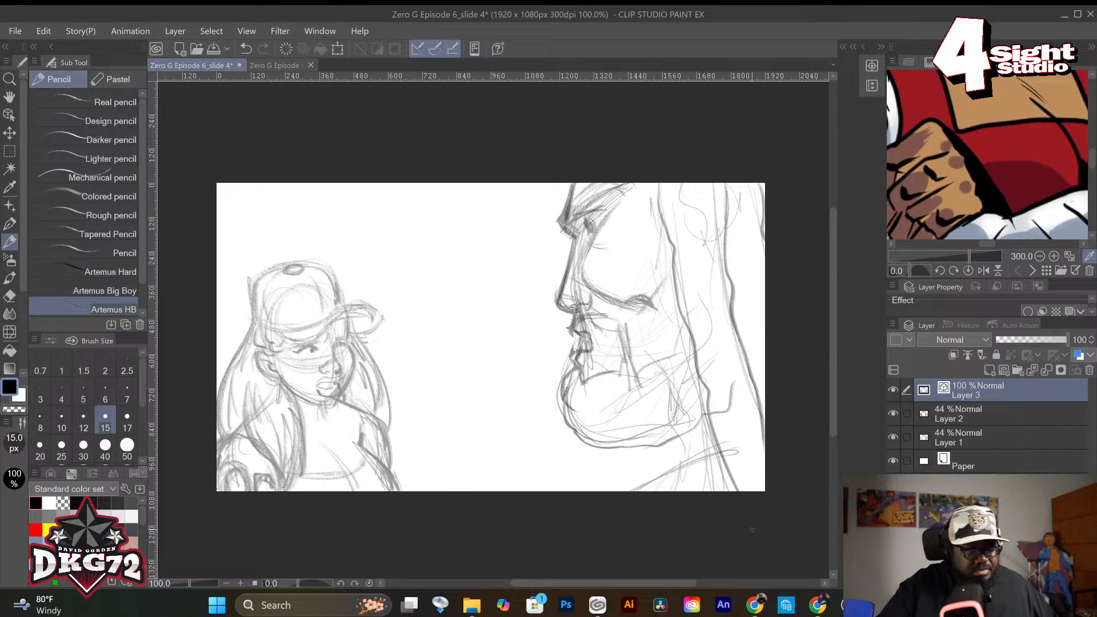
scroll(171, 306, "down", 1)
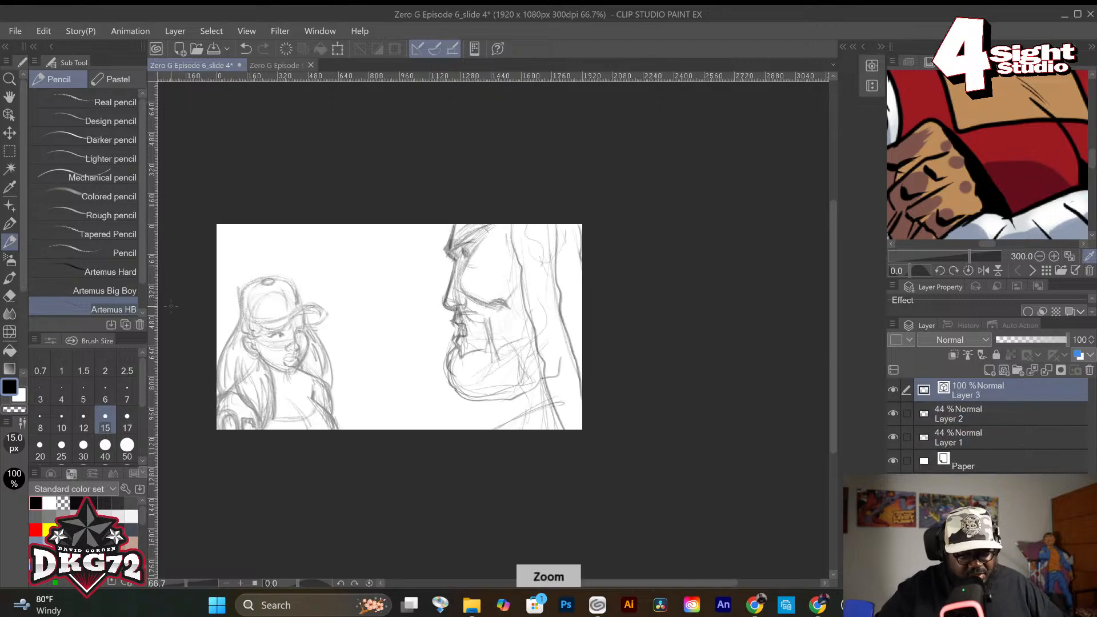
scroll(171, 306, "up", 3)
mouse_move(623, 584)
left_mouse_down()
mouse_move(568, 585)
mouse_move(603, 585)
left_mouse_up()
left_click_drag(833, 341, 832, 365)
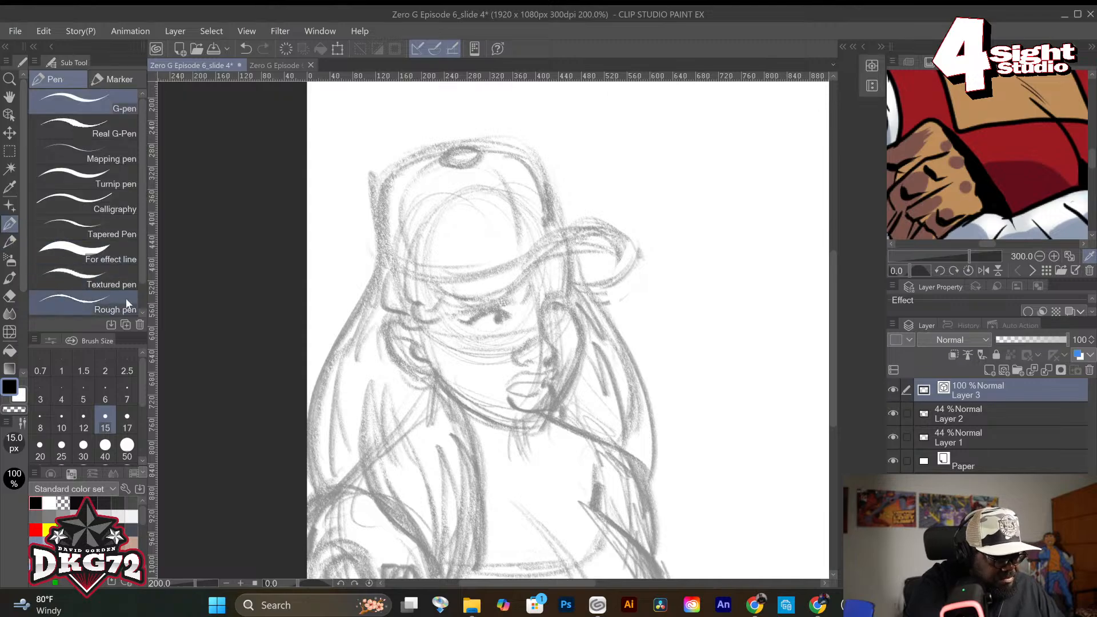
left_click(10, 224)
left_click(62, 419)
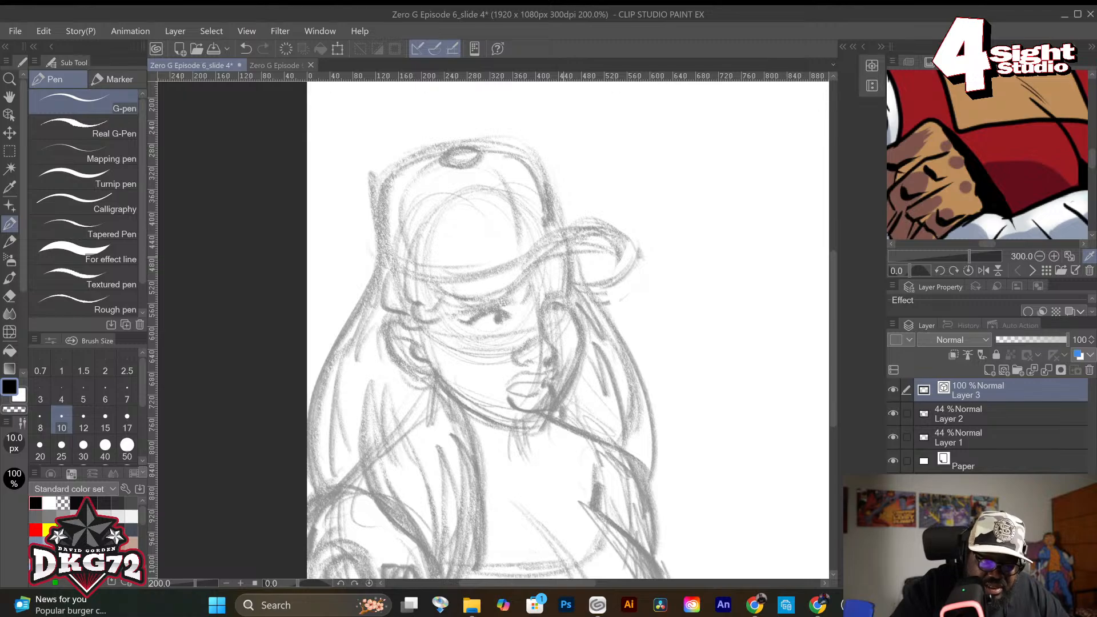
Try to ink the capped character's ear, jaw, cheek and far temple line over the pencil sketch.
left_click_drag(563, 255, 566, 309)
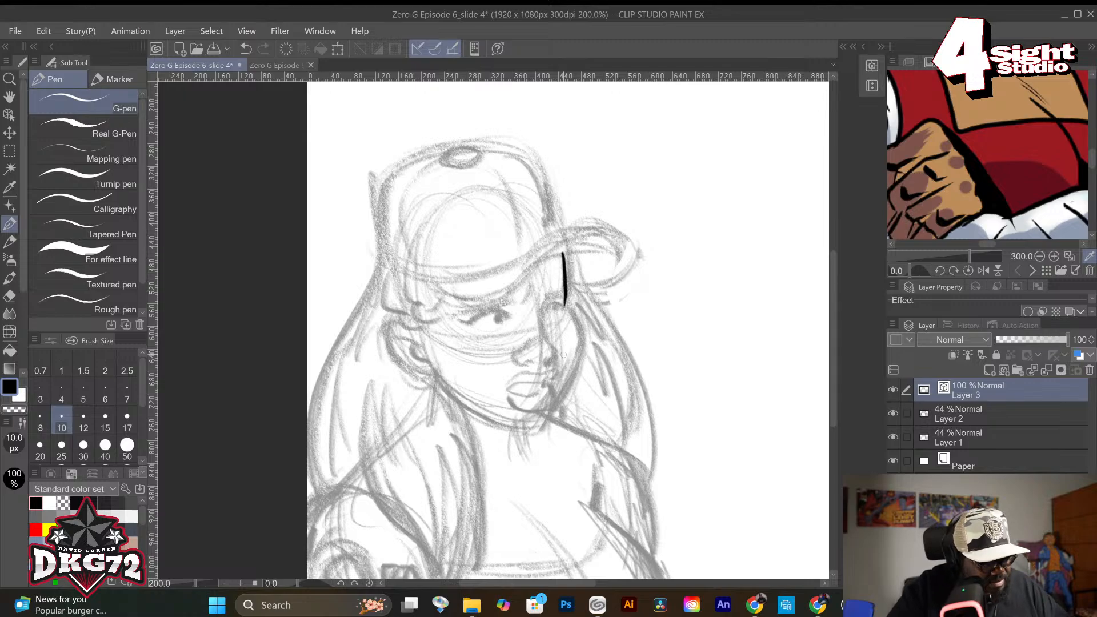
key("ctrl+z")
mouse_move(568, 254)
left_mouse_down()
mouse_move(579, 365)
mouse_move(540, 428)
mouse_move(516, 428)
mouse_move(463, 393)
left_mouse_up()
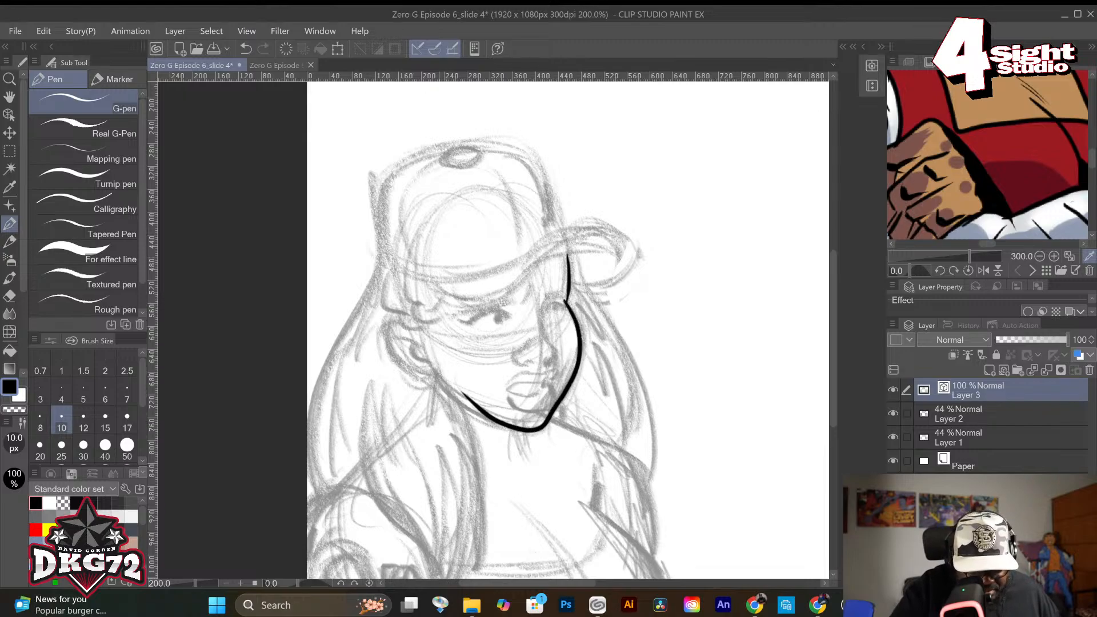
key("ctrl+z")
mouse_move(567, 307)
left_mouse_down()
mouse_move(578, 357)
mouse_move(541, 427)
mouse_move(513, 431)
mouse_move(446, 383)
left_mouse_up()
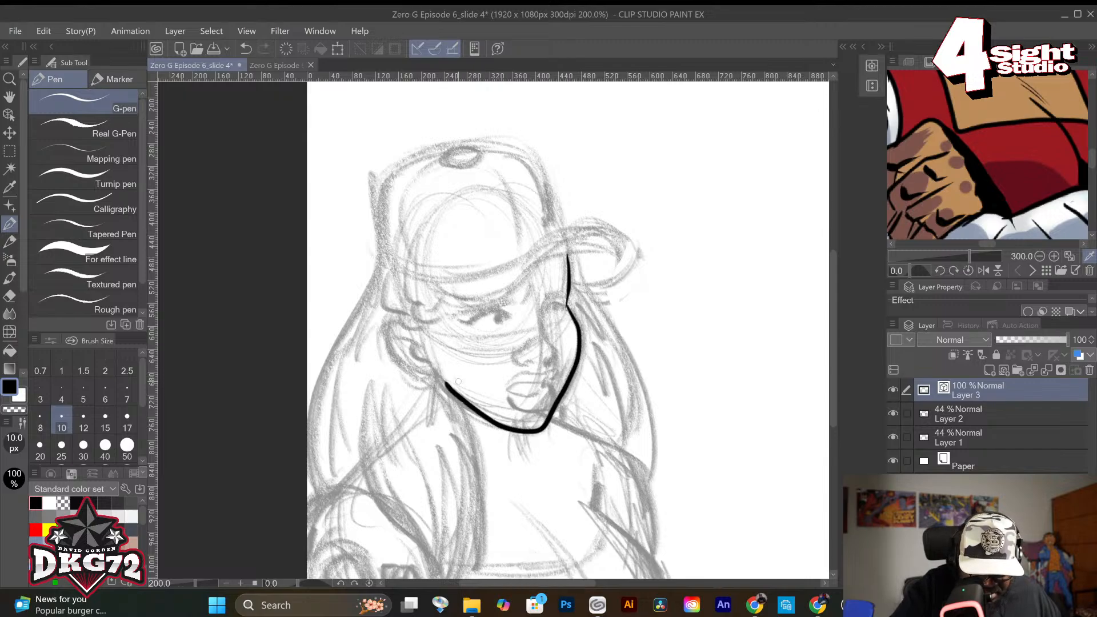
key("ctrl+z")
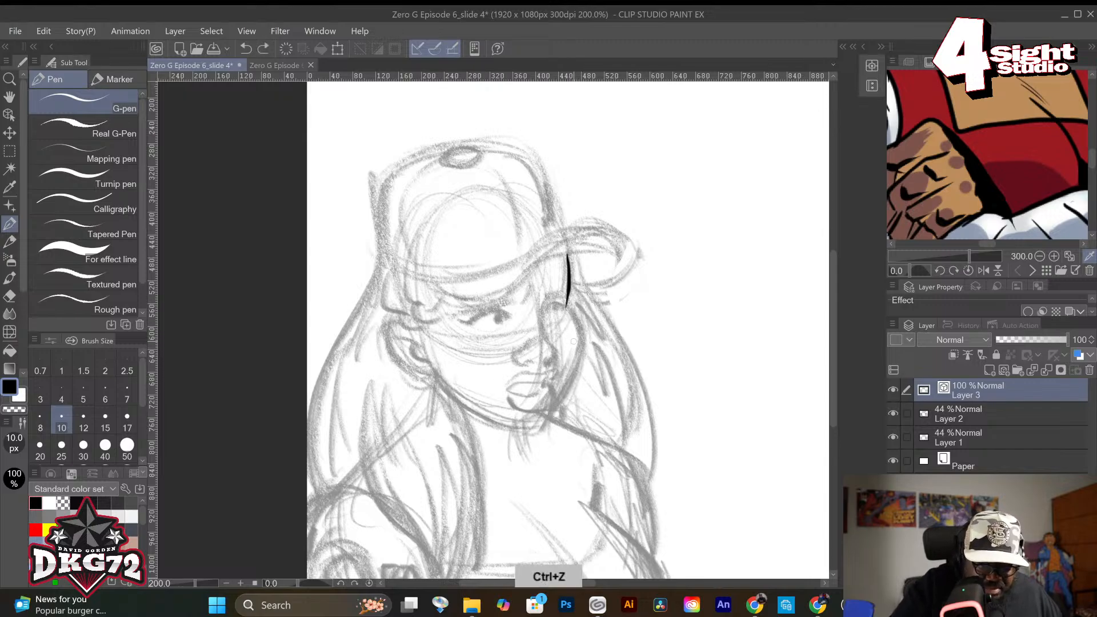
mouse_move(414, 326)
left_mouse_down()
mouse_move(392, 337)
mouse_move(418, 377)
mouse_move(492, 418)
mouse_move(541, 427)
mouse_move(583, 356)
mouse_move(577, 325)
mouse_move(560, 296)
left_mouse_up()
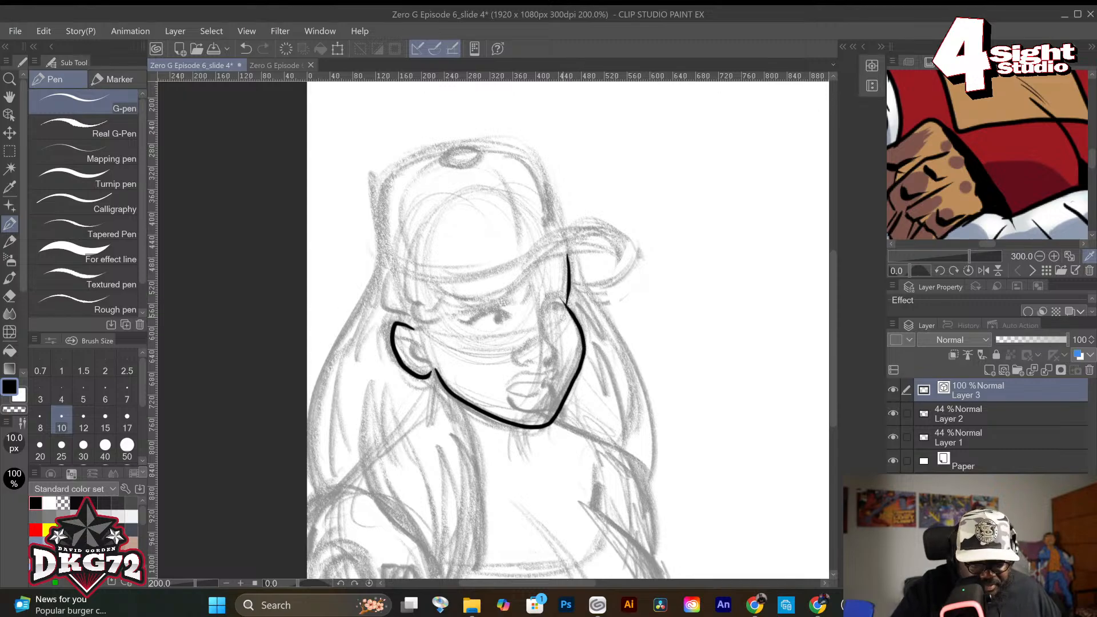
left_click_drag(569, 256, 567, 306)
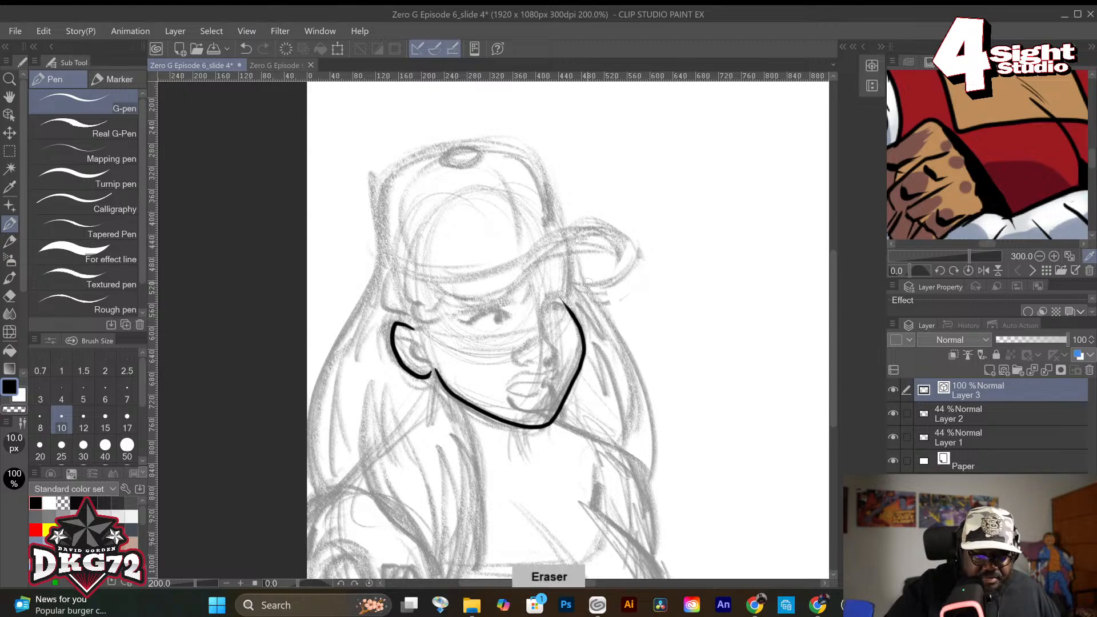
left_click_drag(568, 250, 566, 311)
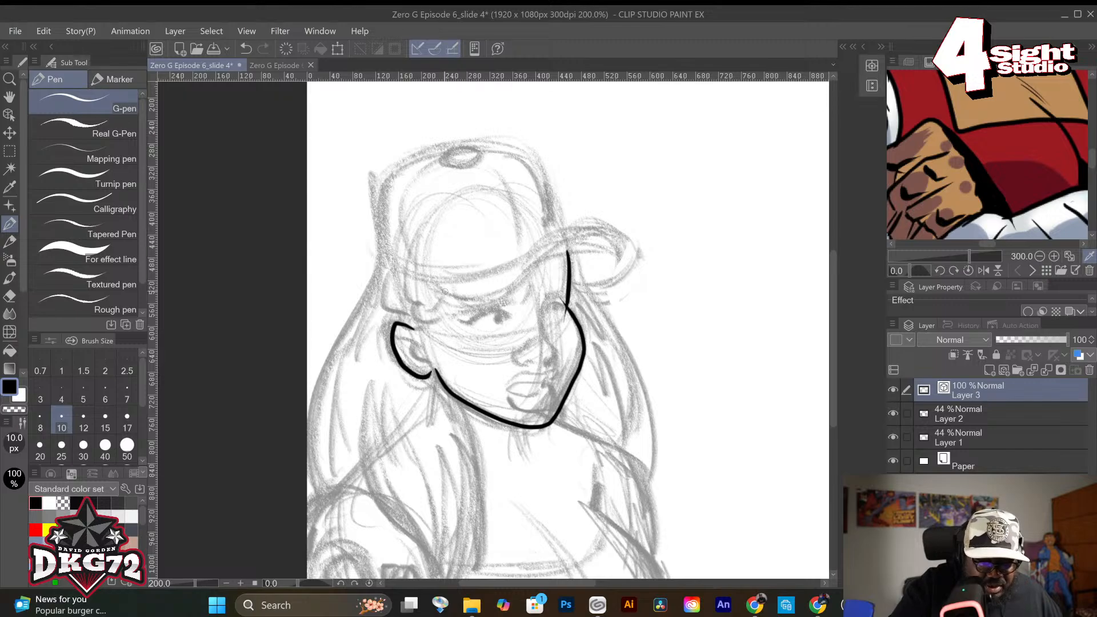
Try to ink the lower edge and curled tip of the cap's brim, undoing each attempt.
mouse_move(444, 292)
left_mouse_down()
mouse_move(484, 305)
mouse_move(568, 255)
mouse_move(612, 249)
mouse_move(576, 230)
mouse_move(636, 265)
left_mouse_up()
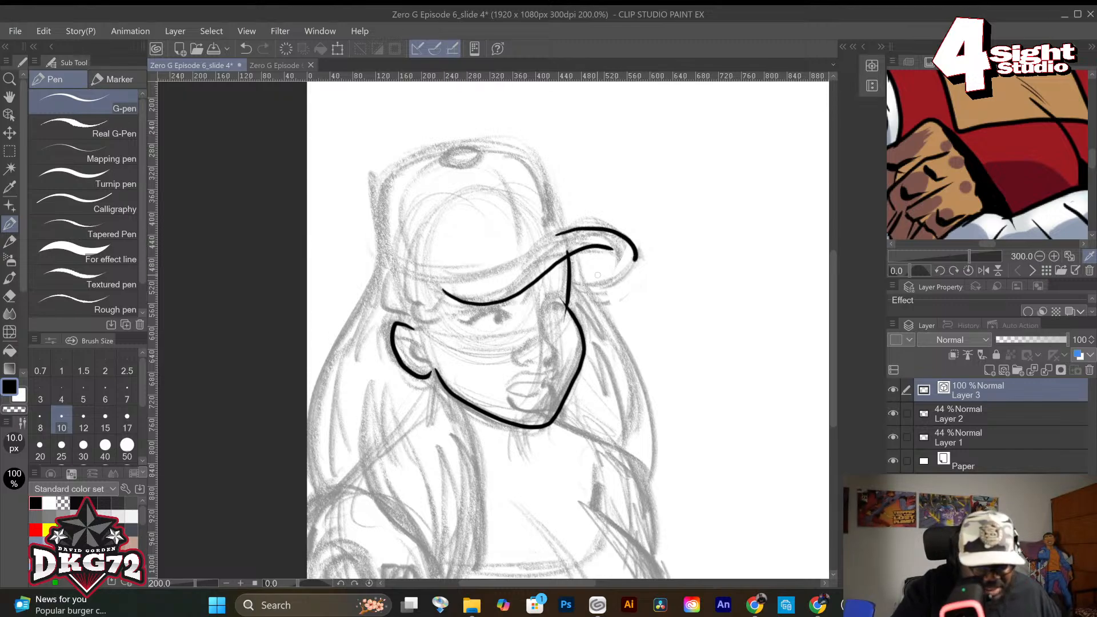
key("ctrl+z")
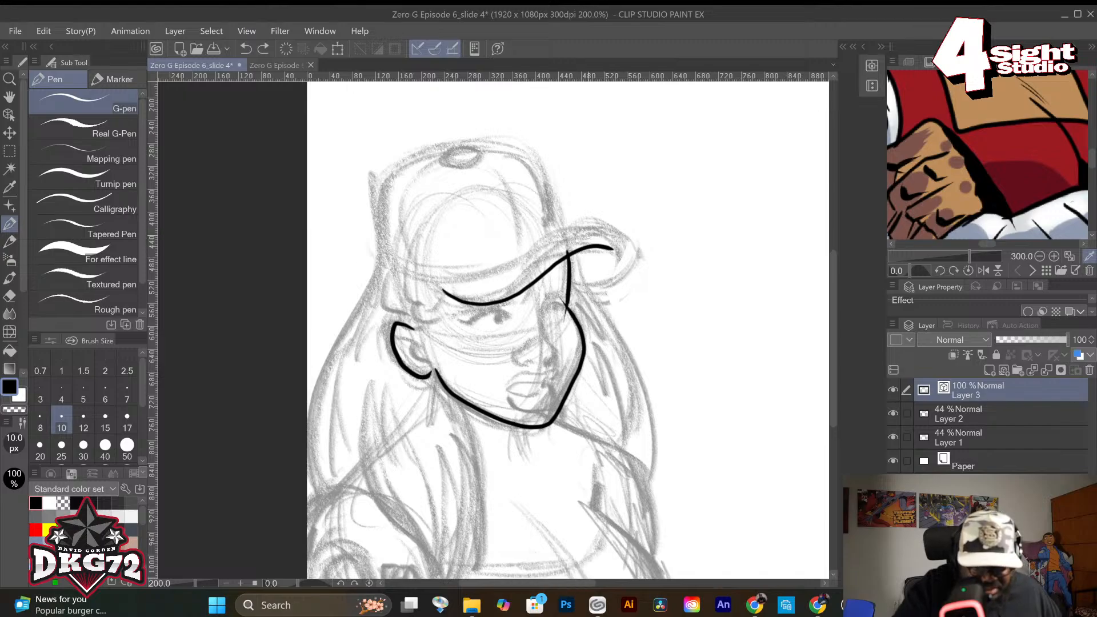
mouse_move(521, 268)
left_mouse_down()
mouse_move(603, 230)
mouse_move(629, 239)
mouse_move(613, 271)
left_mouse_up()
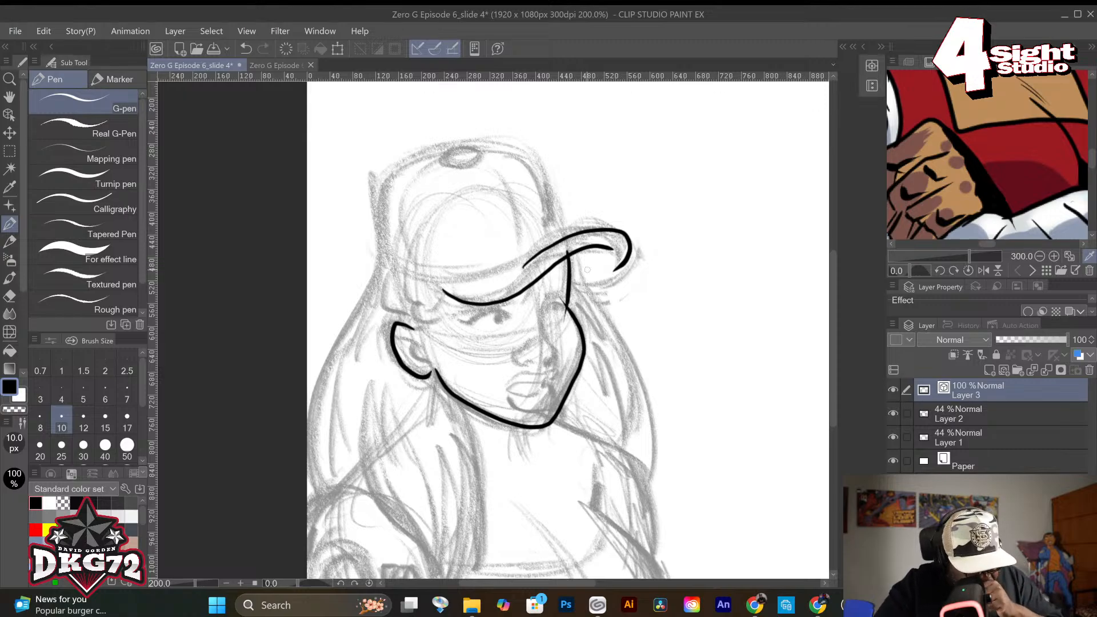
key("ctrl+z")
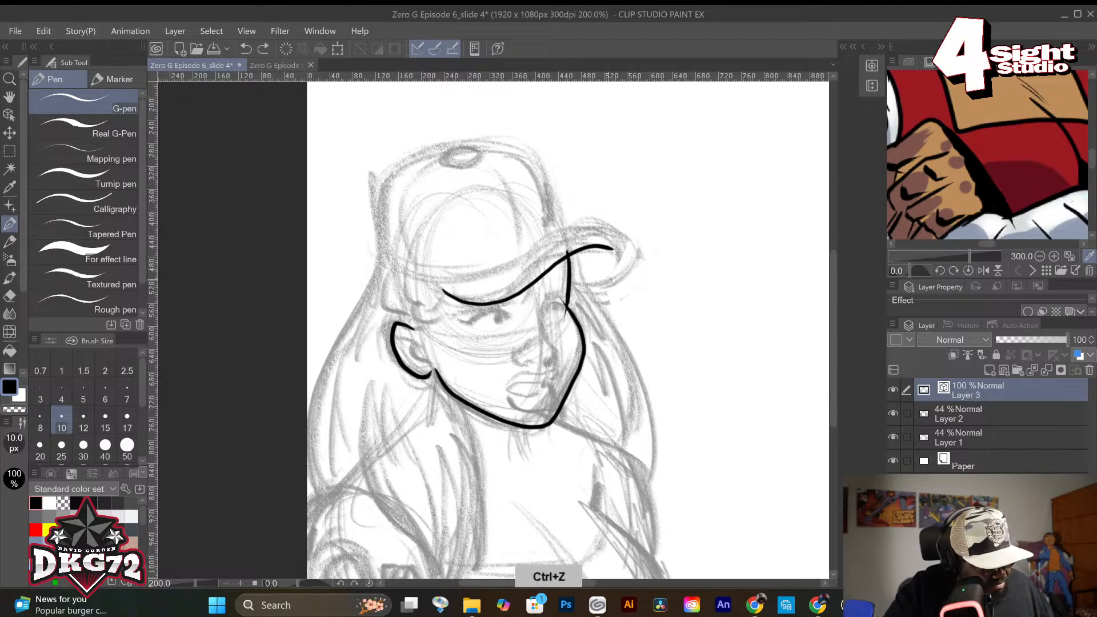
key("ctrl+z")
mouse_move(426, 280)
left_mouse_down()
mouse_move(501, 303)
mouse_move(561, 265)
mouse_move(640, 252)
left_mouse_up()
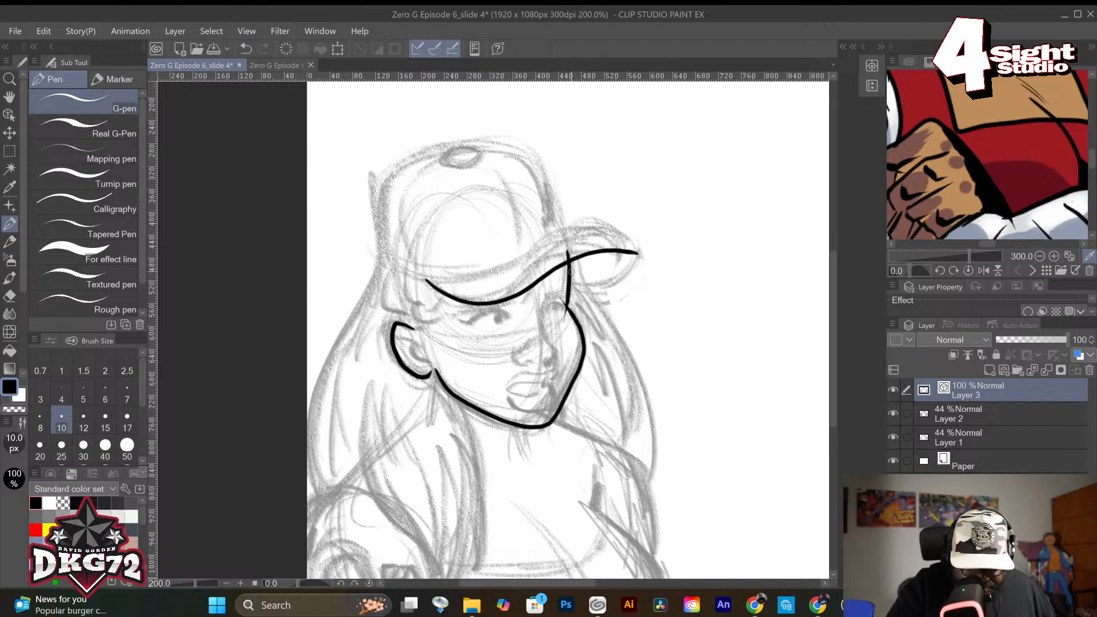
mouse_move(570, 272)
left_mouse_down()
mouse_move(602, 279)
mouse_move(640, 267)
mouse_move(632, 244)
left_mouse_up()
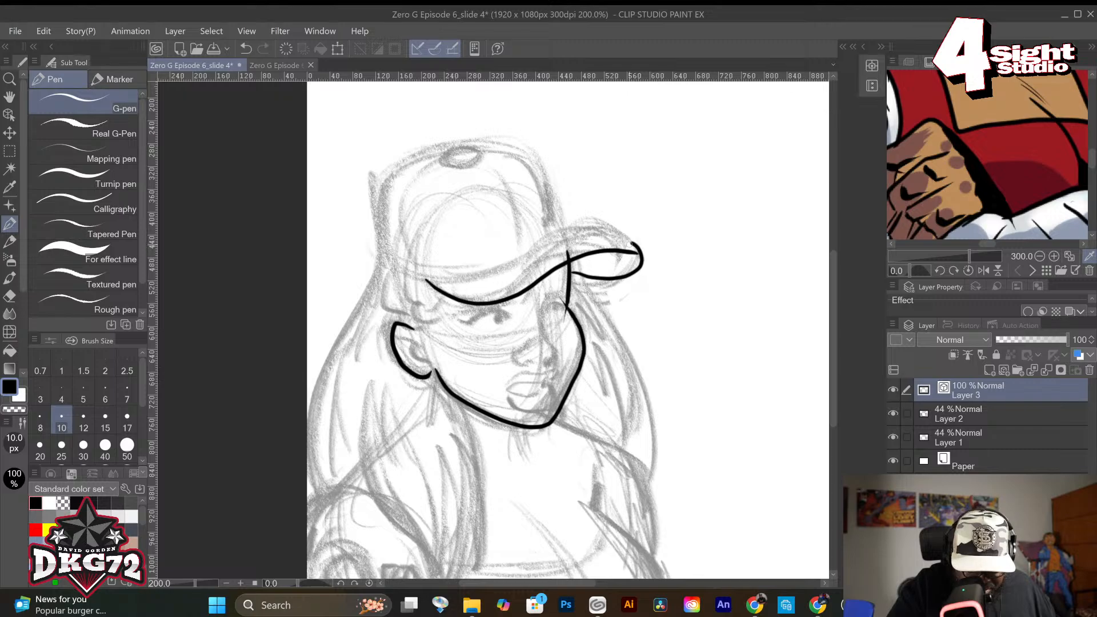
key("ctrl+z")
mouse_move(552, 237)
left_mouse_down()
mouse_move(628, 237)
mouse_move(637, 242)
mouse_move(569, 236)
mouse_move(643, 252)
left_mouse_up()
key("ctrl+z")
key("ctrl+z")
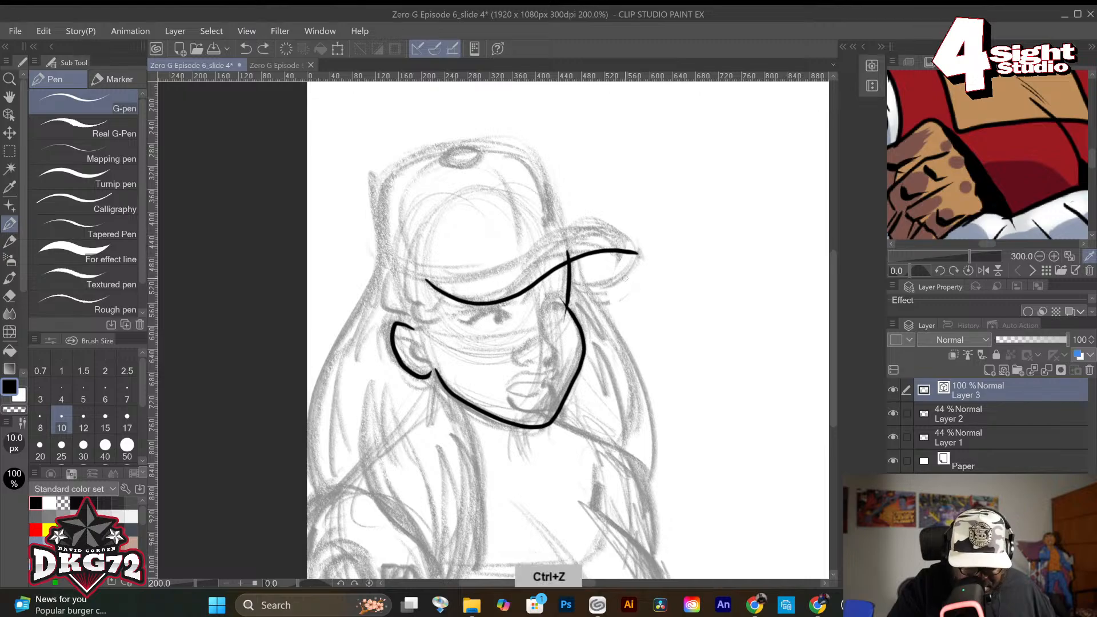
key("ctrl+z")
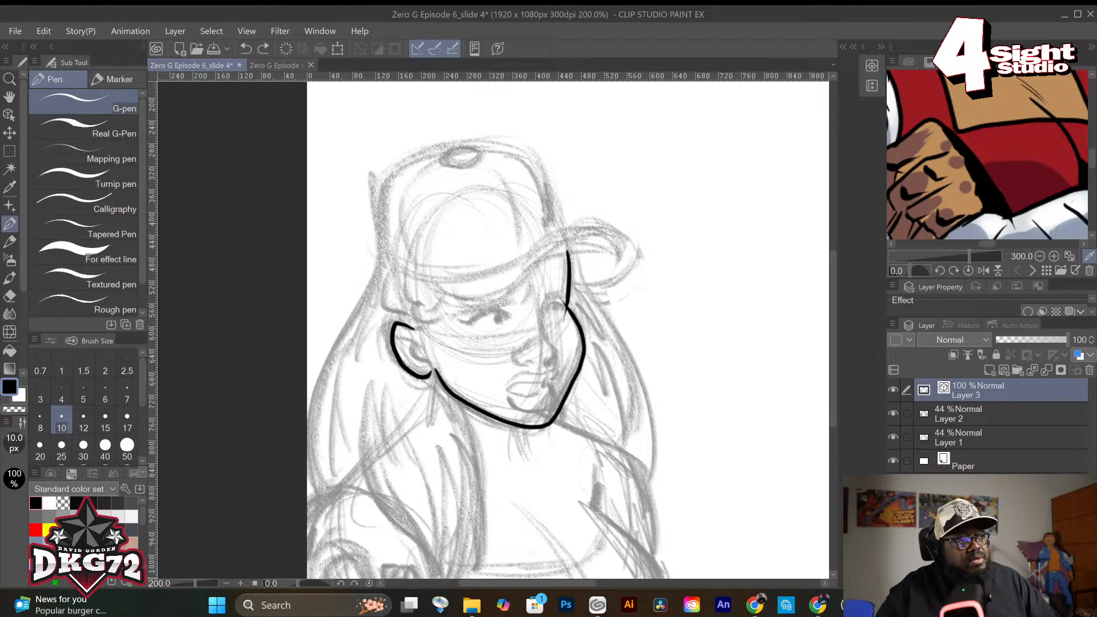
Select Layer 2 and review the character's cap in the reference image at 75% and in Zero G Episode 6_slide 5.
scroll(1021, 117, "down", 5)
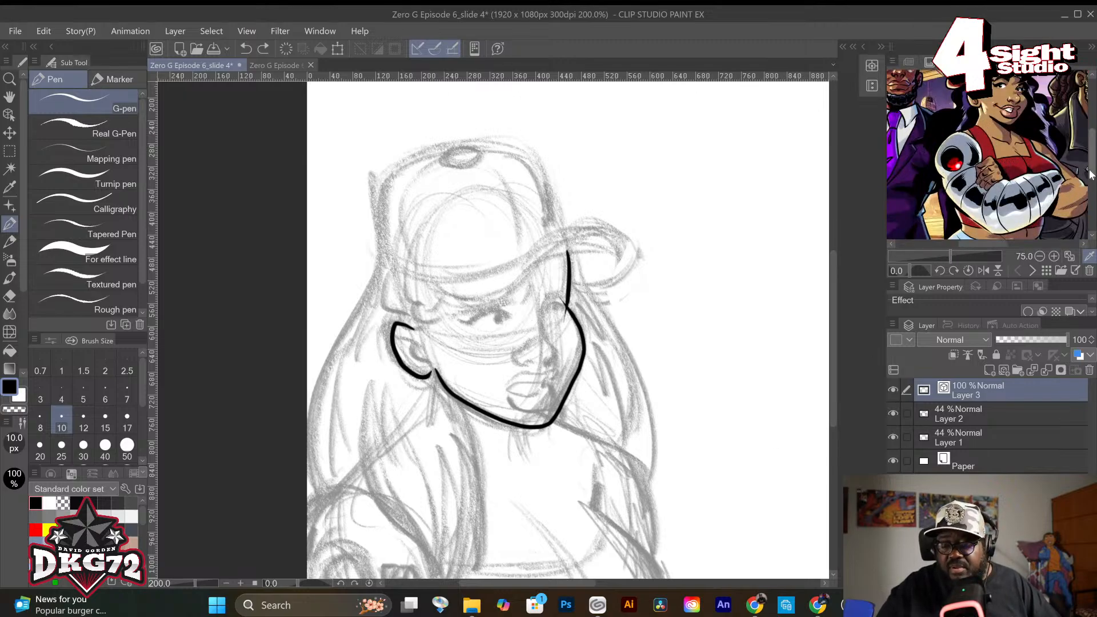
left_click_drag(1093, 181, 1094, 160)
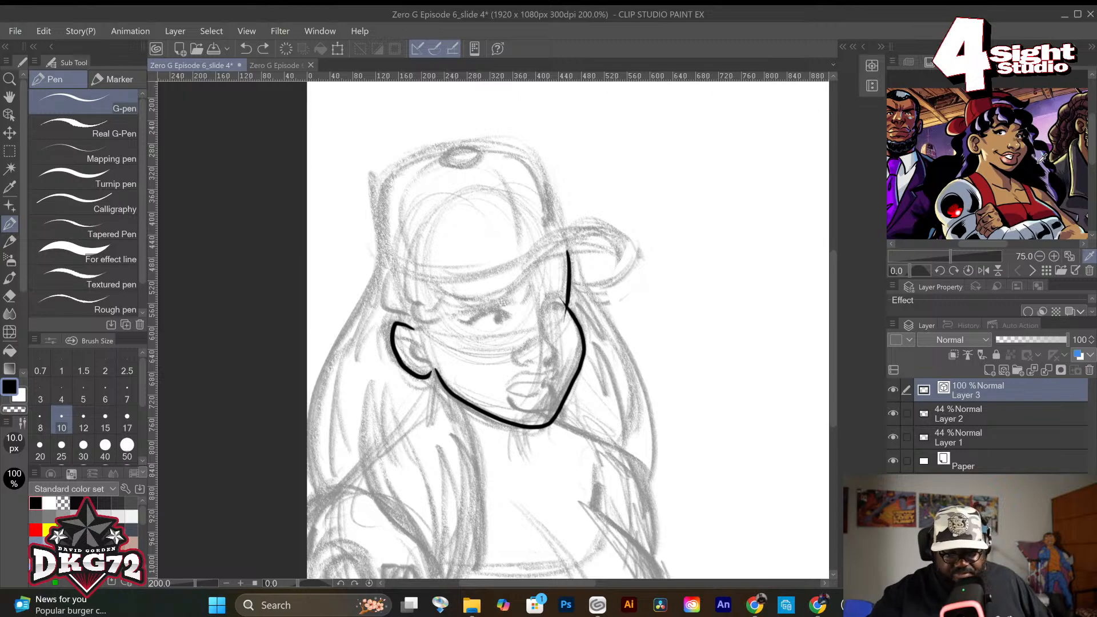
left_click(979, 419)
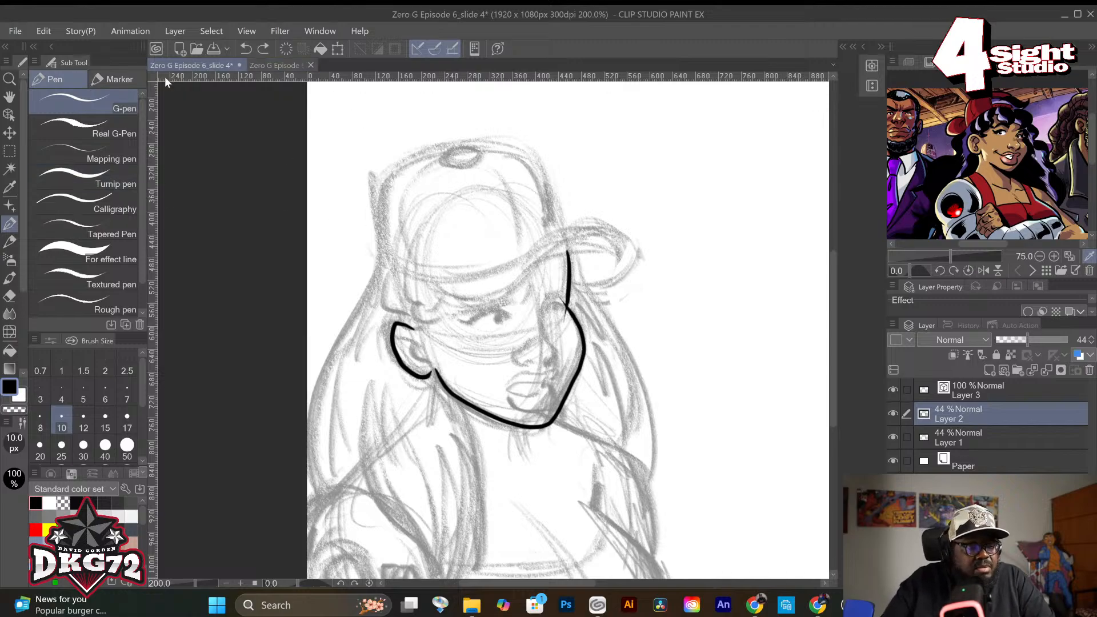
left_click(272, 68)
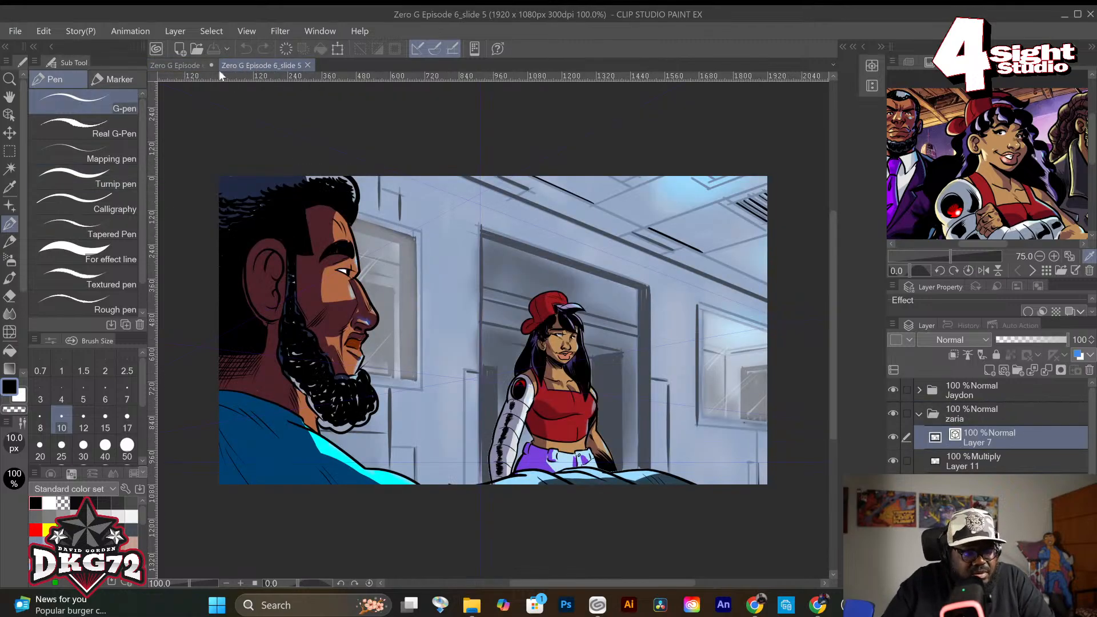
left_click(192, 66)
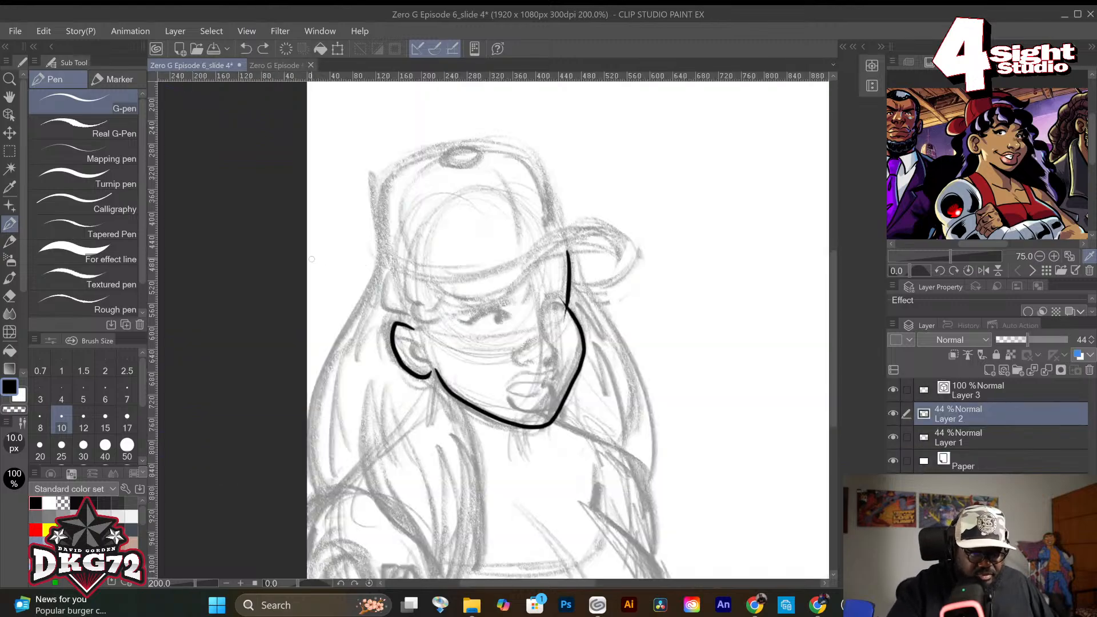
Undo the inked face contour and ear on Layer 3.
key("ctrl+z")
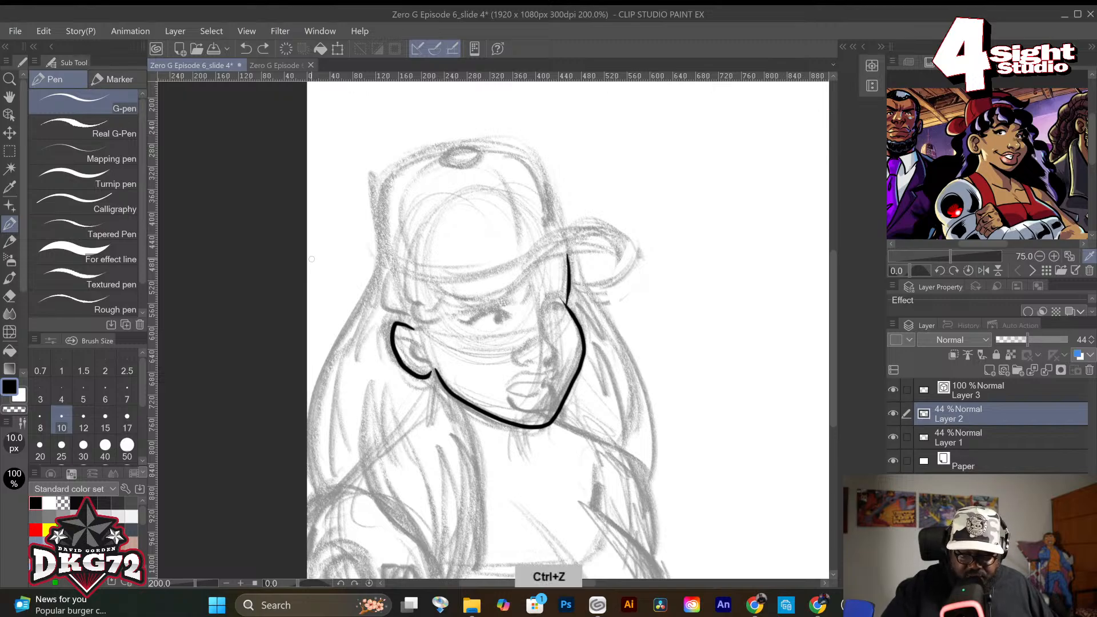
key("ctrl+z")
key("ctrl+z")
key("ctrl+z")
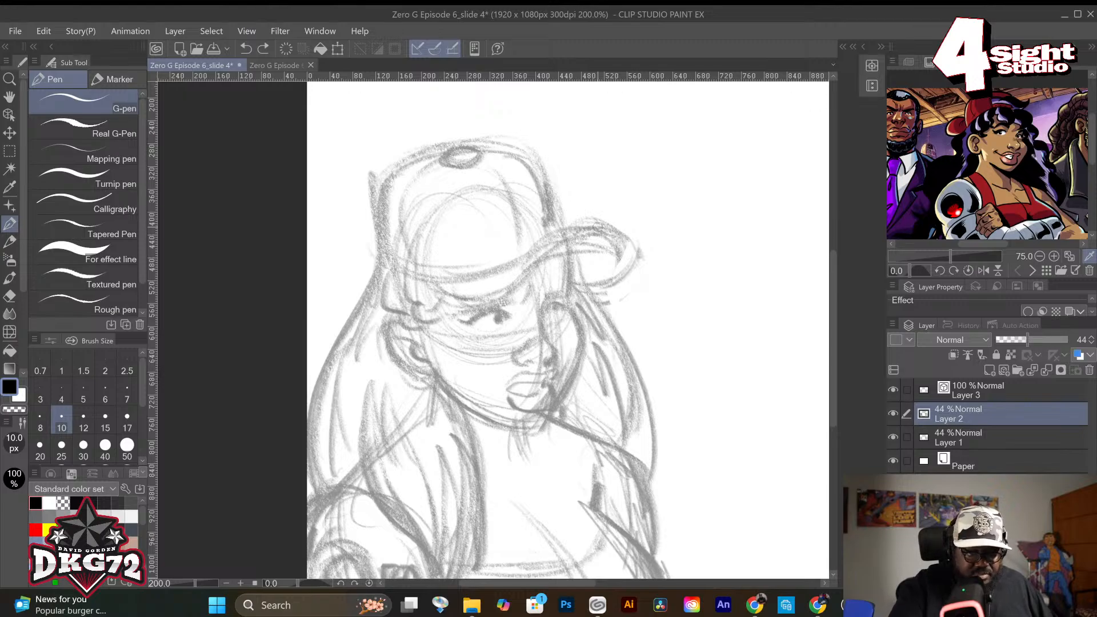
Erase the pencil lines of the cap's crown and brim on Layer 2.
key("e")
left_click_drag(632, 232, 617, 271)
mouse_move(600, 226)
left_mouse_down()
mouse_move(547, 246)
mouse_move(486, 292)
mouse_move(429, 280)
mouse_move(388, 205)
mouse_move(399, 189)
mouse_move(506, 194)
mouse_move(532, 172)
mouse_move(549, 234)
mouse_move(519, 256)
mouse_move(603, 266)
mouse_move(583, 235)
left_mouse_up()
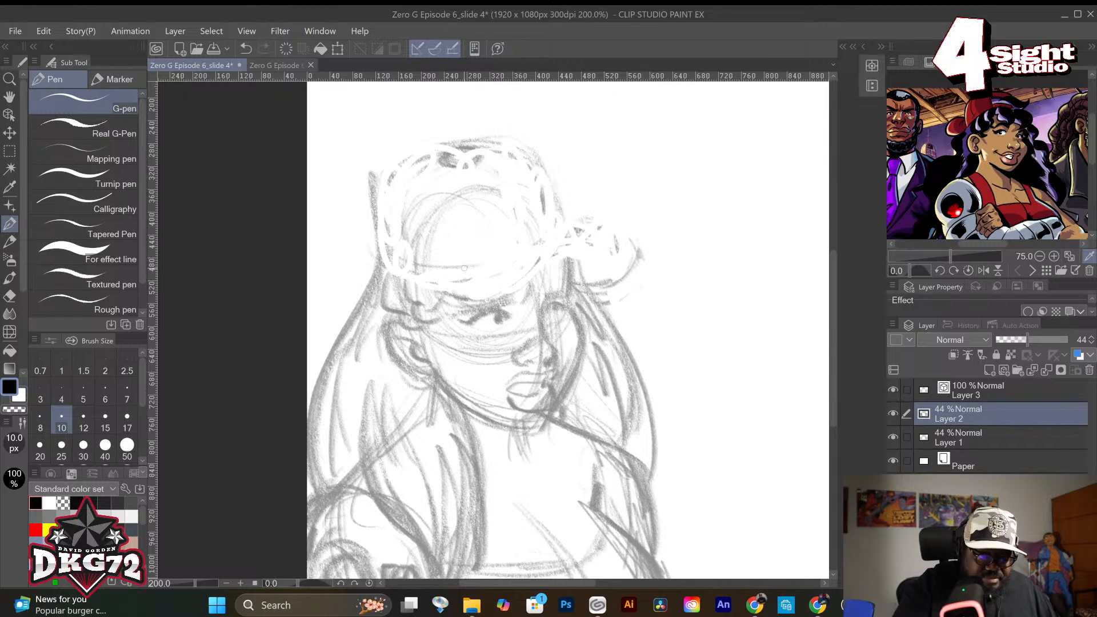
left_click_drag(393, 279, 382, 220)
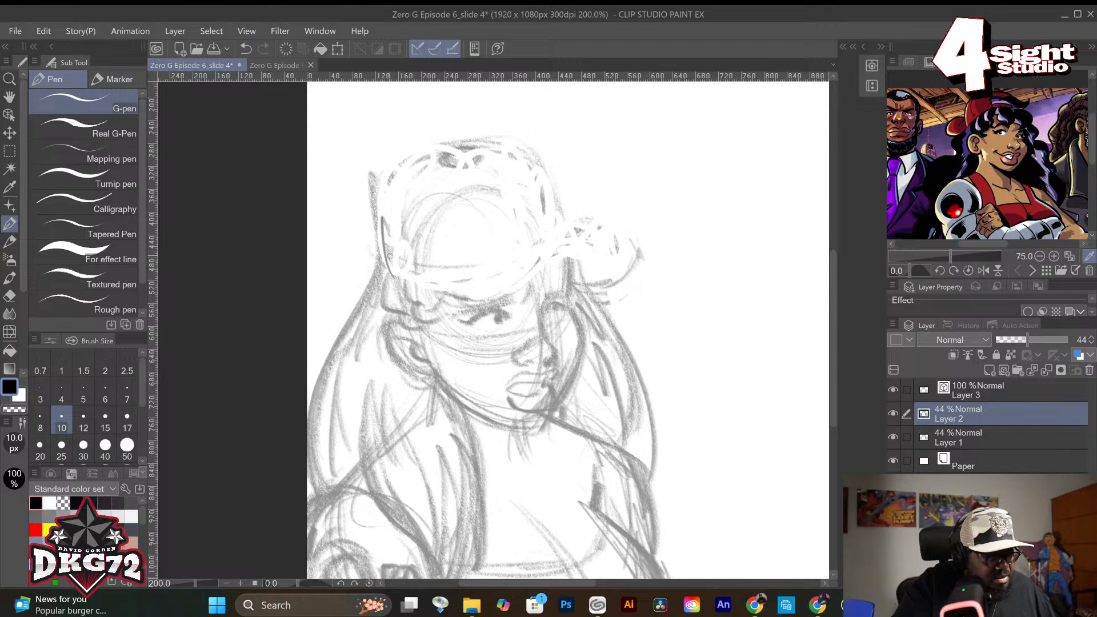
key("ctrl+z")
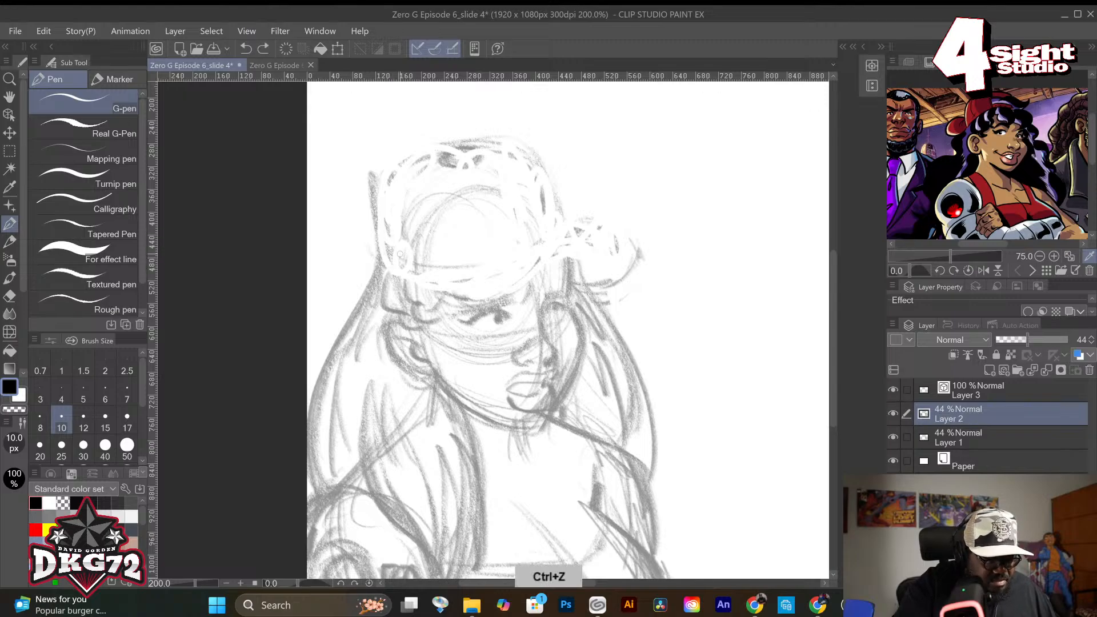
Redraw the rounded crown of the cap on Layer 2 with the Artemus HB pencil at size 15.
left_click(12, 243)
left_click_drag(387, 247, 383, 194)
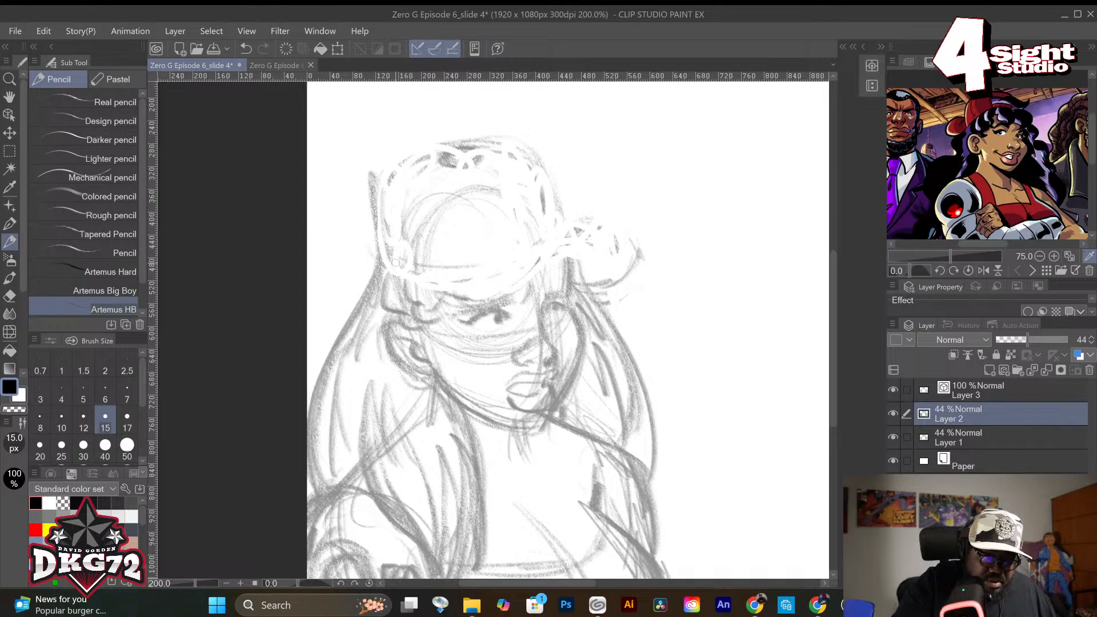
mouse_move(394, 271)
left_mouse_down()
mouse_move(387, 165)
mouse_move(478, 145)
left_mouse_up()
mouse_move(385, 180)
left_mouse_down()
mouse_move(540, 166)
mouse_move(560, 228)
left_mouse_up()
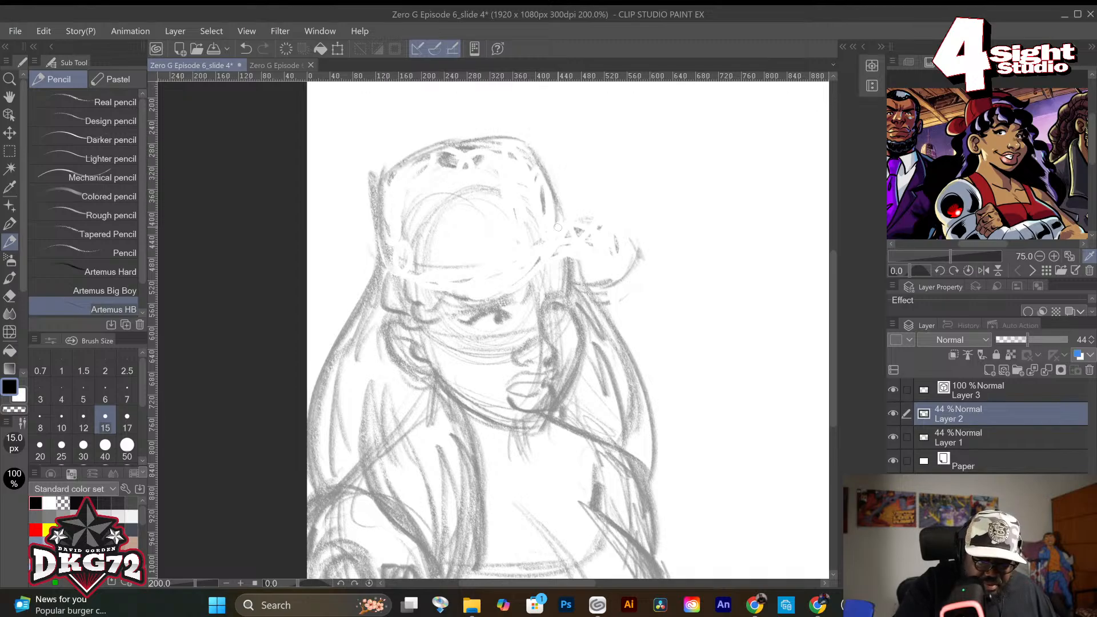
mouse_move(414, 155)
left_mouse_down()
mouse_move(546, 170)
mouse_move(572, 248)
left_mouse_up()
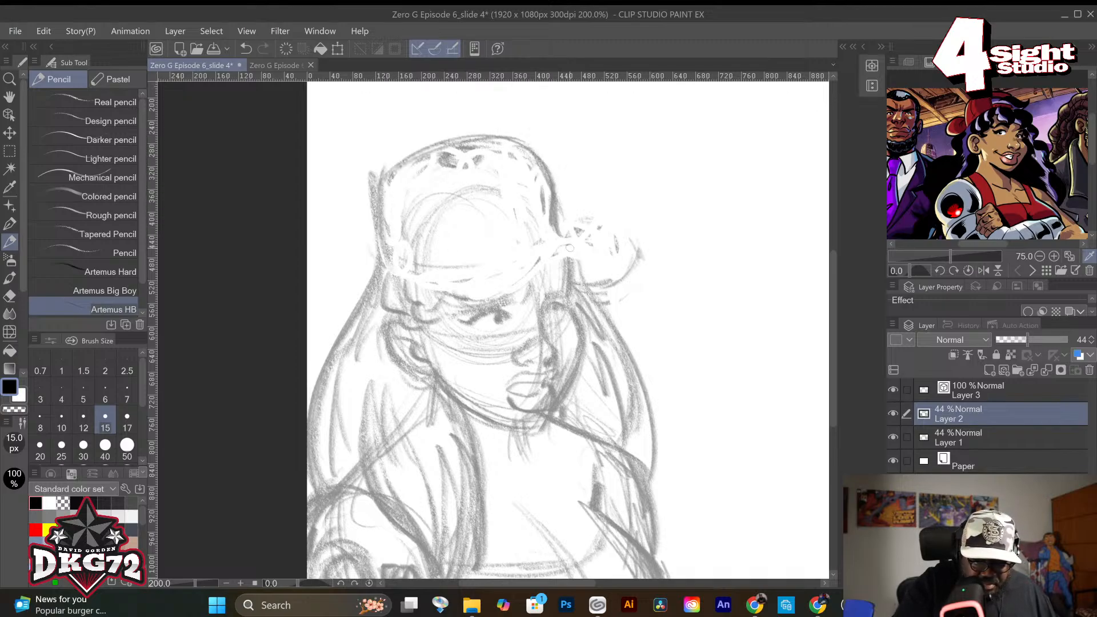
Sketch the cap's curved lower edge across the forehead with repeated pencil strokes.
left_click_drag(388, 258, 497, 277)
left_click_drag(421, 280, 535, 264)
left_click_drag(454, 289, 571, 227)
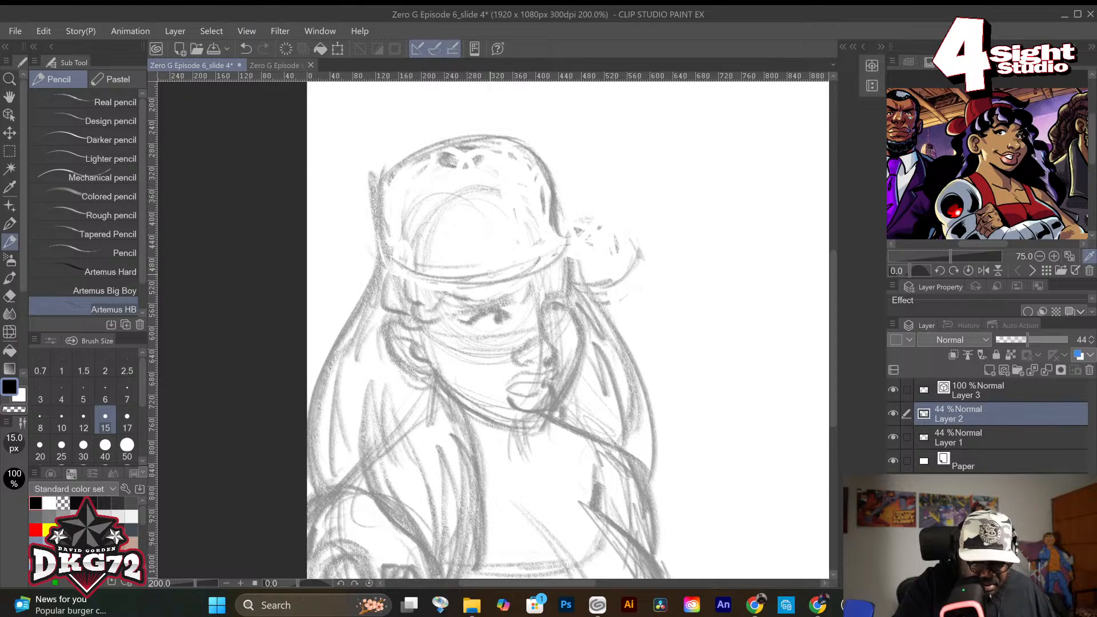
mouse_move(380, 254)
left_mouse_down()
mouse_move(455, 280)
mouse_move(547, 254)
left_mouse_up()
Sketch a rounded brim on the opposite side of the cap from the erased one, joined to its lower edge.
mouse_move(418, 269)
left_mouse_down()
mouse_move(349, 255)
mouse_move(323, 198)
left_mouse_up()
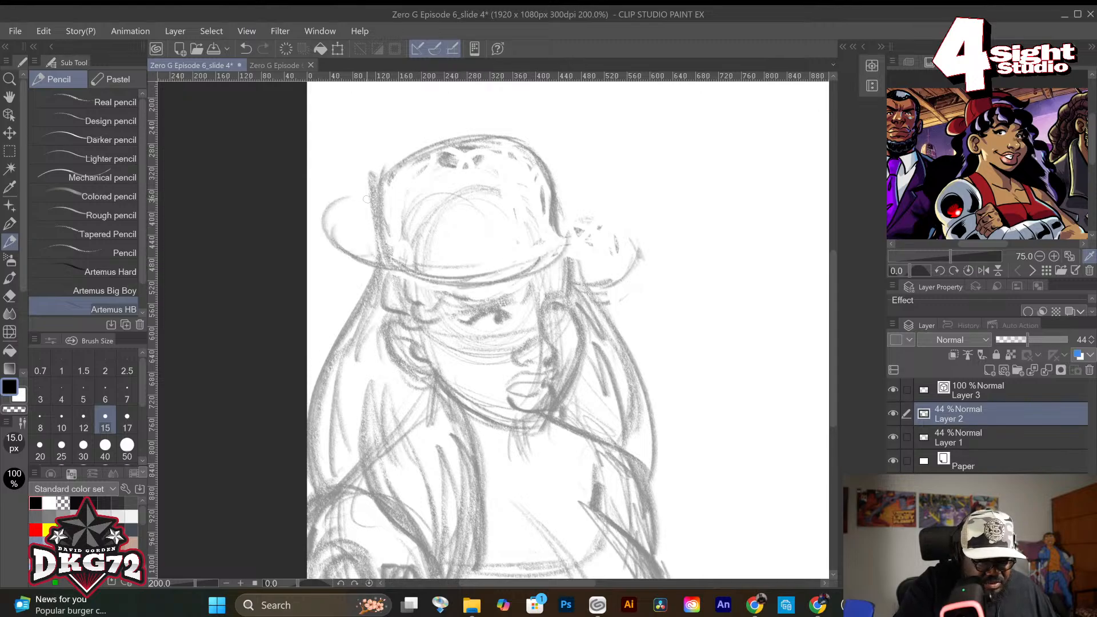
mouse_move(376, 270)
left_mouse_down()
mouse_move(327, 210)
mouse_move(343, 192)
mouse_move(331, 245)
left_mouse_up()
left_click_drag(366, 204, 322, 229)
left_click_drag(323, 235, 367, 274)
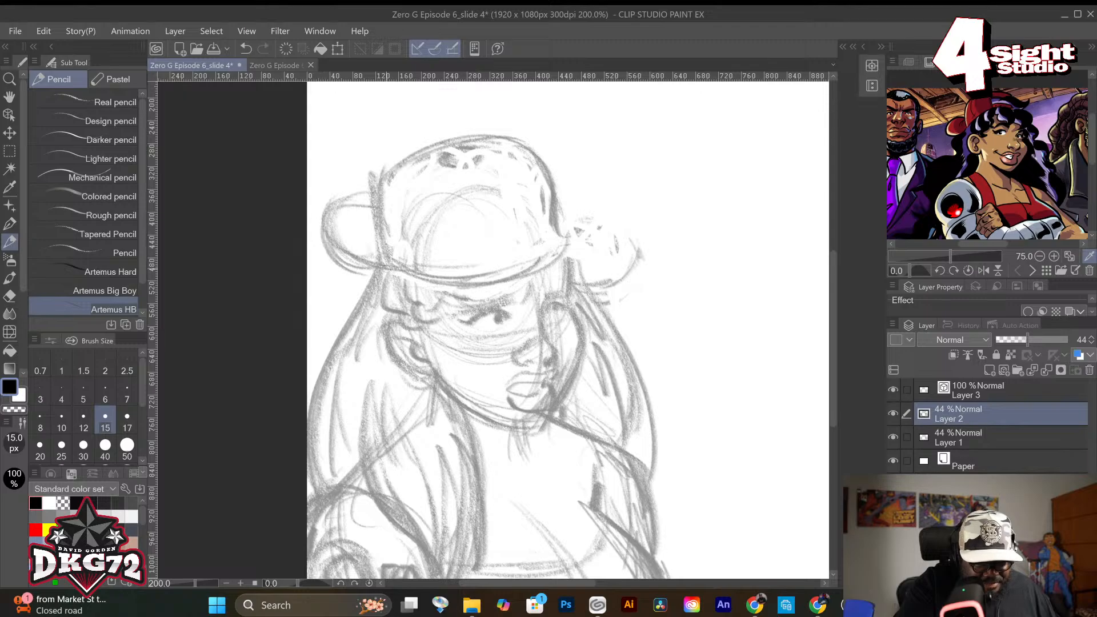
Reinforce the outlines of the cap's brim, crown and lower edge on Layer 2 with light pencil strokes.
left_click_drag(334, 209, 384, 198)
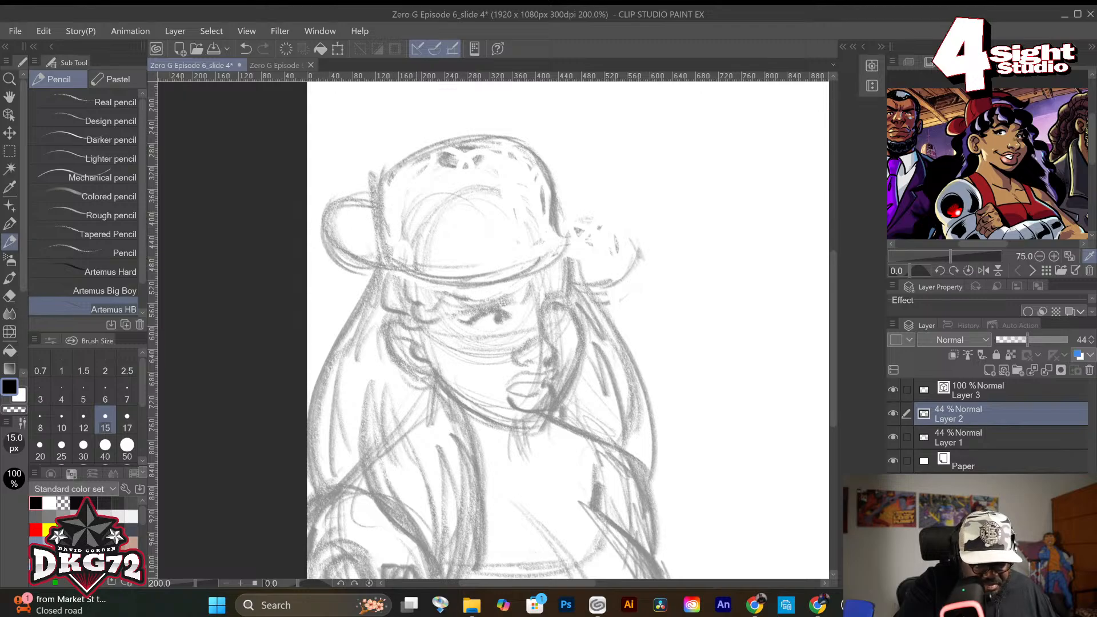
left_click_drag(429, 272, 400, 279)
mouse_move(395, 162)
left_mouse_down()
mouse_move(444, 144)
mouse_move(414, 152)
mouse_move(523, 169)
left_mouse_up()
left_click_drag(535, 160, 549, 216)
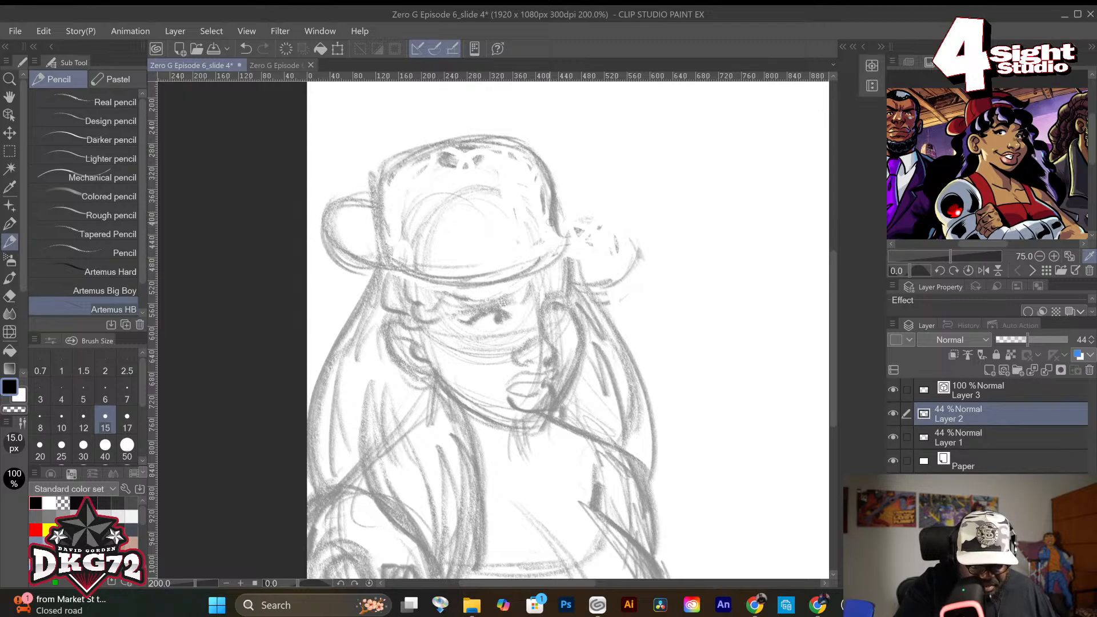
left_click_drag(478, 259, 476, 274)
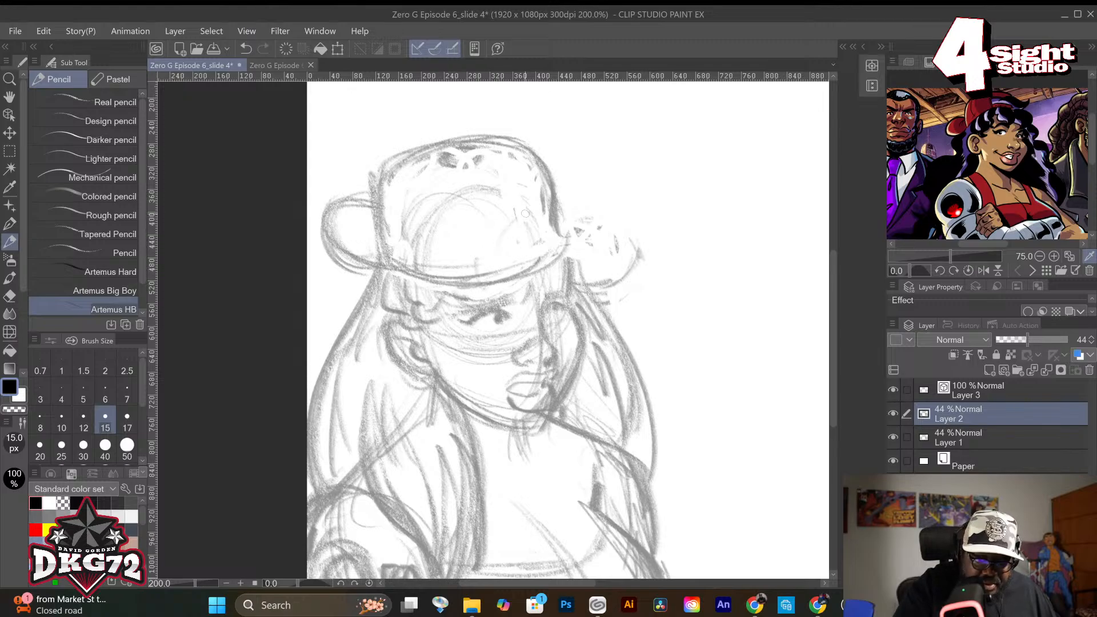
Sketch swept bangs from the cap's front, curving outward past its side and down across the forehead toward the nose.
mouse_move(497, 247)
left_mouse_down()
mouse_move(606, 232)
mouse_move(624, 261)
mouse_move(537, 277)
mouse_move(507, 264)
mouse_move(612, 258)
mouse_move(652, 303)
left_mouse_up()
mouse_move(641, 234)
left_mouse_down()
mouse_move(629, 288)
mouse_move(583, 266)
left_mouse_up()
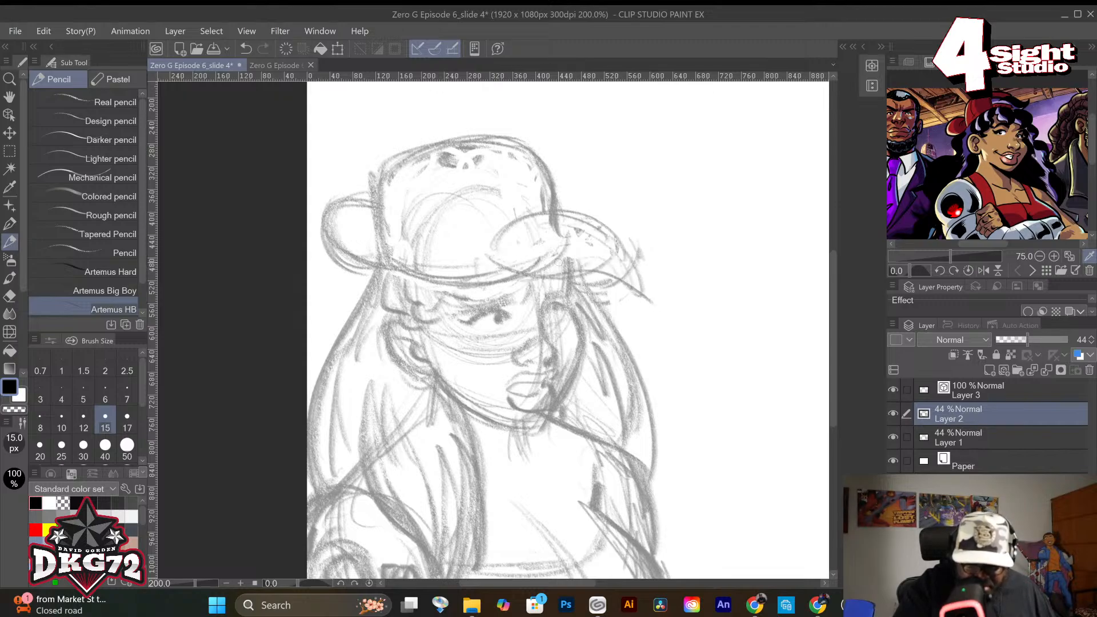
mouse_move(491, 258)
left_mouse_down()
mouse_move(508, 288)
mouse_move(559, 292)
mouse_move(573, 325)
left_mouse_up()
key("ctrl+z")
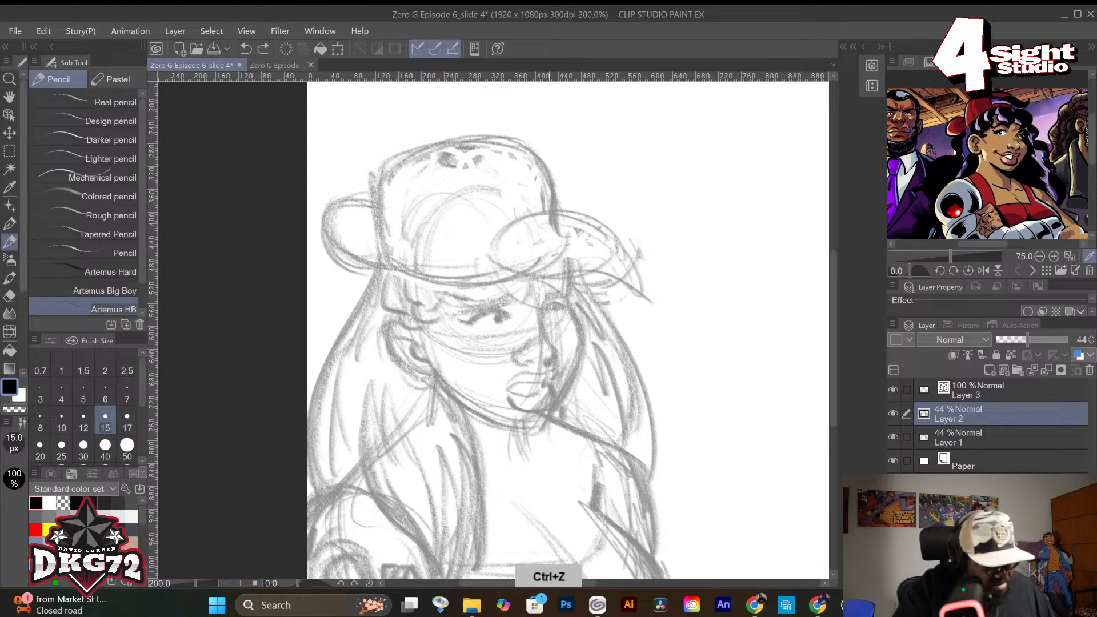
key("ctrl+z")
mouse_move(490, 248)
left_mouse_down()
mouse_move(522, 298)
mouse_move(506, 243)
mouse_move(548, 311)
mouse_move(539, 339)
left_mouse_up()
mouse_move(508, 222)
left_mouse_down()
mouse_move(618, 180)
mouse_move(607, 228)
mouse_move(574, 247)
mouse_move(503, 231)
mouse_move(486, 283)
left_mouse_up()
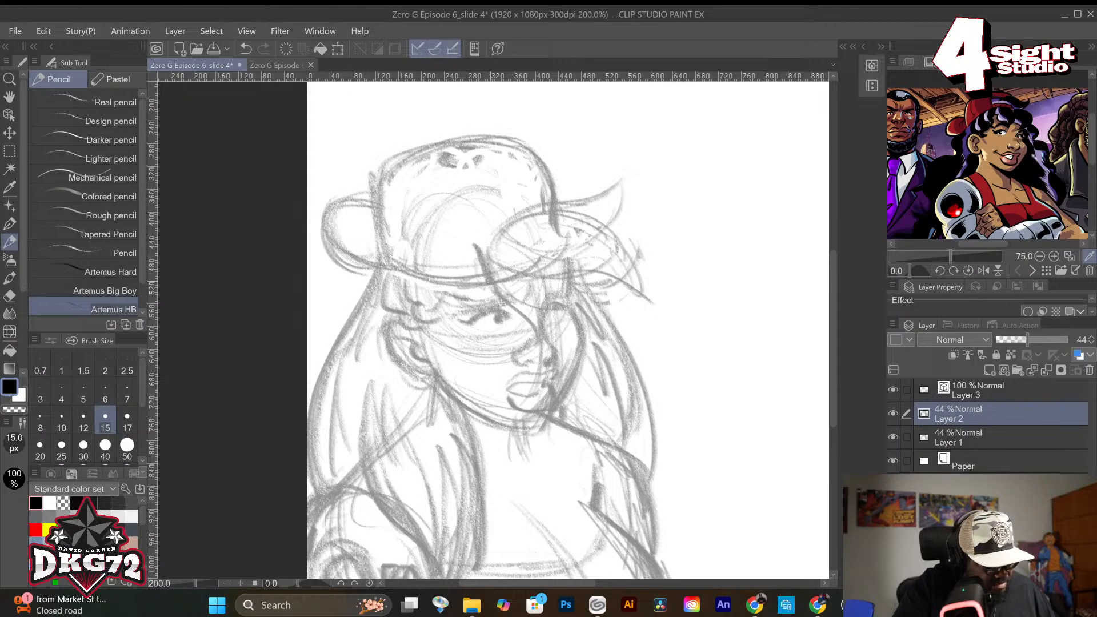
mouse_move(467, 243)
left_mouse_down()
mouse_move(483, 273)
mouse_move(492, 230)
mouse_move(517, 226)
mouse_move(486, 290)
left_mouse_up()
Draw curved panel seams running from the top of the cap's crown down to its lower edge.
left_click_drag(383, 217, 393, 263)
mouse_move(466, 147)
left_mouse_down()
mouse_move(421, 205)
mouse_move(426, 232)
mouse_move(421, 216)
mouse_move(490, 189)
mouse_move(487, 154)
mouse_move(514, 220)
left_mouse_up()
left_click_drag(387, 186, 389, 223)
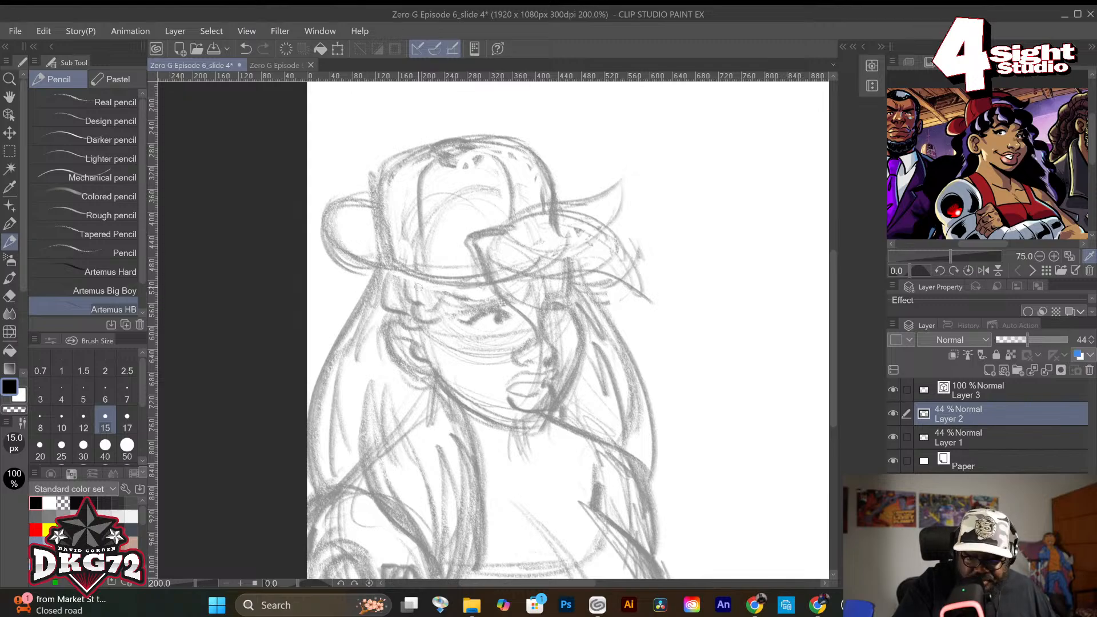
Sketch the eyebrow and upper eyelids and darken the contour of the forehead down to the far eye.
mouse_move(447, 303)
left_mouse_down()
mouse_move(443, 315)
mouse_move(448, 283)
mouse_move(468, 295)
mouse_move(492, 285)
left_mouse_up()
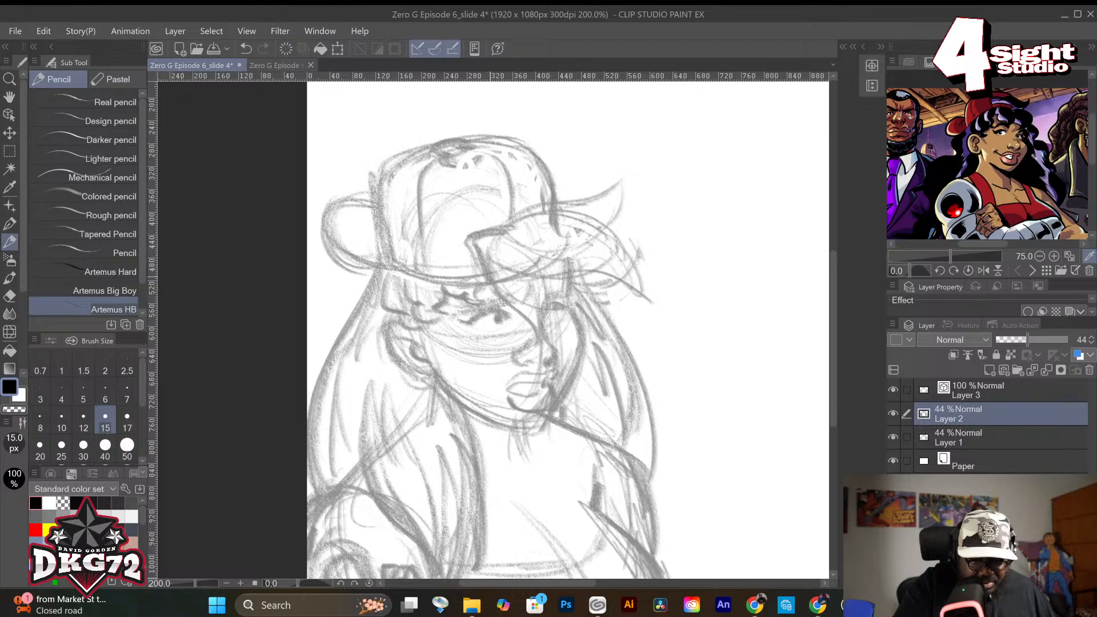
left_click_drag(566, 264, 568, 316)
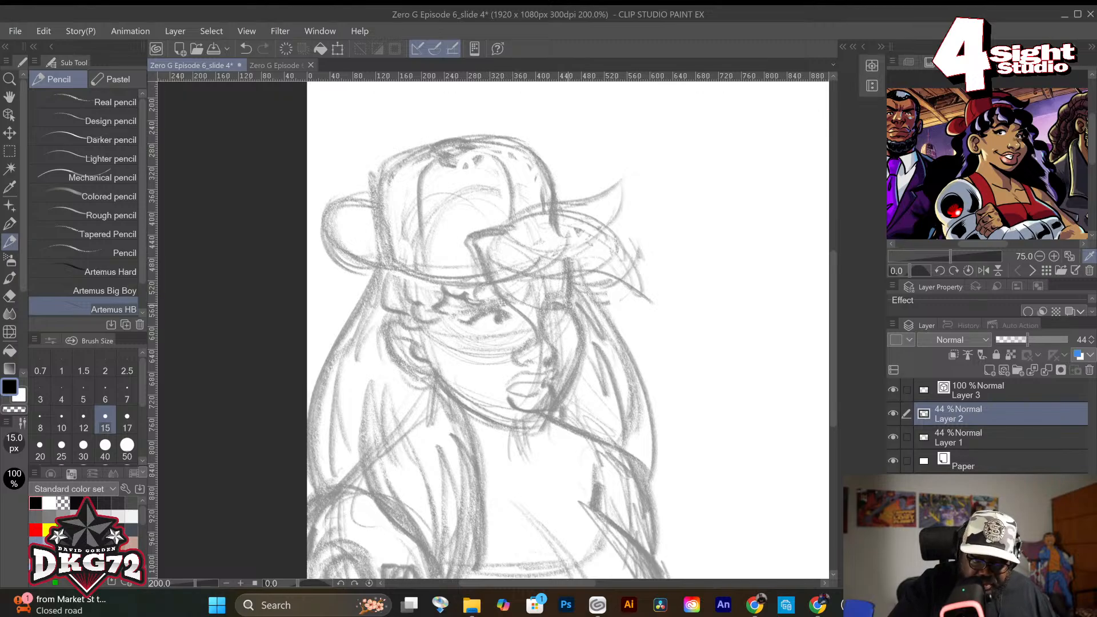
mouse_move(456, 311)
left_mouse_down()
mouse_move(557, 278)
mouse_move(548, 273)
mouse_move(535, 299)
mouse_move(541, 331)
left_mouse_up()
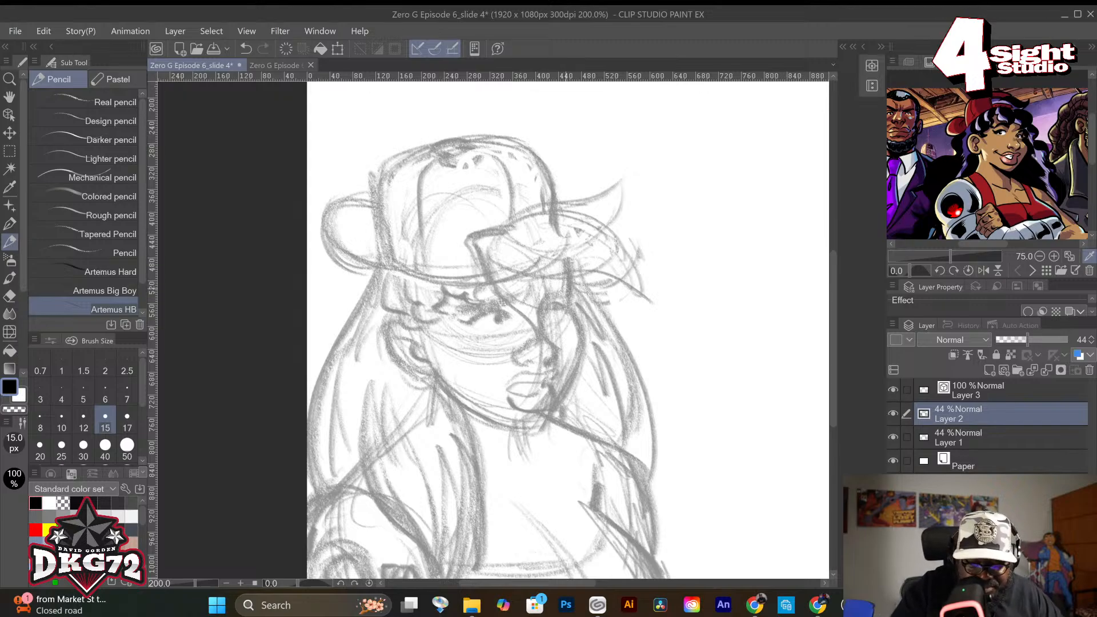
mouse_move(566, 276)
left_mouse_down()
mouse_move(562, 261)
mouse_move(562, 304)
left_mouse_up()
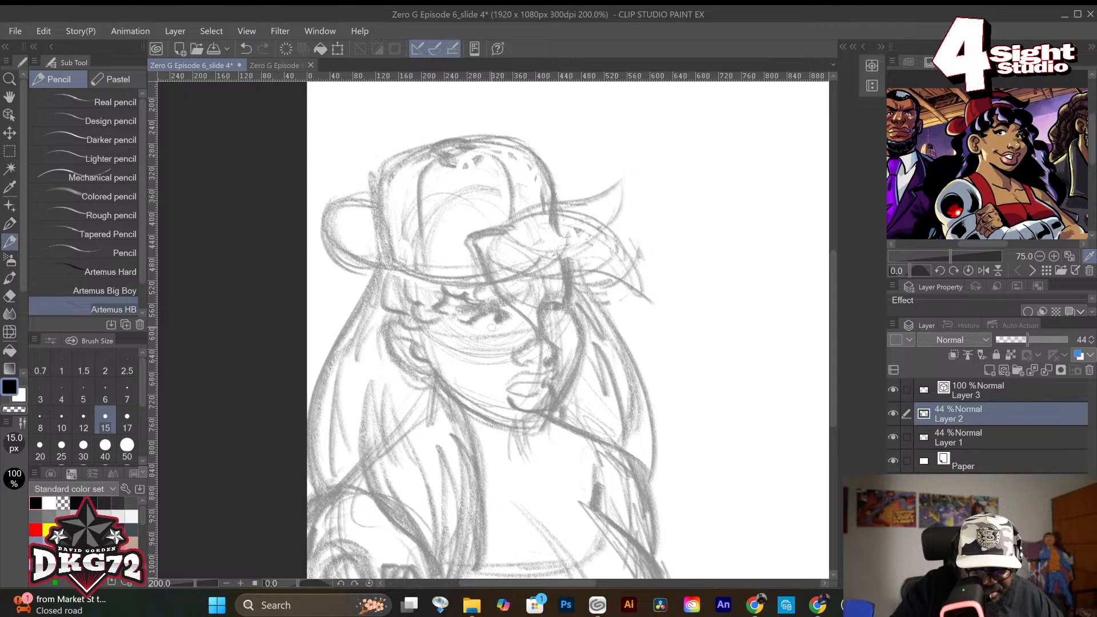
left_click_drag(474, 318, 464, 321)
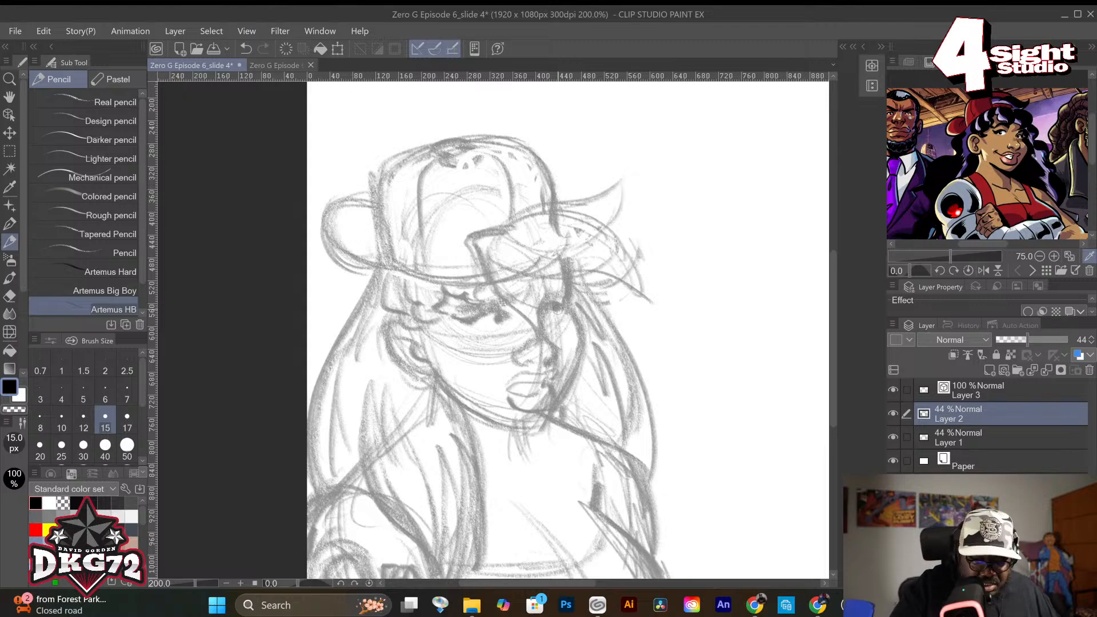
key("e")
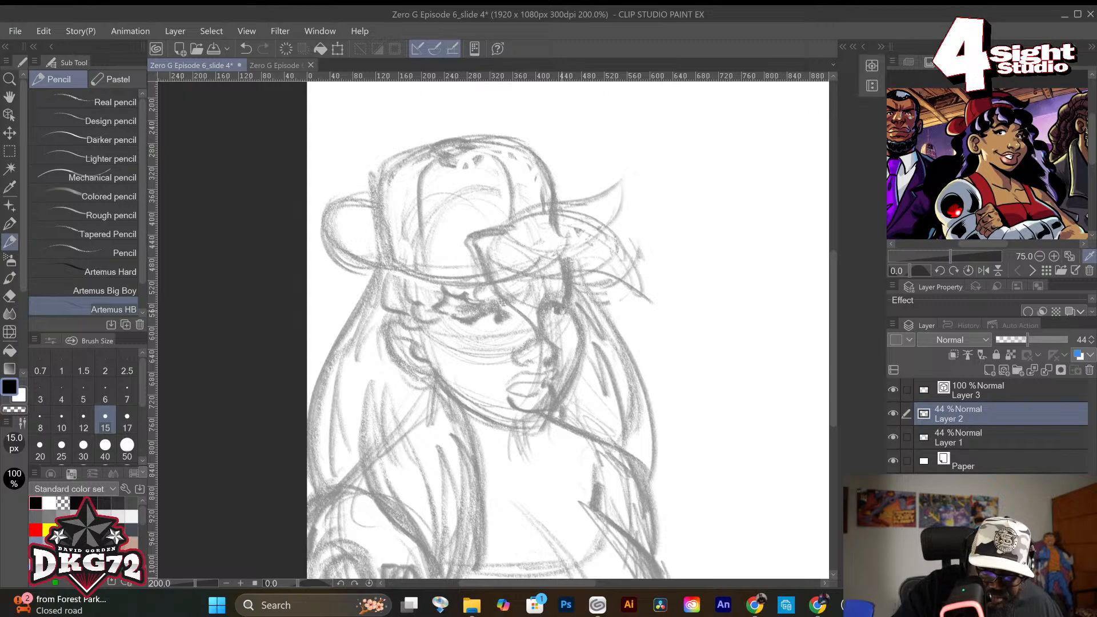
key("ctrl+z")
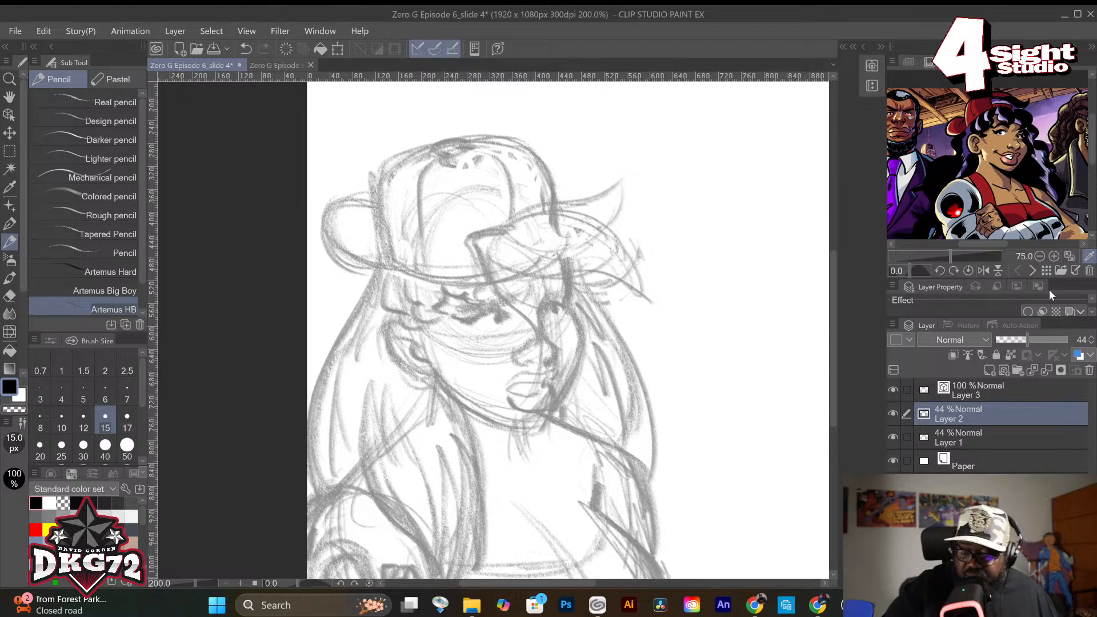
left_click(1016, 286)
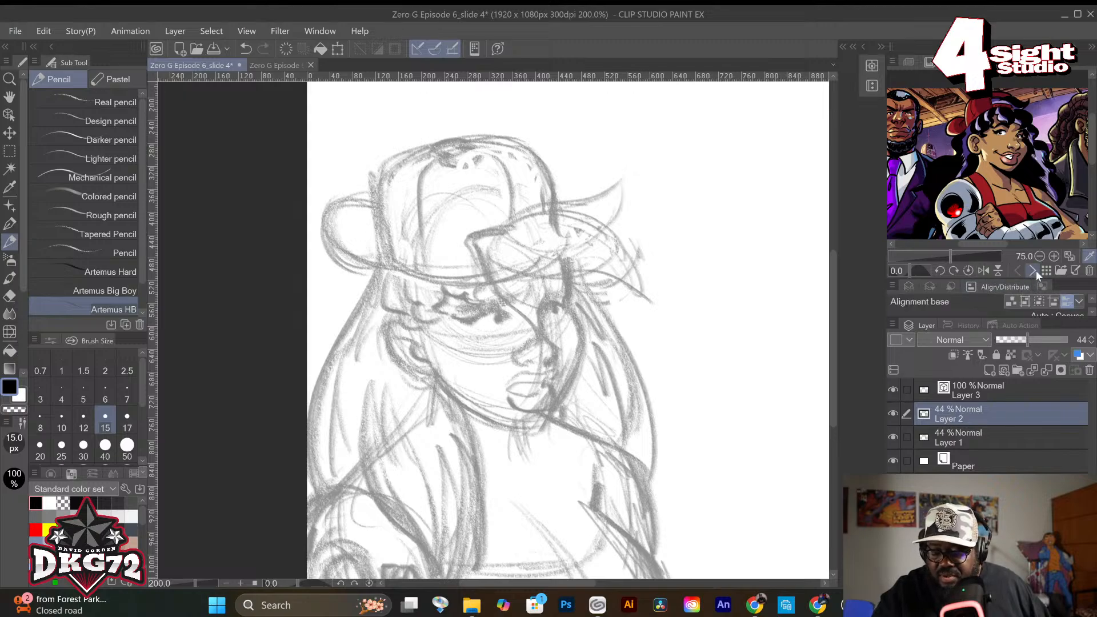
left_click(951, 288)
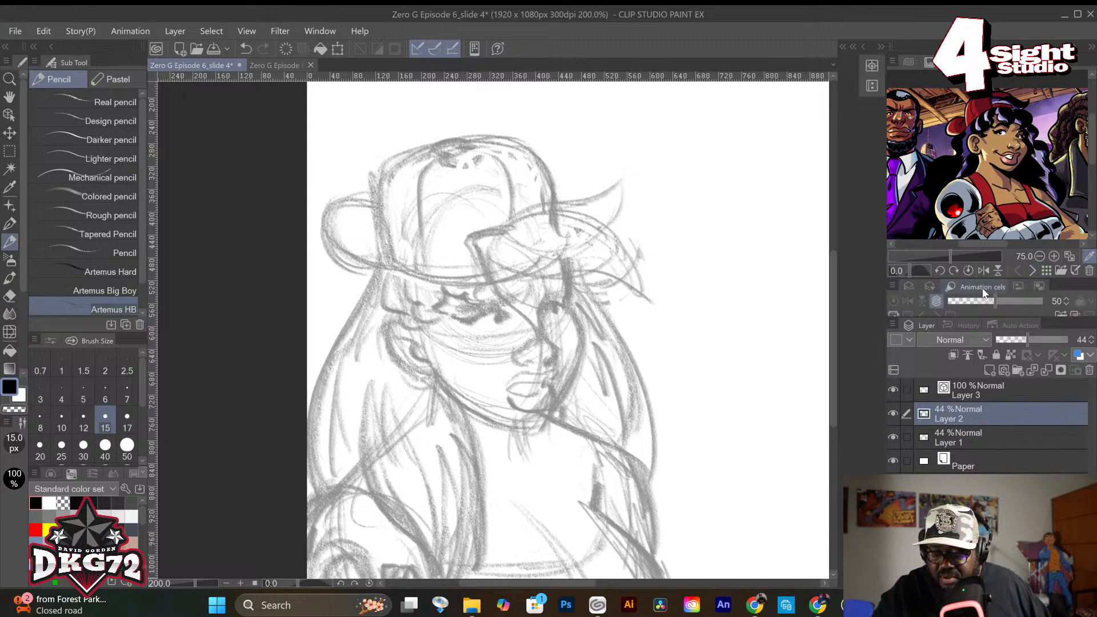
left_click(930, 286)
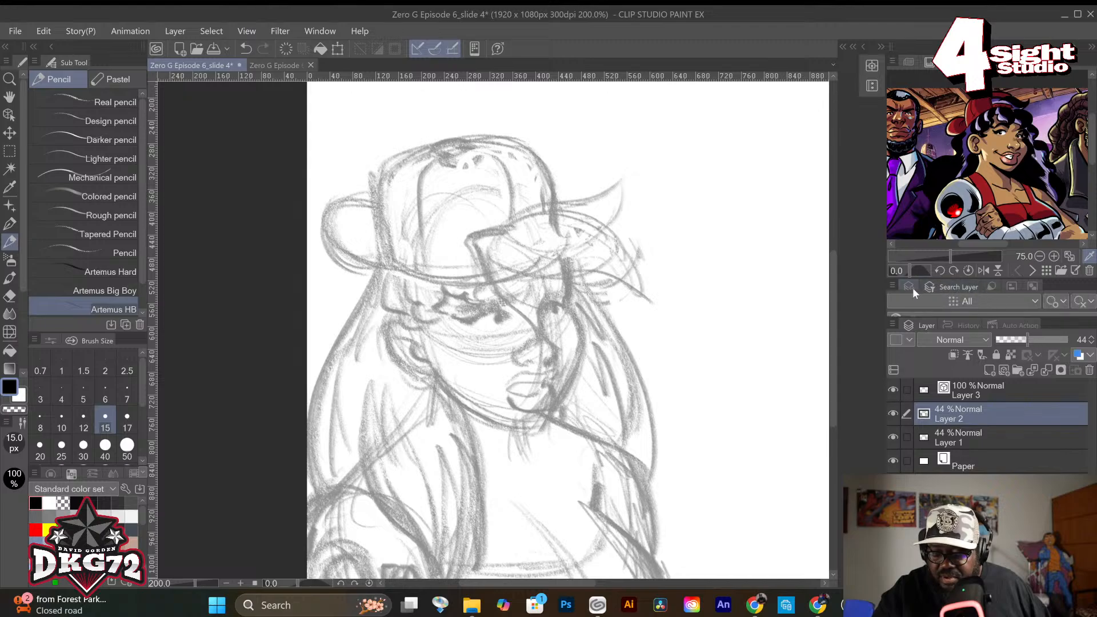
left_click(911, 287)
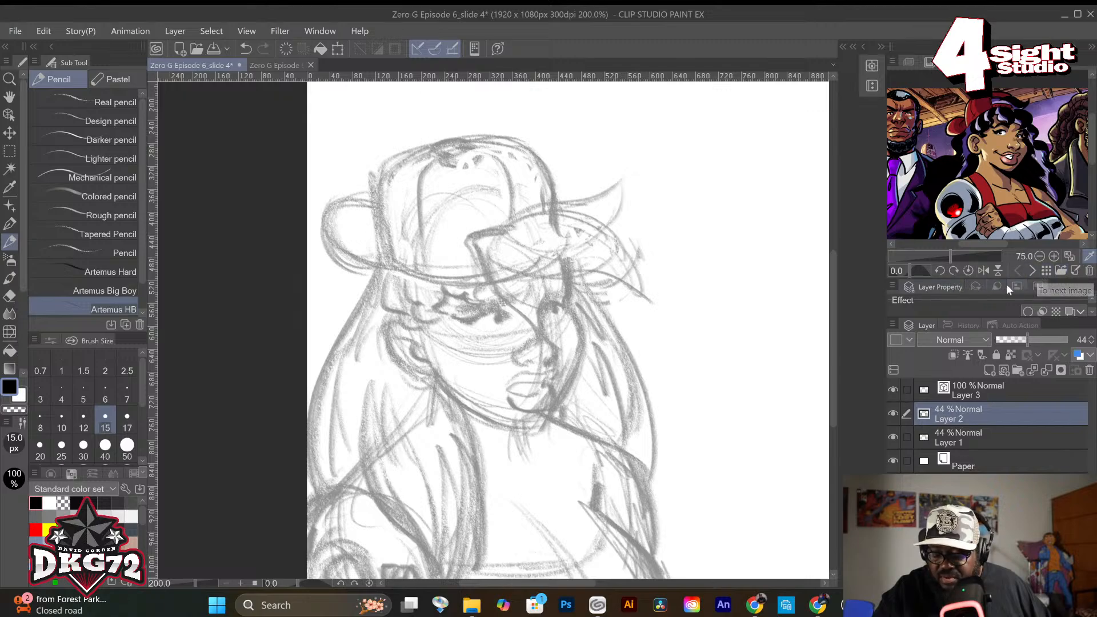
left_click(975, 287)
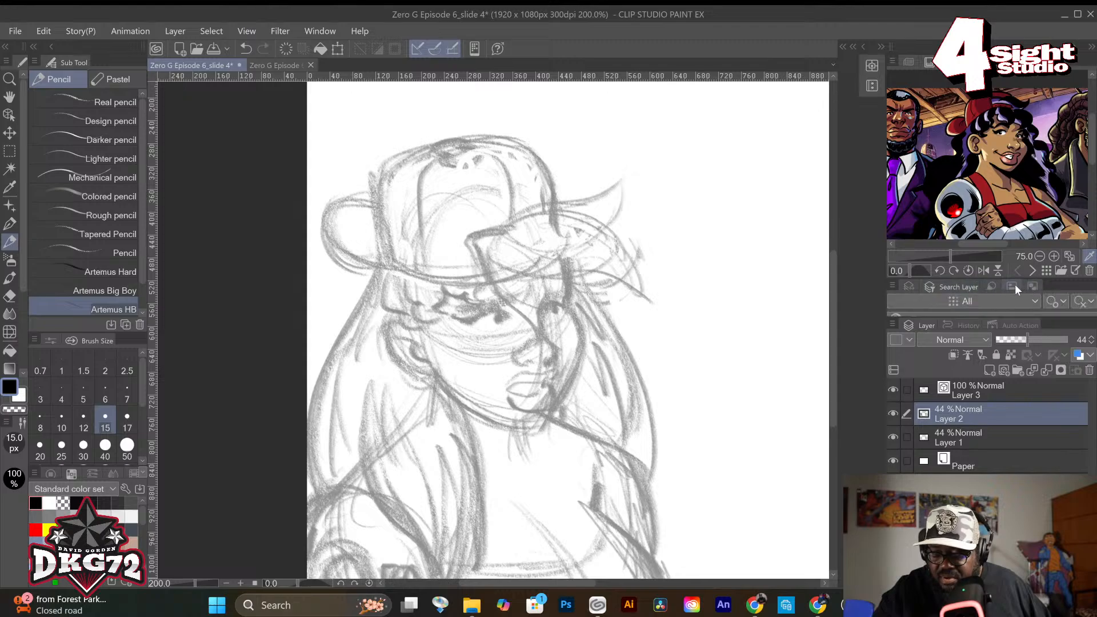
left_click(1013, 285)
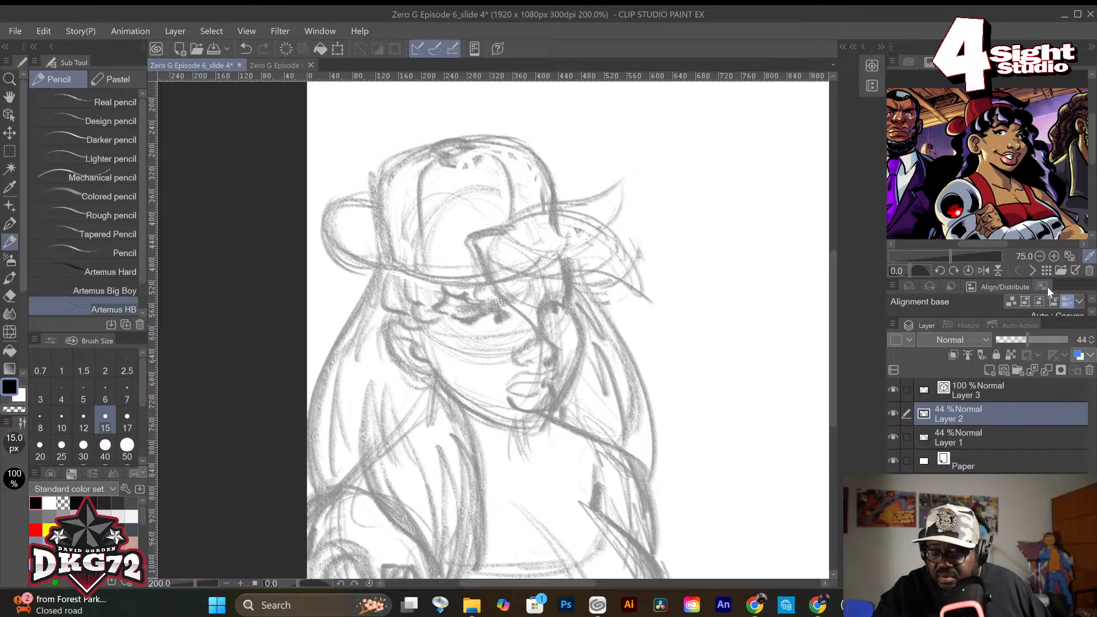
left_click(1044, 286)
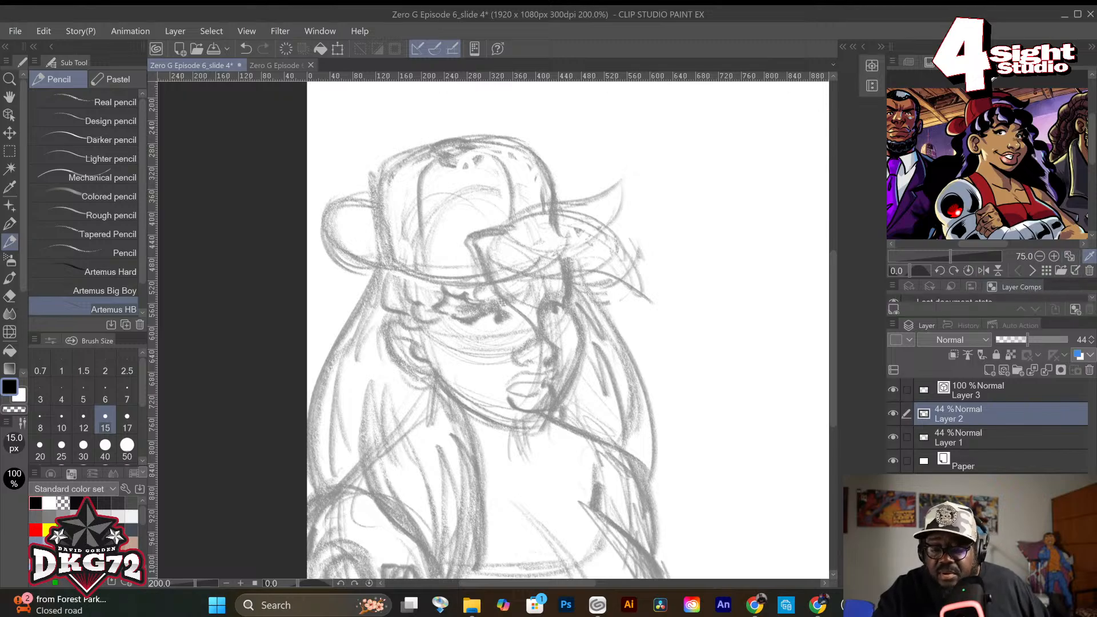
Flip the canvas view horizontally and darken both eyes with short pencil strokes.
left_click(910, 61)
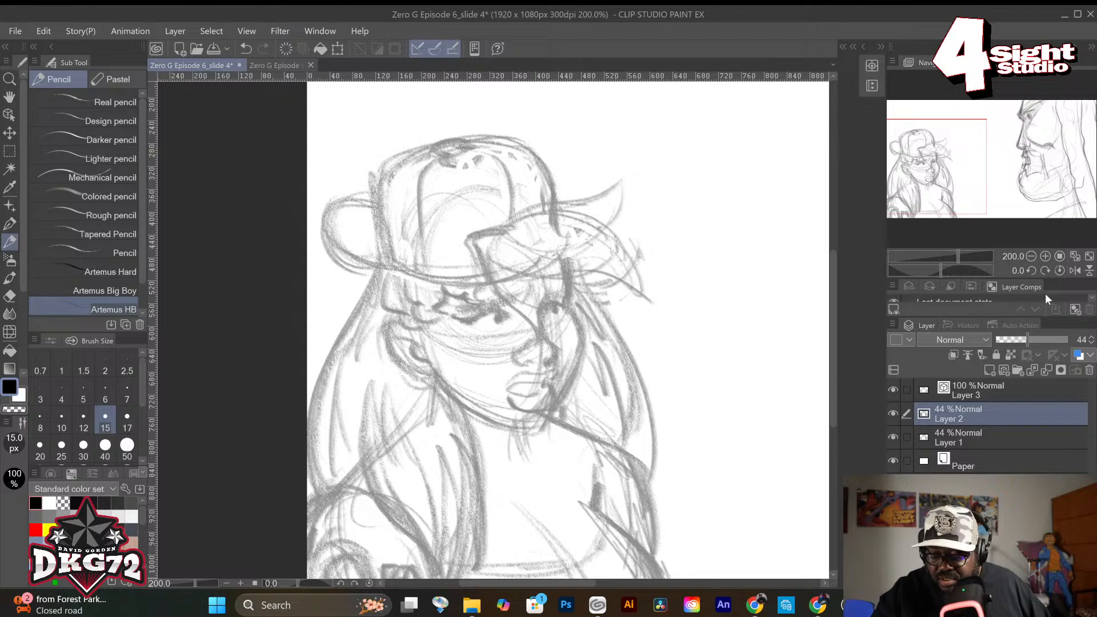
left_click(1075, 271)
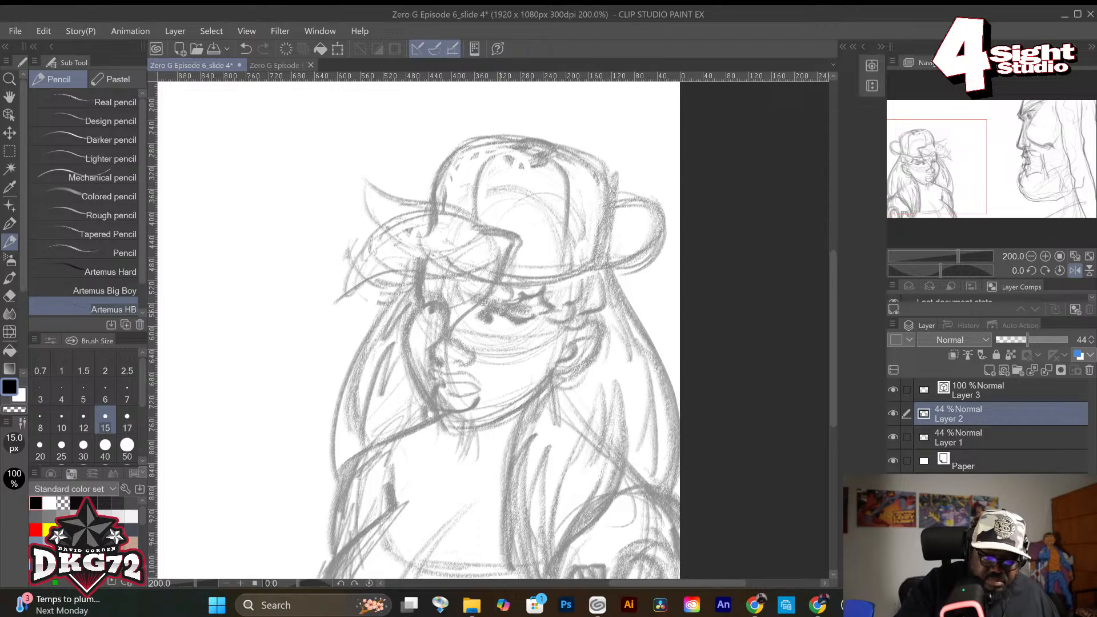
left_click_drag(533, 320, 512, 323)
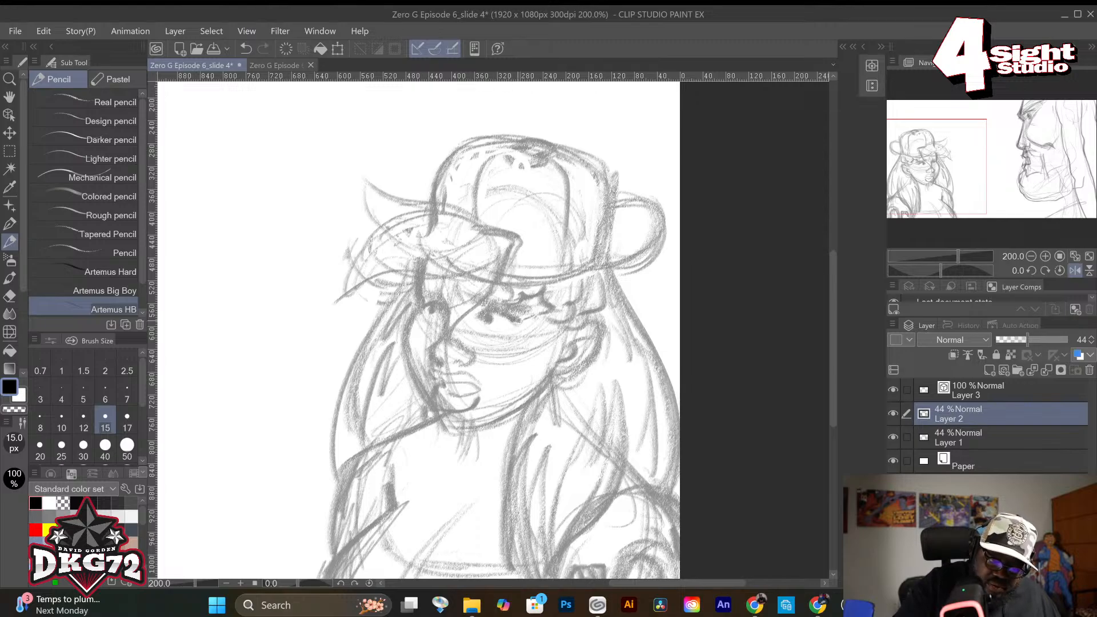
left_click_drag(520, 322, 504, 324)
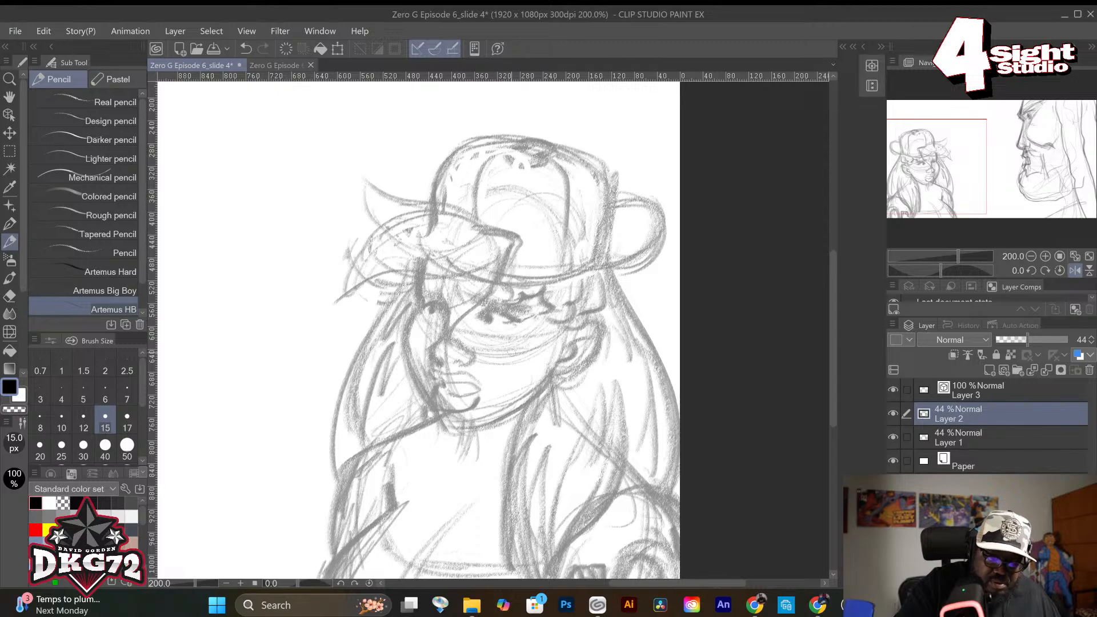
key("ctrl+z")
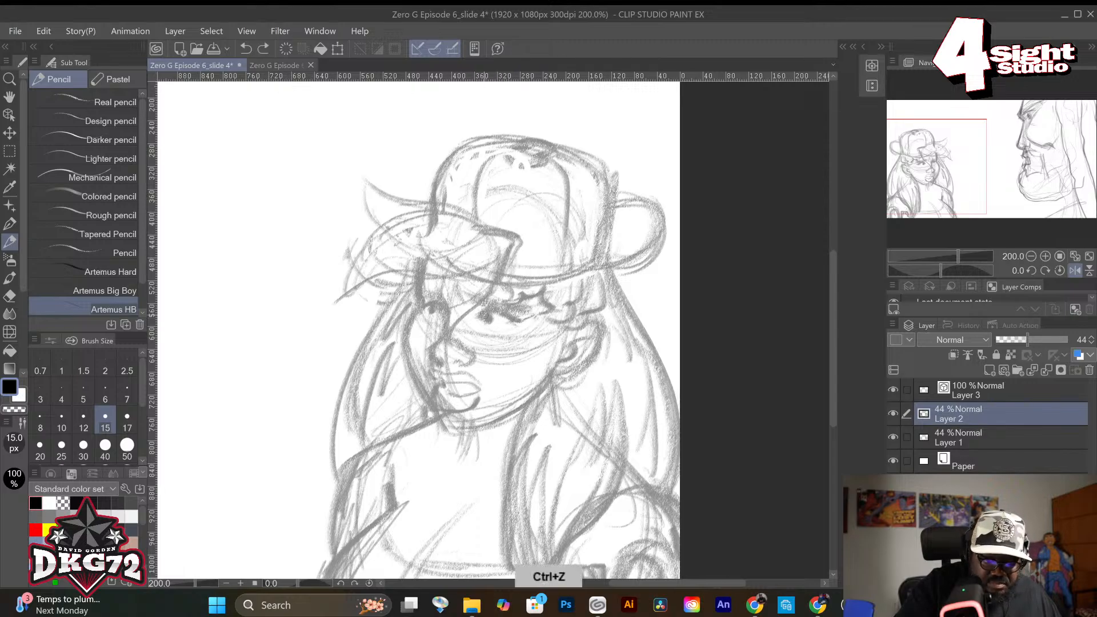
key("ctrl+y")
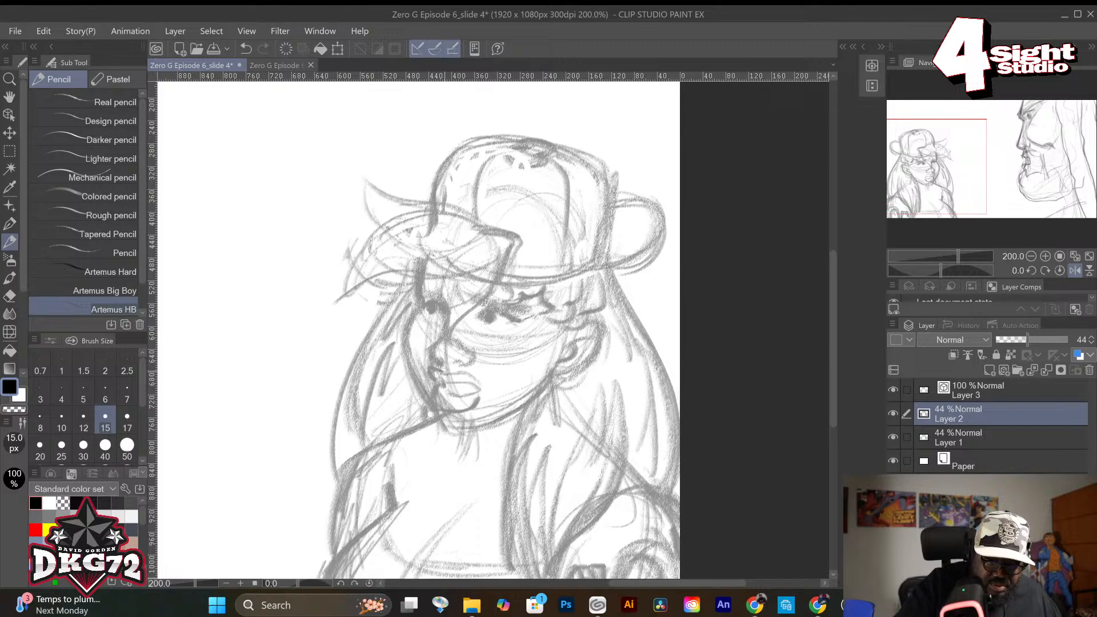
Define the lips and sketch the neck and collarbone lines in pencil on Layer 2.
mouse_move(442, 371)
left_mouse_down()
mouse_move(484, 388)
mouse_move(470, 392)
mouse_move(473, 407)
left_mouse_up()
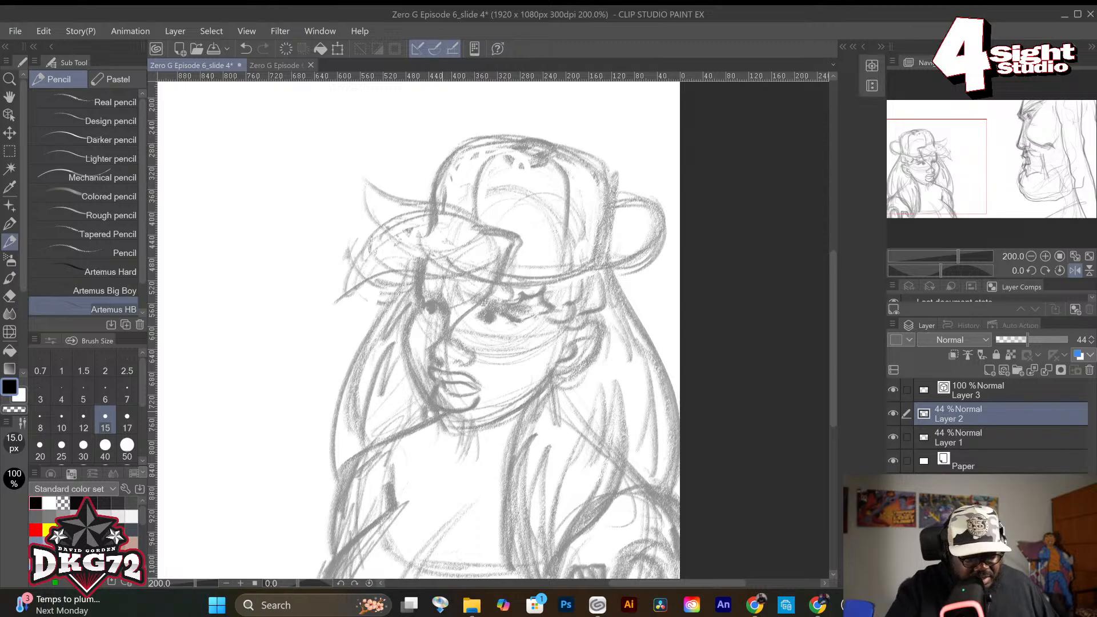
mouse_move(444, 418)
left_mouse_down()
mouse_move(461, 433)
mouse_move(512, 416)
mouse_move(467, 472)
left_mouse_up()
mouse_move(409, 455)
left_mouse_down()
mouse_move(454, 488)
mouse_move(561, 485)
left_mouse_up()
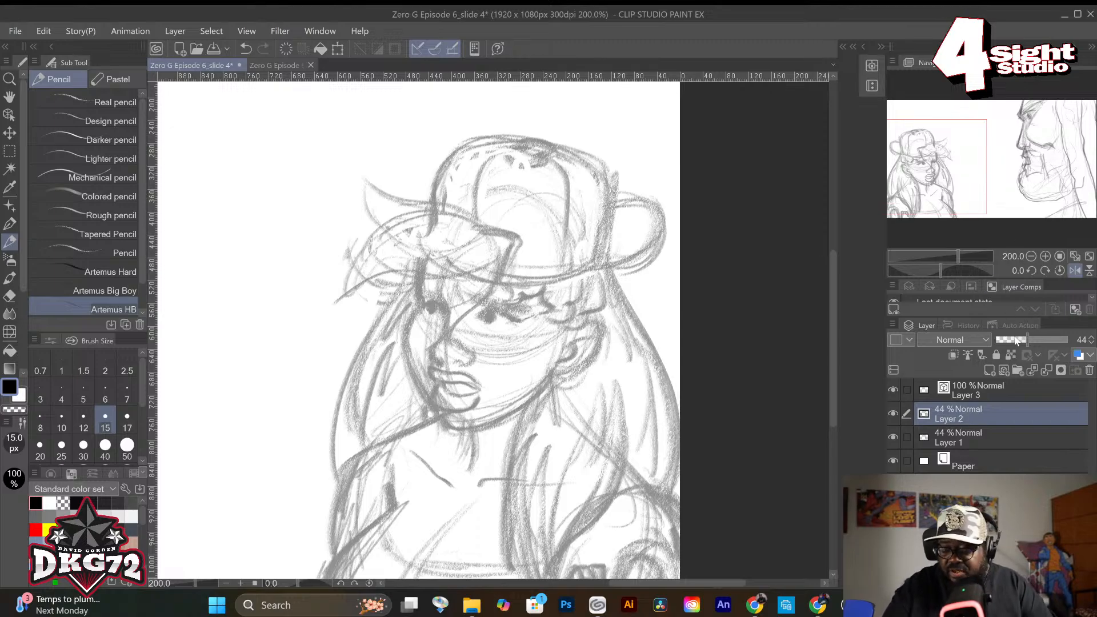
Restore the unflipped view and ink the far side of the face from forehead to chin on Layer 3 with the G-pen at size 10.
left_click(1075, 270)
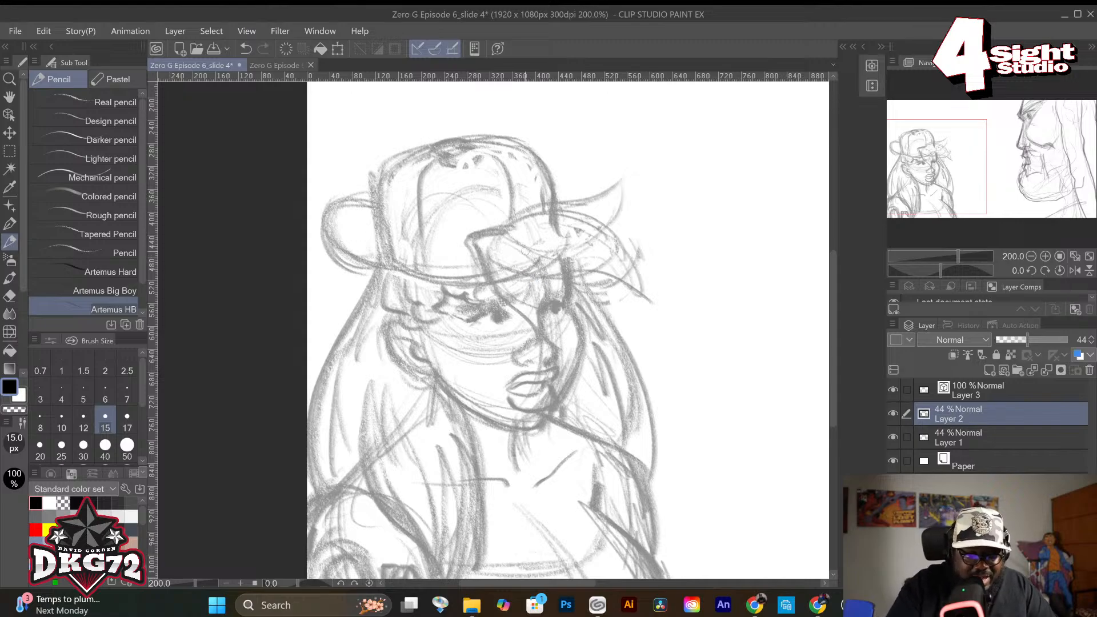
left_click(969, 393)
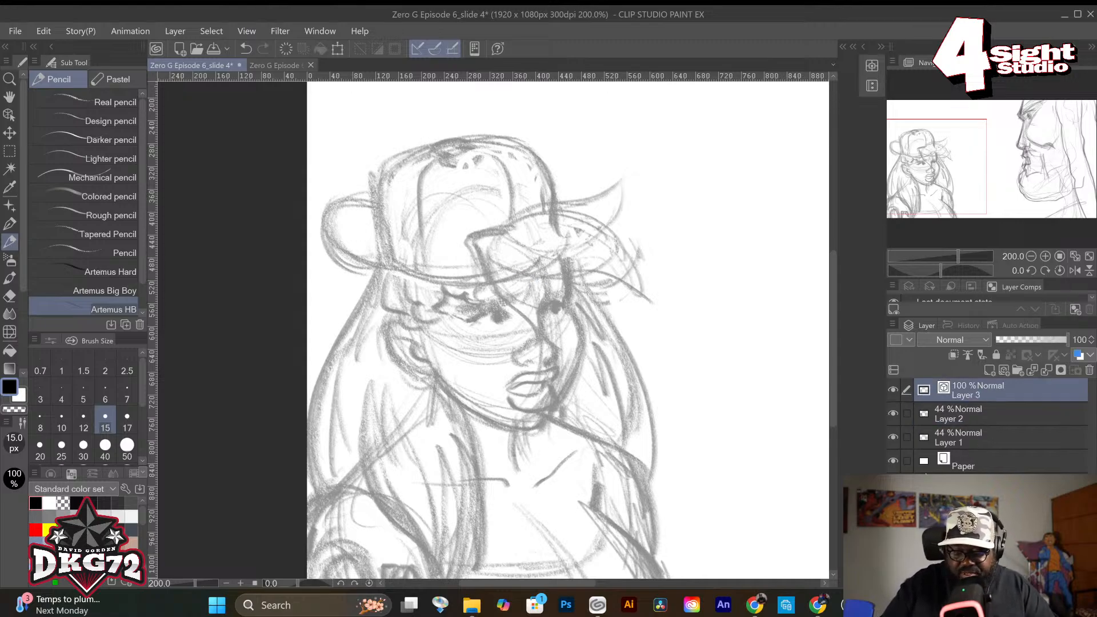
left_click(10, 223)
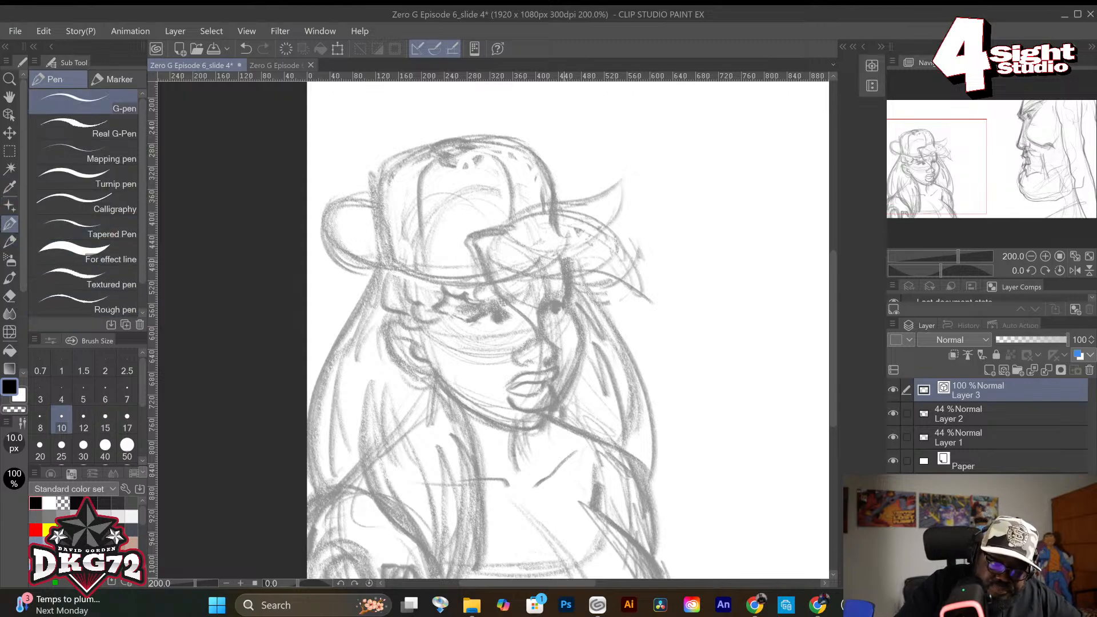
mouse_move(562, 252)
left_mouse_down()
mouse_move(582, 355)
mouse_move(547, 416)
mouse_move(525, 428)
mouse_move(466, 414)
mouse_move(433, 379)
left_mouse_up()
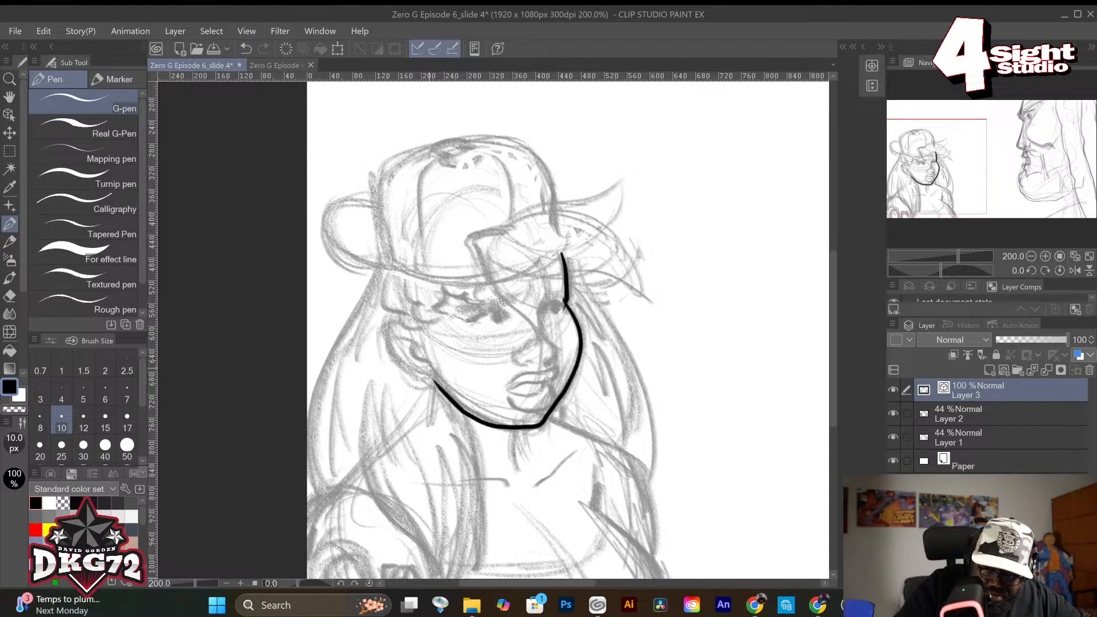
key("ctrl+z")
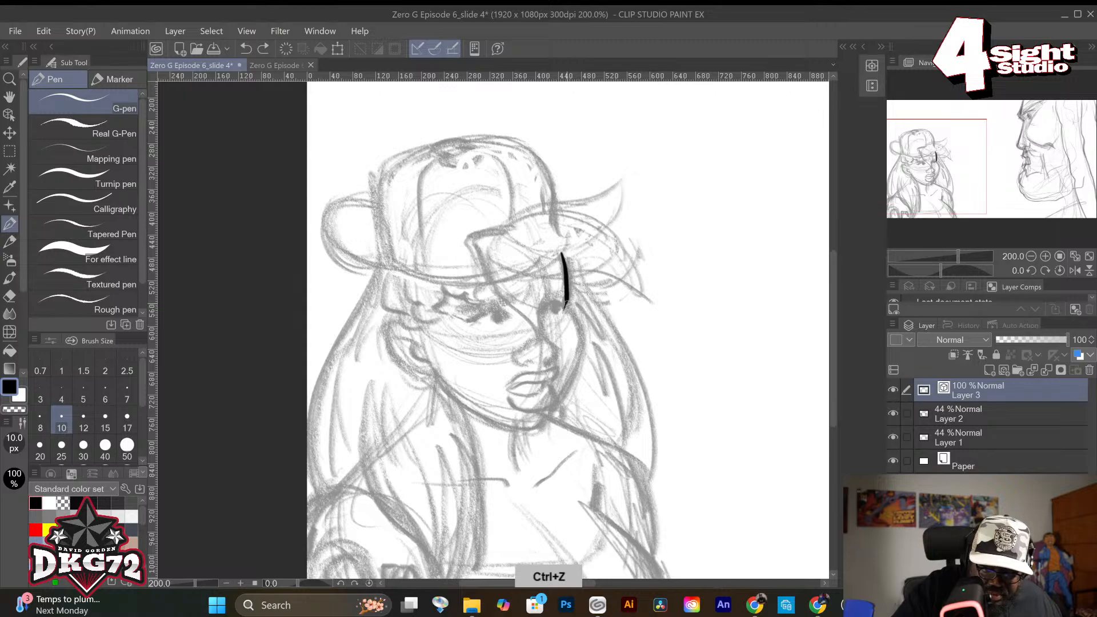
mouse_move(566, 303)
left_mouse_down()
mouse_move(578, 329)
mouse_move(572, 382)
mouse_move(534, 427)
left_mouse_up()
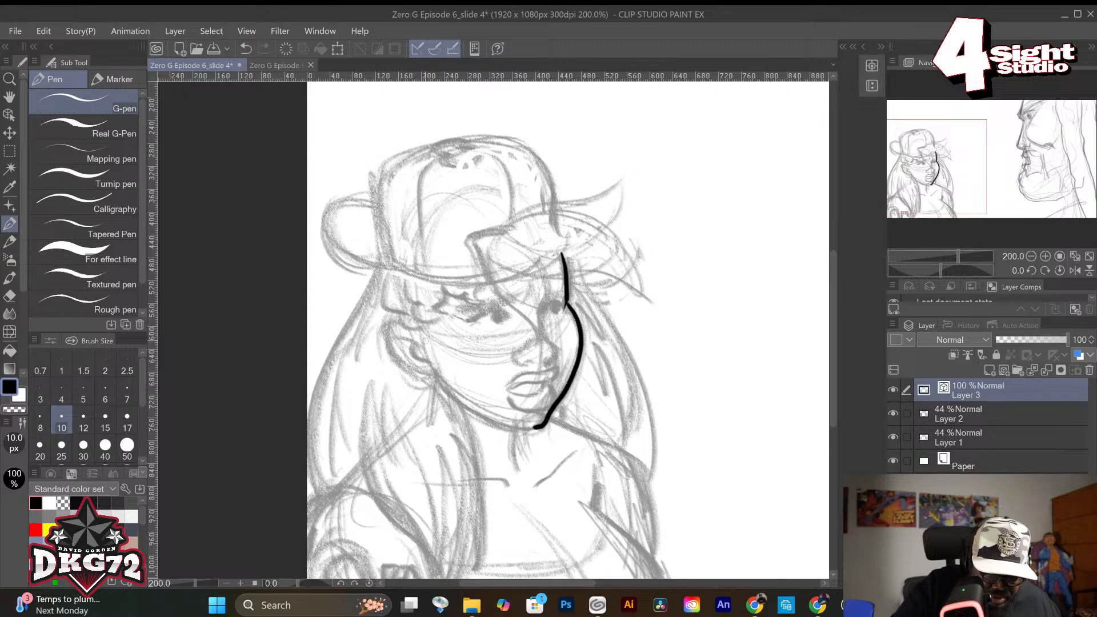
mouse_move(426, 341)
left_mouse_down()
mouse_move(456, 395)
mouse_move(508, 427)
left_mouse_up()
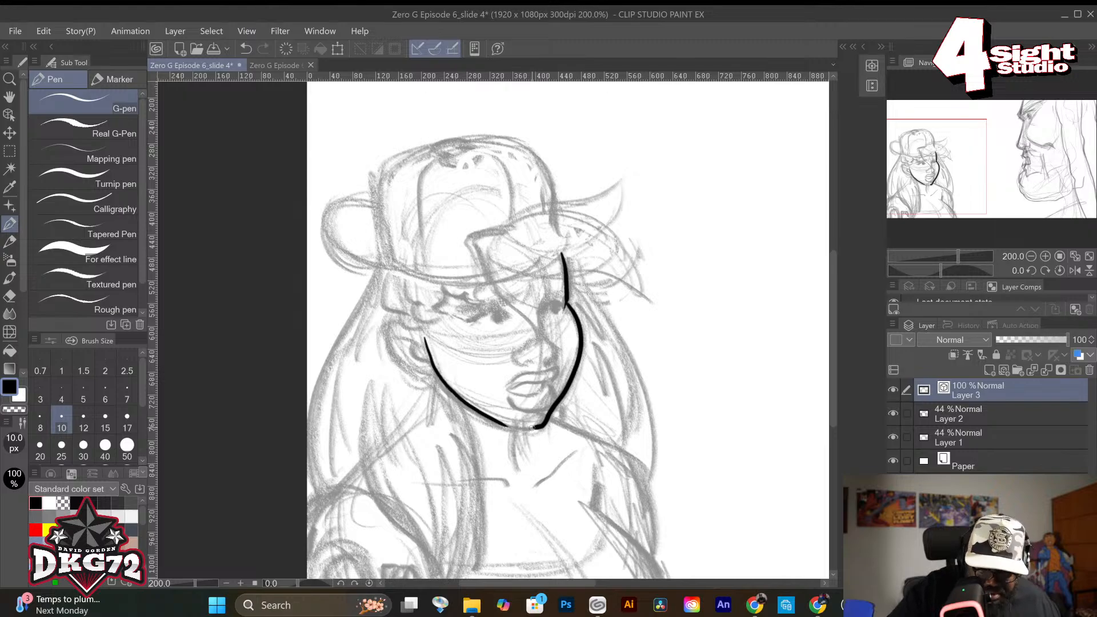
key("ctrl+z")
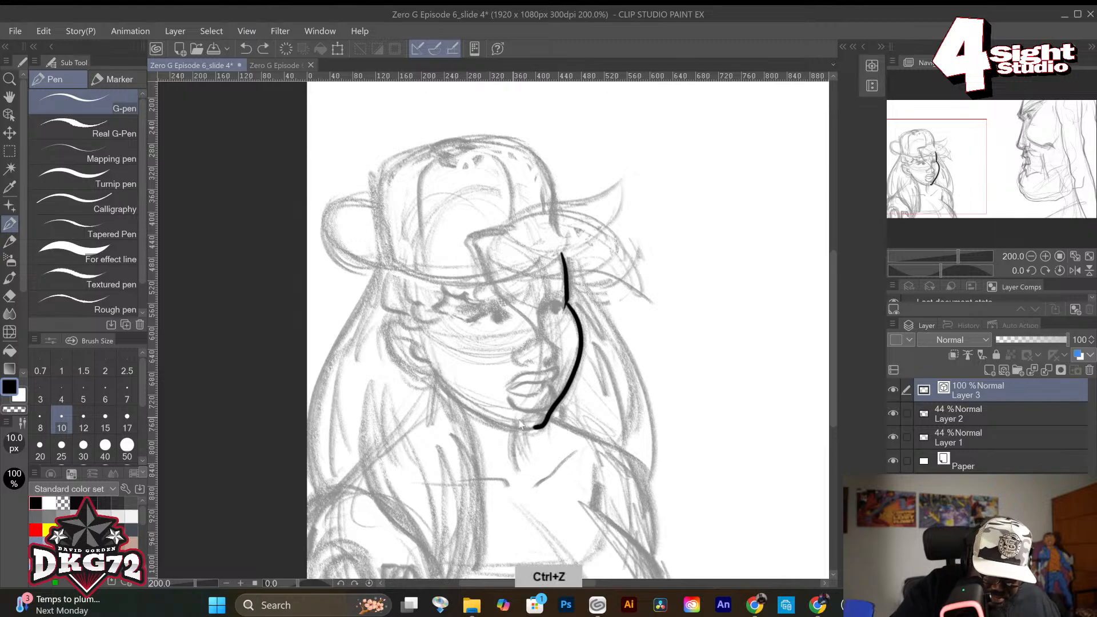
mouse_move(535, 429)
left_mouse_down()
mouse_move(484, 413)
mouse_move(441, 372)
left_mouse_up()
key("ctrl+z")
Undo the cheek-to-chin stroke and re-ink the jawline from the far eye around the chin to the ear, adding the front neck line.
key("ctrl+z")
key("ctrl+z")
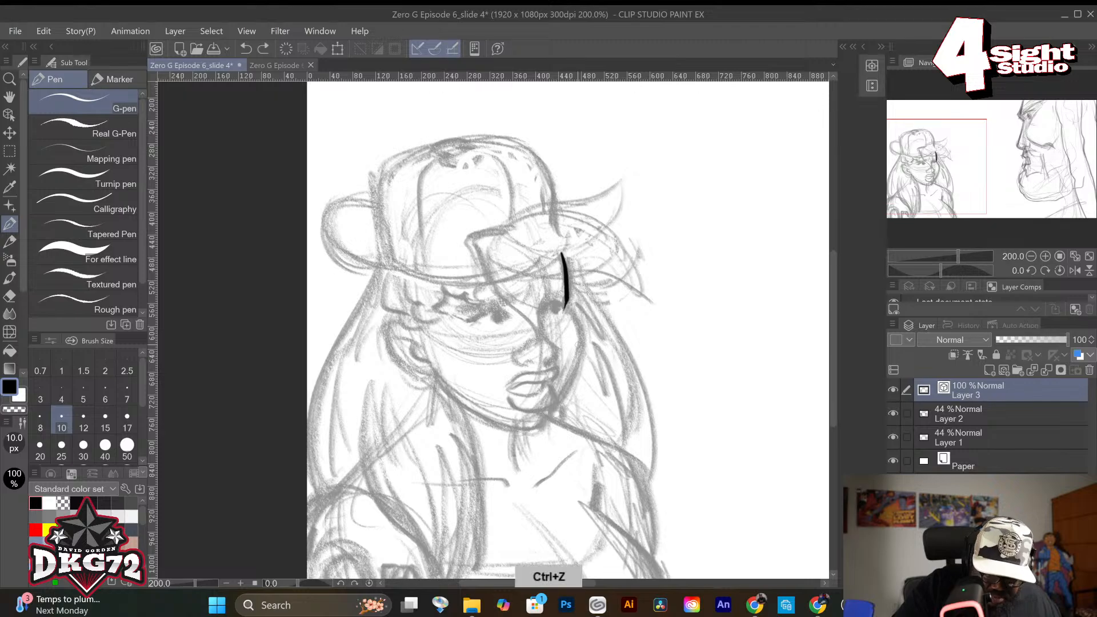
mouse_move(566, 303)
left_mouse_down()
mouse_move(581, 338)
mouse_move(548, 418)
mouse_move(537, 428)
mouse_move(469, 403)
left_mouse_up()
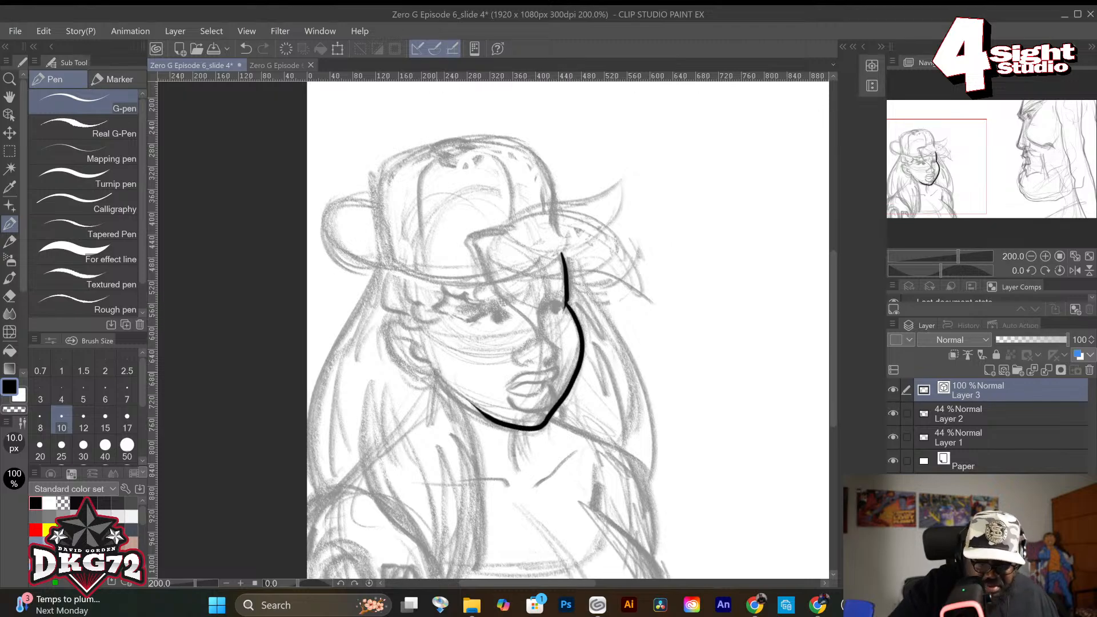
key("ctrl+z")
mouse_move(566, 303)
left_mouse_down()
mouse_move(579, 334)
mouse_move(573, 380)
mouse_move(550, 418)
mouse_move(487, 421)
left_mouse_up()
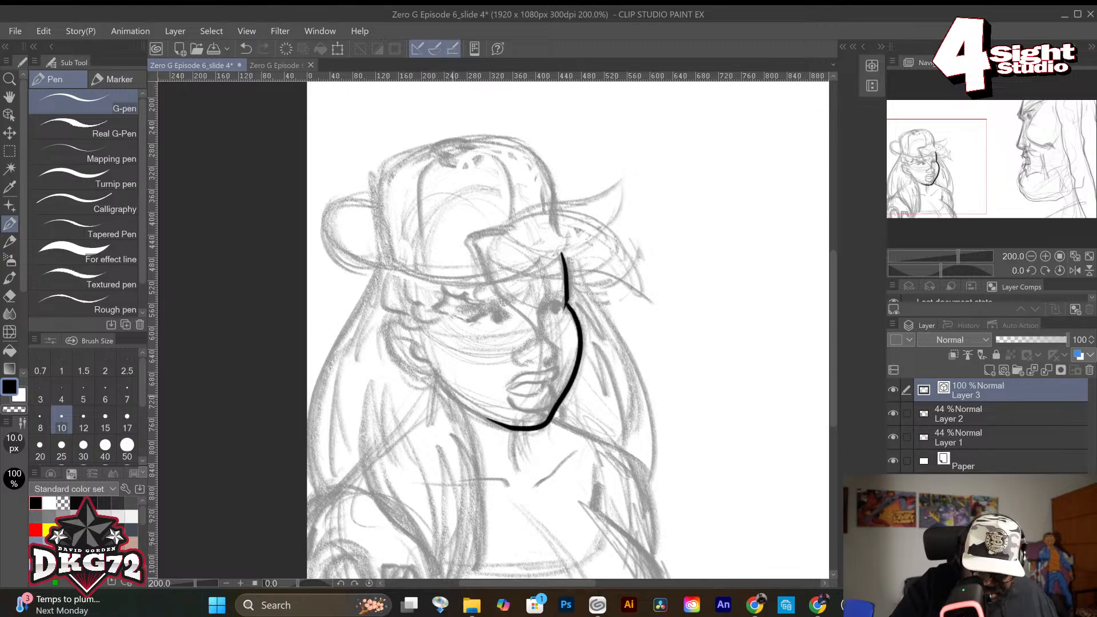
mouse_move(432, 362)
left_mouse_down()
mouse_move(445, 389)
mouse_move(515, 430)
mouse_move(529, 487)
left_mouse_up()
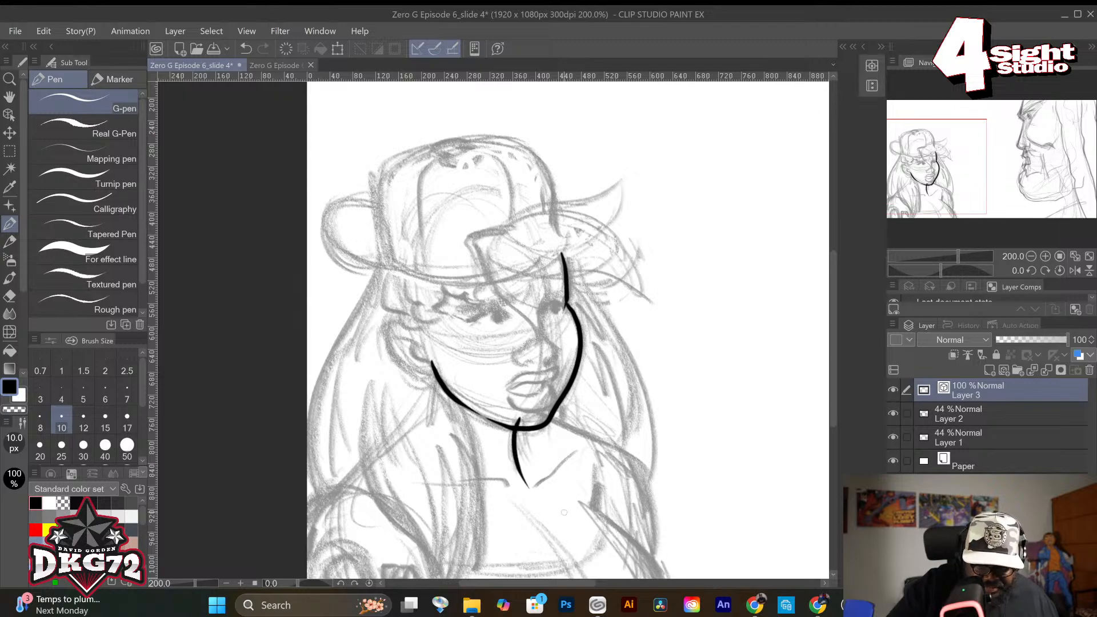
Ink the back line of the neck below the jaw corner and the outer contour of the ear.
left_click_drag(430, 366, 422, 434)
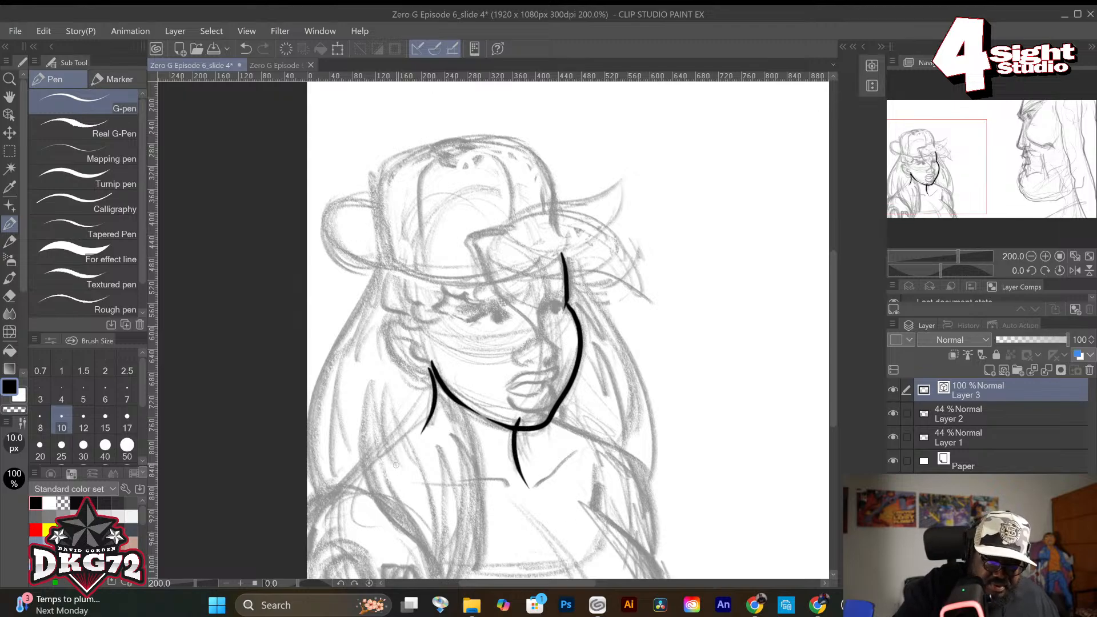
key("ctrl+z")
left_click_drag(432, 362, 421, 426)
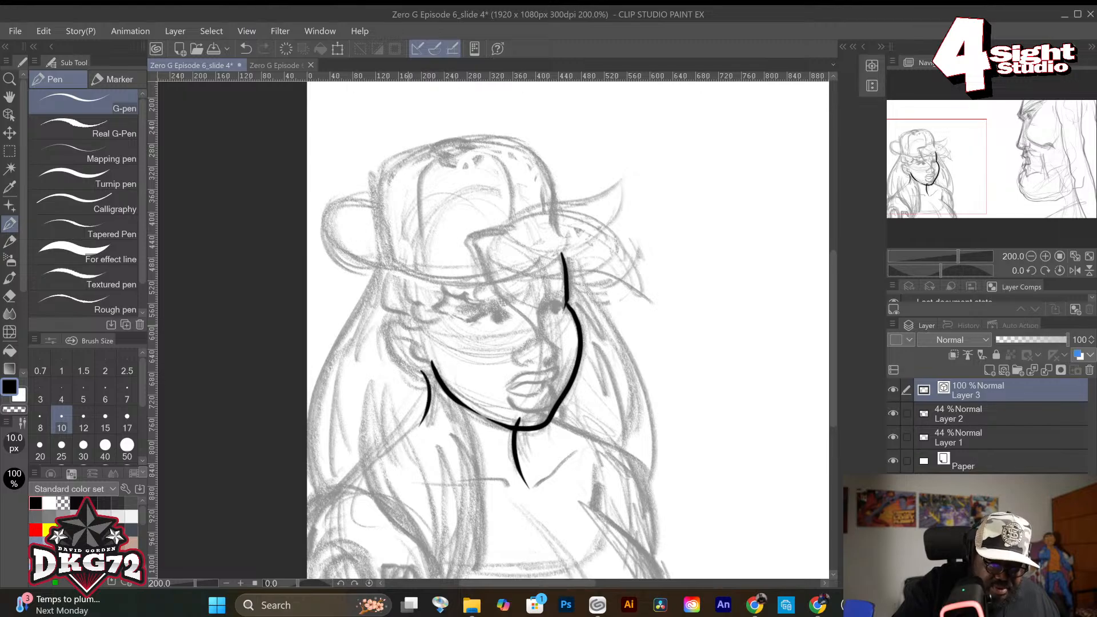
mouse_move(407, 323)
left_mouse_down()
mouse_move(398, 354)
mouse_move(419, 377)
mouse_move(434, 359)
left_mouse_up()
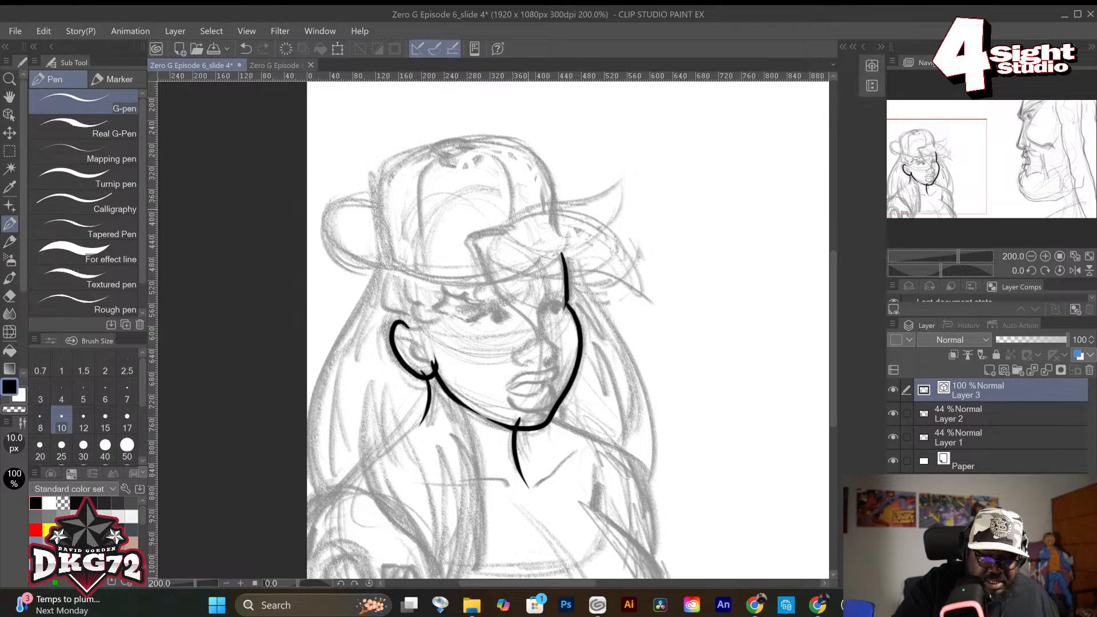
Ink the overlapping pointed bangs at the front of the cap and the outer contours of the long hair on both sides.
mouse_move(506, 234)
left_mouse_down()
mouse_move(628, 181)
mouse_move(603, 241)
left_mouse_up()
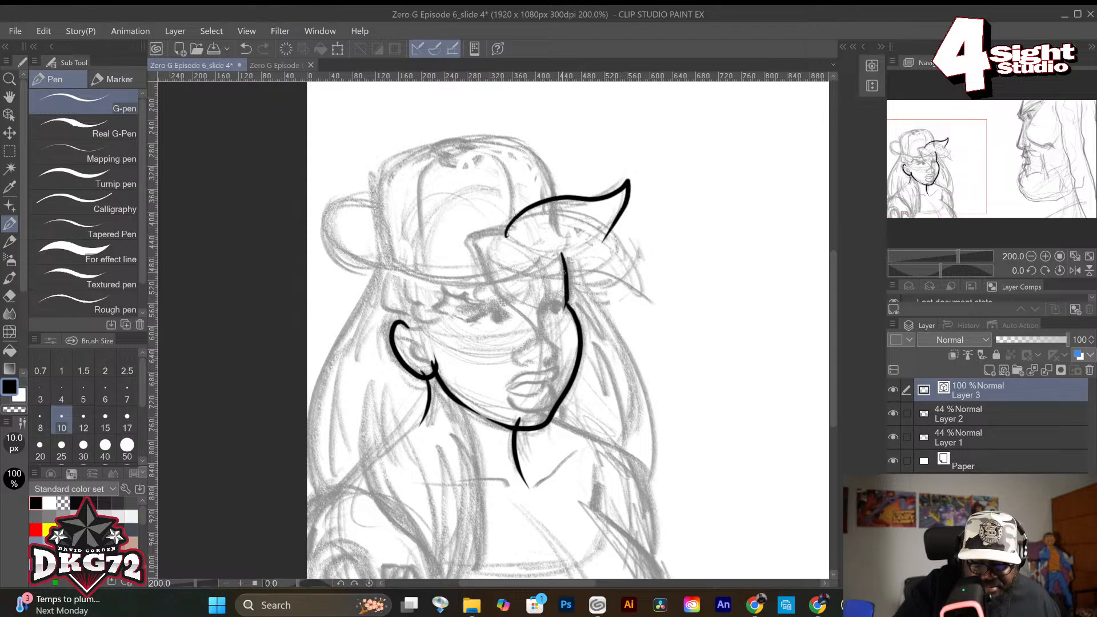
key("ctrl+z")
mouse_move(502, 241)
left_mouse_down()
mouse_move(524, 210)
mouse_move(623, 180)
mouse_move(570, 253)
mouse_move(504, 240)
mouse_move(520, 221)
mouse_move(606, 229)
mouse_move(658, 290)
mouse_move(514, 271)
mouse_move(500, 254)
mouse_move(520, 221)
mouse_move(606, 230)
mouse_move(646, 297)
mouse_move(491, 251)
mouse_move(543, 300)
mouse_move(536, 328)
mouse_move(492, 252)
left_mouse_up()
key("ctrl+z")
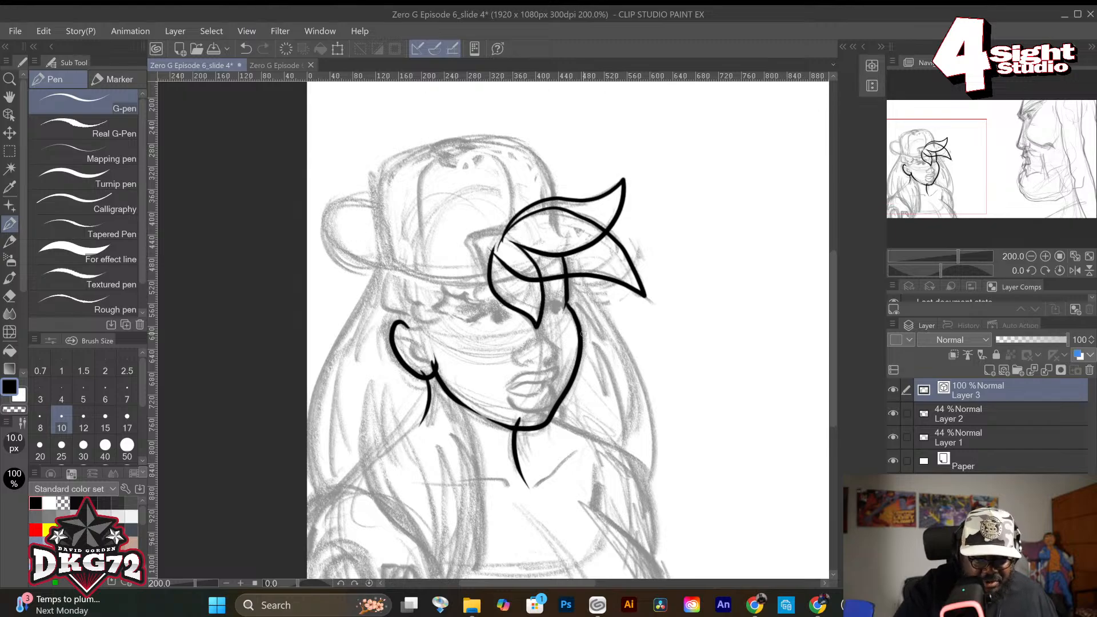
mouse_move(581, 253)
left_mouse_down()
mouse_move(641, 367)
mouse_move(645, 512)
left_mouse_up()
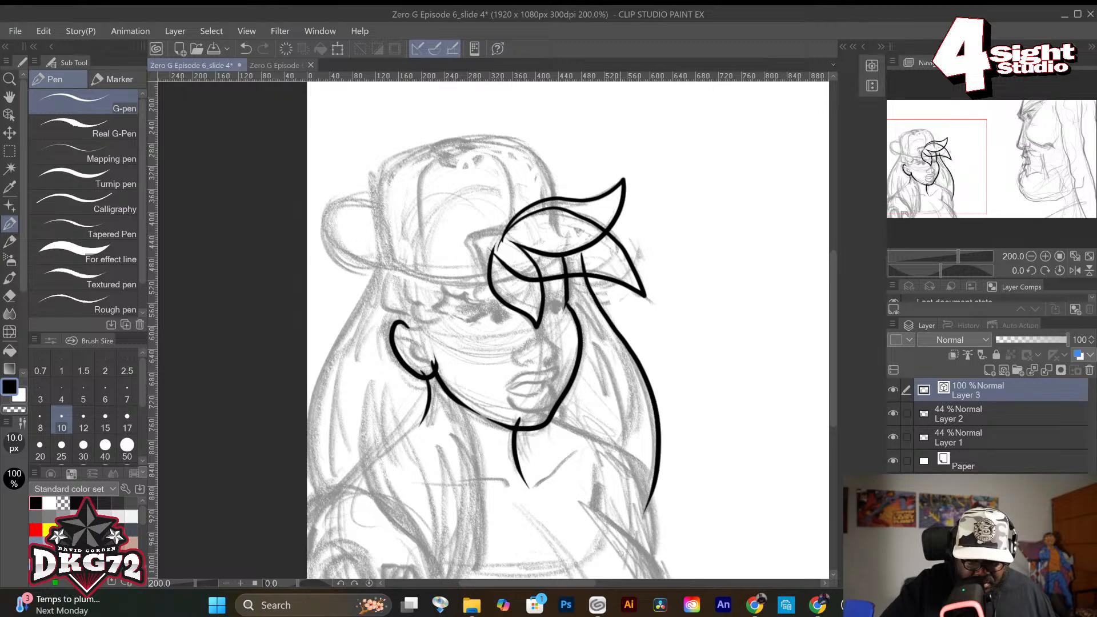
left_click_drag(381, 262, 307, 434)
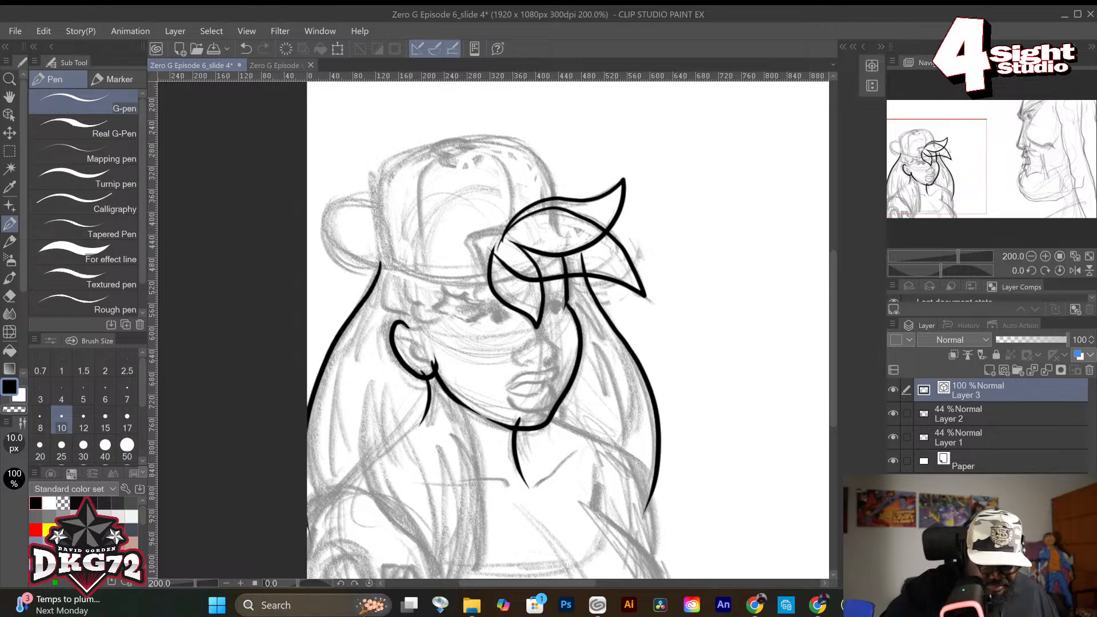
Erase the overlapping ink lines inside the bangs and redraw the inner edge of the lock falling over the face.
key("e")
mouse_move(600, 237)
left_mouse_down()
mouse_move(613, 282)
mouse_move(547, 253)
mouse_move(610, 267)
left_mouse_up()
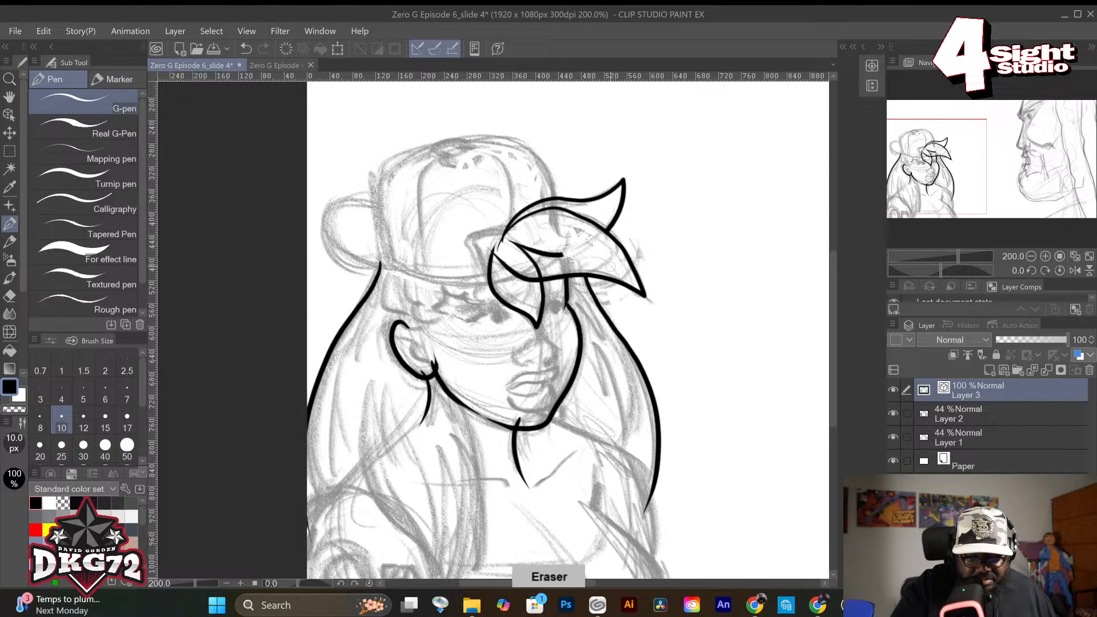
left_click_drag(533, 257, 576, 240)
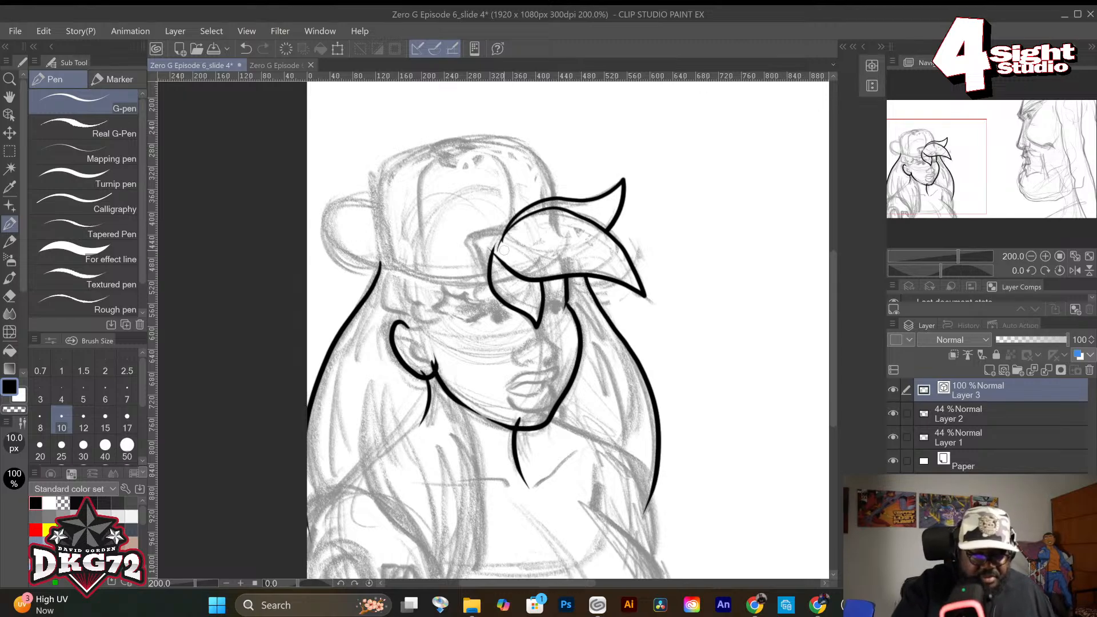
key("e")
left_click_drag(509, 248, 512, 252)
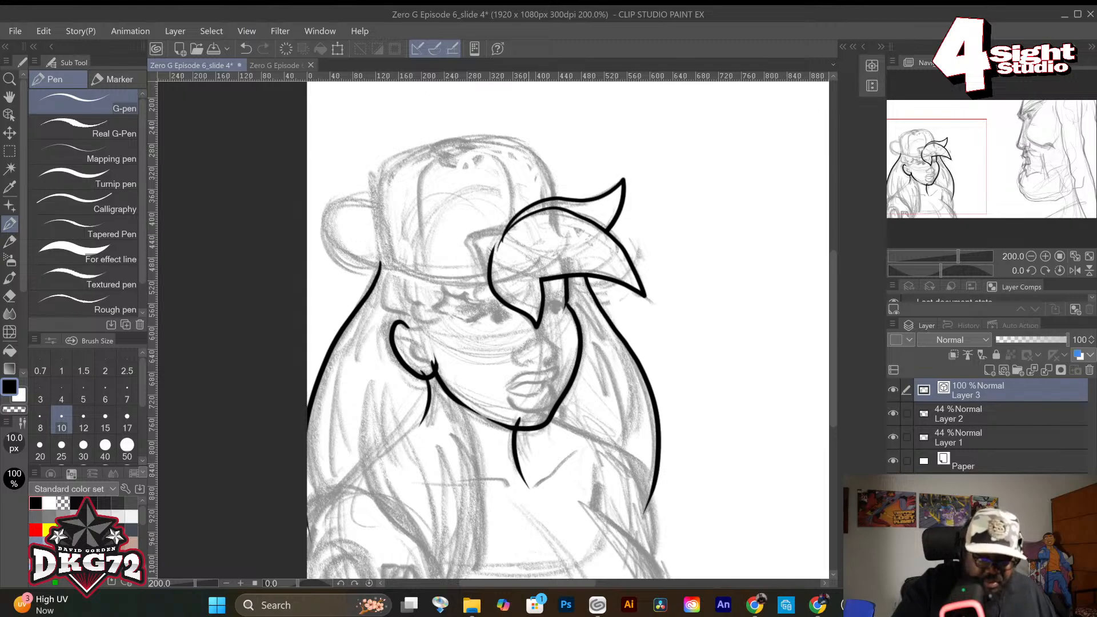
left_click_drag(541, 279, 511, 244)
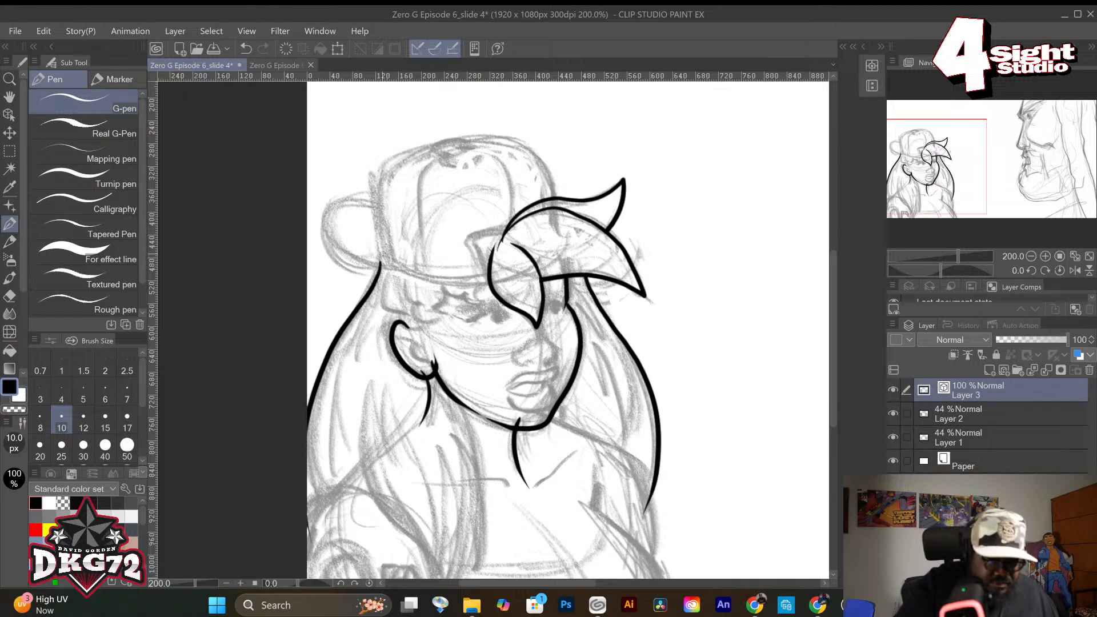
Ink the cap's crown and the rounded brim at its back, plus the small curls between the cap and the ear.
mouse_move(380, 256)
left_mouse_down()
mouse_move(376, 199)
mouse_move(390, 166)
mouse_move(419, 149)
mouse_move(511, 149)
mouse_move(553, 197)
left_mouse_up()
mouse_move(392, 268)
left_mouse_down()
mouse_move(335, 243)
mouse_move(335, 207)
mouse_move(379, 203)
left_mouse_up()
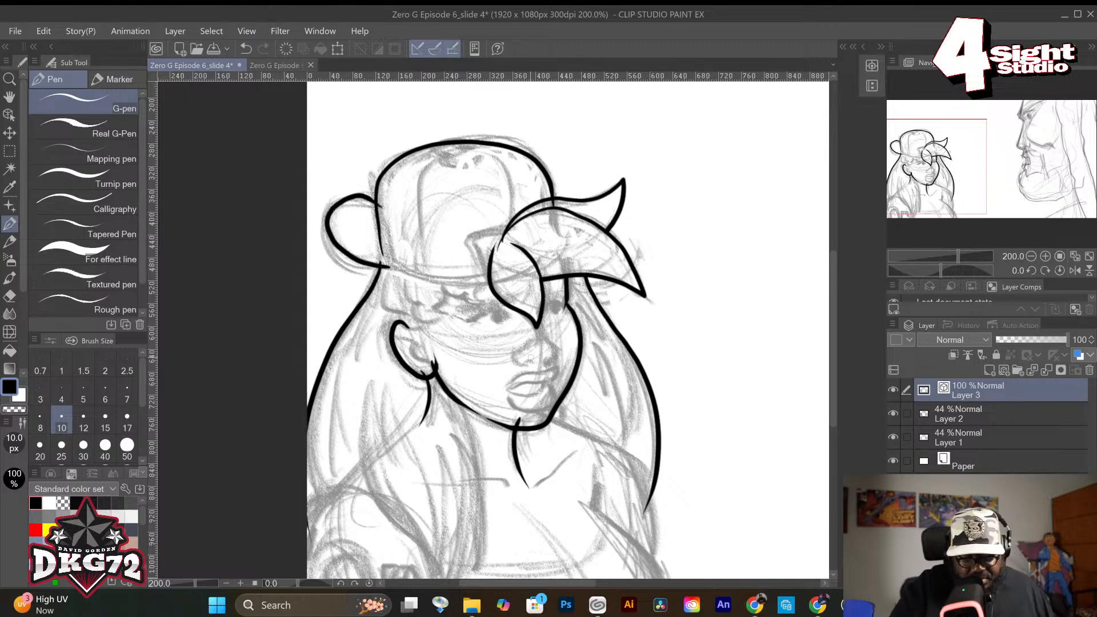
mouse_move(385, 289)
left_mouse_down()
mouse_move(399, 323)
mouse_move(428, 328)
left_mouse_up()
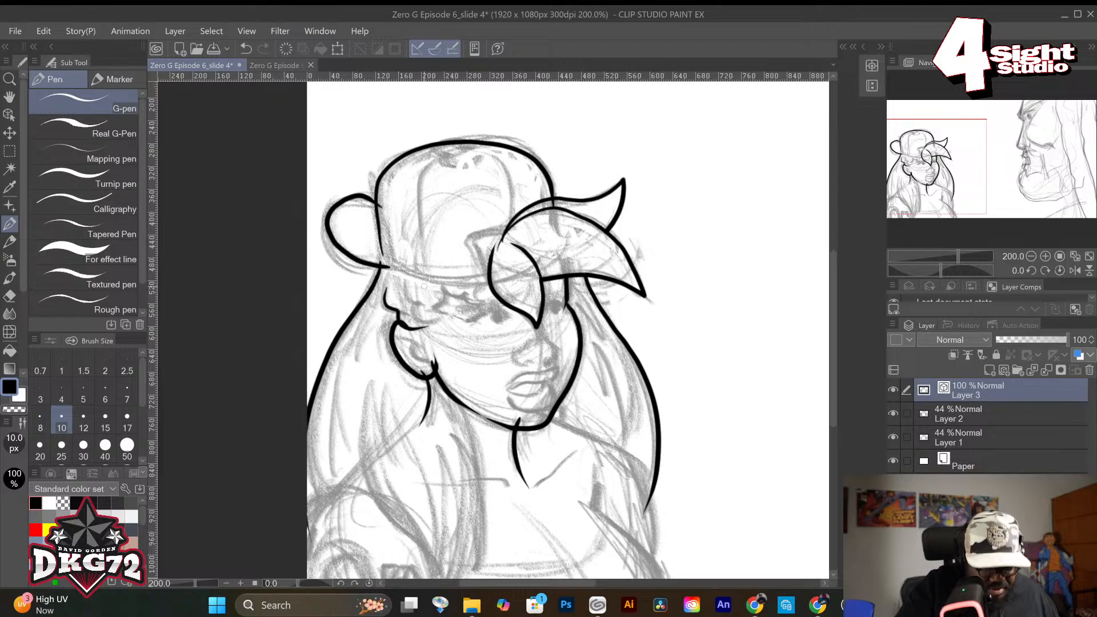
mouse_move(411, 278)
left_mouse_down()
mouse_move(410, 300)
mouse_move(433, 320)
mouse_move(445, 312)
mouse_move(435, 288)
left_mouse_up()
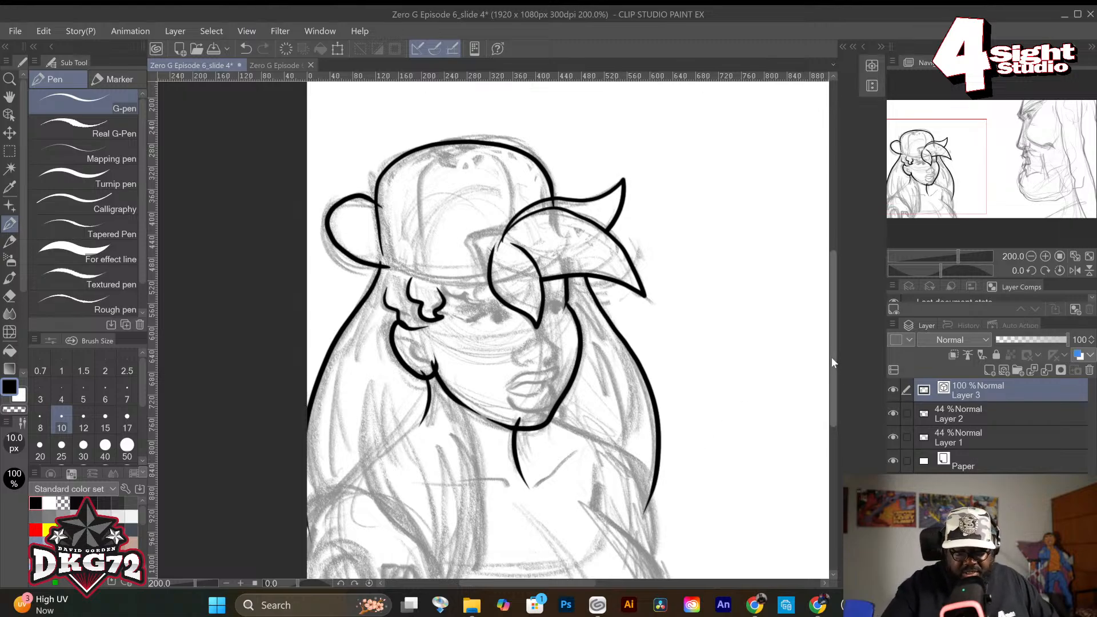
scroll(832, 360, "down", 3)
left_click_drag(427, 323, 308, 410)
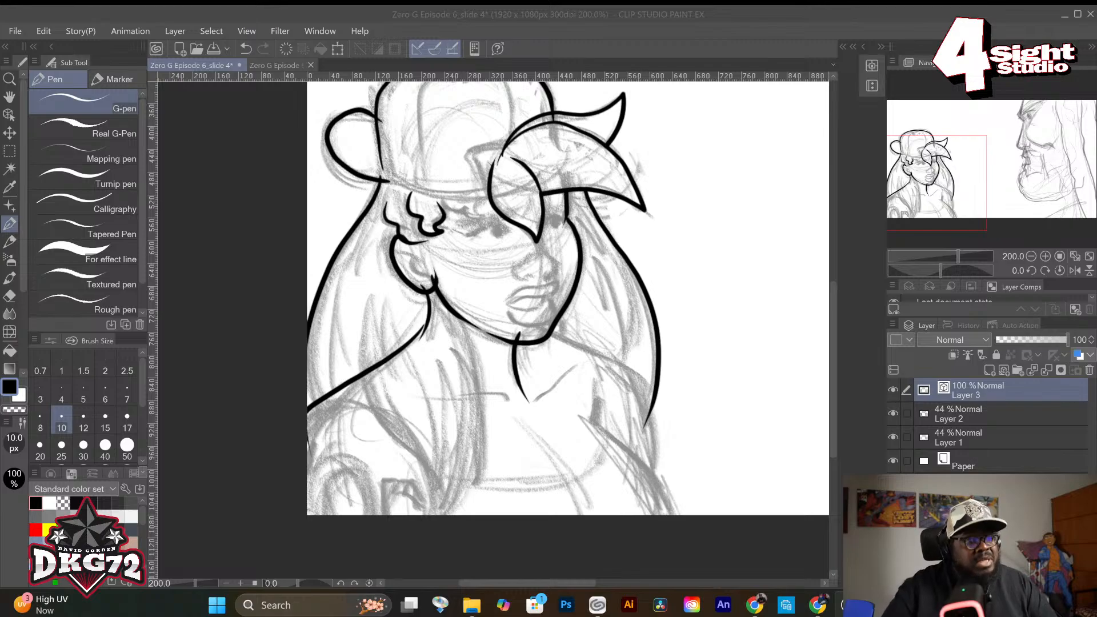
key("ctrl+t")
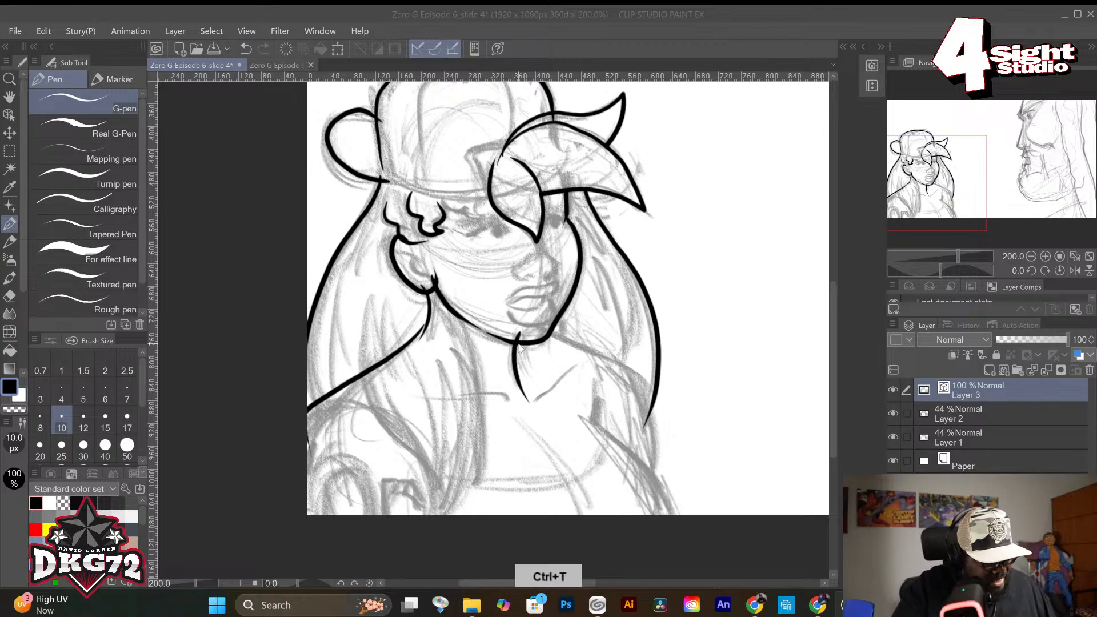
key("ctrl+z")
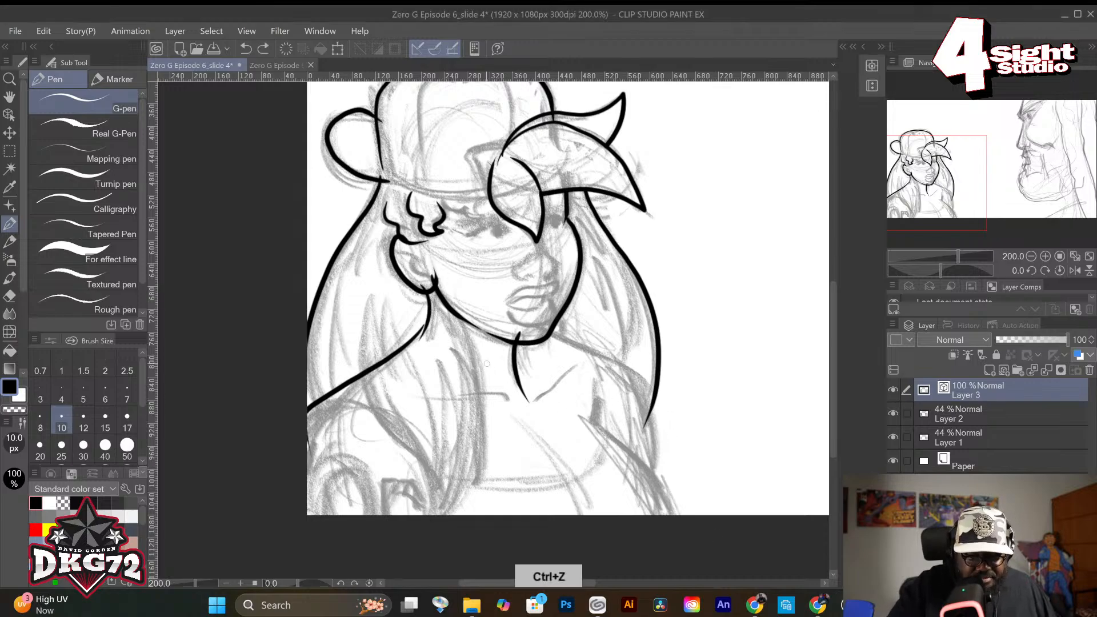
key("ctrl+z")
left_click_drag(428, 318, 309, 413)
key("ctrl+z")
mouse_move(430, 314)
left_mouse_down()
mouse_move(329, 411)
mouse_move(309, 451)
left_mouse_up()
key("ctrl+z")
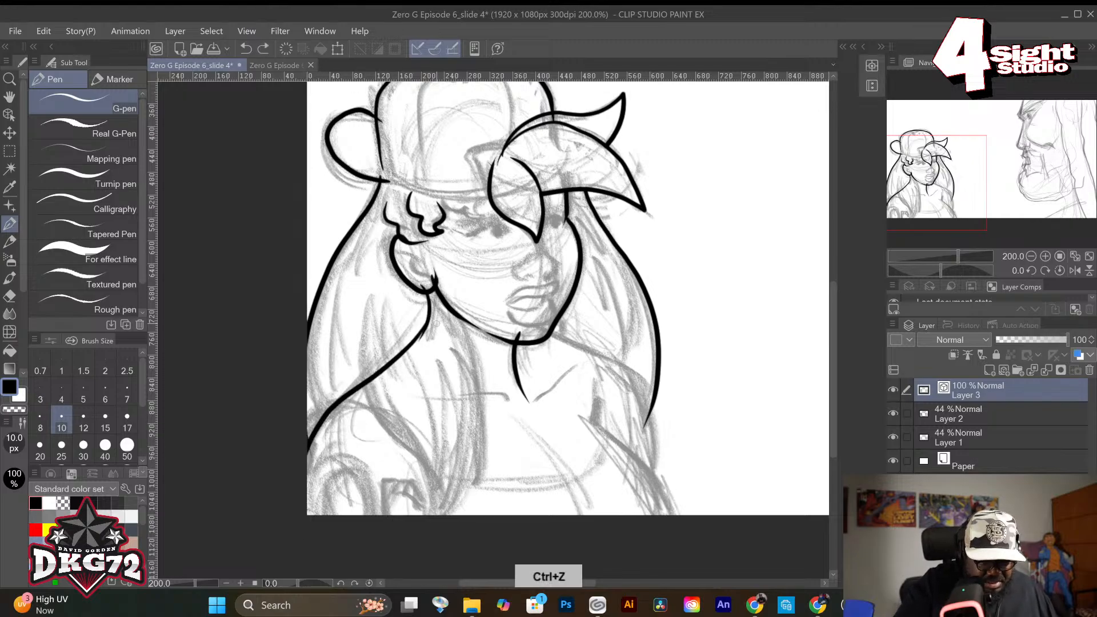
Ink the near shoulder with its upper arm curve, and the far shoulder, arm and underarm lines.
mouse_move(429, 319)
left_mouse_down()
mouse_move(305, 437)
mouse_move(395, 422)
mouse_move(446, 514)
left_mouse_up()
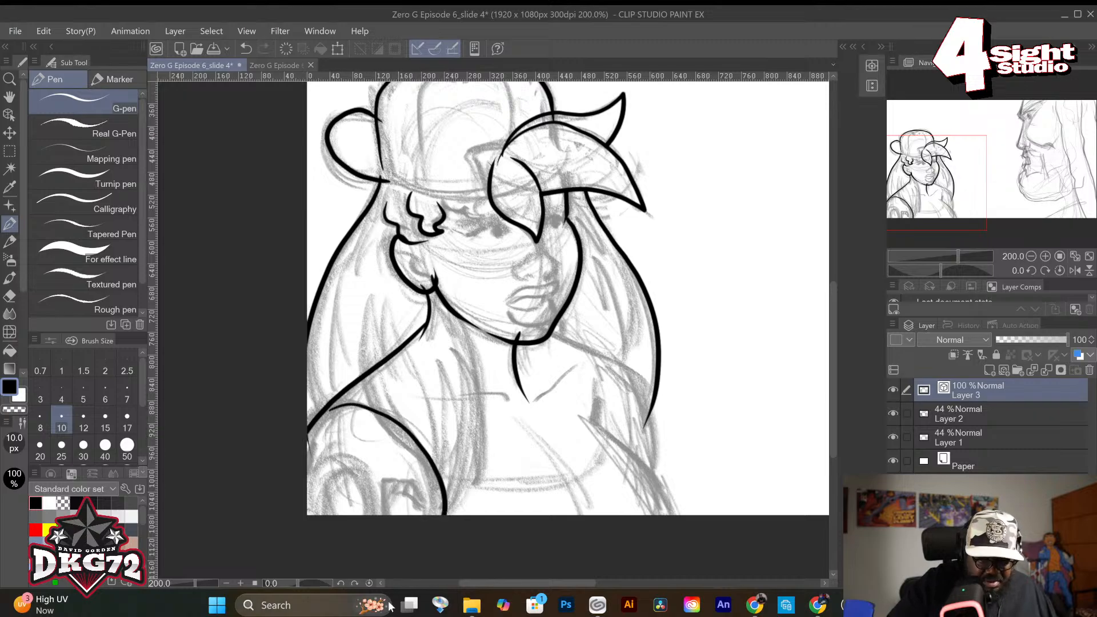
mouse_move(543, 346)
left_mouse_down()
mouse_move(597, 359)
mouse_move(645, 389)
mouse_move(648, 489)
left_mouse_up()
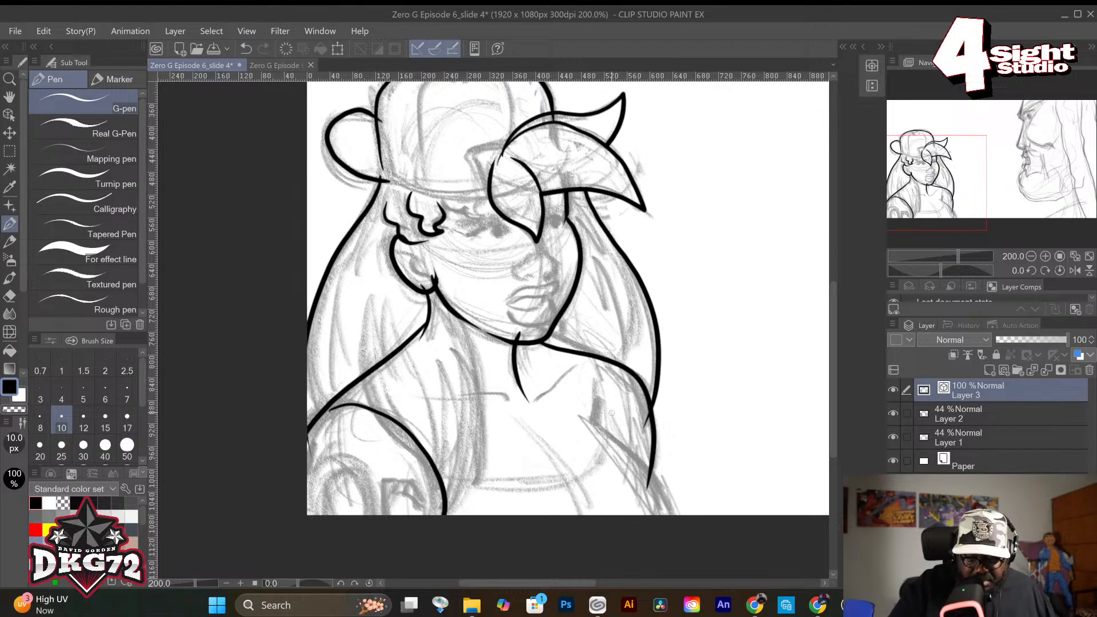
mouse_move(609, 385)
left_mouse_down()
mouse_move(608, 443)
mouse_move(670, 515)
left_mouse_up()
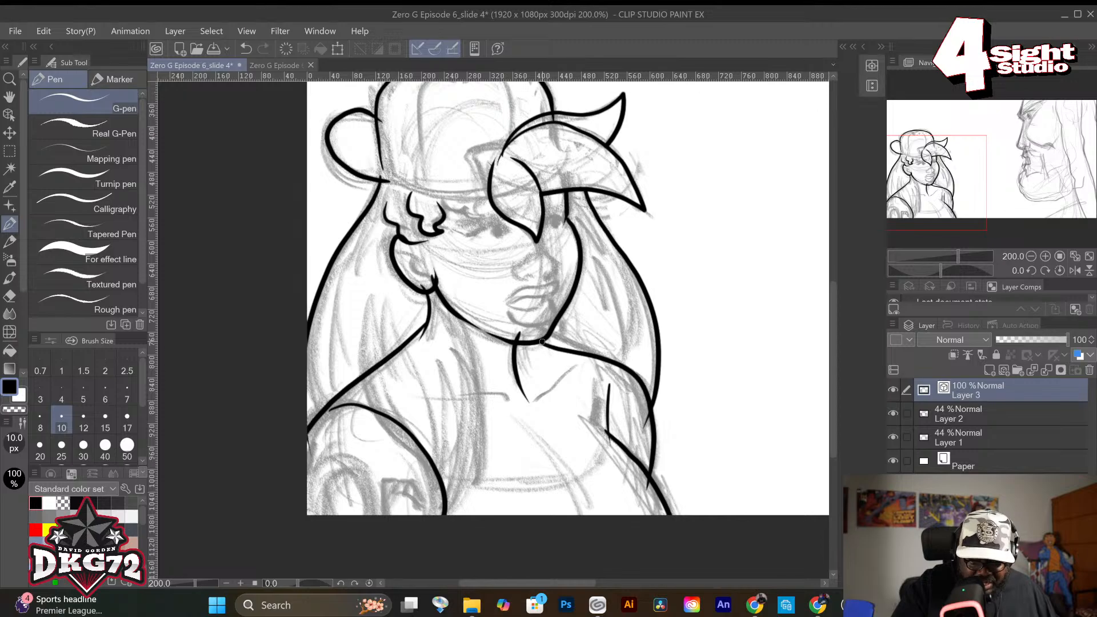
Ink the top's shoulder straps and curved neckline, and add the chest contour line across it.
left_click_drag(543, 341, 583, 450)
key("ctrl+z")
key("ctrl+z")
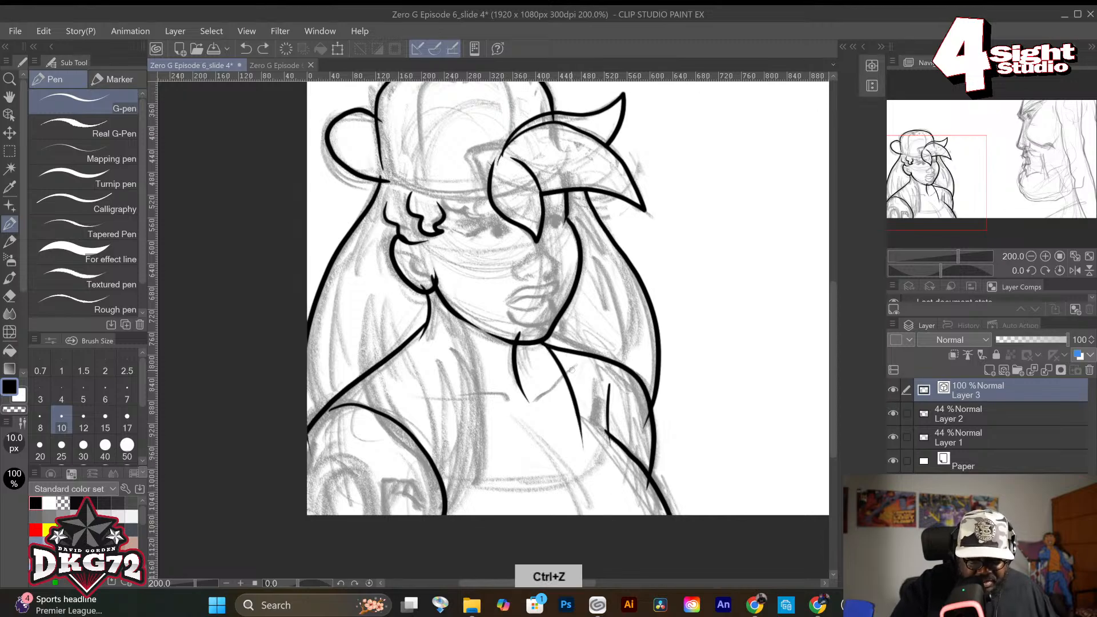
left_click_drag(540, 343, 592, 444)
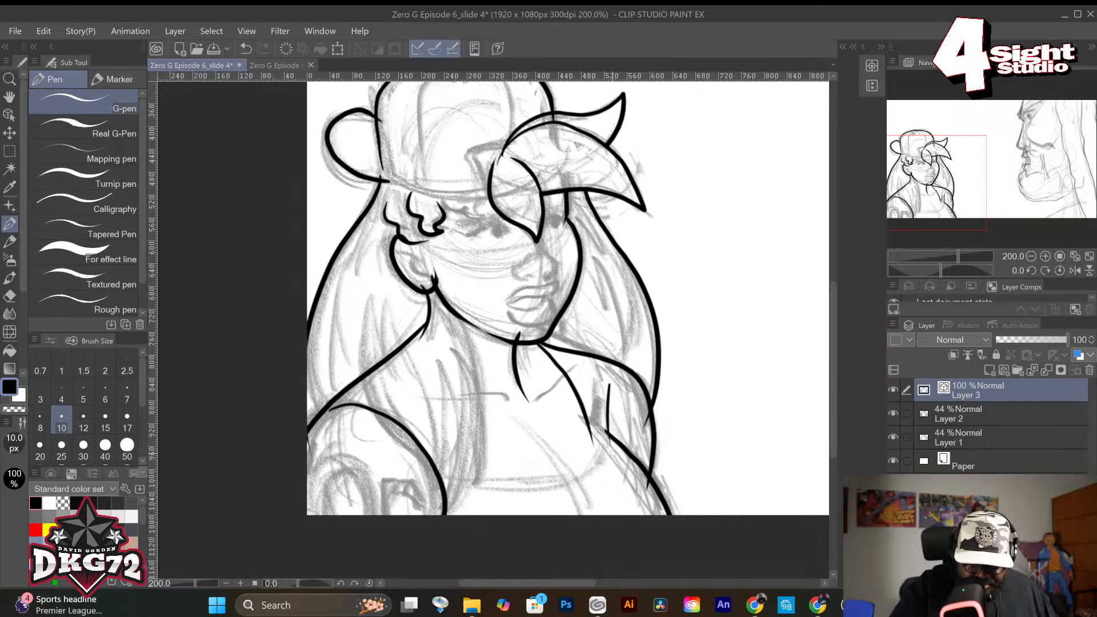
left_click_drag(569, 357, 613, 457)
key("ctrl+z")
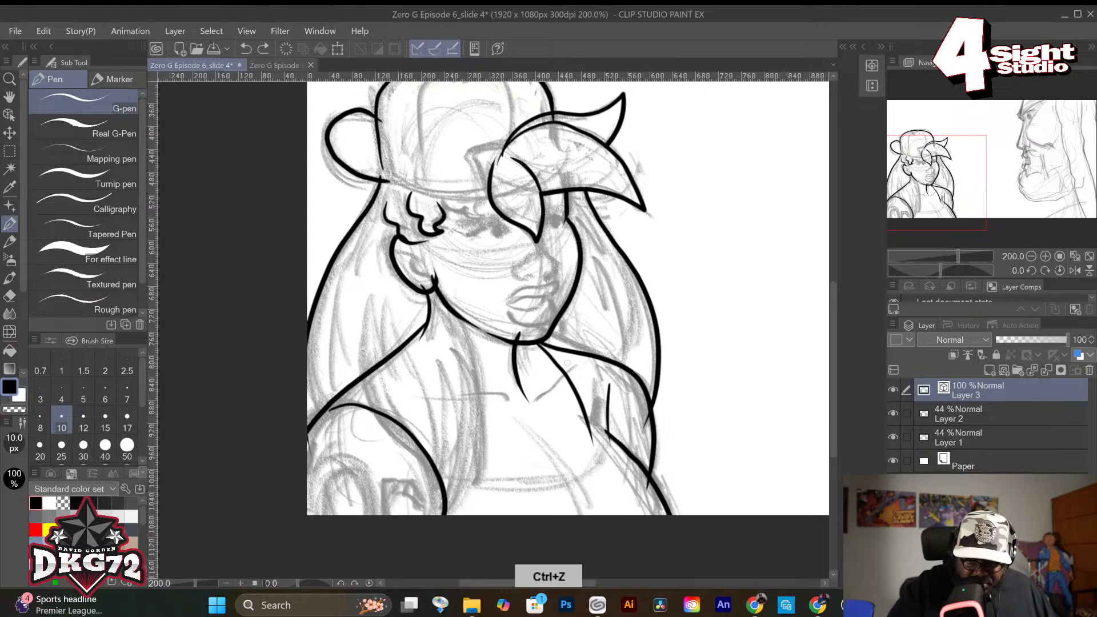
mouse_move(564, 358)
left_mouse_down()
mouse_move(610, 433)
mouse_move(449, 490)
left_mouse_up()
left_click_drag(470, 490, 393, 385)
mouse_move(519, 433)
left_mouse_down()
mouse_move(552, 460)
mouse_move(583, 514)
left_mouse_up()
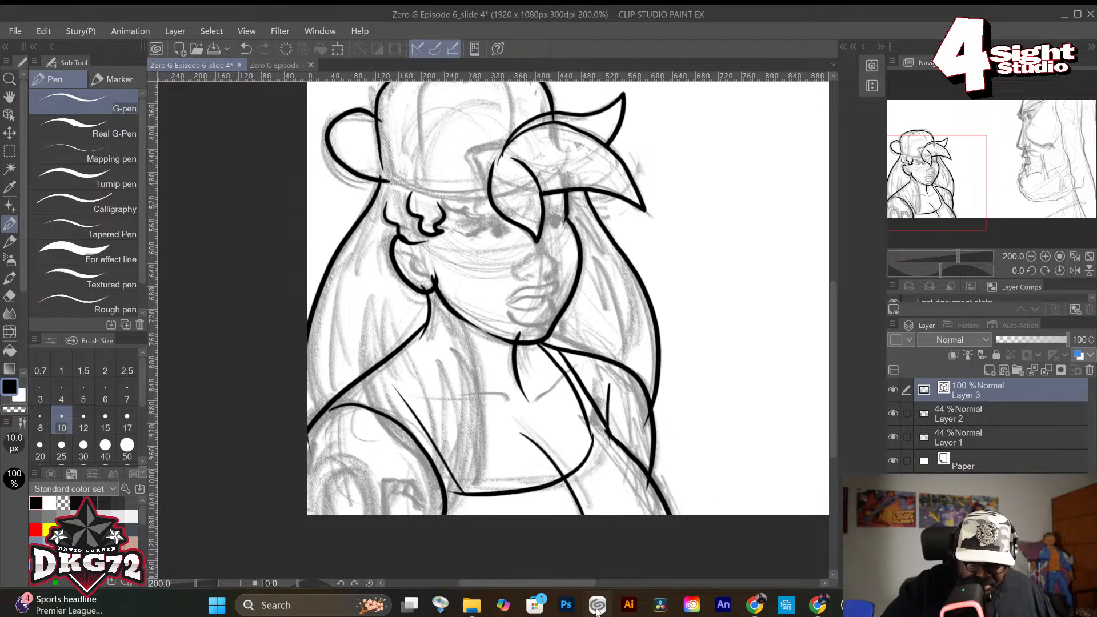
Ink the long hair lock falling over the near shoulder and the cap's lower edge, erasing the edge's overlap inside the bangs.
mouse_move(437, 287)
left_mouse_down()
mouse_move(477, 369)
mouse_move(464, 492)
left_mouse_up()
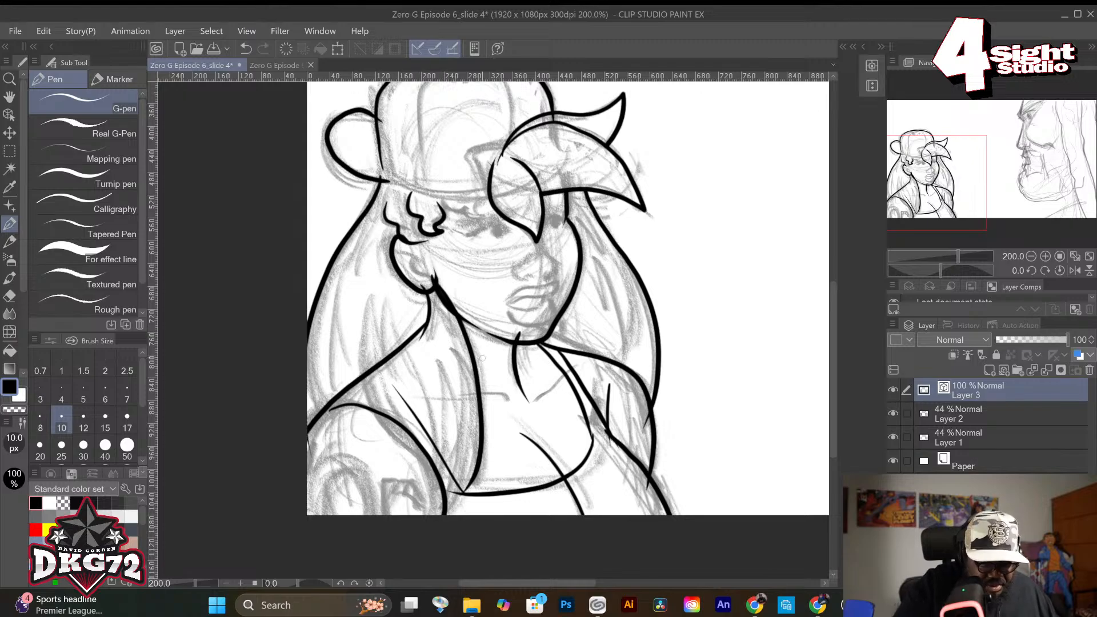
mouse_move(364, 318)
left_mouse_down()
mouse_move(367, 377)
mouse_move(415, 460)
mouse_move(428, 517)
mouse_move(466, 495)
left_mouse_up()
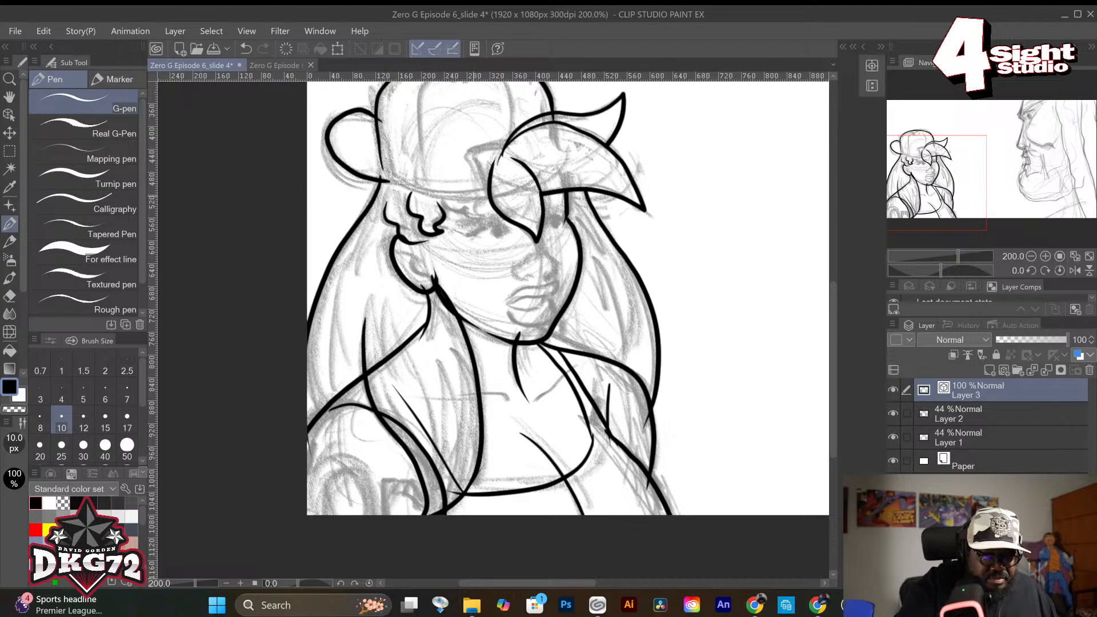
mouse_move(520, 189)
left_mouse_down()
mouse_move(413, 195)
mouse_move(387, 182)
left_mouse_up()
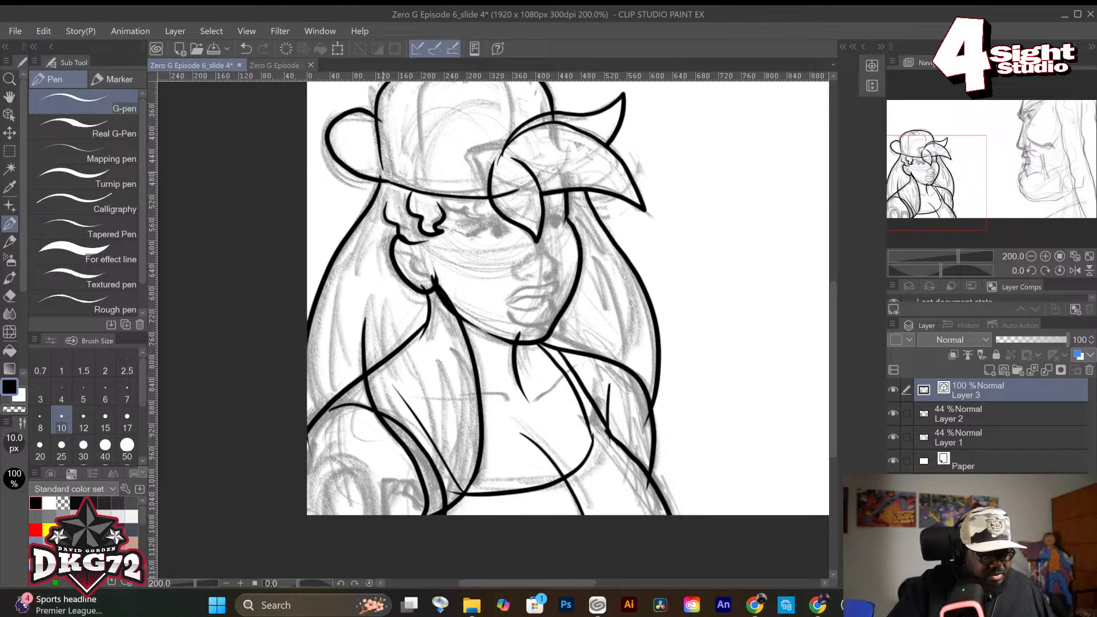
key("e")
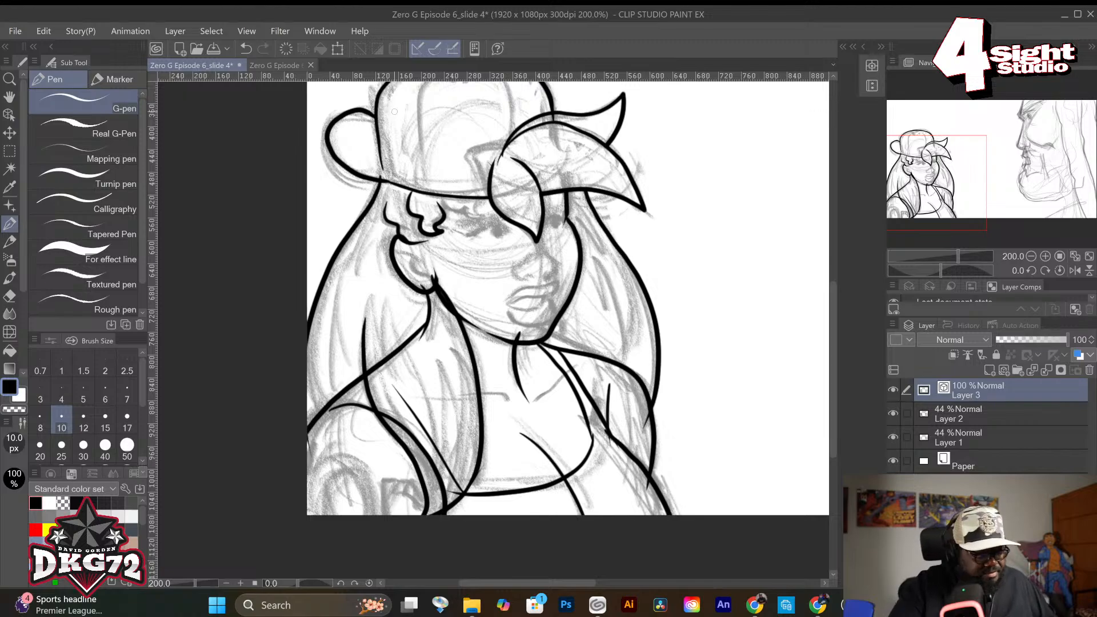
With a 7 px brush, ink the inner ear folds, another curl beneath the cap and the pointed edge of the cap's front opening.
left_click(130, 388)
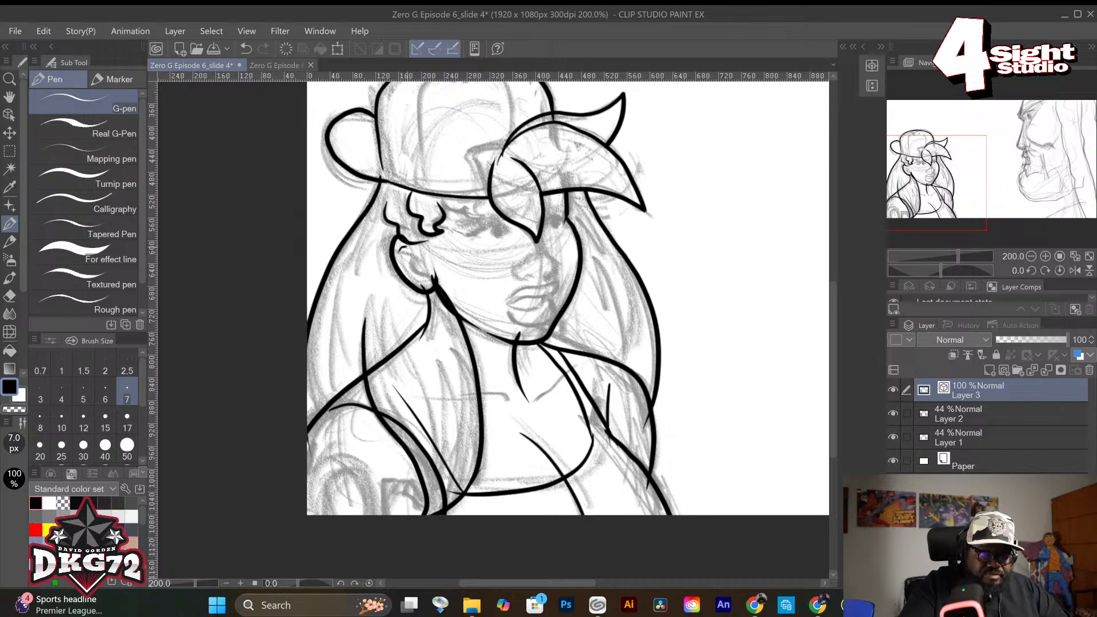
left_click_drag(405, 245, 413, 281)
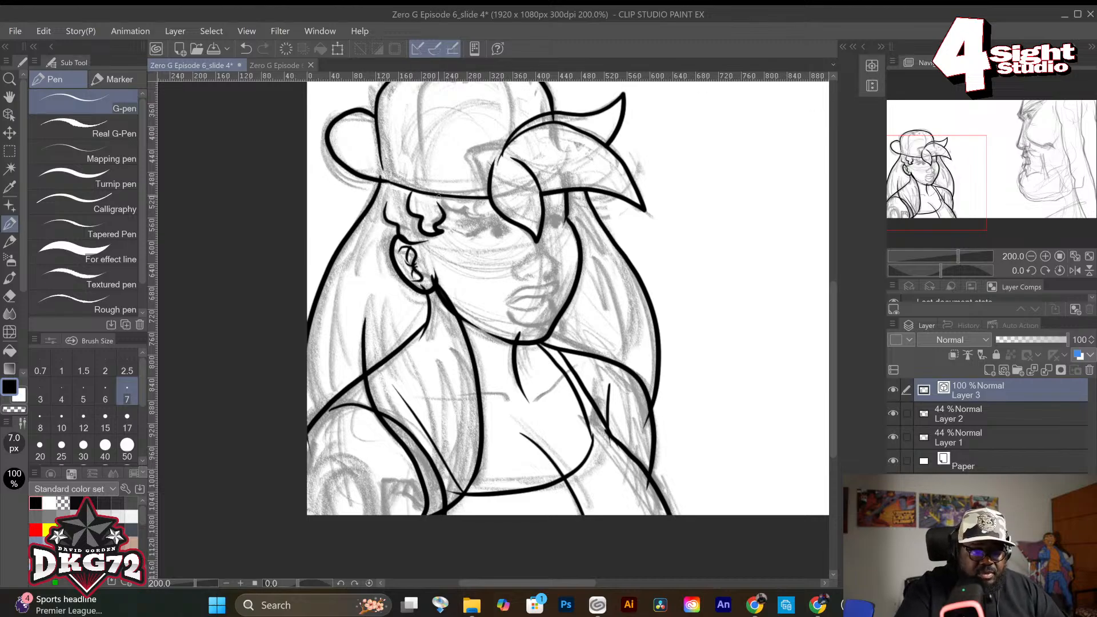
mouse_move(436, 200)
left_mouse_down()
mouse_move(476, 219)
mouse_move(473, 156)
mouse_move(503, 145)
left_mouse_up()
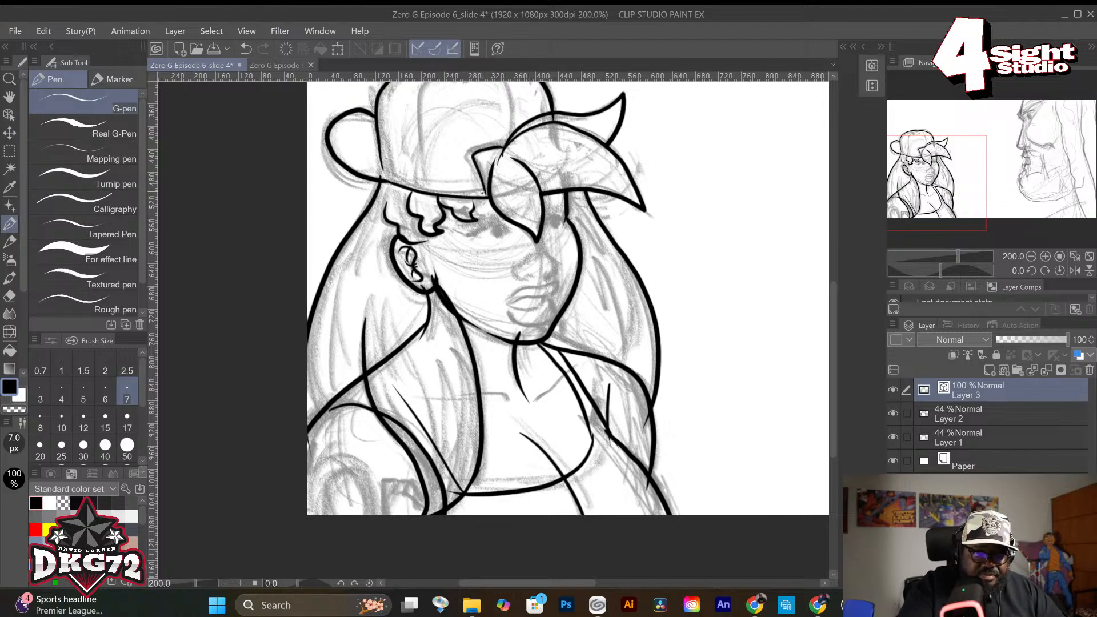
key("ctrl+z")
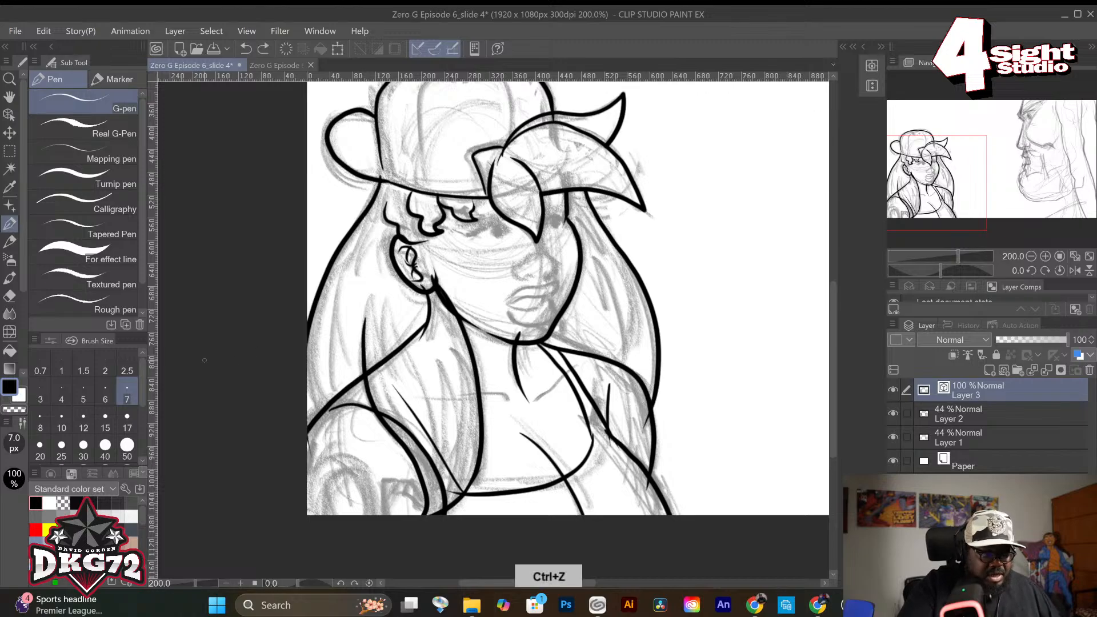
With a 5 px brush, ink a thin second line alongside the pointed edge of the cap's front opening.
left_click(84, 393)
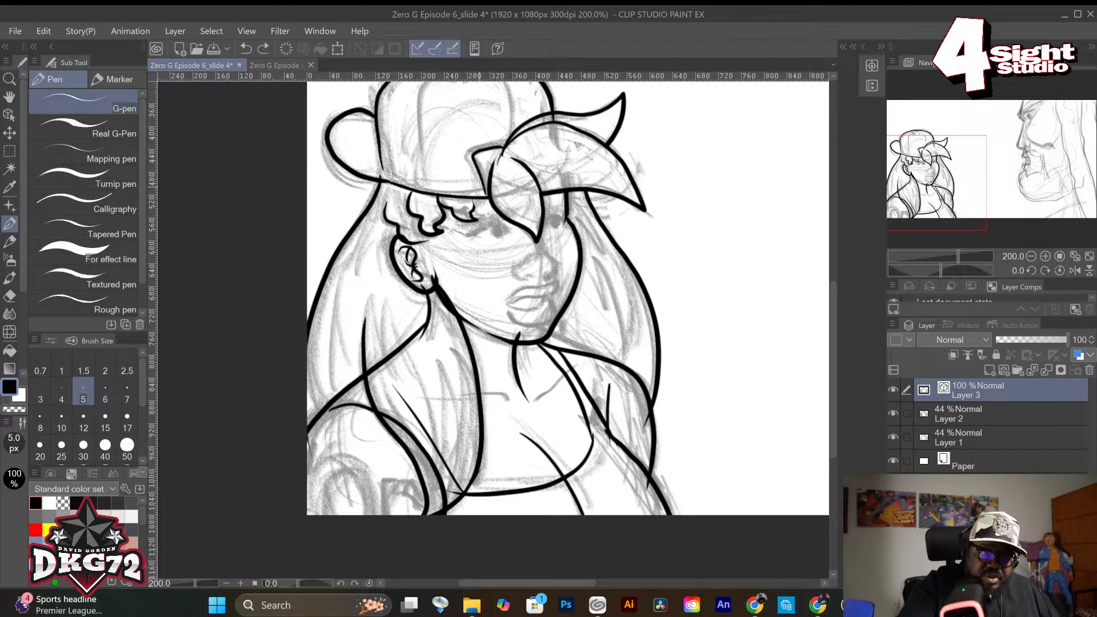
mouse_move(481, 194)
left_mouse_down()
mouse_move(465, 150)
mouse_move(505, 147)
left_mouse_up()
key("ctrl+z")
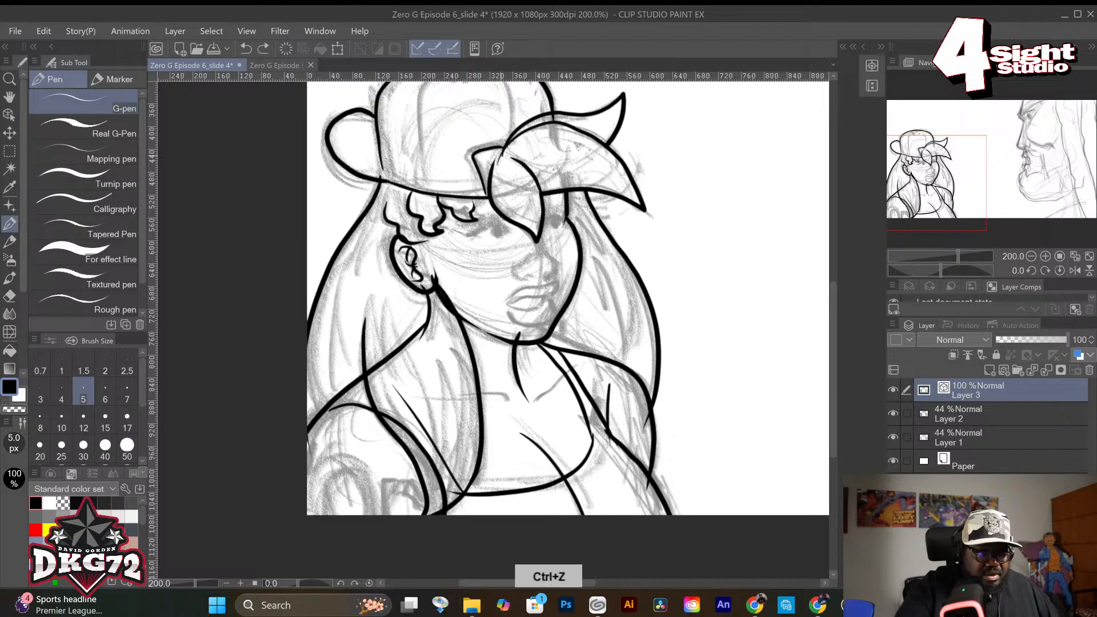
mouse_move(481, 194)
left_mouse_down()
mouse_move(465, 157)
mouse_move(507, 143)
left_mouse_up()
left_click_drag(508, 78, 512, 127)
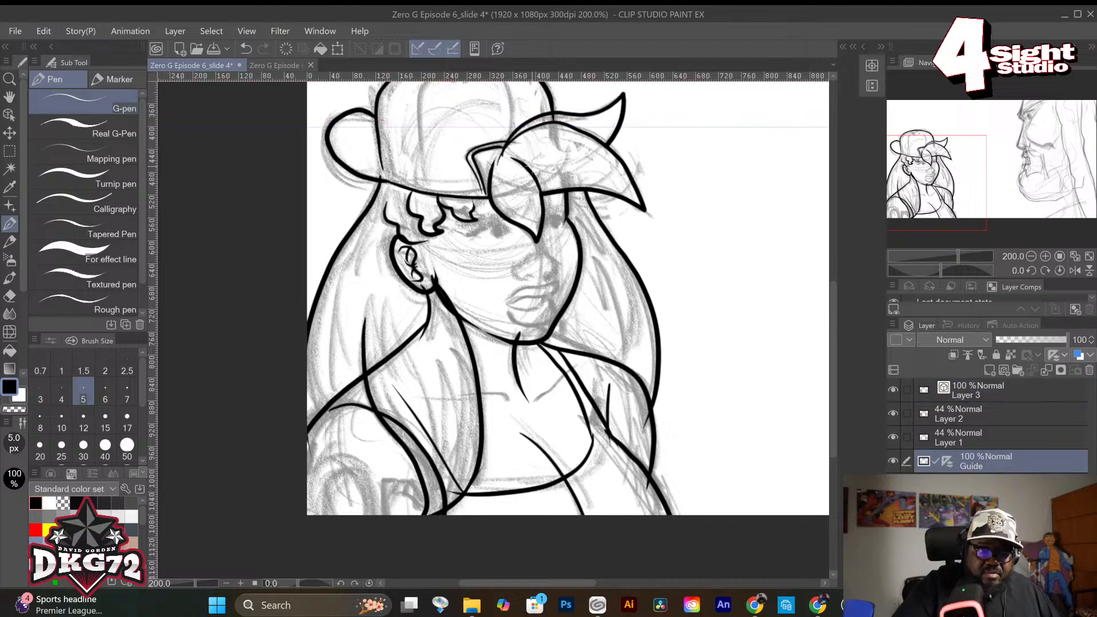
key("ctrl+z")
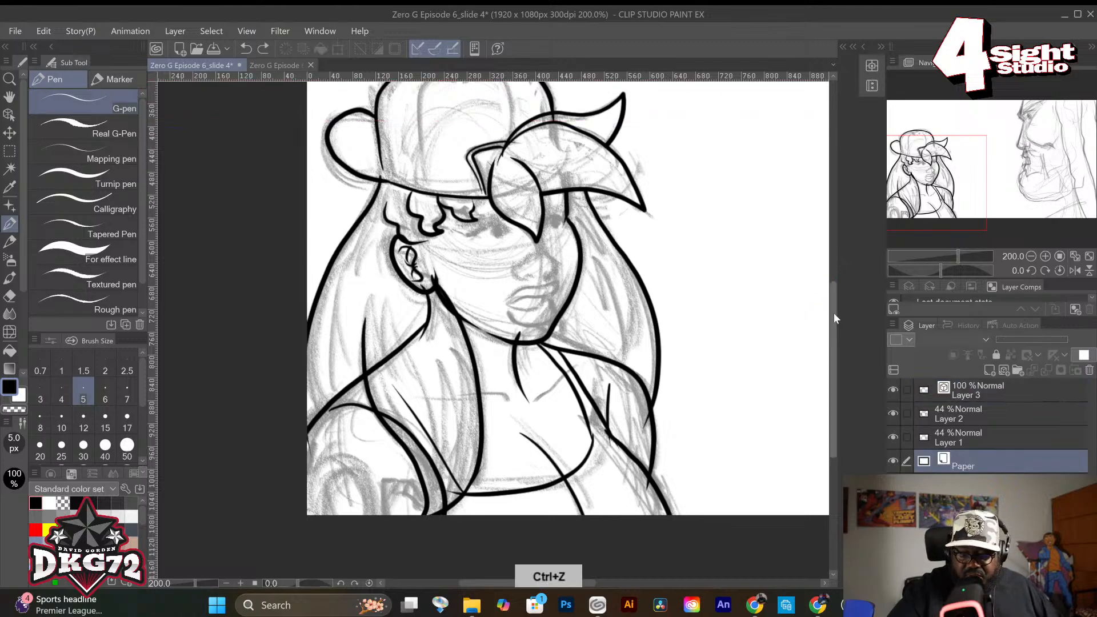
On Layer 3, ink the cap's two curved panel seams at 5 px and the oval button on its crown at 10 px.
left_click_drag(834, 313, 836, 257)
left_click(979, 392)
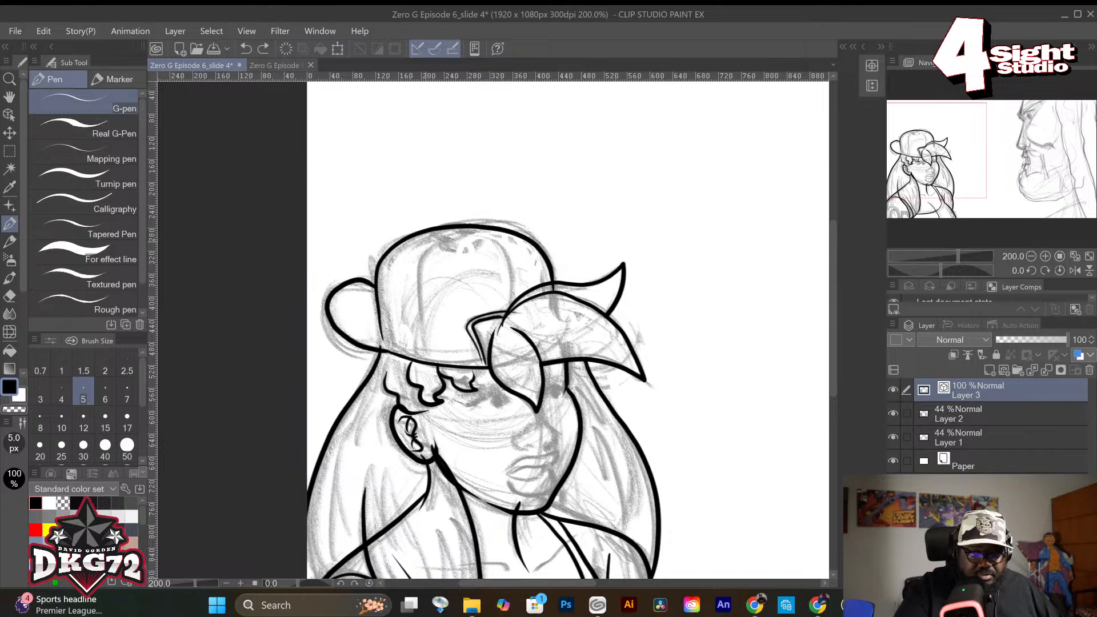
mouse_move(432, 242)
left_mouse_down()
mouse_move(412, 285)
mouse_move(420, 356)
left_mouse_up()
mouse_move(485, 237)
left_mouse_down()
mouse_move(507, 244)
mouse_move(518, 276)
left_mouse_up()
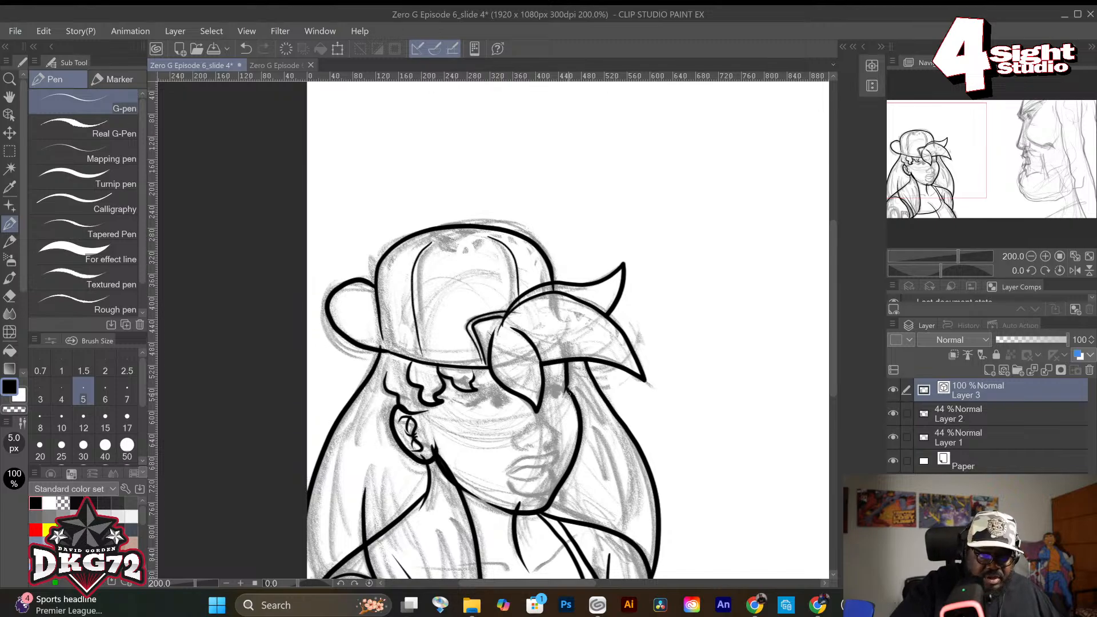
left_click(62, 423)
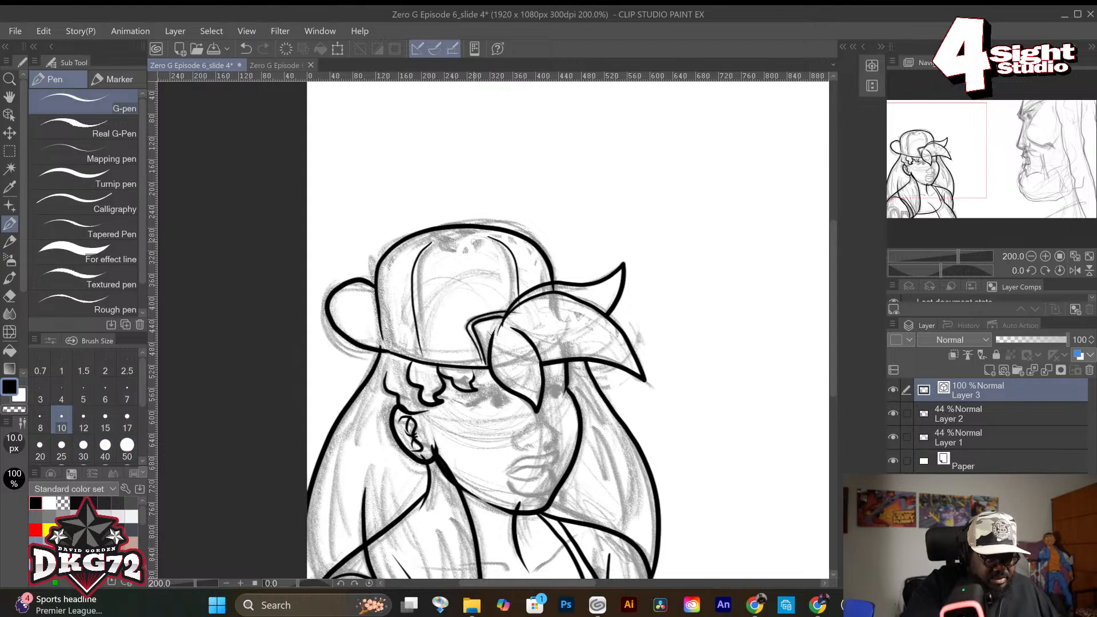
mouse_move(452, 240)
left_mouse_down()
mouse_move(436, 231)
mouse_move(470, 227)
mouse_move(449, 242)
mouse_move(439, 236)
mouse_move(462, 229)
left_mouse_up()
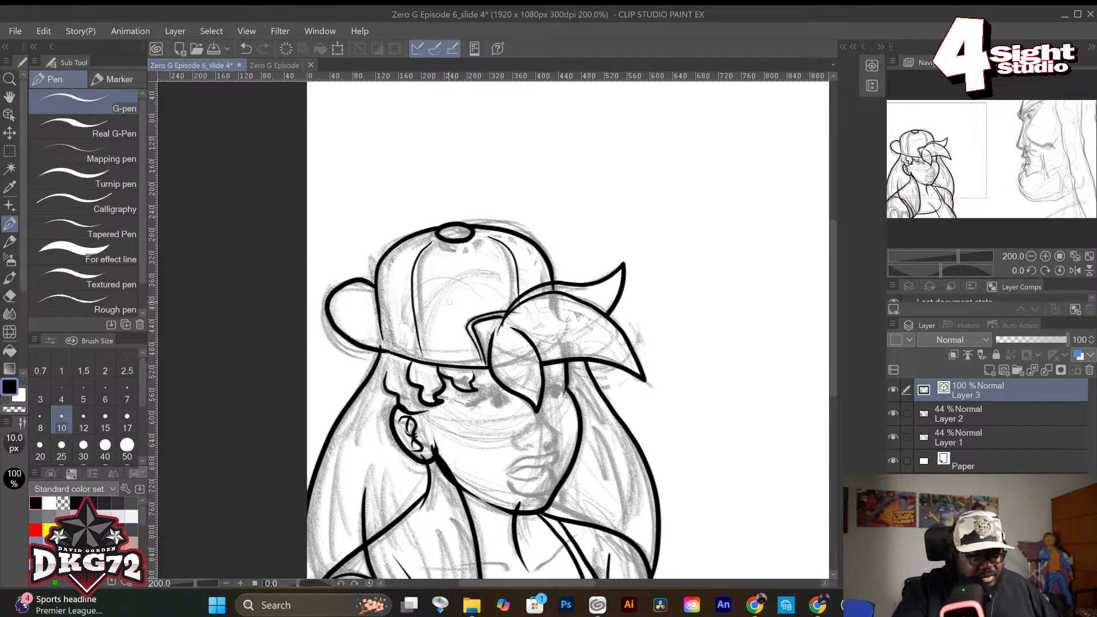
Replace the cap's back brim with a larger rounded outline, and add 5 px crease lines on the brim and lower crown.
left_click_drag(365, 363, 355, 239)
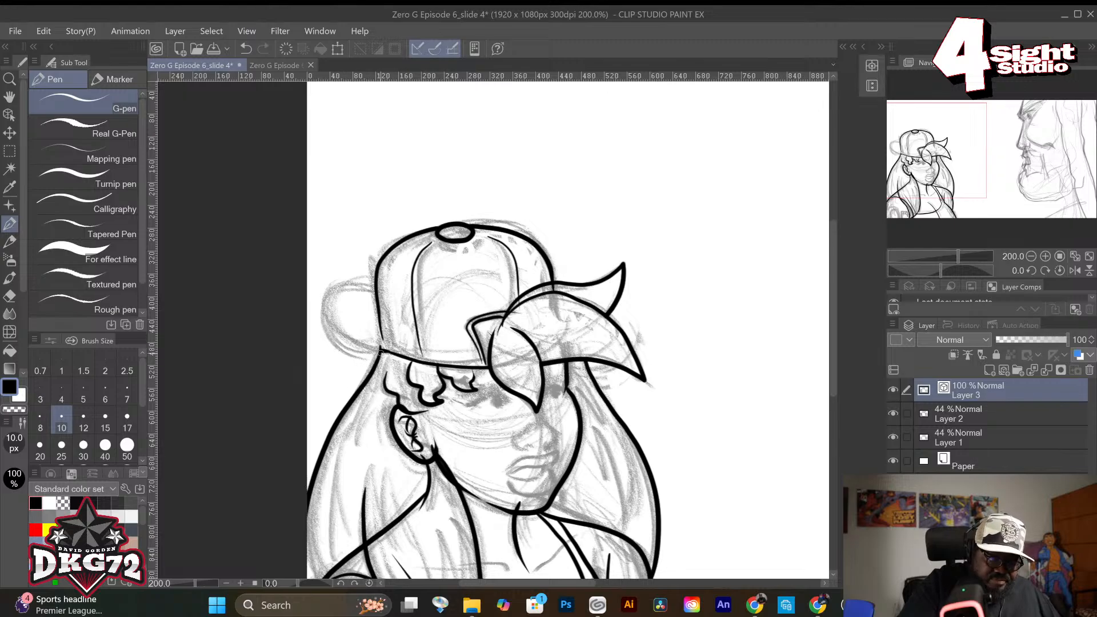
mouse_move(380, 355)
left_mouse_down()
mouse_move(325, 352)
mouse_move(302, 314)
mouse_move(308, 284)
mouse_move(328, 270)
mouse_move(375, 279)
left_mouse_up()
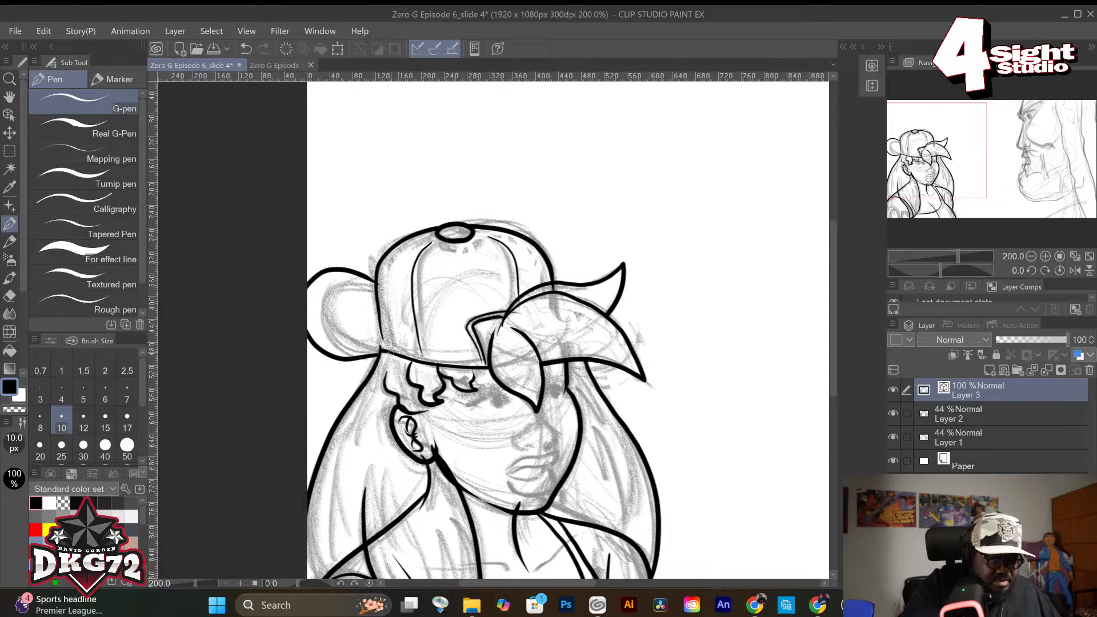
left_click(84, 398)
mouse_move(334, 289)
left_mouse_down()
mouse_move(357, 303)
mouse_move(351, 278)
mouse_move(372, 319)
mouse_move(436, 323)
mouse_move(419, 351)
left_mouse_up()
left_click_drag(447, 335, 426, 353)
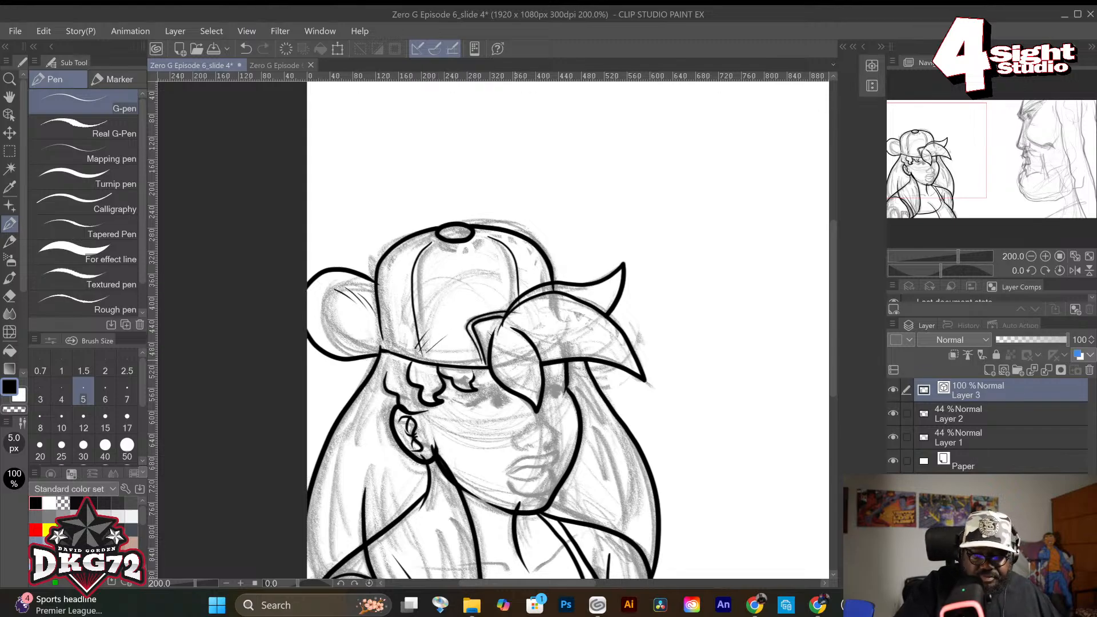
With an 8 px brush, ink jagged inner strand lines in the bangs sweeping out of the cap's opening.
left_click(40, 421)
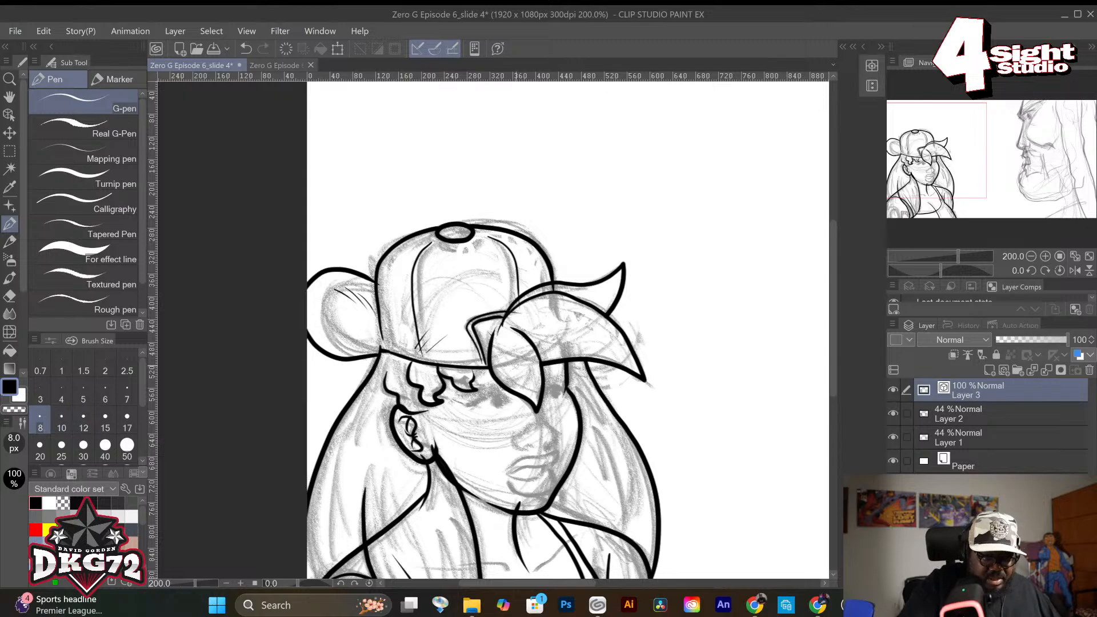
left_click_drag(502, 323, 537, 407)
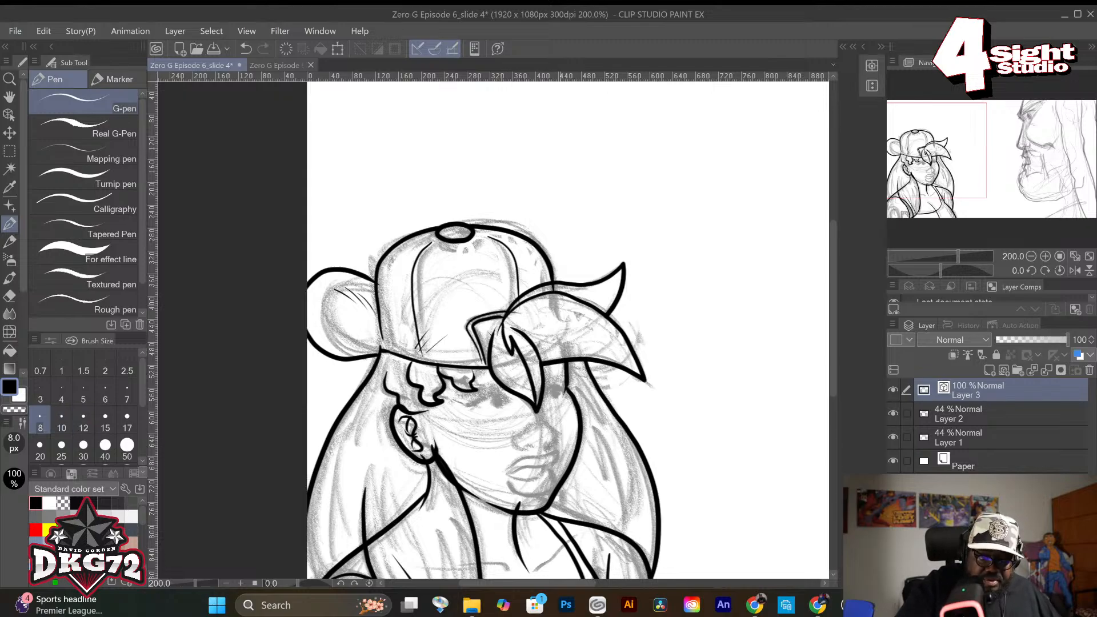
mouse_move(509, 320)
left_mouse_down()
mouse_move(583, 329)
mouse_move(638, 374)
left_mouse_up()
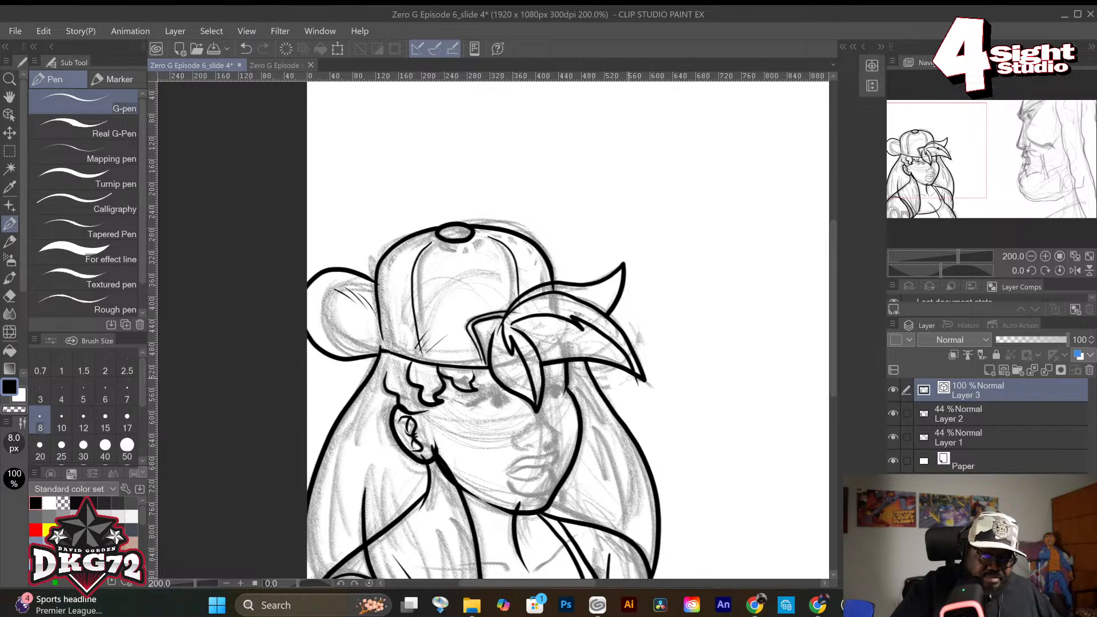
key("ctrl+z")
mouse_move(513, 327)
left_mouse_down()
mouse_move(576, 321)
mouse_move(646, 380)
left_mouse_up()
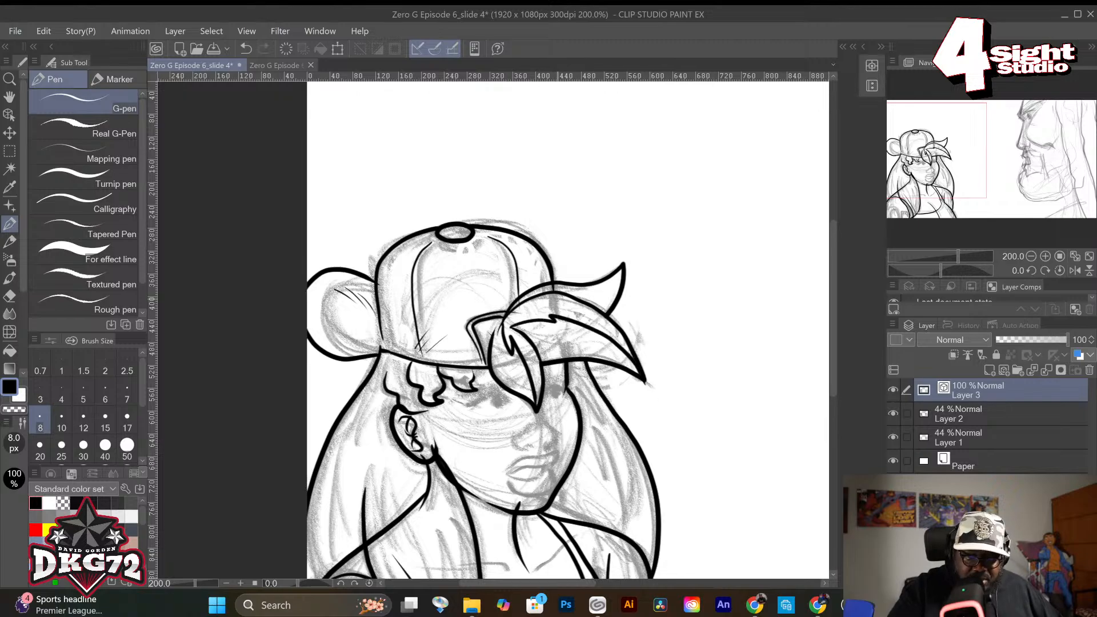
mouse_move(519, 304)
left_mouse_down()
mouse_move(602, 287)
mouse_move(625, 263)
left_mouse_up()
Ink pointed strands at the top of the near hair lock, and erase the arm, strap and neckline lines crossing its lower part.
scroll(832, 323, "down", 3)
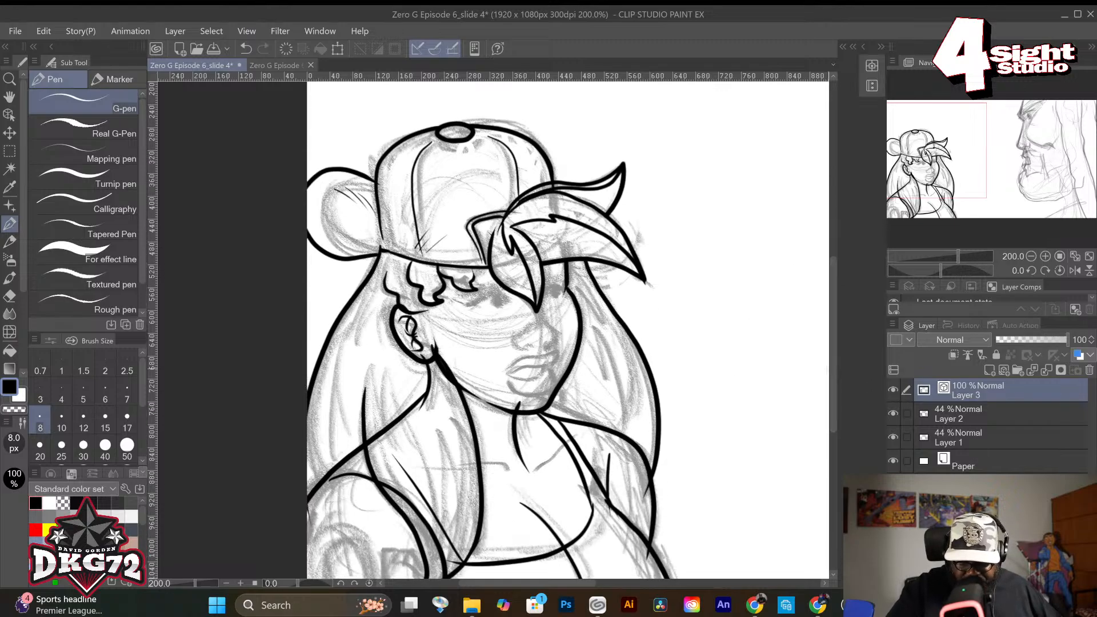
mouse_move(365, 399)
left_mouse_down()
mouse_move(372, 357)
mouse_move(394, 445)
mouse_move(405, 413)
mouse_move(422, 457)
left_mouse_up()
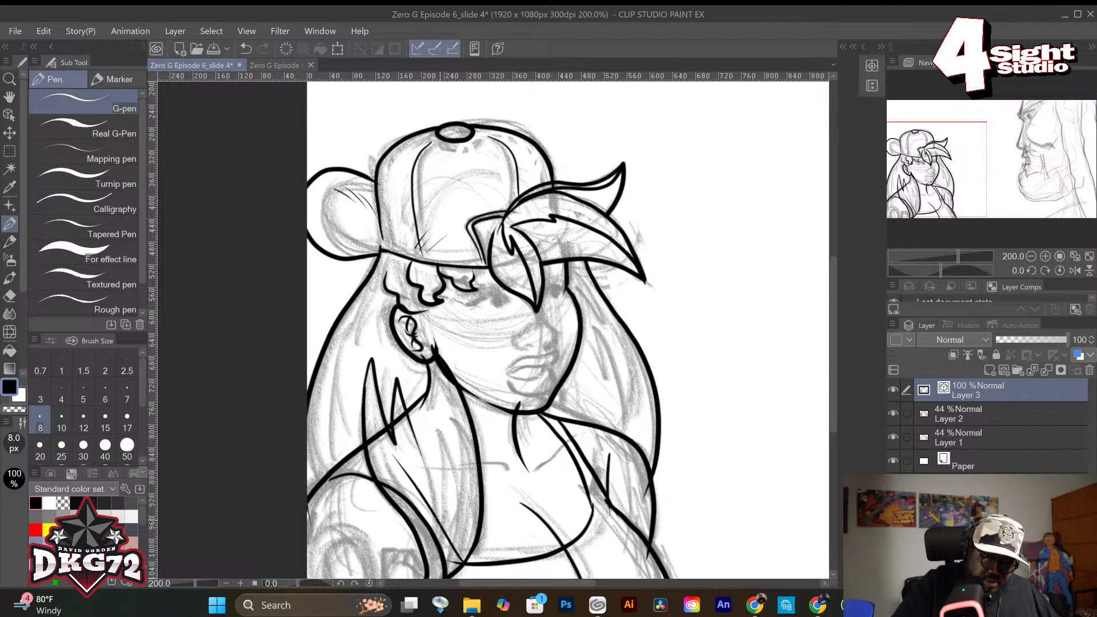
key("e")
mouse_move(439, 536)
left_mouse_down()
mouse_move(460, 515)
mouse_move(430, 508)
left_mouse_up()
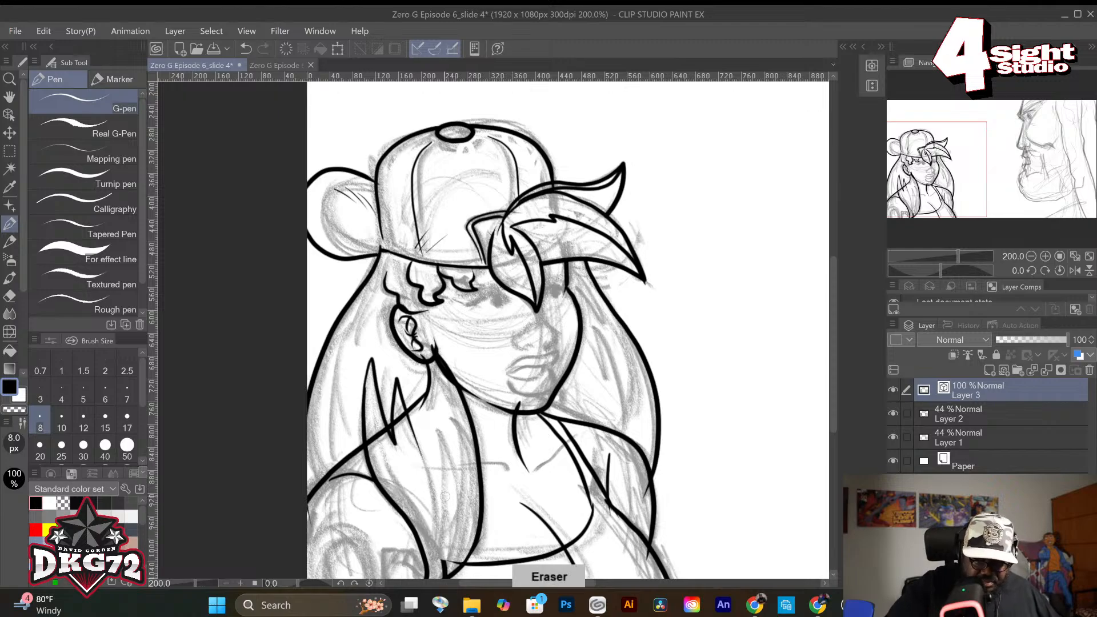
key("e")
left_click_drag(834, 361, 834, 409)
left_click_drag(444, 436, 460, 424)
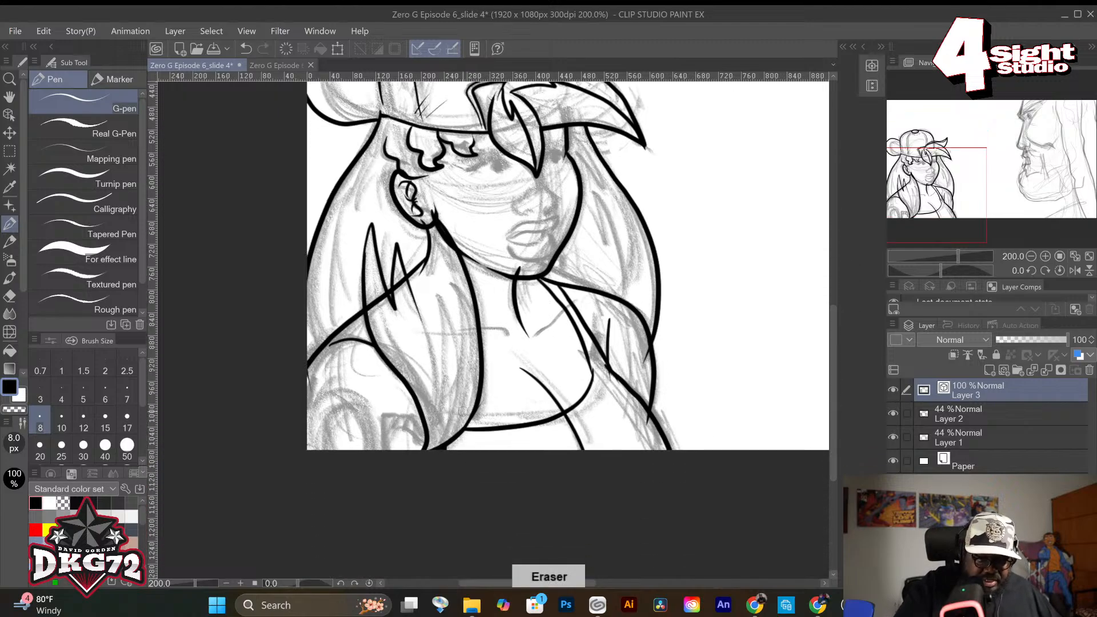
Erase the pointed strands, shoulder line and neck line at the top of the near hair lock.
key("e")
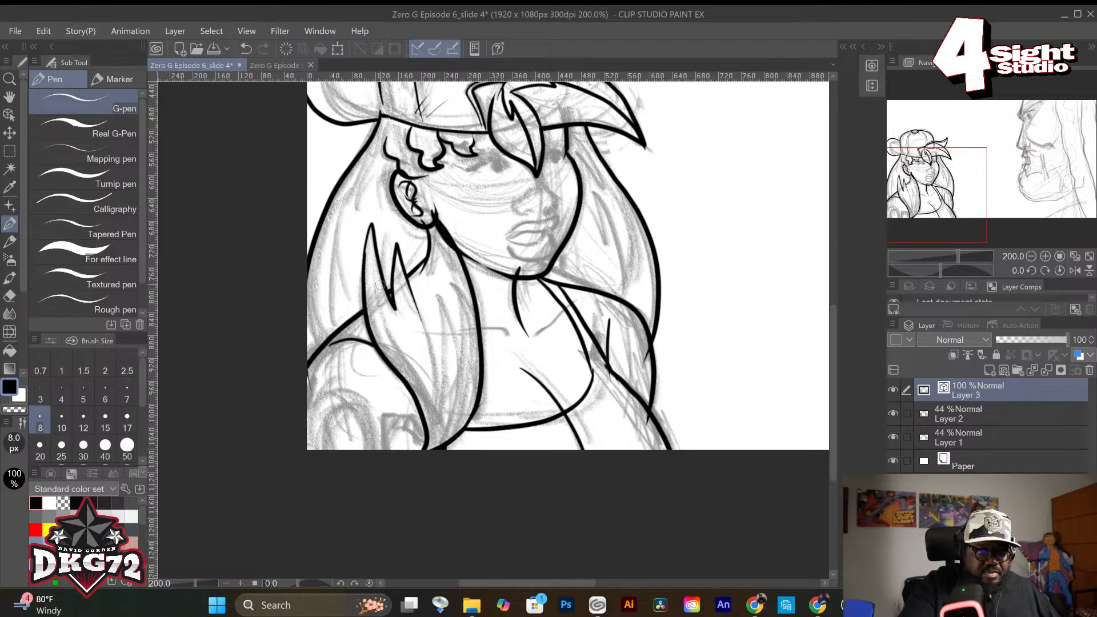
key("e")
mouse_move(391, 292)
left_mouse_down()
mouse_move(399, 308)
mouse_move(400, 260)
mouse_move(385, 270)
mouse_move(381, 260)
mouse_move(424, 324)
left_mouse_up()
left_click_drag(423, 256, 408, 278)
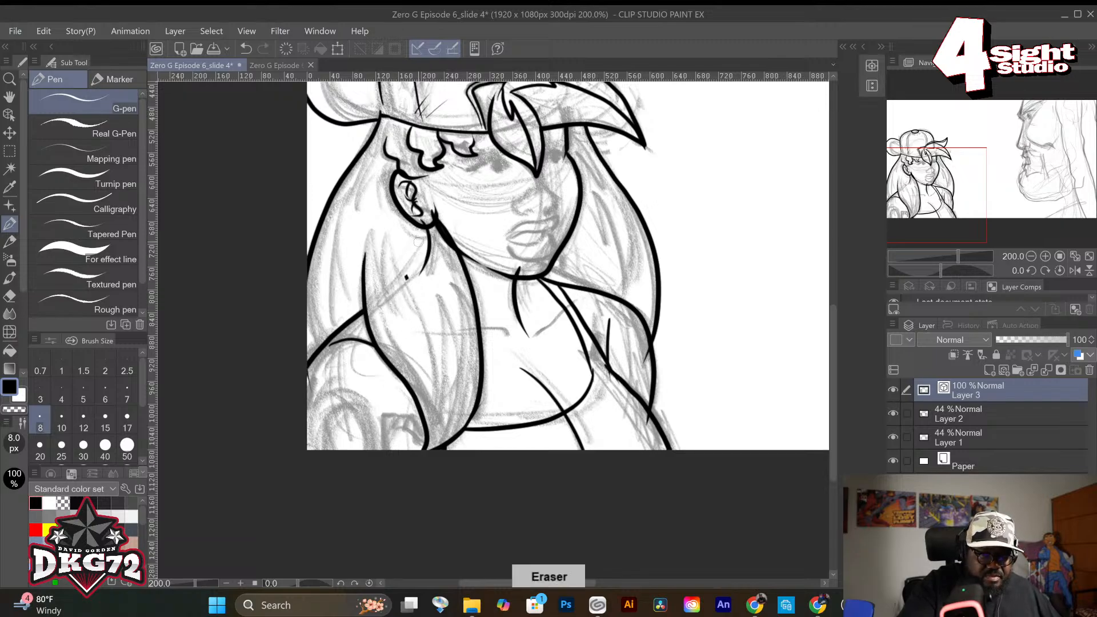
left_click_drag(439, 231, 423, 269)
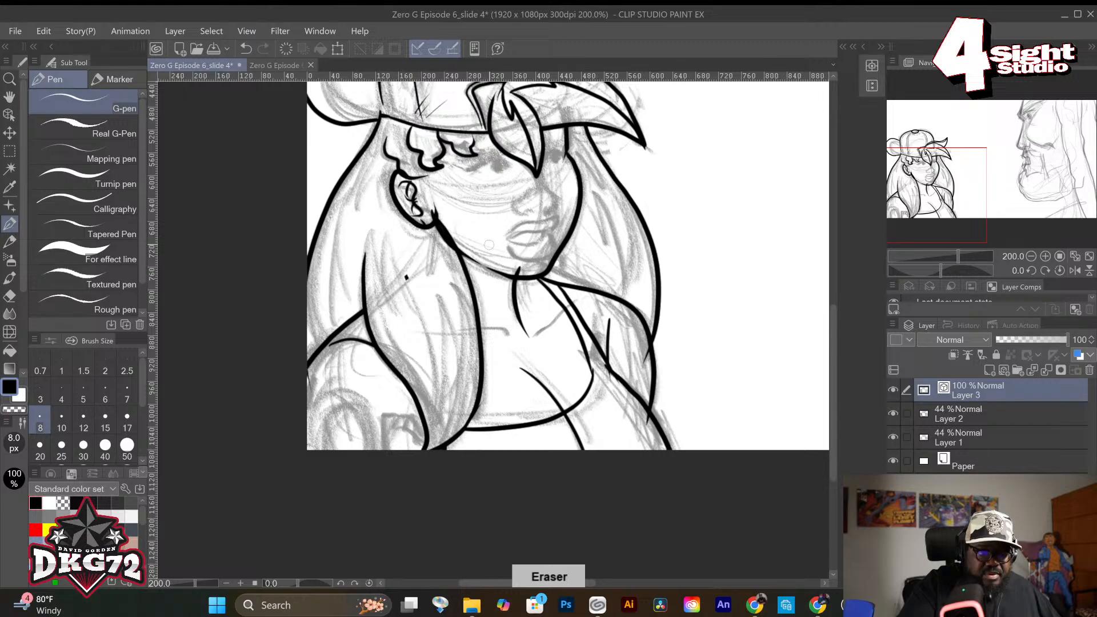
Clean up the junction below the ear, the stray dot in the hair and the neck line's overlap into the chin.
left_click_drag(438, 226, 452, 235)
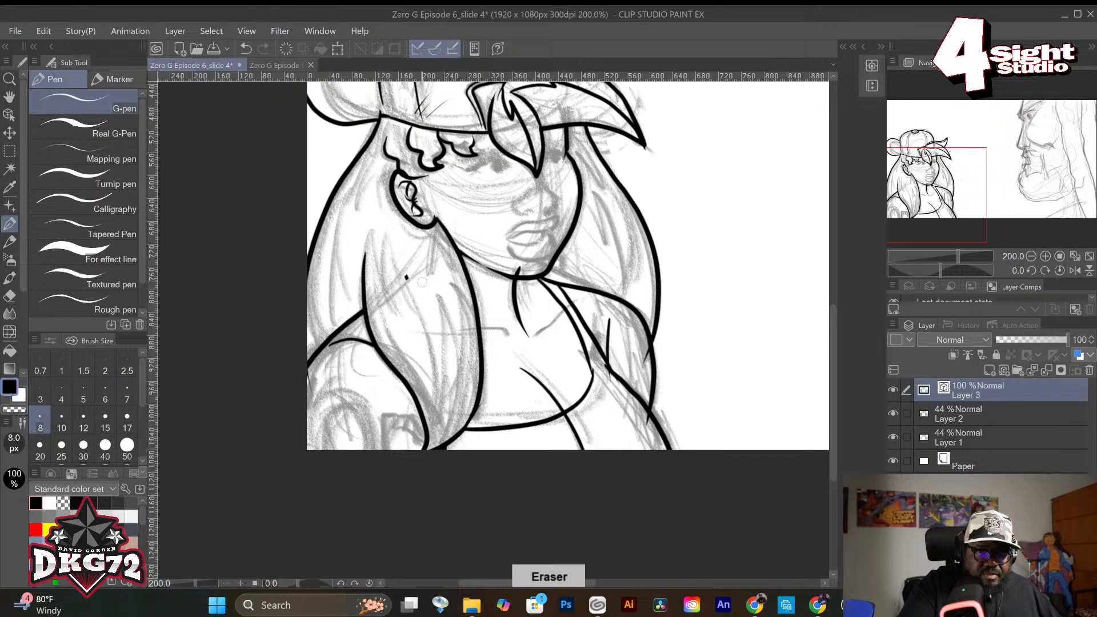
left_click_drag(420, 278, 408, 281)
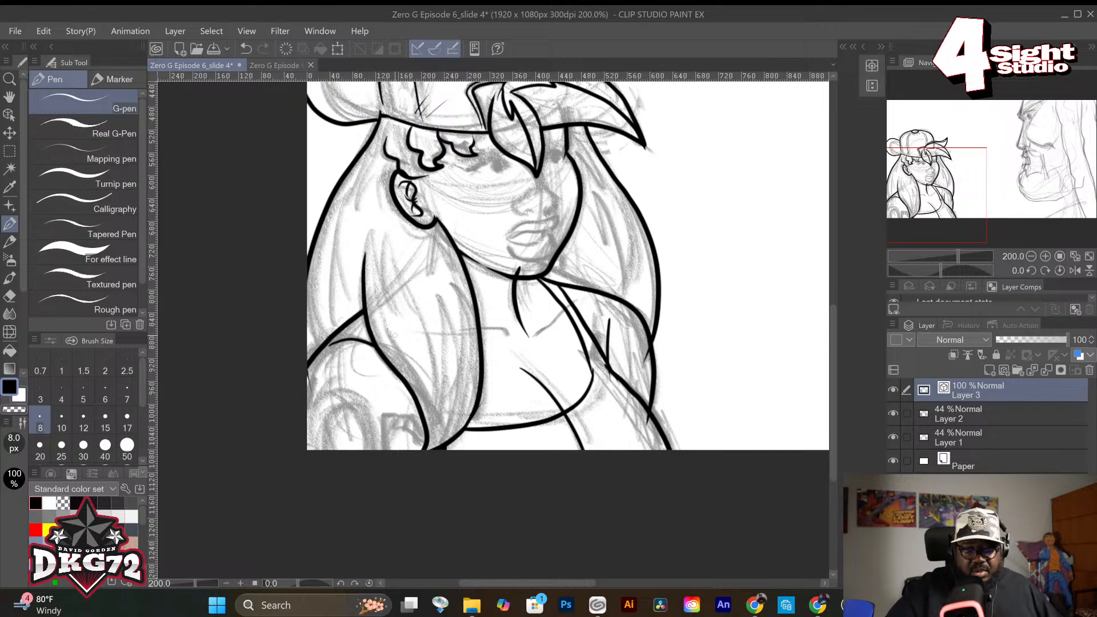
key("e")
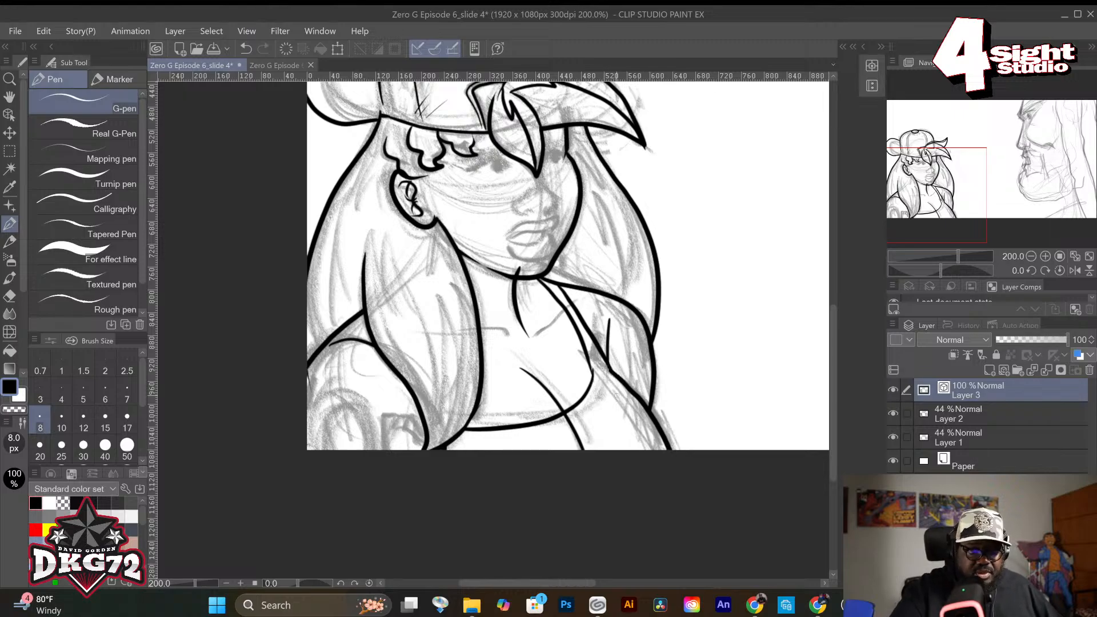
left_click_drag(520, 267, 519, 272)
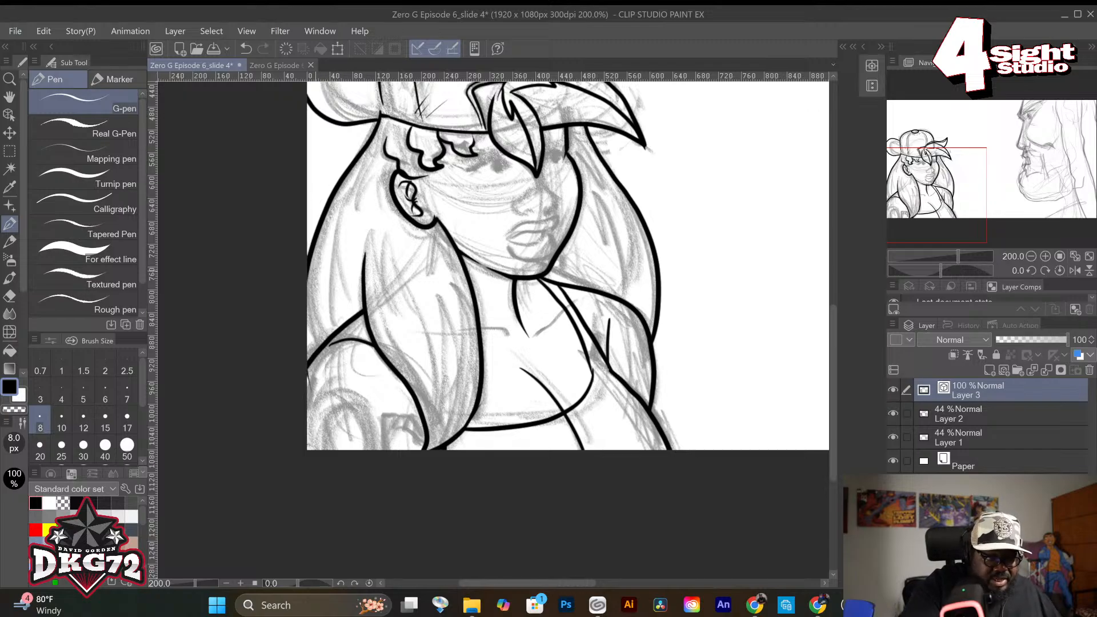
Ink jagged strands along the outer near-side hair, and add inner detail lines to the curls beneath the cap.
mouse_move(314, 264)
left_mouse_down()
mouse_move(329, 259)
mouse_move(354, 196)
mouse_move(360, 312)
left_mouse_up()
left_click_drag(384, 126, 431, 175)
key("ctrl+z")
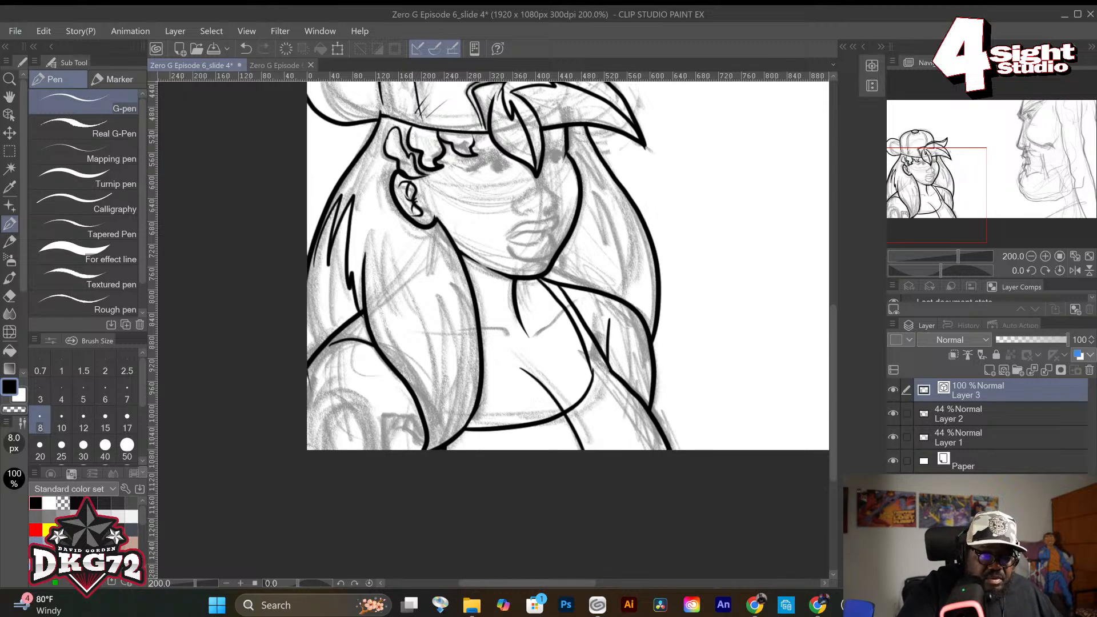
mouse_move(422, 129)
left_mouse_down()
mouse_move(439, 168)
mouse_move(470, 152)
left_mouse_up()
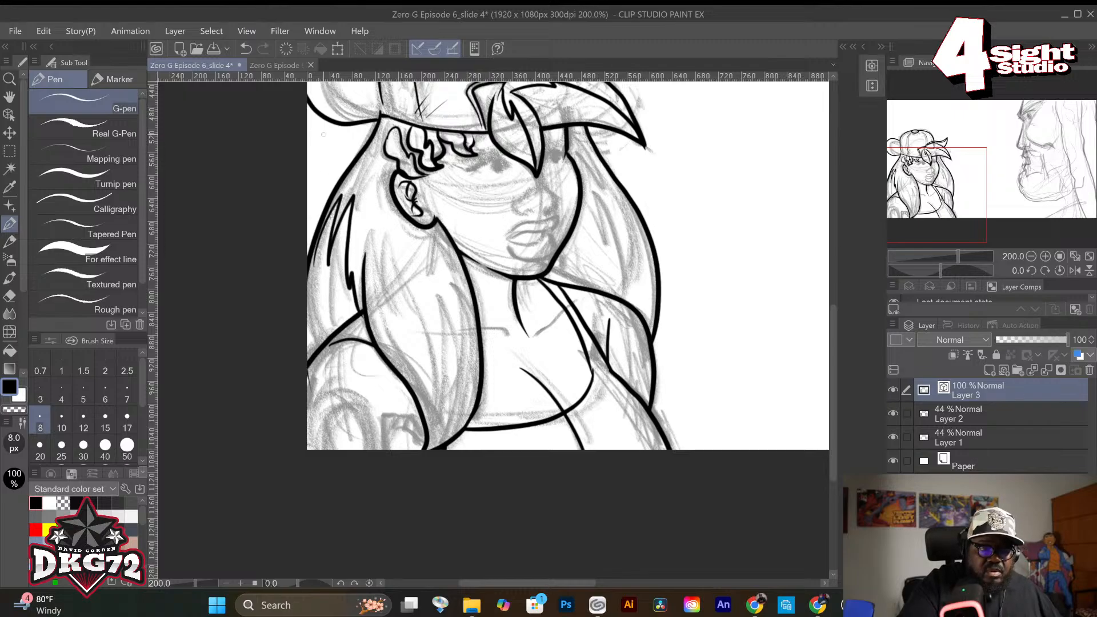
mouse_move(359, 195)
left_mouse_down()
mouse_move(426, 322)
mouse_move(435, 379)
mouse_move(436, 424)
left_mouse_up()
key("ctrl+z")
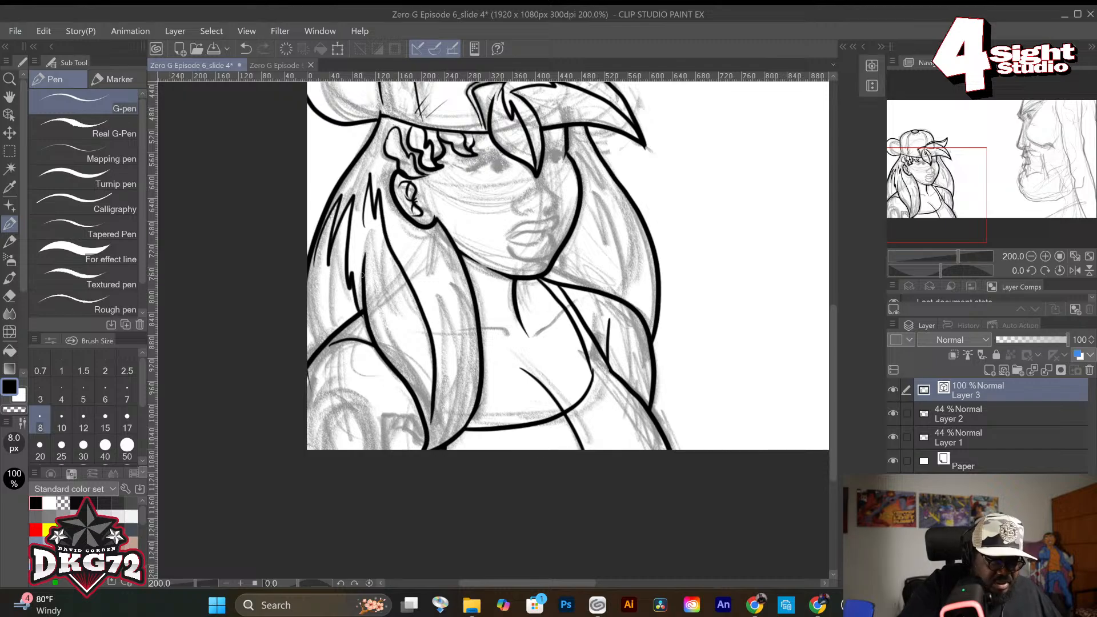
key("ctrl+z")
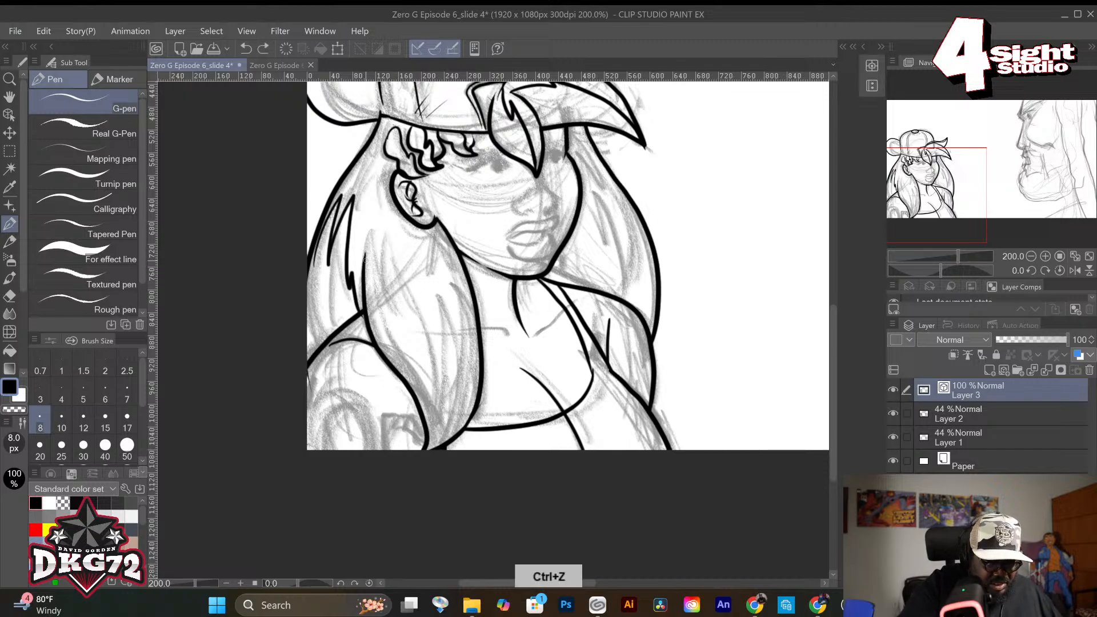
Ink pointed strands and a long dividing line down the near hair lock, with jagged fine strands along its inner edge.
mouse_move(366, 261)
left_mouse_down()
mouse_move(372, 221)
mouse_move(378, 271)
mouse_move(387, 233)
mouse_move(432, 342)
mouse_move(438, 427)
mouse_move(428, 450)
left_mouse_up()
mouse_move(445, 391)
left_mouse_down()
mouse_move(443, 293)
mouse_move(461, 344)
mouse_move(453, 285)
mouse_move(468, 343)
mouse_move(446, 416)
mouse_move(455, 378)
mouse_move(466, 432)
left_mouse_up()
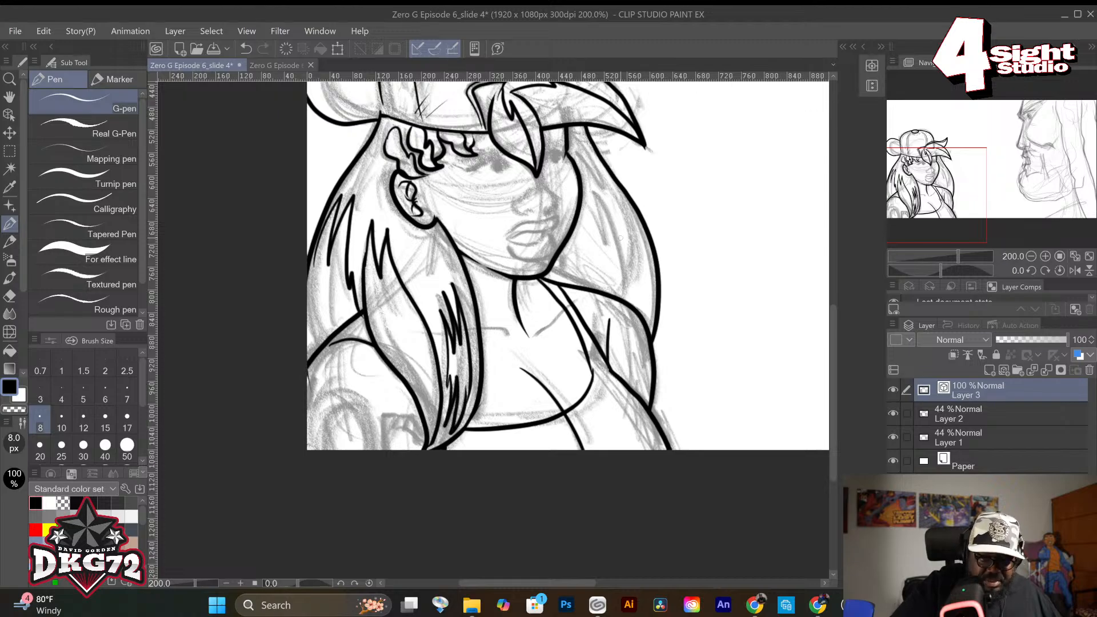
Ink jagged strands through the far-side hair beside the jaw, and add short jagged strands beneath the cap on the near side.
mouse_move(572, 252)
left_mouse_down()
mouse_move(577, 231)
mouse_move(596, 227)
mouse_move(596, 198)
mouse_move(606, 236)
left_mouse_up()
mouse_move(560, 278)
left_mouse_down()
mouse_move(619, 242)
mouse_move(636, 307)
left_mouse_up()
left_click_drag(583, 162, 628, 235)
mouse_move(578, 134)
left_mouse_down()
mouse_move(600, 167)
mouse_move(586, 173)
left_mouse_up()
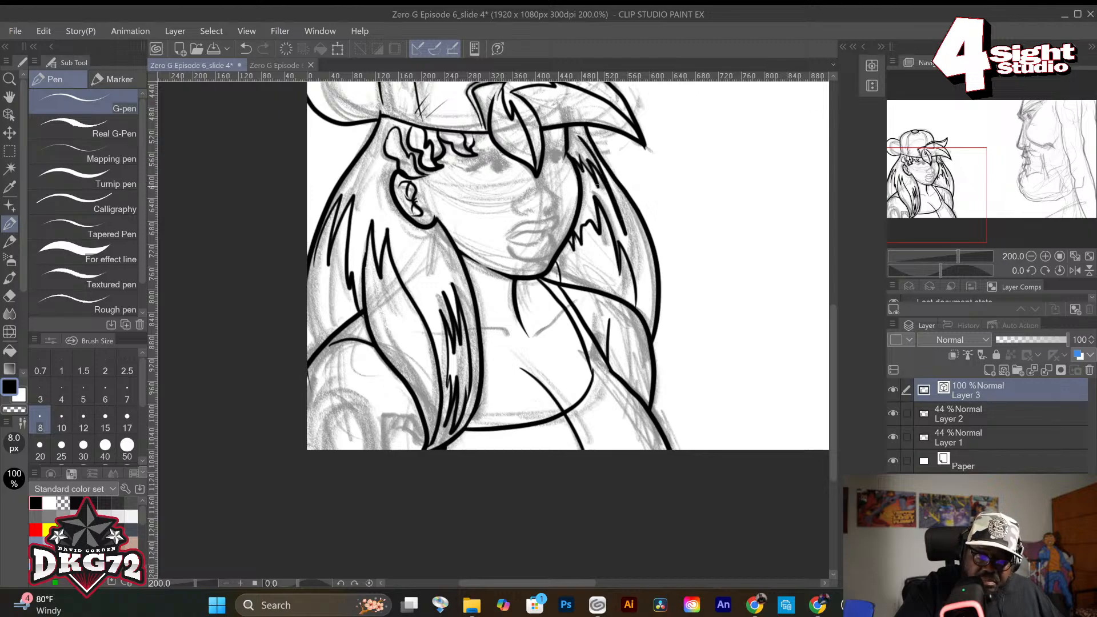
left_click_drag(379, 134, 369, 204)
left_click_drag(382, 152, 374, 187)
left_click_drag(386, 125, 382, 166)
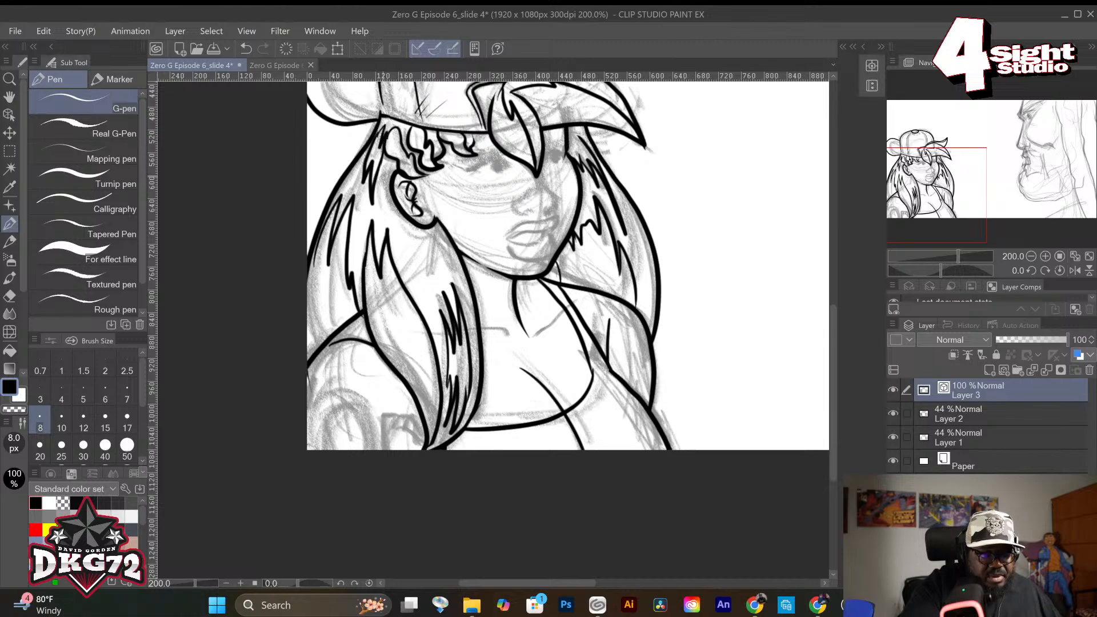
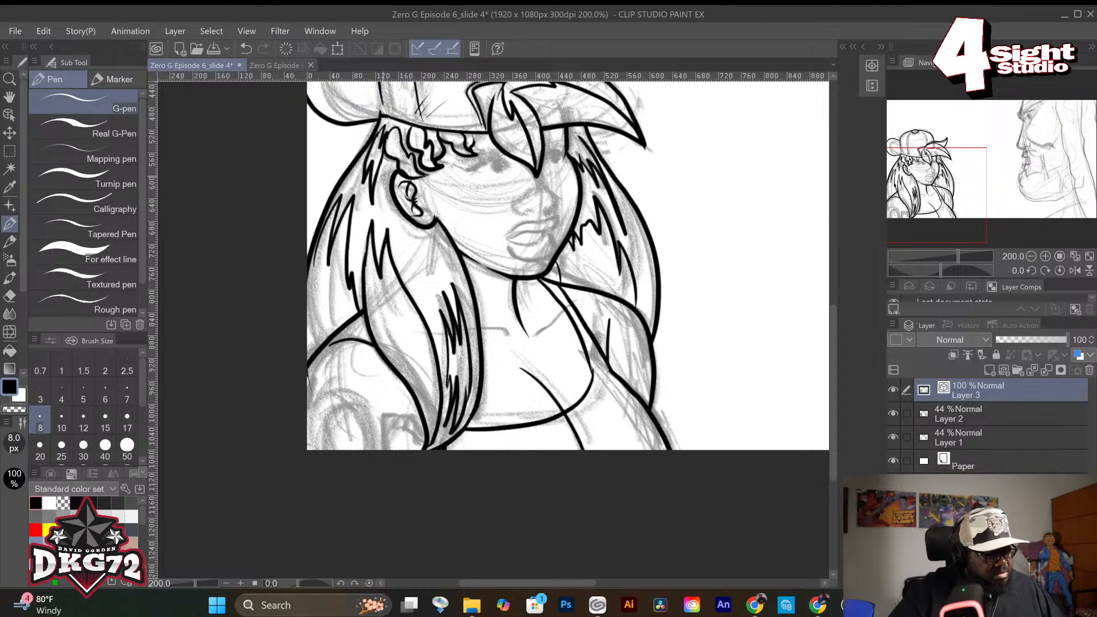
Ink the curved upper eyelid lines of both eyes with the G-pen at size 8.
left_click(111, 390)
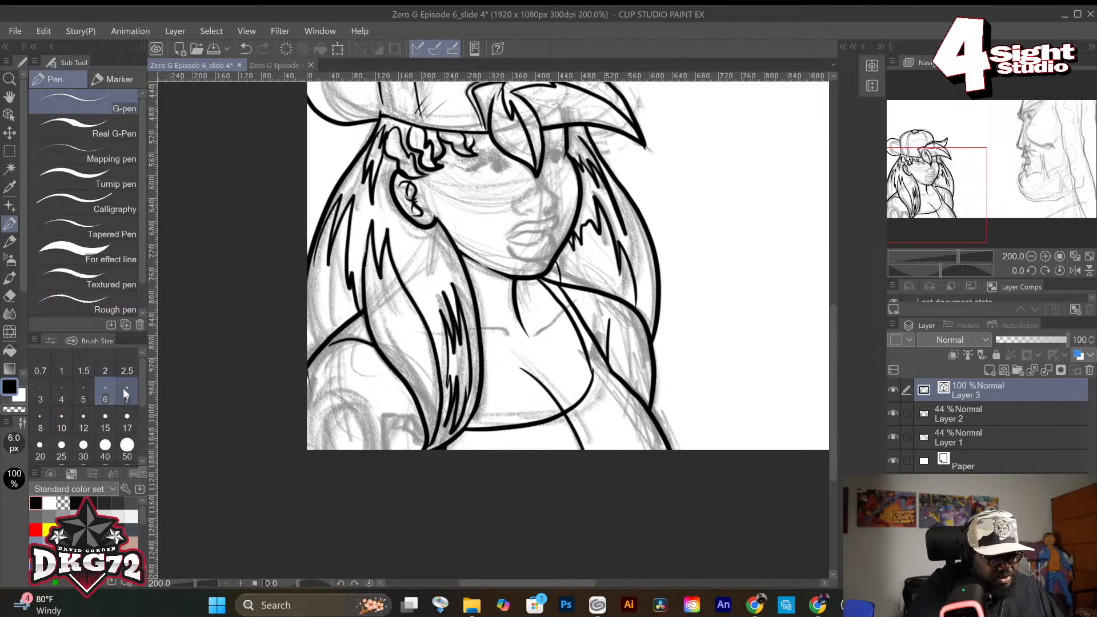
scroll(816, 328, "down", 2)
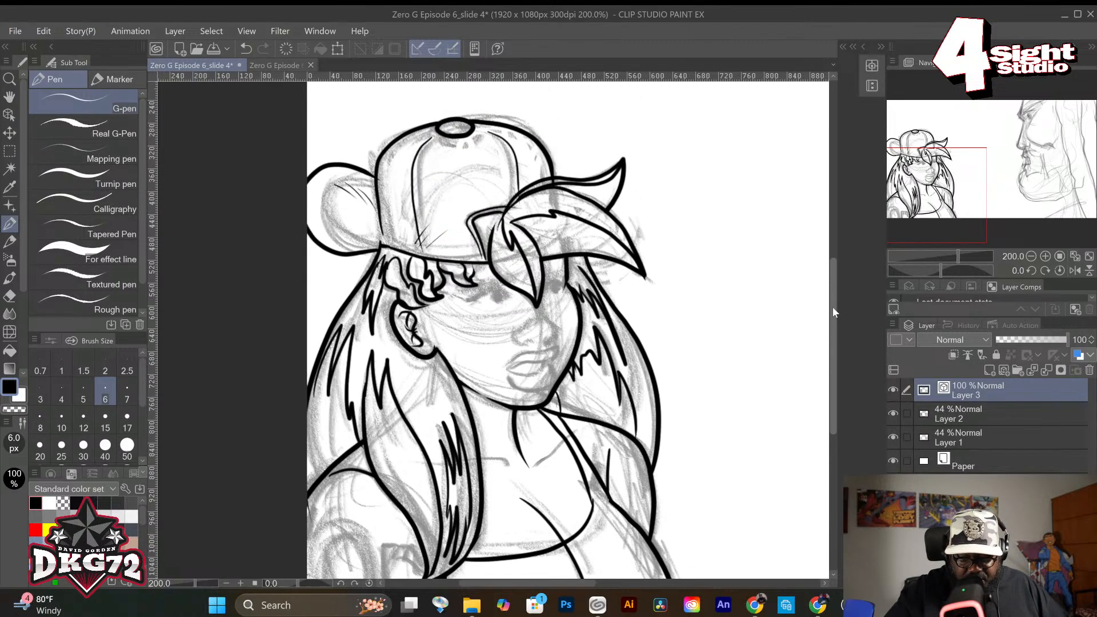
scroll(817, 329, "up", 1)
scroll(781, 340, "up", 2)
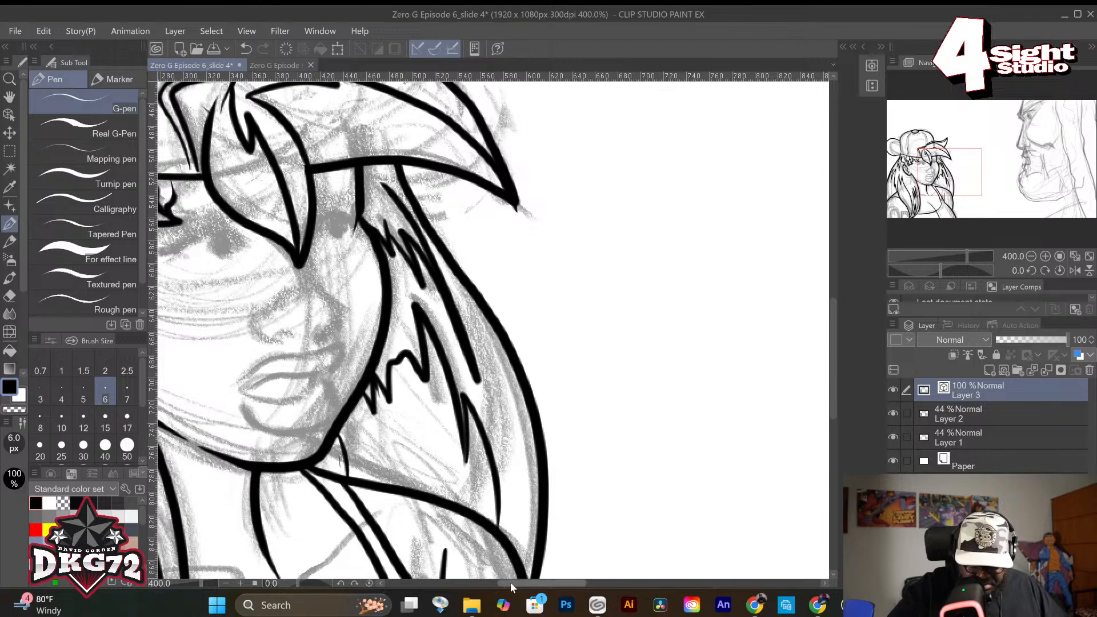
left_click_drag(510, 582, 475, 582)
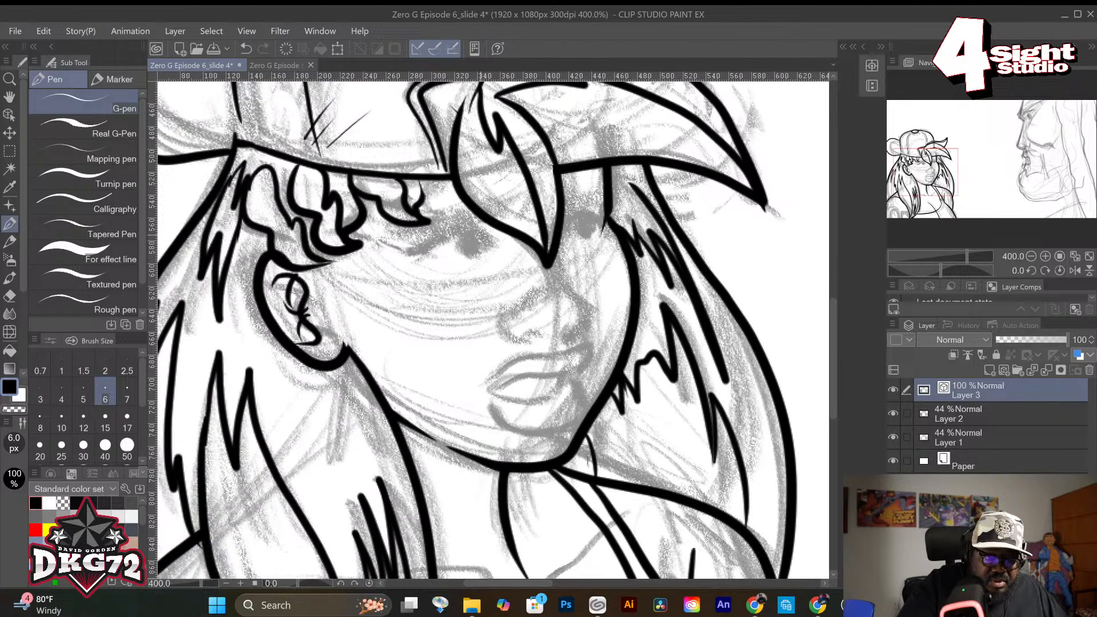
left_click_drag(485, 238, 403, 251)
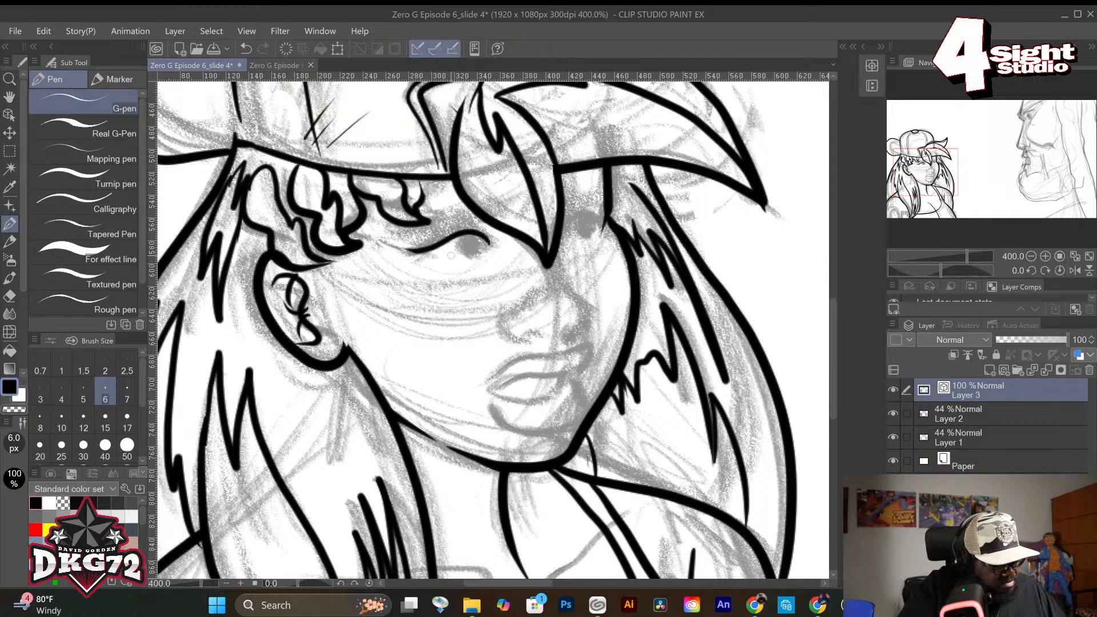
key("ctrl+z")
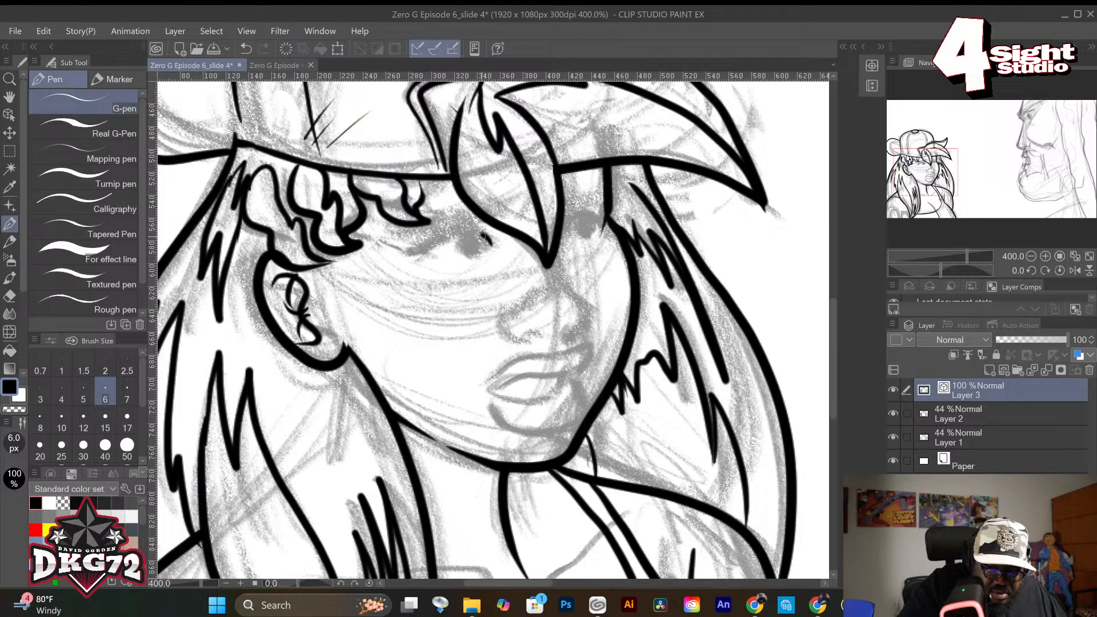
left_click(40, 421)
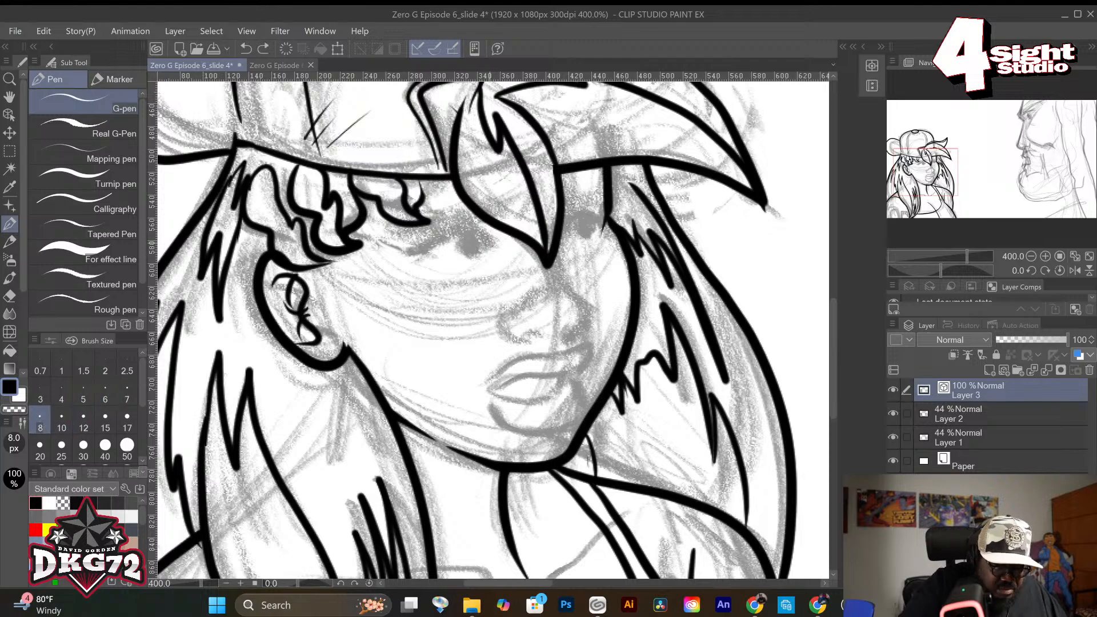
mouse_move(490, 243)
left_mouse_down()
mouse_move(466, 231)
mouse_move(400, 250)
left_mouse_up()
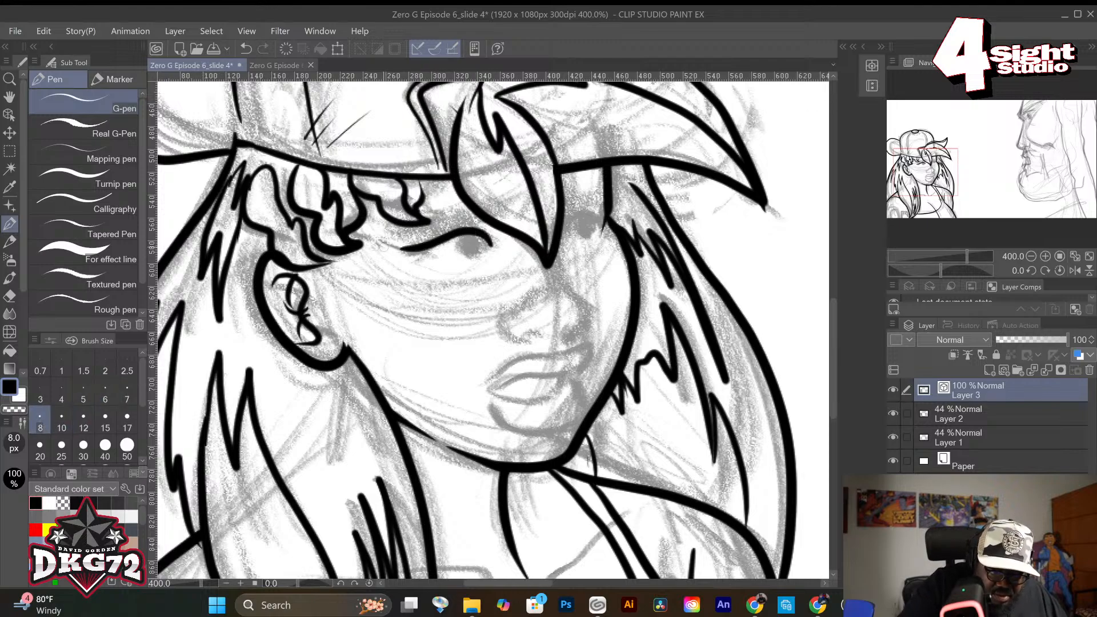
mouse_move(573, 226)
left_mouse_down()
mouse_move(598, 214)
mouse_move(604, 231)
left_mouse_up()
key("e")
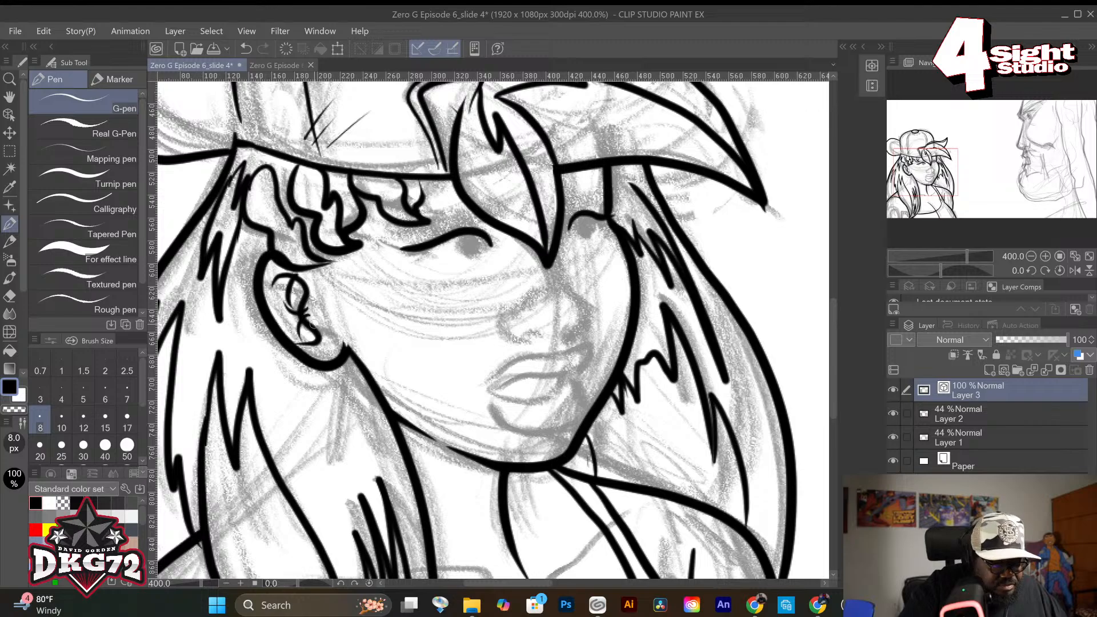
Set the pen size to 7, then ink the eyelid crease and eyebrow above each eye.
left_click(128, 394)
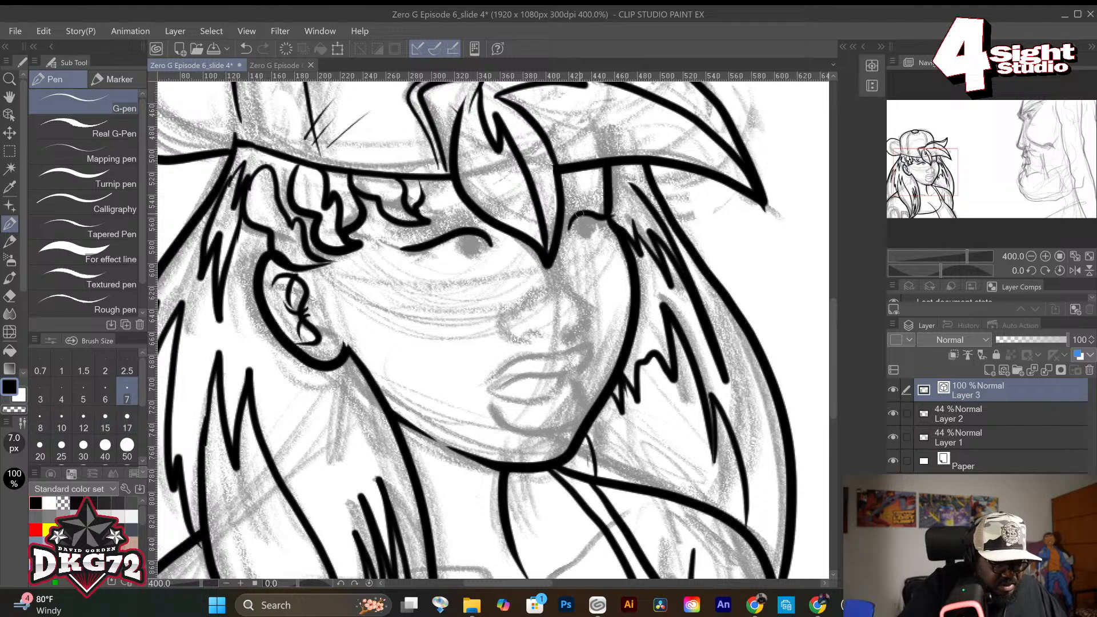
mouse_move(423, 232)
left_mouse_down()
mouse_move(463, 217)
mouse_move(480, 224)
left_mouse_up()
left_click_drag(571, 209, 599, 208)
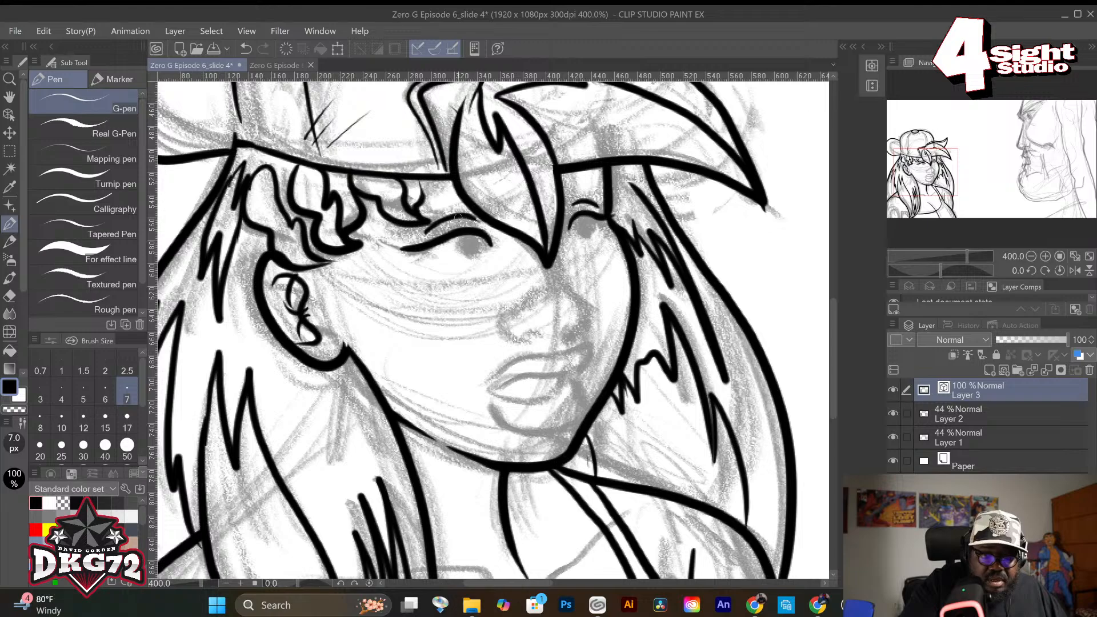
left_click_drag(461, 209, 366, 230)
left_click_drag(368, 229, 503, 197)
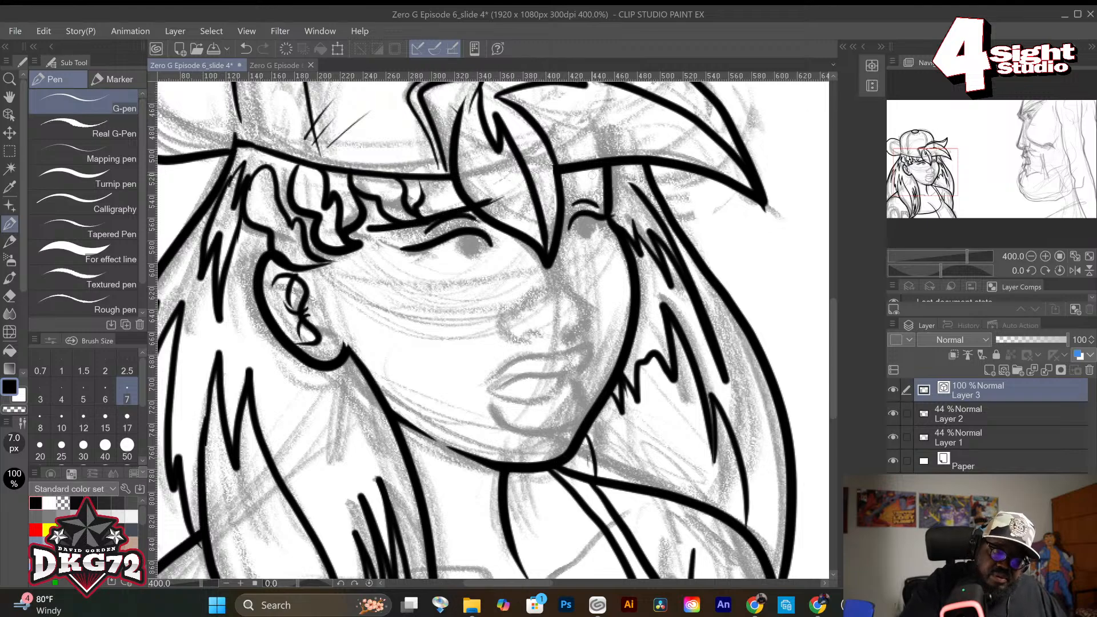
left_click_drag(596, 196, 565, 198)
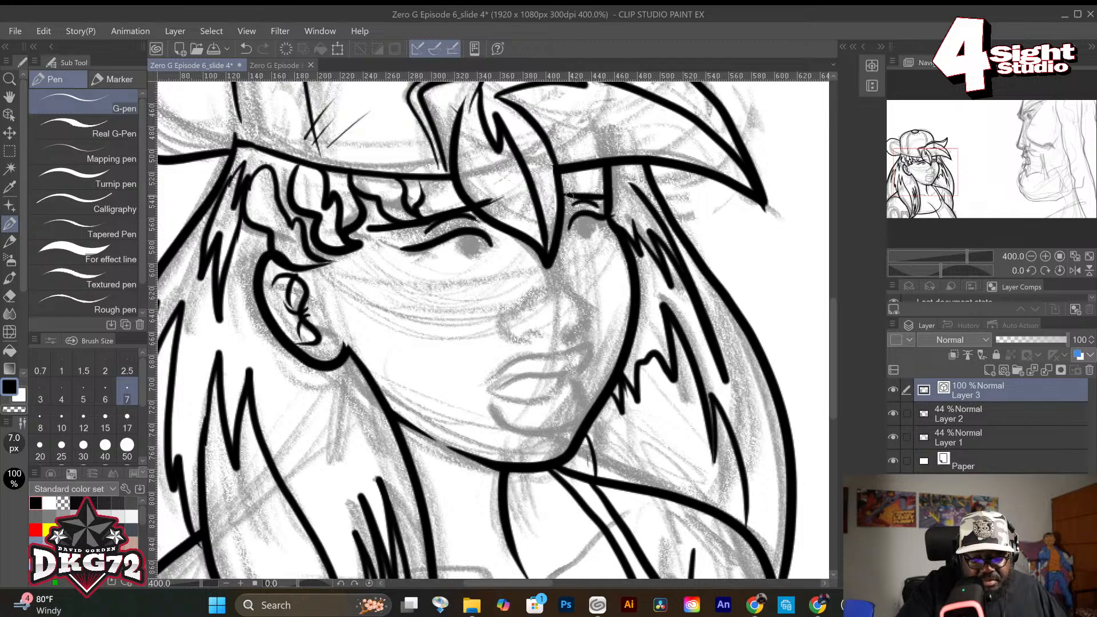
Ink the nose tip and near nostril, and fill in the round pupils of both eyes.
left_click_drag(572, 294, 584, 330)
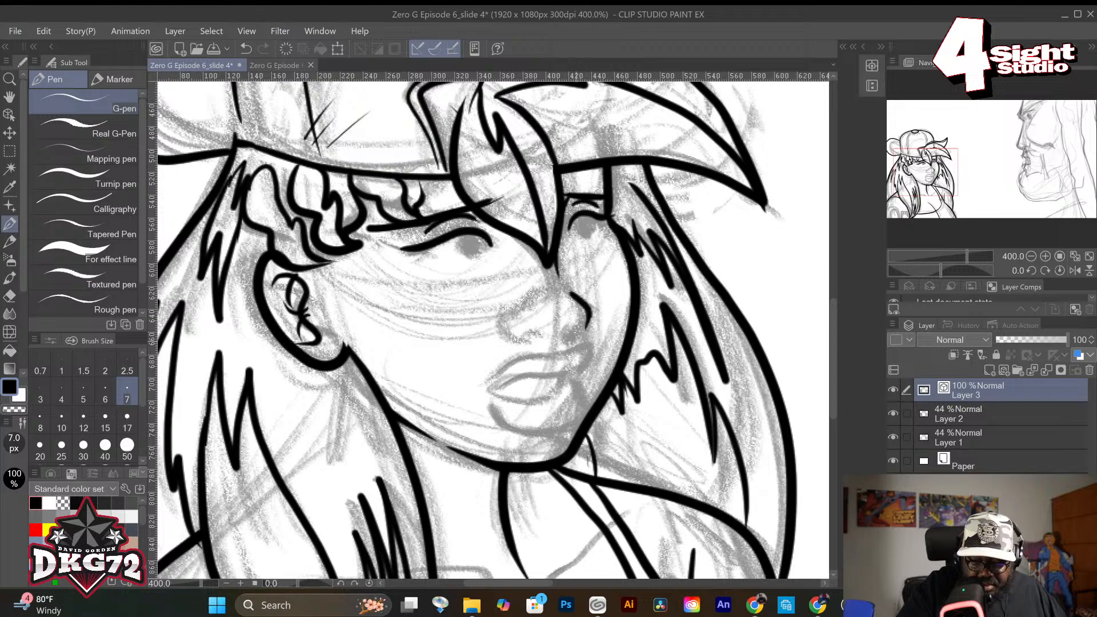
mouse_move(510, 308)
left_mouse_down()
mouse_move(507, 331)
mouse_move(534, 340)
left_mouse_up()
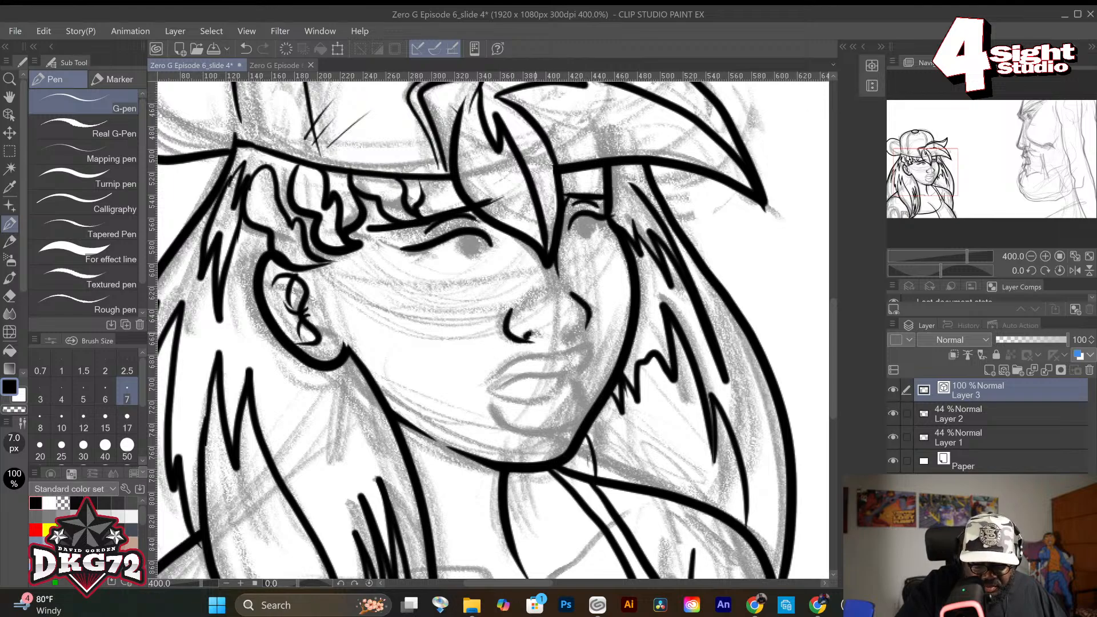
mouse_move(587, 312)
left_mouse_down()
mouse_move(573, 335)
mouse_move(590, 342)
mouse_move(577, 336)
mouse_move(589, 316)
left_mouse_up()
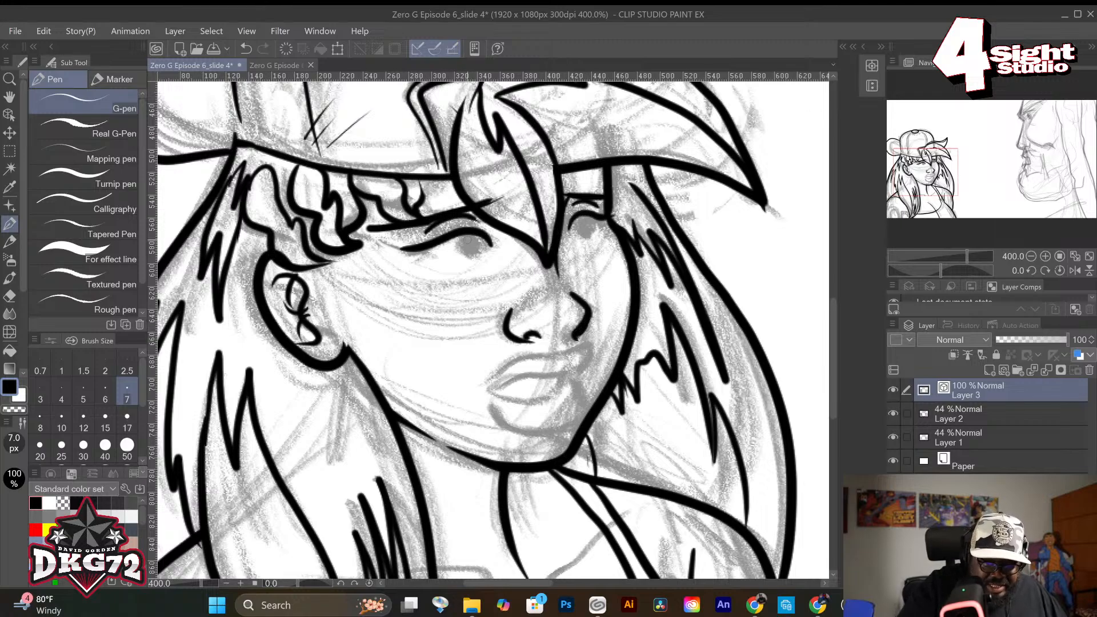
mouse_move(469, 240)
left_mouse_down()
mouse_move(467, 251)
mouse_move(473, 241)
left_mouse_up()
left_click_drag(584, 218, 586, 226)
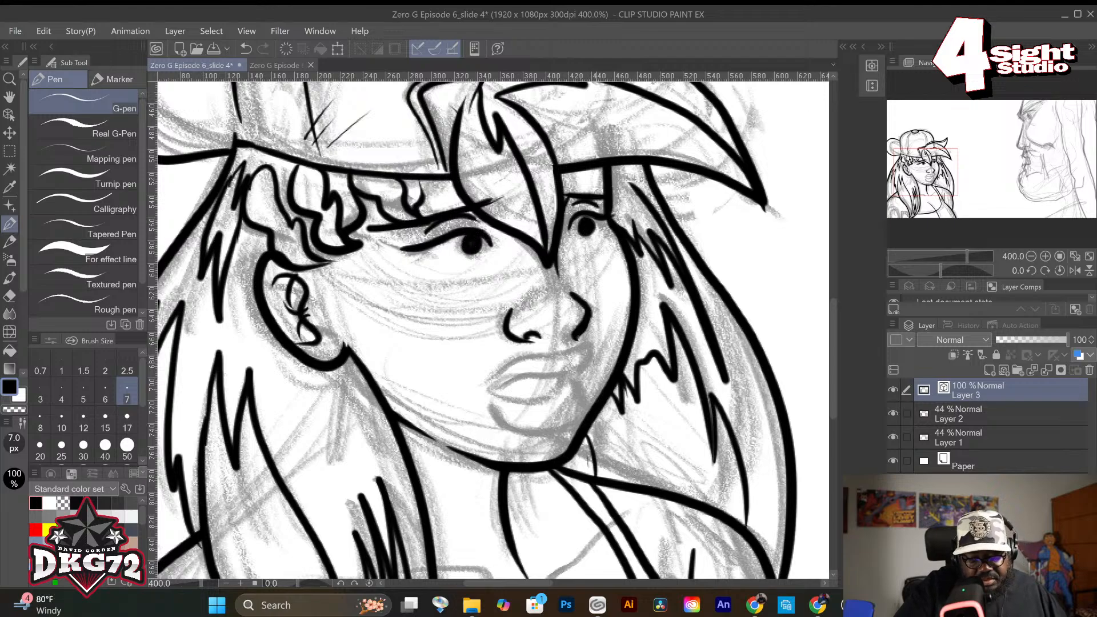
Ink the mouth opening and the outer lip contours, and add a short tapered line rising from the jaw beside the earlobe.
mouse_move(568, 371)
left_mouse_down()
mouse_move(485, 394)
mouse_move(542, 401)
mouse_move(565, 378)
left_mouse_up()
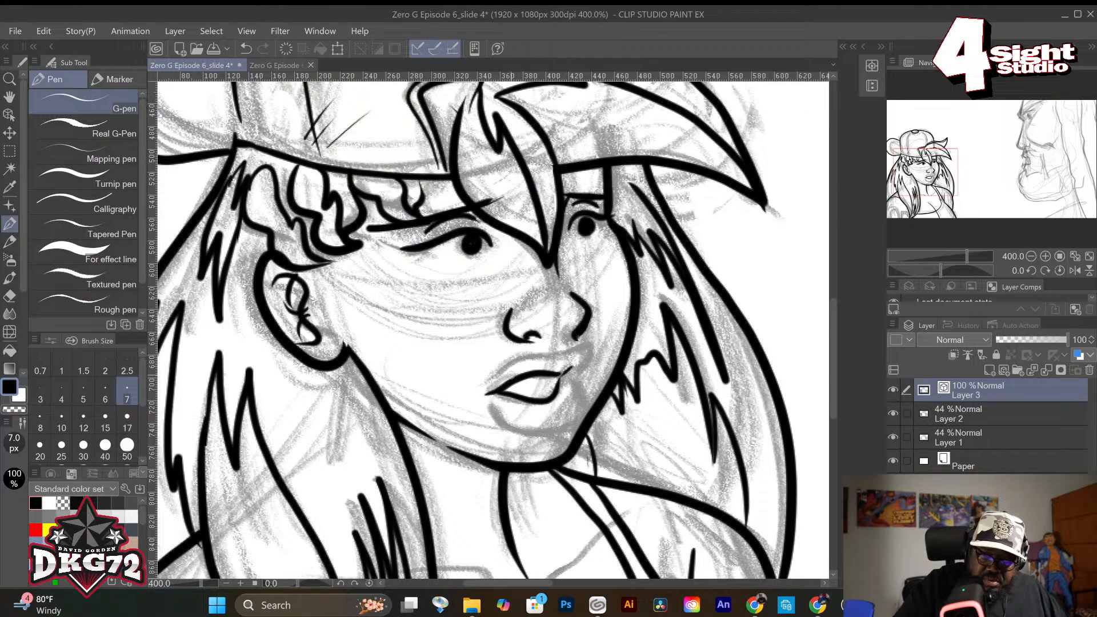
mouse_move(486, 383)
left_mouse_down()
mouse_move(486, 357)
mouse_move(583, 347)
mouse_move(574, 382)
mouse_move(583, 416)
mouse_move(571, 426)
mouse_move(534, 432)
mouse_move(495, 407)
left_mouse_up()
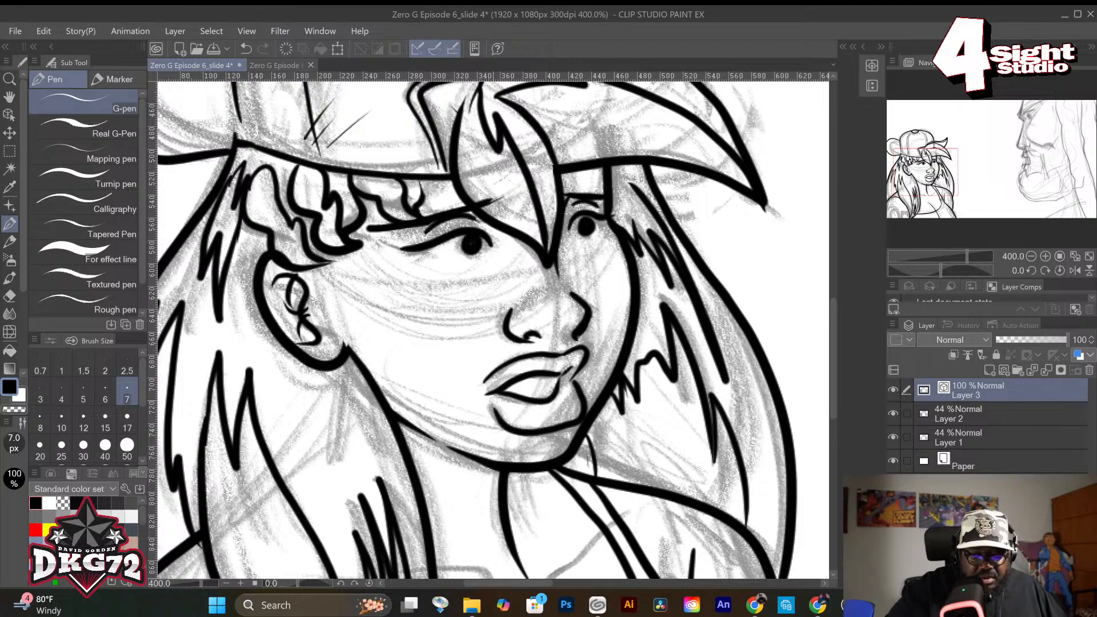
mouse_move(351, 320)
left_mouse_down()
mouse_move(347, 346)
mouse_move(352, 316)
left_mouse_up()
left_click_drag(344, 356, 352, 322)
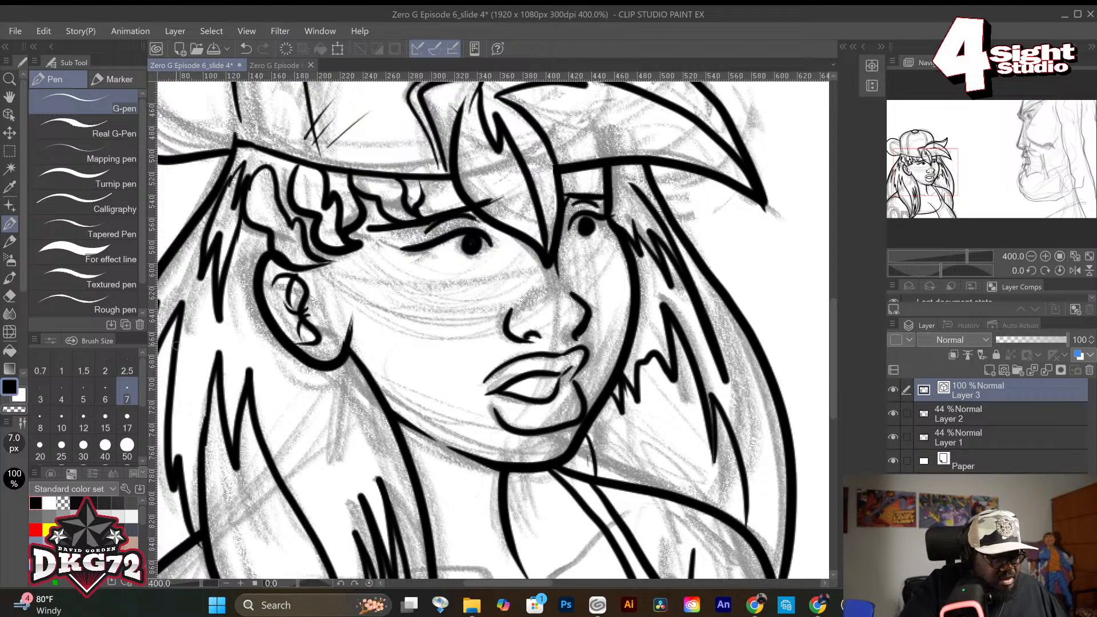
Set the pen size to 4, then add fine hatching across the nose bridge and on the cheek beside the earlobe.
left_click(106, 392)
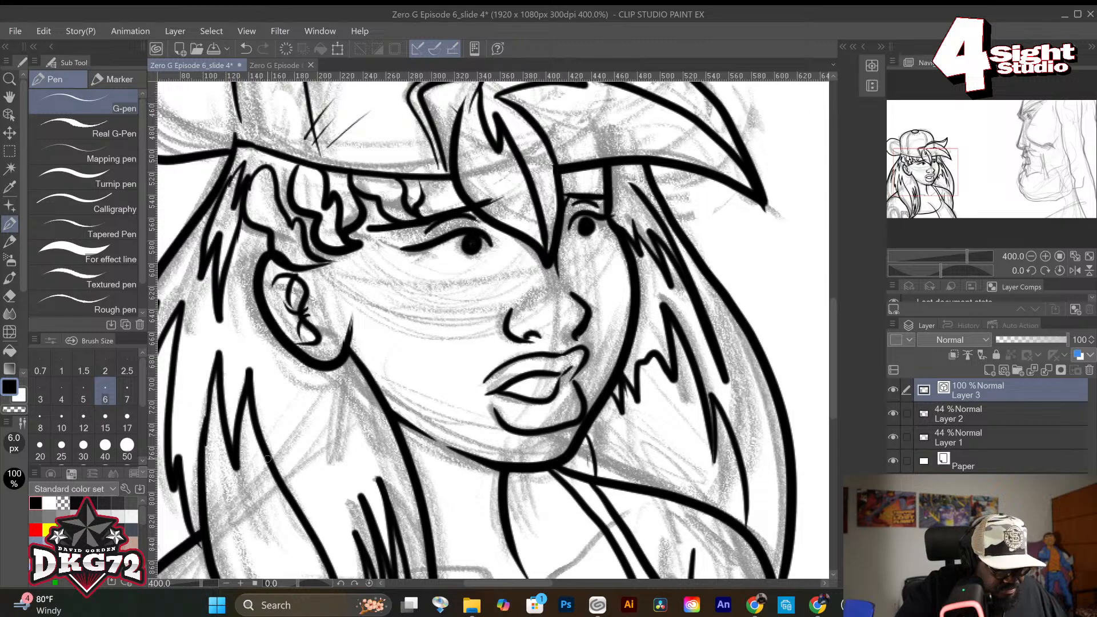
left_click(61, 393)
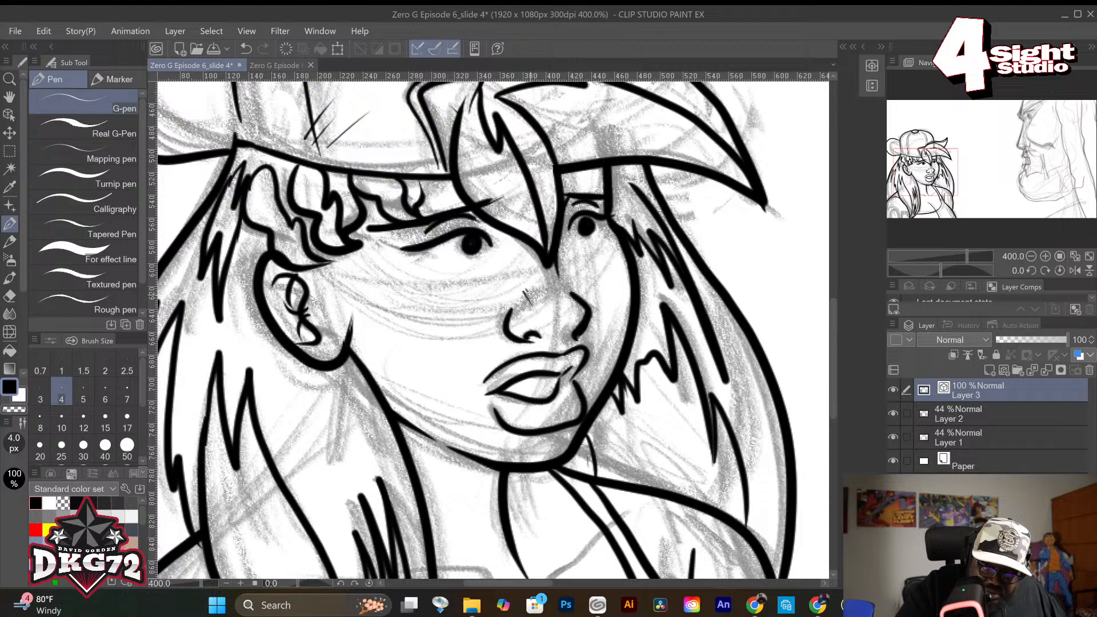
left_click_drag(527, 303, 533, 288)
left_click_drag(532, 305, 562, 273)
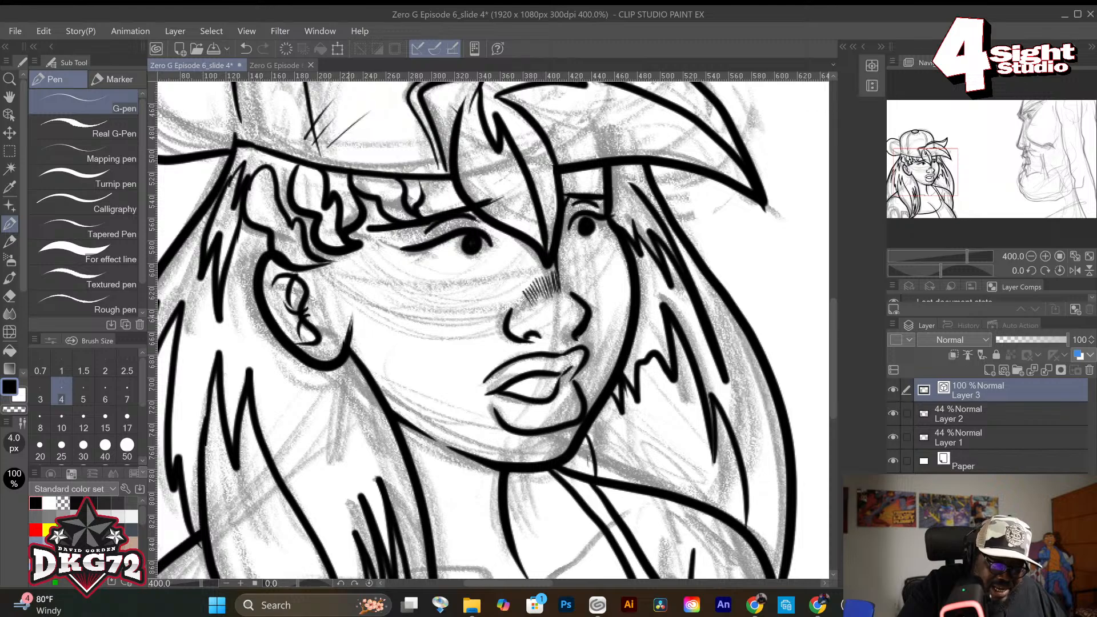
left_click_drag(350, 317, 393, 363)
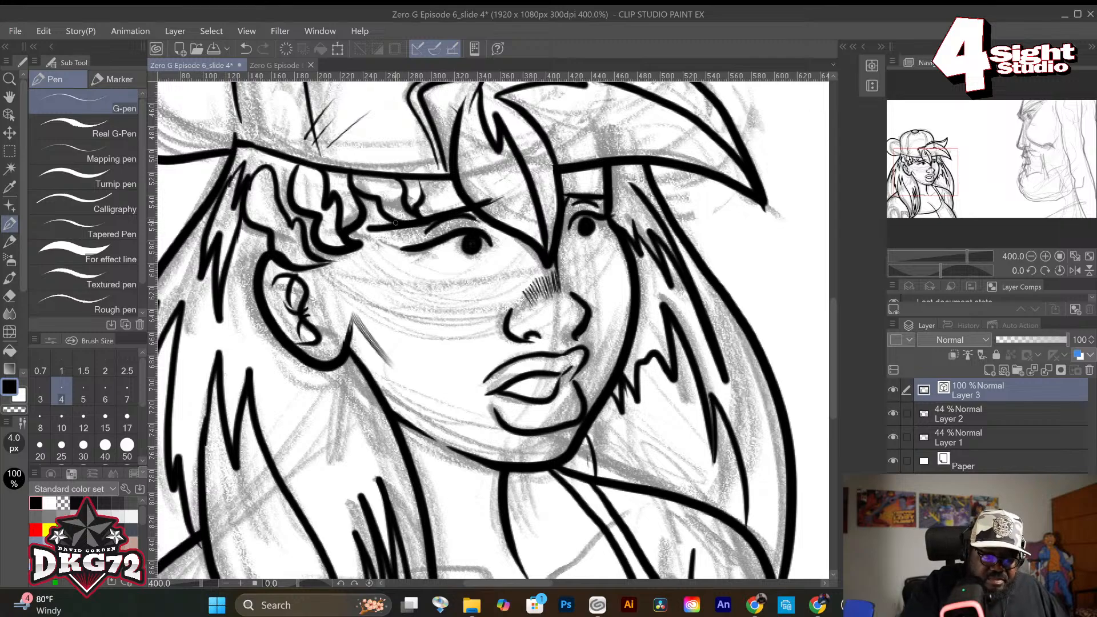
Thicken both eyebrows with the pen at size 6.
key("bracketright")
key("bracketright")
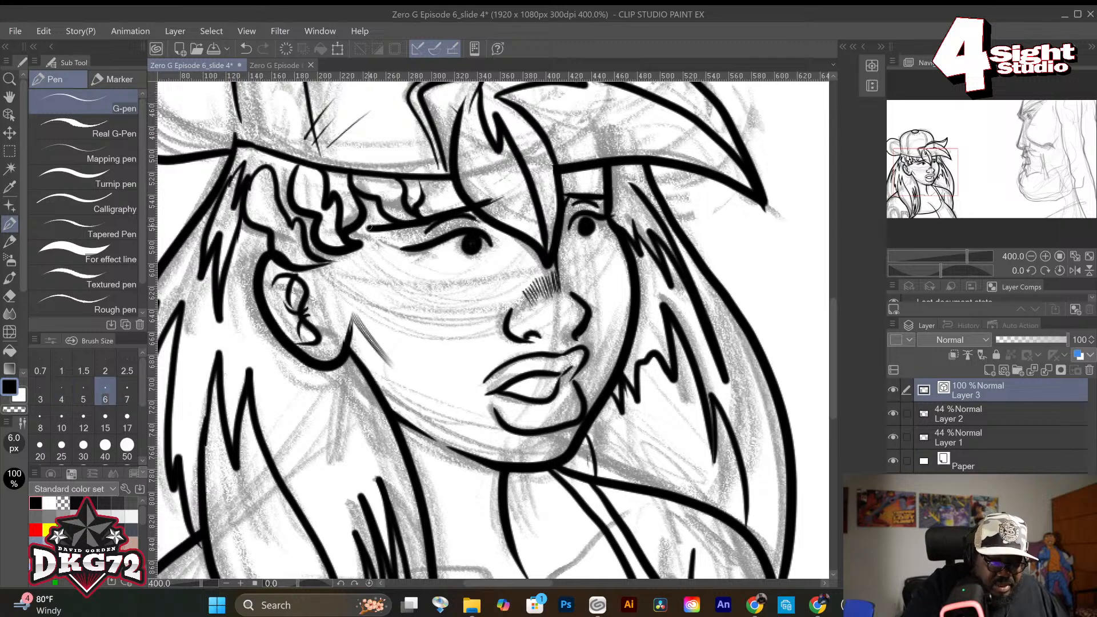
left_click_drag(369, 227, 466, 202)
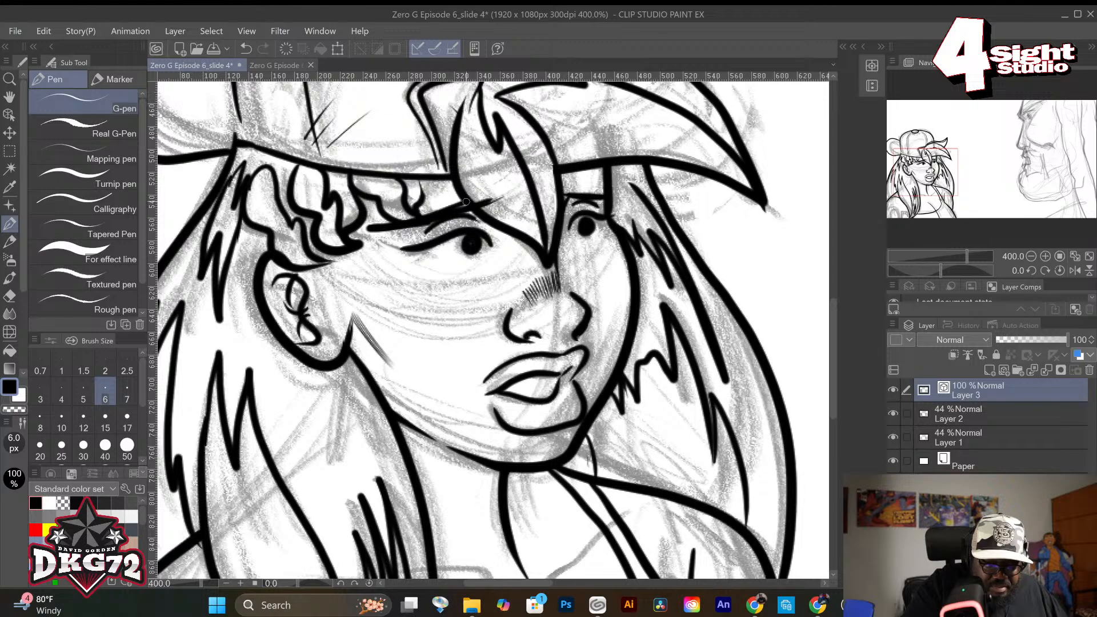
left_click_drag(566, 191, 596, 196)
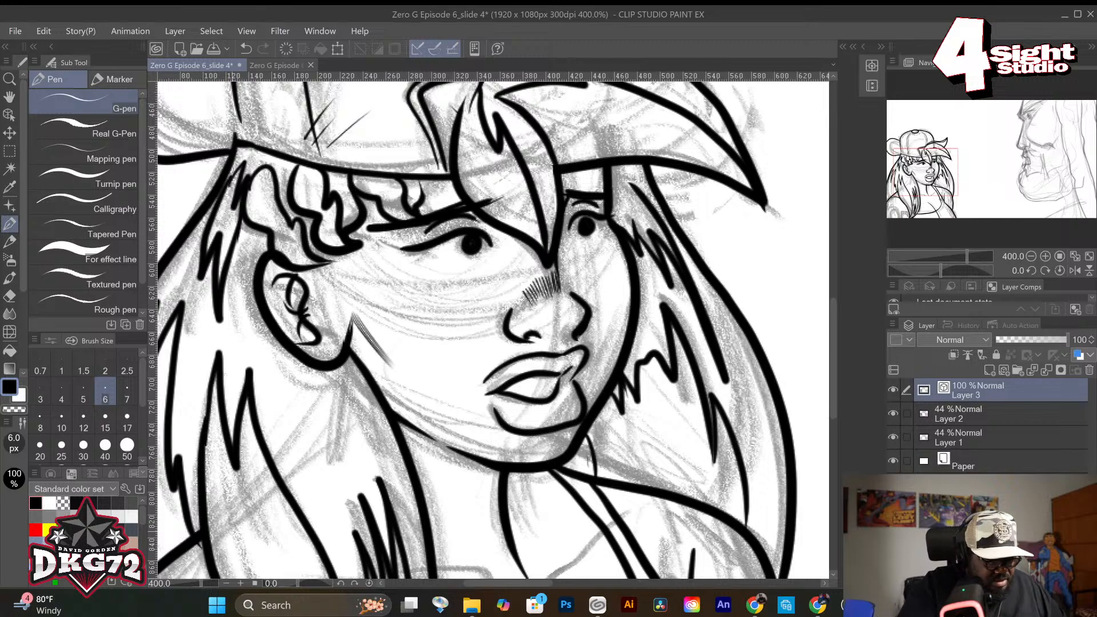
Set the pen size to 10, then fill the near hair lock below the ear with dense, tapered black strands.
left_click(40, 422)
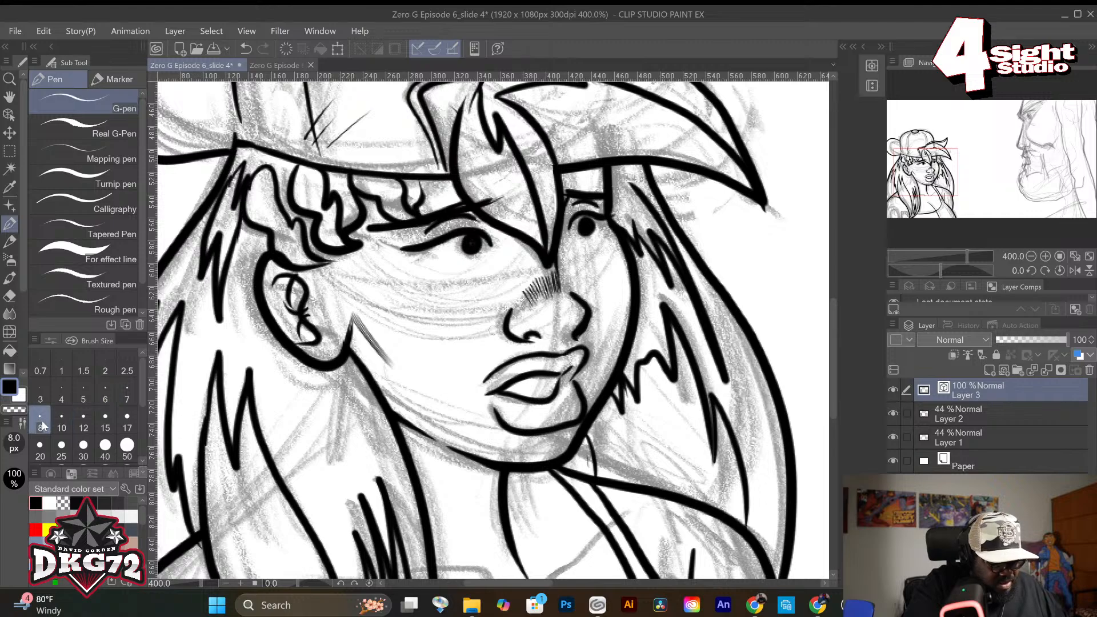
left_click(65, 417)
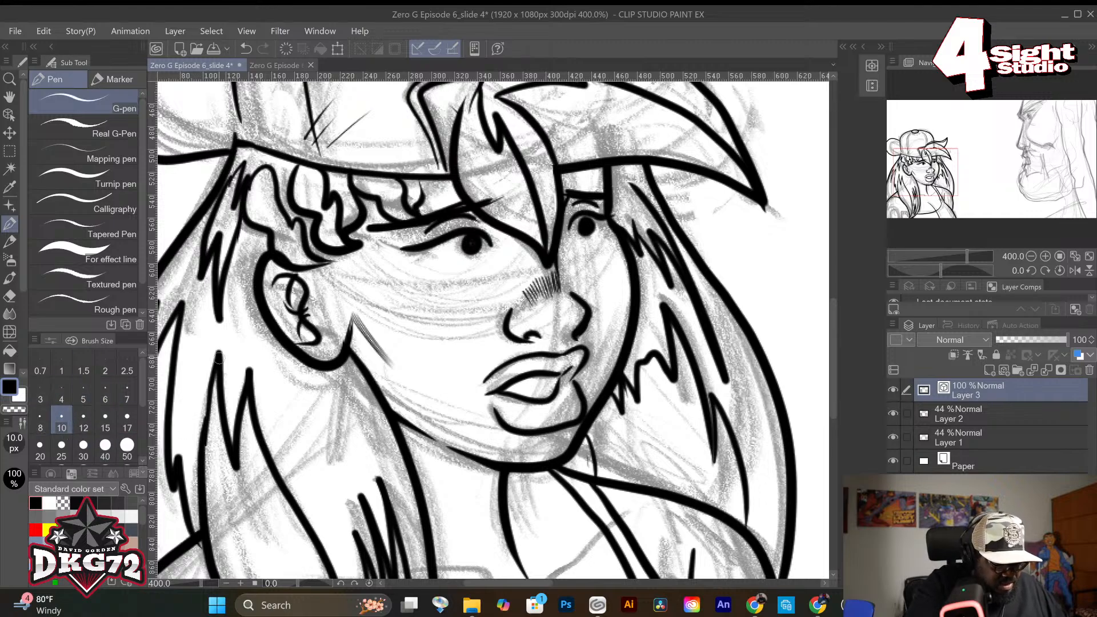
mouse_move(201, 491)
left_mouse_down()
mouse_move(200, 362)
mouse_move(214, 324)
mouse_move(217, 420)
mouse_move(220, 324)
mouse_move(236, 312)
left_mouse_up()
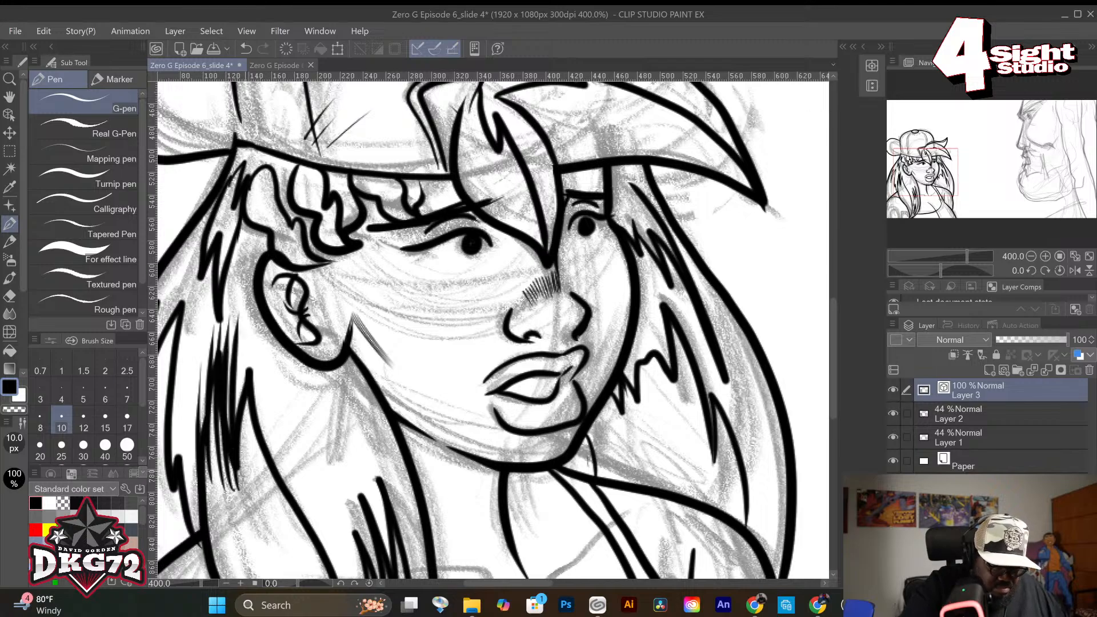
left_click_drag(249, 485, 245, 318)
left_click_drag(278, 496, 256, 337)
mouse_move(300, 527)
left_mouse_down()
mouse_move(271, 373)
mouse_move(283, 424)
mouse_move(295, 427)
left_mouse_up()
left_click_drag(301, 509, 295, 426)
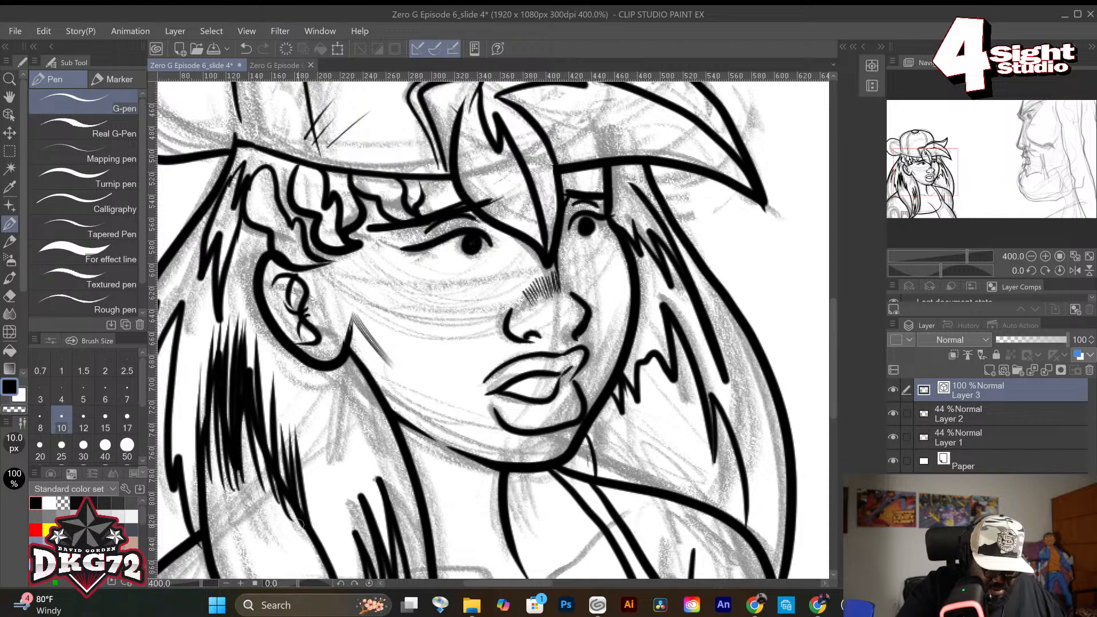
left_click_drag(277, 493, 271, 372)
Fill the narrow hair section outside the near lock with dense black strands, from its pointed top down to the shoulder.
mouse_move(172, 512)
left_mouse_down()
mouse_move(188, 334)
mouse_move(186, 512)
mouse_move(184, 403)
left_mouse_up()
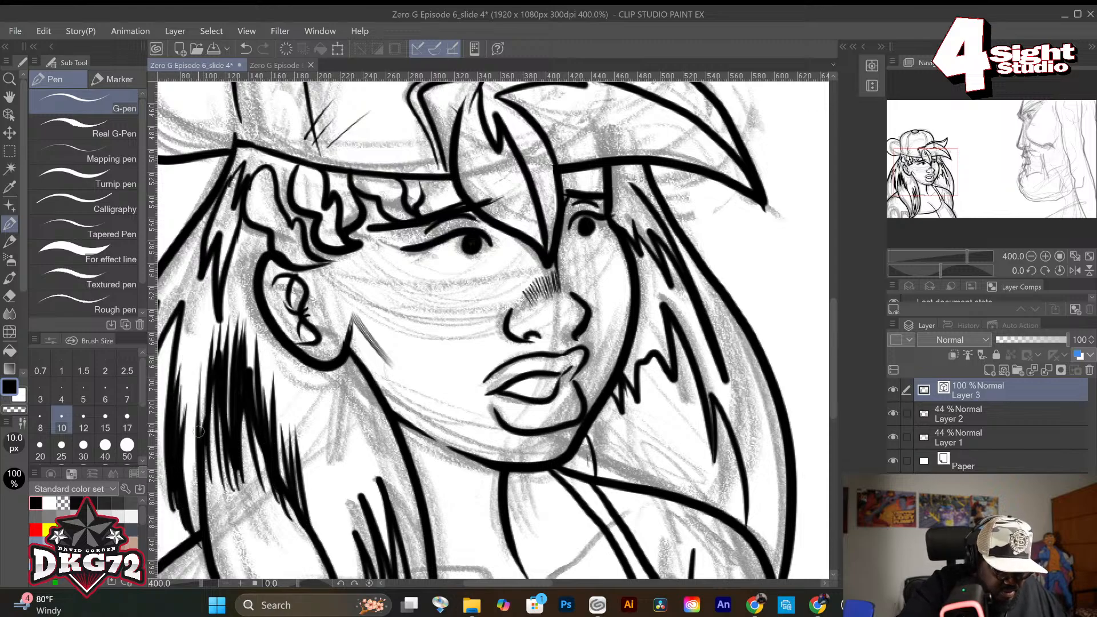
left_click_drag(186, 480, 183, 415)
mouse_move(192, 528)
left_mouse_down()
mouse_move(184, 410)
mouse_move(199, 449)
left_mouse_up()
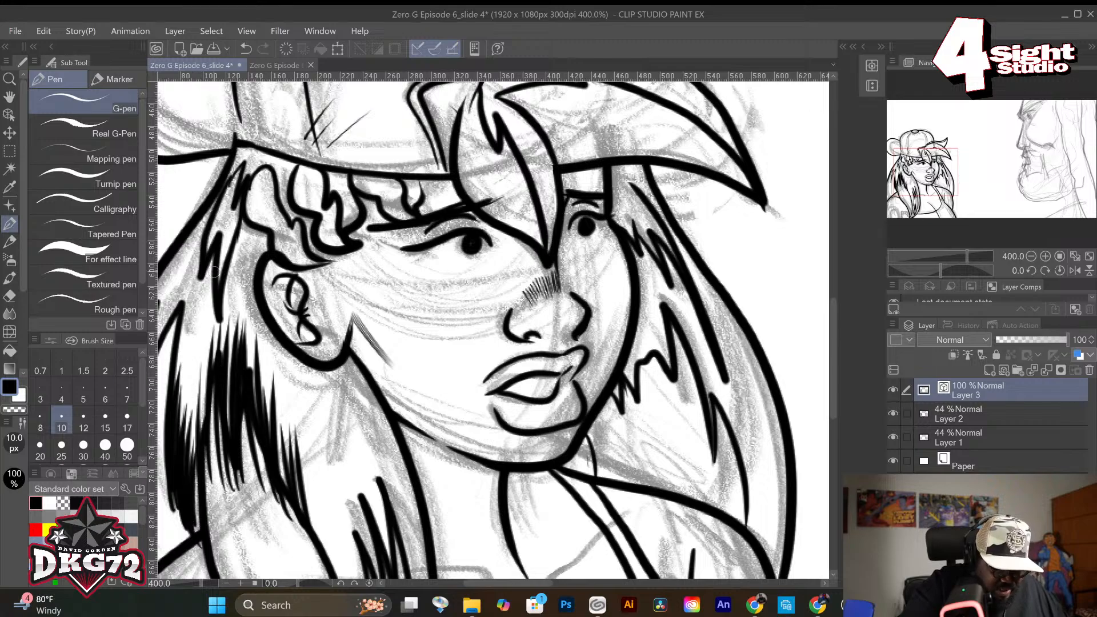
left_click_drag(173, 393, 186, 286)
left_click_drag(171, 339, 179, 292)
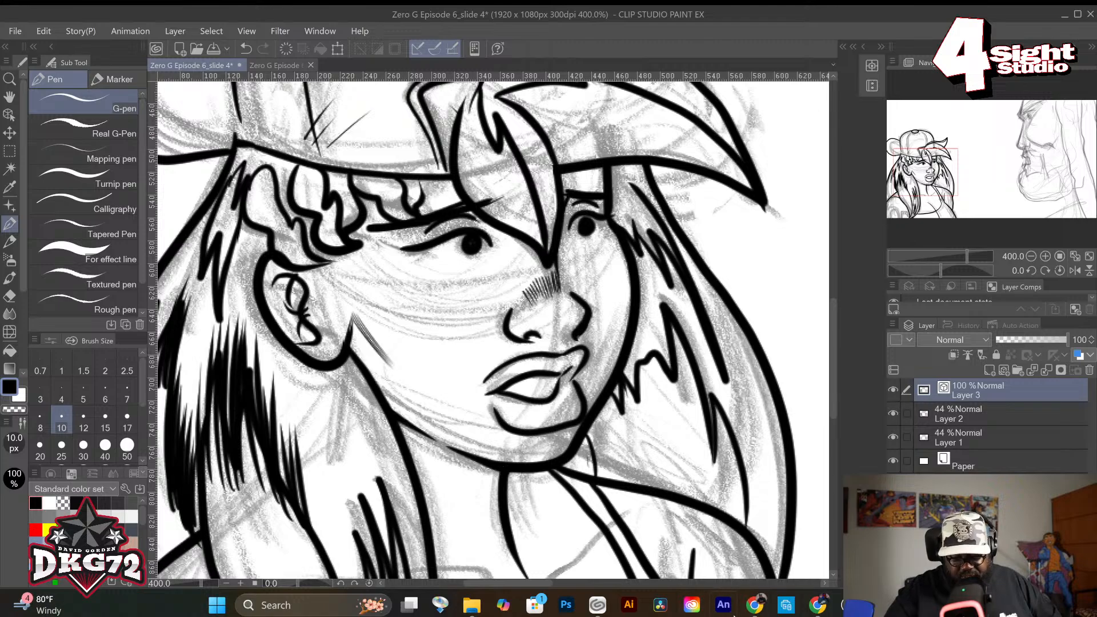
Shade the outer near-side hair and the section between the cap and ear with long, tapered black strands.
left_click_drag(547, 583, 517, 588)
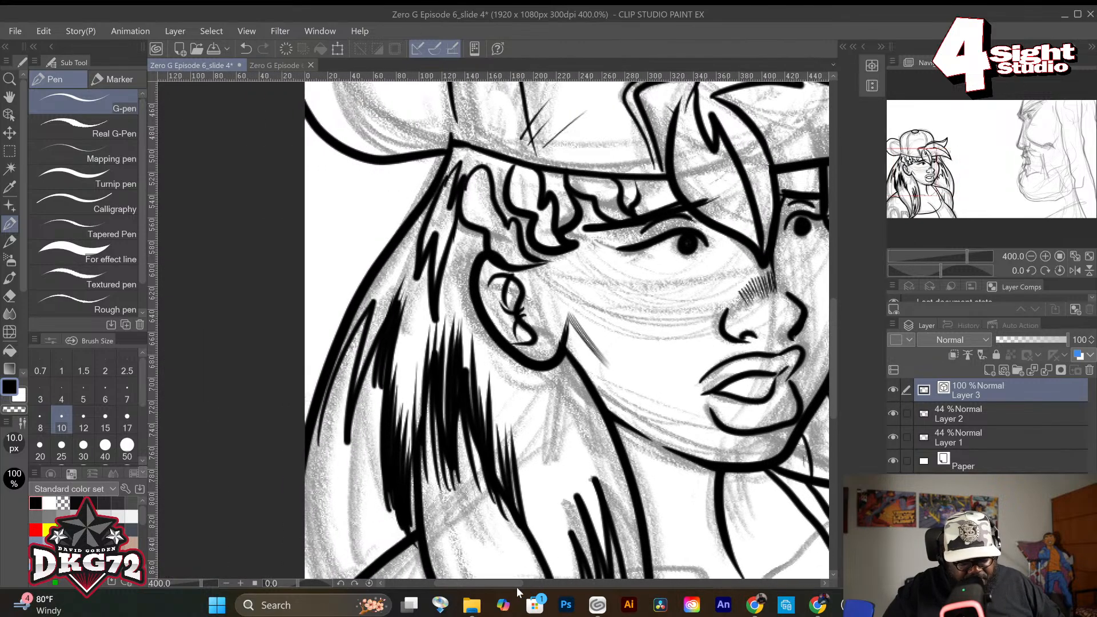
left_click_drag(336, 386, 397, 253)
left_click_drag(343, 380, 404, 246)
left_click_drag(341, 406, 395, 269)
left_click_drag(343, 423, 393, 276)
left_click_drag(344, 437, 400, 274)
left_click_drag(367, 359, 396, 289)
left_click_drag(346, 445, 435, 203)
mouse_move(417, 320)
left_mouse_down()
mouse_move(430, 201)
mouse_move(428, 266)
mouse_move(444, 240)
left_mouse_up()
left_click_drag(440, 292, 448, 237)
left_click_drag(445, 323, 461, 226)
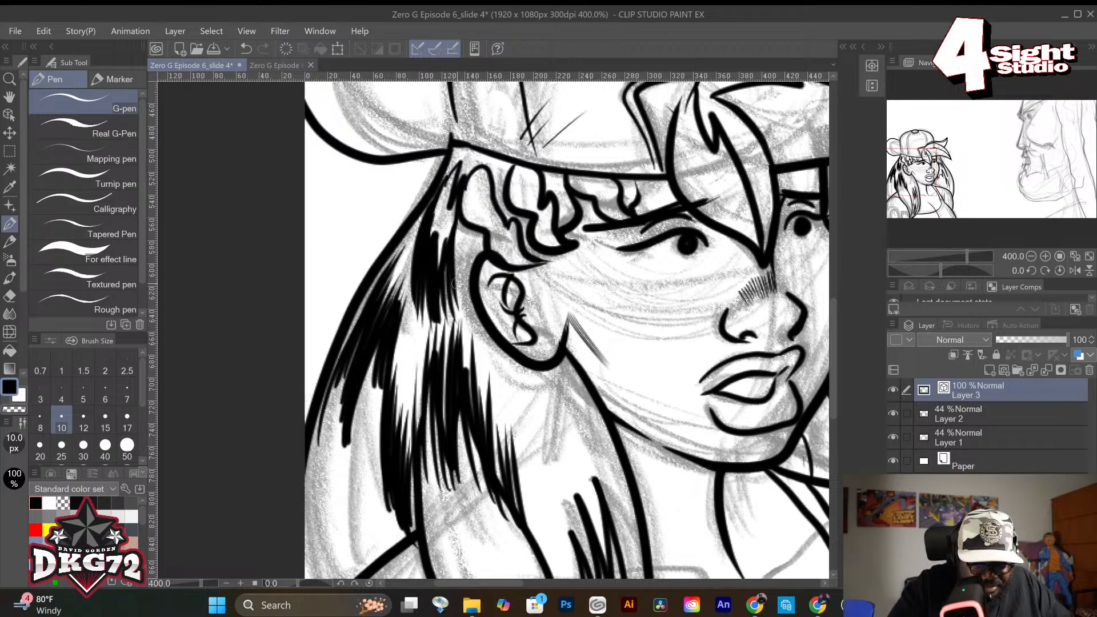
Ink black strands with the 10 px G-pen in the curls along the hairline beneath the cap.
mouse_move(456, 297)
left_mouse_down()
mouse_move(458, 227)
mouse_move(483, 151)
left_mouse_up()
mouse_move(461, 209)
left_mouse_down()
mouse_move(481, 158)
mouse_move(491, 169)
mouse_move(545, 176)
left_mouse_up()
mouse_move(539, 195)
left_mouse_down()
mouse_move(552, 173)
mouse_move(631, 181)
left_mouse_up()
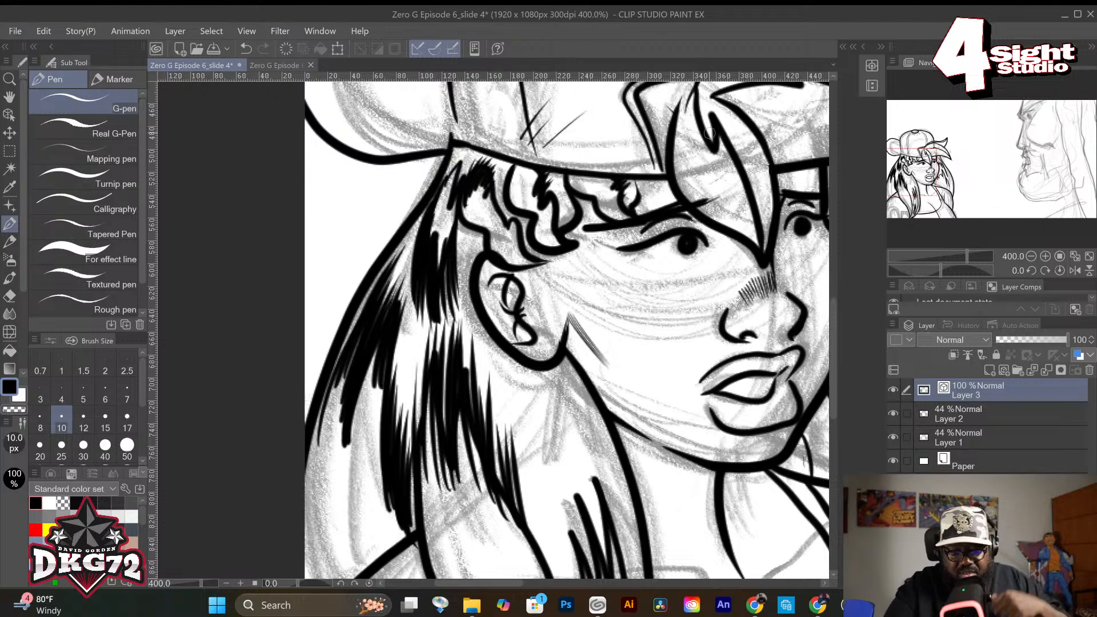
Ink short black shading strokes in the small hair fold where the bangs meet the cap, undoing the stray last stroke.
scroll(832, 382, "up", 5)
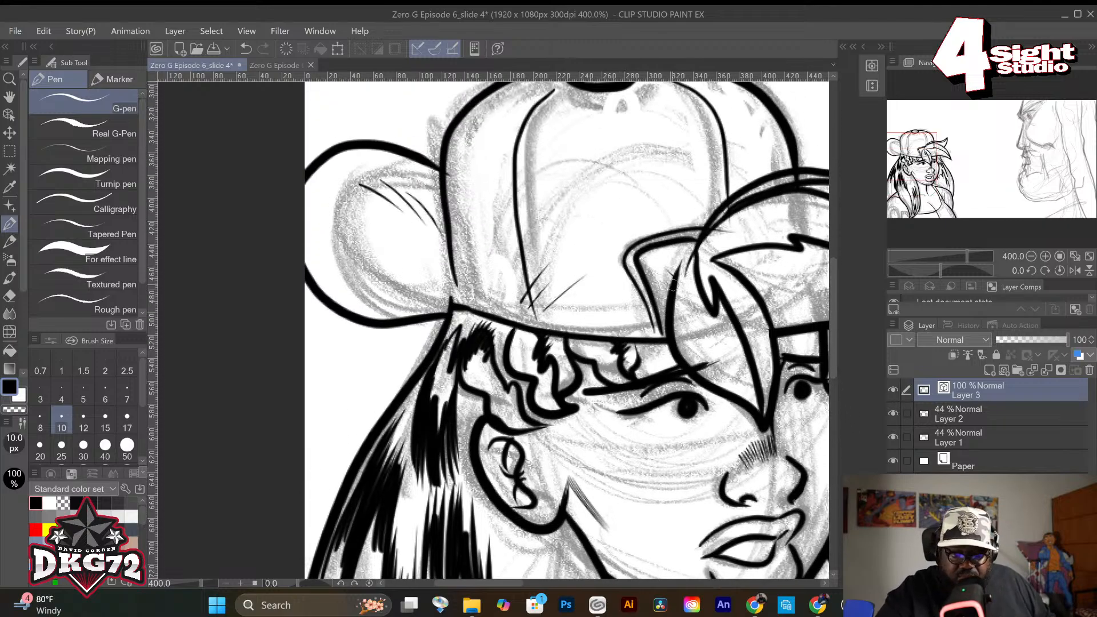
mouse_move(646, 269)
left_mouse_down()
mouse_move(678, 251)
mouse_move(668, 287)
left_mouse_up()
mouse_move(699, 240)
left_mouse_down()
mouse_move(674, 302)
mouse_move(683, 277)
mouse_move(714, 309)
left_mouse_up()
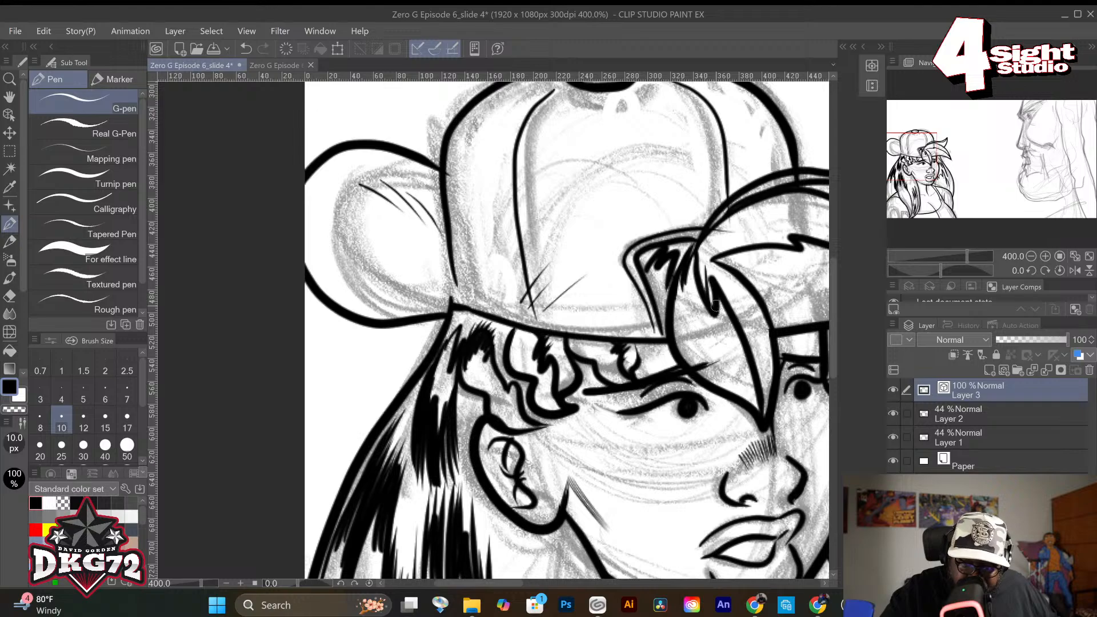
key("ctrl+z")
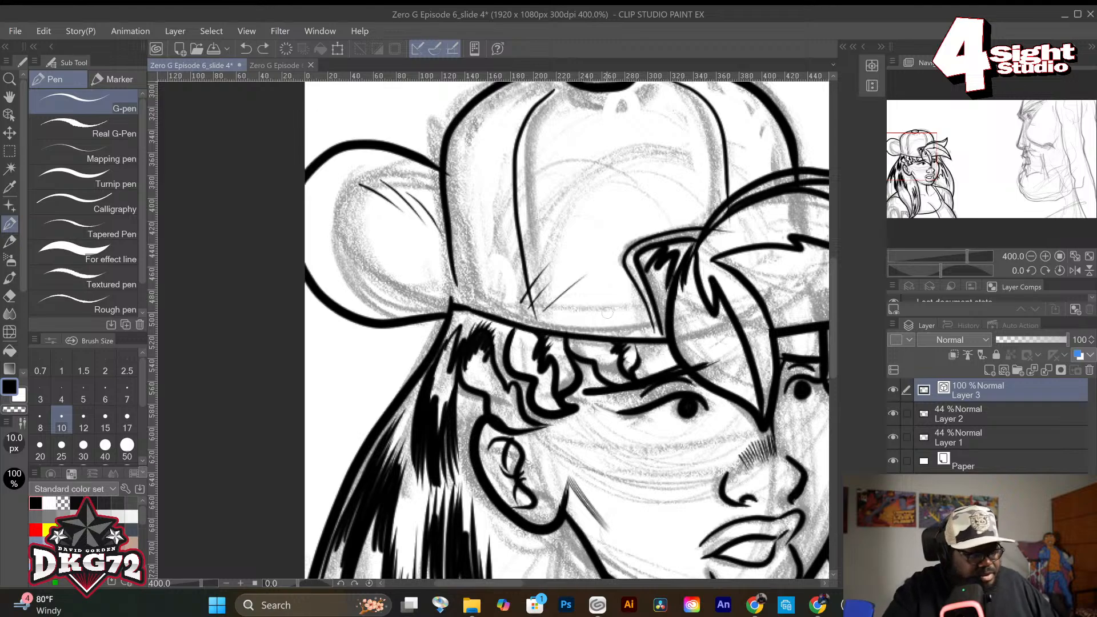
Thicken the inner line of the large upper bang and ink tapered black strands toward its root with the G-pen.
left_click(10, 97)
left_click(77, 130)
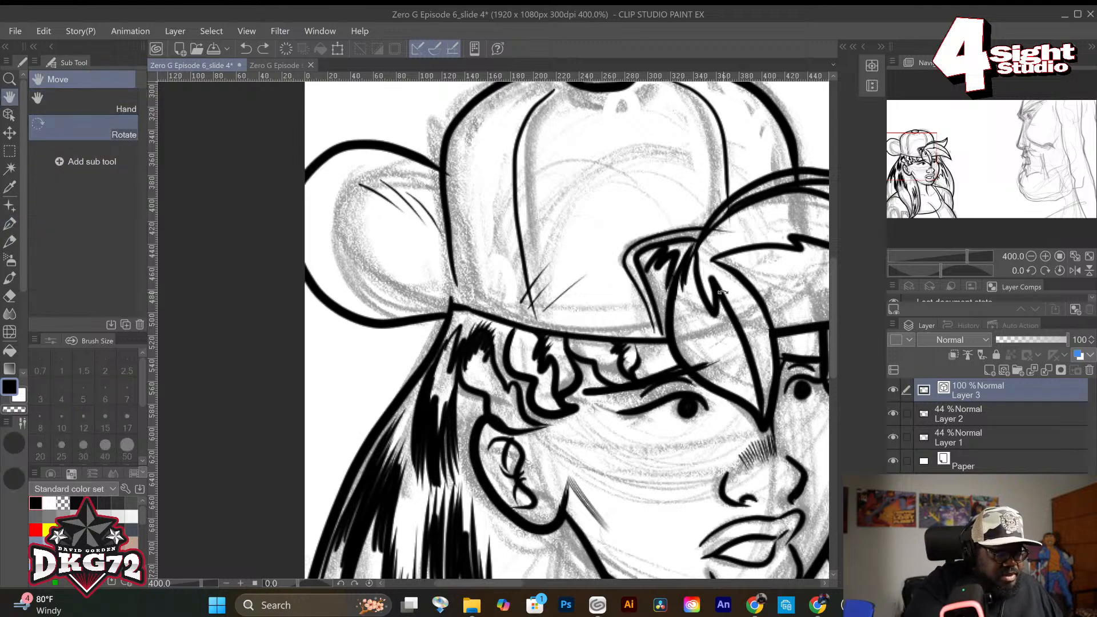
left_click_drag(575, 240, 571, 577)
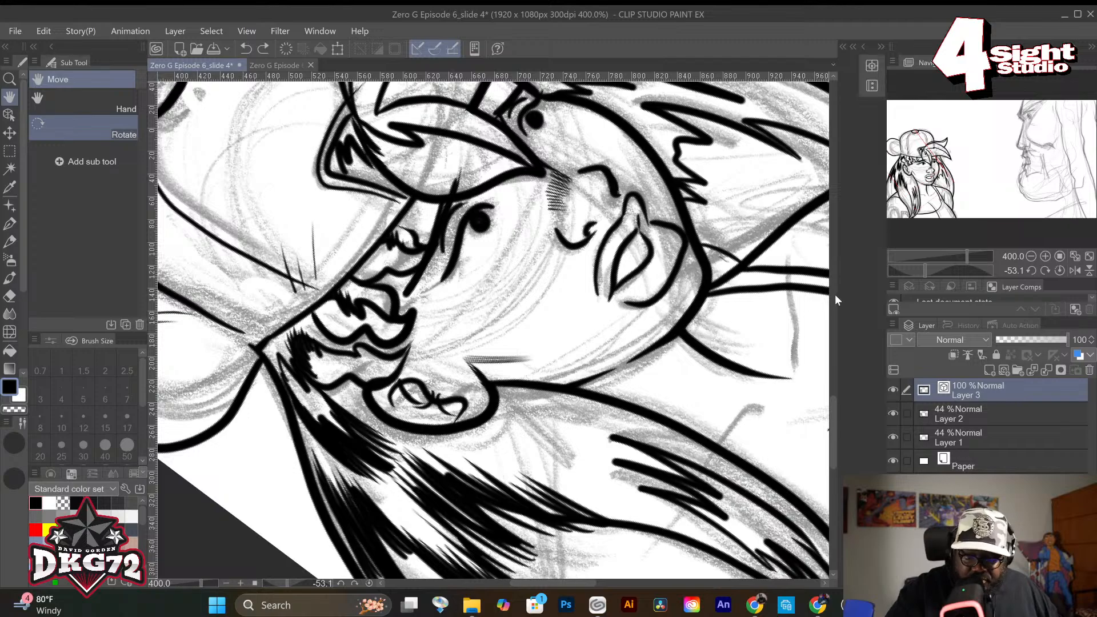
scroll(832, 383, "up", 5)
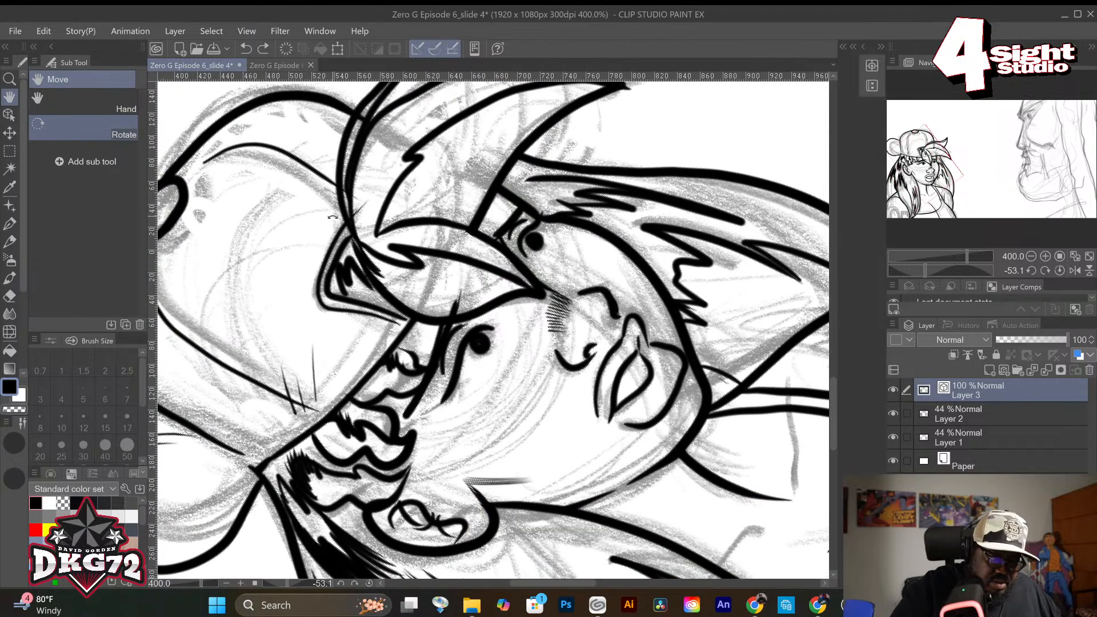
left_click(12, 226)
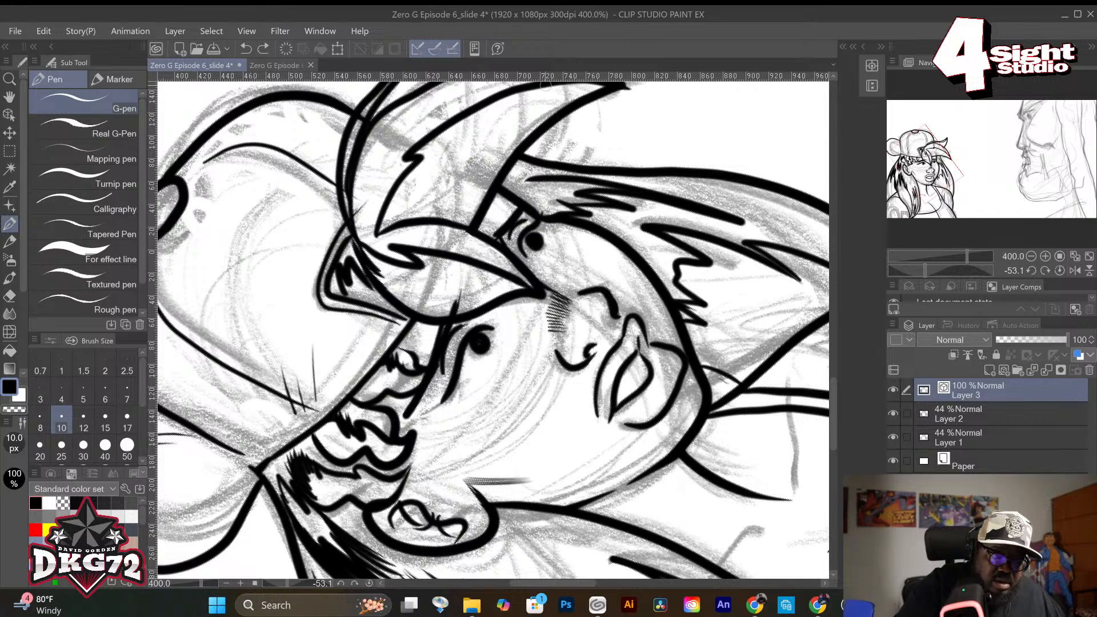
left_click_drag(831, 402, 832, 364)
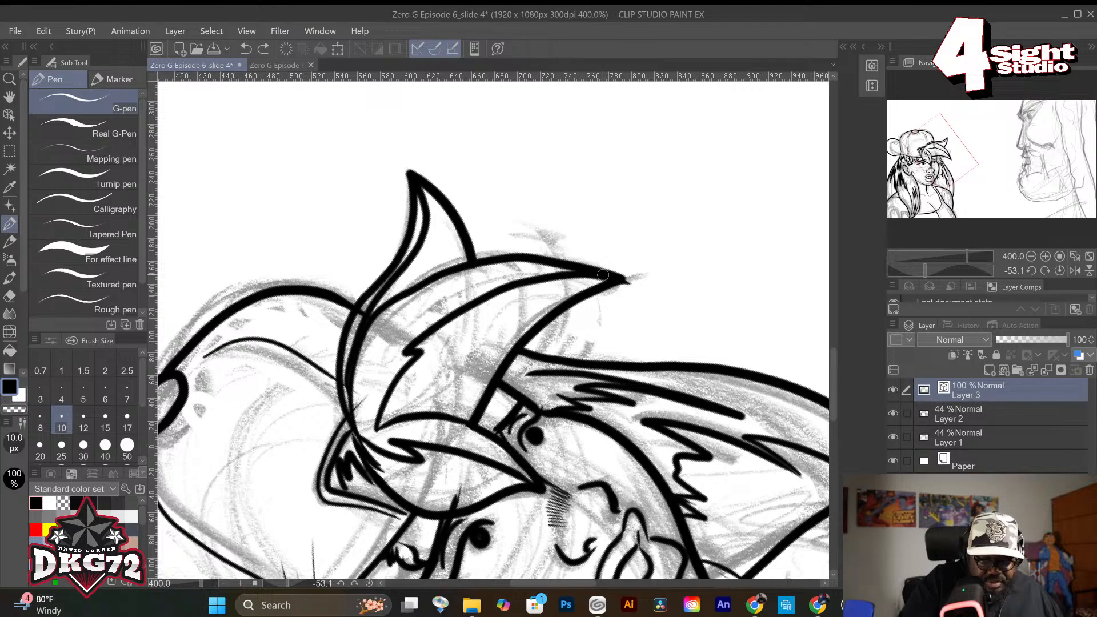
mouse_move(603, 275)
left_mouse_down()
mouse_move(452, 314)
mouse_move(359, 379)
left_mouse_up()
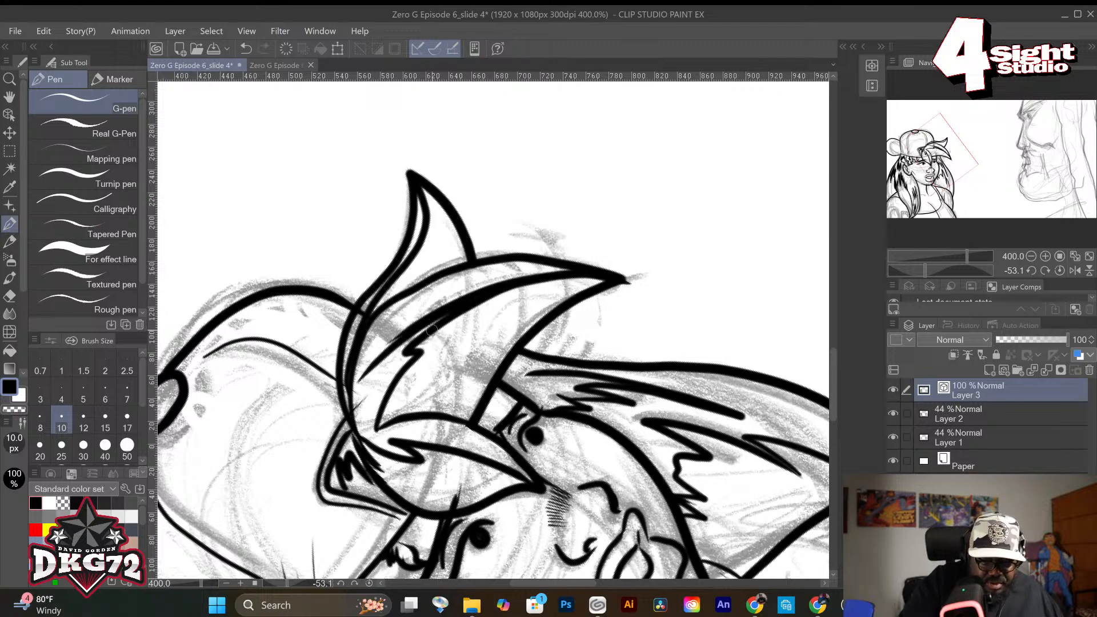
mouse_move(431, 330)
left_mouse_down()
mouse_move(395, 366)
mouse_move(462, 323)
mouse_move(372, 419)
left_mouse_up()
left_click_drag(419, 363, 370, 412)
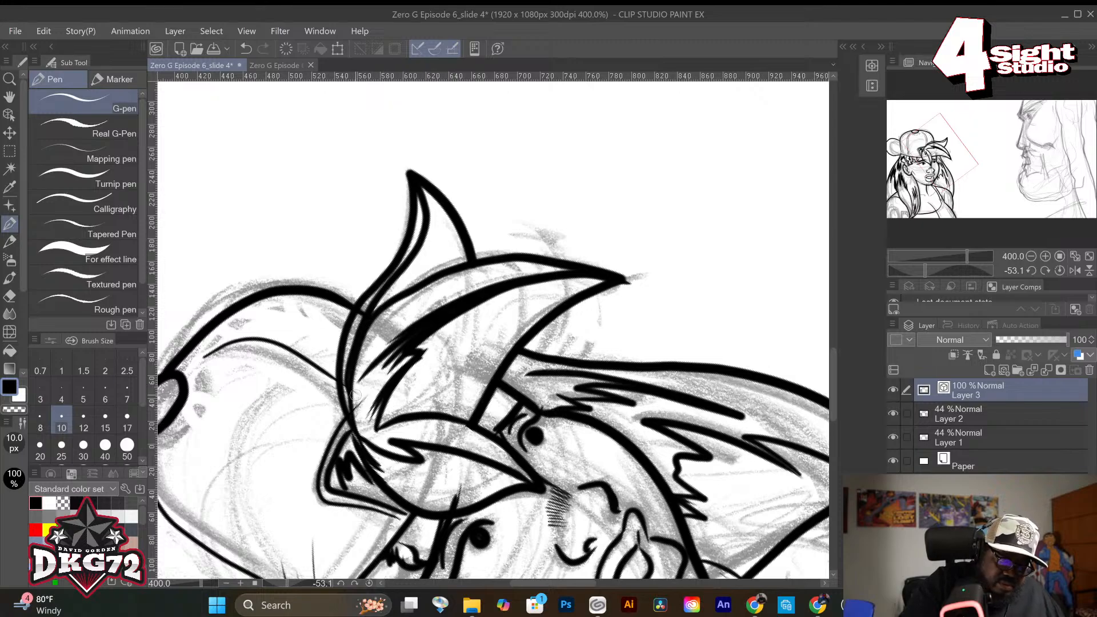
key("e")
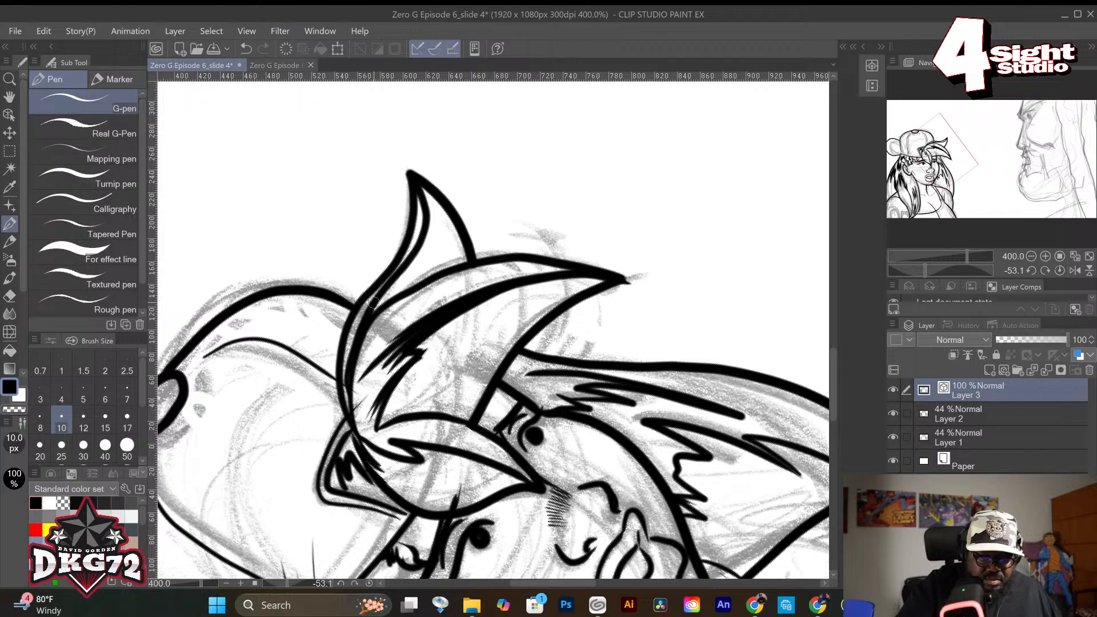
mouse_move(407, 460)
left_mouse_down()
mouse_move(360, 433)
mouse_move(445, 445)
left_mouse_up()
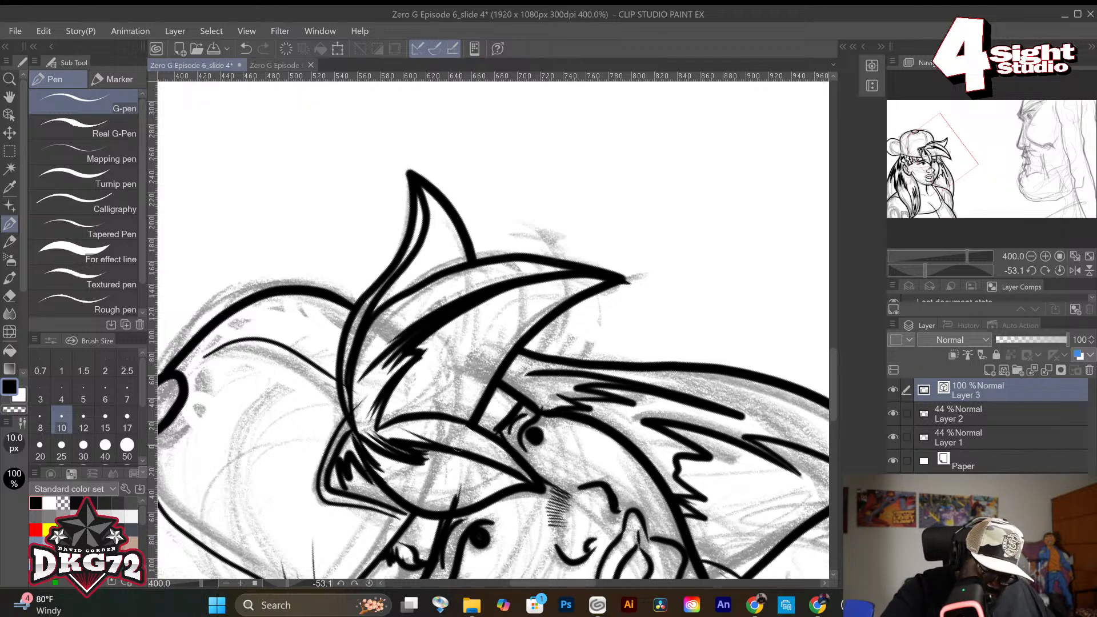
key("ctrl+z")
key("ctrl+z")
key("ctrl+z")
key("ctrl+z")
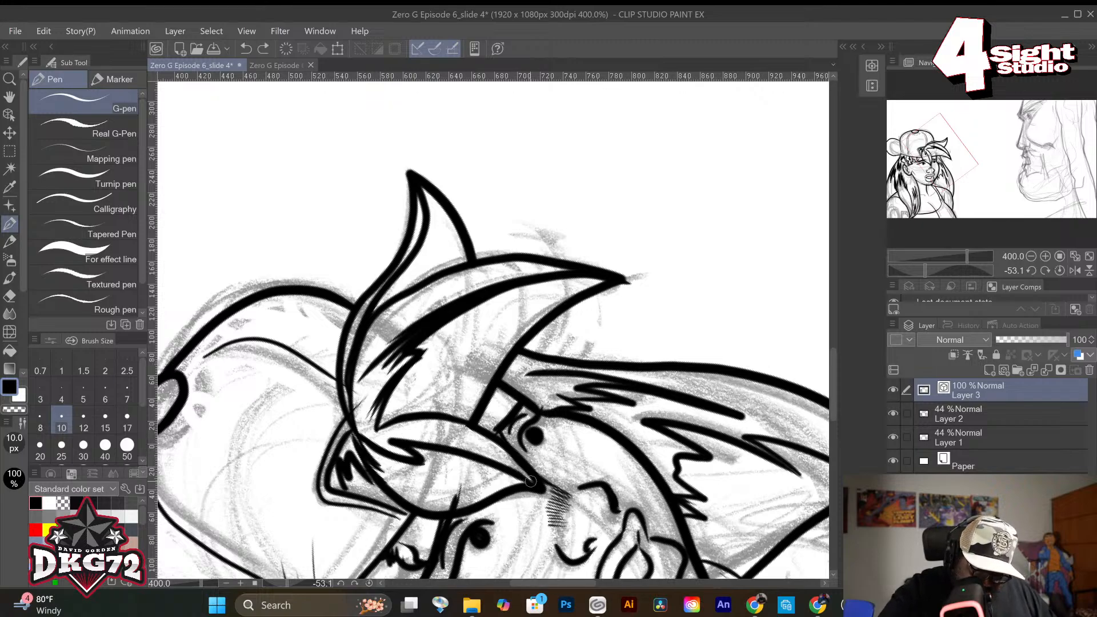
Ink tapered black shading from the tip and root of the lower bang and fill the small fold beside it black.
left_click_drag(535, 484, 417, 436)
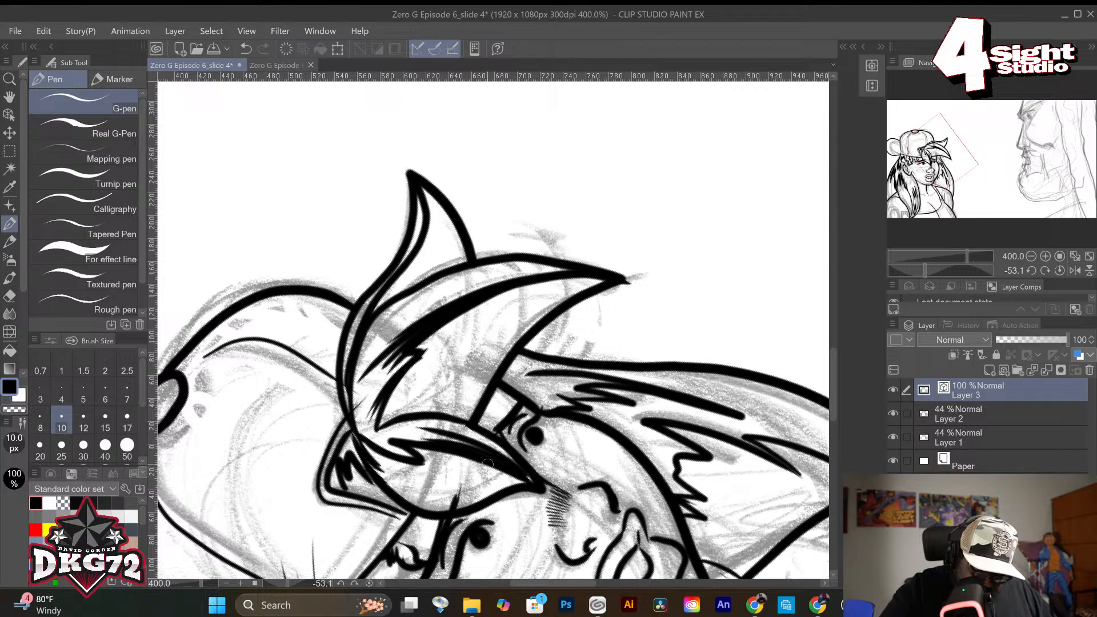
mouse_move(372, 434)
left_mouse_down()
mouse_move(425, 461)
mouse_move(369, 440)
mouse_move(422, 457)
mouse_move(367, 451)
left_mouse_up()
mouse_move(367, 451)
left_mouse_down()
mouse_move(396, 449)
mouse_move(380, 445)
mouse_move(375, 459)
mouse_move(361, 389)
left_mouse_up()
key("e")
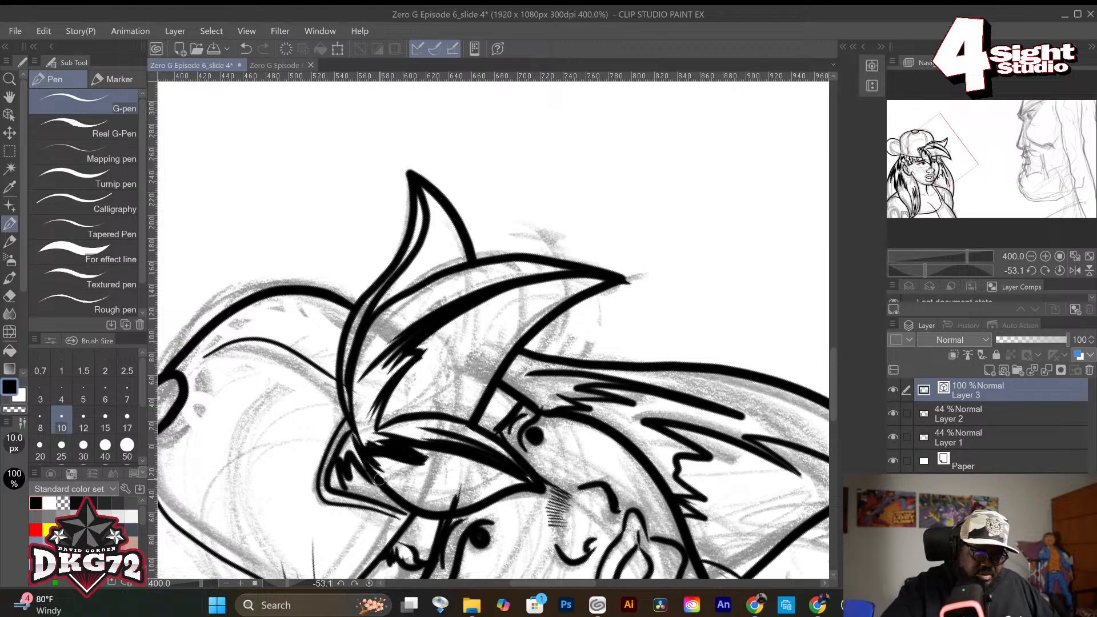
mouse_move(349, 493)
left_mouse_down()
mouse_move(352, 470)
mouse_move(385, 499)
mouse_move(360, 491)
mouse_move(392, 503)
mouse_move(356, 474)
mouse_move(405, 512)
left_mouse_up()
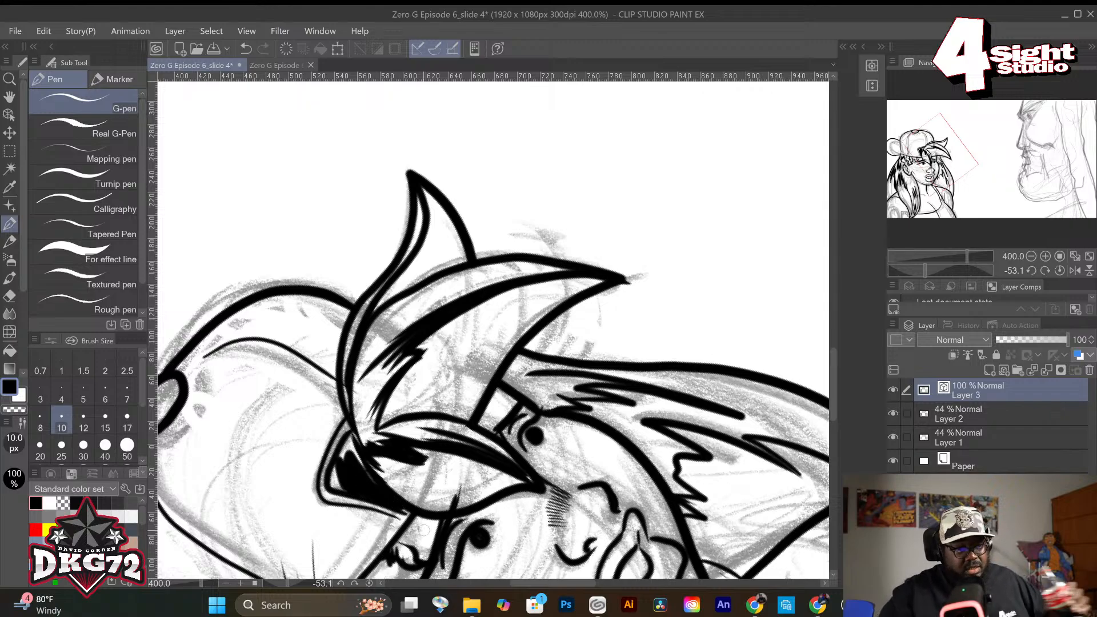
Reset the canvas rotation to 0 and check the whole drawing at 100% zoom.
left_click(10, 99)
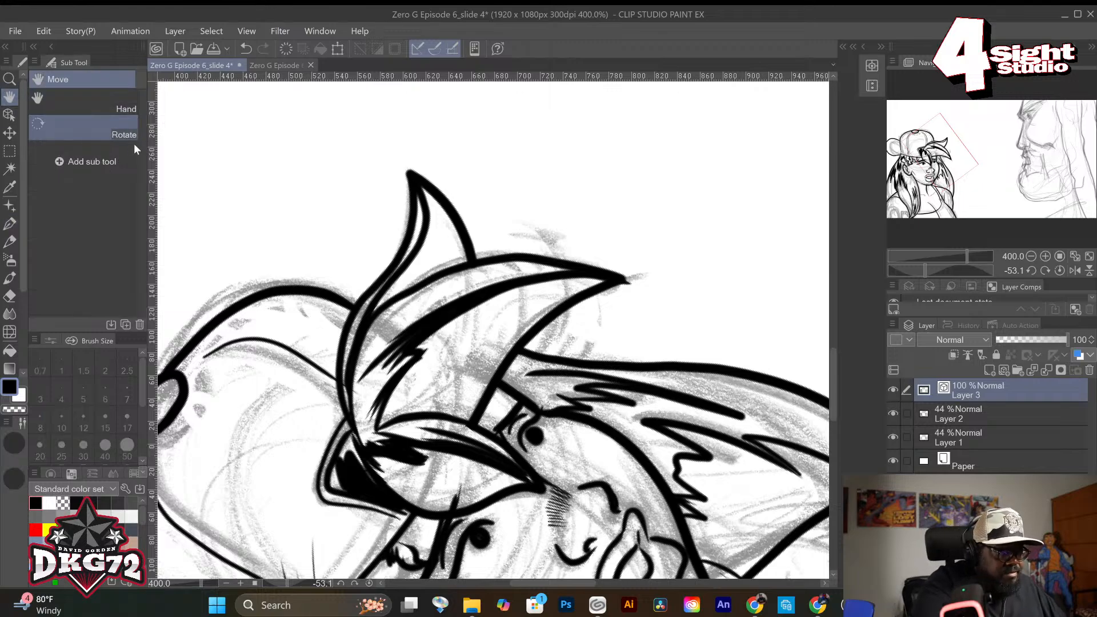
double_click(11, 100)
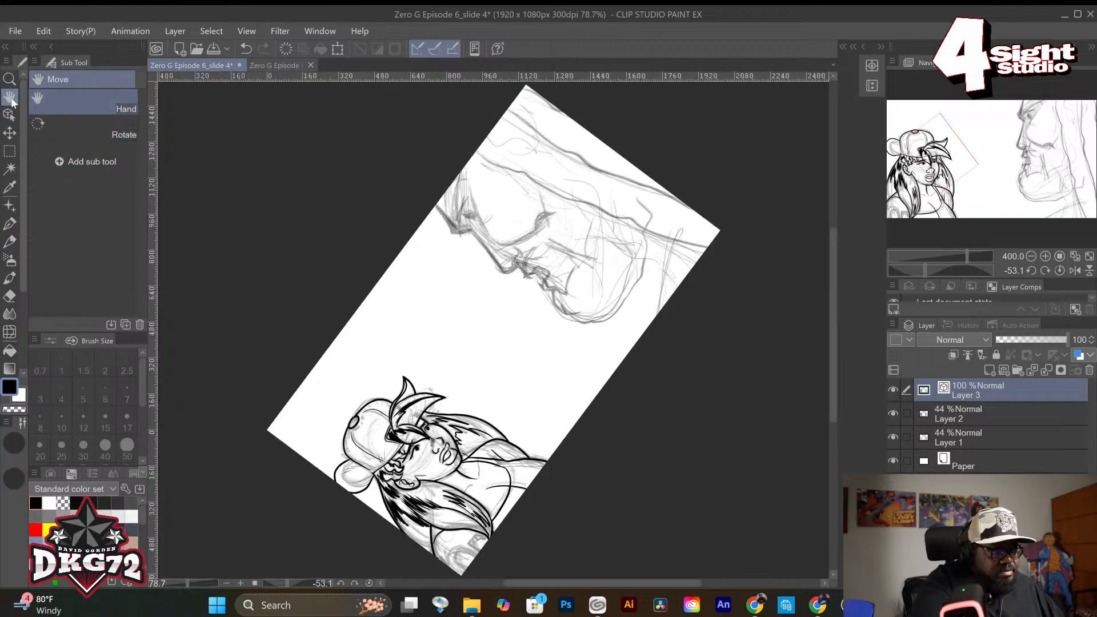
left_click(46, 125)
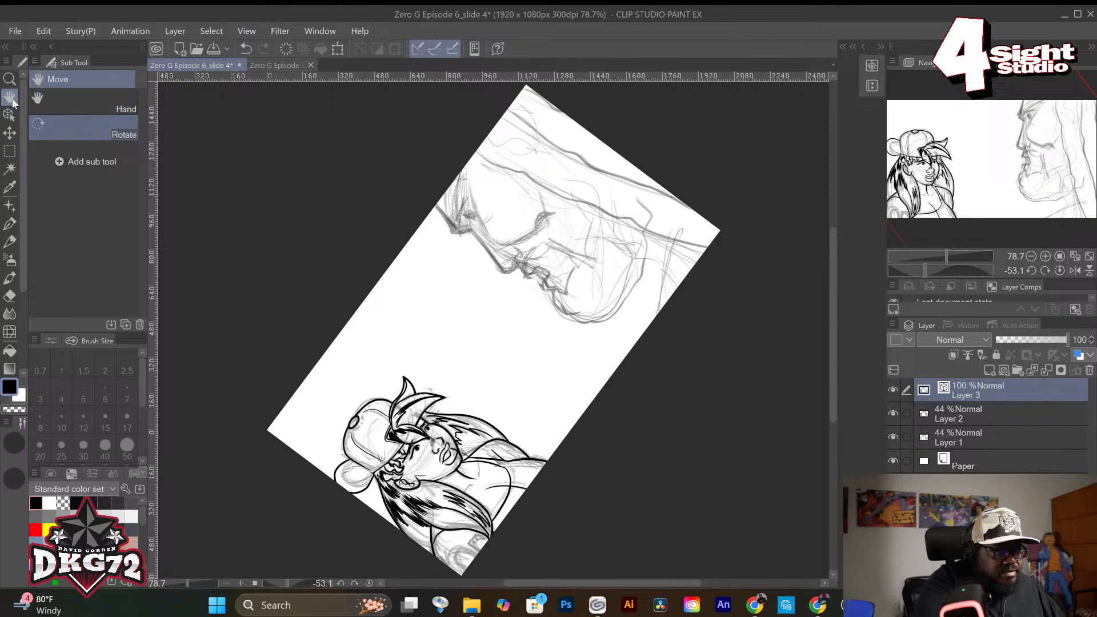
double_click(74, 133)
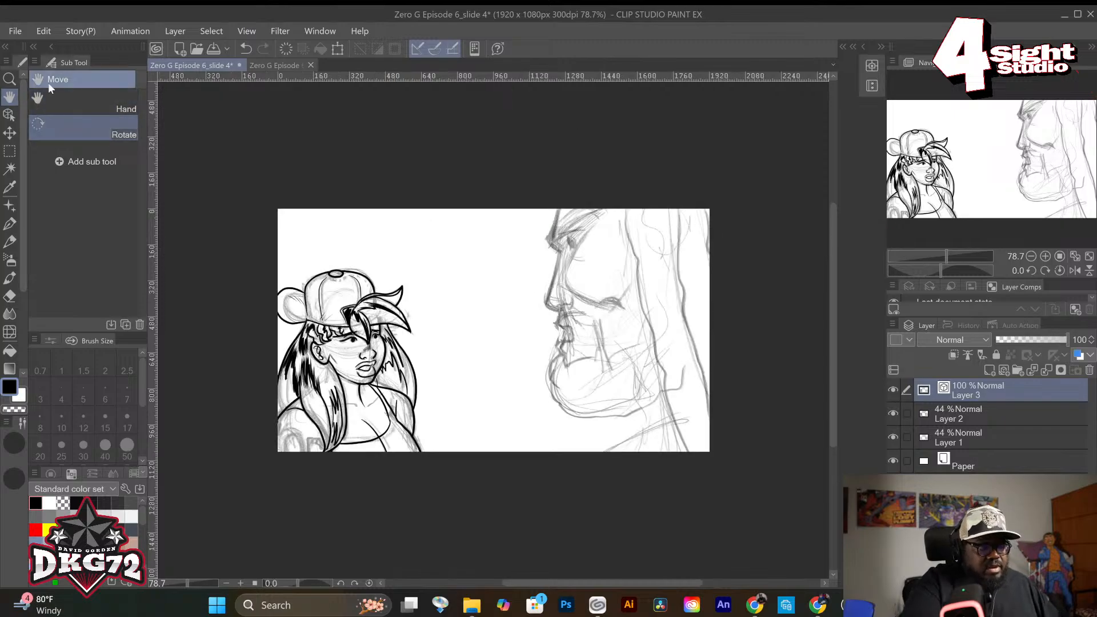
left_click(39, 99)
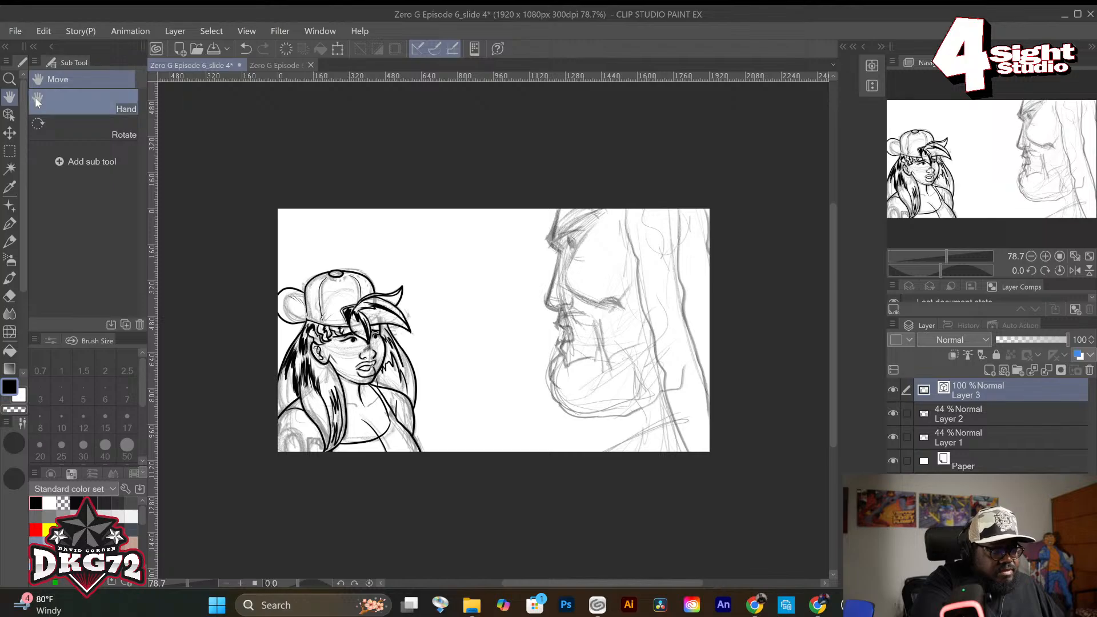
double_click(10, 99)
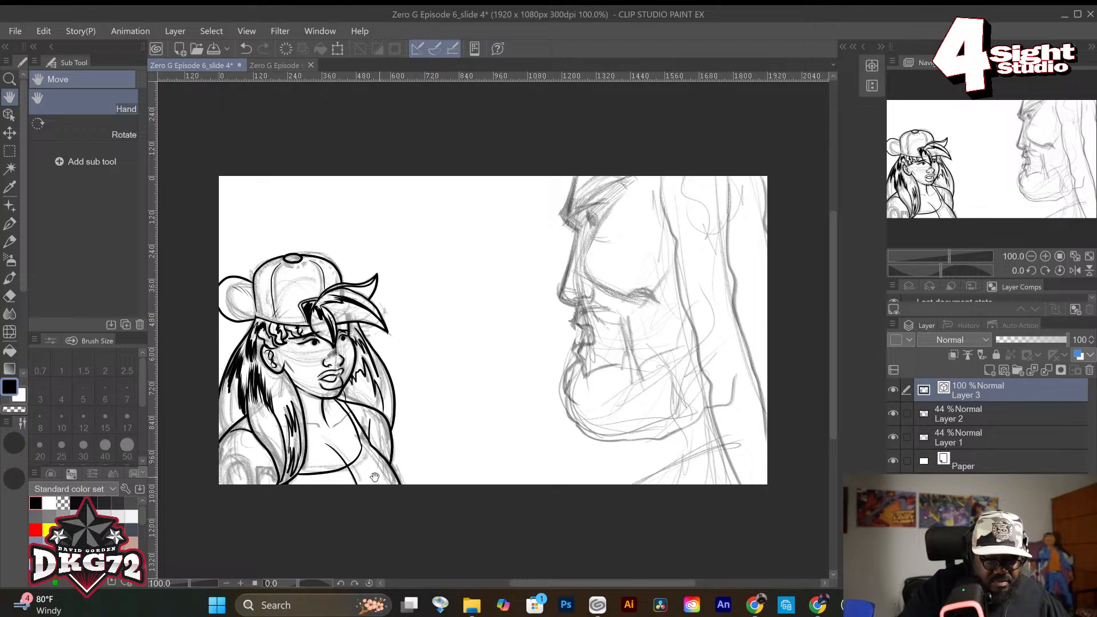
Ink black strands with the 10 px G-pen along the lower outer edge of the hair on the far side of the face, undoing stray strokes.
left_click(19, 242)
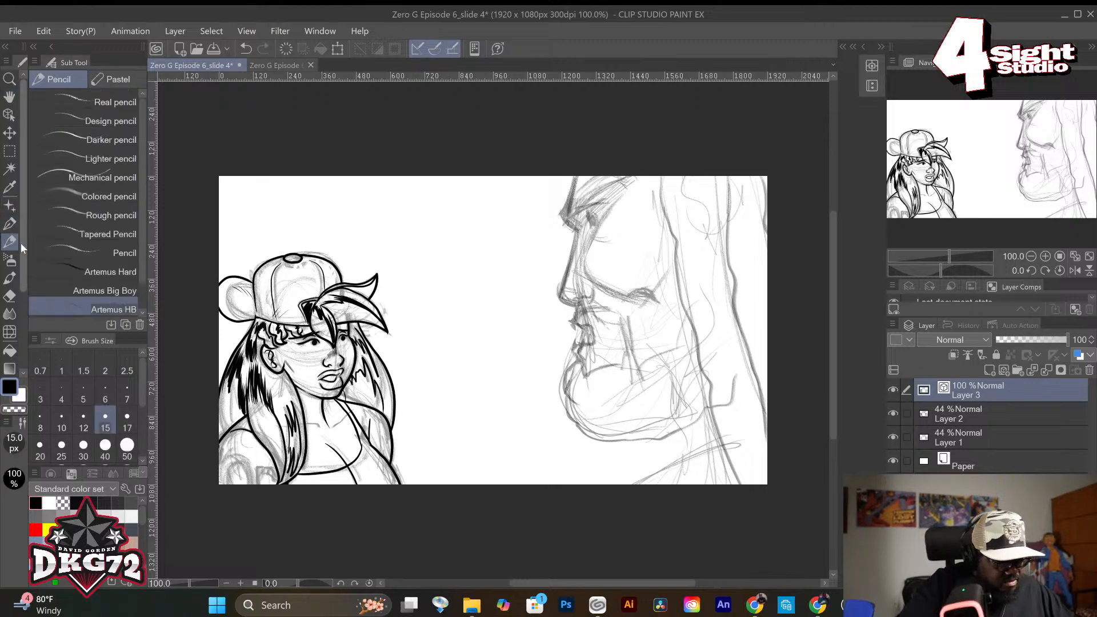
key("ctrl+plus")
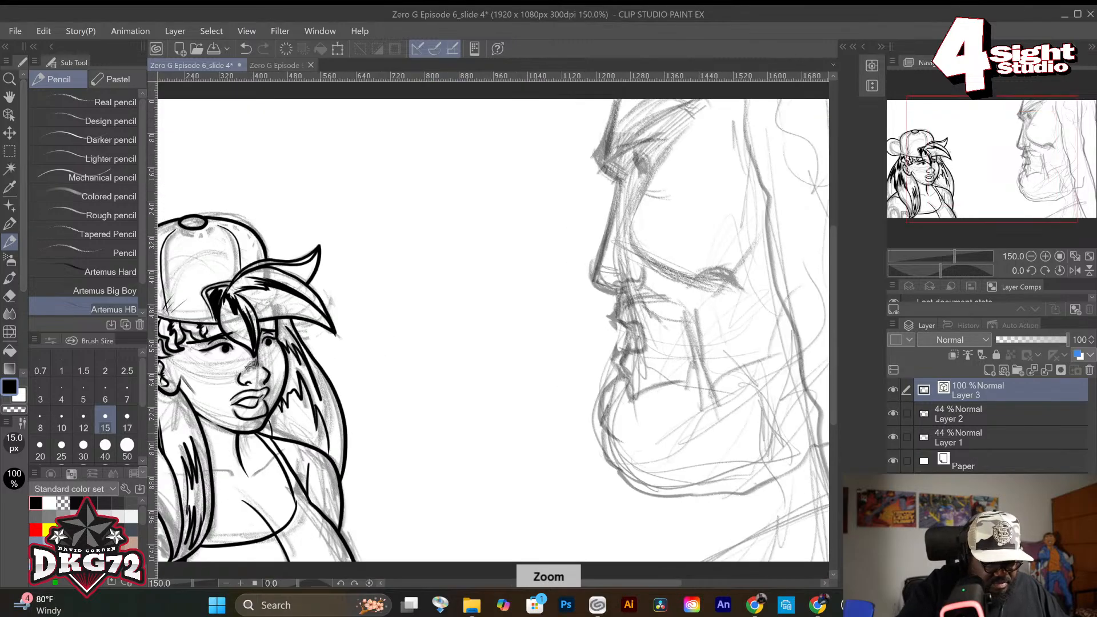
left_click_drag(637, 584, 566, 584)
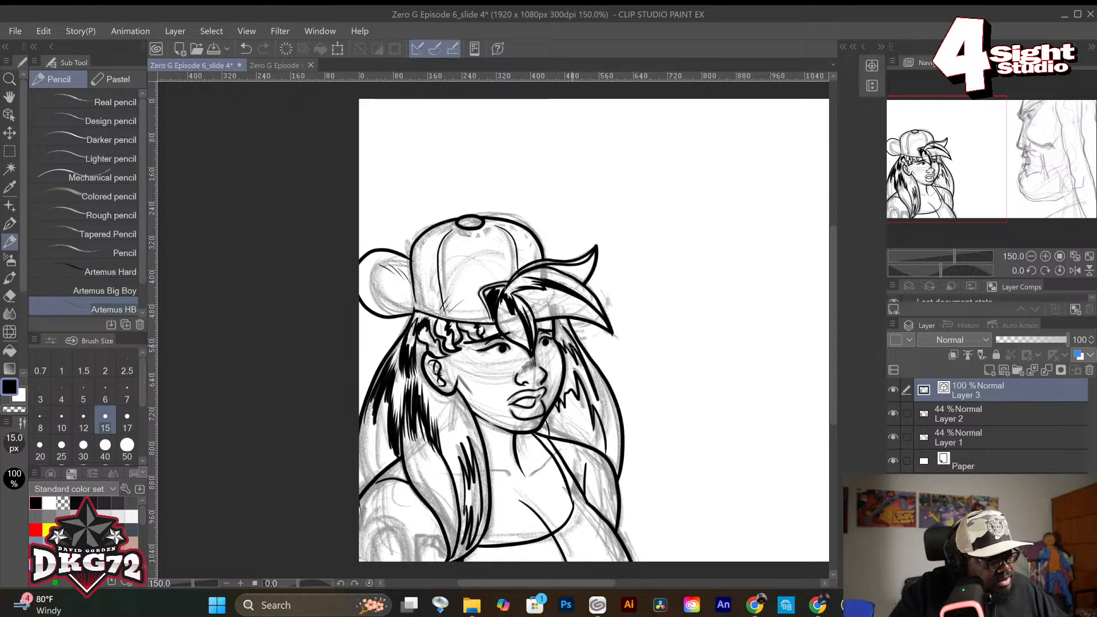
key("ctrl+z")
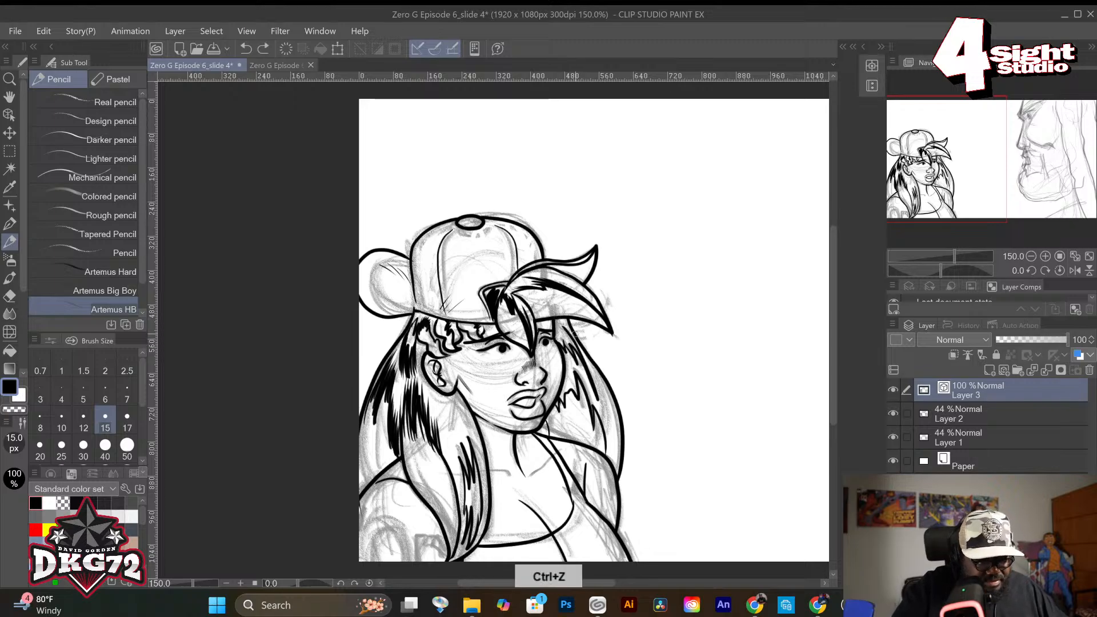
key("p")
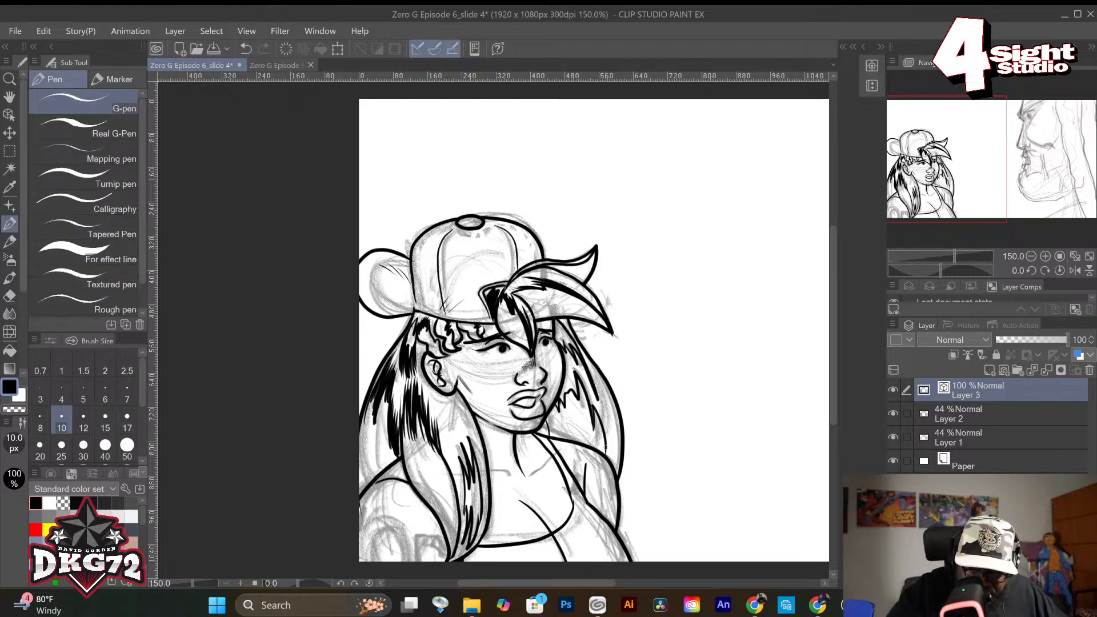
left_click_drag(601, 400, 614, 459)
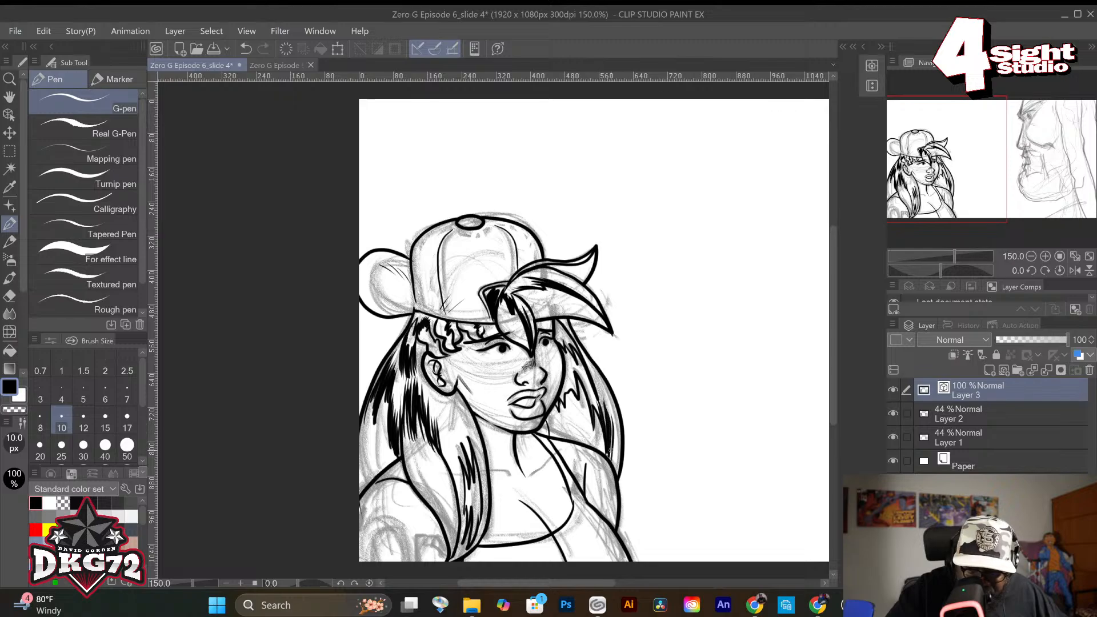
key("ctrl+z")
key("ctrl+z")
key("ctrl+z")
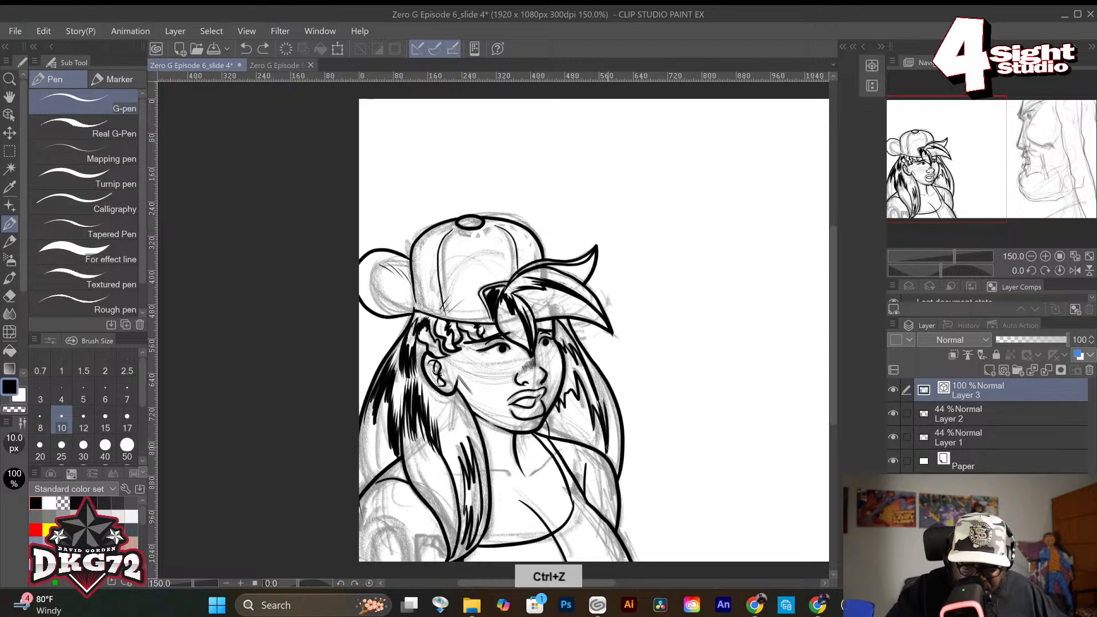
mouse_move(609, 450)
left_mouse_down()
mouse_move(611, 419)
mouse_move(612, 464)
left_mouse_up()
key("ctrl+z")
left_click_drag(611, 423, 617, 474)
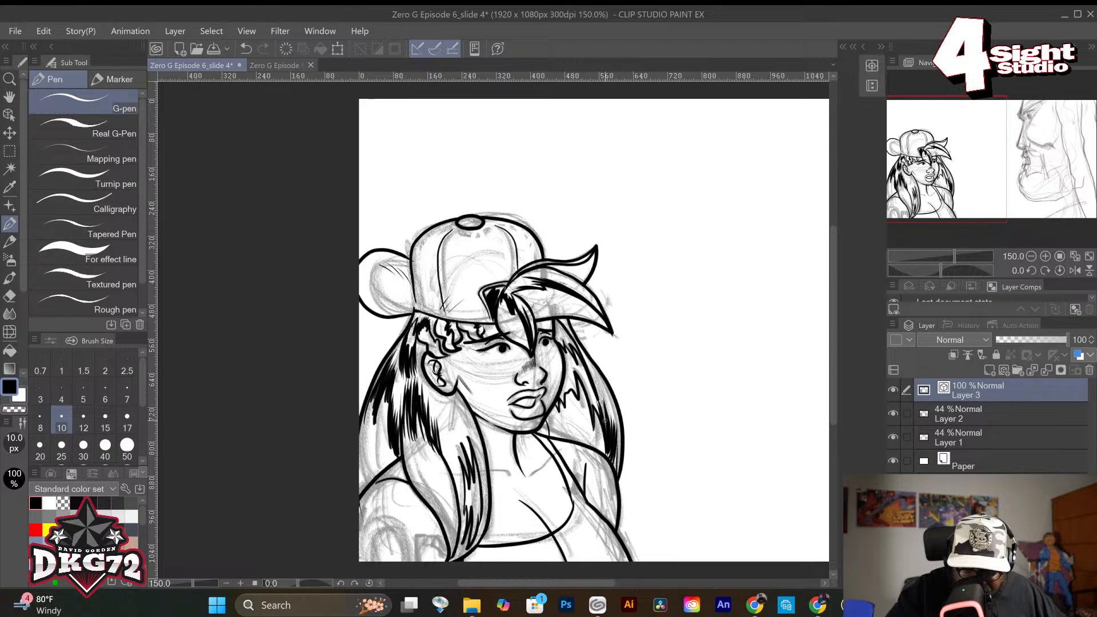
Ink a series of tapered black strands through the middle of the far-side hair, from beside the cheek downward.
left_click_drag(584, 400, 591, 424)
left_click_drag(578, 382, 591, 422)
left_click_drag(581, 388, 588, 408)
left_click_drag(573, 361, 590, 401)
left_click_drag(582, 377, 595, 424)
left_click_drag(568, 370, 576, 395)
mouse_move(569, 375)
left_mouse_down()
mouse_move(578, 400)
mouse_move(570, 391)
left_mouse_up()
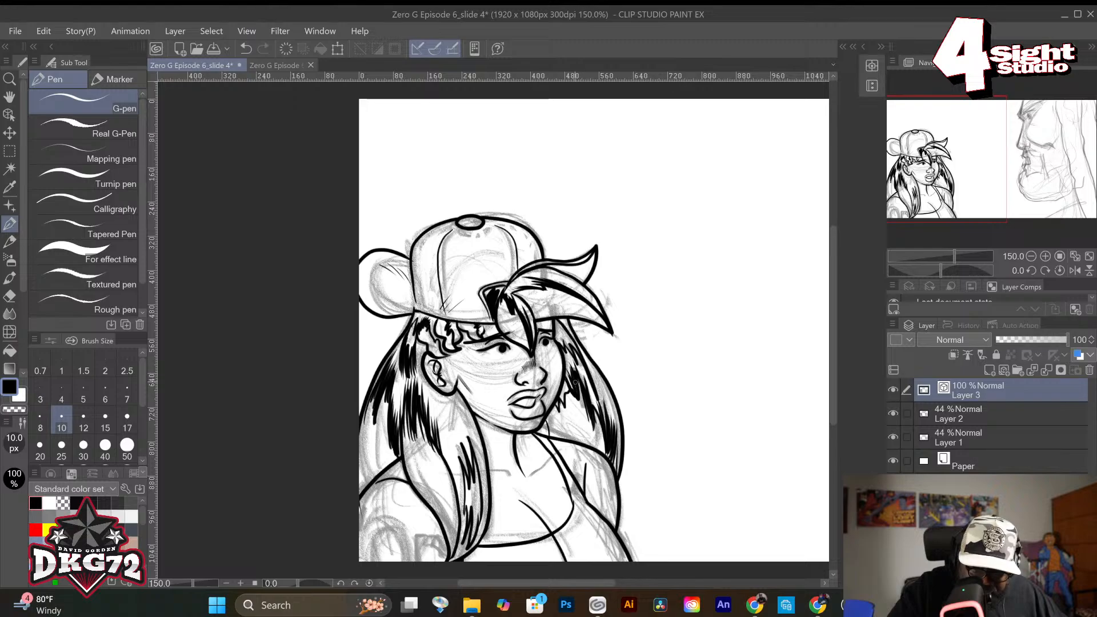
Undo the latest strand strokes next to the cheek and redraw thinner black strands in that part of the far-side hair.
key("ctrl+z")
key("ctrl+z")
key("ctrl+z")
key("ctrl+z")
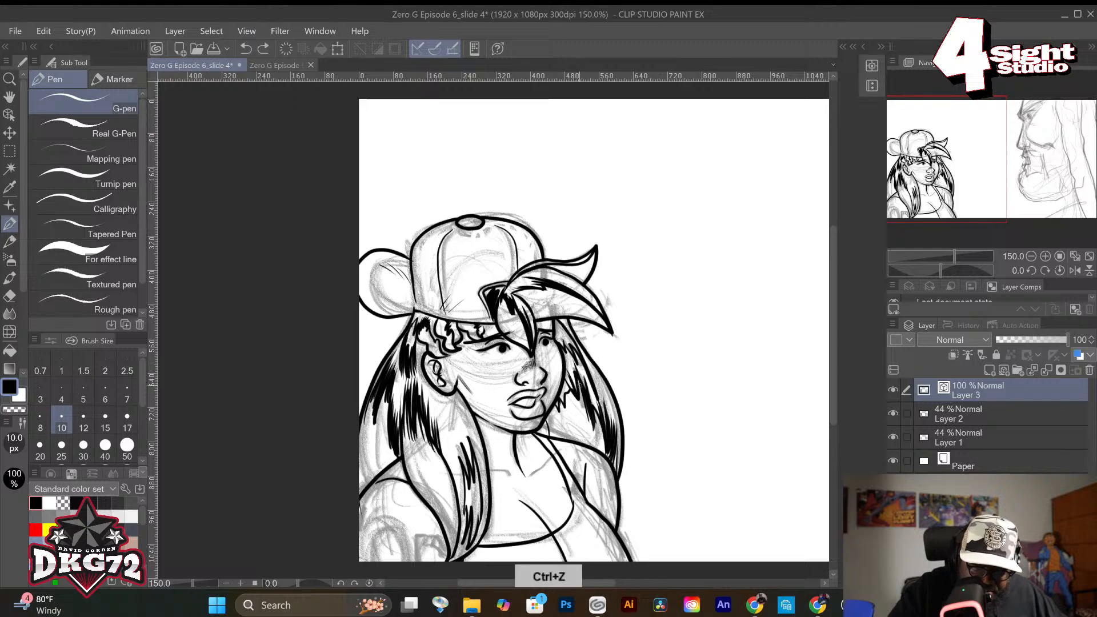
mouse_move(565, 359)
left_mouse_down()
mouse_move(579, 377)
mouse_move(570, 390)
left_mouse_up()
key("ctrl+z")
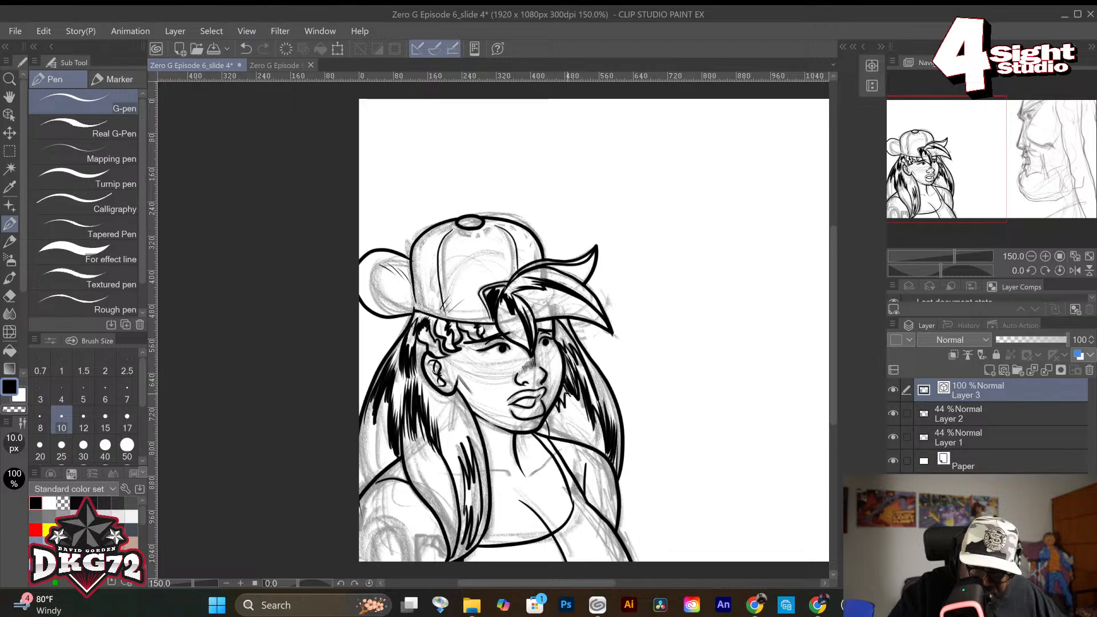
left_click_drag(580, 364, 590, 392)
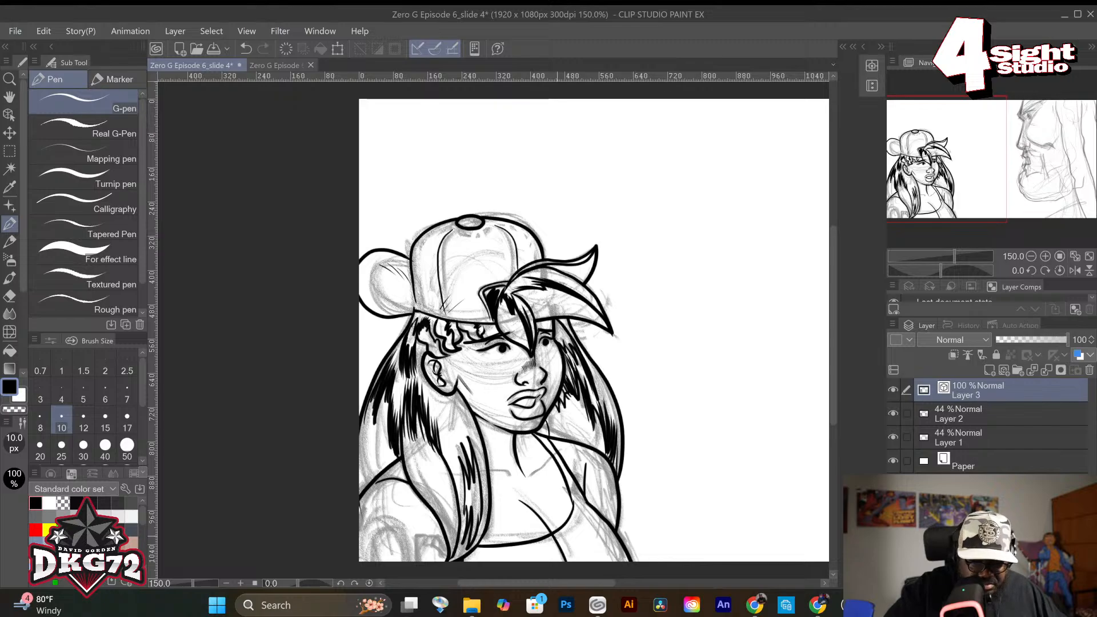
Ink tapered black strands down the near-side lock of hair over the chest, then undo the last few strokes.
left_click_drag(448, 478, 442, 433)
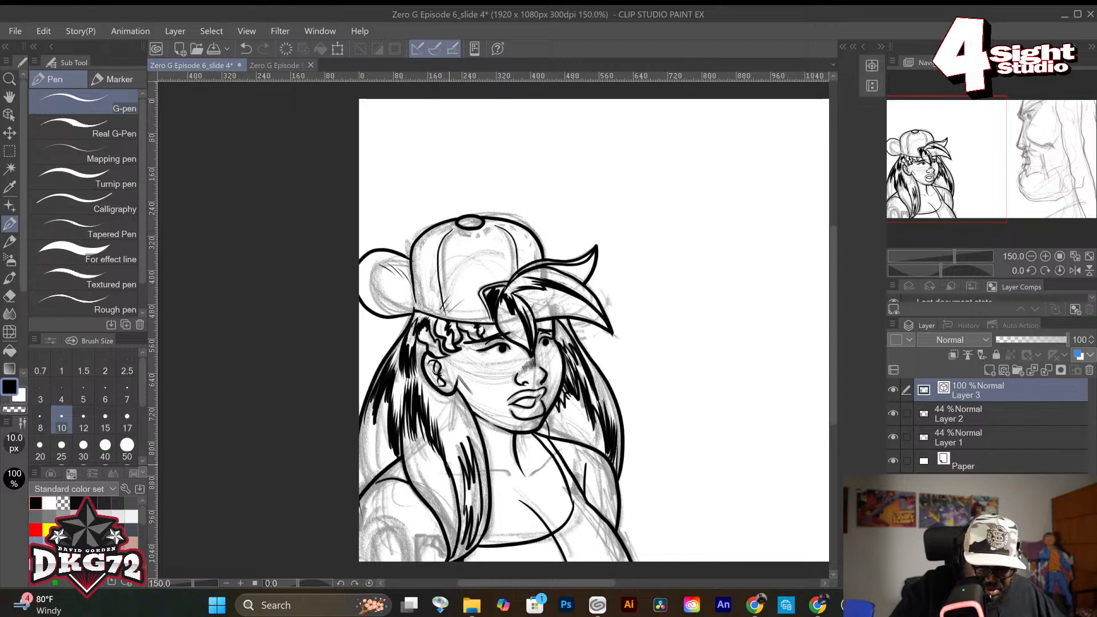
left_click_drag(467, 476, 460, 439)
mouse_move(465, 474)
left_mouse_down()
mouse_move(454, 437)
mouse_move(468, 484)
mouse_move(454, 431)
mouse_move(475, 460)
mouse_move(463, 418)
left_mouse_up()
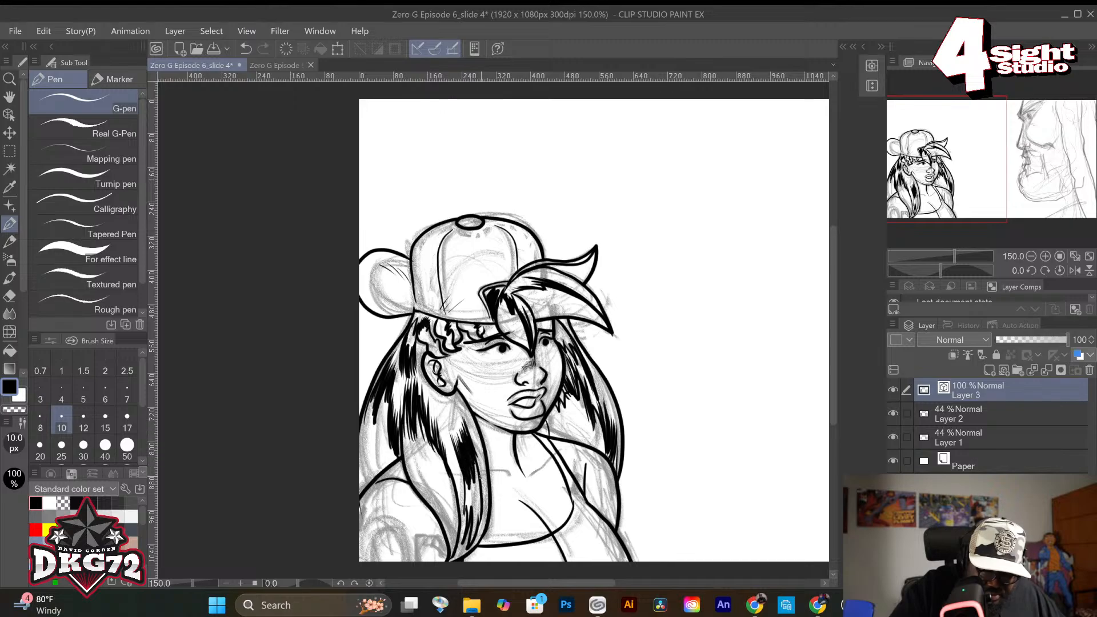
left_click_drag(478, 478, 474, 432)
left_click_drag(467, 516, 464, 489)
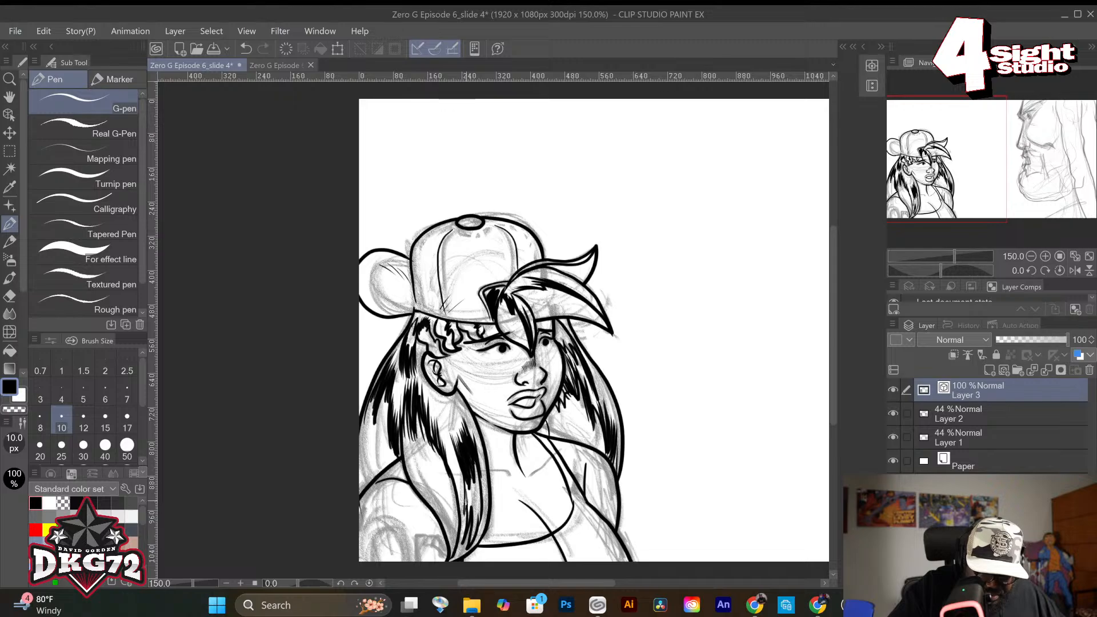
mouse_move(467, 537)
left_mouse_down()
mouse_move(465, 499)
mouse_move(462, 549)
mouse_move(474, 514)
left_mouse_up()
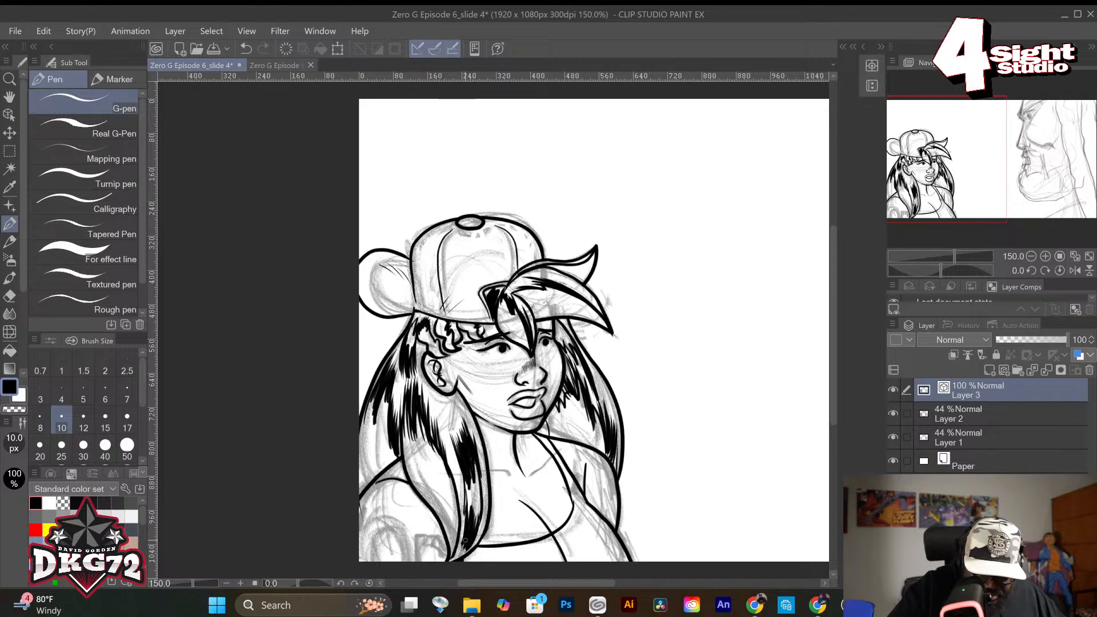
key("ctrl+z")
key("ctrl+z")
key("ctrl+z")
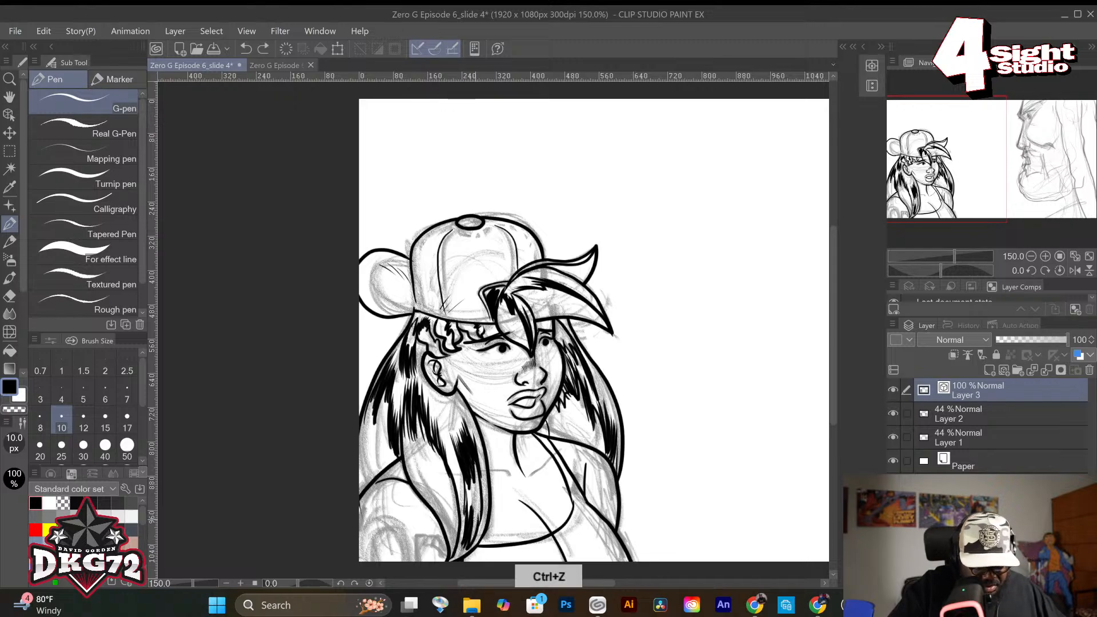
Ink black strands toward the lower tip of the near-side lock over the chest, undoing a stray stroke.
left_click_drag(468, 507, 450, 561)
left_click_drag(470, 524, 459, 555)
mouse_move(475, 508)
left_mouse_down()
mouse_move(464, 554)
mouse_move(469, 536)
mouse_move(468, 551)
mouse_move(474, 545)
left_mouse_up()
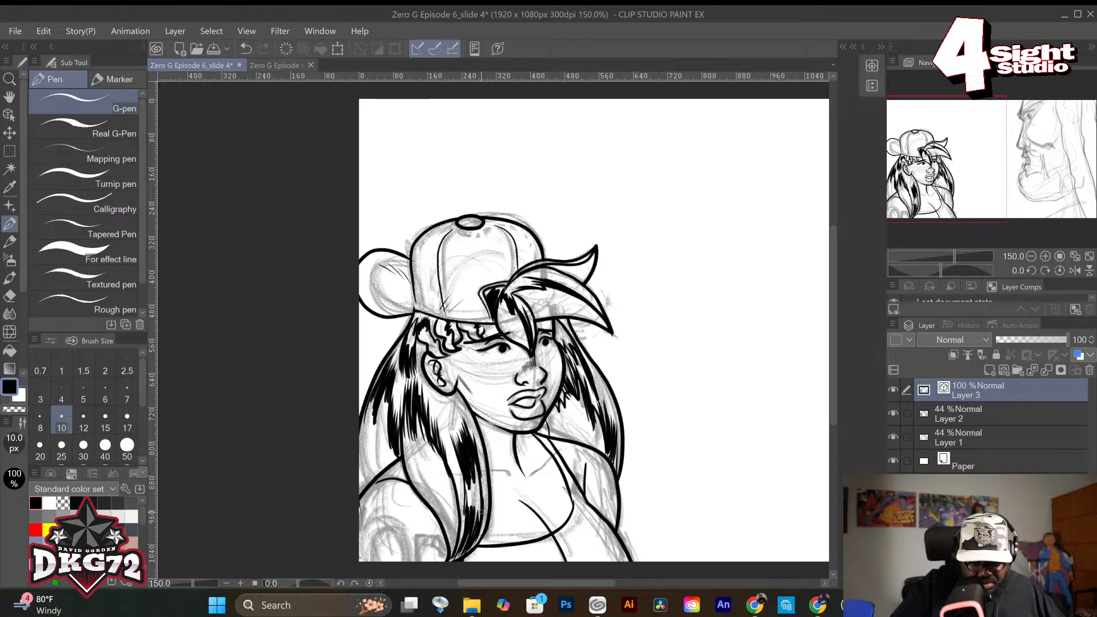
mouse_move(486, 483)
left_mouse_down()
mouse_move(478, 537)
mouse_move(478, 525)
left_mouse_up()
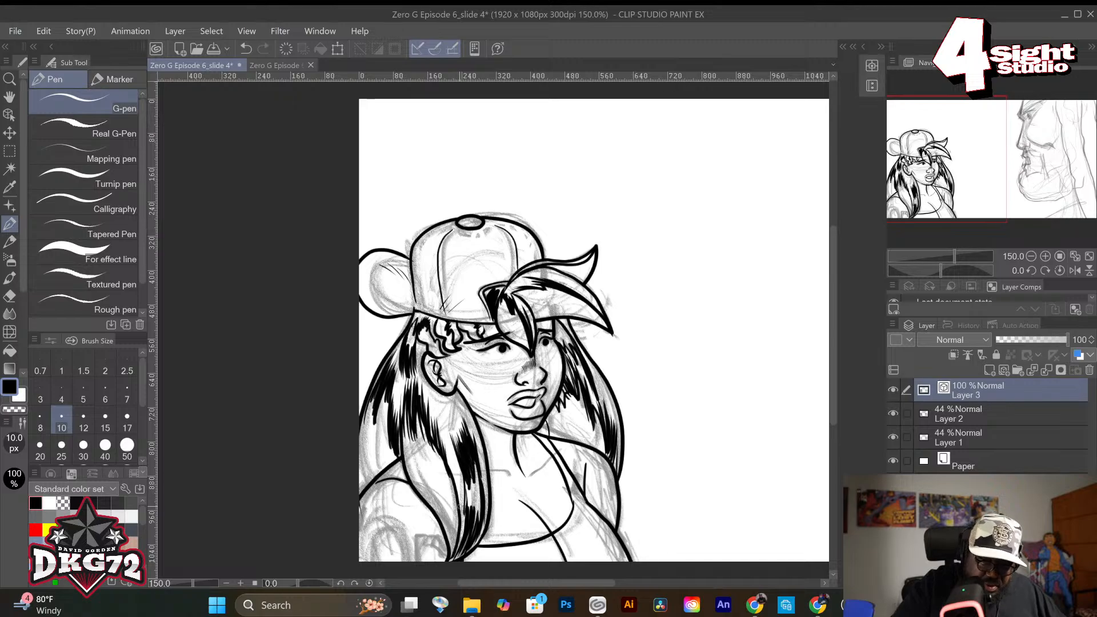
left_click_drag(451, 451, 457, 518)
key("ctrl+z")
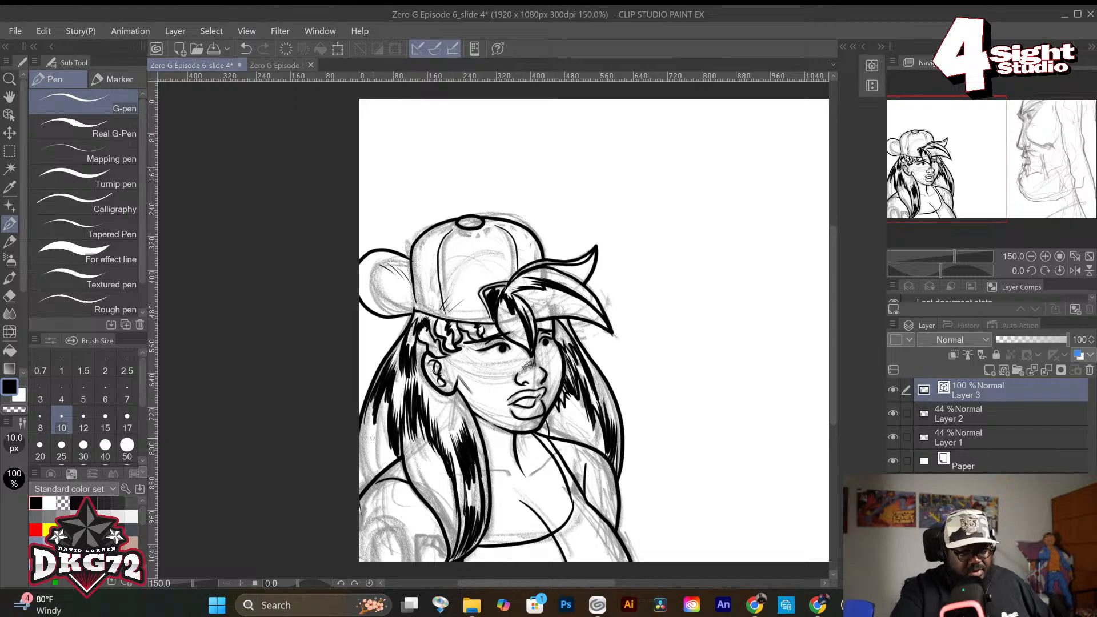
Ink the back edge of the near-side hair along the canvas border, down to the shoulder.
left_click_drag(364, 419, 360, 474)
left_click_drag(362, 414, 360, 487)
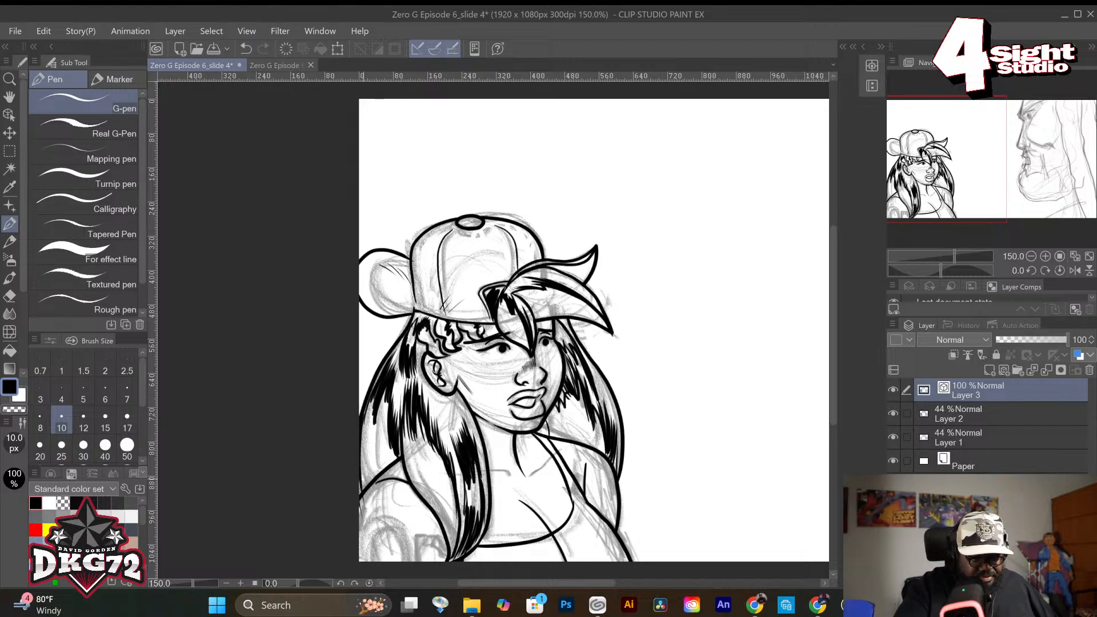
left_click_drag(363, 445, 360, 486)
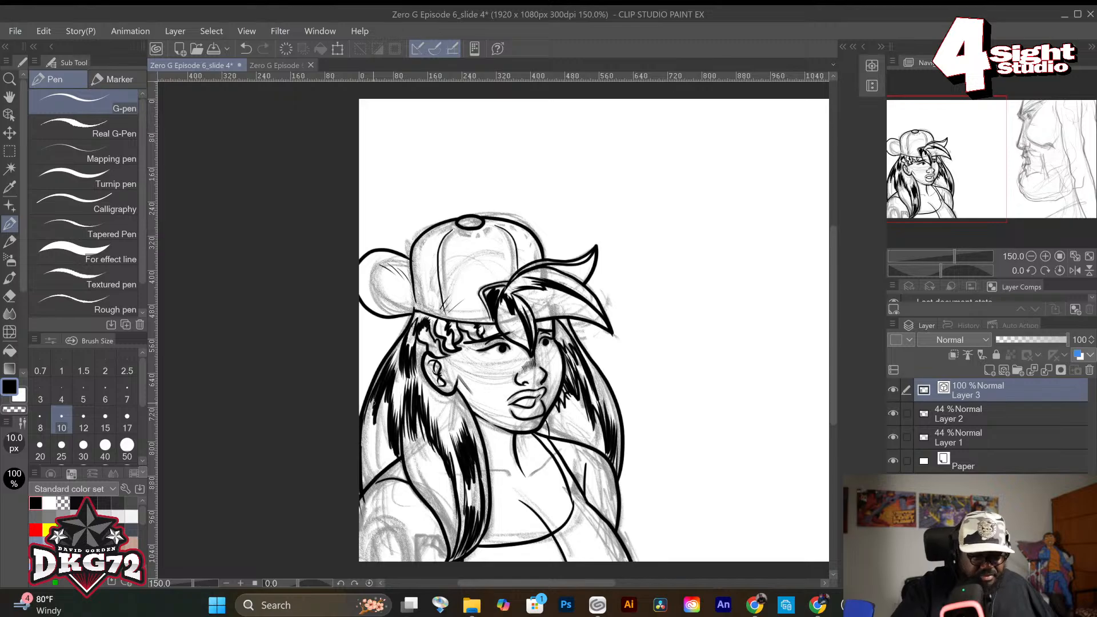
Fill the near-side hair solid black with the G-pen at 30 px, finishing the lower tip at 20 px.
key("e")
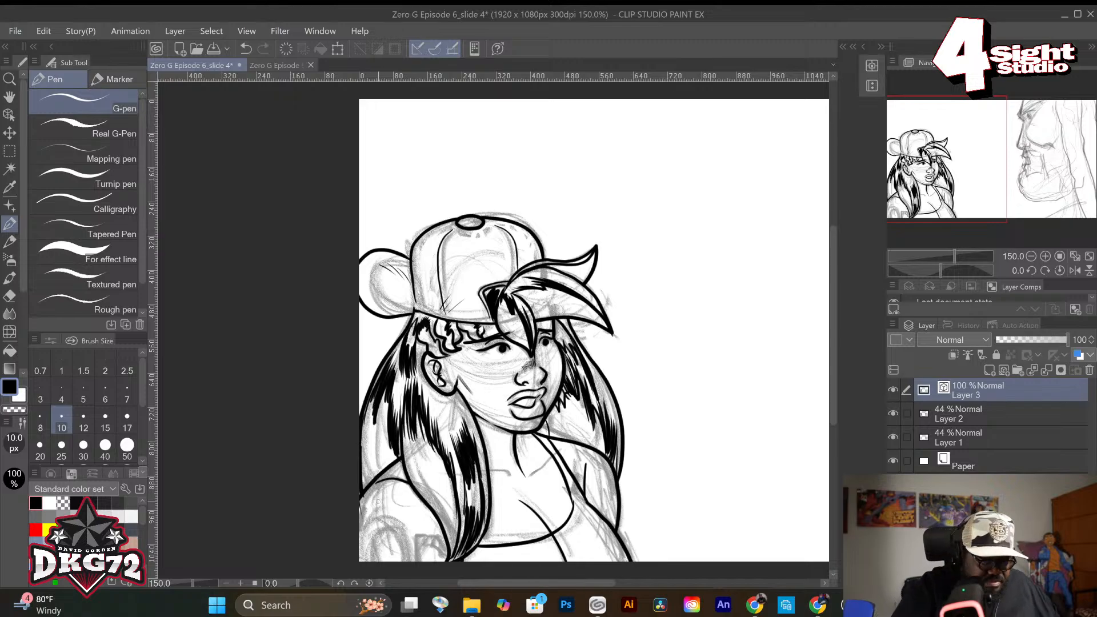
left_click(84, 448)
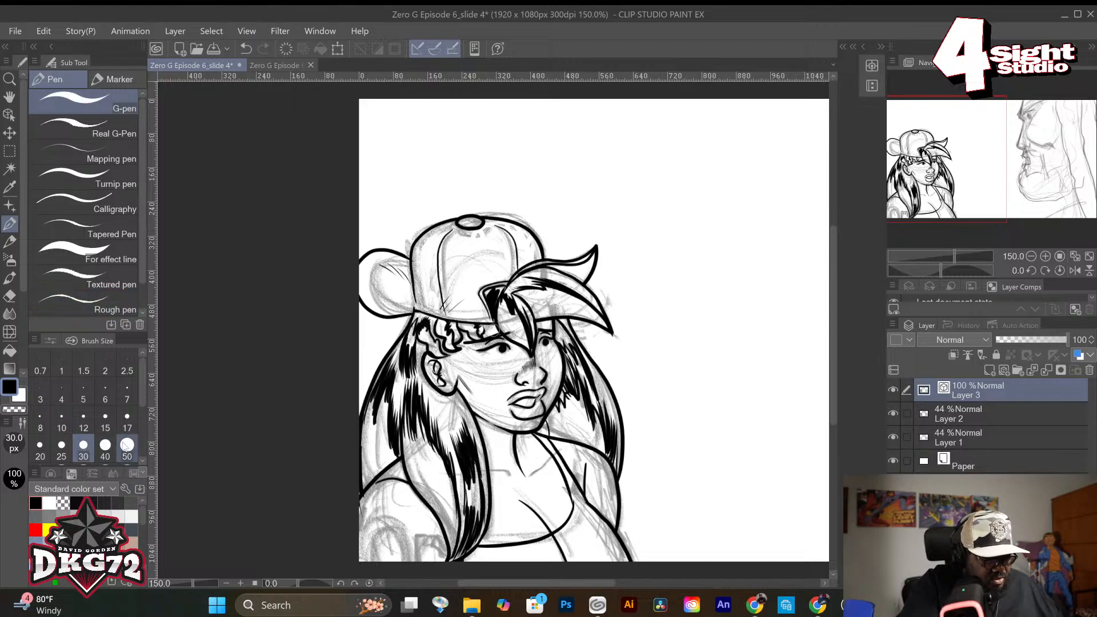
mouse_move(374, 394)
left_mouse_down()
mouse_move(363, 473)
mouse_move(370, 438)
mouse_move(367, 478)
mouse_move(391, 456)
mouse_move(382, 393)
mouse_move(377, 456)
mouse_move(388, 420)
mouse_move(393, 452)
mouse_move(407, 440)
mouse_move(428, 509)
left_mouse_up()
mouse_move(411, 429)
left_mouse_down()
mouse_move(432, 474)
mouse_move(421, 424)
mouse_move(461, 503)
left_mouse_up()
left_click_drag(435, 449, 451, 500)
key("ctrl+z")
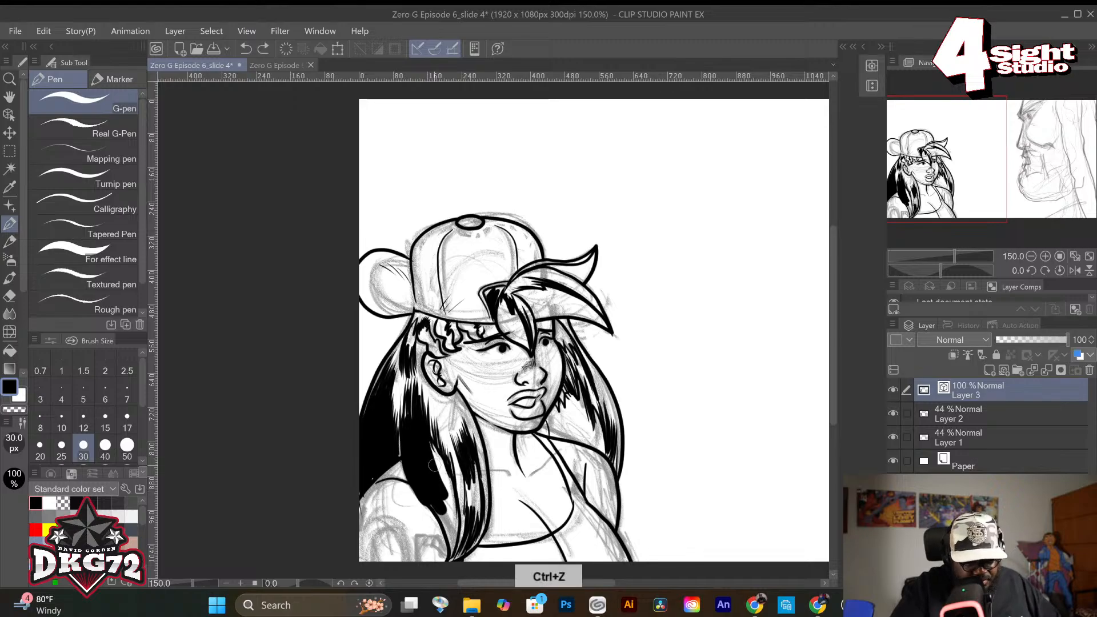
left_click_drag(428, 445, 450, 528)
left_click_drag(429, 493, 447, 522)
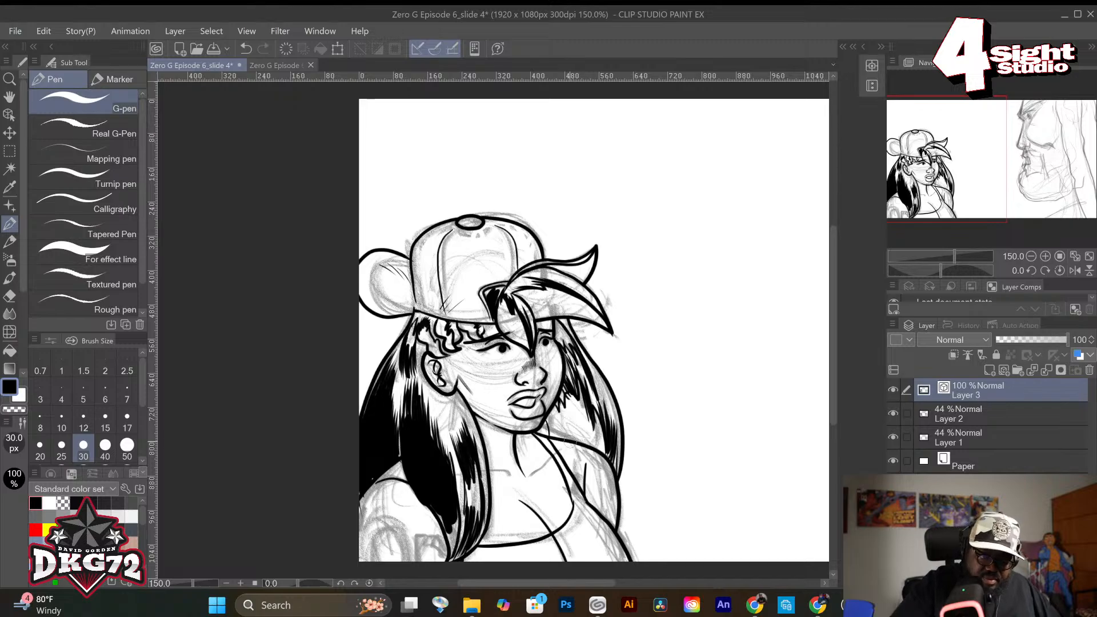
left_click(40, 446)
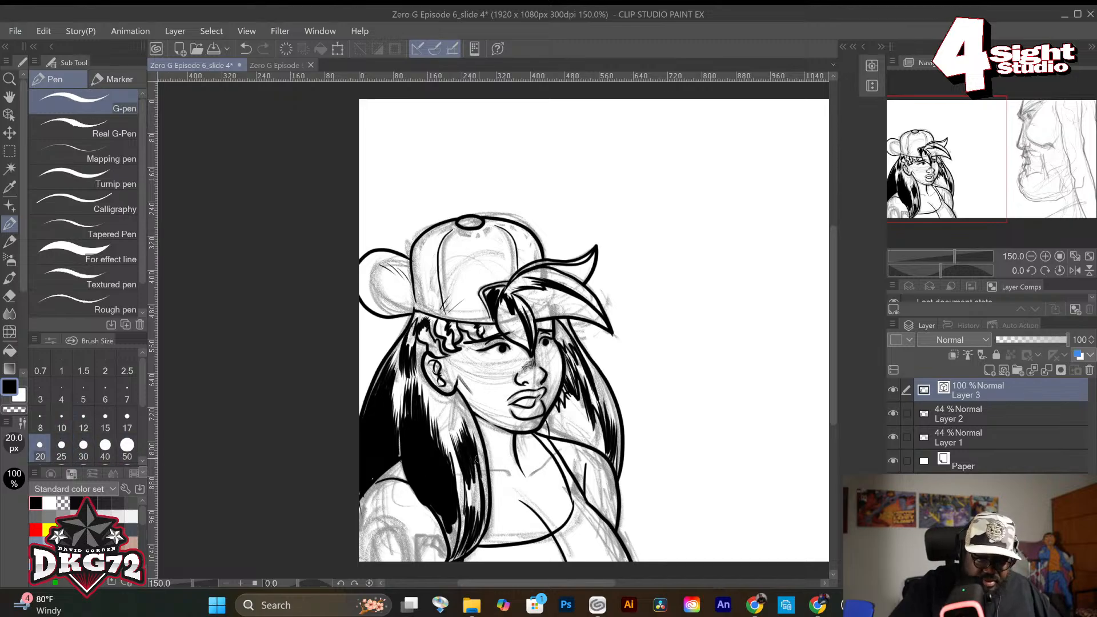
mouse_move(466, 476)
left_mouse_down()
mouse_move(469, 519)
mouse_move(472, 478)
mouse_move(474, 528)
mouse_move(473, 464)
mouse_move(477, 496)
mouse_move(445, 498)
mouse_move(453, 534)
left_mouse_up()
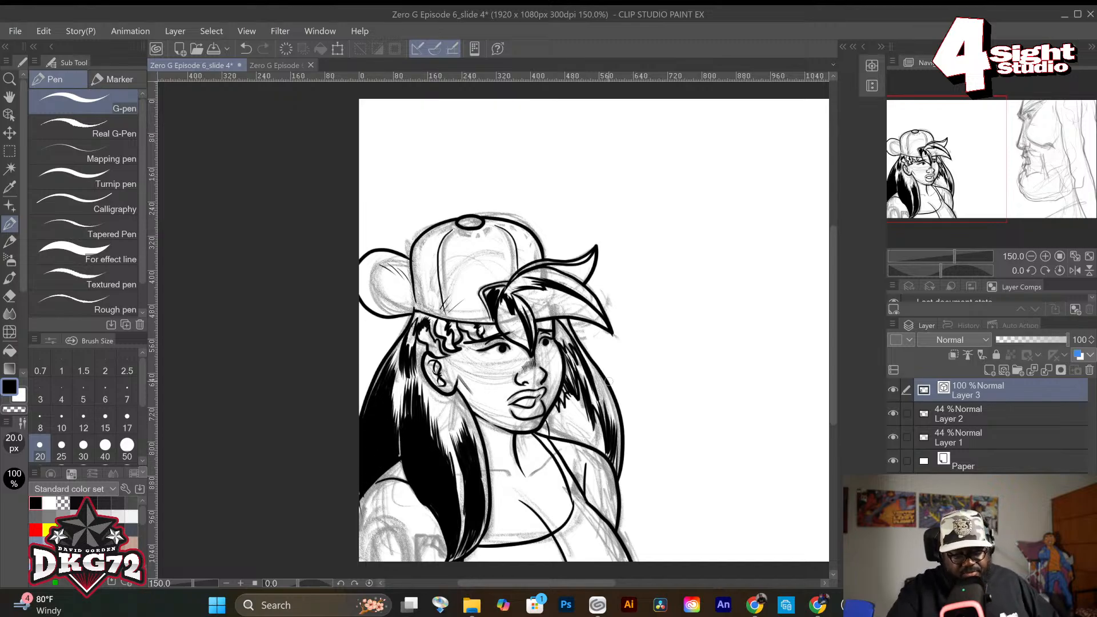
Thicken the strands and shoulder-side edge of the far-side hair with the G-pen at 15 px.
scroll(609, 381, "down", 1)
scroll(609, 382, "up", 2)
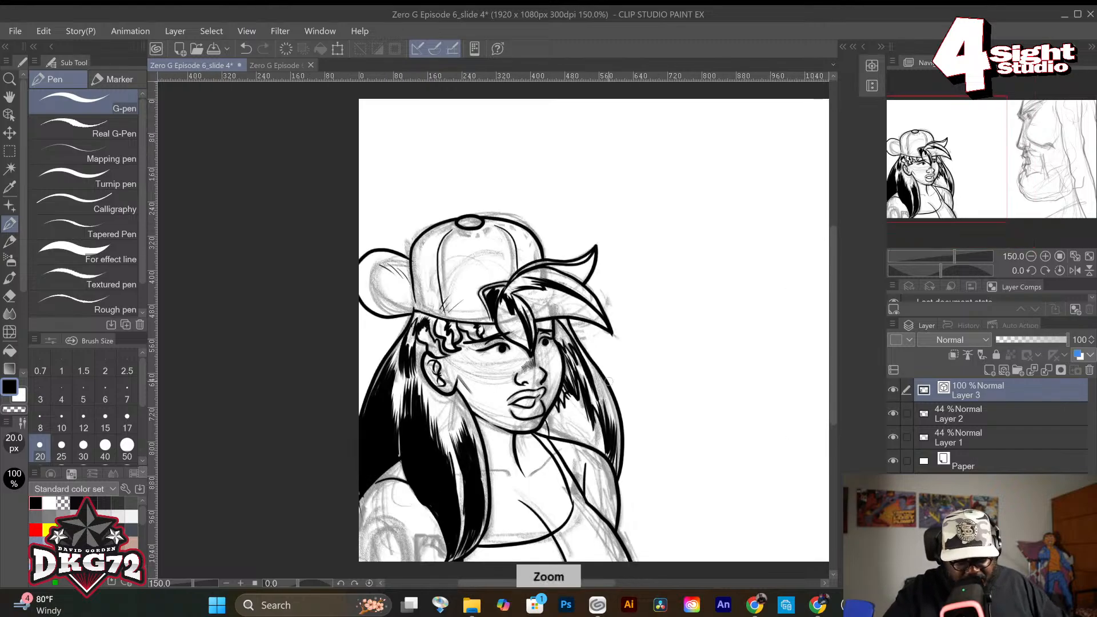
left_click(9, 97)
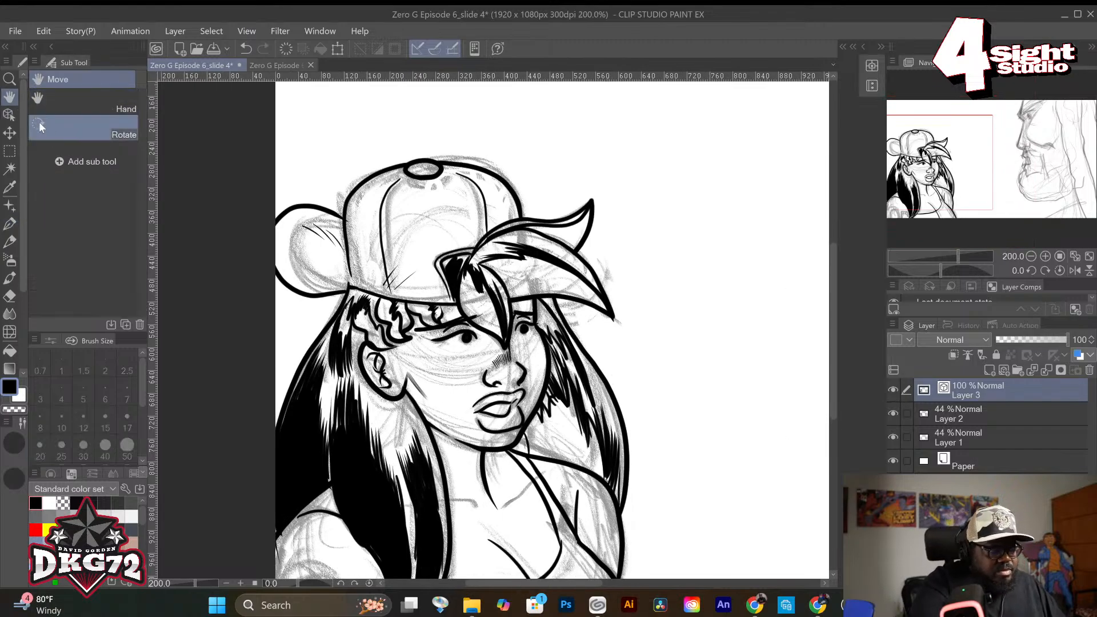
left_click(86, 129)
left_click_drag(639, 384, 669, 251)
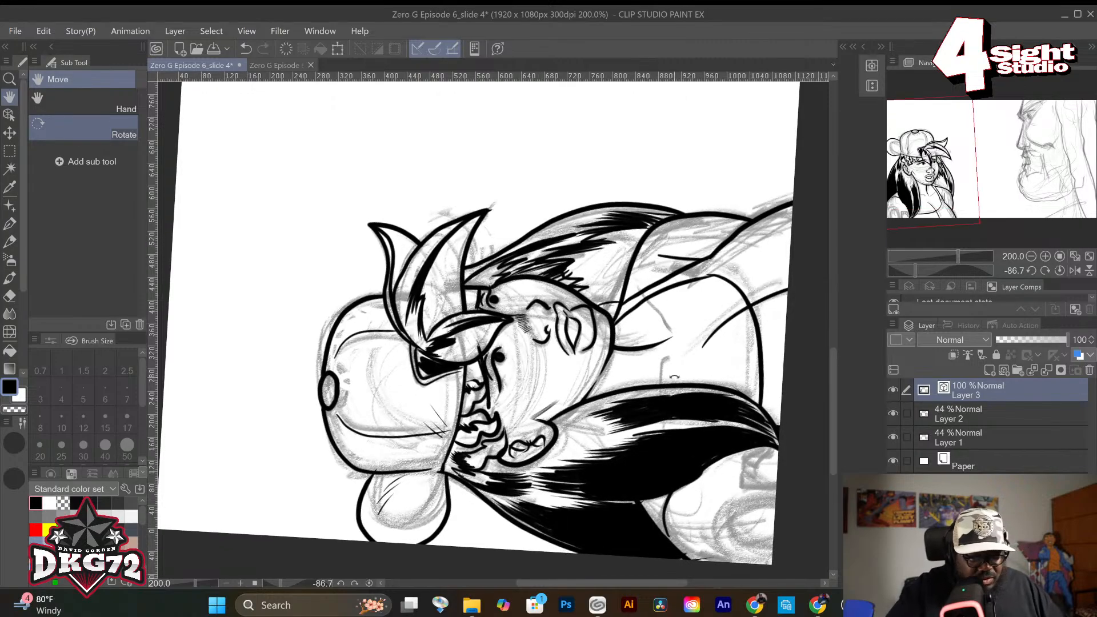
scroll(675, 378, "up", 3)
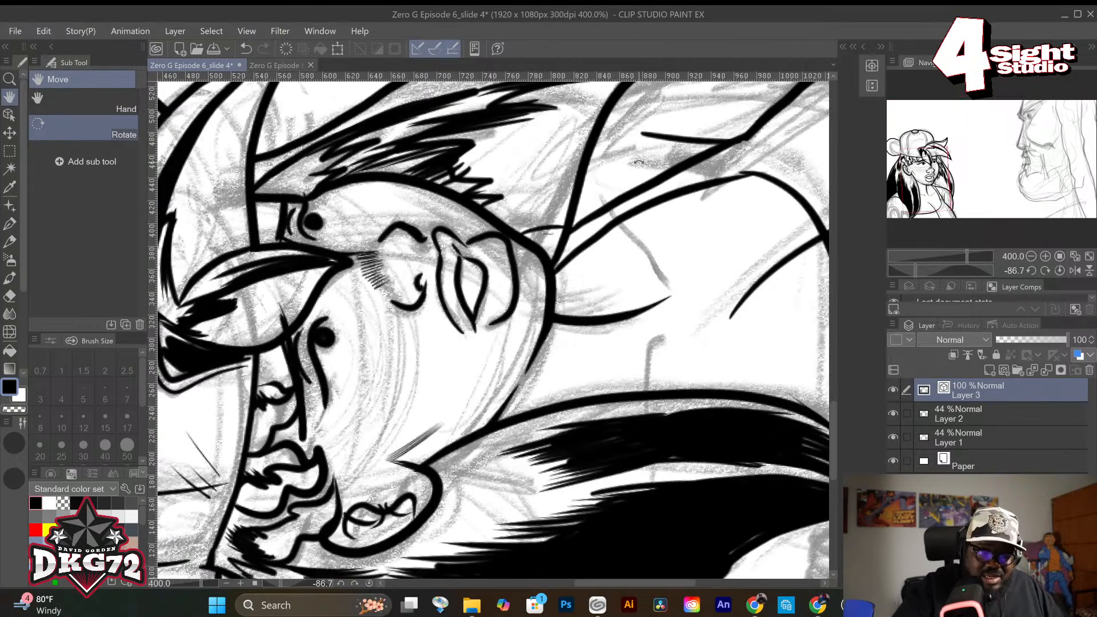
scroll(639, 162, "down", 3)
key("p")
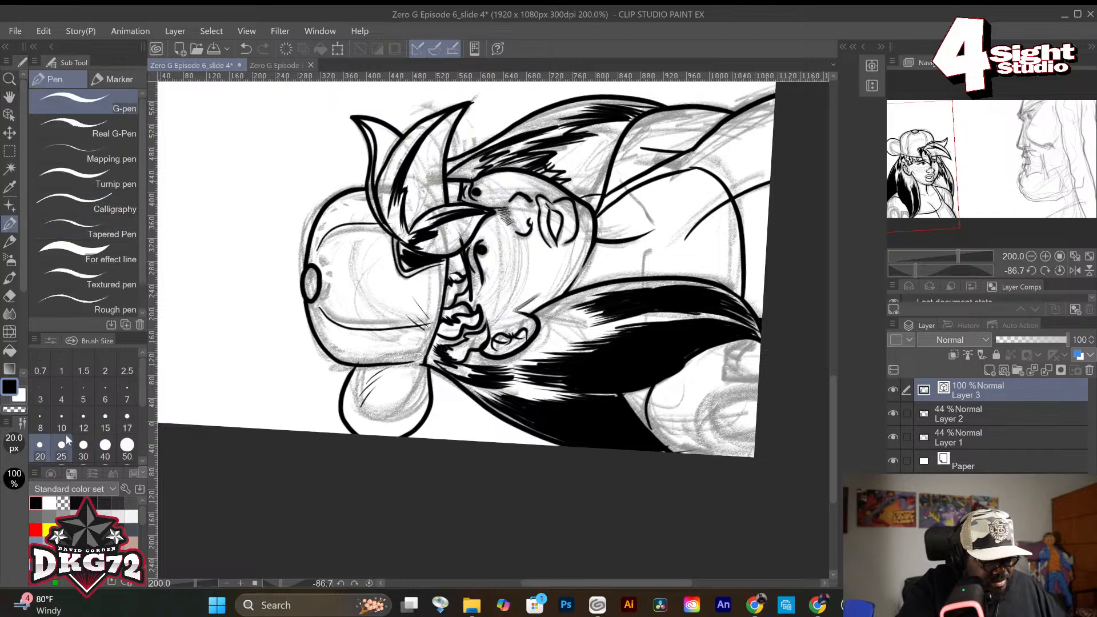
left_click(105, 419)
mouse_move(539, 153)
left_mouse_down()
mouse_move(625, 117)
mouse_move(602, 181)
left_mouse_up()
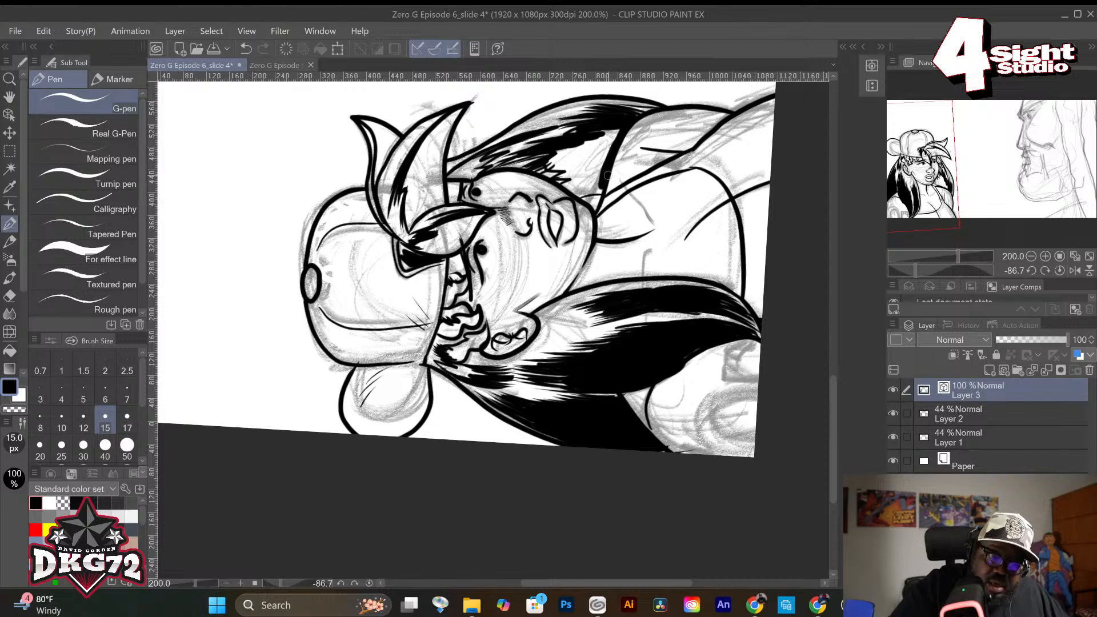
key("e")
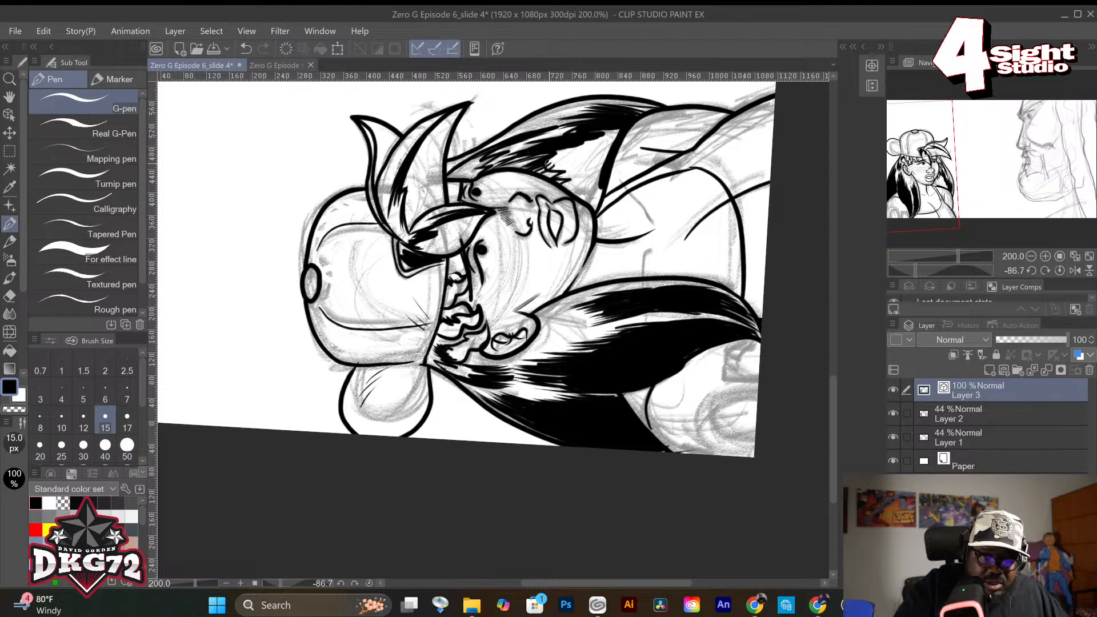
mouse_move(546, 174)
left_mouse_down()
mouse_move(551, 157)
mouse_move(570, 156)
mouse_move(554, 163)
left_mouse_up()
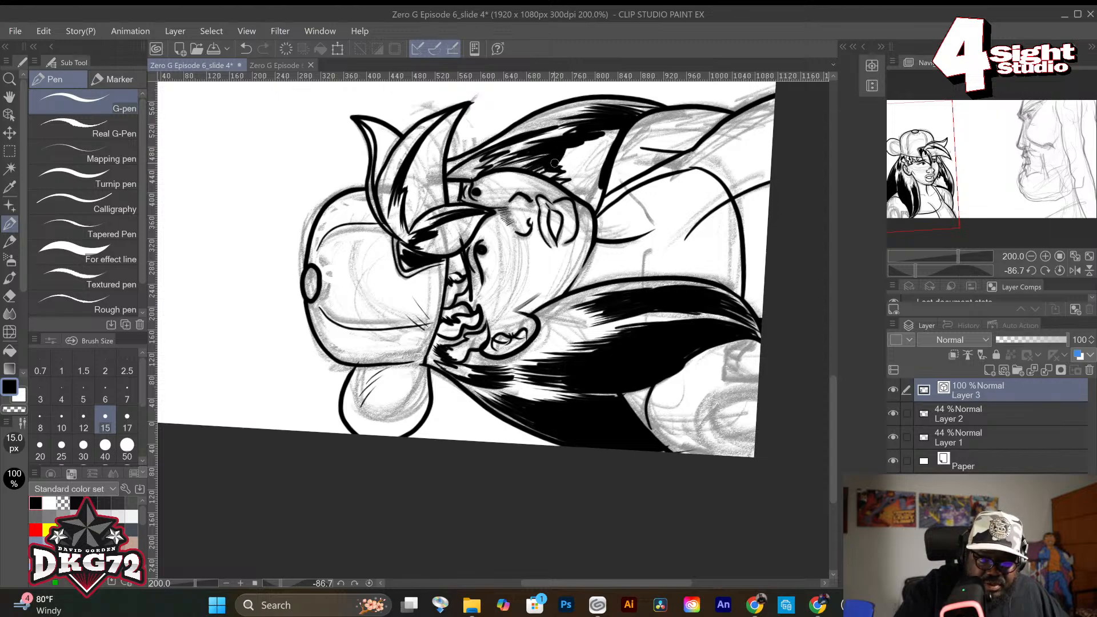
Fill the lower far-side hair solid black with the 17 px G-pen and thicken the strands nearer the cap.
left_click(61, 420)
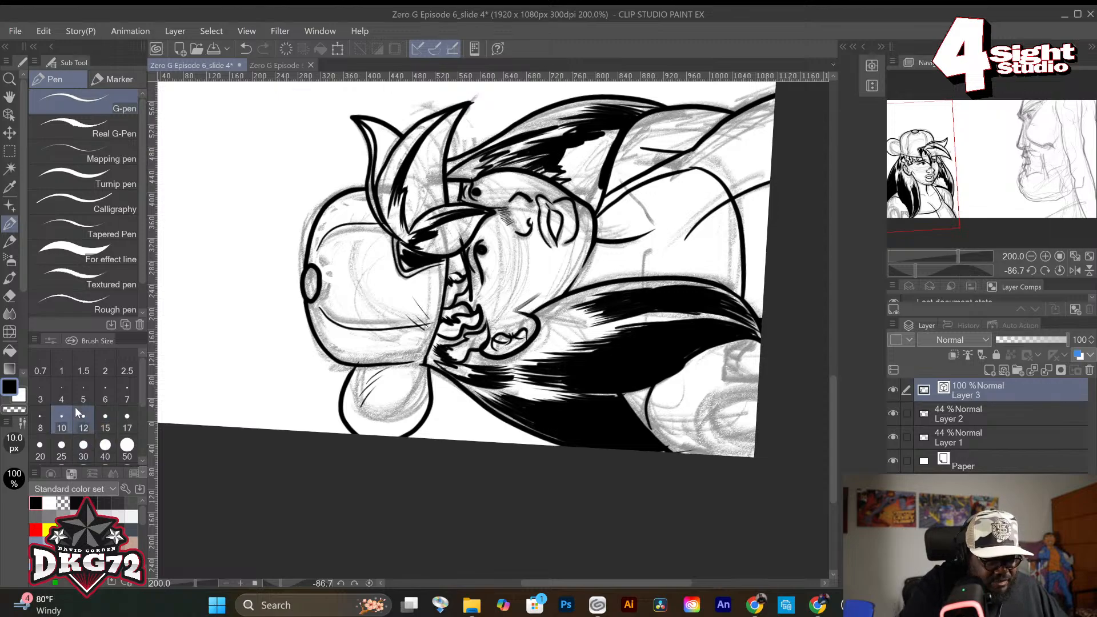
left_click(127, 421)
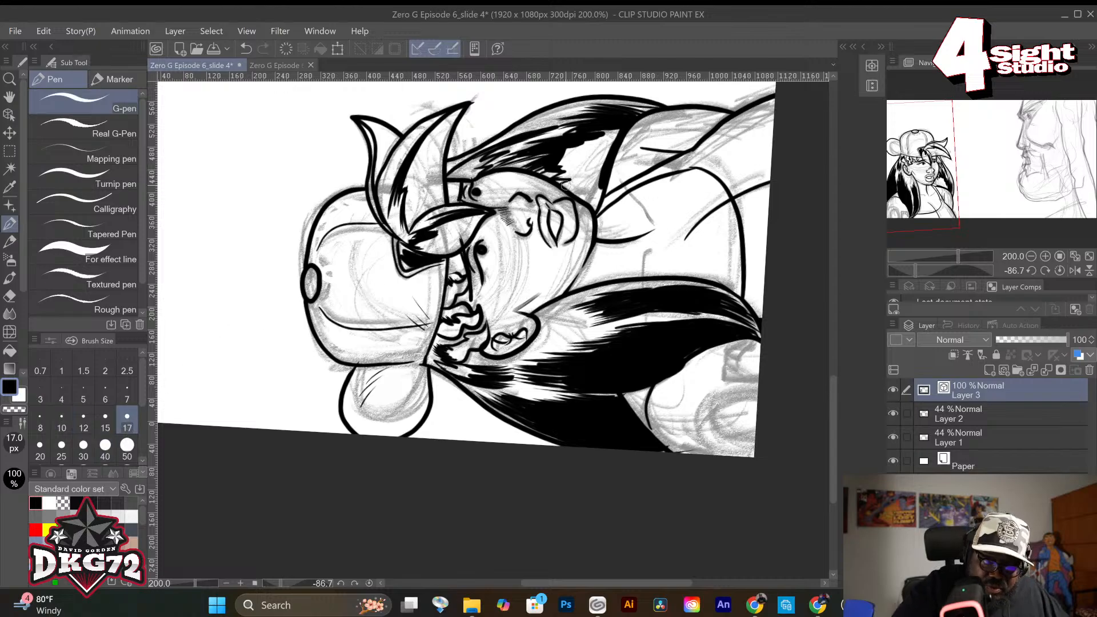
mouse_move(563, 183)
left_mouse_down()
mouse_move(597, 209)
mouse_move(600, 175)
mouse_move(597, 206)
mouse_move(570, 184)
mouse_move(591, 197)
left_mouse_up()
mouse_move(559, 174)
left_mouse_down()
mouse_move(600, 175)
mouse_move(615, 139)
mouse_move(599, 144)
mouse_move(611, 129)
mouse_move(590, 128)
left_mouse_up()
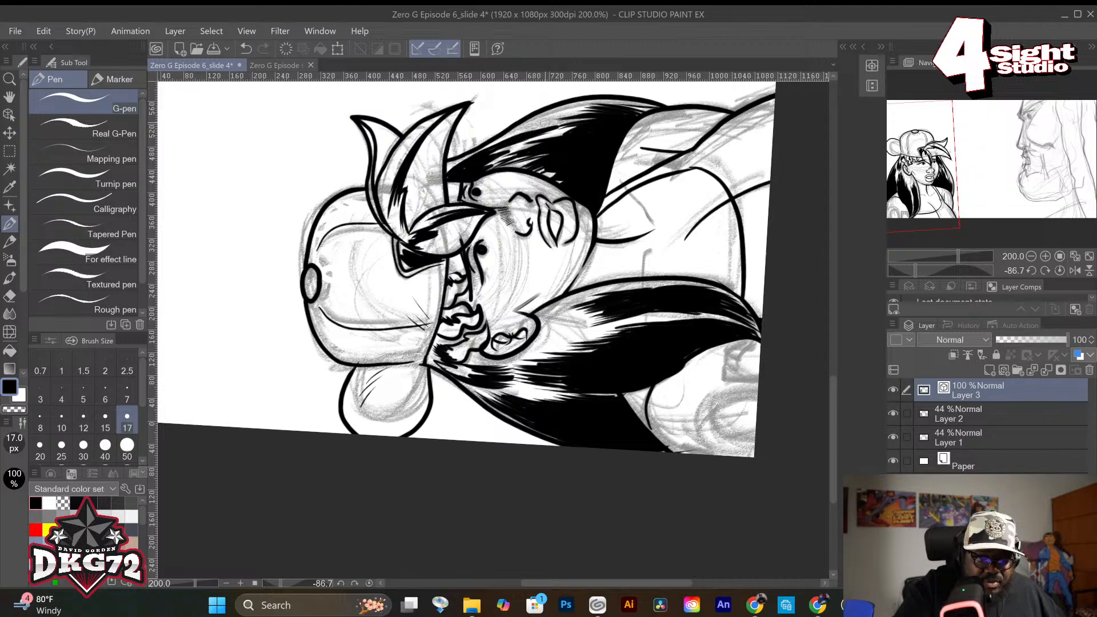
mouse_move(498, 151)
left_mouse_down()
mouse_move(535, 136)
mouse_move(518, 134)
mouse_move(550, 126)
left_mouse_up()
left_click_drag(485, 153, 540, 125)
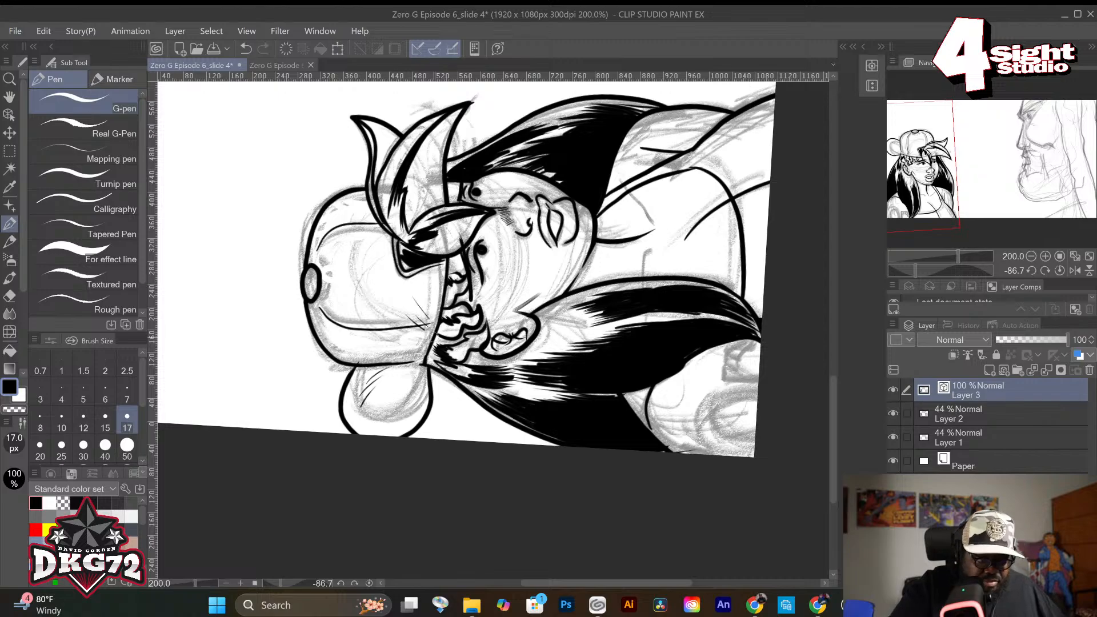
Fill the curls under the cap brim beside the ear with solid black at 17 px, undoing stray strokes.
left_click_drag(440, 325, 457, 334)
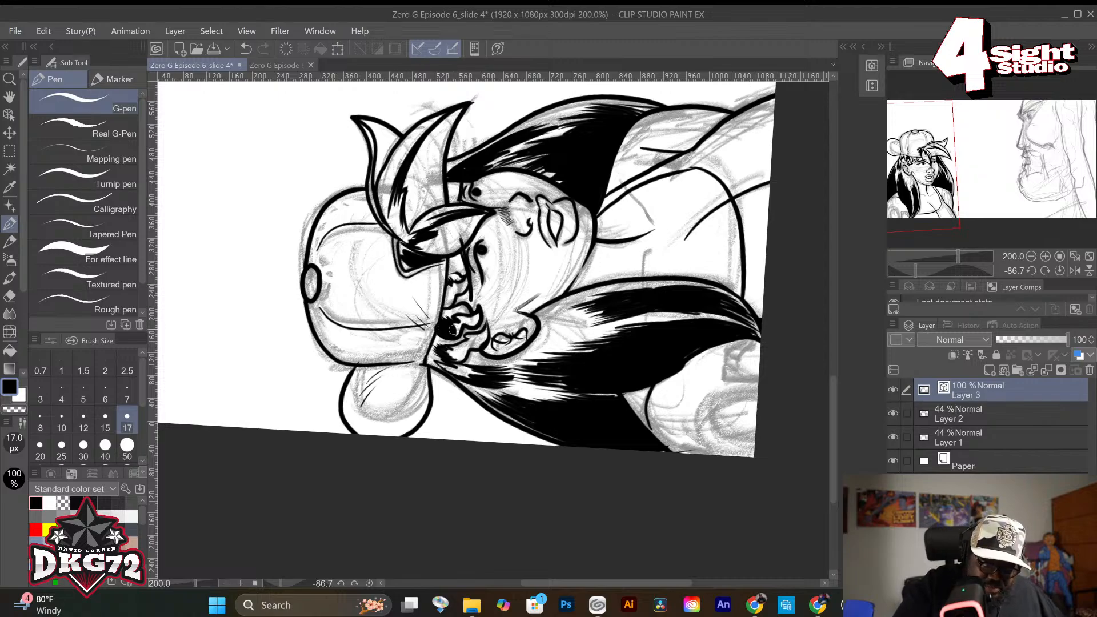
key("ctrl+z")
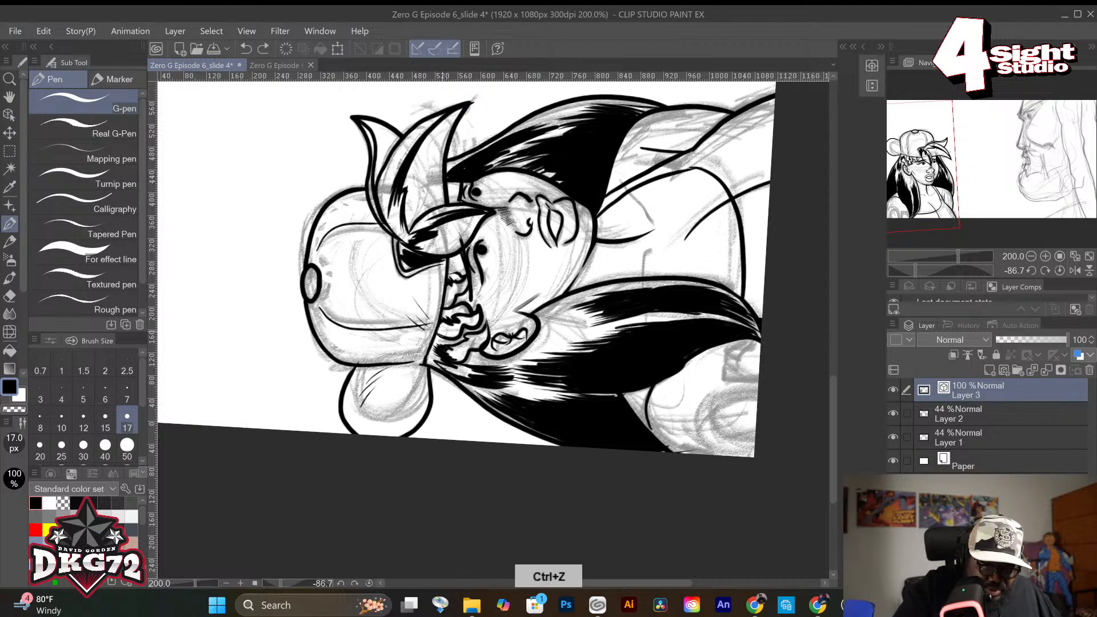
mouse_move(439, 329)
left_mouse_down()
mouse_move(451, 334)
mouse_move(481, 311)
left_mouse_up()
mouse_move(458, 355)
left_mouse_down()
mouse_move(486, 330)
mouse_move(480, 338)
left_mouse_up()
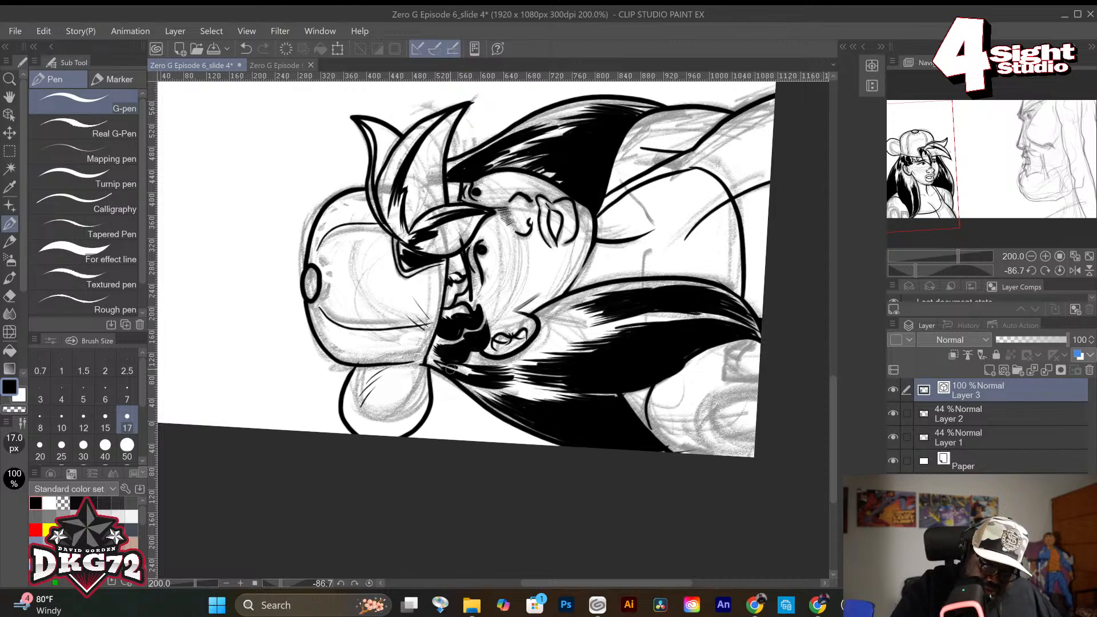
left_click_drag(450, 369, 451, 369)
key("ctrl+z")
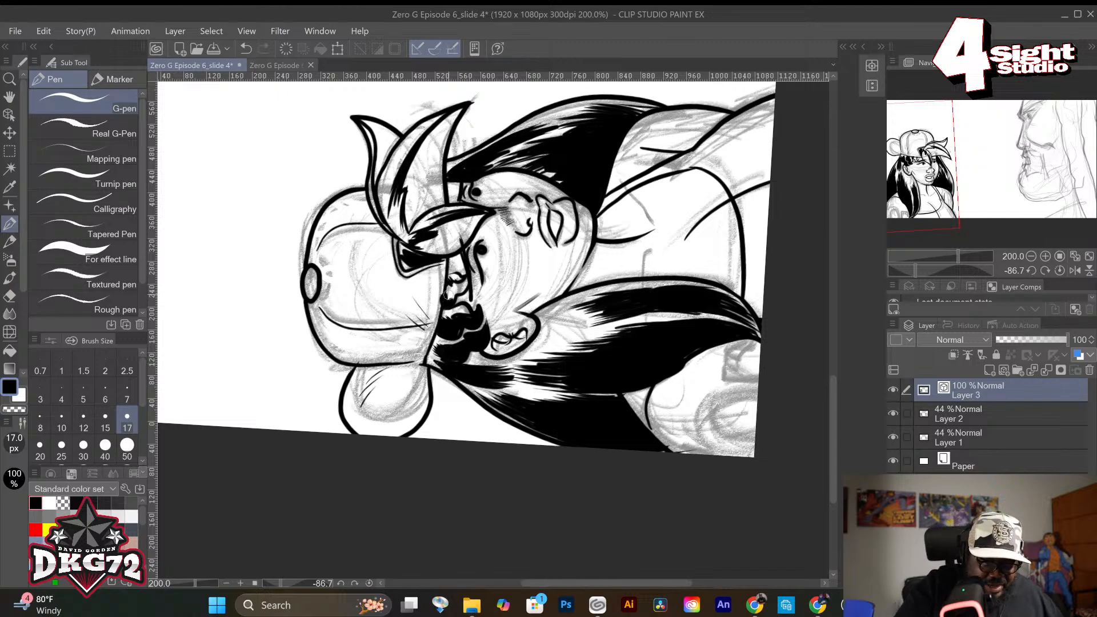
key("ctrl+z")
mouse_move(455, 307)
left_mouse_down()
mouse_move(451, 284)
mouse_move(466, 287)
left_mouse_up()
Fill the bangs hanging over the cap brim with solid black, undoing a stray stroke and refining them with the 10 px G-pen.
mouse_move(426, 239)
left_mouse_down()
mouse_move(483, 214)
mouse_move(440, 252)
mouse_move(419, 245)
mouse_move(469, 221)
mouse_move(460, 234)
mouse_move(438, 228)
mouse_move(410, 200)
mouse_move(409, 228)
mouse_move(416, 174)
mouse_move(419, 213)
mouse_move(443, 182)
mouse_move(443, 192)
left_mouse_up()
mouse_move(446, 144)
left_mouse_down()
mouse_move(459, 111)
mouse_move(407, 178)
left_mouse_up()
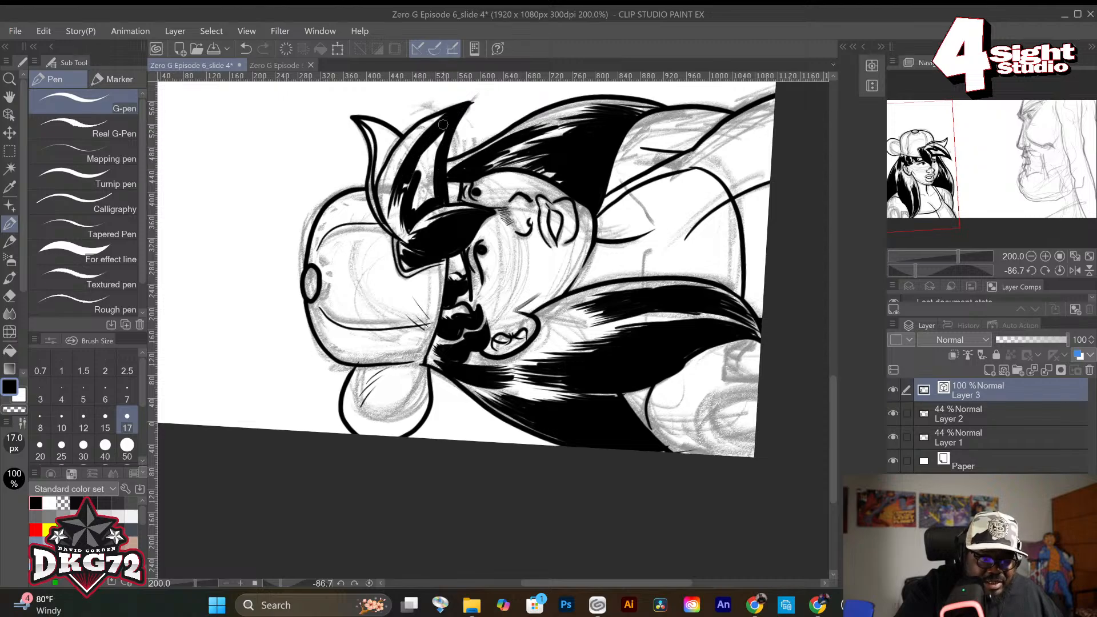
mouse_move(443, 124)
left_mouse_down()
mouse_move(406, 185)
mouse_move(412, 199)
mouse_move(437, 135)
mouse_move(414, 214)
mouse_move(433, 151)
mouse_move(425, 203)
mouse_move(435, 175)
mouse_move(437, 140)
mouse_move(405, 223)
mouse_move(444, 133)
mouse_move(400, 189)
left_mouse_up()
key("ctrl+z")
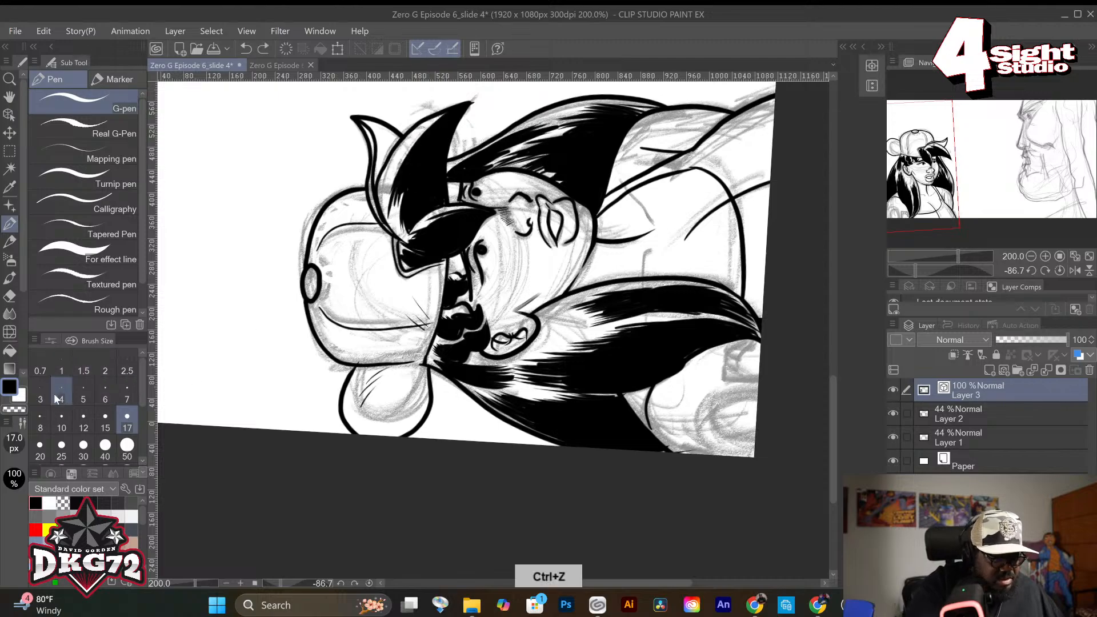
left_click(69, 409)
left_click_drag(422, 133, 400, 194)
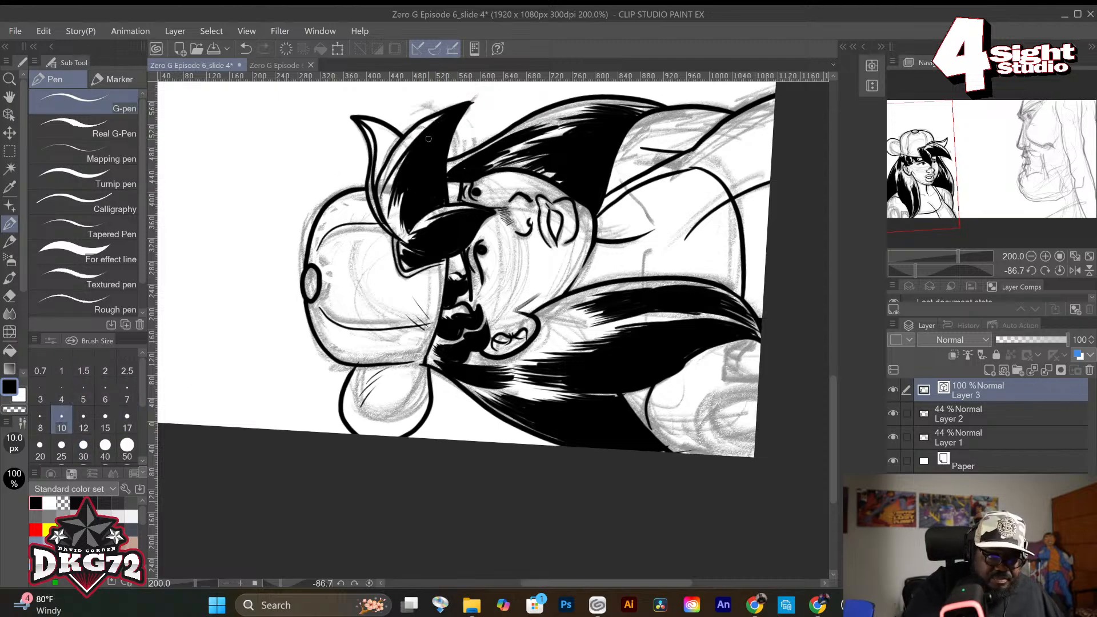
Ink feathered black strokes along the outer edge of the large bang lock with the 10 px G-pen, undoing the unwanted attempts.
key("ctrl+z")
mouse_move(446, 114)
left_mouse_down()
mouse_move(424, 151)
mouse_move(407, 155)
left_mouse_up()
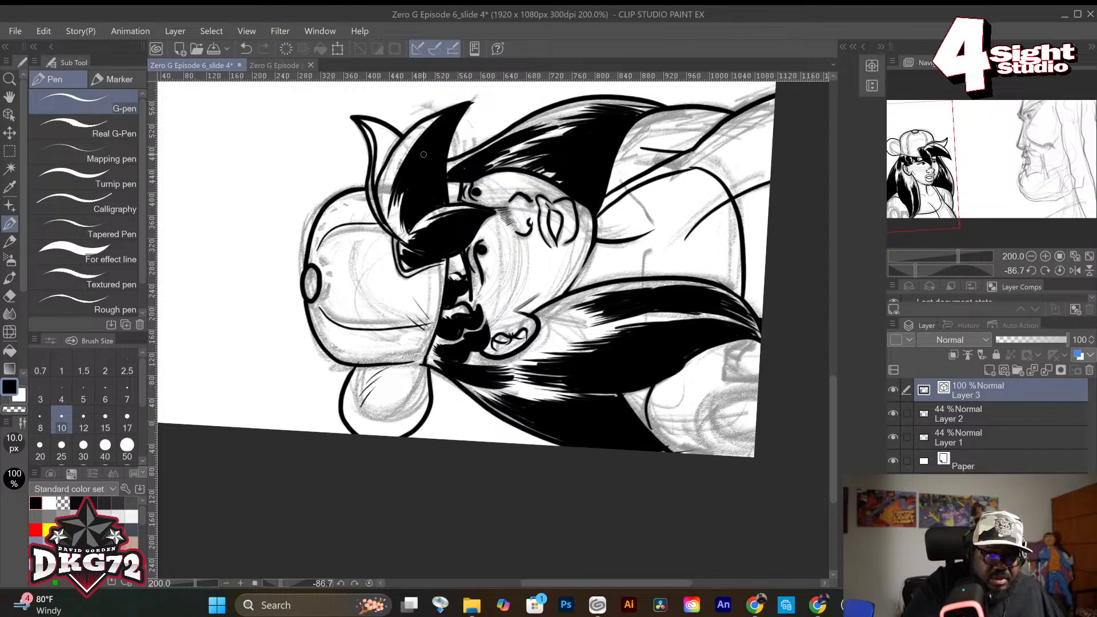
key("ctrl+z")
key("ctrl+z")
left_click_drag(446, 115, 392, 186)
mouse_move(408, 147)
left_mouse_down()
mouse_move(406, 175)
mouse_move(409, 150)
mouse_move(397, 196)
left_mouse_up()
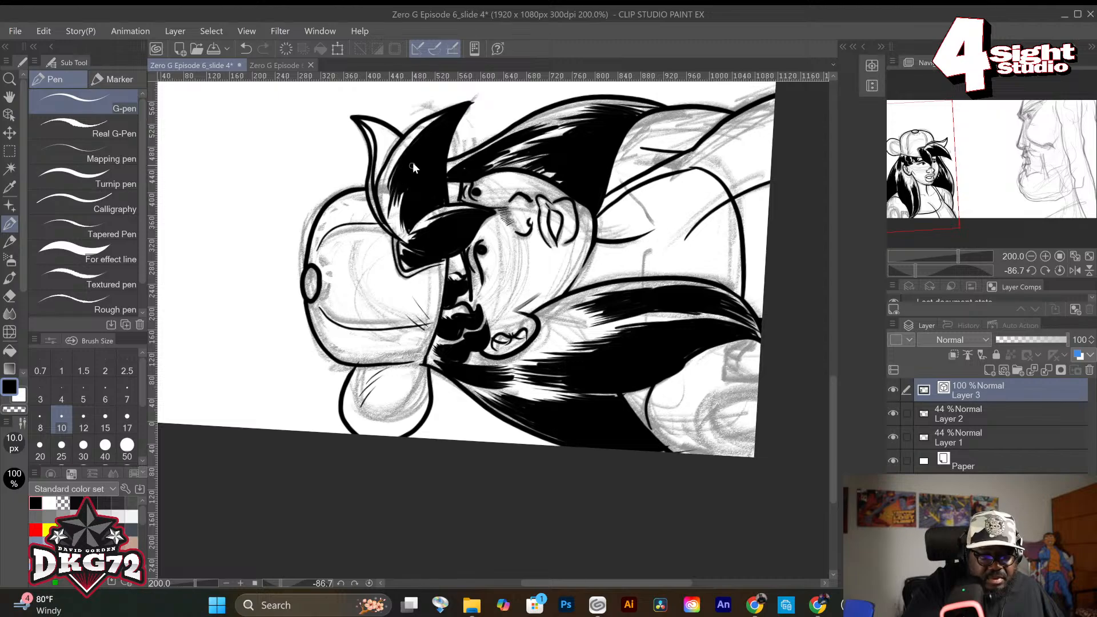
key("ctrl+z")
key("ctrl+z")
mouse_move(441, 117)
left_mouse_down()
mouse_move(407, 149)
mouse_move(384, 191)
left_mouse_up()
key("ctrl+z")
mouse_move(441, 118)
left_mouse_down()
mouse_move(396, 164)
mouse_move(390, 199)
left_mouse_up()
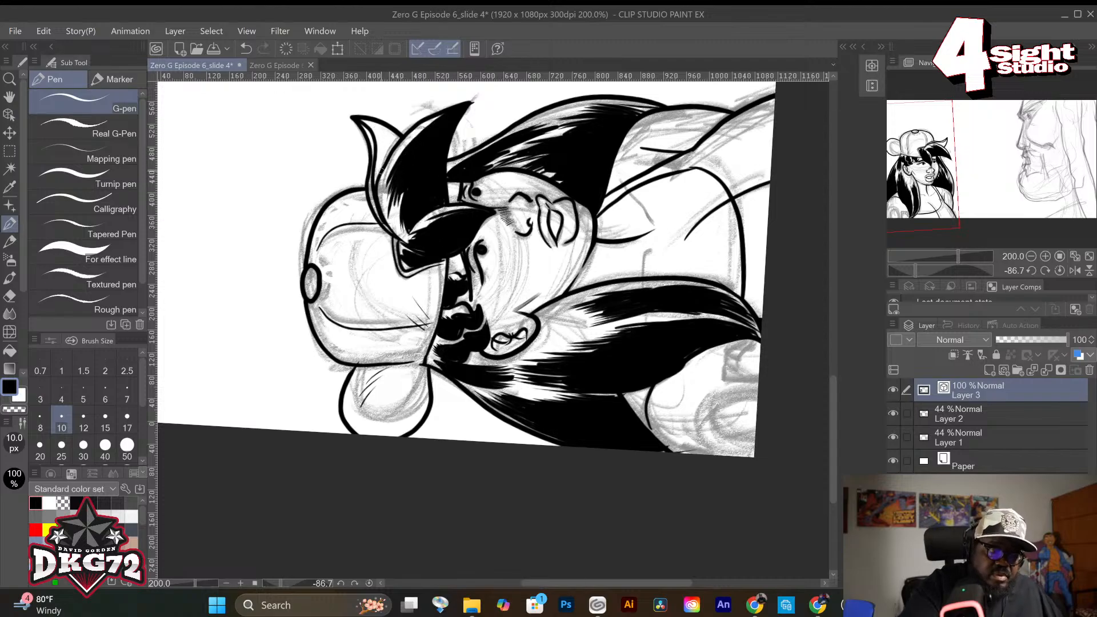
Fill the small upswept lock beside the cap with solid black using the G-pen at 10 px and 12 px.
left_click_drag(380, 140, 375, 173)
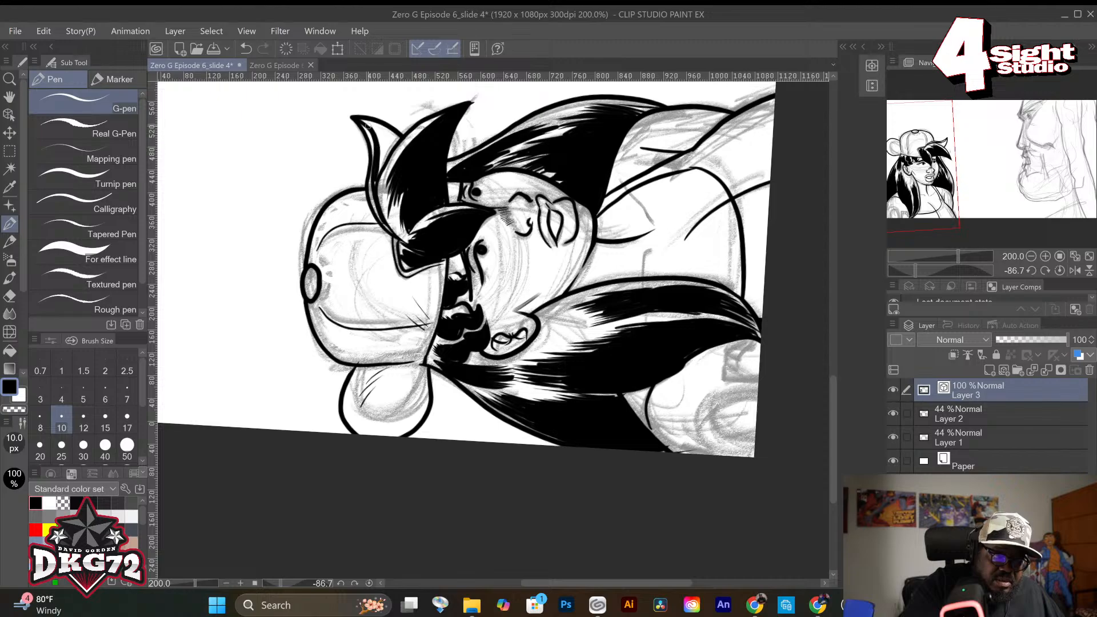
left_click_drag(361, 118, 398, 136)
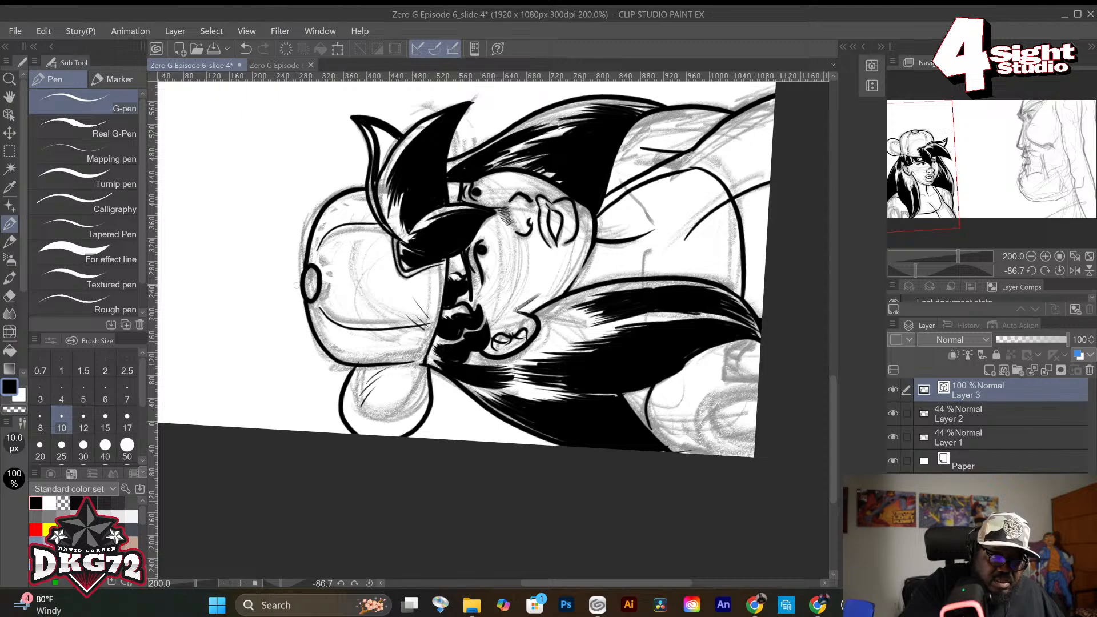
left_click(83, 420)
mouse_move(397, 142)
left_mouse_down()
mouse_move(380, 167)
mouse_move(373, 124)
mouse_move(399, 140)
mouse_move(378, 140)
mouse_move(380, 207)
left_mouse_up()
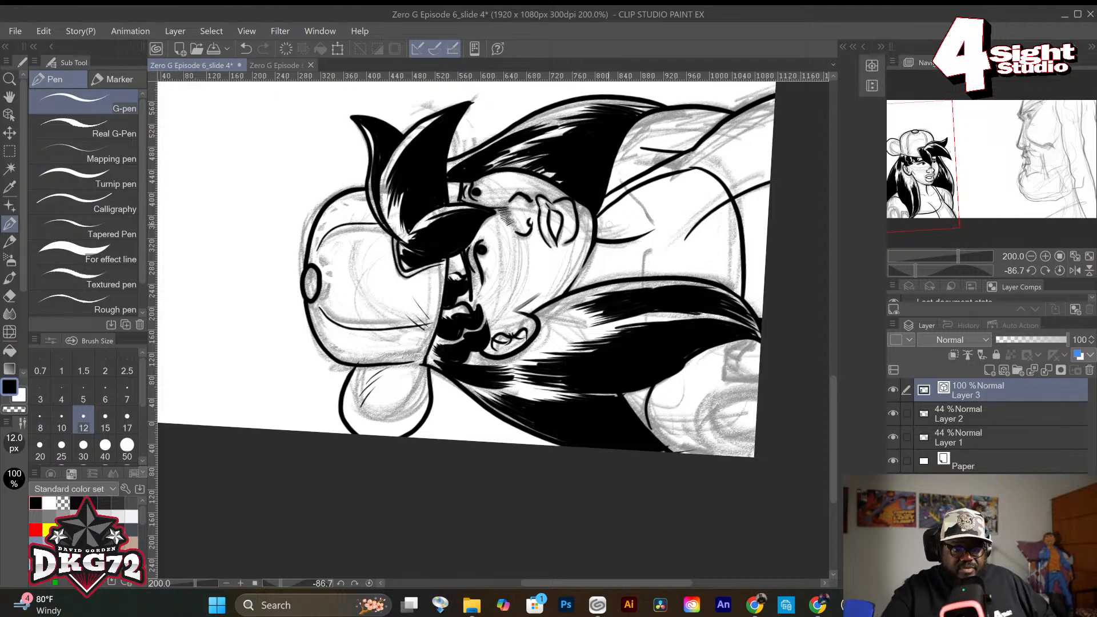
Ink a black shadow under the jaw onto the neck with the 10 px G-pen, undoing the first 12 px stroke.
left_click(10, 97)
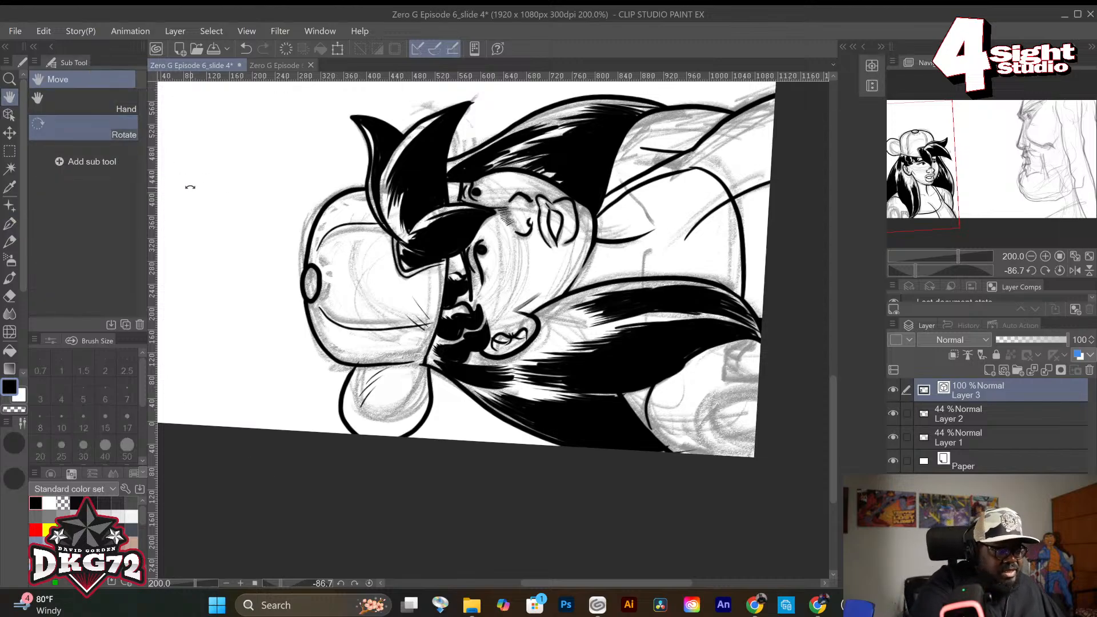
double_click(11, 98)
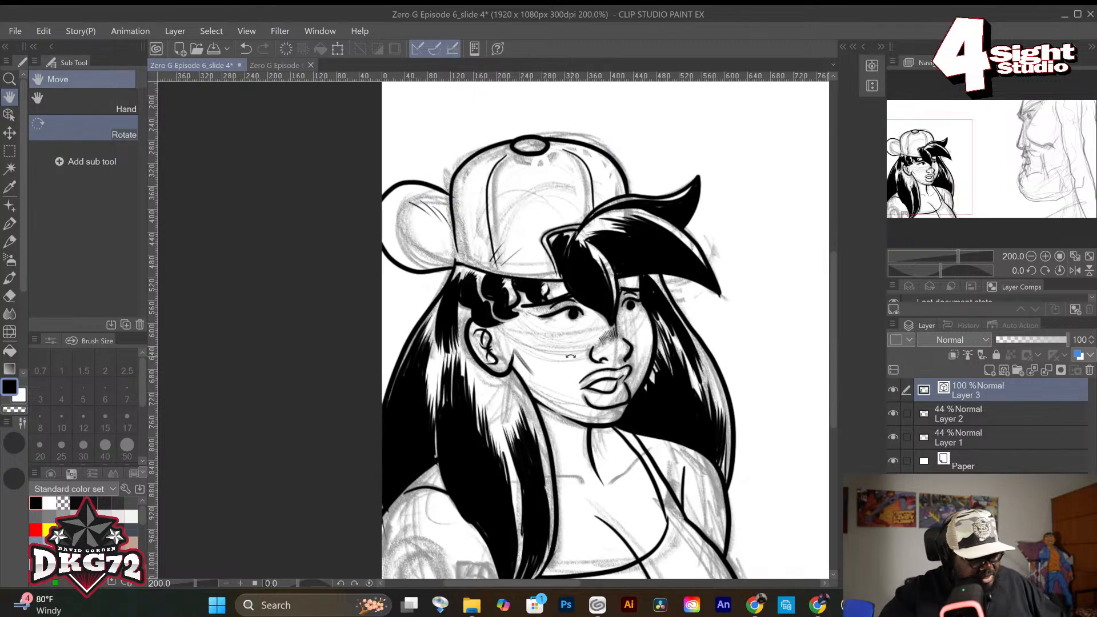
scroll(570, 357, "down", 1)
scroll(571, 357, "up", 3)
left_click_drag(832, 386, 831, 421)
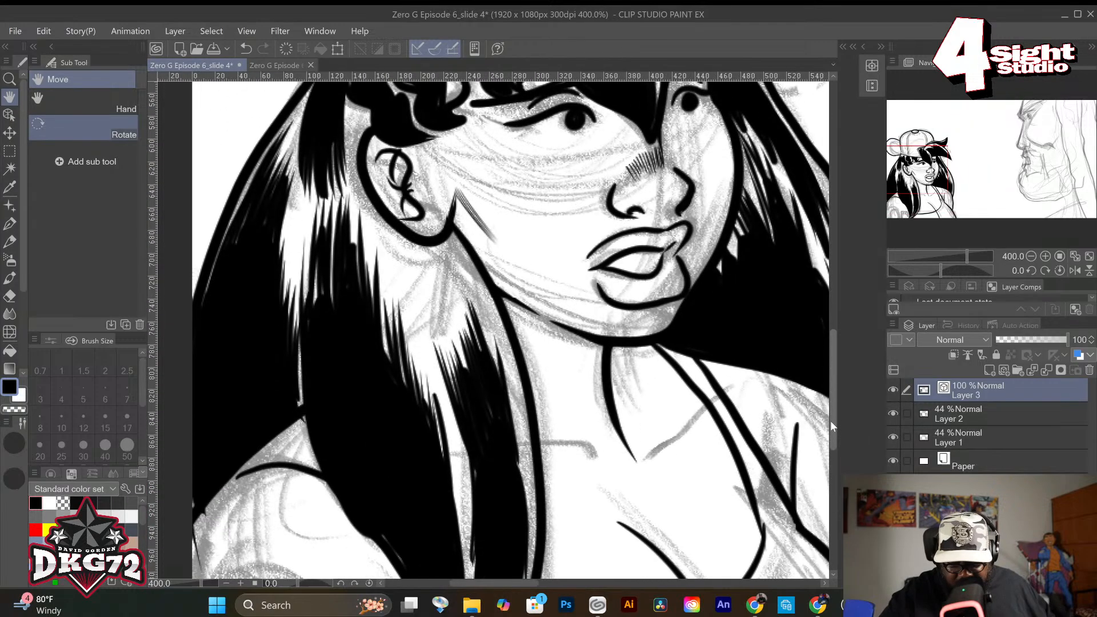
left_click(10, 223)
left_click_drag(553, 326, 604, 372)
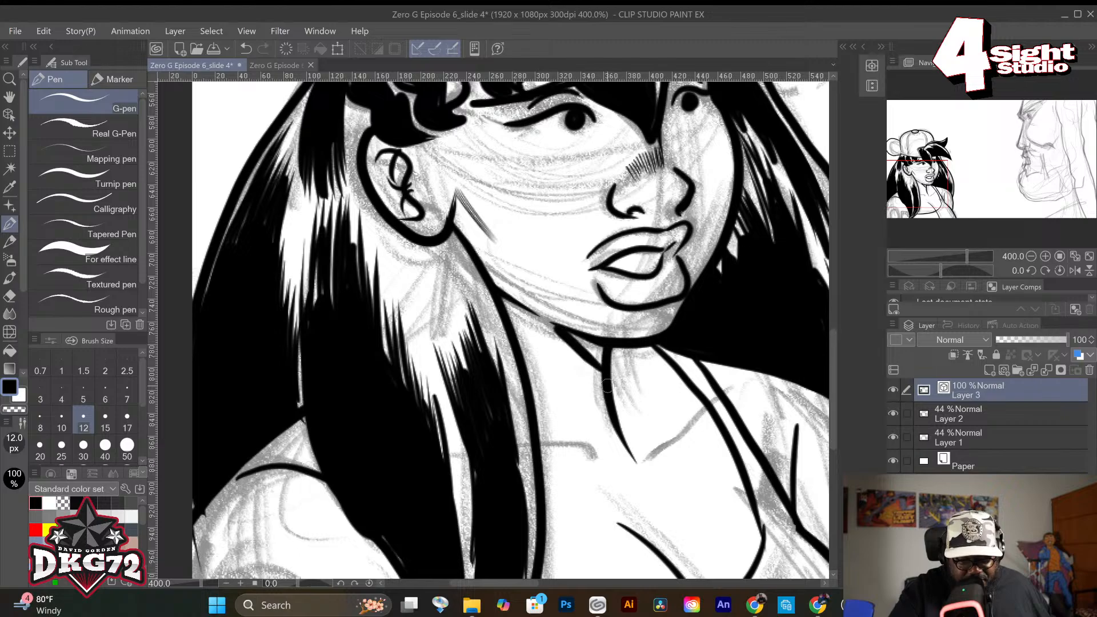
key("ctrl+z")
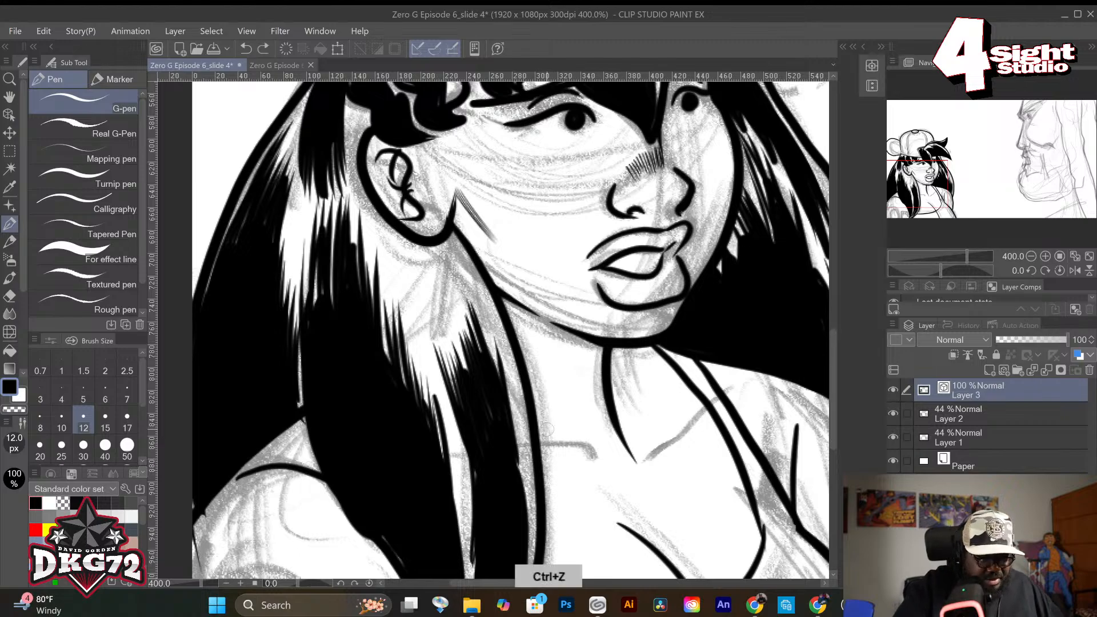
left_click(59, 420)
mouse_move(554, 325)
left_mouse_down()
mouse_move(601, 375)
mouse_move(570, 334)
mouse_move(603, 355)
mouse_move(578, 339)
left_mouse_up()
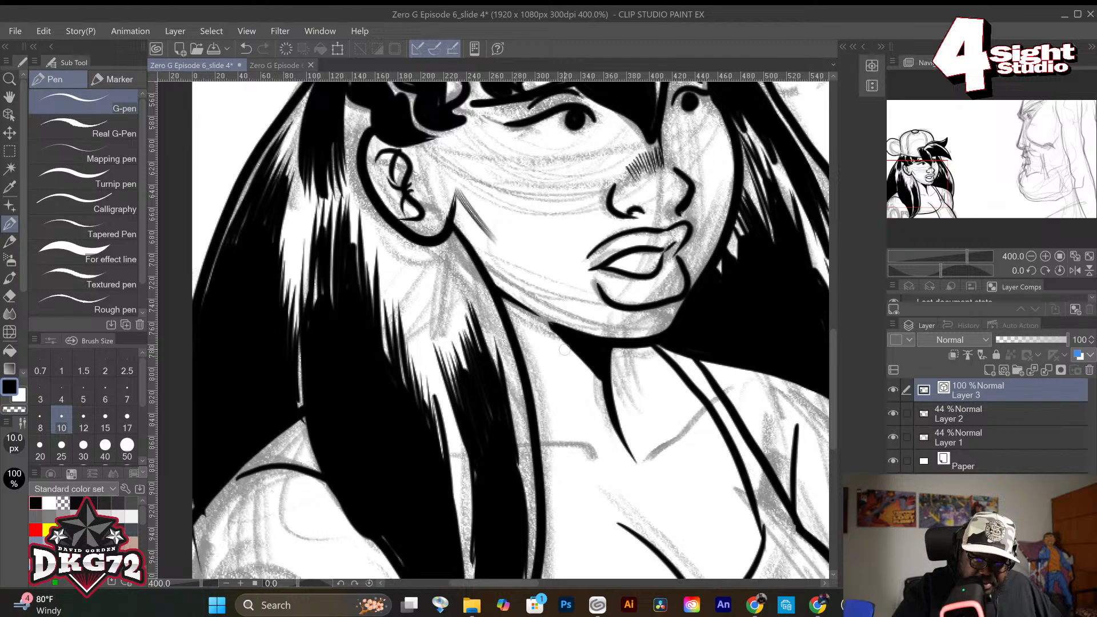
left_click_drag(555, 331, 633, 433)
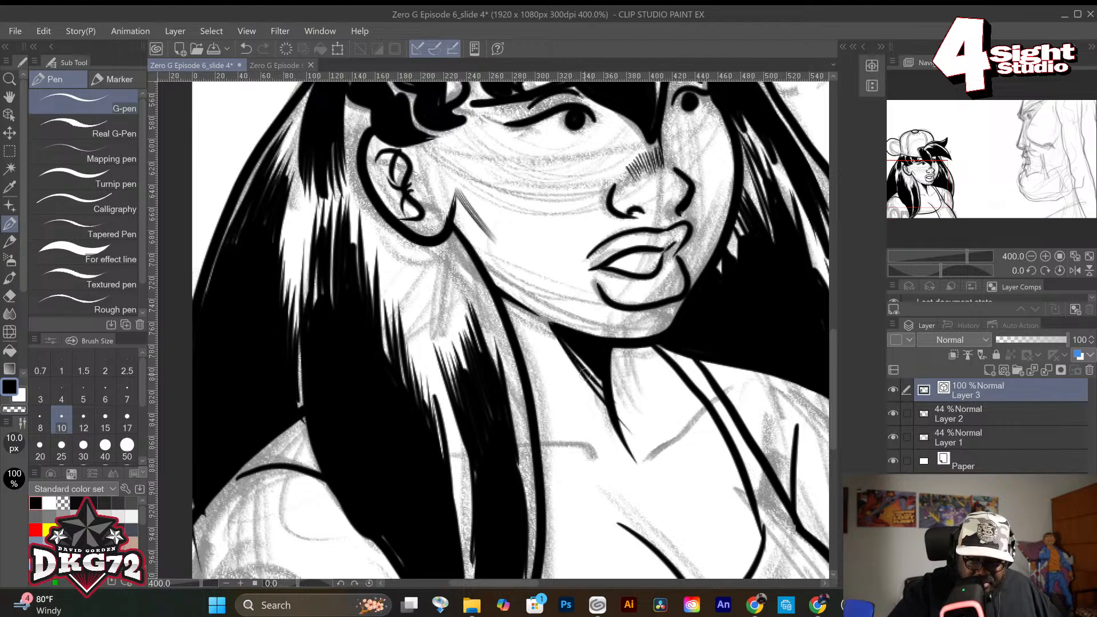
Ink both collarbone lines below the neck with the G-pen at 7 px.
key("e")
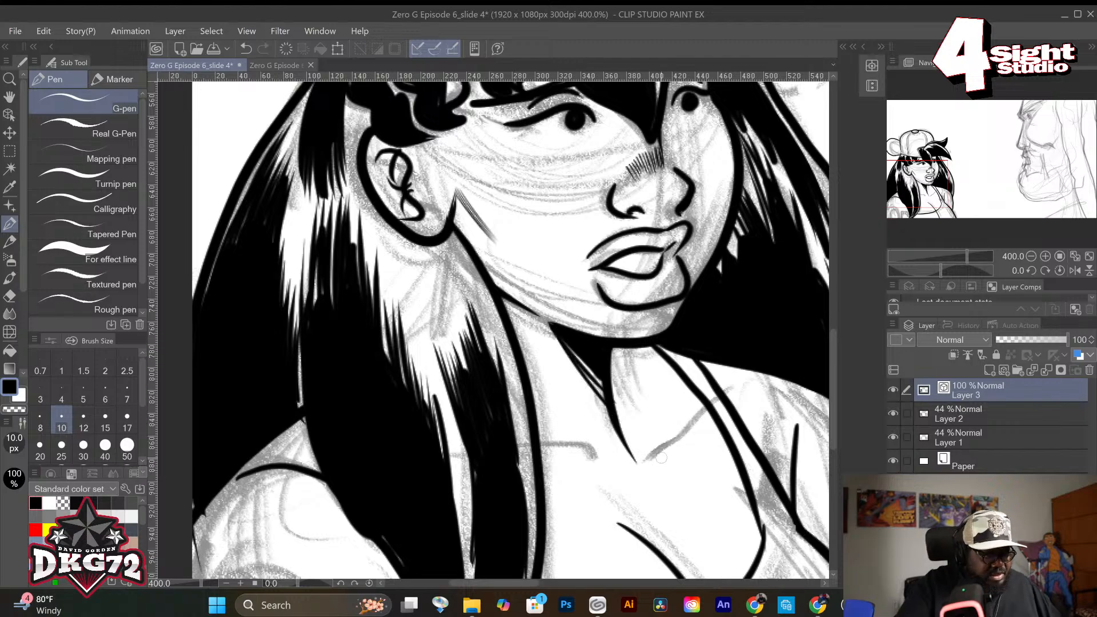
left_click(131, 394)
mouse_move(549, 481)
left_mouse_down()
mouse_move(613, 491)
mouse_move(698, 430)
left_mouse_up()
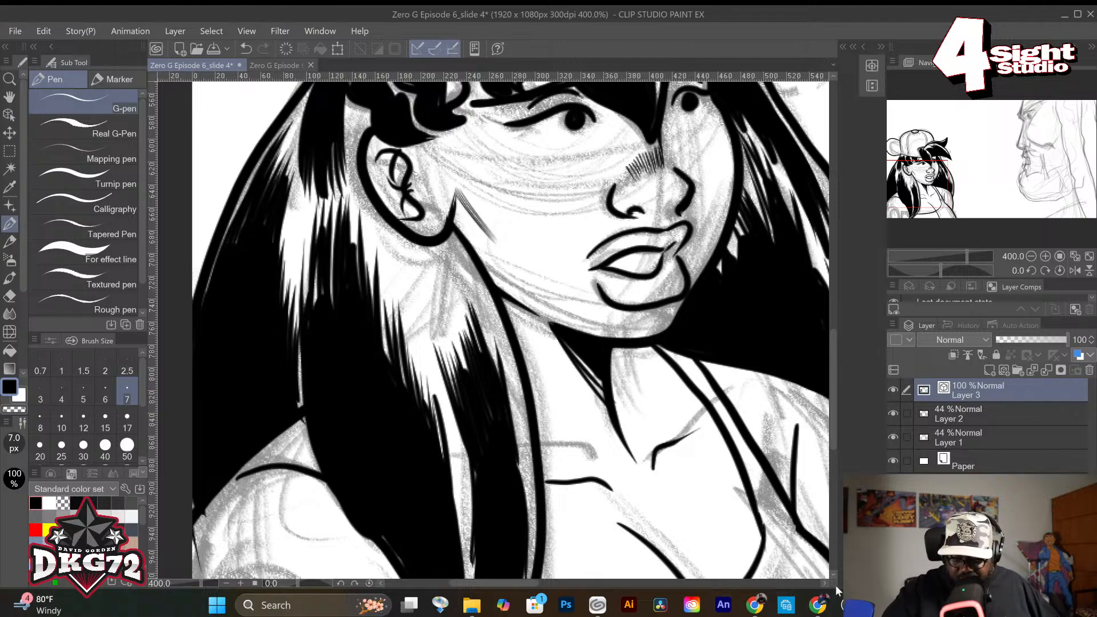
Ink thin crease lines under both eyes with the 7 px G-pen.
mouse_move(836, 603)
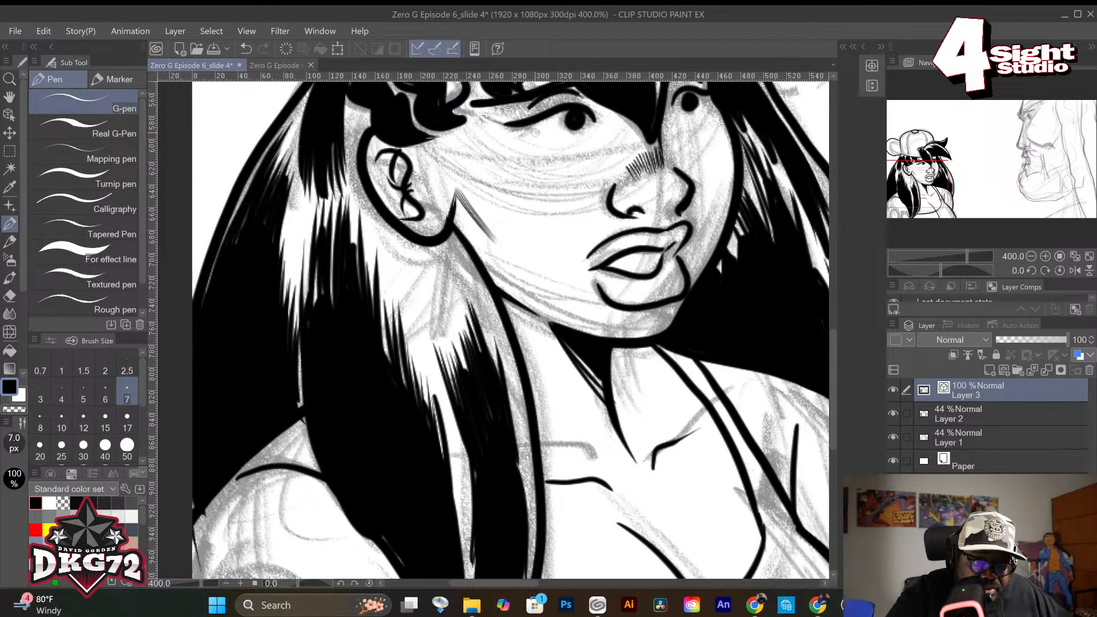
left_click_drag(525, 132, 609, 152)
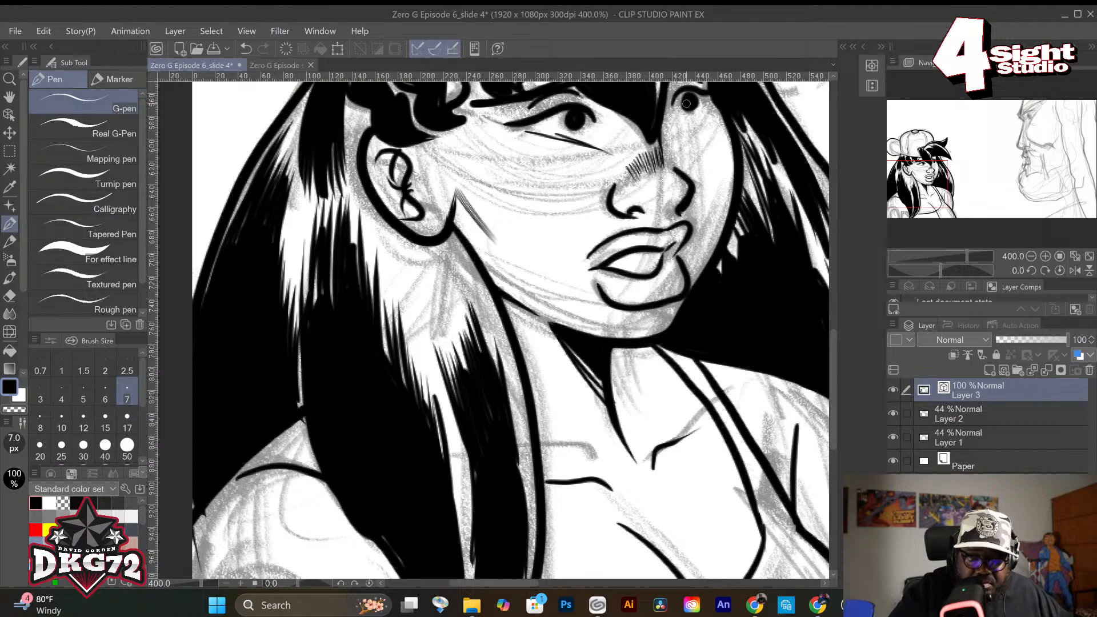
left_click_drag(700, 111, 691, 127)
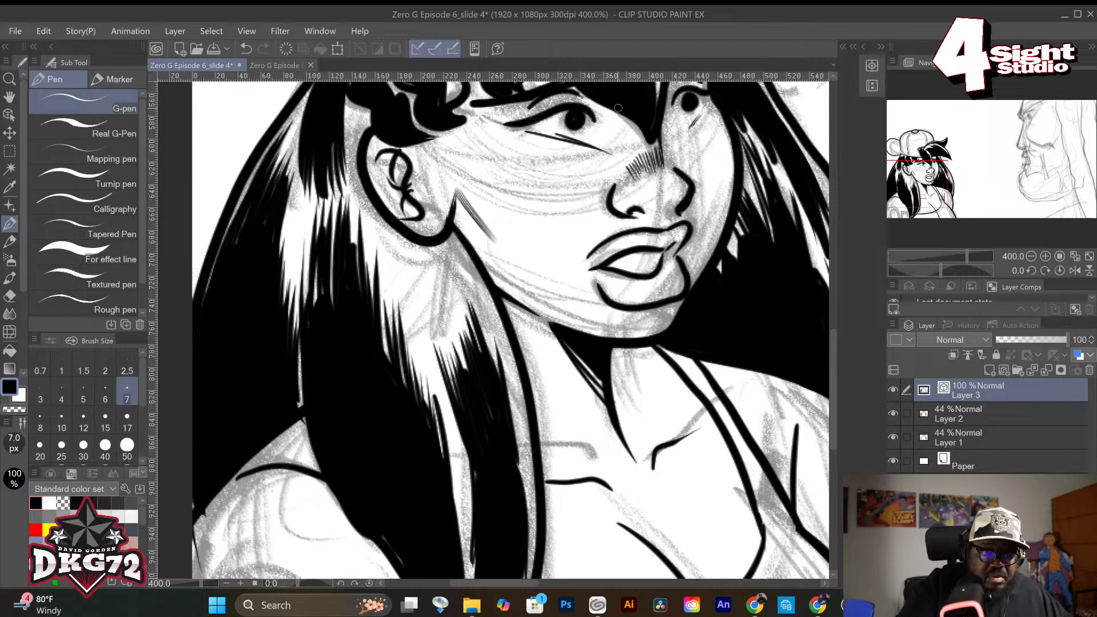
Add white highlights to both pupils with the G-pen at 5 px and switch the drawing color back to black.
scroll(831, 355, "up", 5)
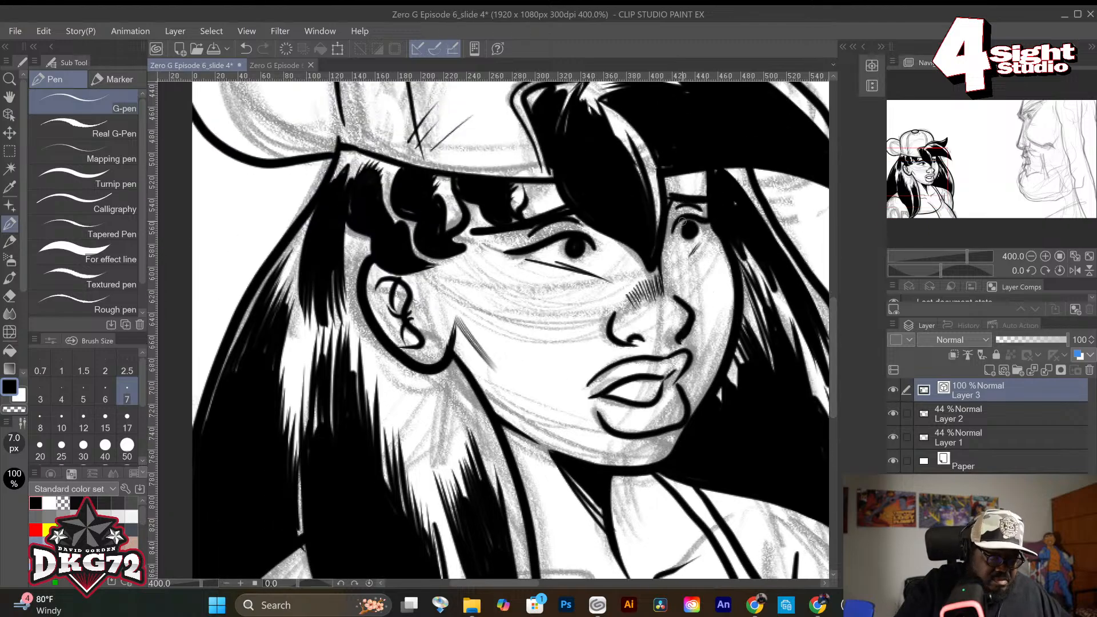
left_click(50, 503)
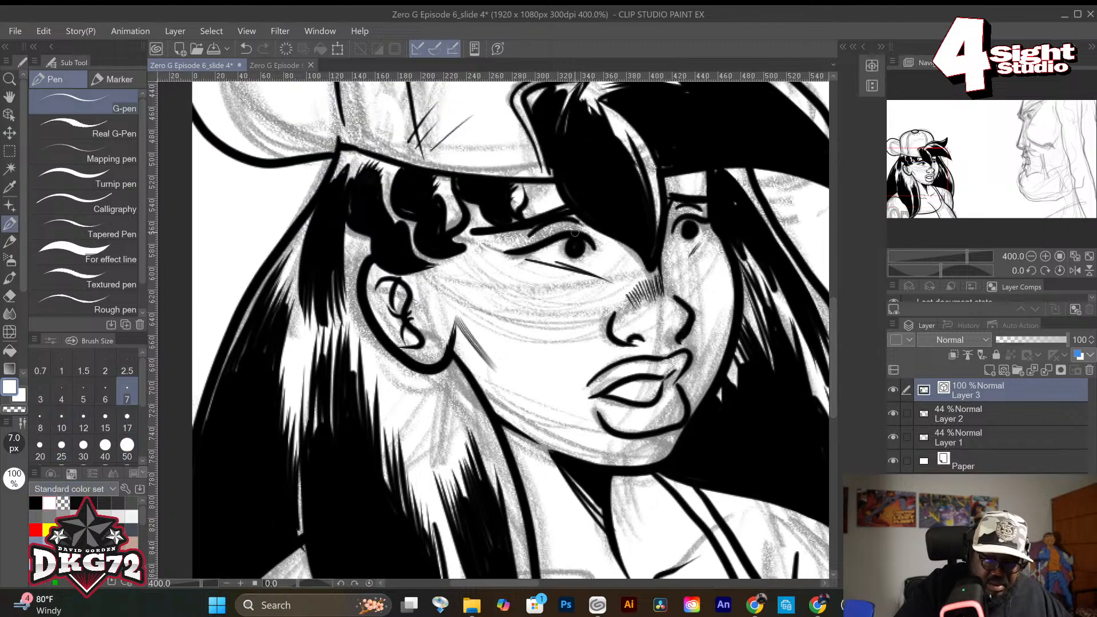
left_click(83, 397)
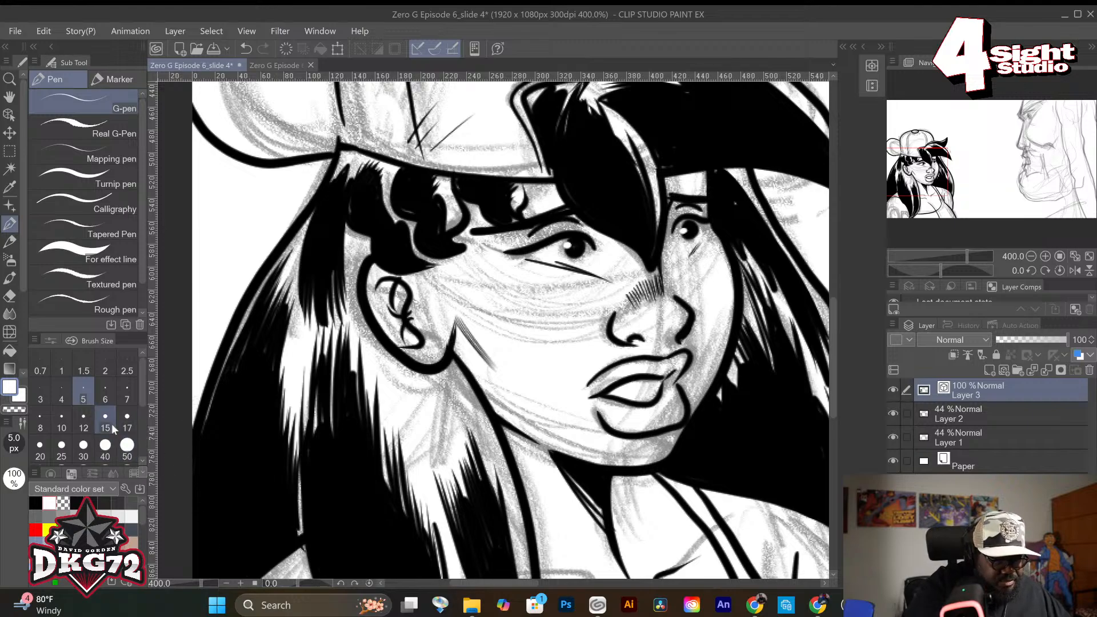
left_click(37, 502)
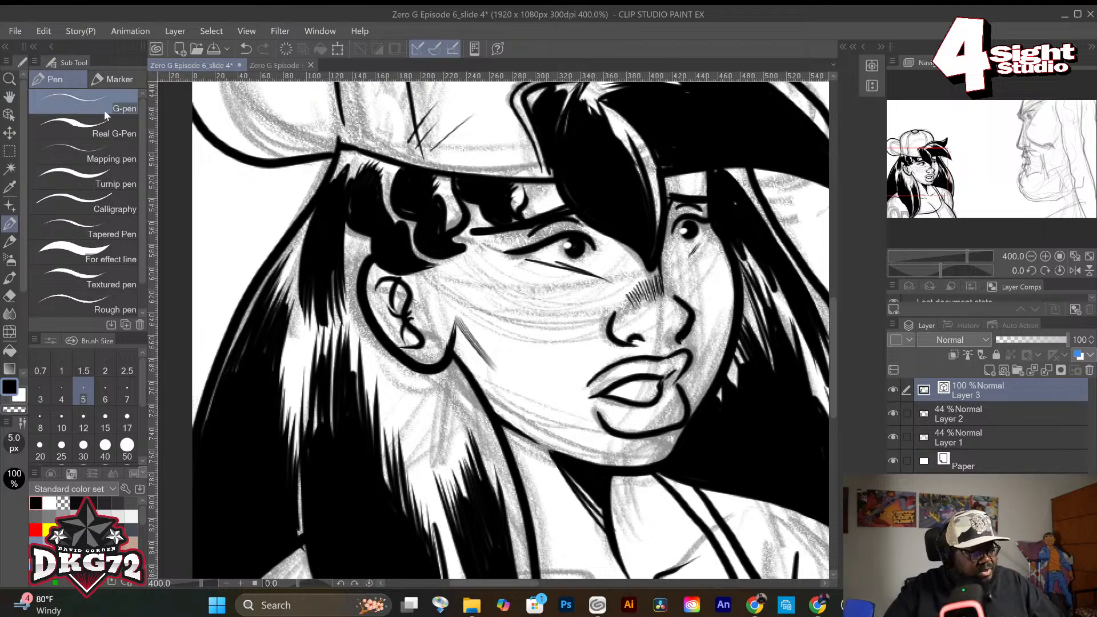
left_click(9, 98)
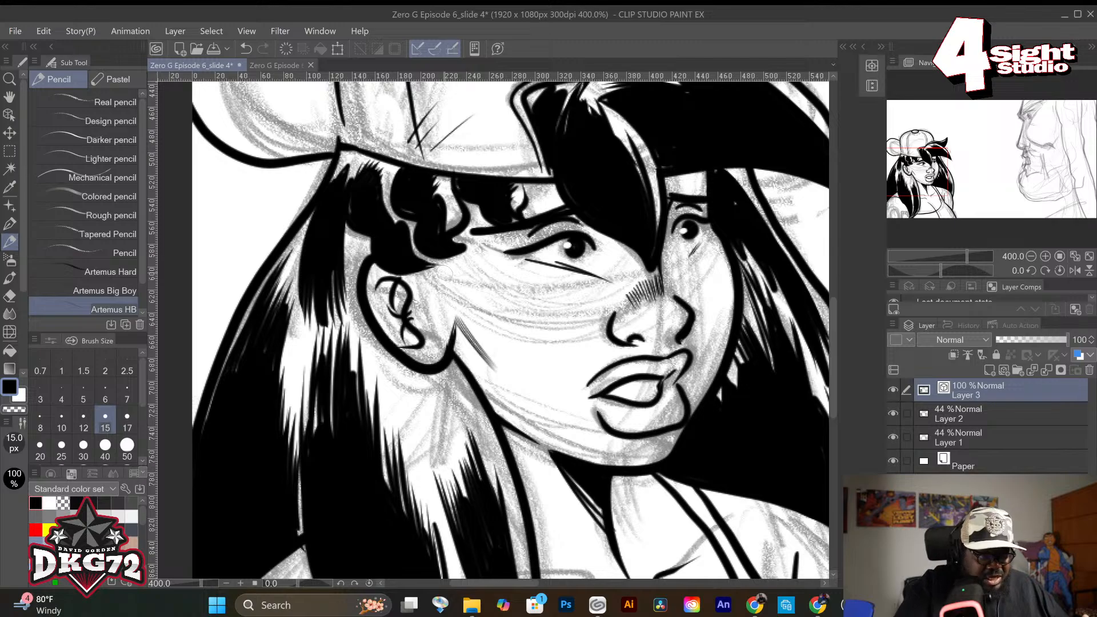
key("p")
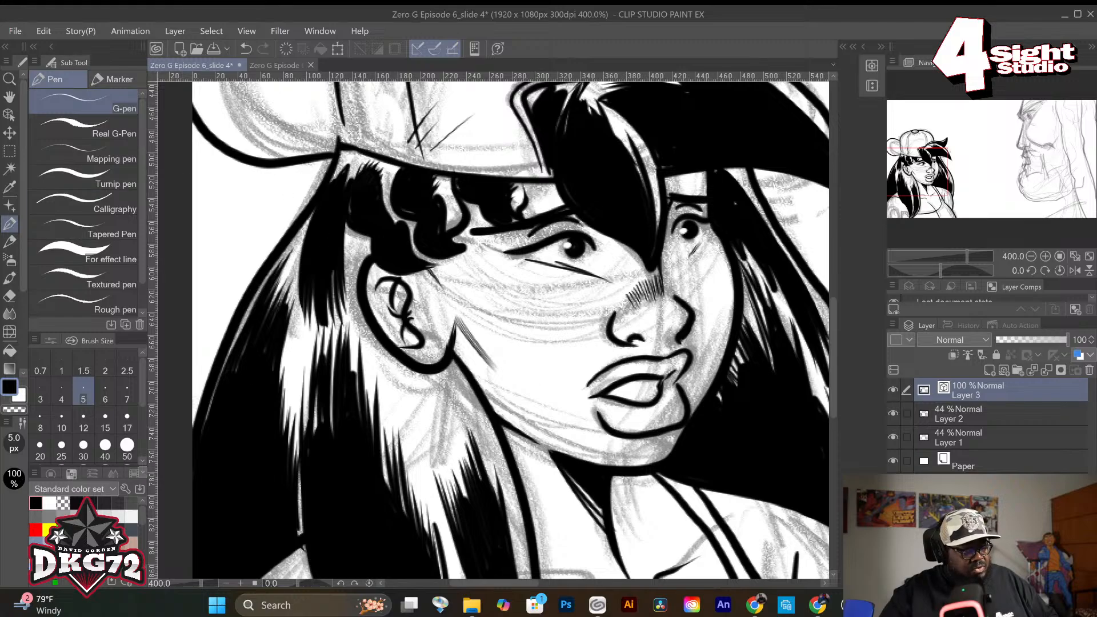
Ink the outer edge of the near-side hair below the cap with the 10 px G-pen and fill it with black strokes.
left_click(9, 97)
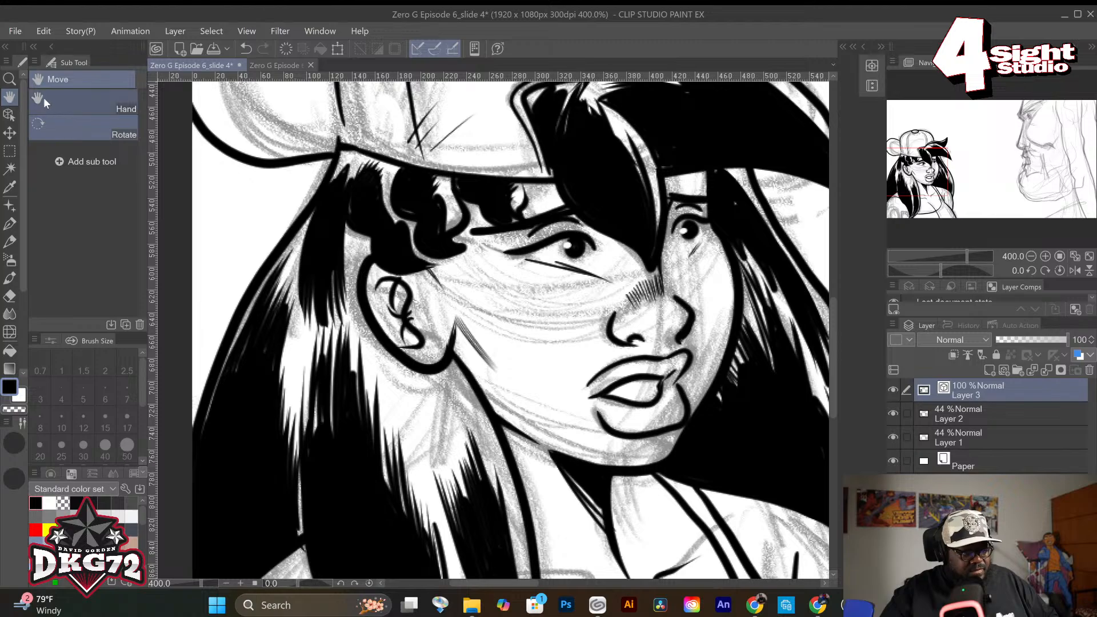
double_click(4, 98)
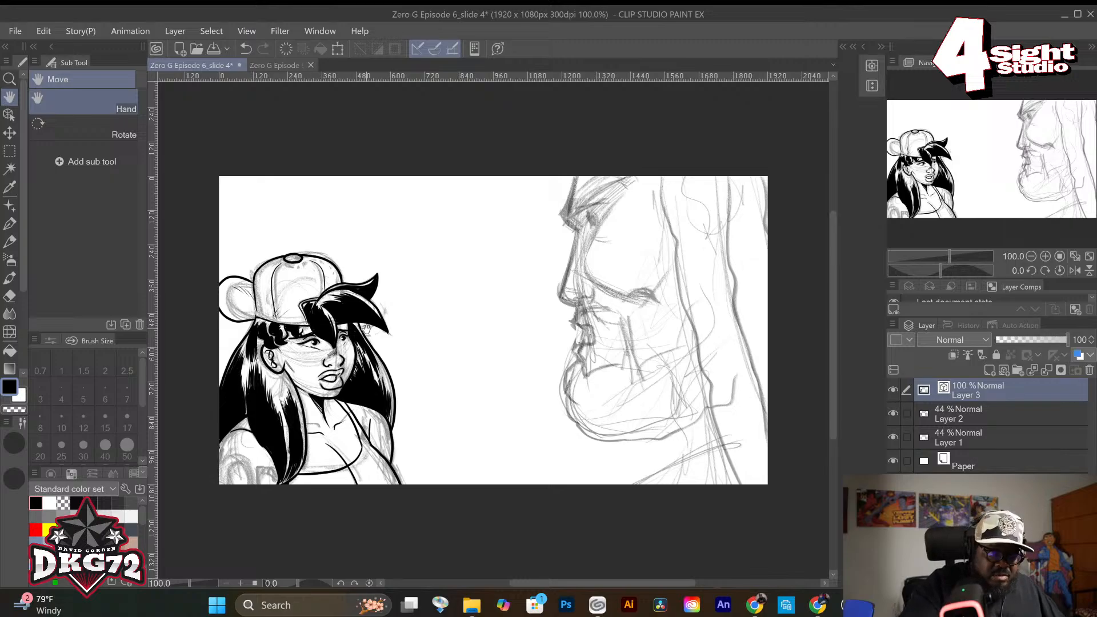
key("e")
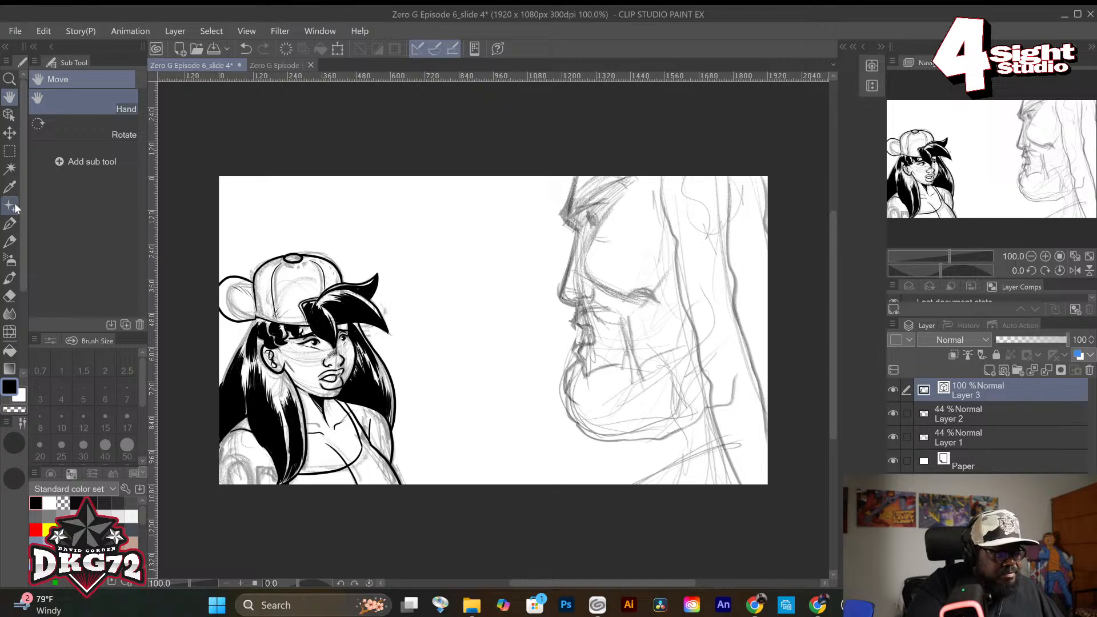
left_click(10, 224)
left_click(64, 421)
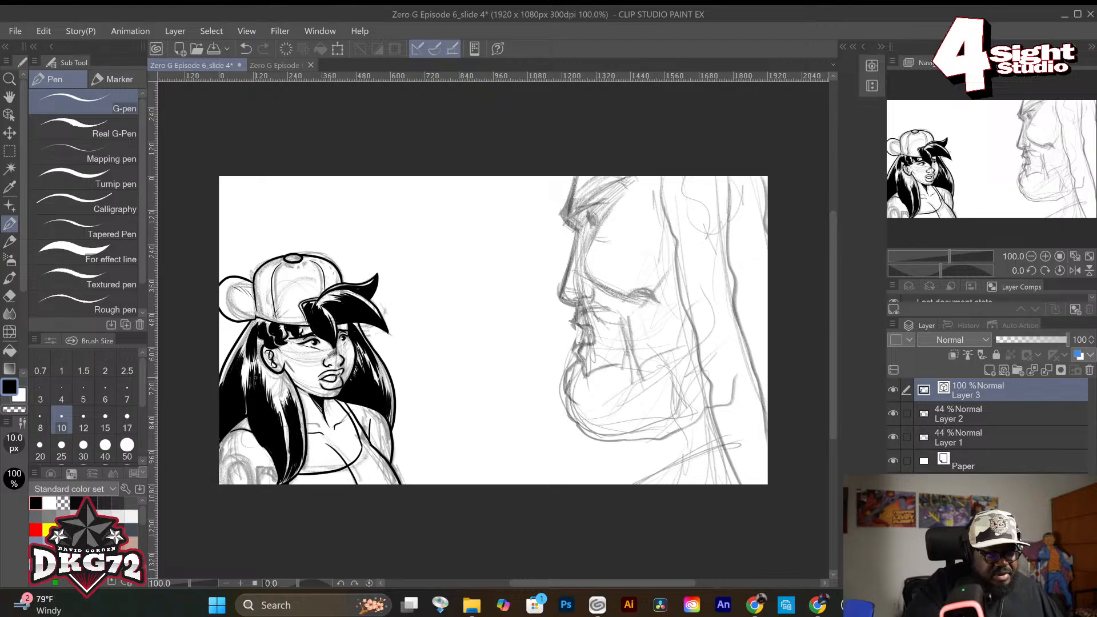
key("ctrl+z")
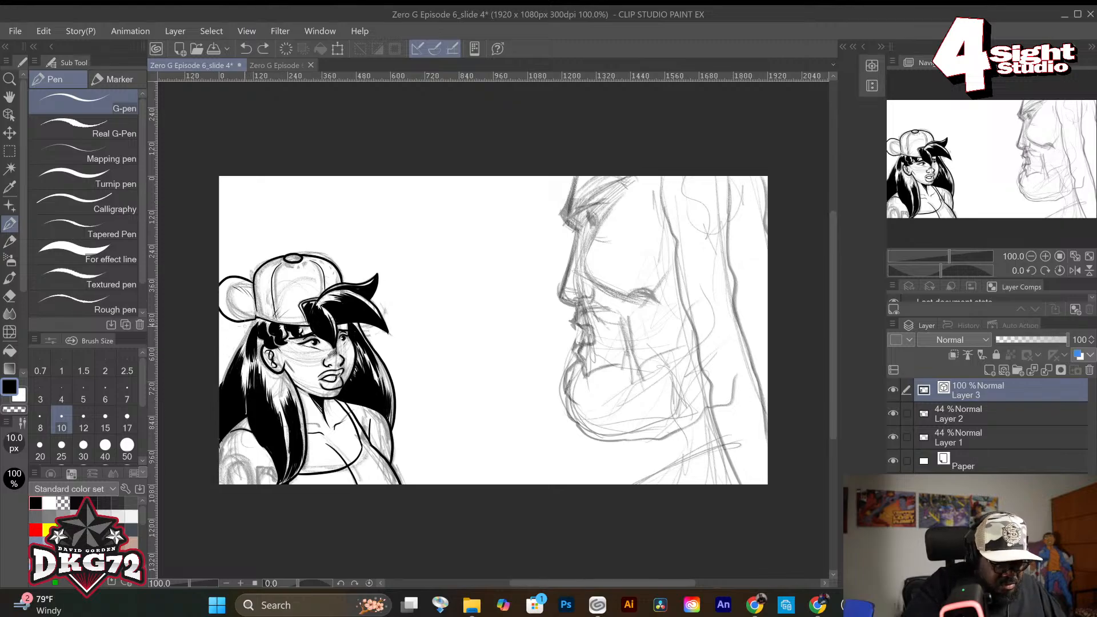
left_click_drag(243, 322, 217, 362)
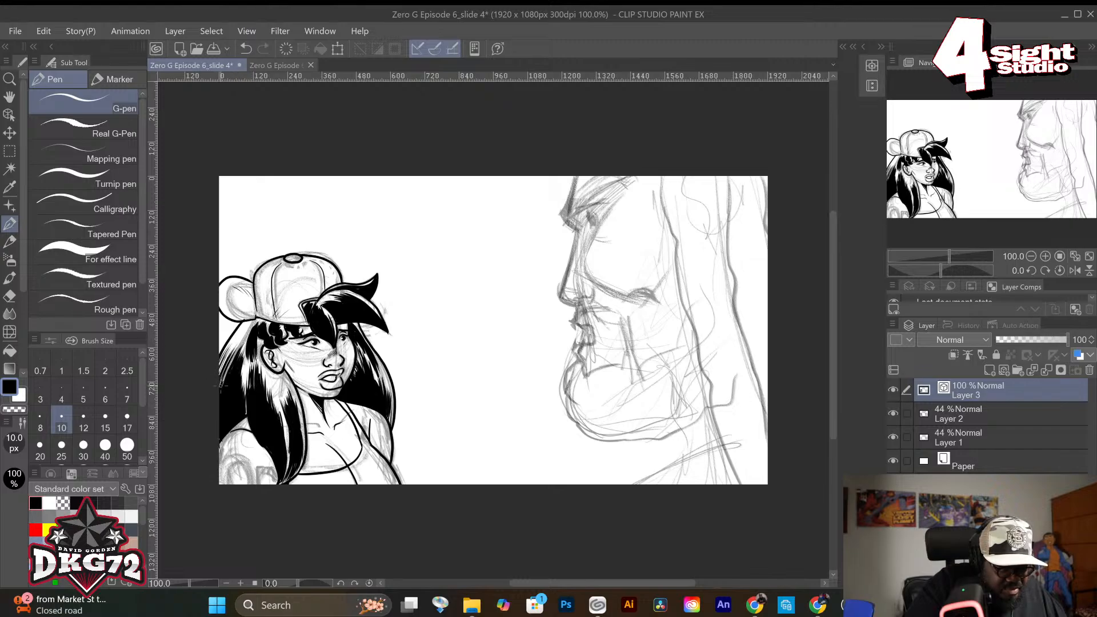
left_click_drag(217, 374, 230, 344)
left_click_drag(223, 382, 229, 357)
left_click_drag(217, 396, 231, 378)
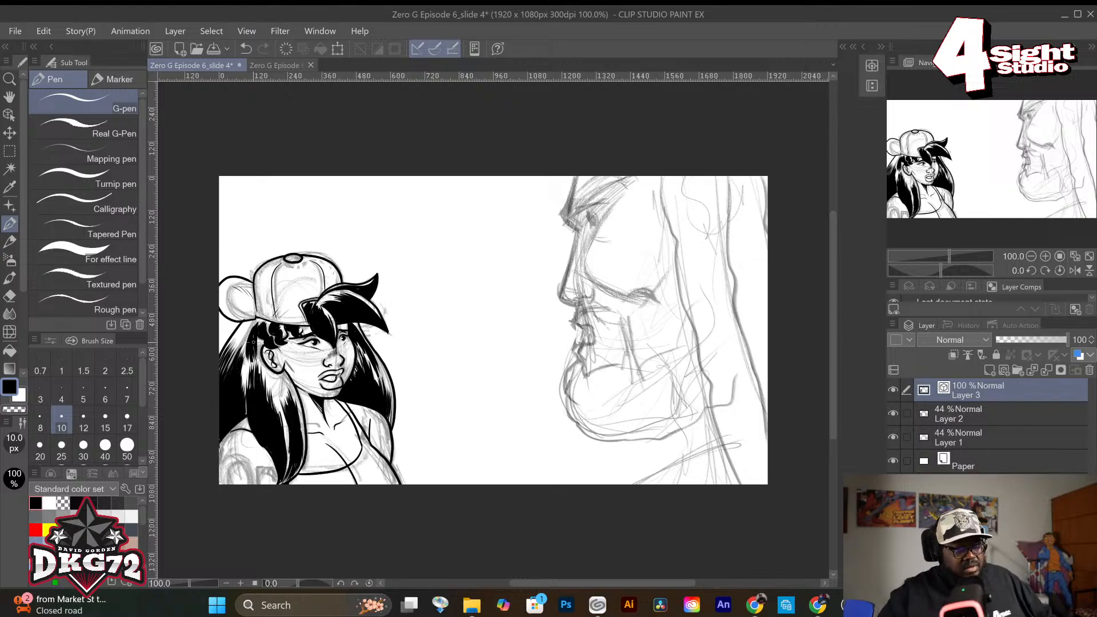
Set up the Adjust line width tool with a 12 px brush in Scale up width mode.
left_click_drag(24, 276, 26, 348)
left_click(9, 368)
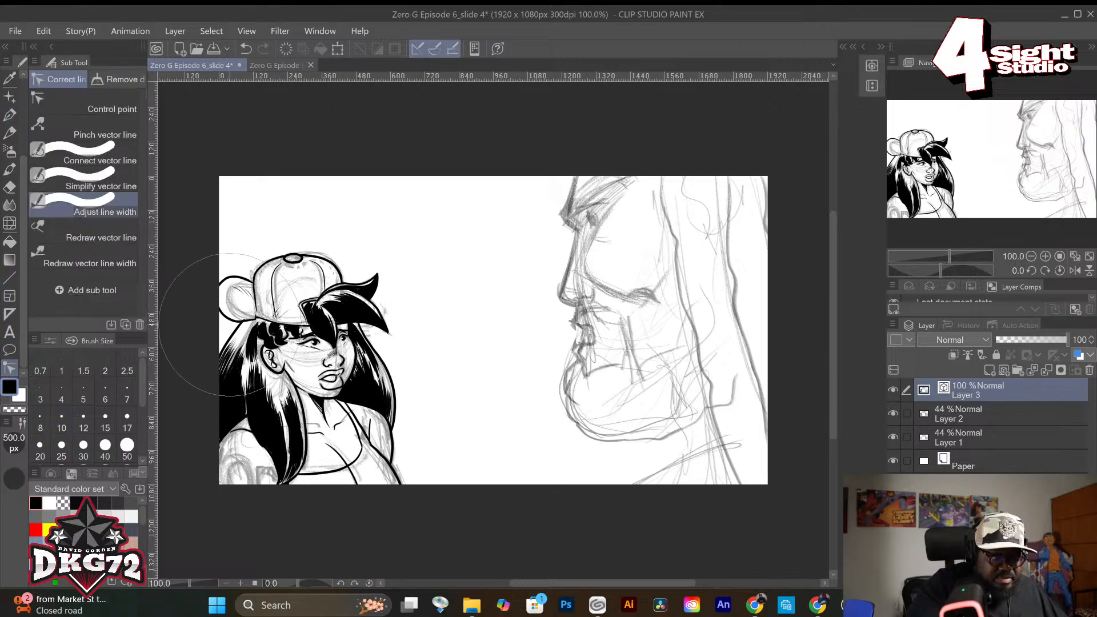
left_click_drag(142, 384, 139, 462)
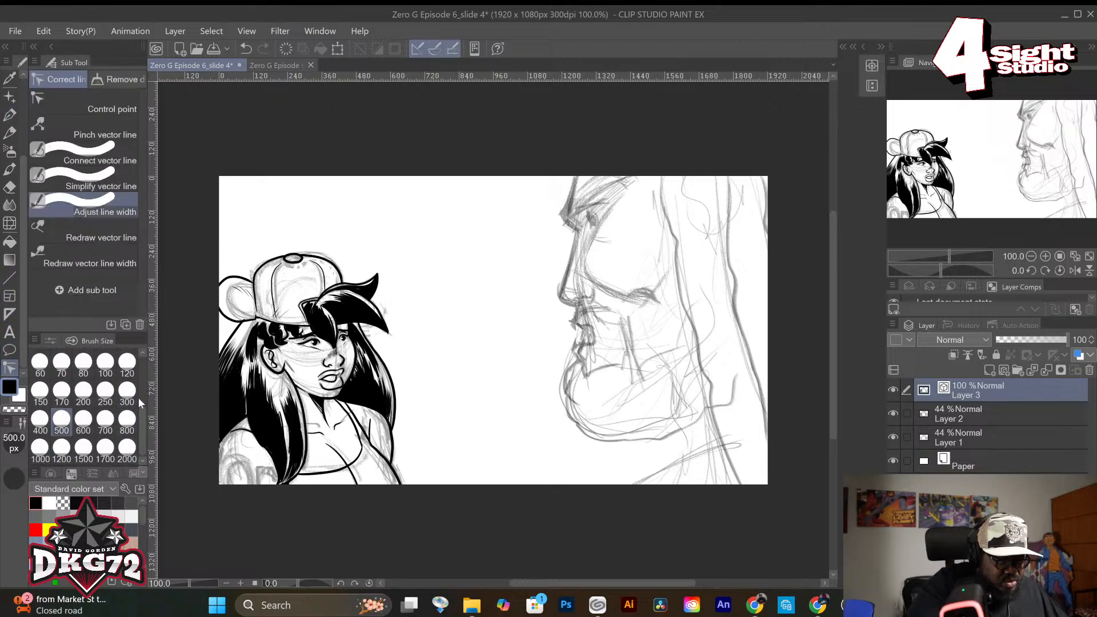
left_click_drag(142, 416, 142, 352)
left_click(91, 426)
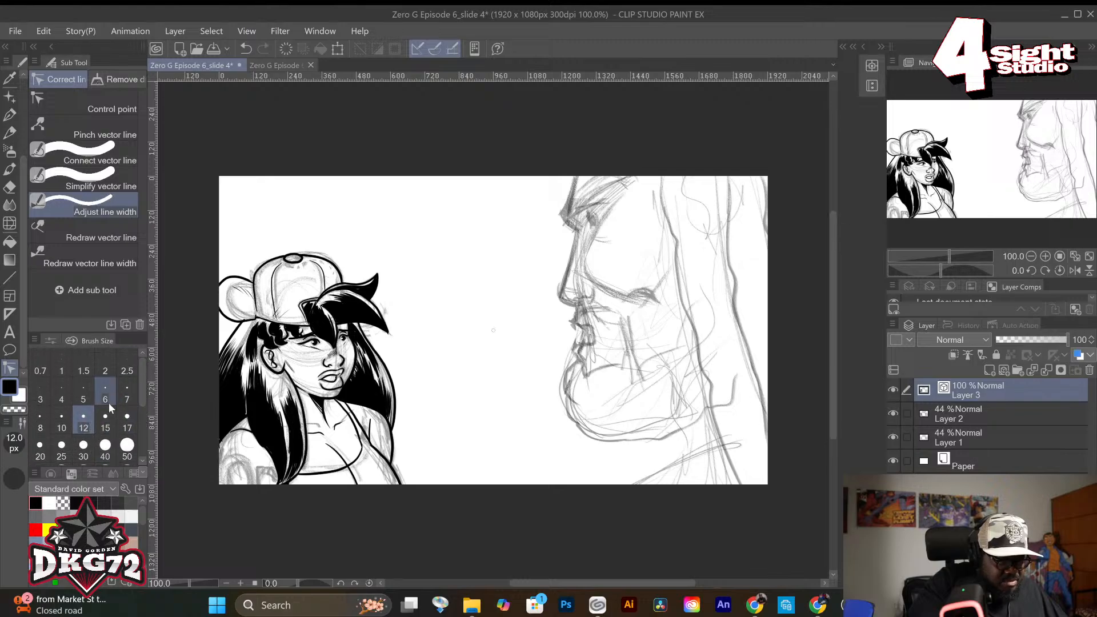
left_click(52, 340)
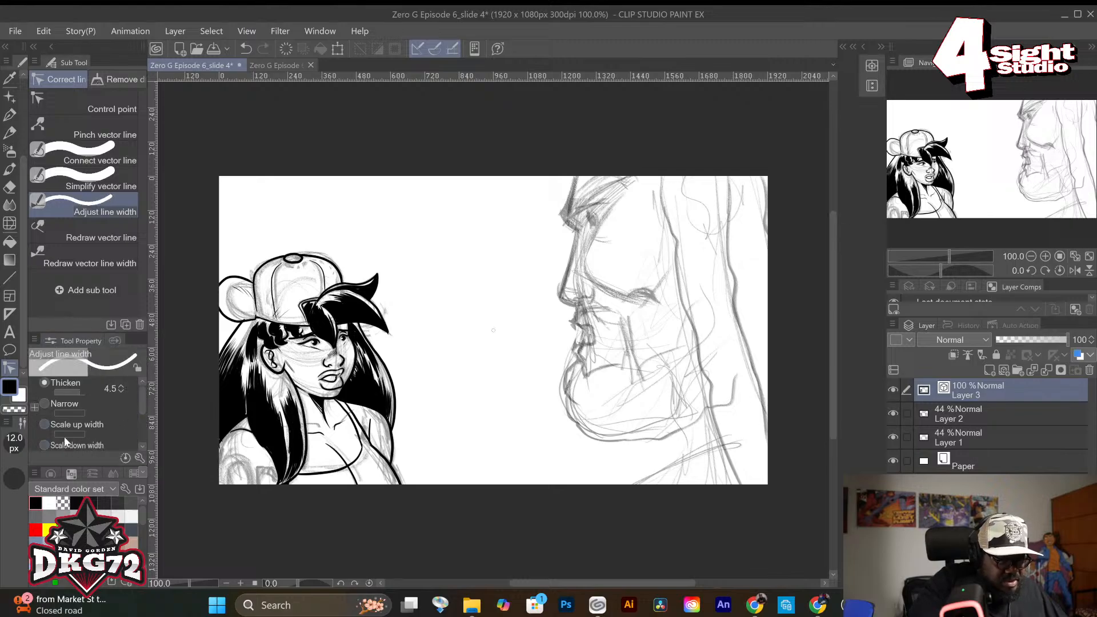
left_click(44, 425)
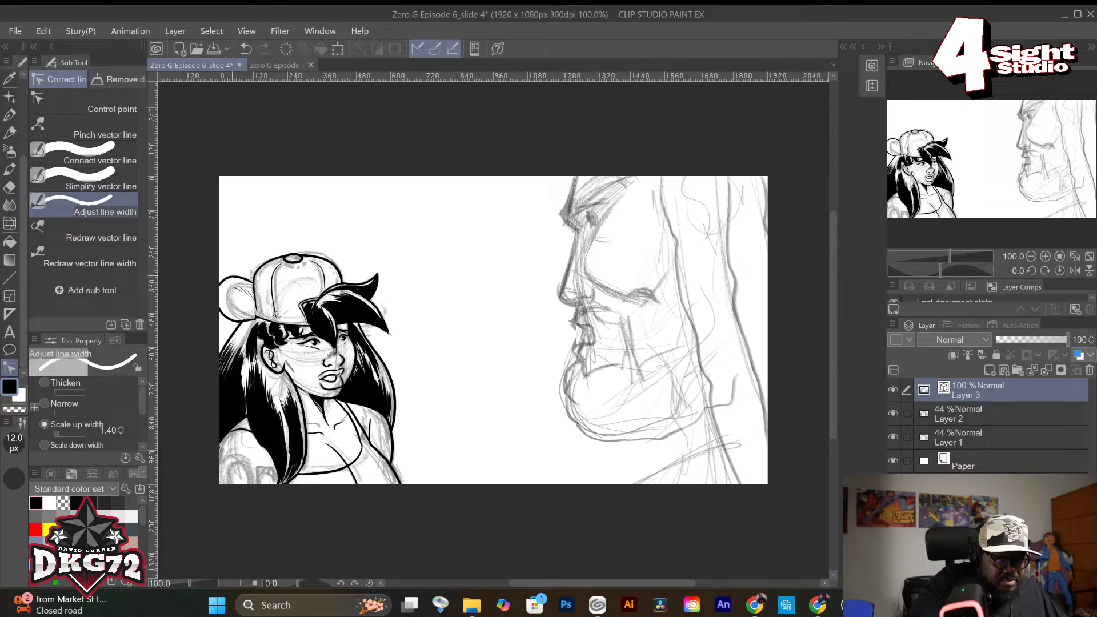
Scale up the line widths along the cap's rear outline, the chest line, the far arm's edge and the far-side hair's outer edge.
left_click_drag(234, 277, 243, 280)
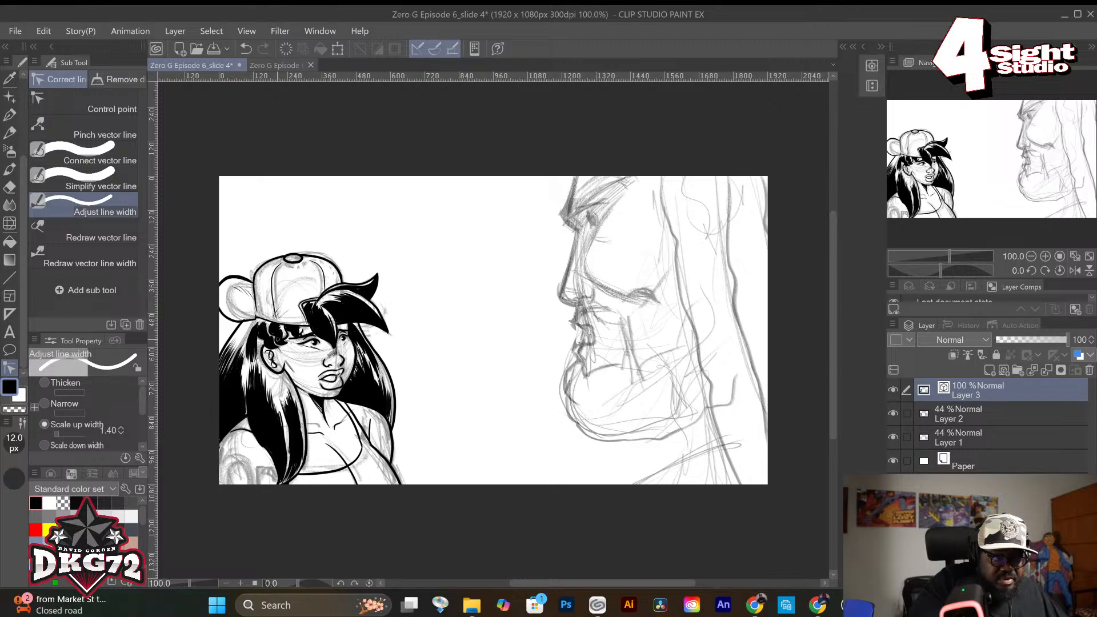
left_click_drag(357, 481, 358, 485)
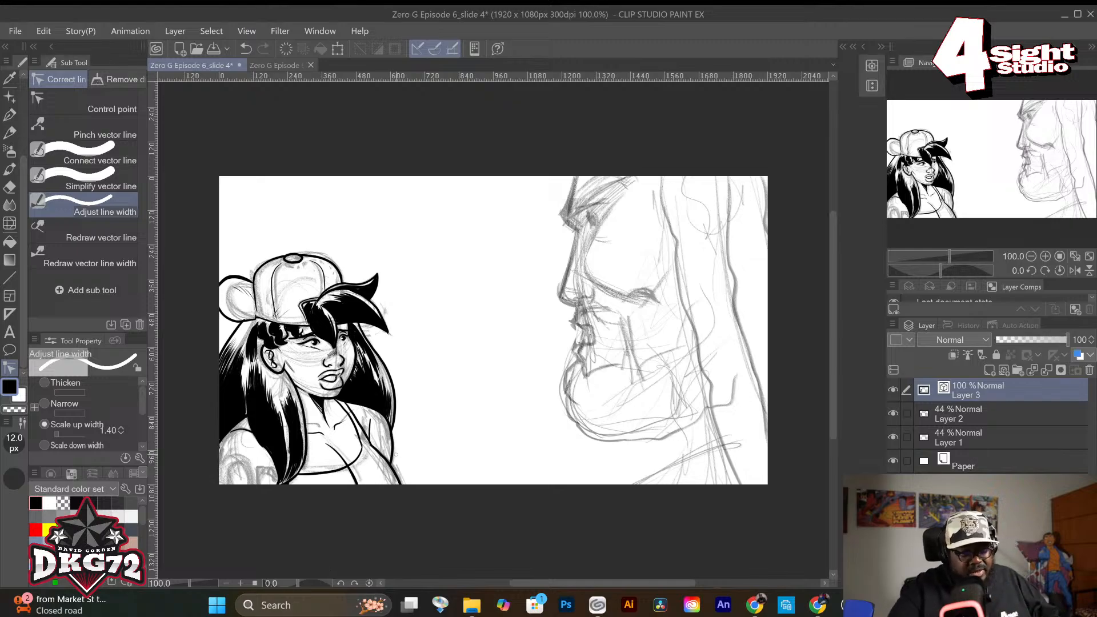
left_click_drag(391, 432, 401, 467)
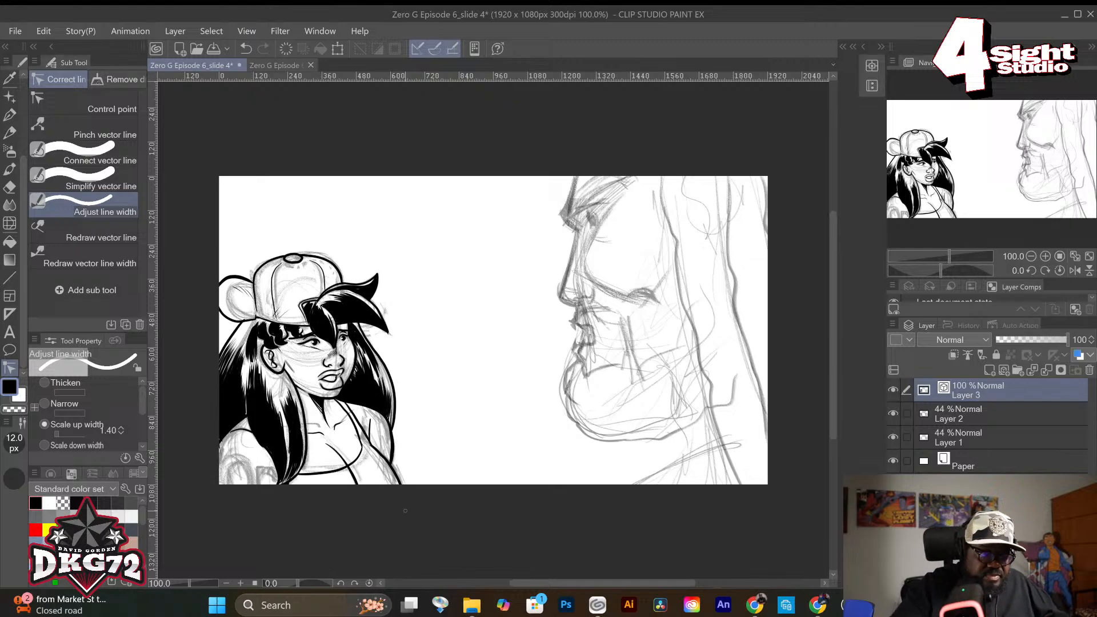
left_click_drag(375, 351, 393, 387)
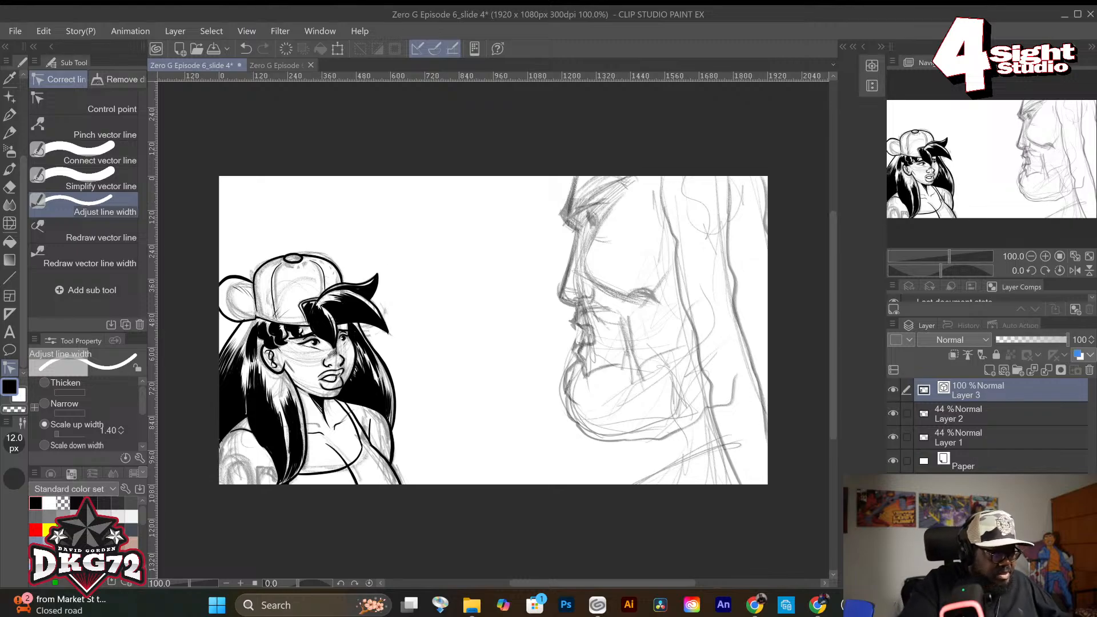
Ink the curled lock over the near shoulder in the canvas's lower corner with the 10 px G-pen and fill its center with black strokes.
left_click(14, 117)
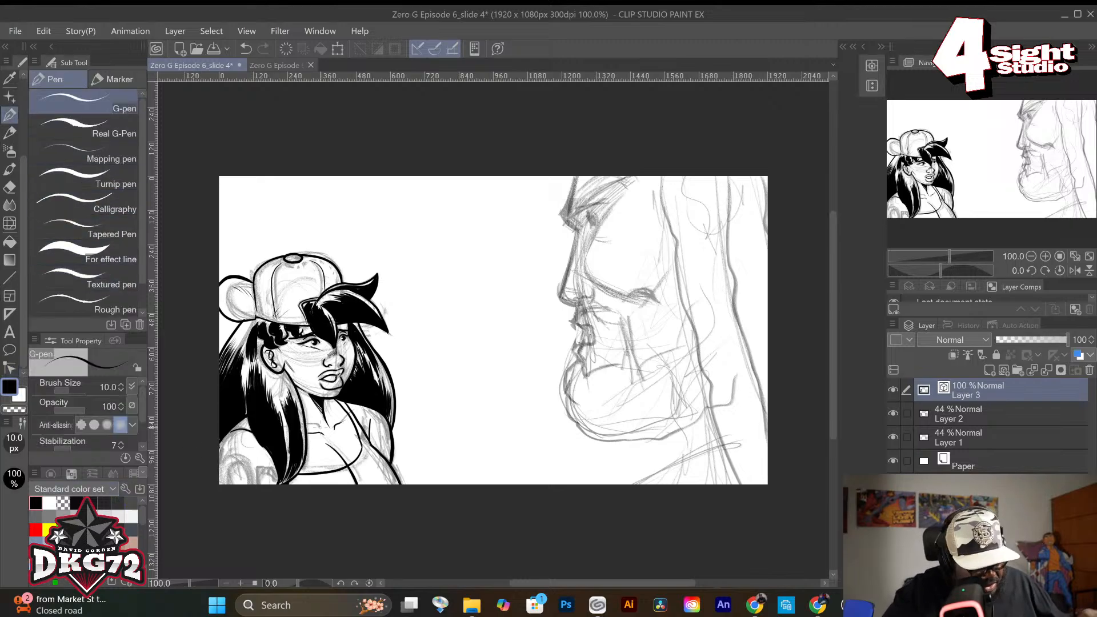
key("ctrl+plus")
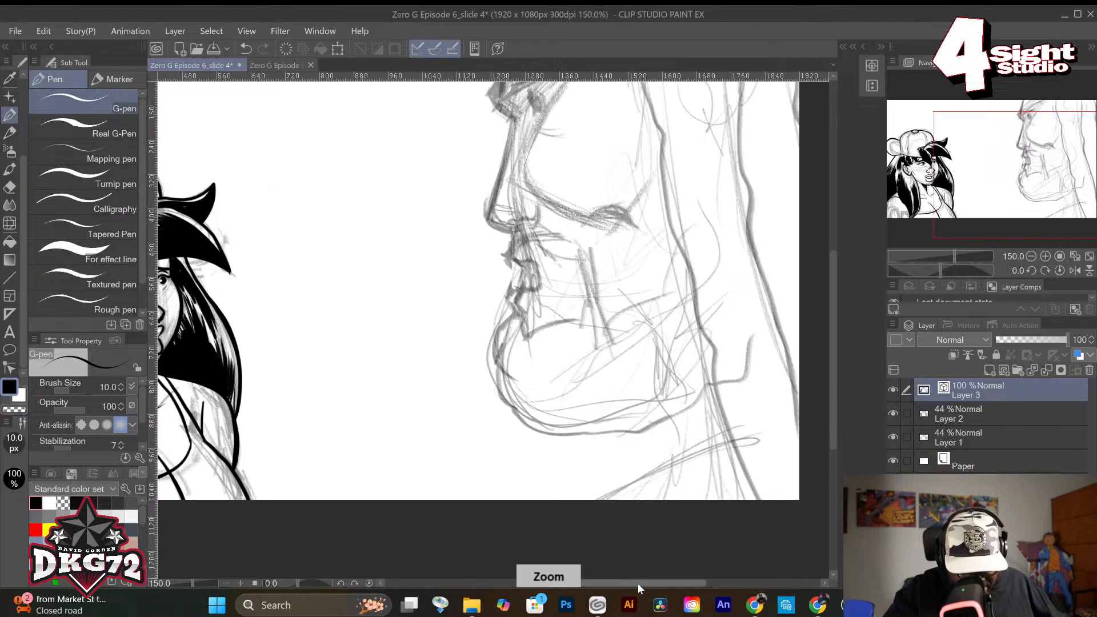
scroll(493, 289, "left", 5)
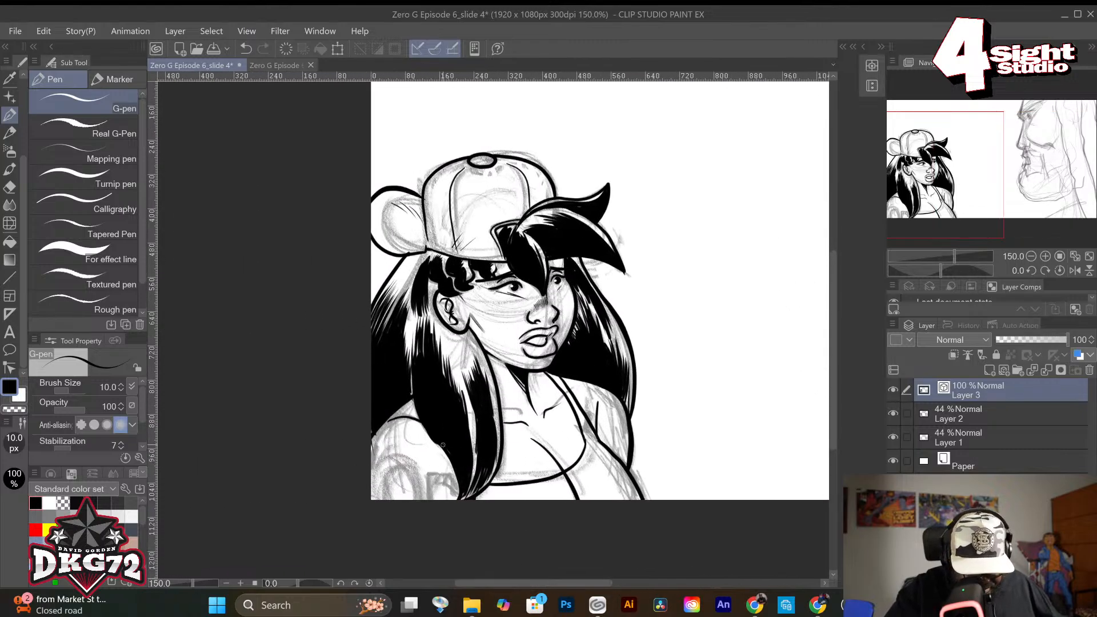
key("ctrl+plus")
left_click_drag(833, 343, 832, 375)
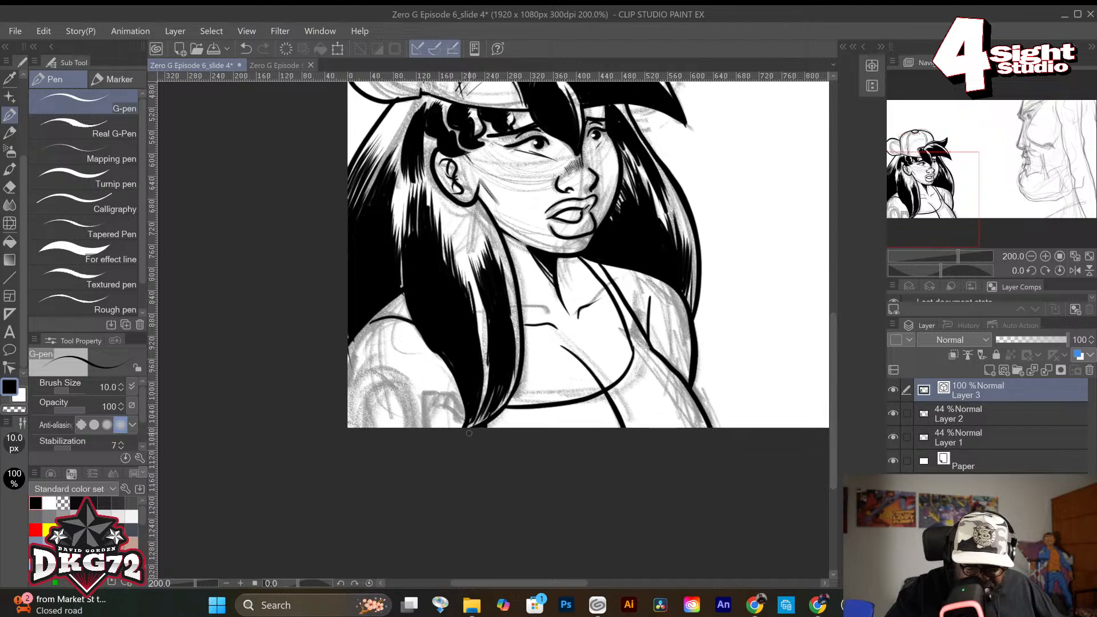
mouse_move(349, 385)
left_mouse_down()
mouse_move(367, 364)
mouse_move(399, 370)
mouse_move(415, 427)
mouse_move(360, 416)
mouse_move(407, 392)
left_mouse_up()
mouse_move(362, 426)
left_mouse_down()
mouse_move(384, 404)
mouse_move(411, 428)
left_mouse_up()
mouse_move(385, 391)
left_mouse_down()
mouse_move(411, 419)
mouse_move(399, 396)
mouse_move(409, 430)
mouse_move(370, 426)
mouse_move(407, 427)
mouse_move(392, 416)
left_mouse_up()
mouse_move(370, 419)
left_mouse_down()
mouse_move(409, 431)
mouse_move(398, 421)
mouse_move(382, 430)
mouse_move(428, 454)
mouse_move(466, 402)
mouse_move(416, 394)
left_mouse_up()
mouse_move(429, 430)
left_mouse_down()
mouse_move(418, 394)
mouse_move(432, 381)
left_mouse_up()
left_click_drag(444, 425, 439, 394)
mouse_move(451, 425)
left_mouse_down()
mouse_move(442, 392)
mouse_move(457, 378)
mouse_move(462, 397)
mouse_move(425, 390)
mouse_move(440, 391)
mouse_move(427, 409)
left_mouse_up()
mouse_move(452, 415)
left_mouse_down()
mouse_move(418, 389)
mouse_move(429, 405)
mouse_move(432, 374)
mouse_move(443, 372)
left_mouse_up()
key("ctrl+z")
key("ctrl+z")
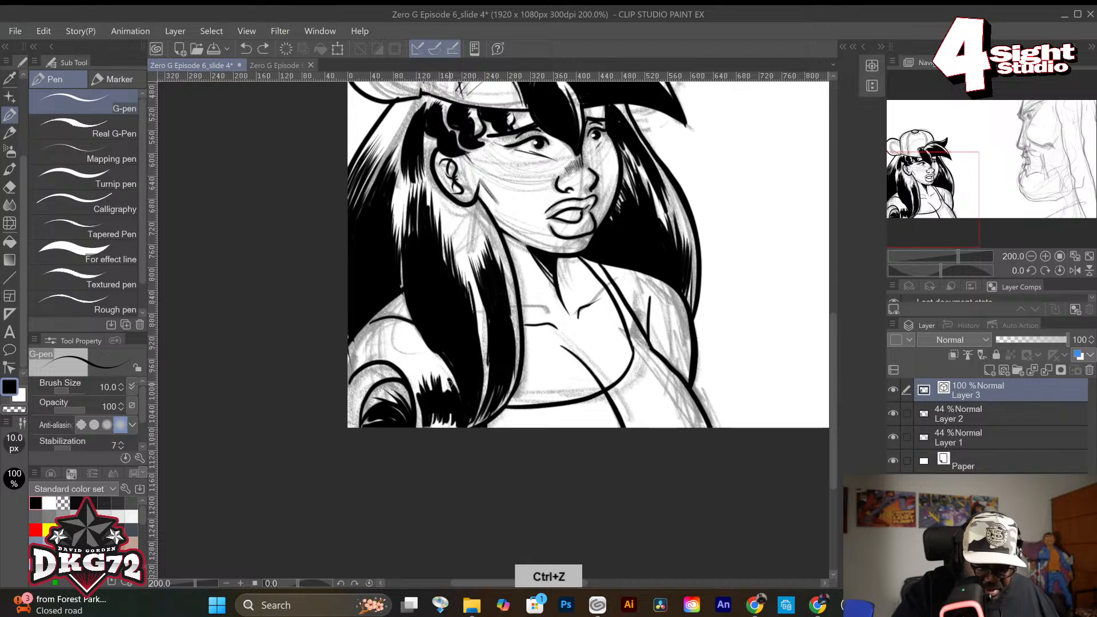
mouse_move(441, 399)
left_mouse_down()
mouse_move(449, 370)
mouse_move(442, 416)
mouse_move(422, 372)
left_mouse_up()
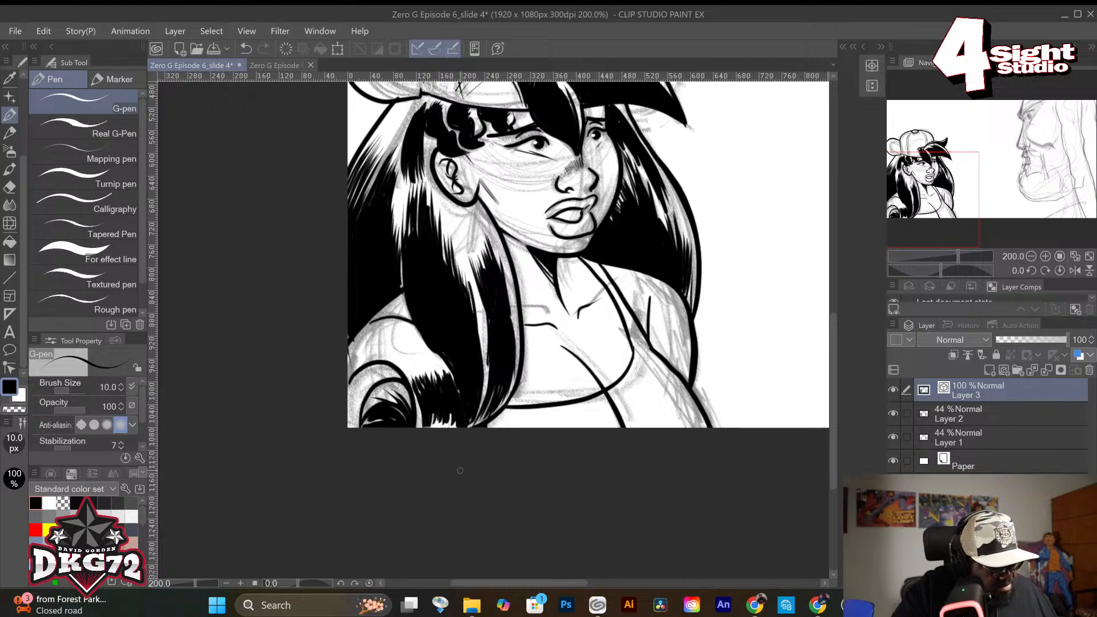
key("ctrl+z")
key("ctrl+z")
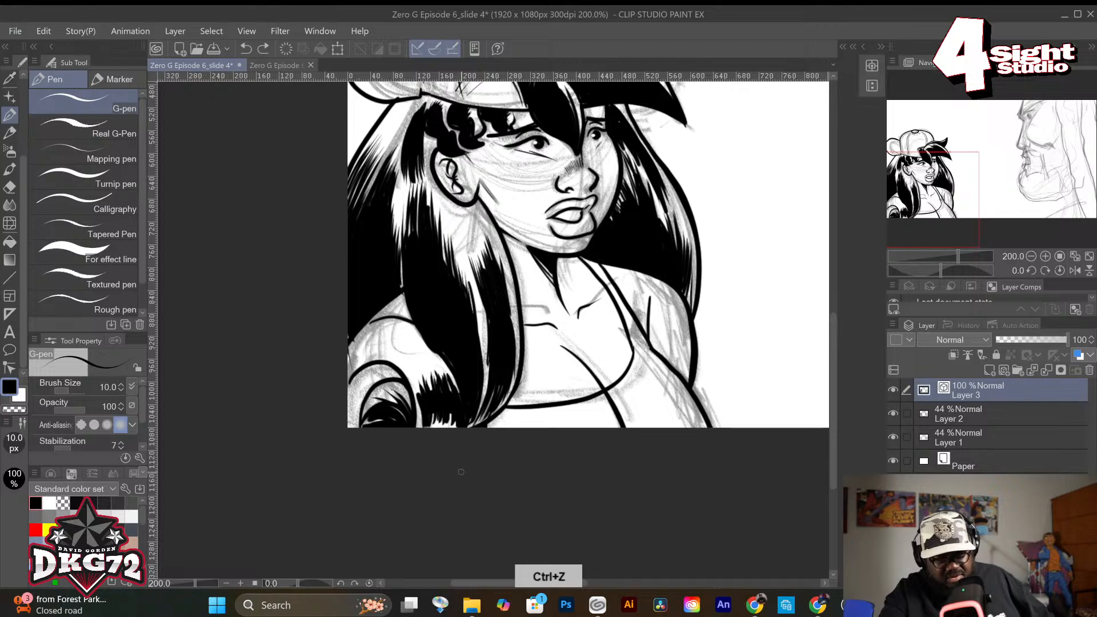
key("ctrl+z")
key("ctrl+z")
key("ctrl+z")
key("ctrl+z")
key("ctrl+z")
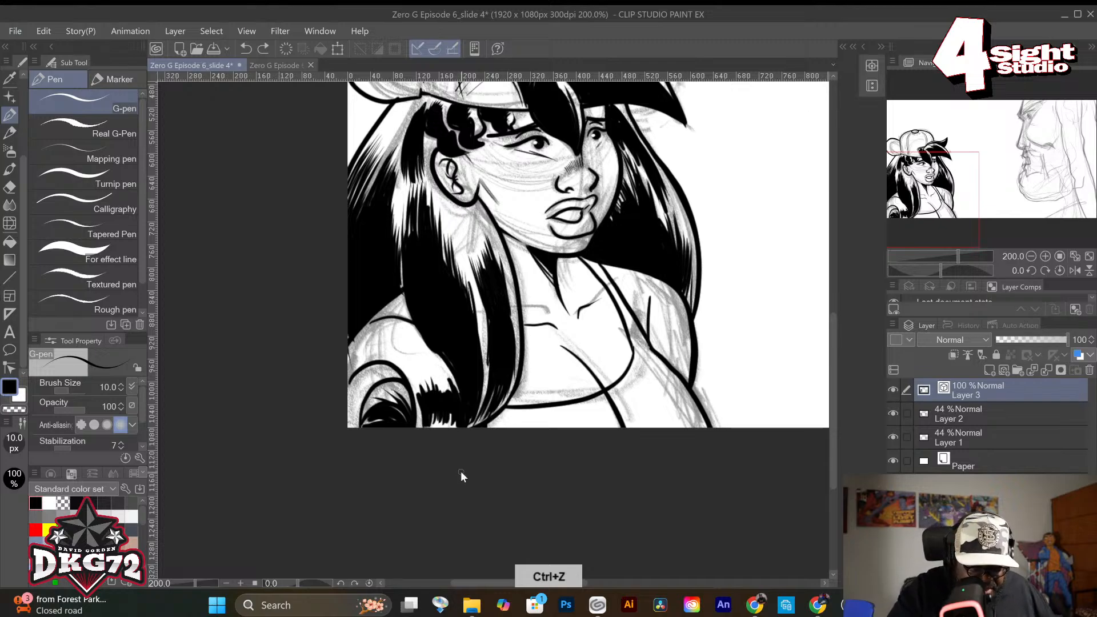
key("ctrl+z")
key("ctrl+z")
key("ctrl+z")
key("ctrl+z")
key("ctrl+z")
key("ctrl+z")
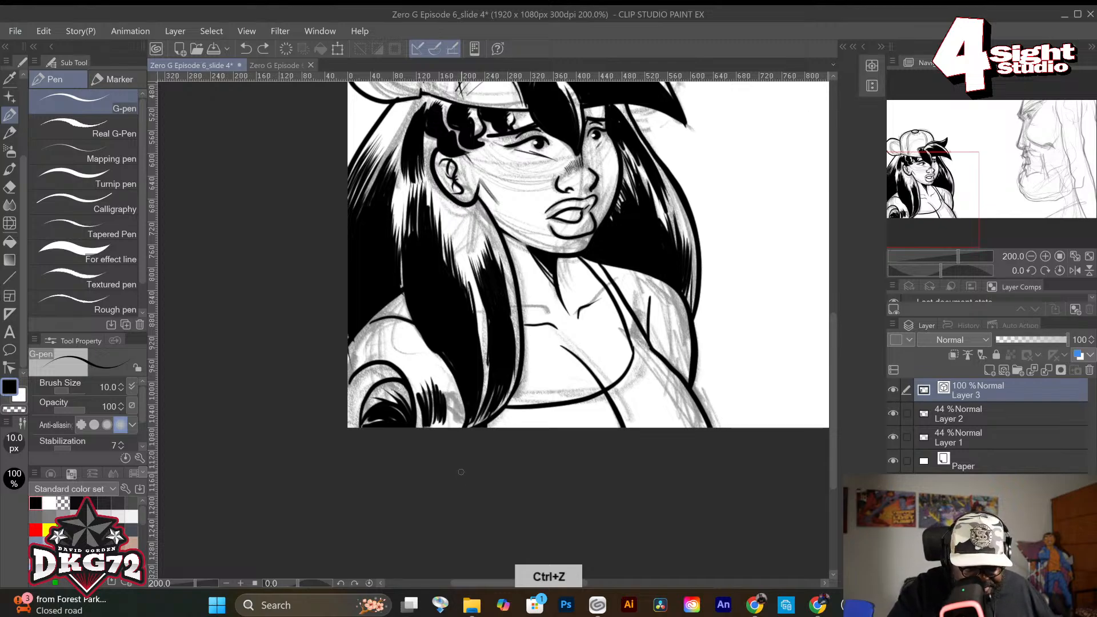
key("ctrl+z")
key("ctrl+z")
key("ctrl+z")
key("ctrl+z")
key("ctrl+z")
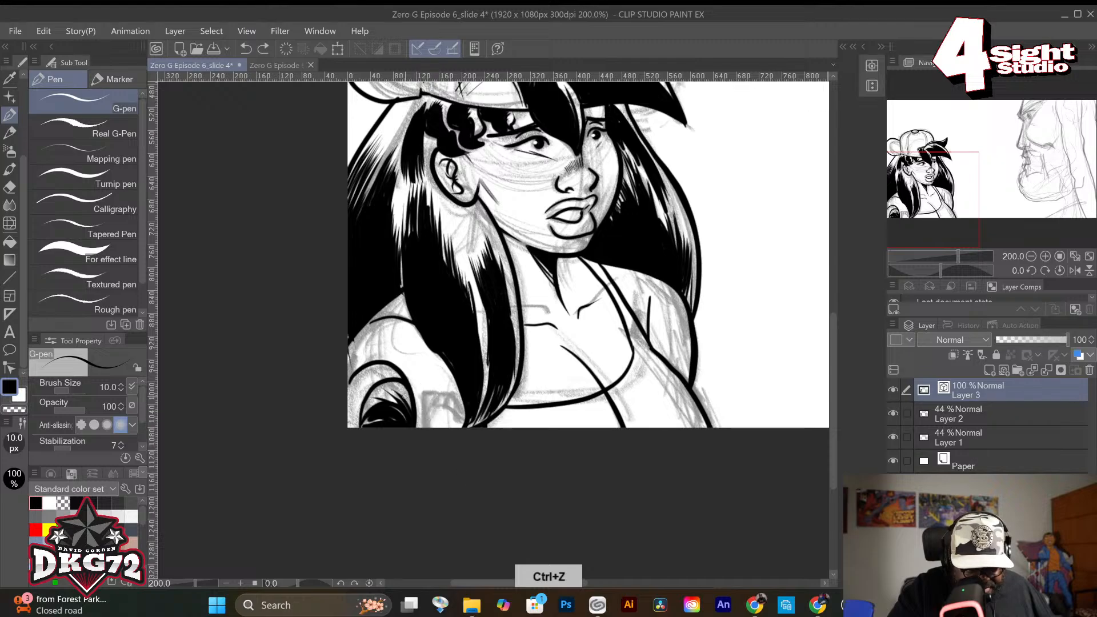
key("ctrl+z")
key("ctrl+z")
key("ctrl+z")
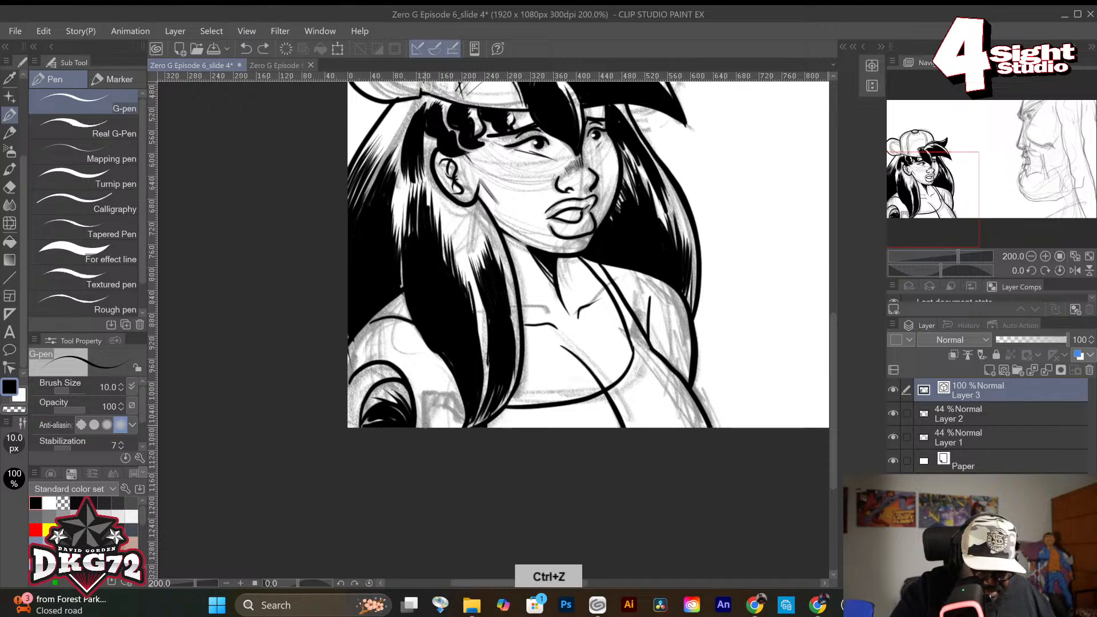
Ink the outline of the small lock between the curl and the near-side hair, adding tapered strokes along its upper edge with the 10 px G-pen.
left_click_drag(426, 416, 421, 430)
left_click_drag(454, 388, 440, 399)
mouse_move(457, 377)
left_mouse_down()
mouse_move(448, 399)
mouse_move(464, 429)
left_mouse_up()
left_click_drag(419, 367, 413, 384)
key("ctrl+z")
key("ctrl+z")
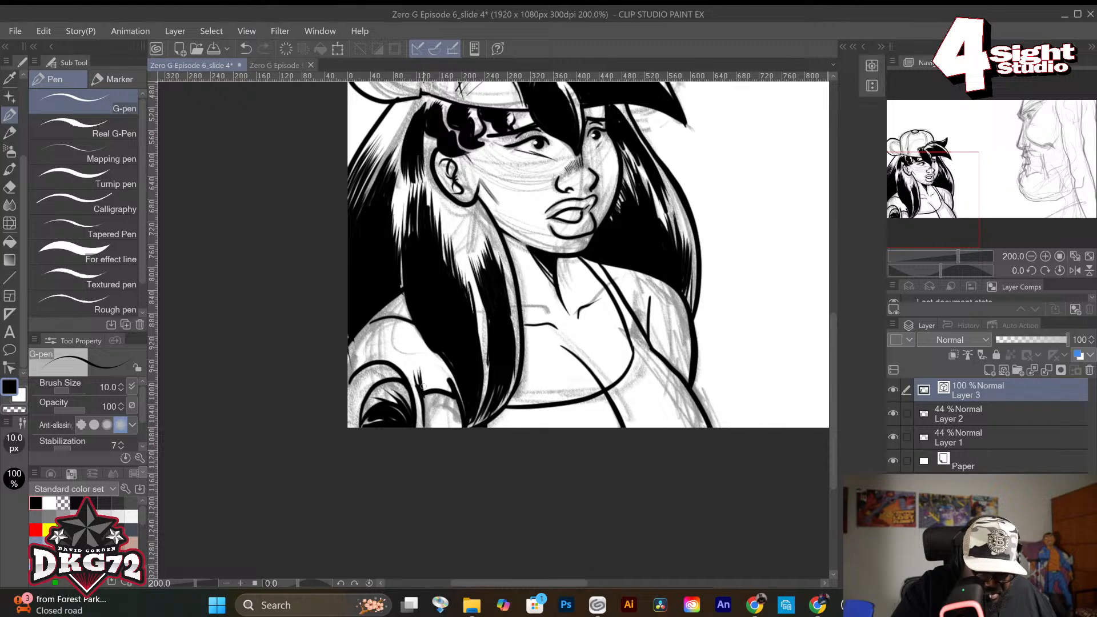
key("ctrl+z")
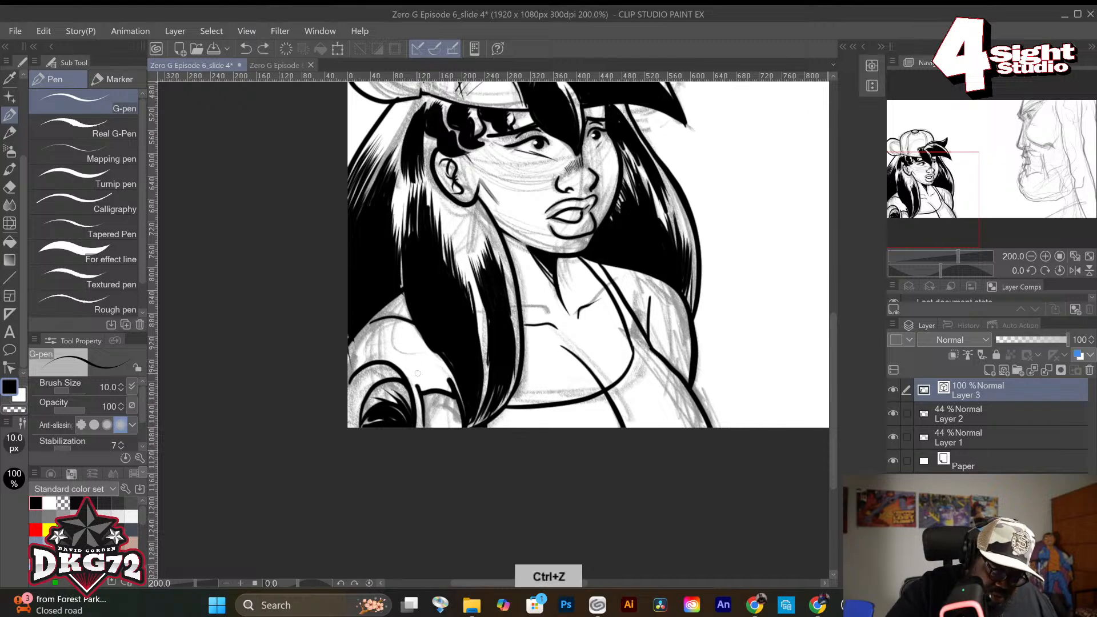
left_click_drag(421, 390, 425, 394)
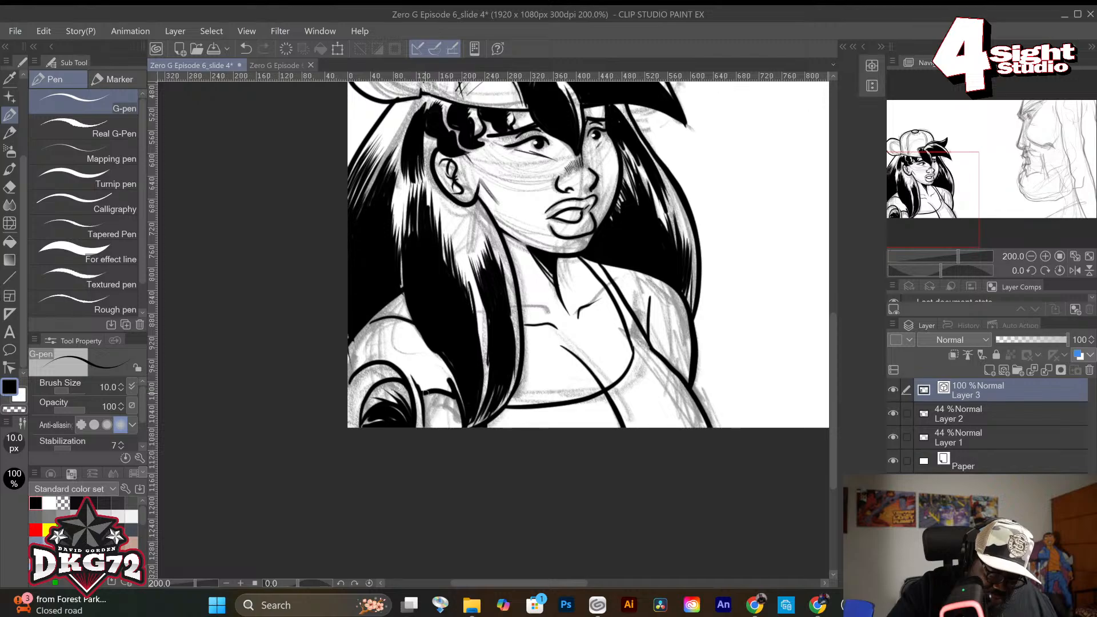
key("ctrl+z")
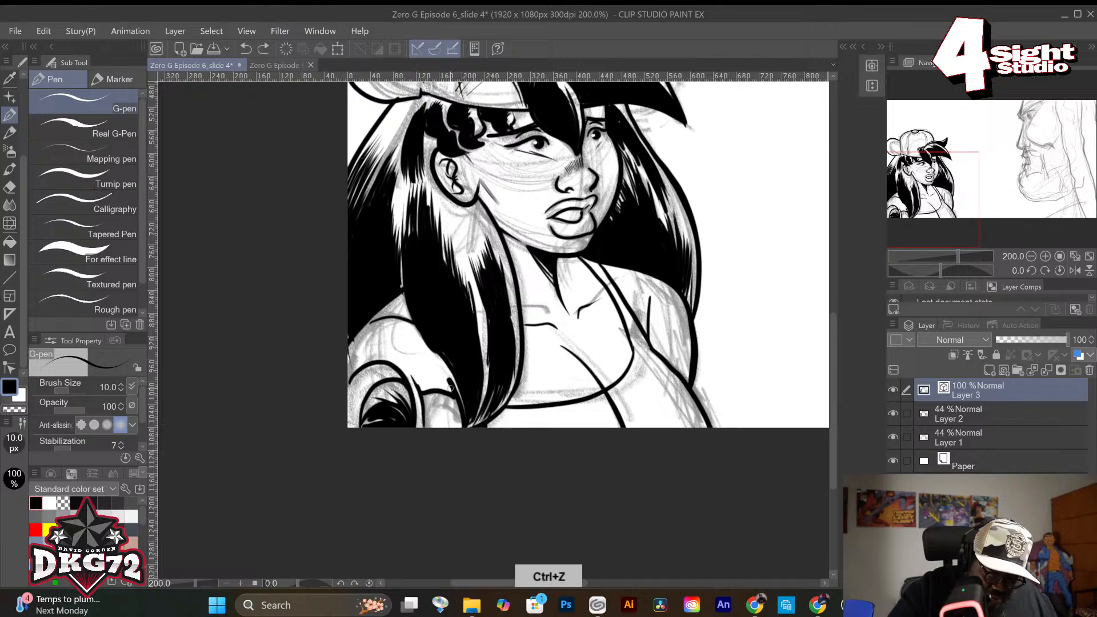
mouse_move(427, 384)
left_mouse_down()
mouse_move(453, 385)
mouse_move(462, 426)
left_mouse_up()
key("ctrl+z")
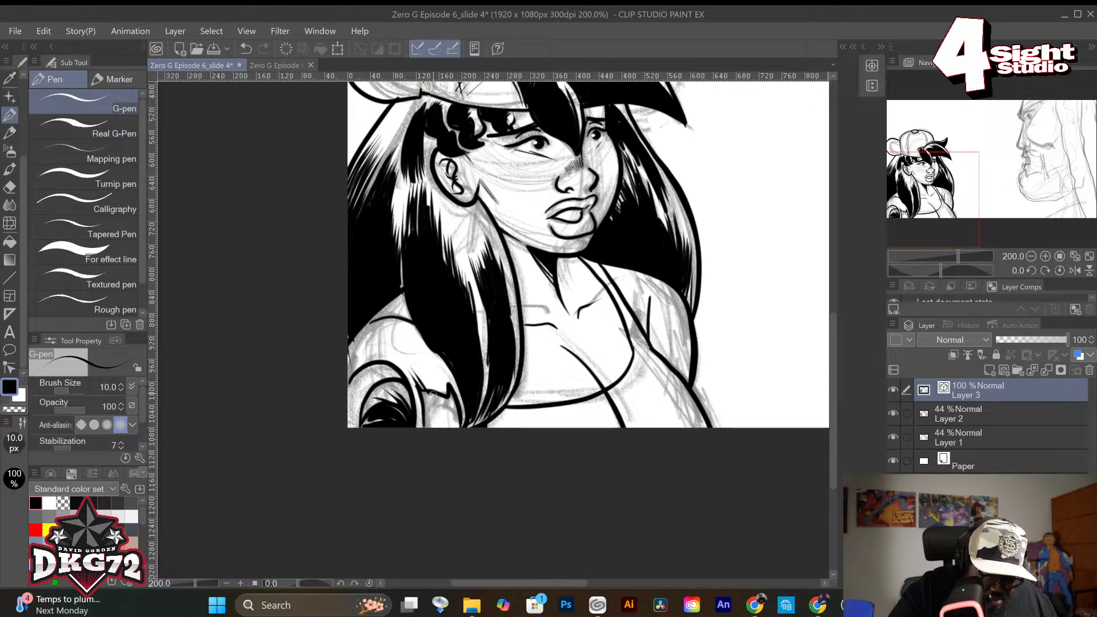
mouse_move(444, 397)
left_mouse_down()
mouse_move(430, 371)
mouse_move(443, 366)
left_mouse_up()
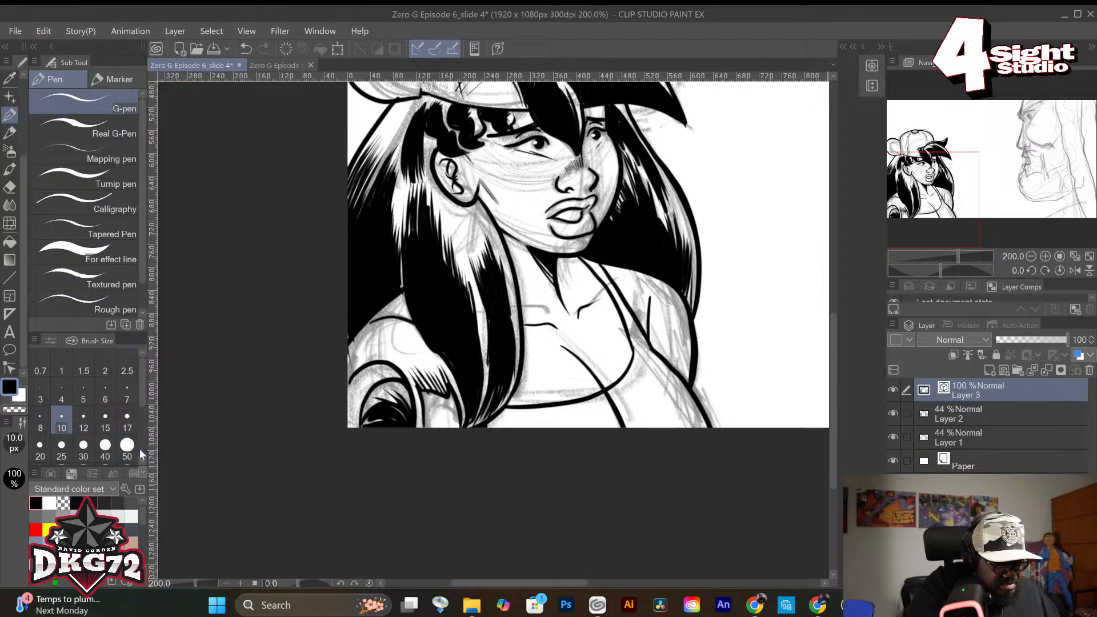
Fill the small lock beside the curl with black strokes using the G-pen at 12 px.
left_click(84, 423)
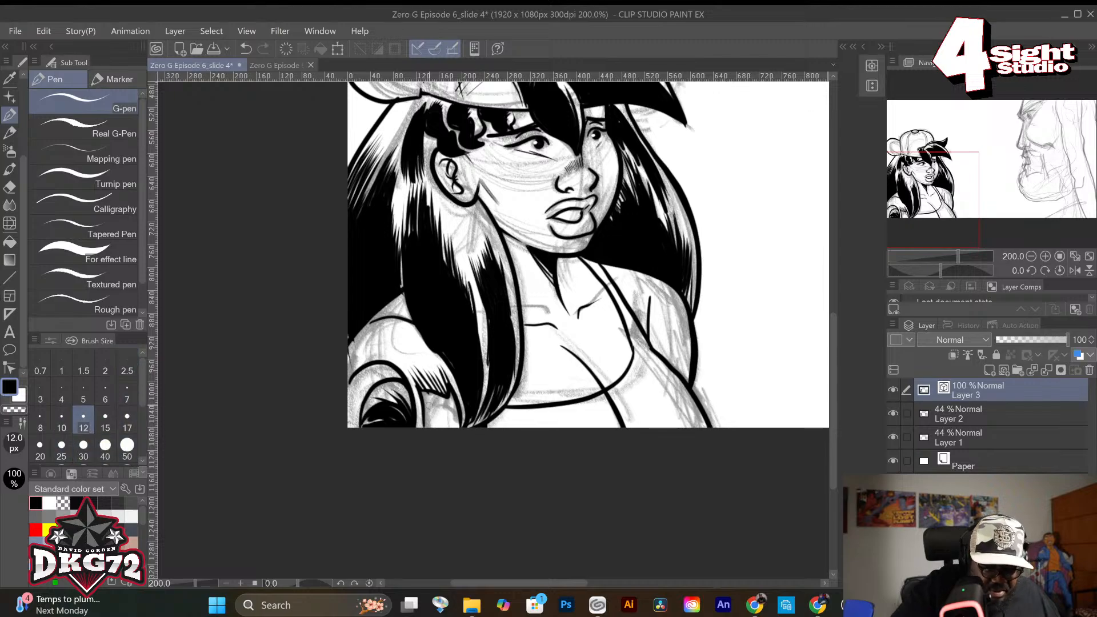
mouse_move(425, 394)
left_mouse_down()
mouse_move(429, 435)
mouse_move(426, 399)
mouse_move(446, 399)
mouse_move(425, 389)
mouse_move(450, 392)
mouse_move(456, 428)
mouse_move(454, 398)
mouse_move(454, 424)
mouse_move(436, 400)
mouse_move(441, 429)
left_mouse_up()
left_click_drag(439, 407, 435, 426)
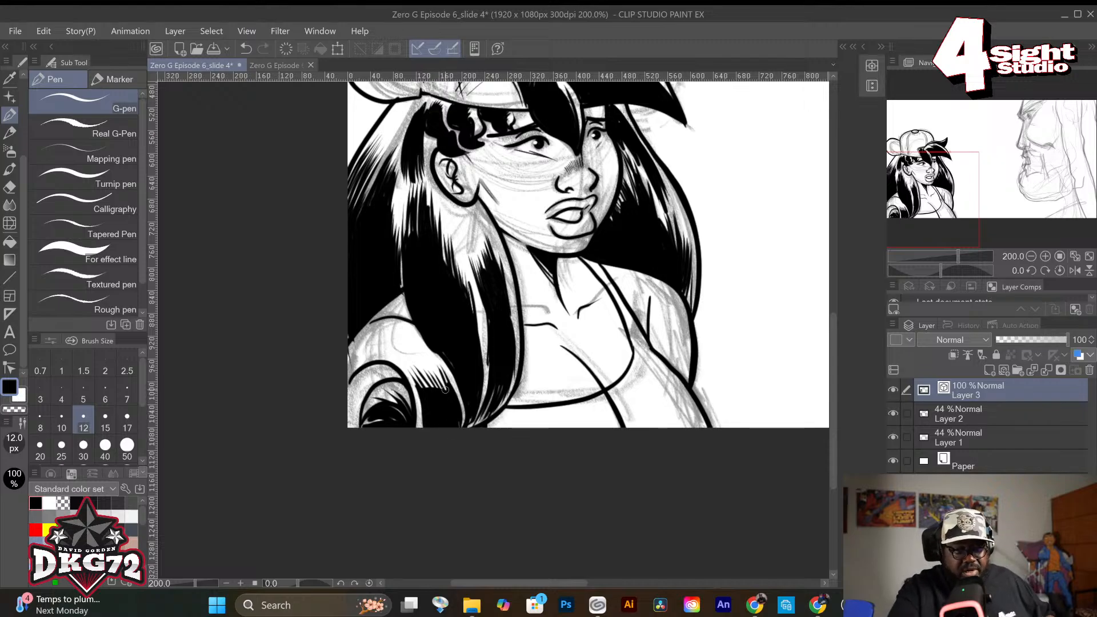
key("ctrl+z")
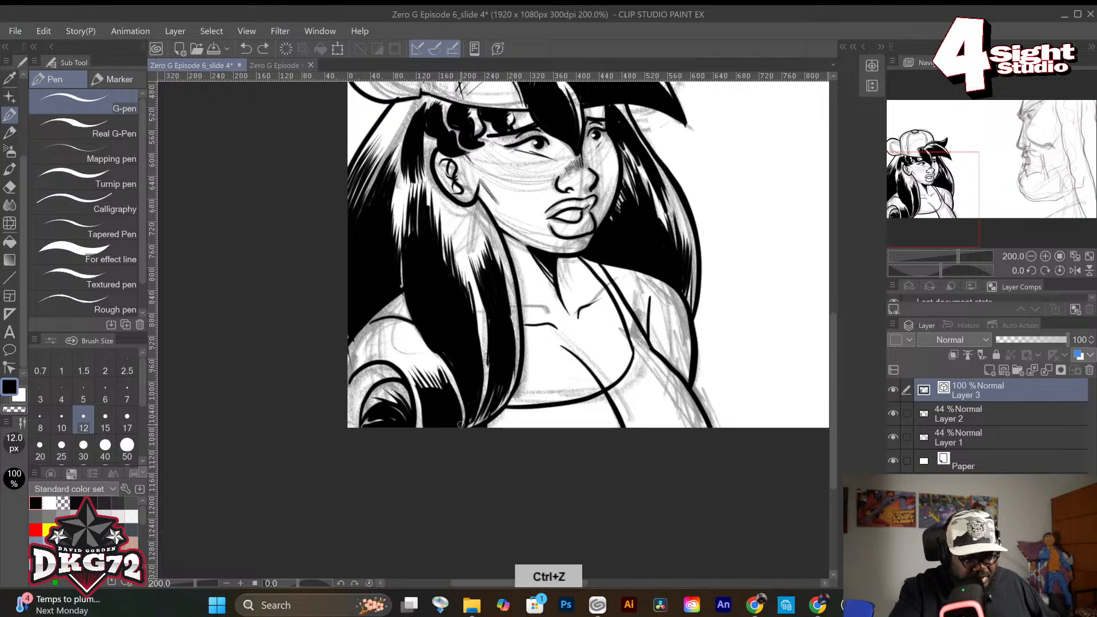
Extend black strands up from the filled lock along the near shoulder and thicken the curl's upper contour with the G-pen at 10 px.
left_click(61, 422)
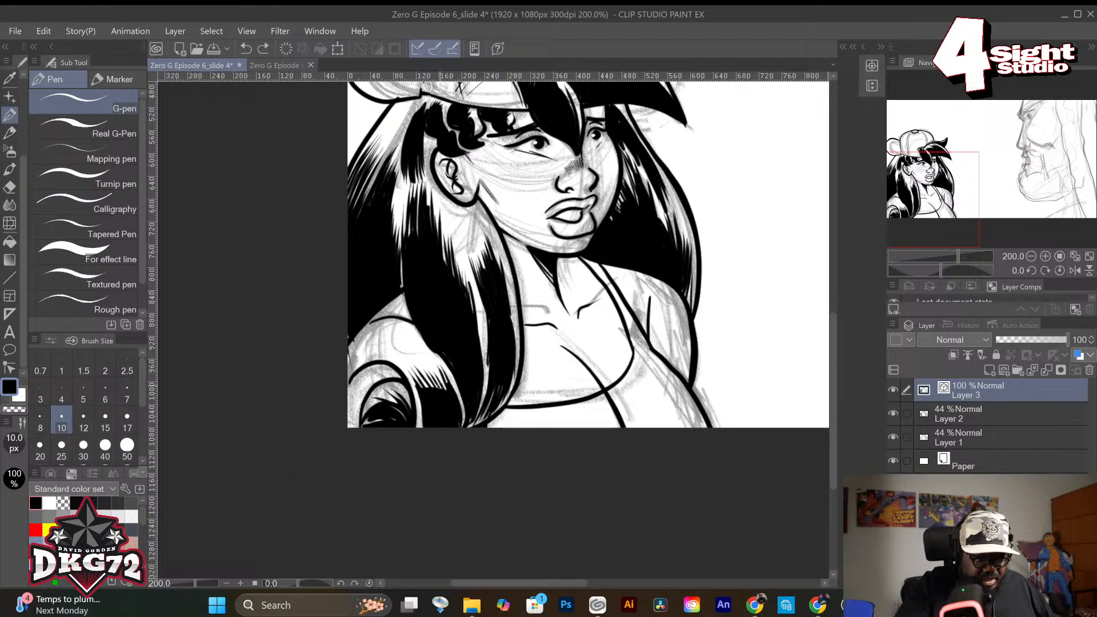
left_click_drag(434, 367, 460, 405)
key("ctrl+z")
mouse_move(431, 369)
left_mouse_down()
mouse_move(444, 391)
mouse_move(434, 381)
mouse_move(421, 400)
left_mouse_up()
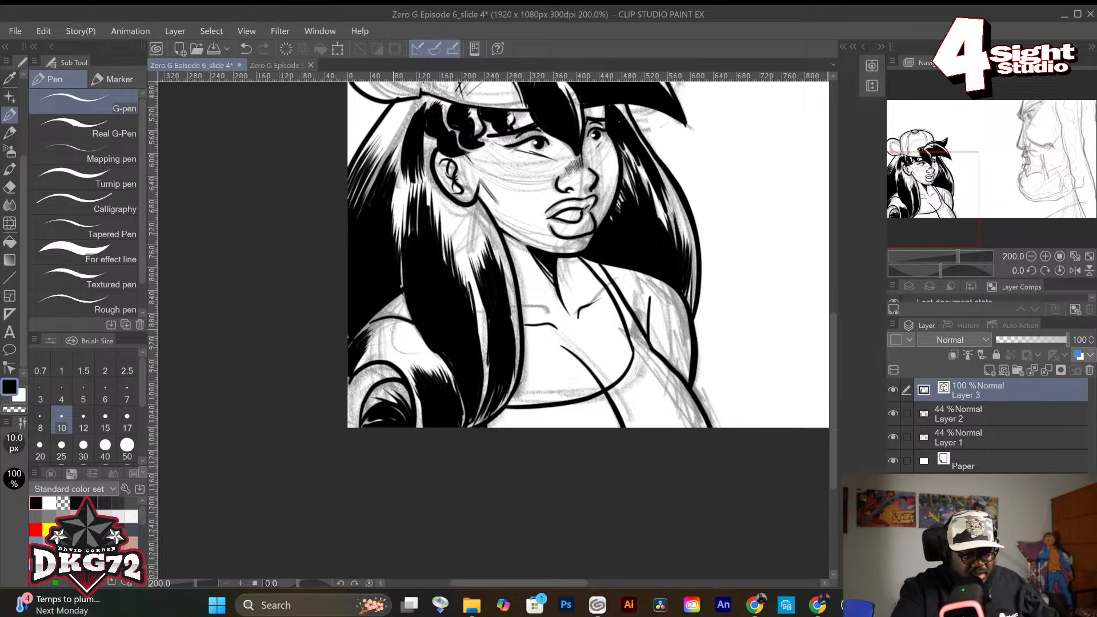
mouse_move(363, 367)
left_mouse_down()
mouse_move(380, 383)
mouse_move(397, 377)
left_mouse_up()
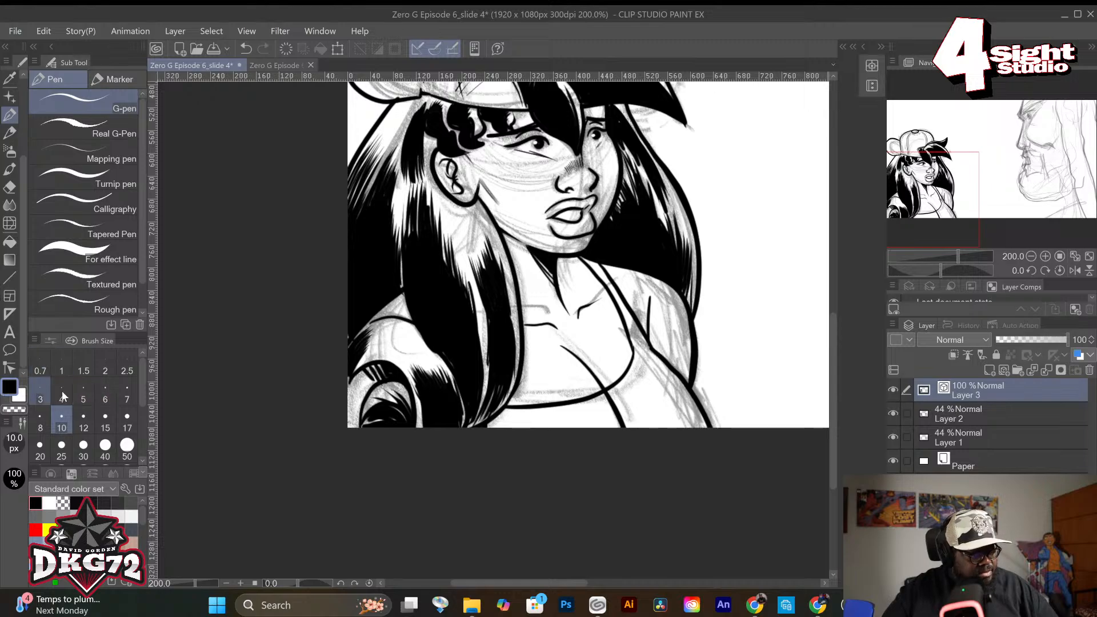
left_click(991, 413)
left_click(986, 437)
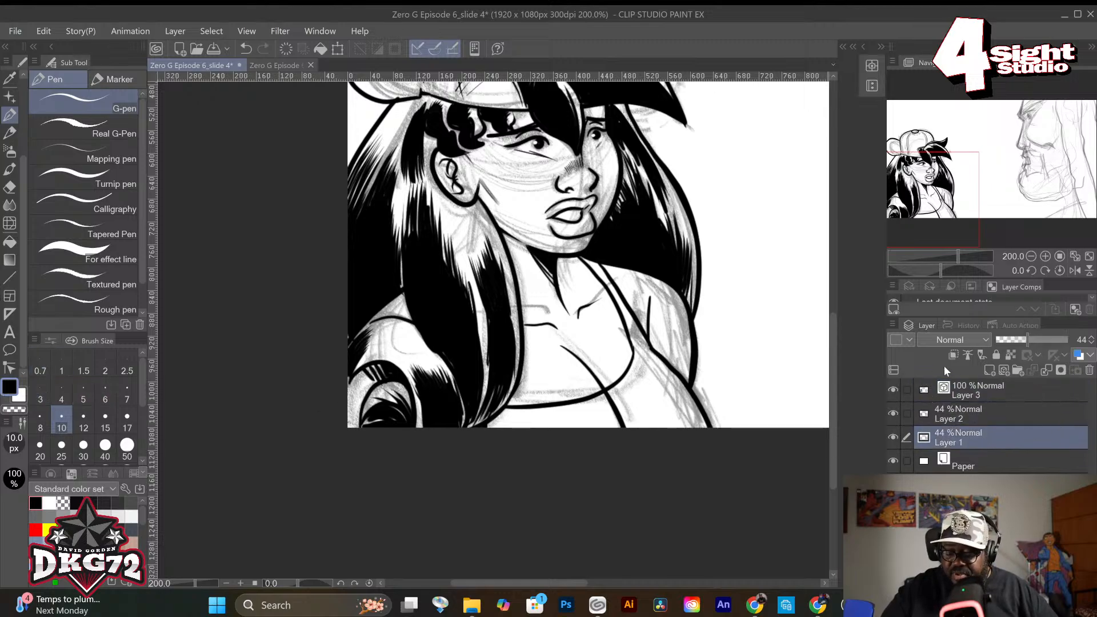
left_click(989, 371)
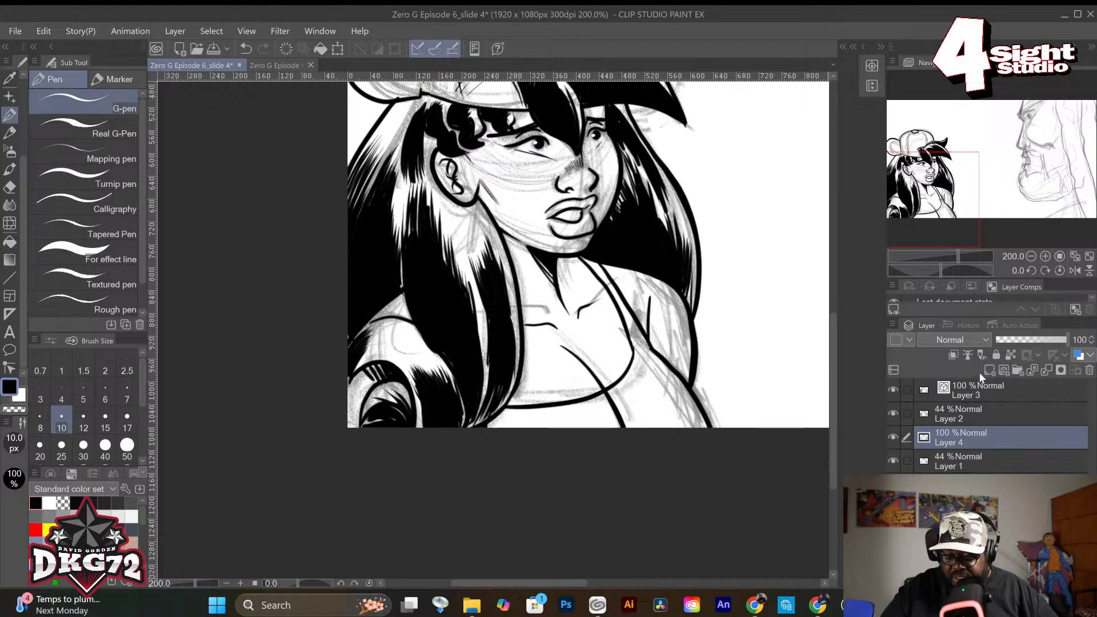
key("ctrl+z")
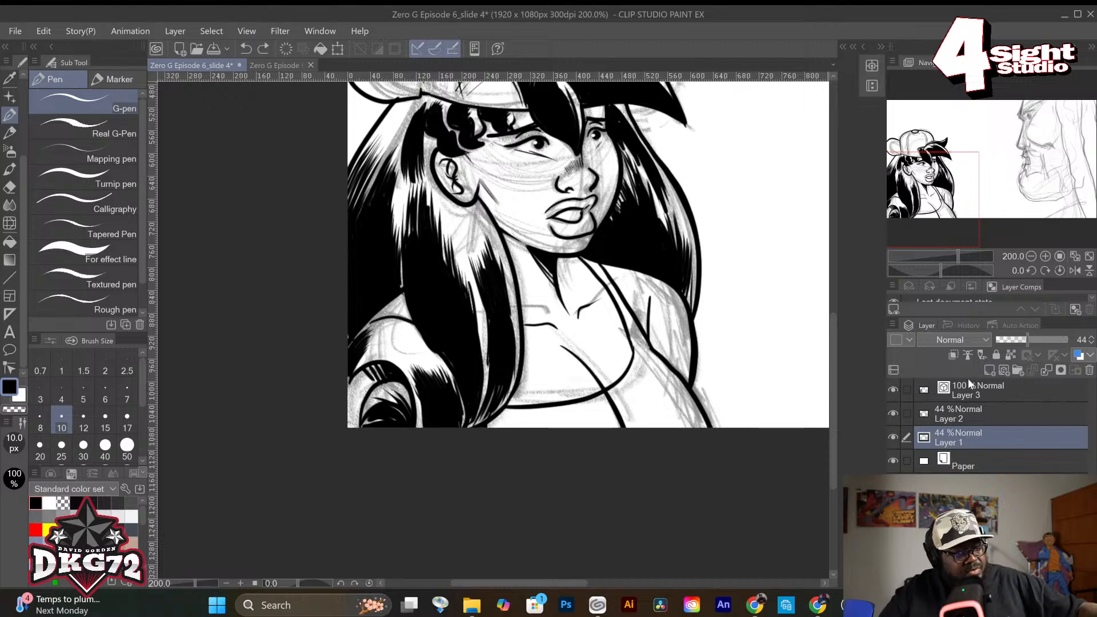
Add a new vector layer and place it directly between Layer 3 and Layer 2.
left_click(1004, 371)
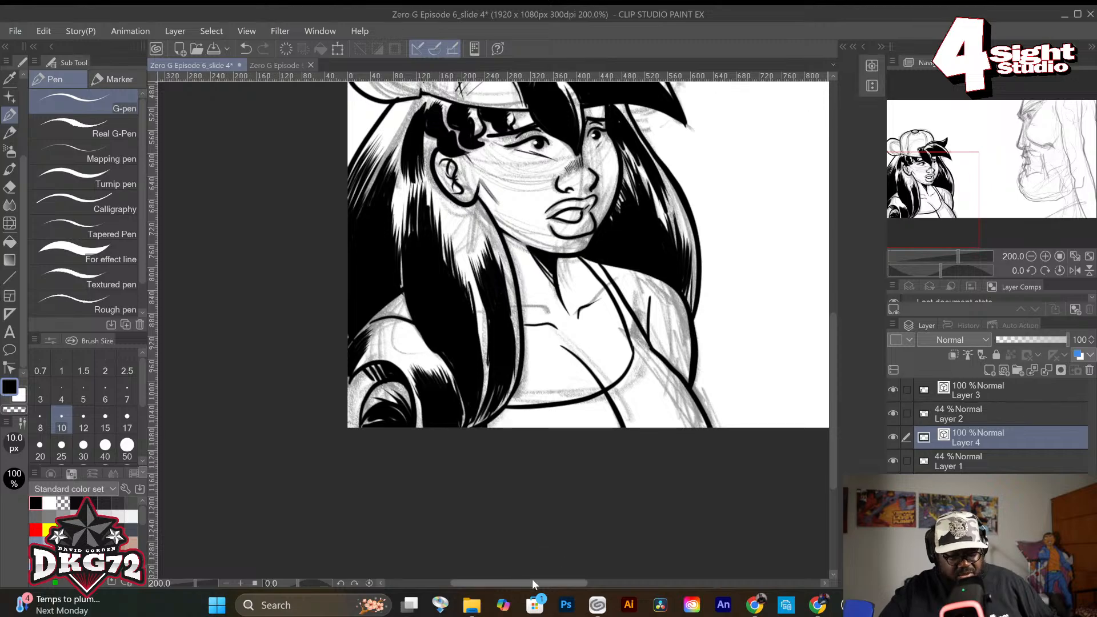
left_click_drag(524, 583, 650, 583)
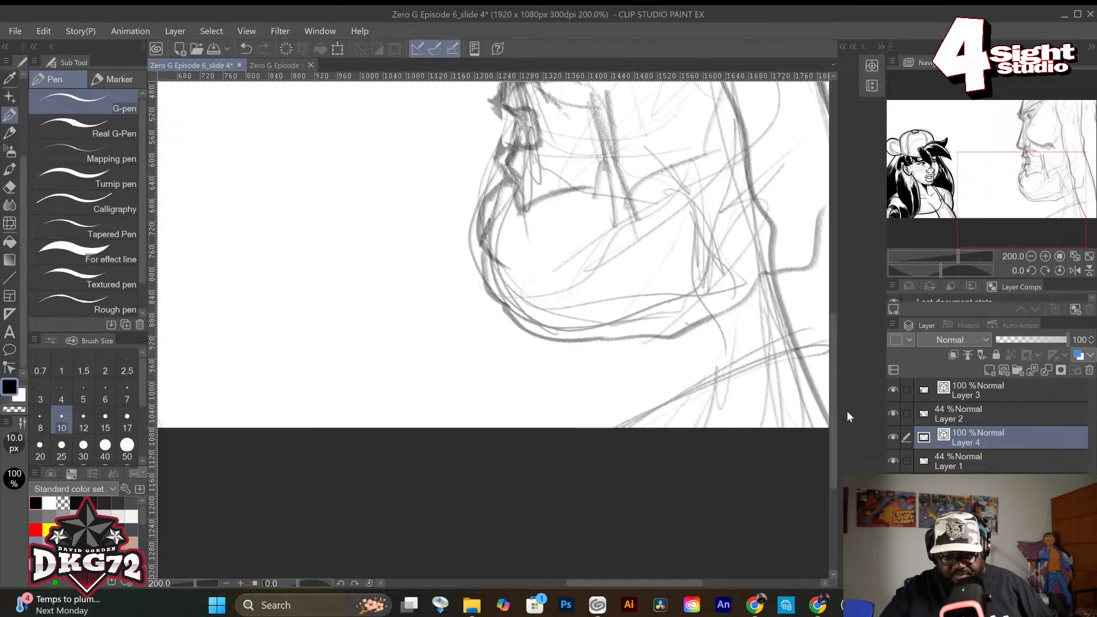
mouse_move(835, 406)
left_mouse_down()
mouse_move(848, 270)
mouse_move(845, 284)
left_mouse_up()
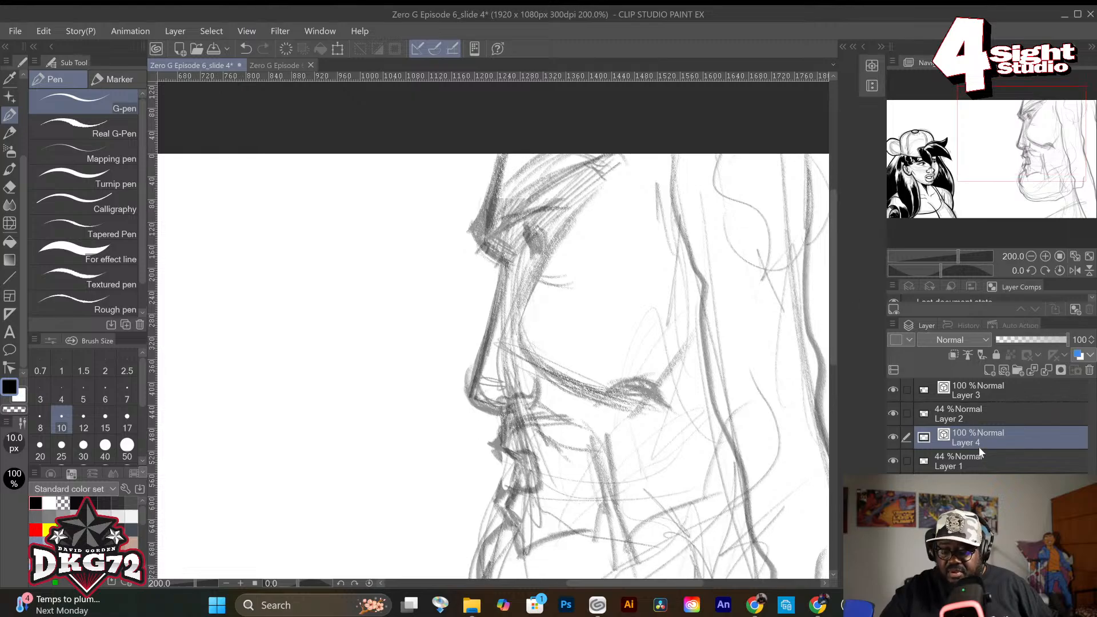
left_click_drag(979, 447, 986, 407)
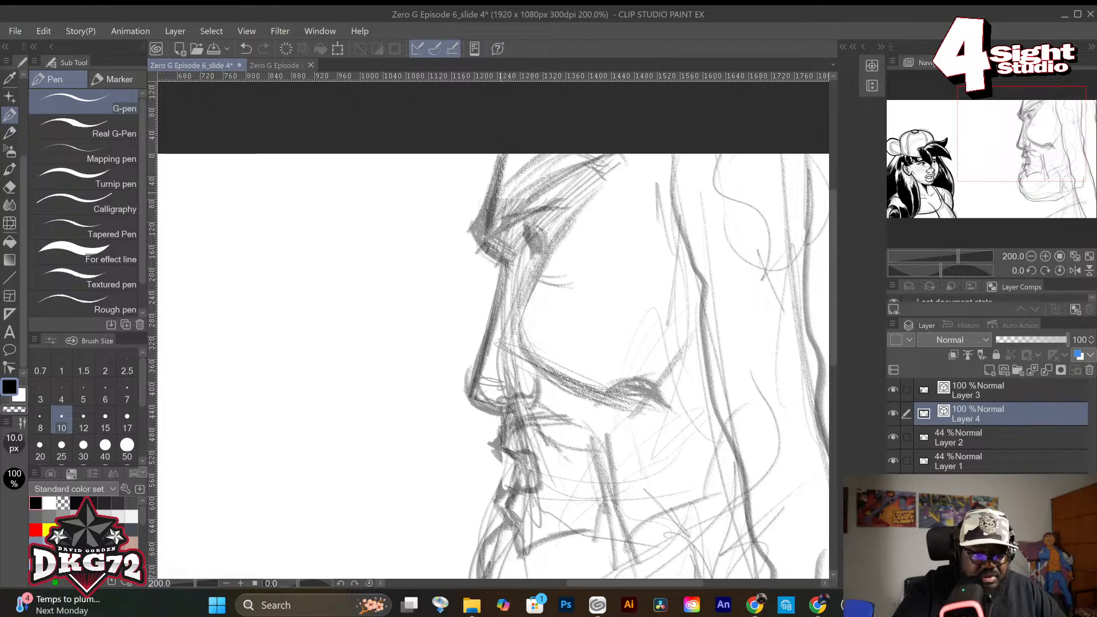
Ink the bearded man's forehead and brow profile down to the nose bridge with the G-pen at 15 px.
left_click_drag(502, 153, 469, 240)
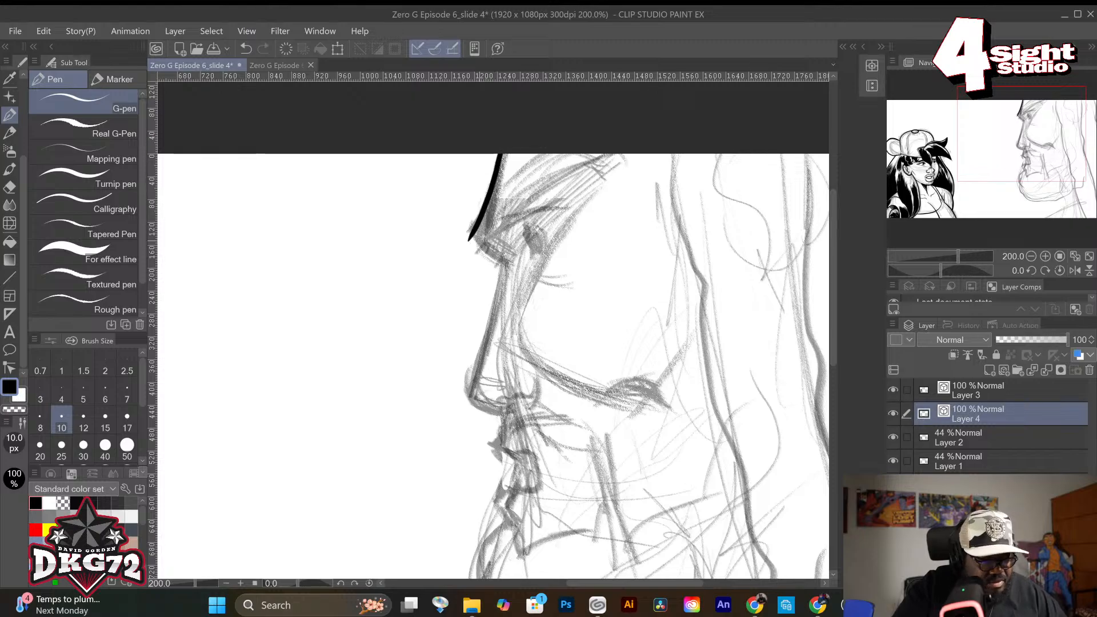
key("ctrl+z")
left_click(105, 417)
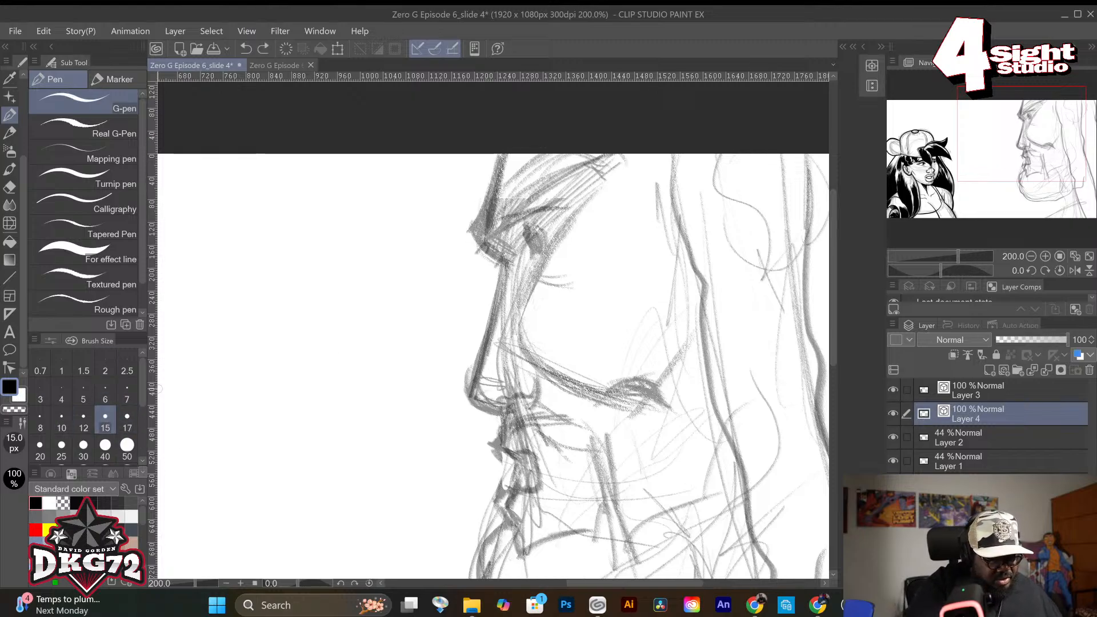
mouse_move(504, 153)
left_mouse_down()
mouse_move(471, 235)
mouse_move(510, 280)
left_mouse_up()
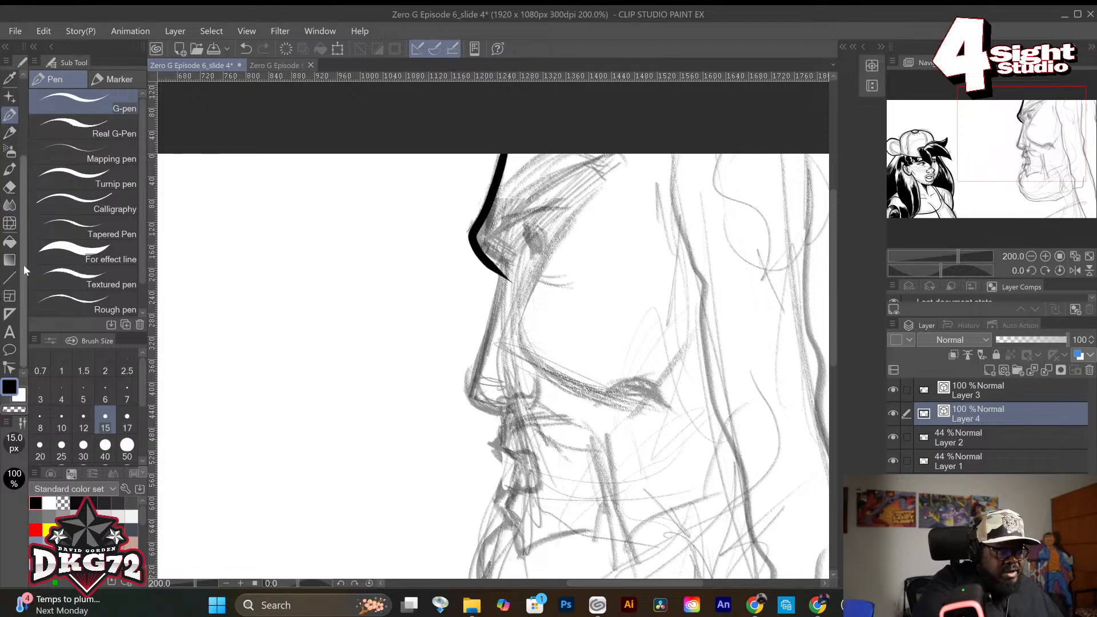
Ink the man's profile from the nose bridge through the lips and around the beard's wavy lower contour with the 15 px G-pen.
left_click_drag(23, 265, 23, 114)
double_click(10, 96)
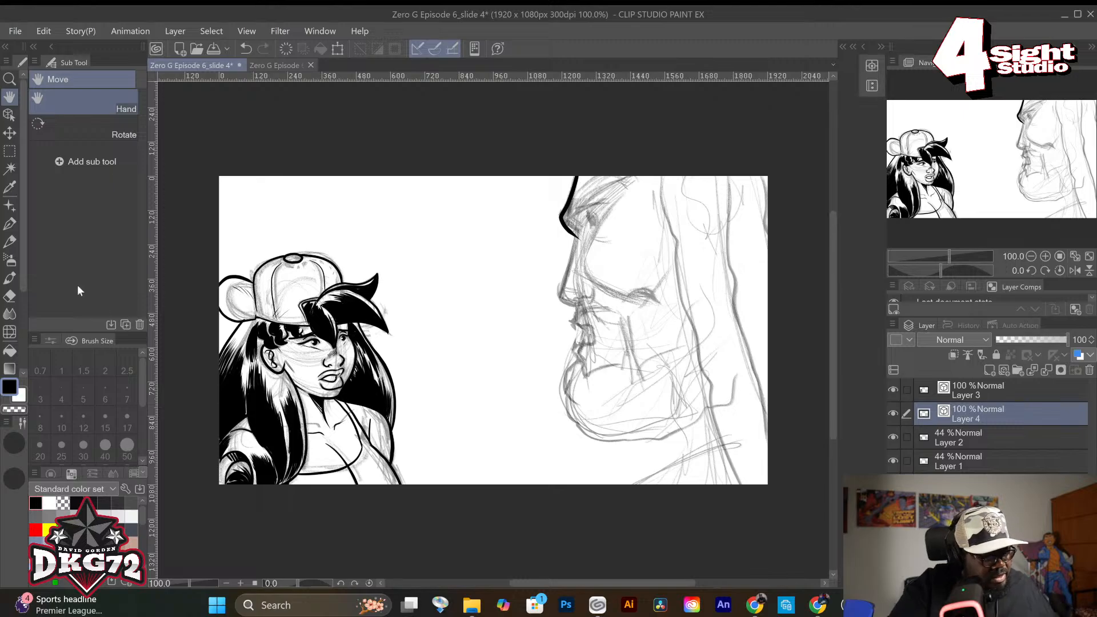
key("p")
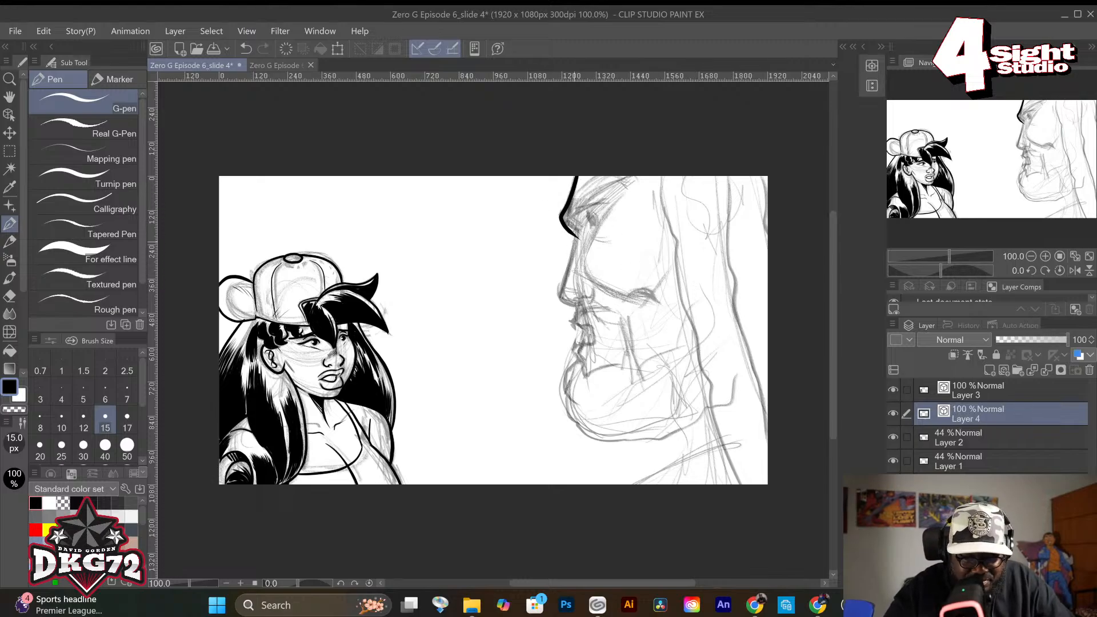
mouse_move(575, 241)
left_mouse_down()
mouse_move(558, 297)
mouse_move(582, 334)
left_mouse_up()
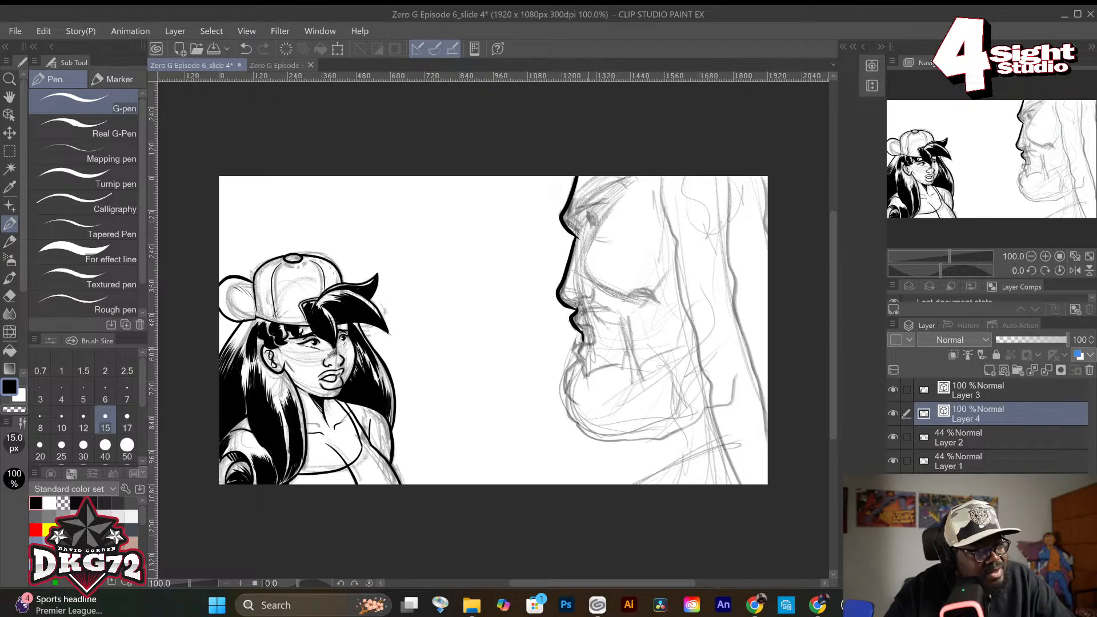
mouse_move(580, 324)
left_mouse_down()
mouse_move(600, 345)
mouse_move(589, 365)
left_mouse_up()
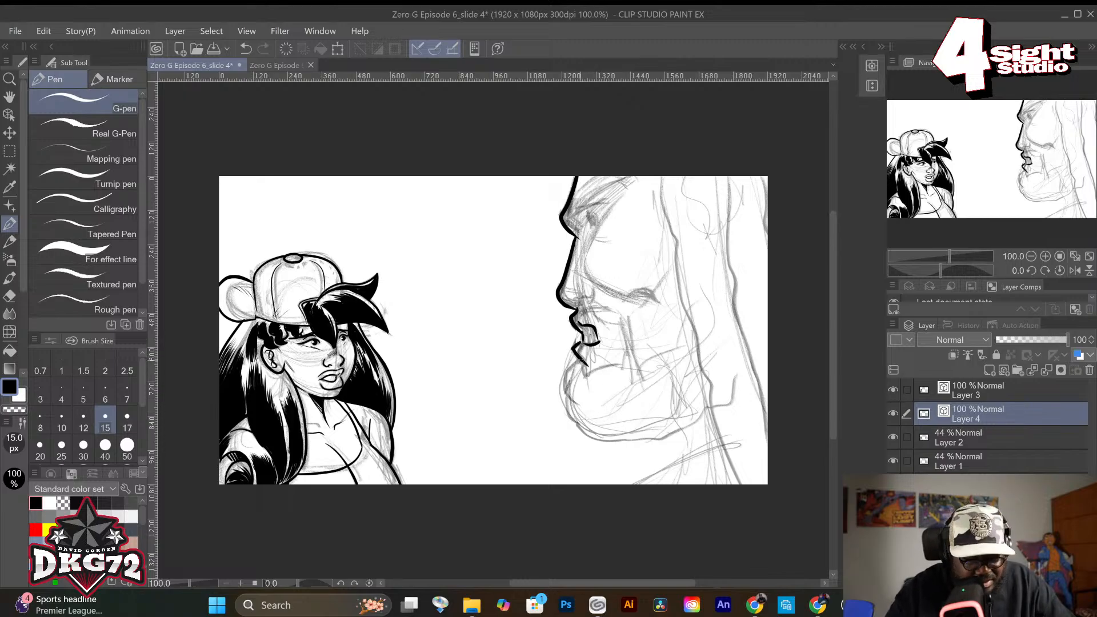
mouse_move(582, 359)
left_mouse_down()
mouse_move(563, 388)
mouse_move(569, 419)
mouse_move(632, 436)
mouse_move(708, 412)
left_mouse_up()
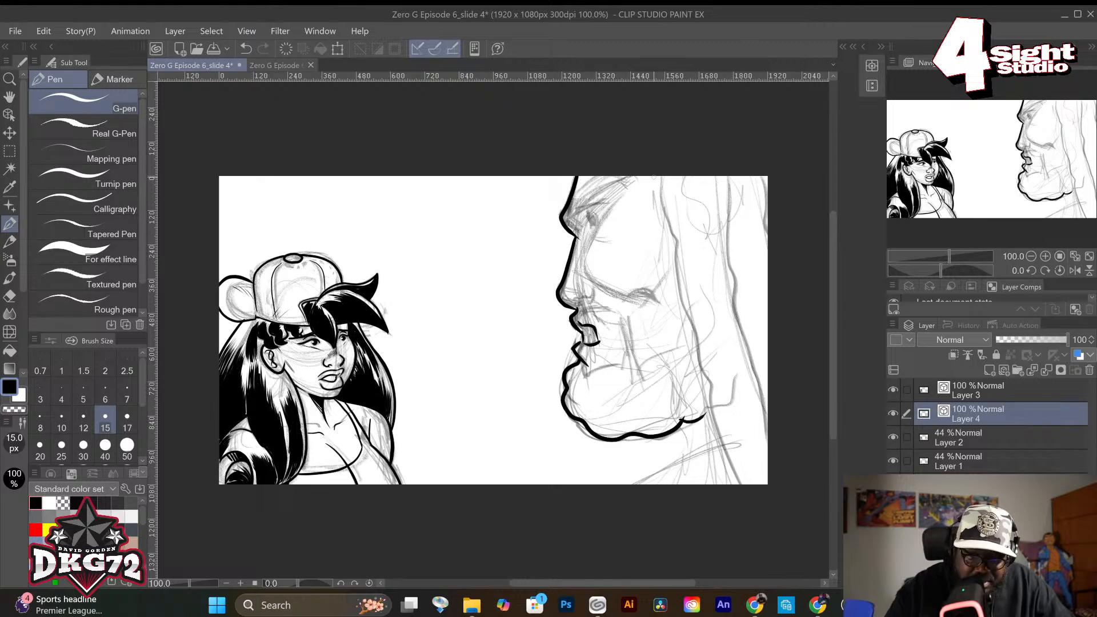
Ink the long wavy contours of the man's hair behind his face, from the canvas's upper edge downward, with the 15 px G-pen.
left_click_drag(650, 177, 729, 484)
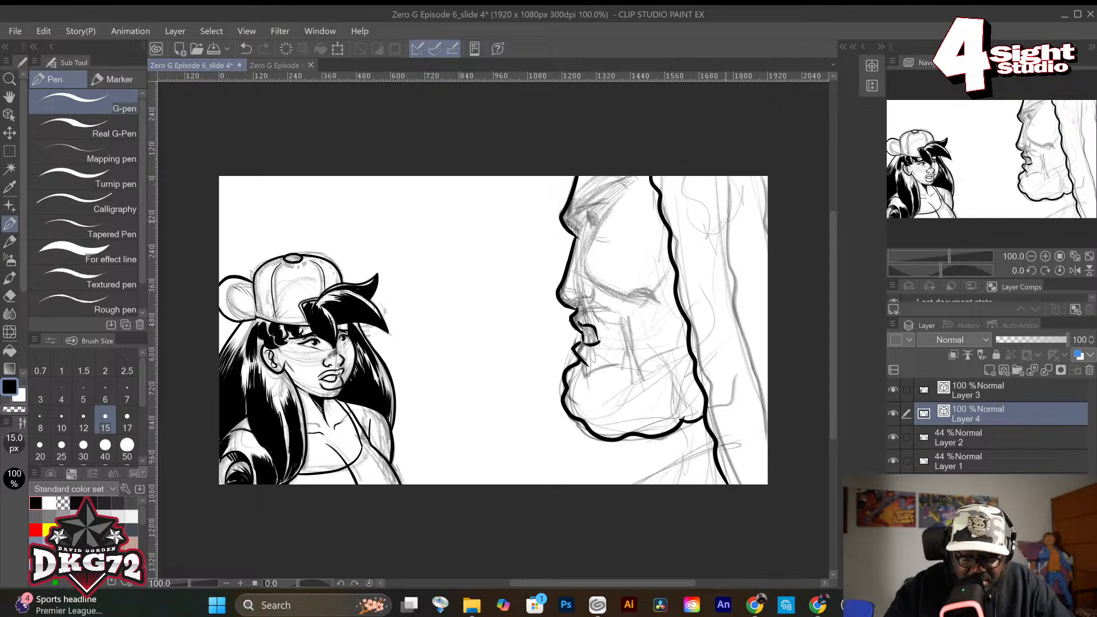
left_click_drag(719, 172, 762, 443)
left_click_drag(755, 176, 773, 230)
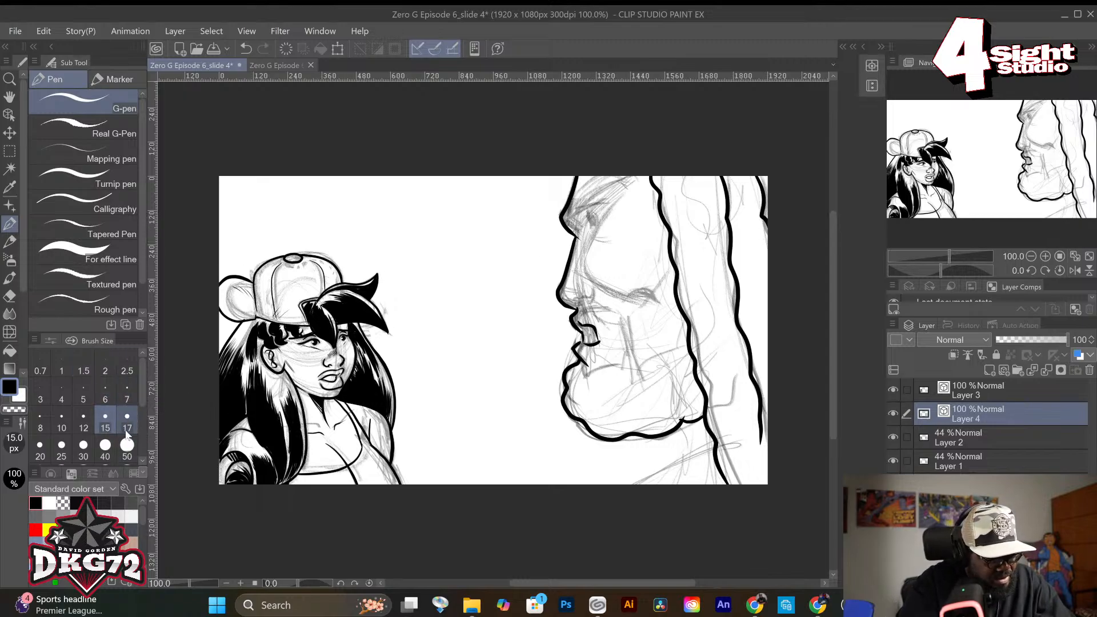
Ink the man's eye and the tapered strokes running diagonally from it toward the hair with the G-pen at 10 px.
left_click(63, 418)
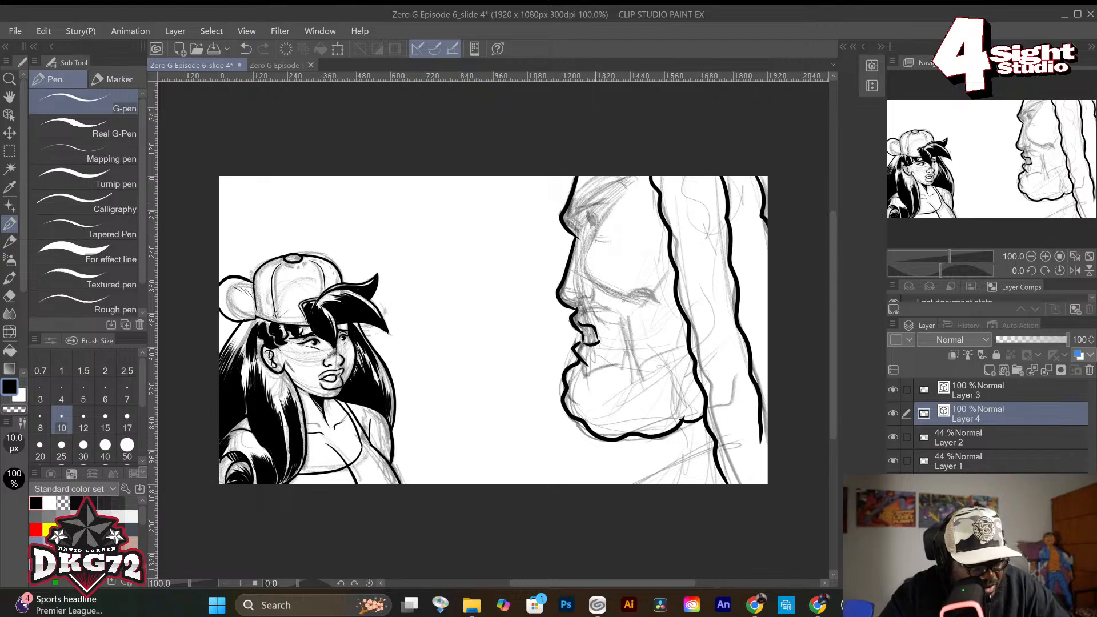
mouse_move(589, 207)
left_mouse_down()
mouse_move(593, 226)
mouse_move(598, 201)
left_mouse_up()
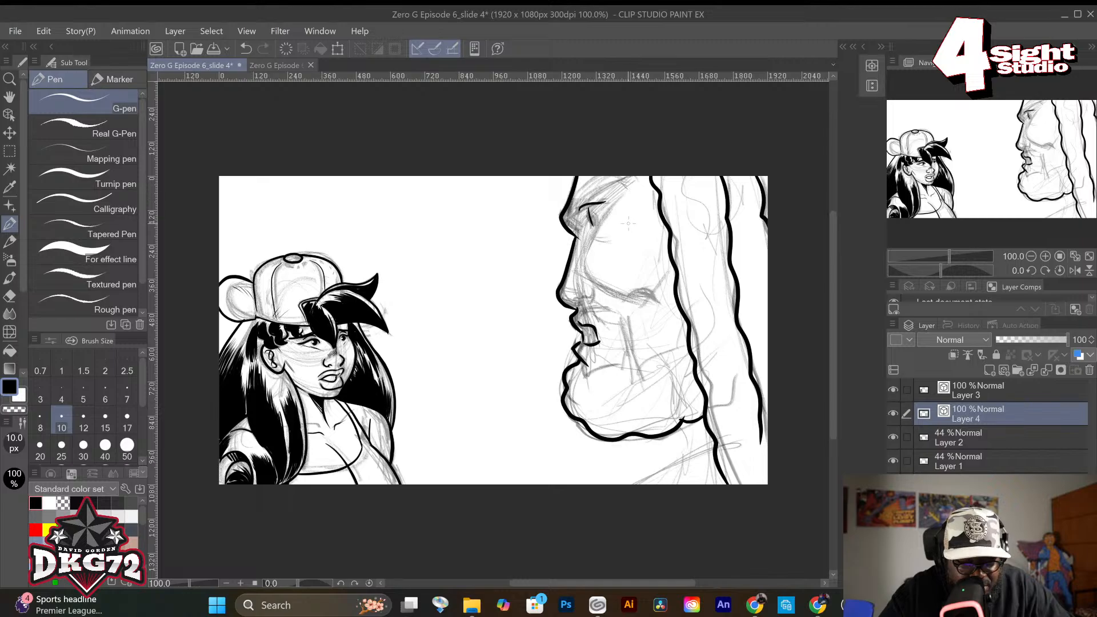
key("ctrl+z")
key("ctrl+z")
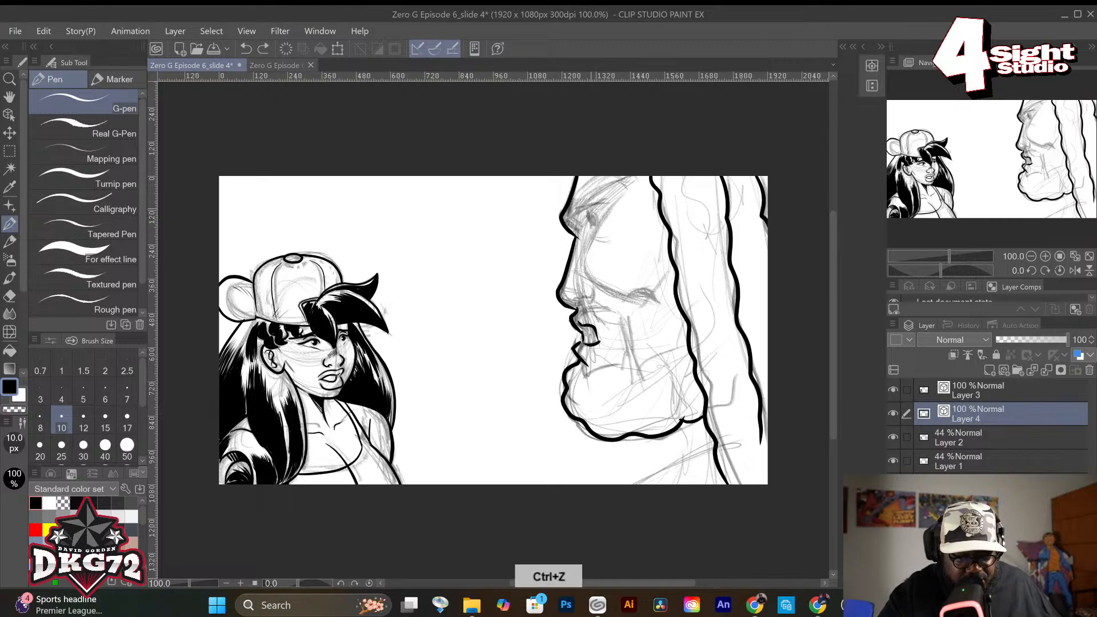
mouse_move(593, 224)
left_mouse_down()
mouse_move(589, 208)
mouse_move(635, 182)
mouse_move(623, 203)
left_mouse_up()
left_click_drag(618, 209, 646, 184)
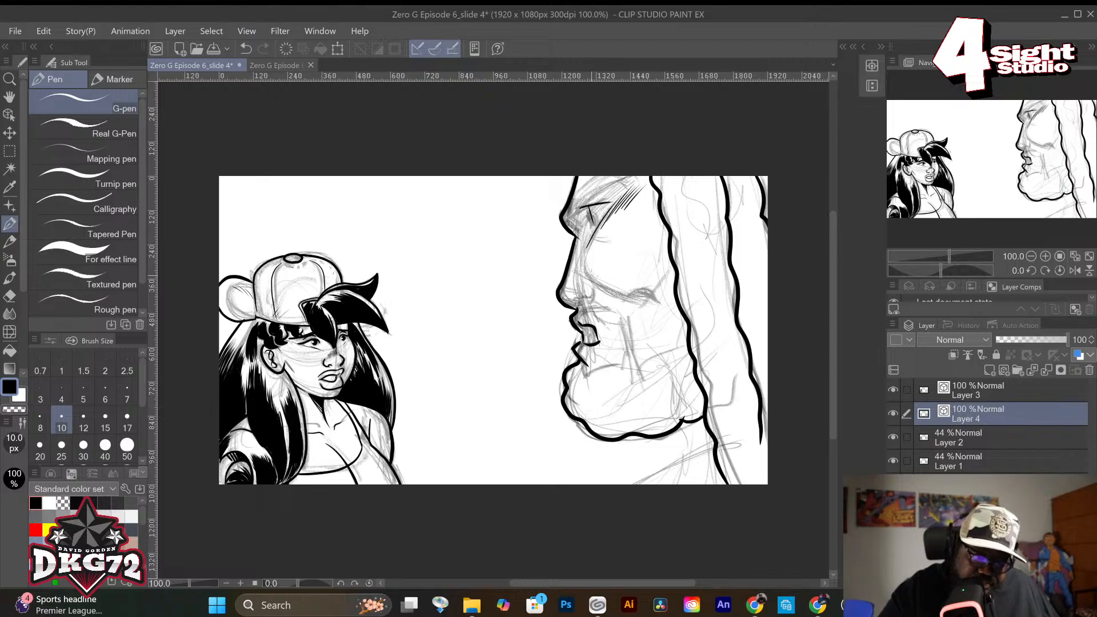
Ink the man's curved cheekbone contour and add the brow and eyelid lines around his eye with the 10 px G-pen.
mouse_move(584, 265)
left_mouse_down()
mouse_move(603, 286)
mouse_move(631, 295)
mouse_move(638, 285)
left_mouse_up()
key("ctrl+z")
key("ctrl+z")
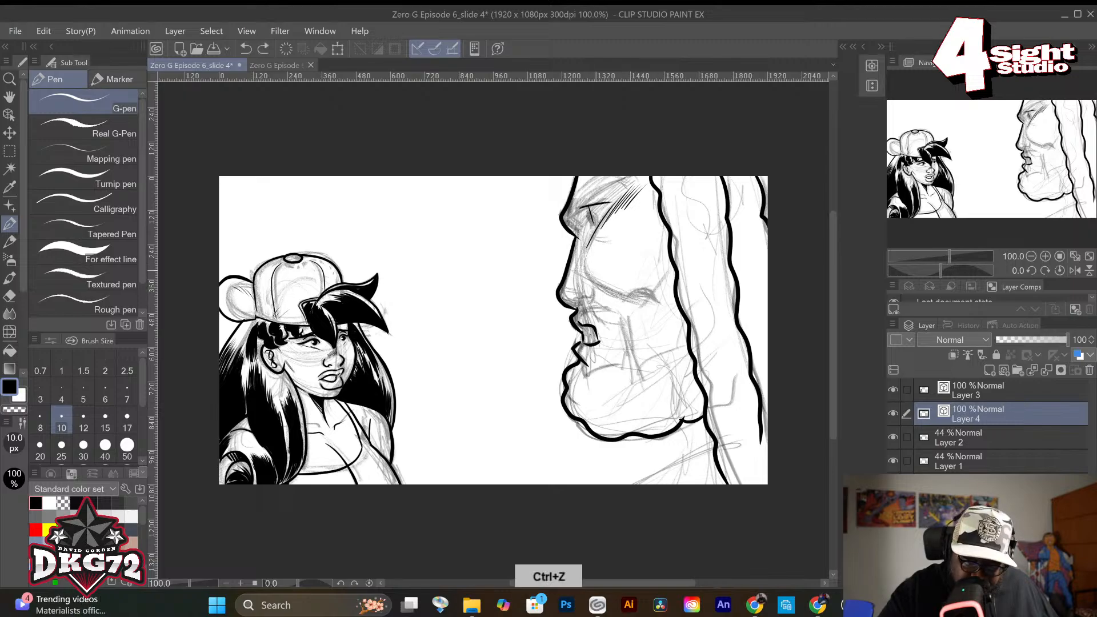
mouse_move(586, 259)
left_mouse_down()
mouse_move(592, 276)
mouse_move(658, 305)
mouse_move(636, 290)
mouse_move(669, 321)
mouse_move(665, 312)
left_mouse_up()
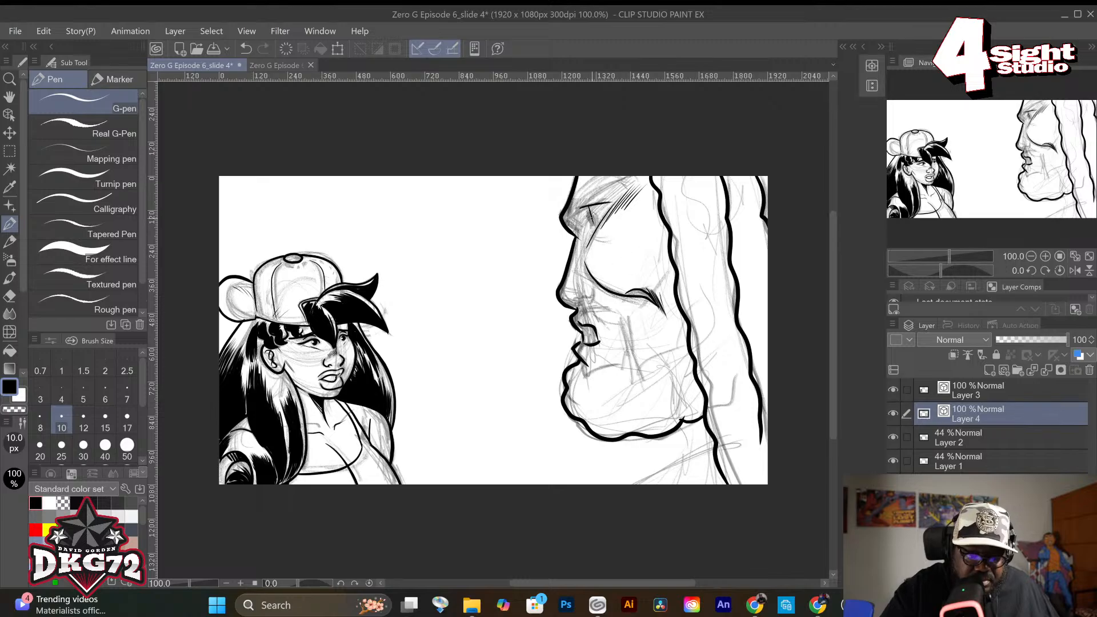
mouse_move(600, 207)
left_mouse_down()
mouse_move(590, 225)
mouse_move(574, 224)
left_mouse_up()
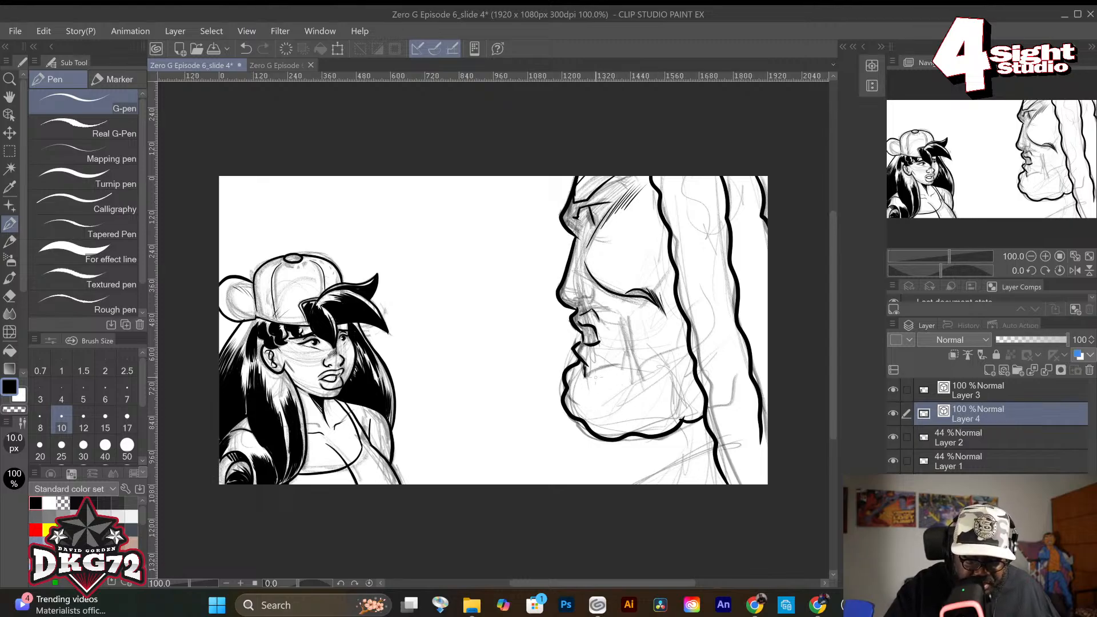
Ink the beard's inner edge from below the lower lip up to the sideburn and outline the nostril with the 10 px G-pen.
mouse_move(587, 377)
left_mouse_down()
mouse_move(630, 363)
mouse_move(646, 323)
mouse_move(676, 304)
left_mouse_up()
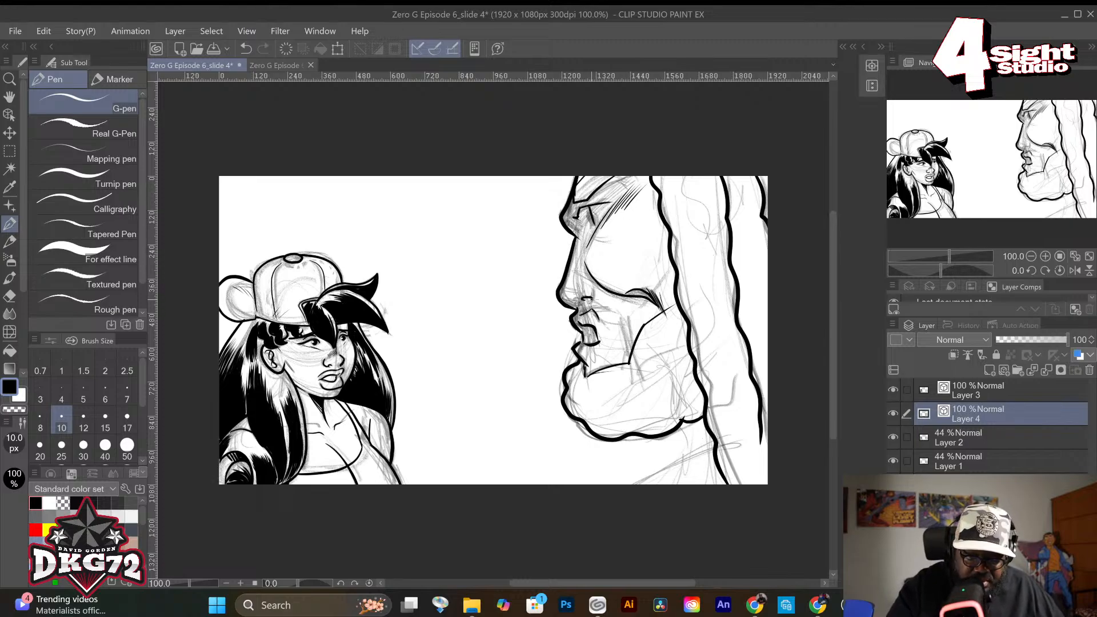
key("ctrl+z")
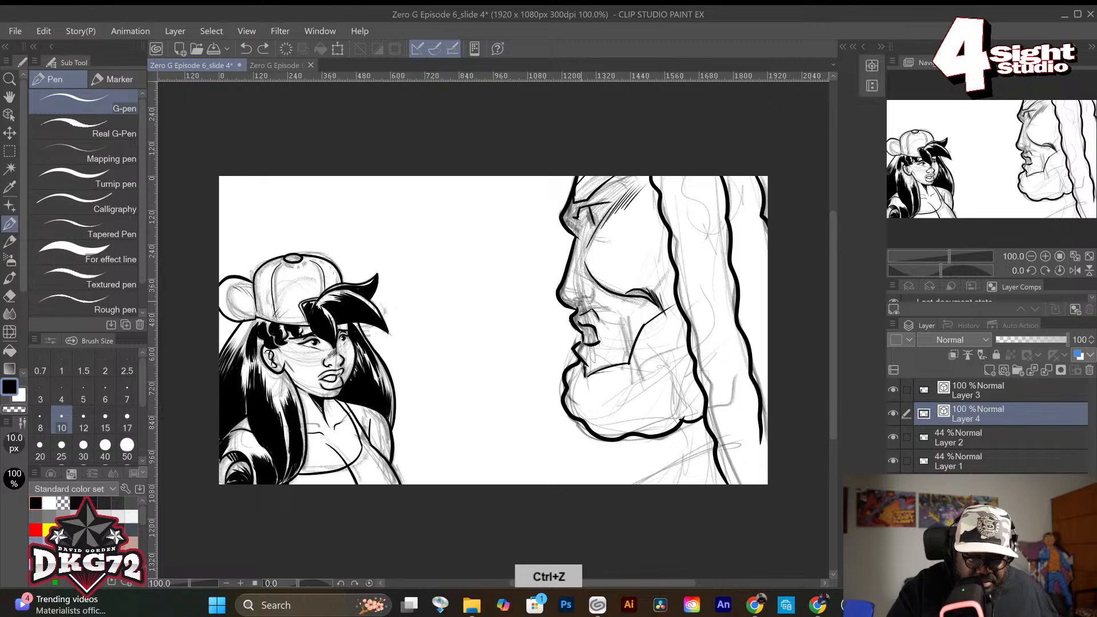
left_click_drag(579, 301, 592, 296)
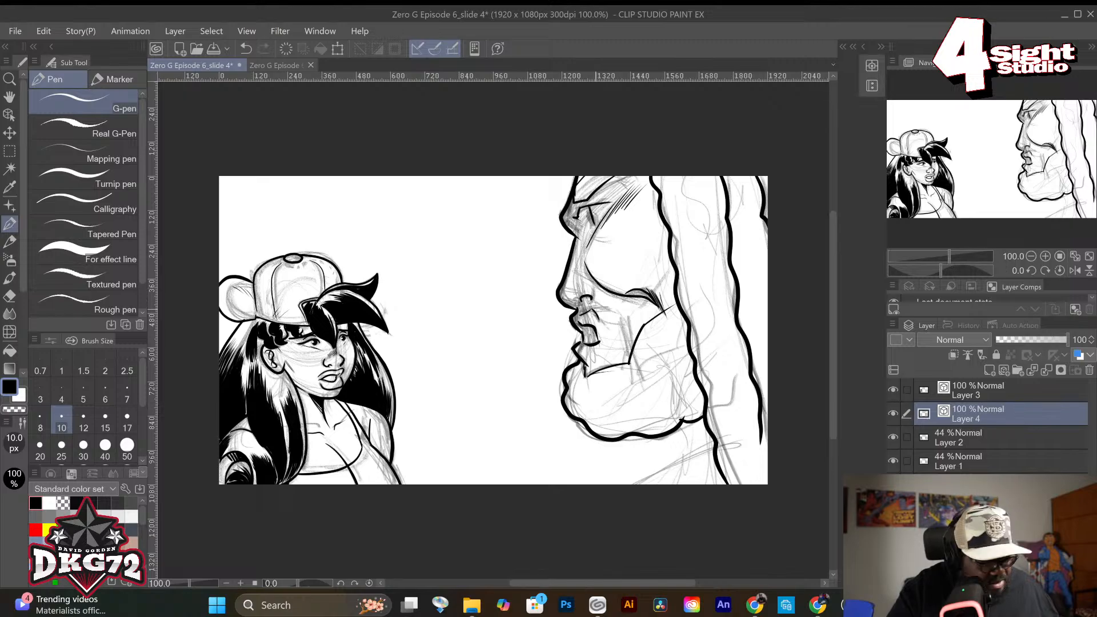
key("ctrl+z")
mouse_move(581, 302)
left_mouse_down()
mouse_move(599, 285)
mouse_move(579, 279)
left_mouse_up()
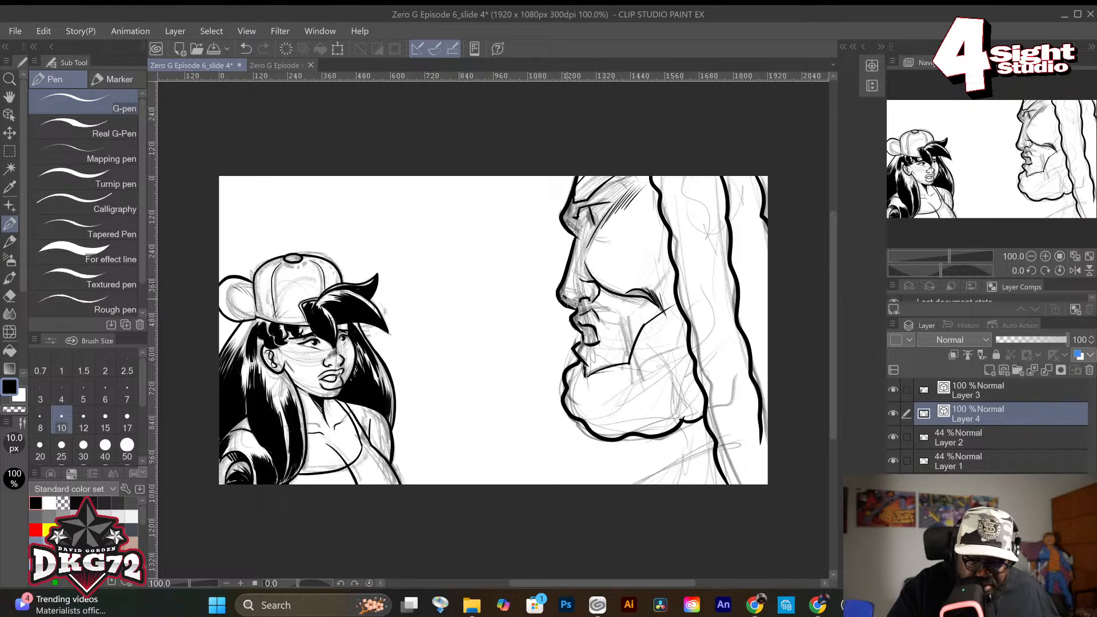
key("ctrl+z")
left_click_drag(568, 296, 581, 297)
key("ctrl+z")
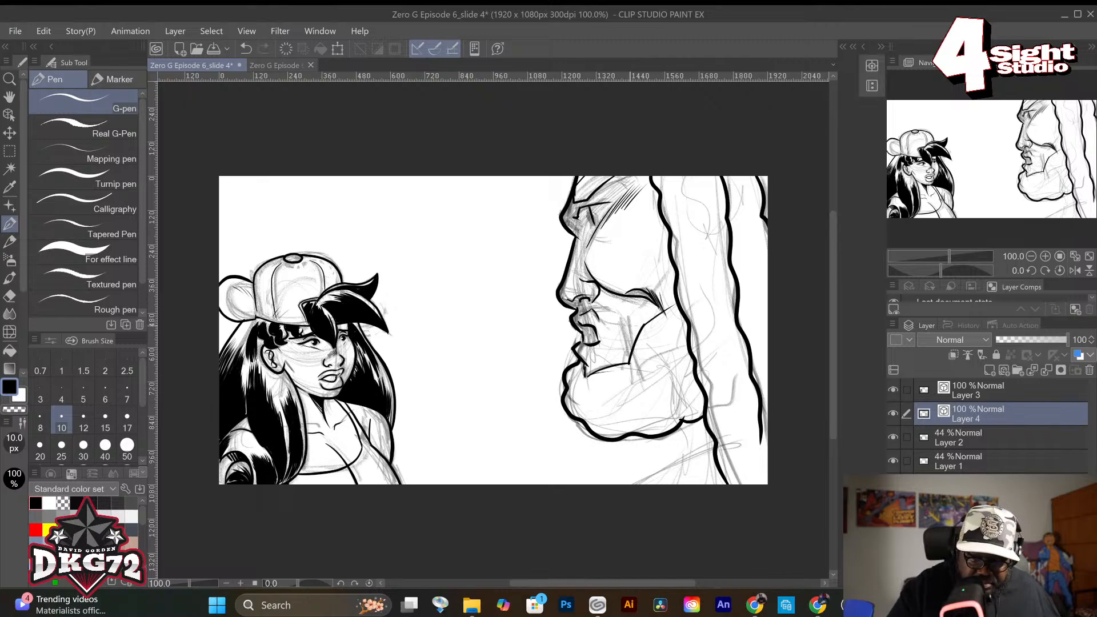
Outline the man's mustache from below the nose down to the beard and fill it with fine hatching strokes using the 10 px G-pen.
mouse_move(595, 297)
left_mouse_down()
mouse_move(629, 312)
mouse_move(639, 349)
mouse_move(605, 359)
left_mouse_up()
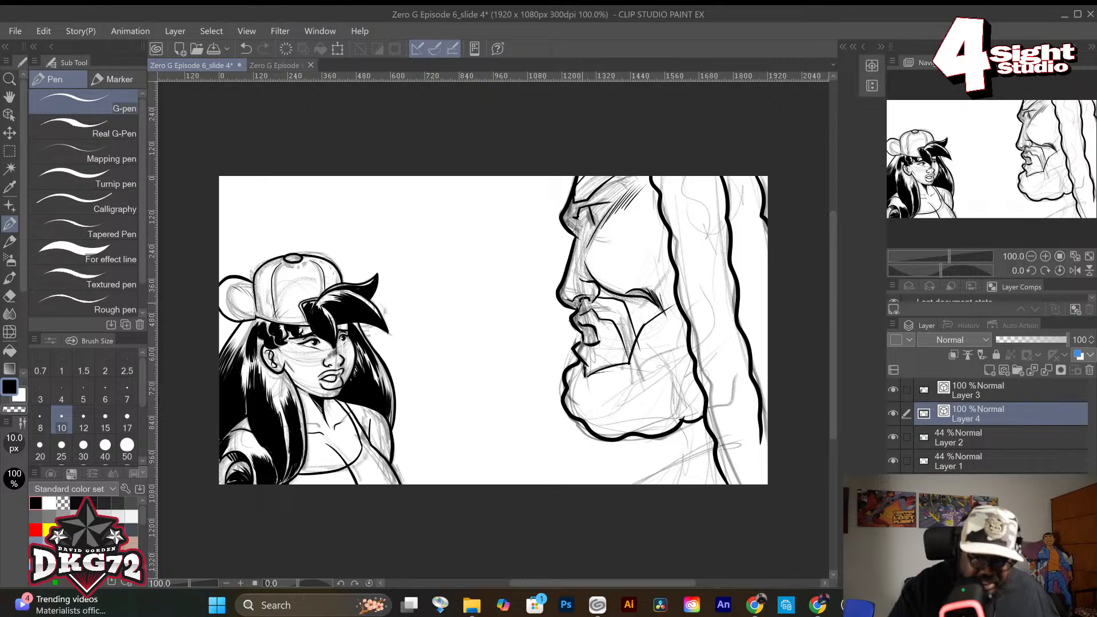
left_click_drag(582, 298, 612, 332)
left_click_drag(607, 299, 619, 337)
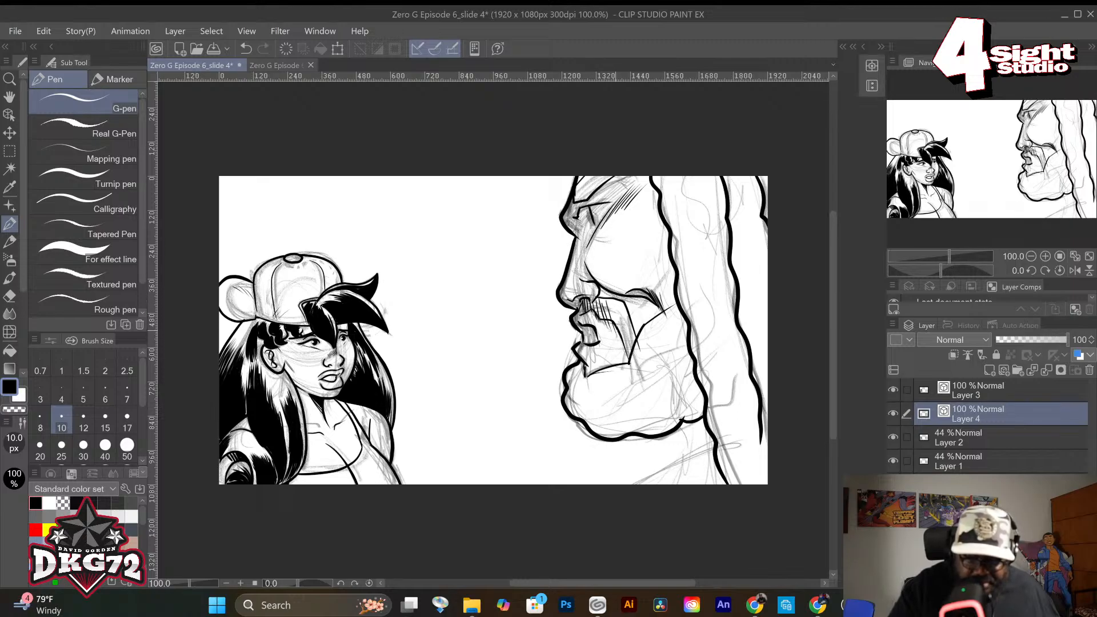
key("ctrl+z")
key("ctrl+z")
key("ctrl+z")
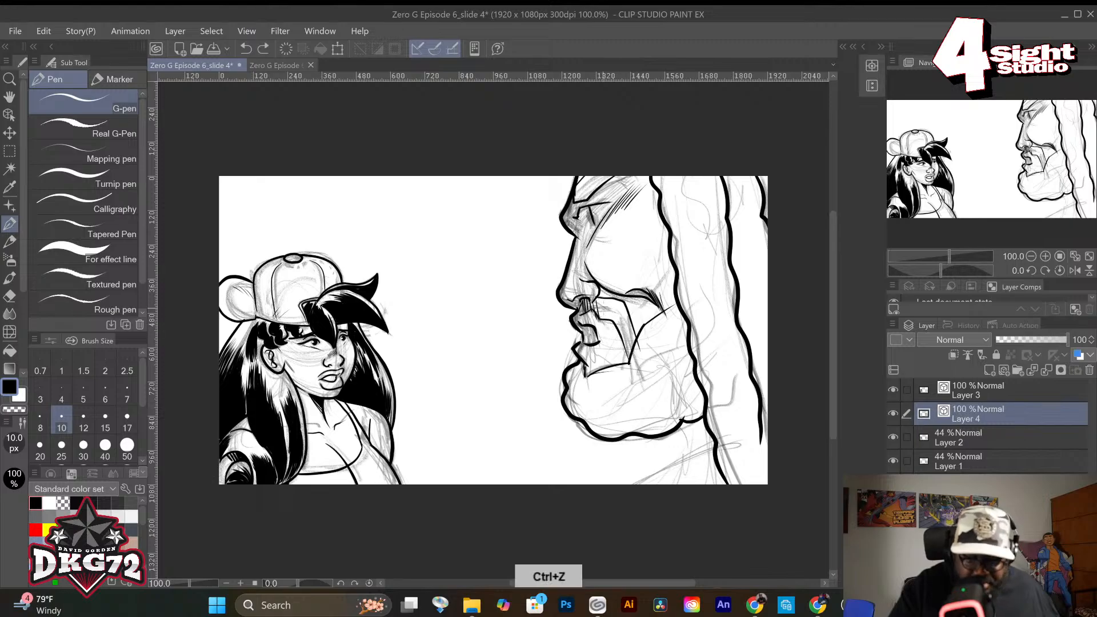
left_click_drag(600, 297, 615, 322)
left_click_drag(613, 304, 632, 349)
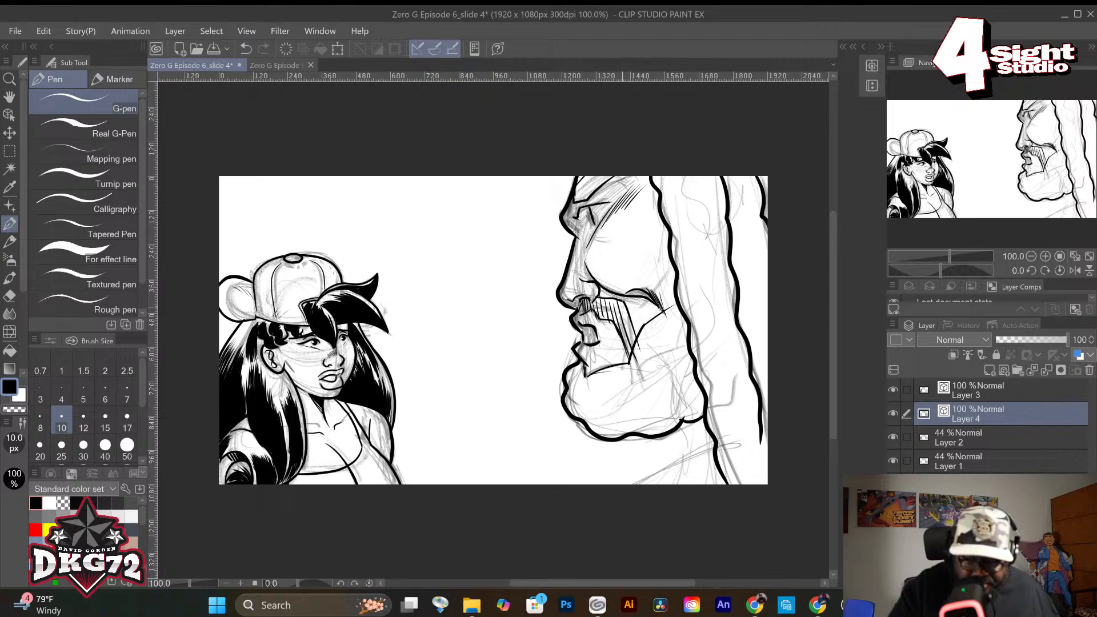
key("ctrl+z")
key("e")
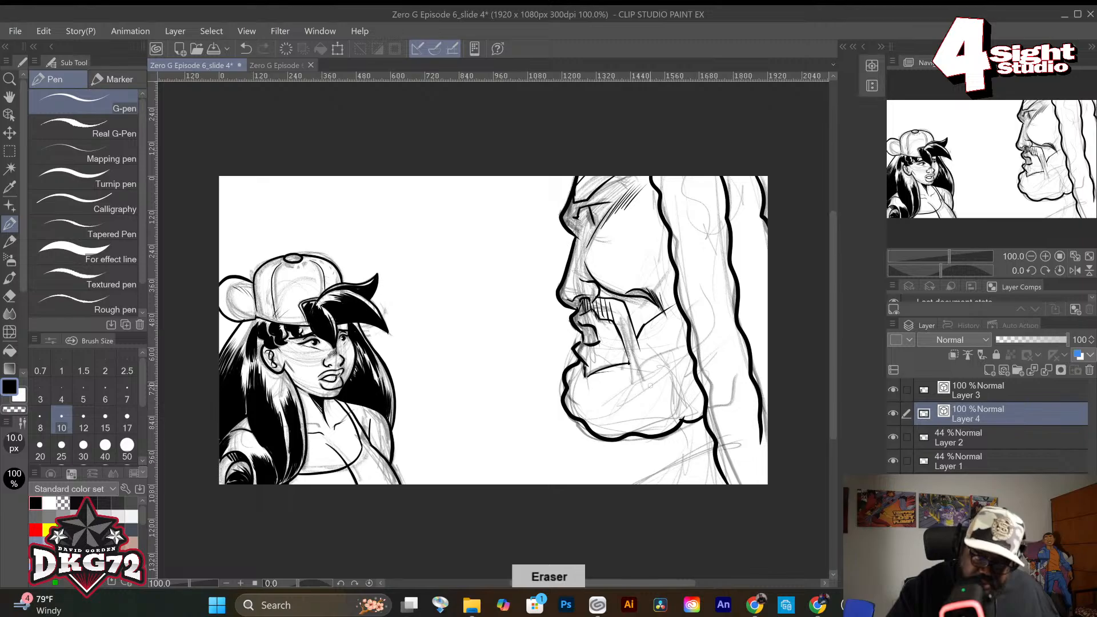
left_click_drag(613, 303, 650, 382)
Hatch the man's beard with curved tapered strokes from the chin across the jaw and up to the sideburn using the 10 px G-pen.
left_click_drag(577, 358, 567, 386)
left_click_drag(580, 370, 575, 408)
left_click_drag(583, 372, 584, 420)
left_click_drag(591, 374, 596, 428)
left_click_drag(606, 373, 611, 432)
left_click_drag(623, 369, 616, 422)
left_click_drag(628, 370, 632, 432)
left_click_drag(654, 392, 657, 426)
mouse_move(671, 368)
left_mouse_down()
mouse_move(668, 420)
mouse_move(677, 415)
left_mouse_up()
left_click_drag(672, 356, 668, 395)
mouse_move(641, 349)
left_mouse_down()
mouse_move(689, 406)
mouse_move(689, 387)
left_mouse_up()
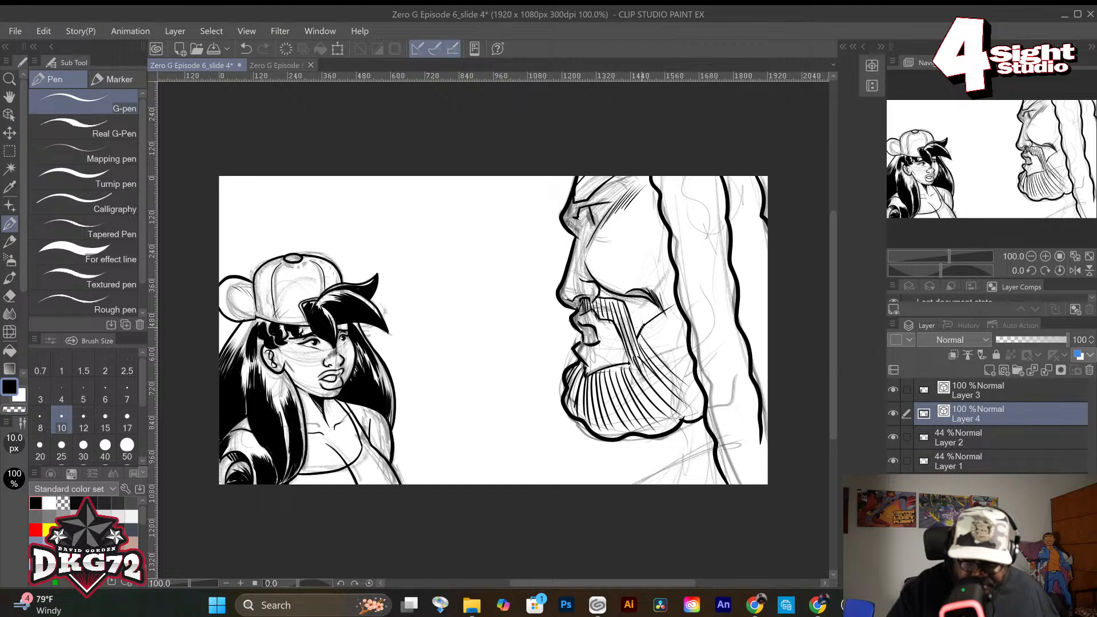
left_click_drag(643, 328, 693, 381)
mouse_move(649, 326)
left_mouse_down()
mouse_move(691, 369)
mouse_move(688, 343)
left_mouse_up()
left_click_drag(662, 312, 691, 331)
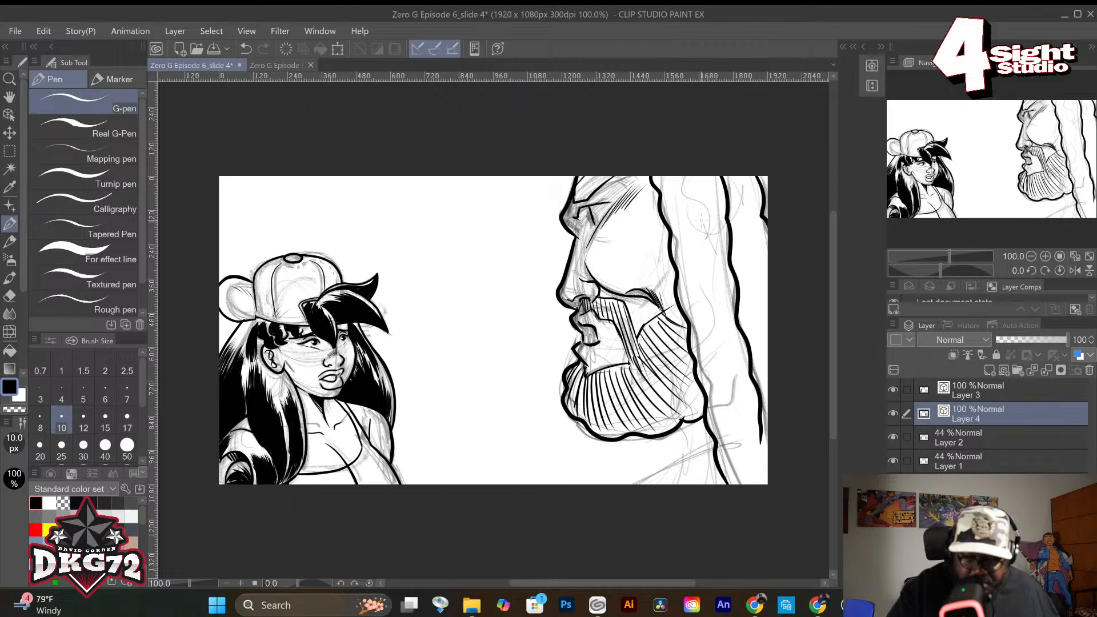
left_click_drag(681, 176, 665, 189)
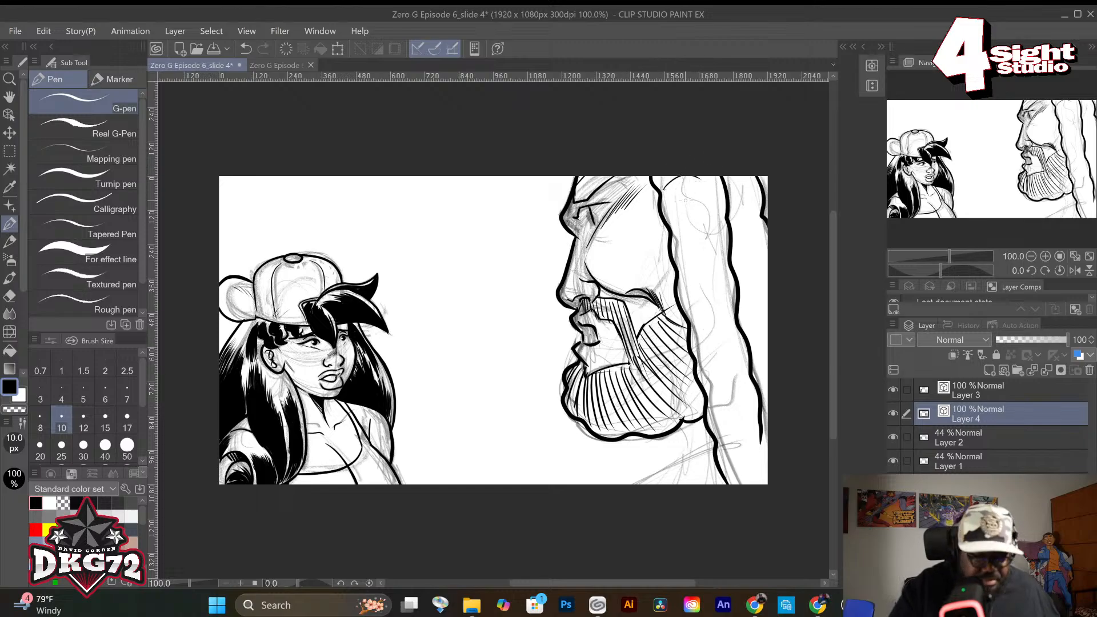
key("ctrl+z")
left_click(107, 422)
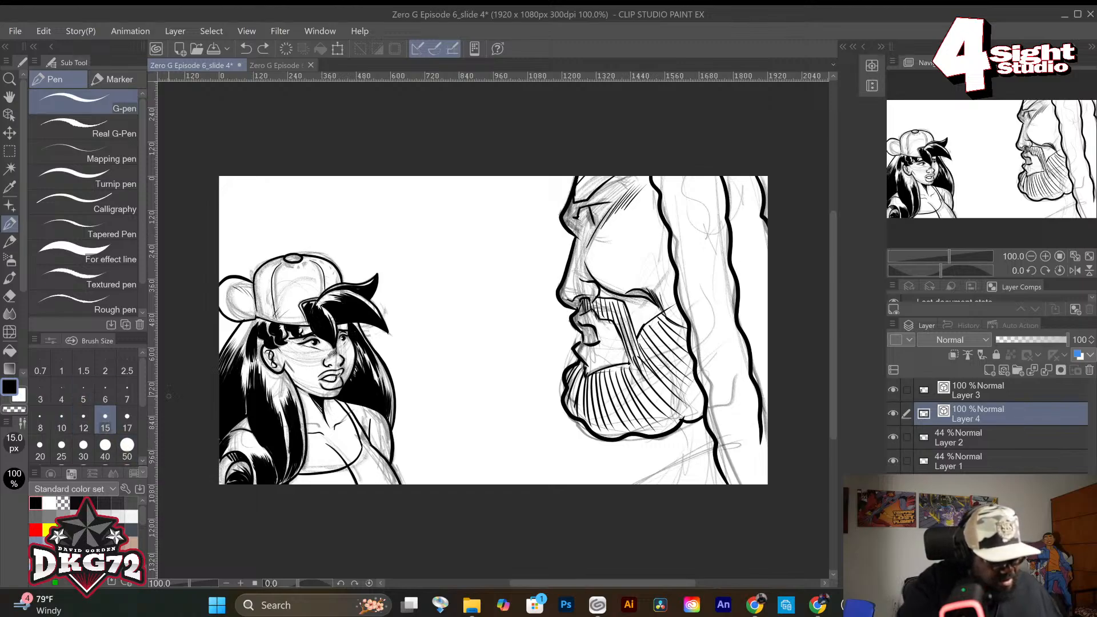
left_click_drag(664, 189, 701, 179)
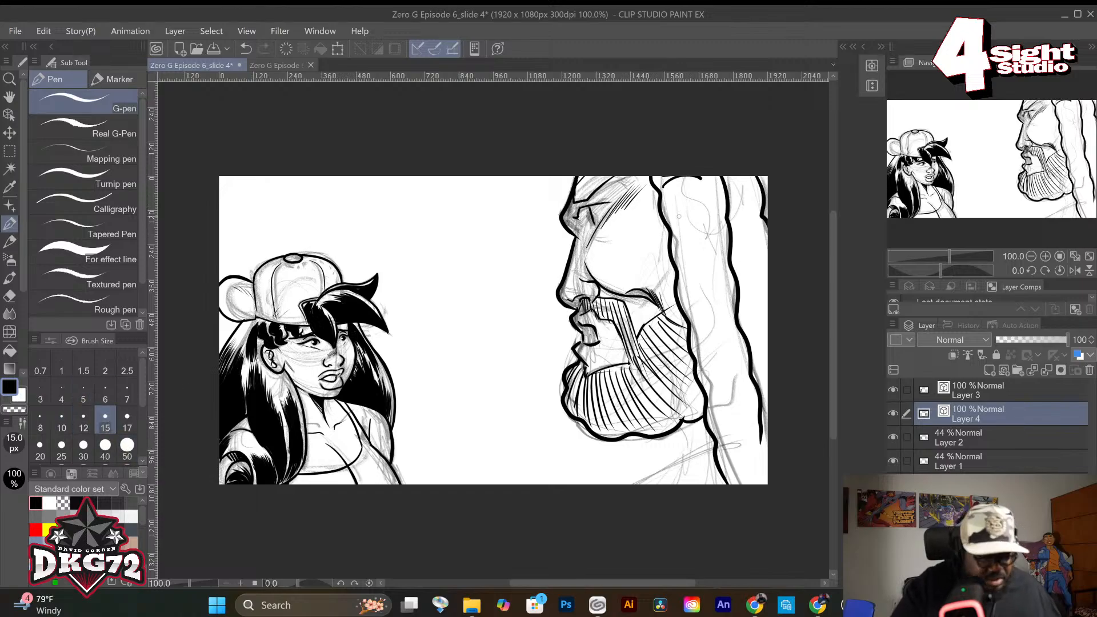
key("ctrl+z")
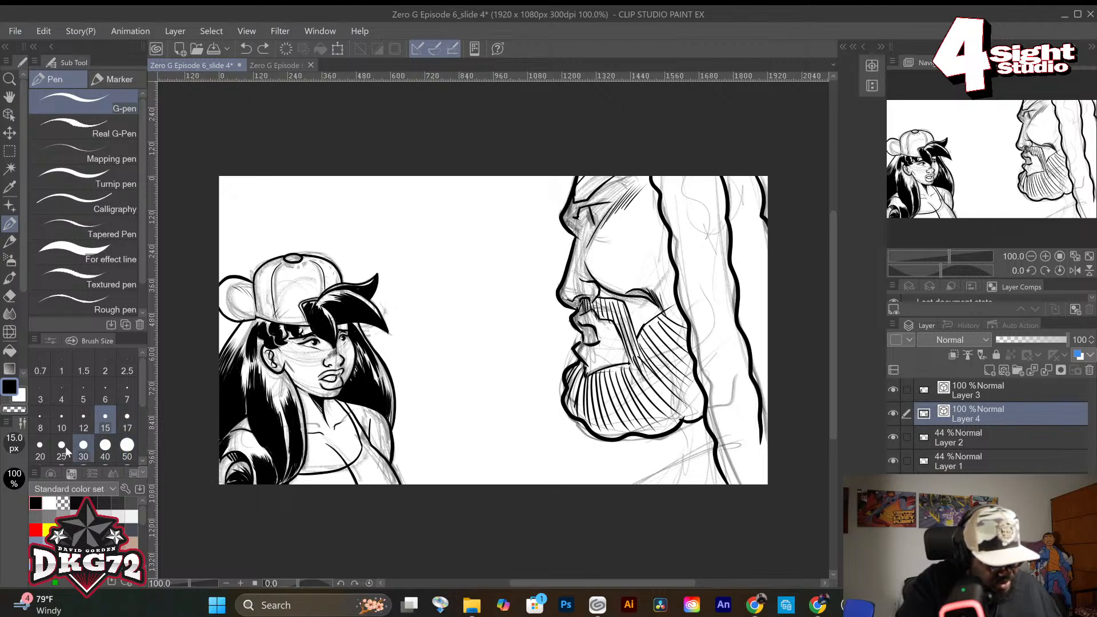
Ink curved bands across the man's front dreadlock from the canvas's upper edge down to beard level with the 20 px G-pen.
left_click(40, 448)
mouse_move(675, 188)
left_mouse_down()
mouse_move(663, 176)
mouse_move(659, 184)
mouse_move(708, 181)
left_mouse_up()
left_click_drag(674, 217, 715, 201)
mouse_move(674, 225)
left_mouse_down()
mouse_move(712, 212)
mouse_move(691, 212)
mouse_move(689, 231)
mouse_move(720, 210)
left_mouse_up()
left_click_drag(677, 237, 722, 222)
mouse_move(674, 250)
left_mouse_down()
mouse_move(723, 231)
mouse_move(725, 245)
left_mouse_up()
mouse_move(678, 278)
left_mouse_down()
mouse_move(702, 285)
mouse_move(723, 257)
left_mouse_up()
left_click_drag(683, 292, 725, 269)
mouse_move(686, 306)
left_mouse_down()
mouse_move(731, 287)
mouse_move(728, 303)
left_mouse_up()
left_click_drag(718, 311, 733, 303)
mouse_move(696, 335)
left_mouse_down()
mouse_move(734, 317)
mouse_move(739, 339)
left_mouse_up()
left_click_drag(707, 360, 742, 358)
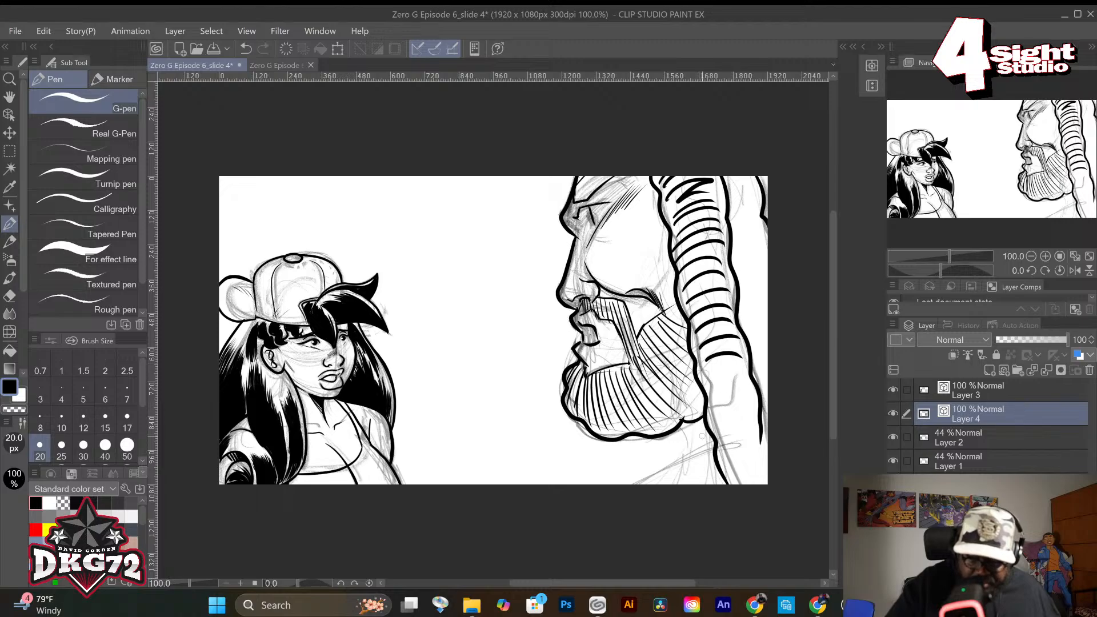
mouse_move(694, 422)
left_mouse_down()
mouse_move(714, 475)
mouse_move(631, 486)
left_mouse_up()
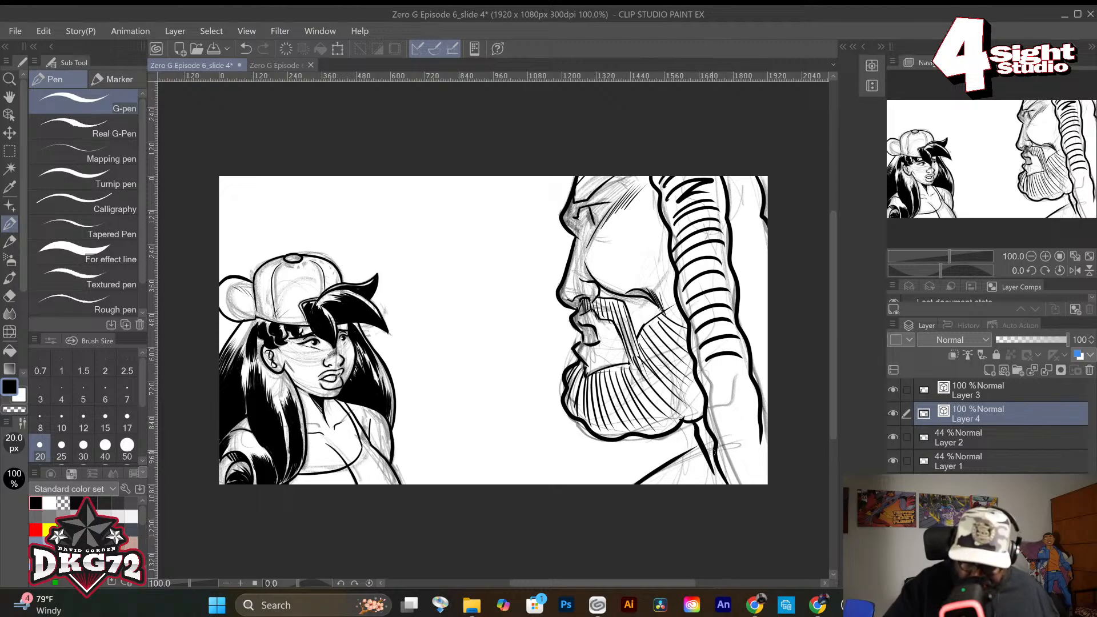
key("ctrl+z")
key("ctrl+z")
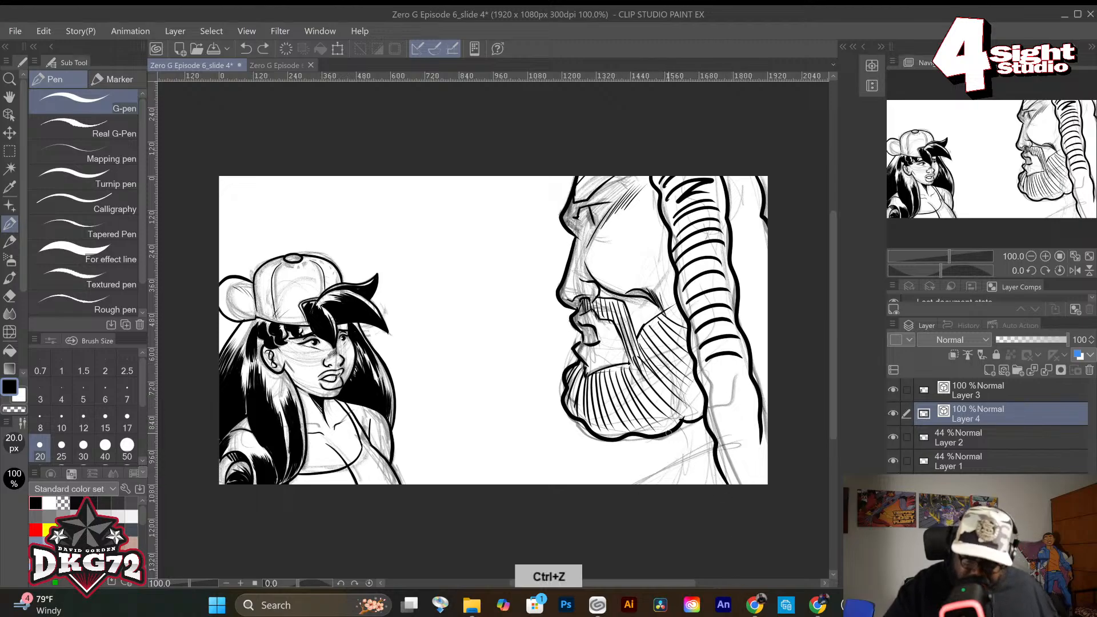
left_click_drag(669, 441, 691, 481)
key("ctrl+z")
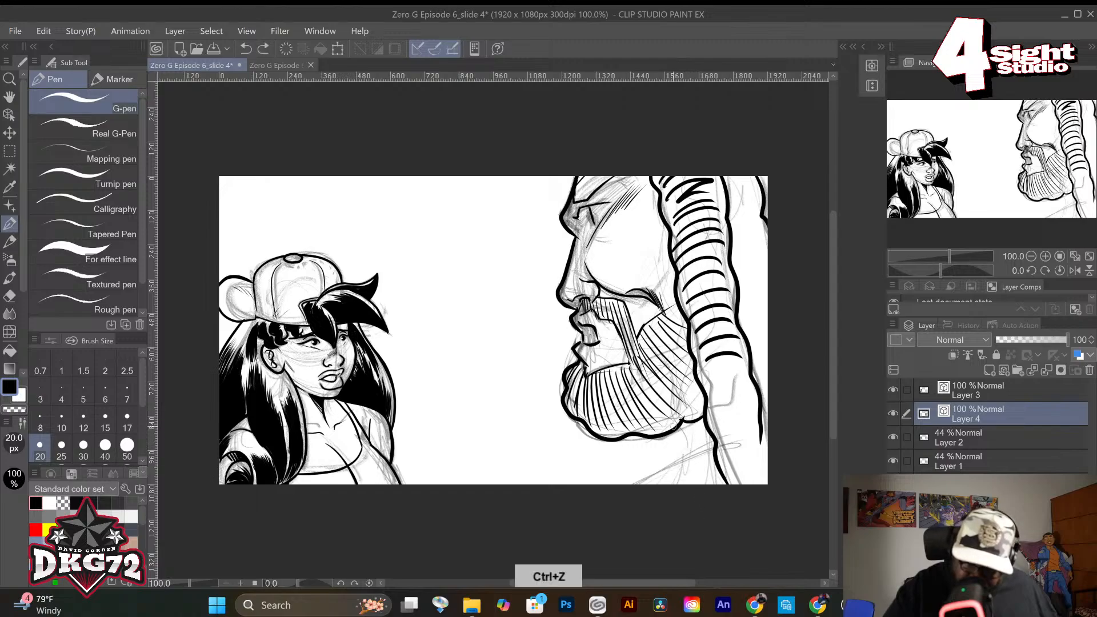
left_click_drag(675, 427, 693, 478)
key("ctrl+z")
Ink the man's neck line below the beard and continue the curved bands down the front dreadlock to the canvas's lower edge.
mouse_move(653, 435)
left_mouse_down()
mouse_move(677, 449)
mouse_move(694, 485)
mouse_move(714, 485)
left_mouse_up()
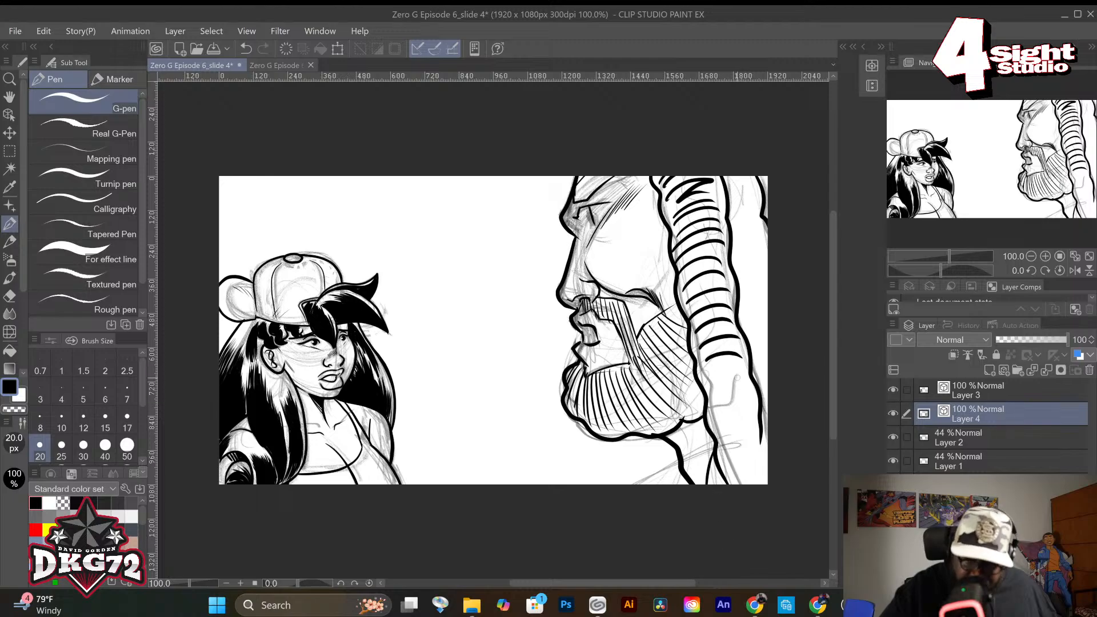
mouse_move(701, 379)
left_mouse_down()
mouse_move(737, 361)
mouse_move(750, 388)
left_mouse_up()
mouse_move(705, 422)
left_mouse_down()
mouse_move(752, 404)
mouse_move(768, 447)
mouse_move(748, 423)
mouse_move(765, 452)
left_mouse_up()
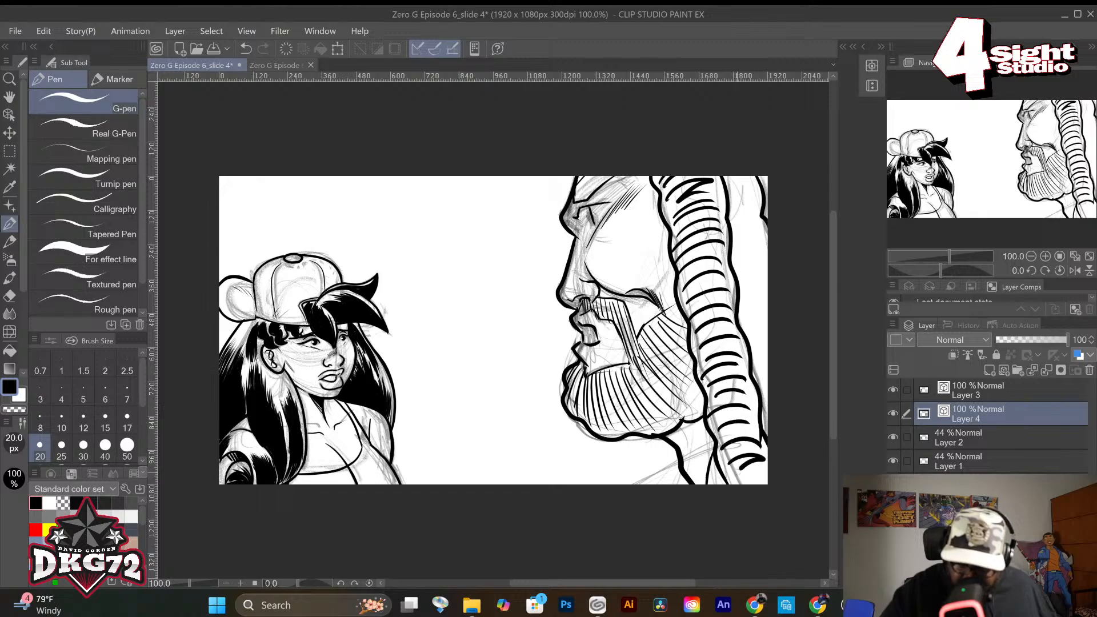
left_click_drag(729, 483, 768, 468)
Ink curved bands down the full length of the man's rear dreadlock with the 20 px G-pen.
mouse_move(726, 199)
left_mouse_down()
mouse_move(743, 178)
mouse_move(759, 182)
left_mouse_up()
mouse_move(731, 214)
left_mouse_down()
mouse_move(763, 197)
mouse_move(768, 214)
left_mouse_up()
left_click_drag(733, 243, 765, 231)
left_click_drag(734, 258, 770, 257)
left_click_drag(738, 281, 768, 271)
mouse_move(743, 296)
left_mouse_down()
mouse_move(767, 286)
mouse_move(775, 296)
left_mouse_up()
left_click_drag(742, 319, 768, 311)
mouse_move(745, 339)
left_mouse_down()
mouse_move(768, 329)
mouse_move(768, 343)
left_mouse_up()
mouse_move(753, 369)
left_mouse_down()
mouse_move(769, 355)
mouse_move(768, 388)
left_mouse_up()
left_click_drag(761, 417, 775, 408)
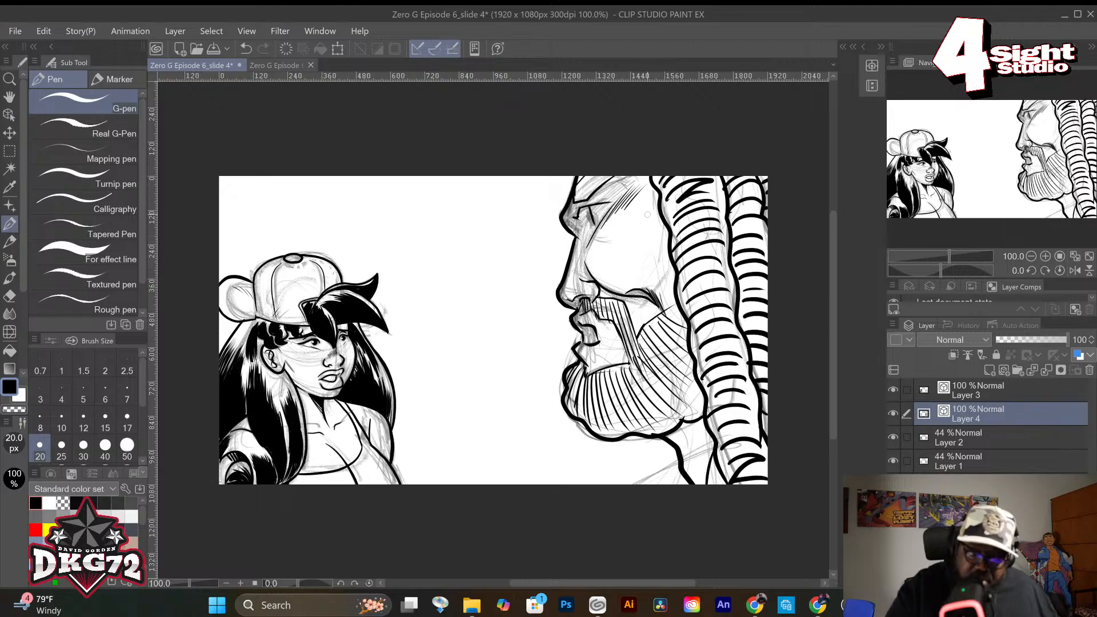
Ink the man's pupil as a solid black oval below the upper eyelid, redrawing it after undoing the first attempt.
left_click_drag(593, 211, 596, 218)
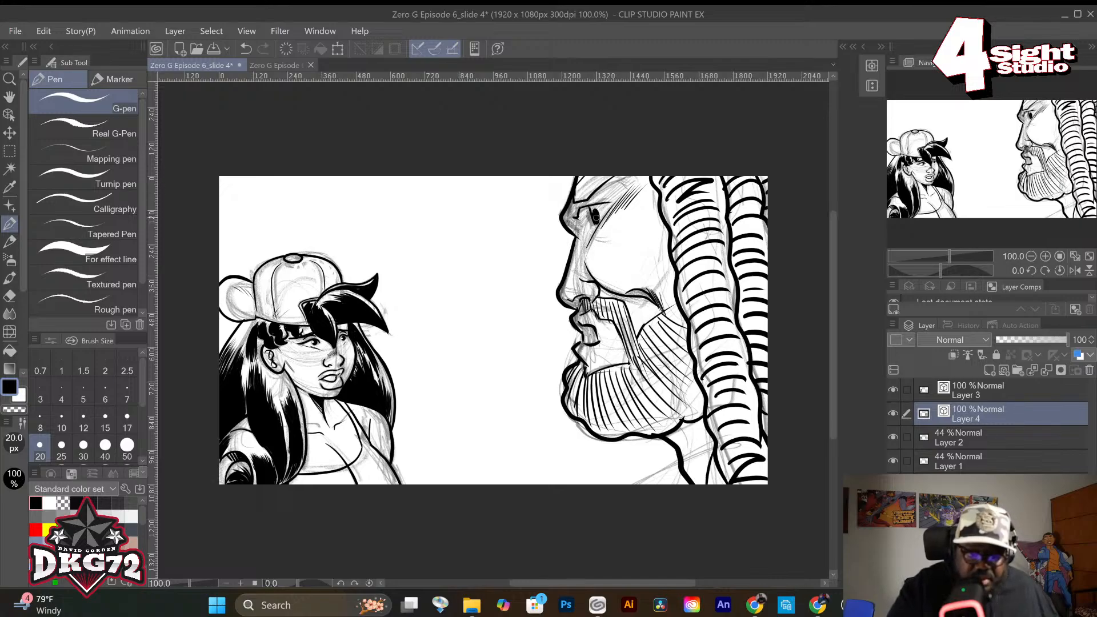
key("ctrl+z")
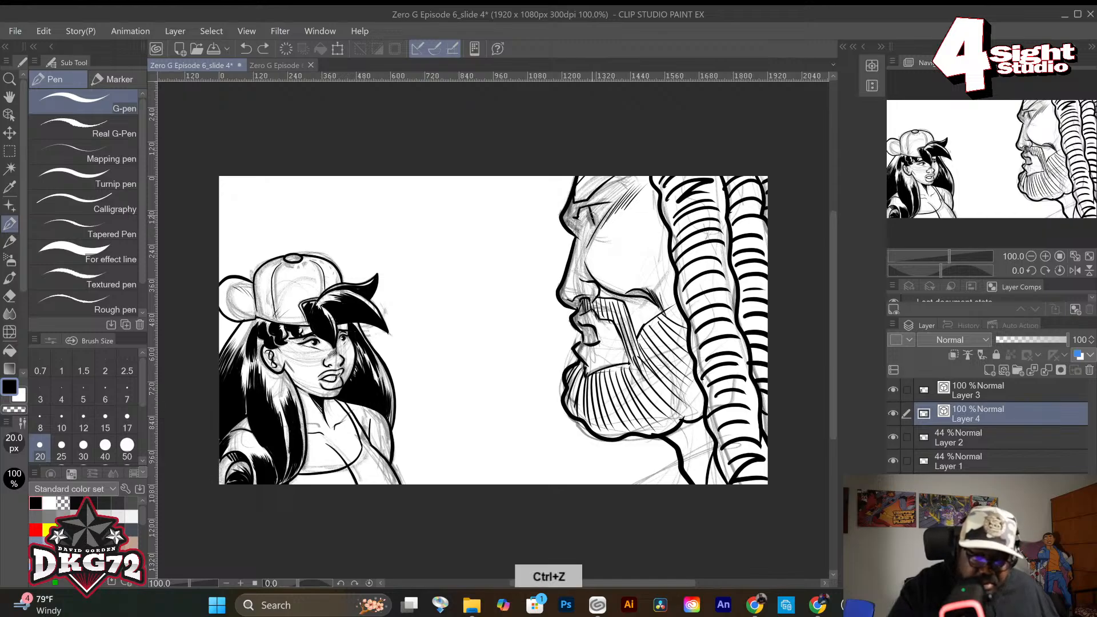
left_click_drag(593, 210, 596, 223)
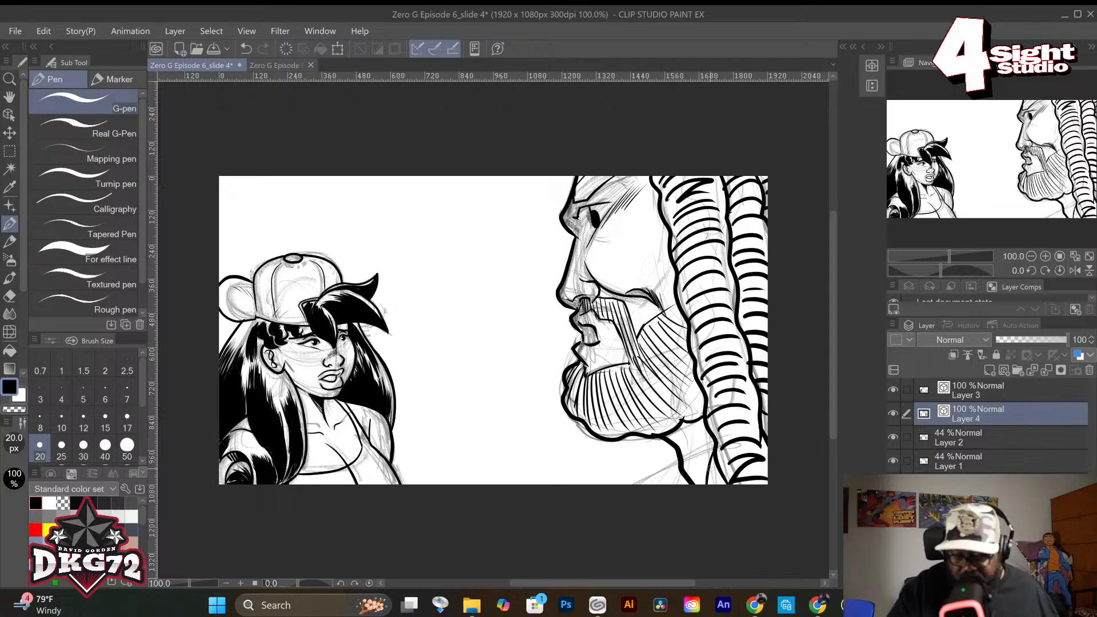
Fill the neck area between the beard and the front dreadlock with a solid black shadow tapering into vertical strokes.
mouse_move(719, 437)
left_mouse_down()
mouse_move(759, 433)
mouse_move(752, 417)
left_mouse_up()
key("ctrl+z")
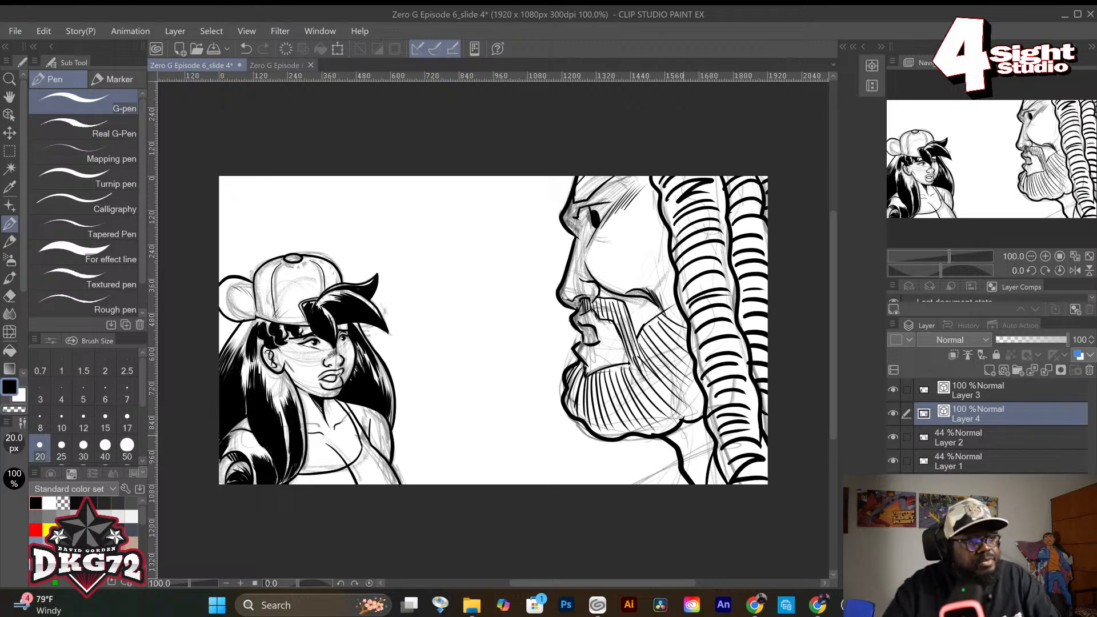
left_click_drag(707, 413, 684, 464)
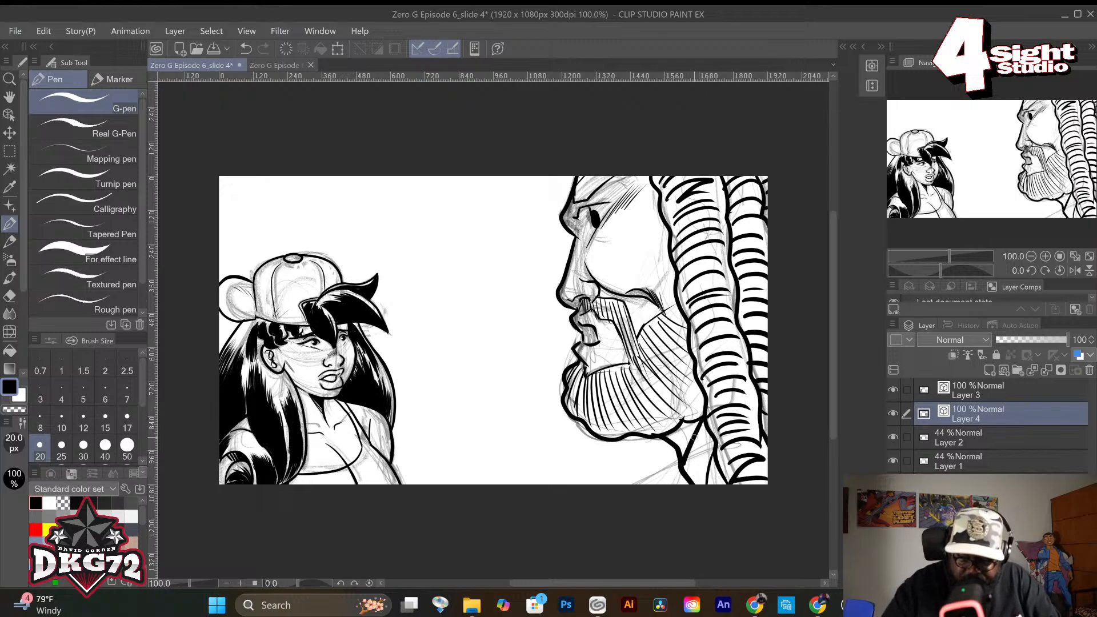
mouse_move(701, 418)
left_mouse_down()
mouse_move(681, 455)
mouse_move(684, 440)
mouse_move(681, 450)
mouse_move(671, 438)
mouse_move(689, 422)
mouse_move(681, 441)
mouse_move(672, 437)
mouse_move(690, 419)
mouse_move(684, 472)
mouse_move(691, 453)
mouse_move(703, 485)
mouse_move(692, 484)
left_mouse_up()
key("e")
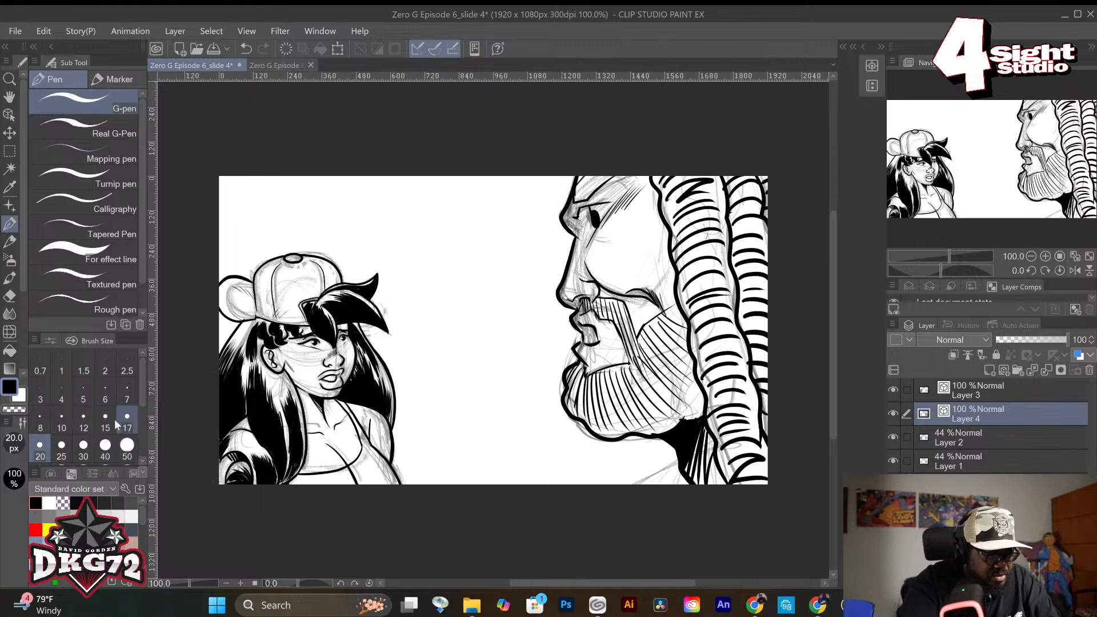
Hatch the man's hair above the brow and the shadow under his cheekbone with the G-pen at 12 px.
left_click(83, 421)
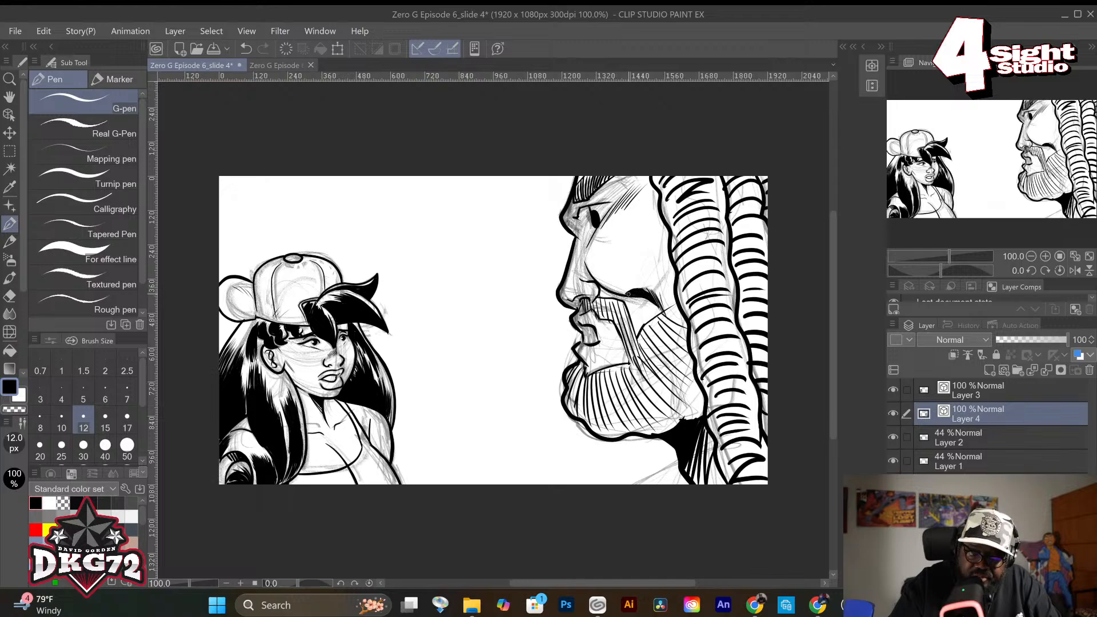
left_click_drag(638, 288, 663, 308)
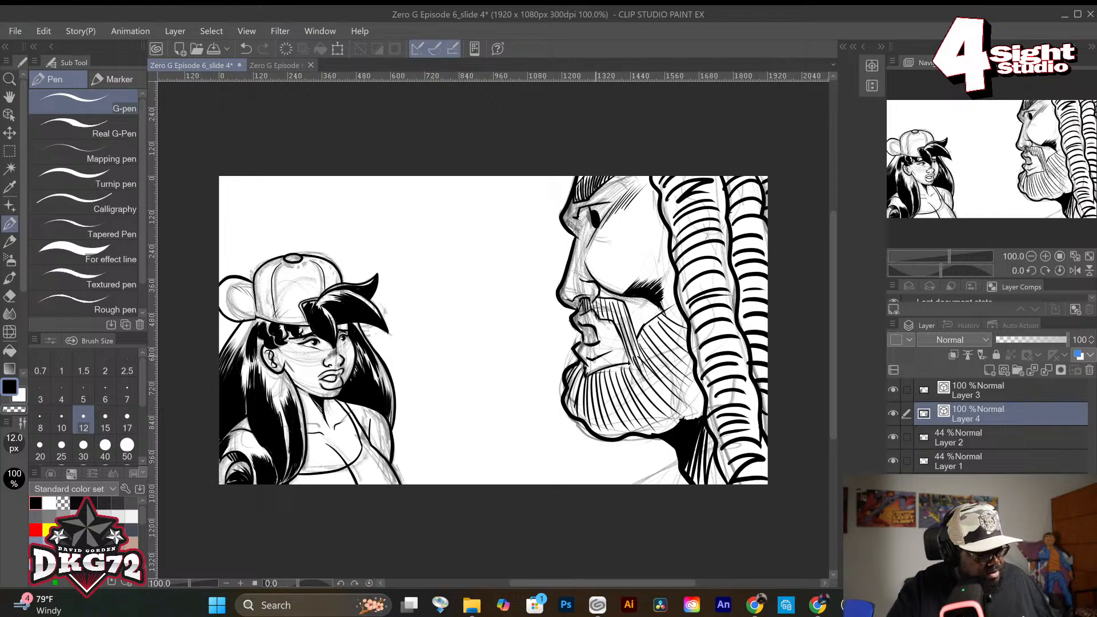
key("ctrl+z")
key("ctrl+z")
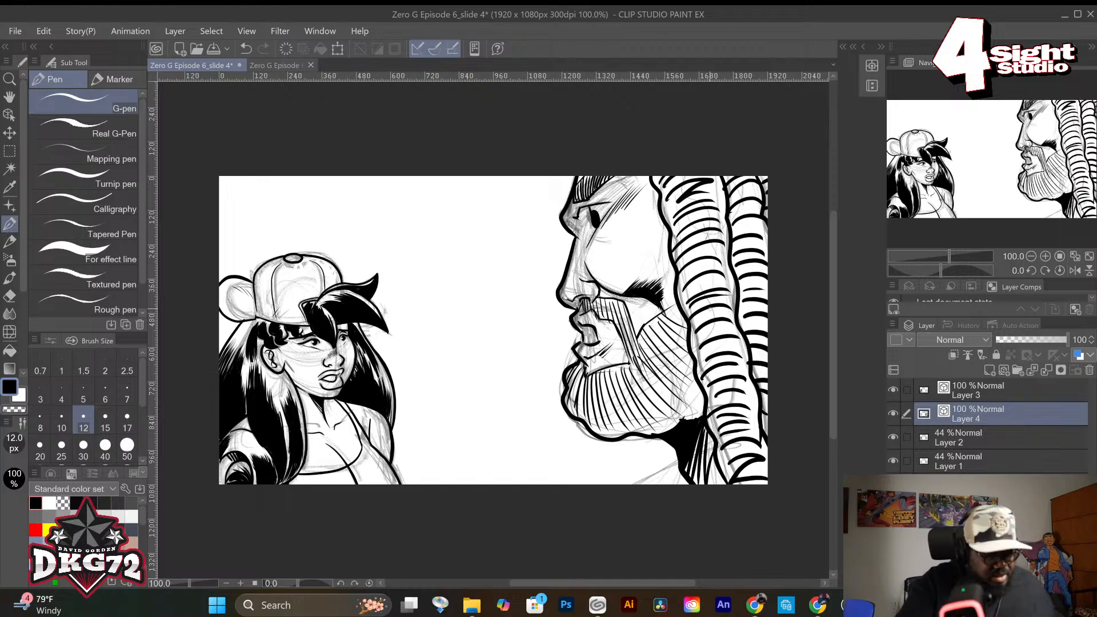
left_click(49, 503)
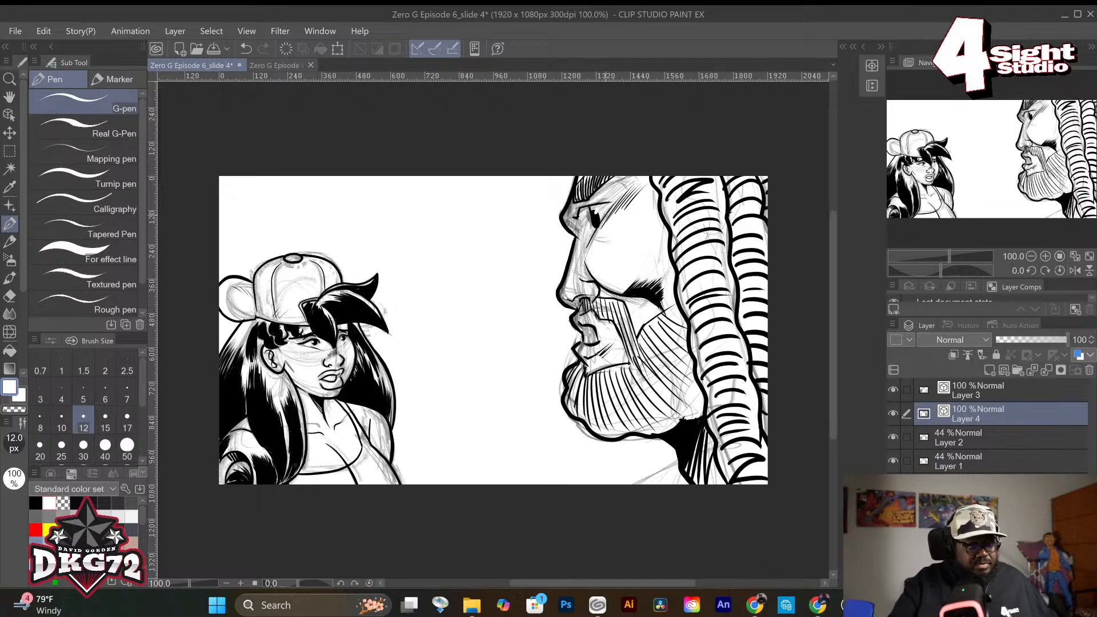
left_click(35, 503)
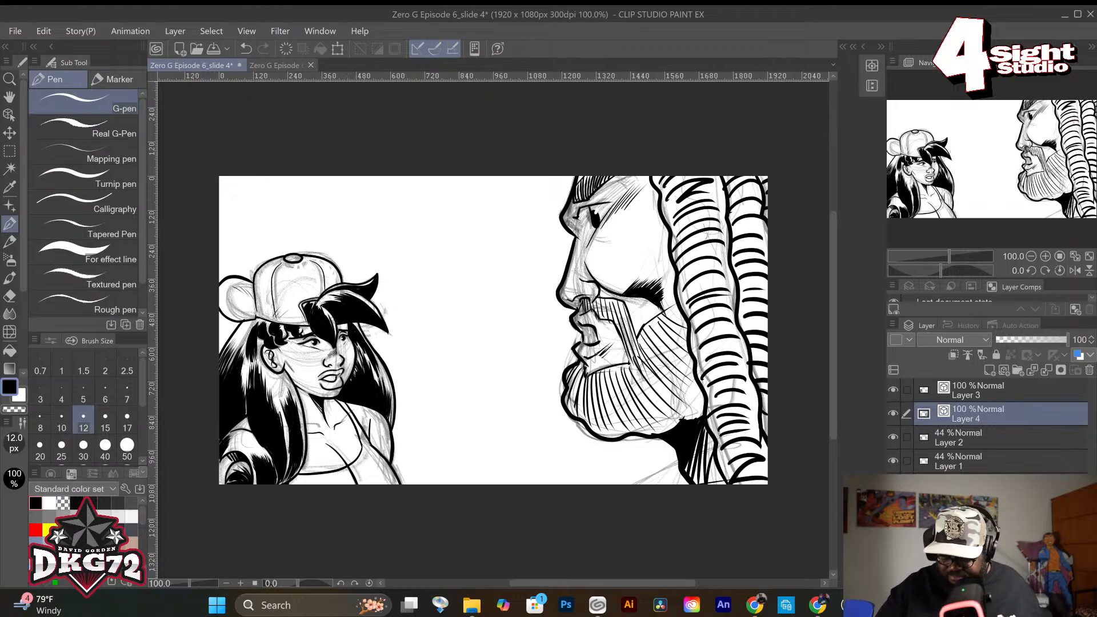
key("ctrl+z")
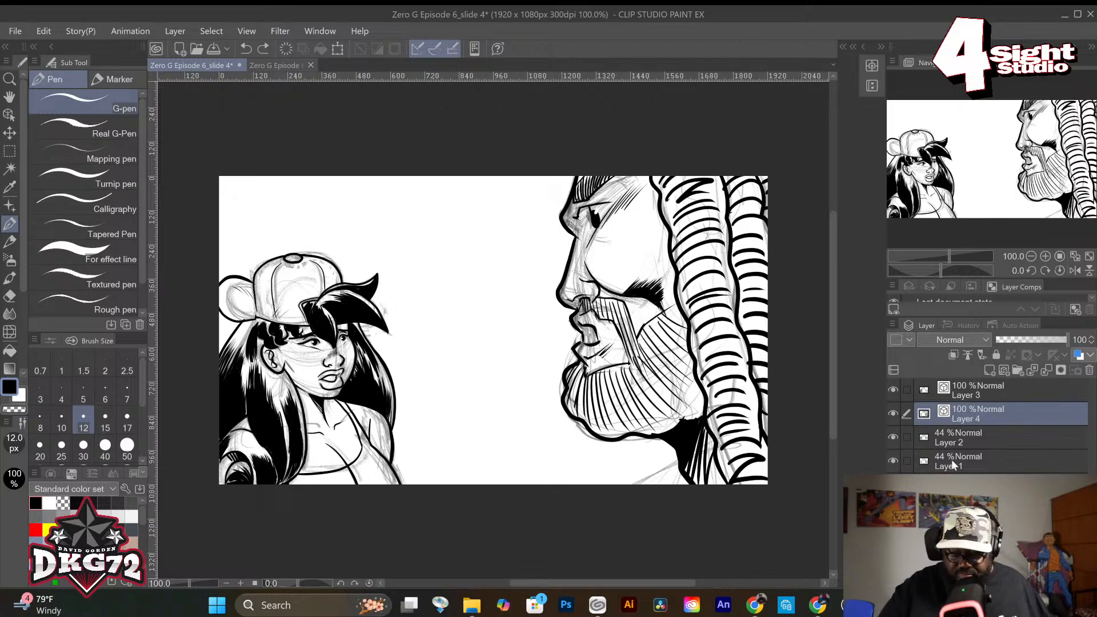
Hide the sketch layers Layer 2 and Layer 1 and add a new raster layer above Layer 4.
left_click(893, 438)
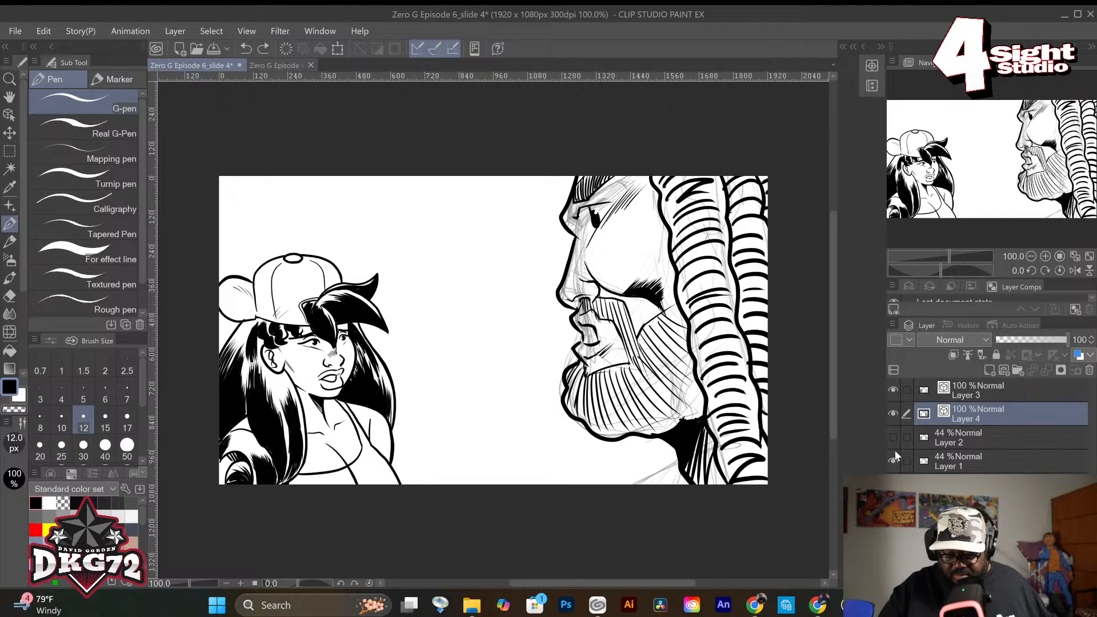
left_click(894, 417)
left_click(894, 415)
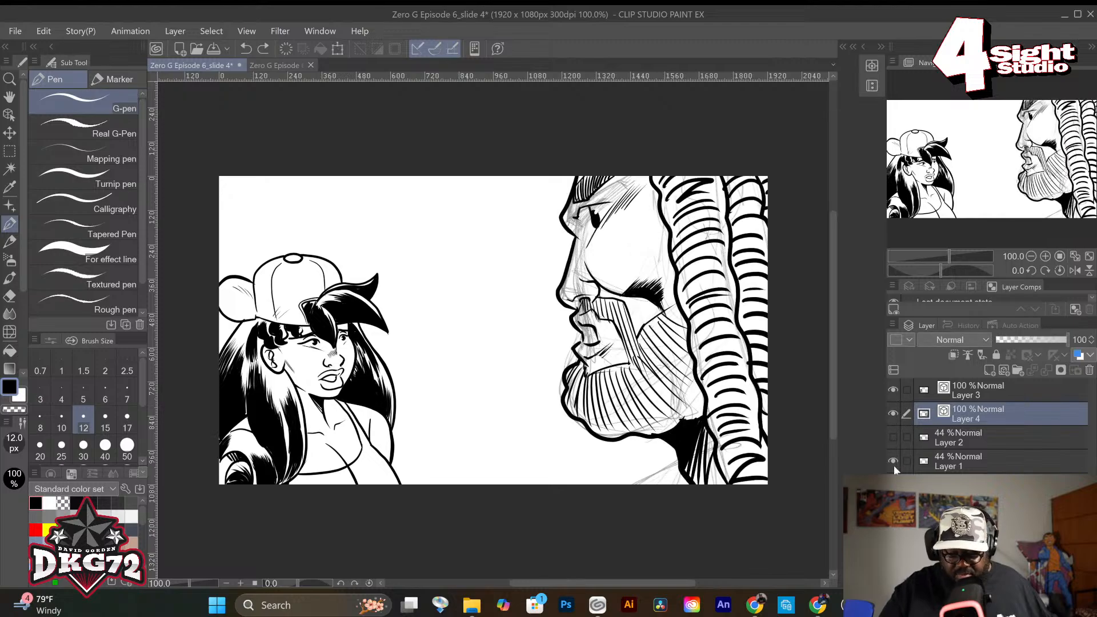
left_click(894, 462)
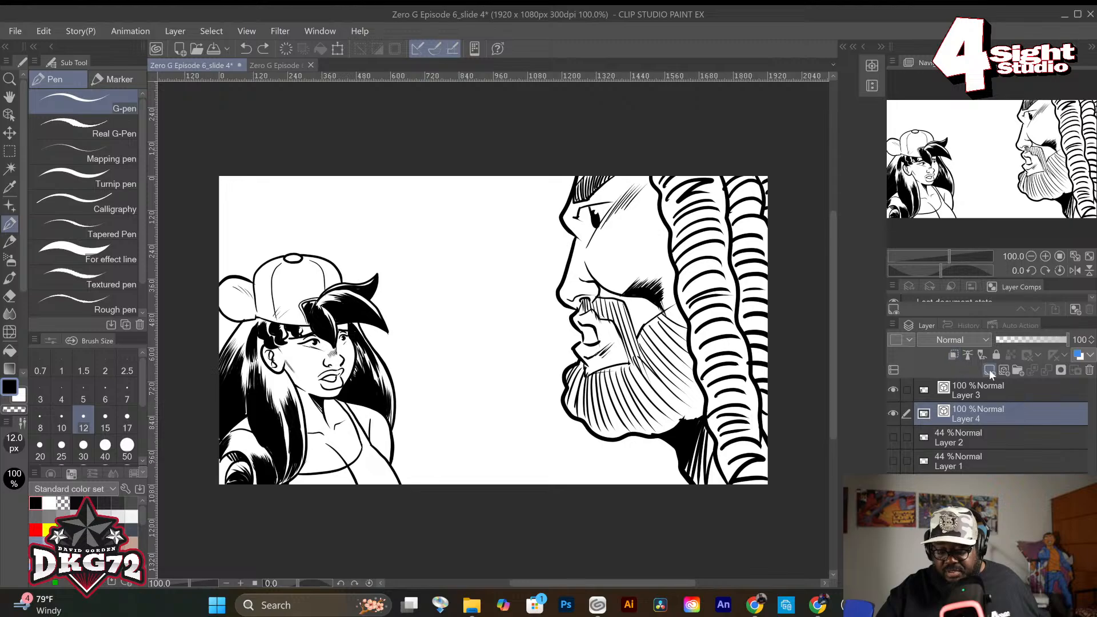
key("ctrl+shift+n")
Auto-select the empty area around the girl on Layer 3 and invert the selection to cover her figure.
left_click(982, 389)
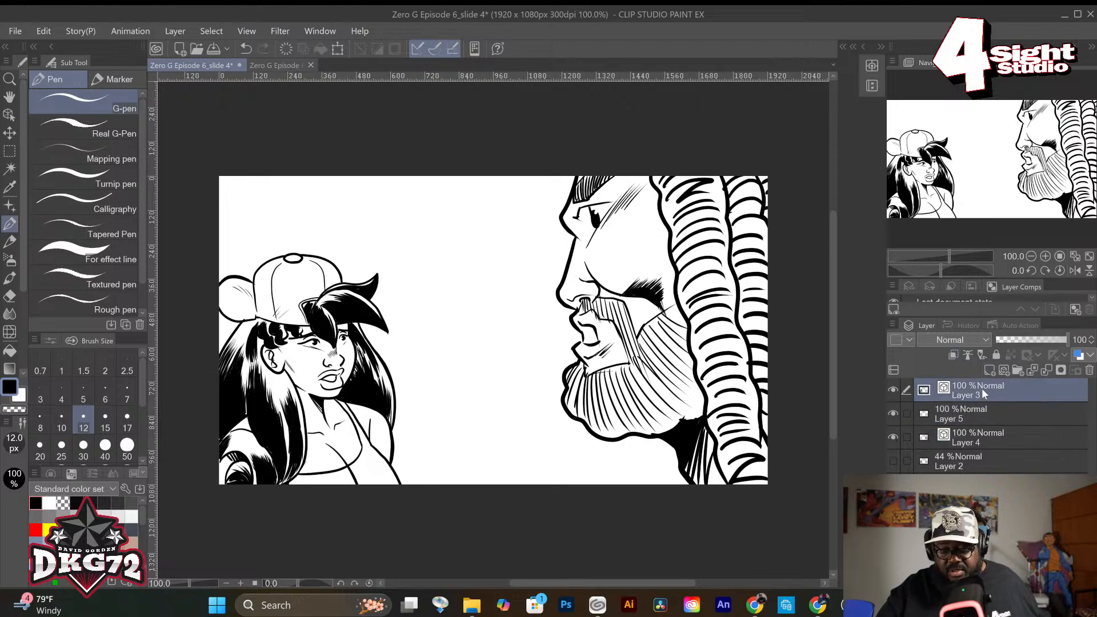
left_click(9, 169)
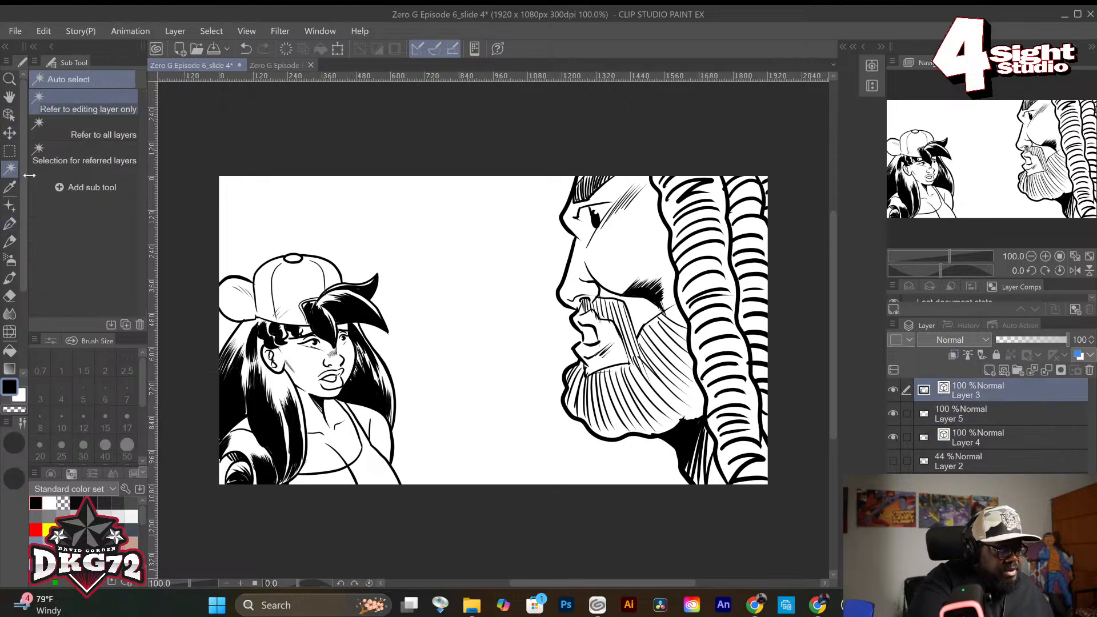
left_click(245, 236)
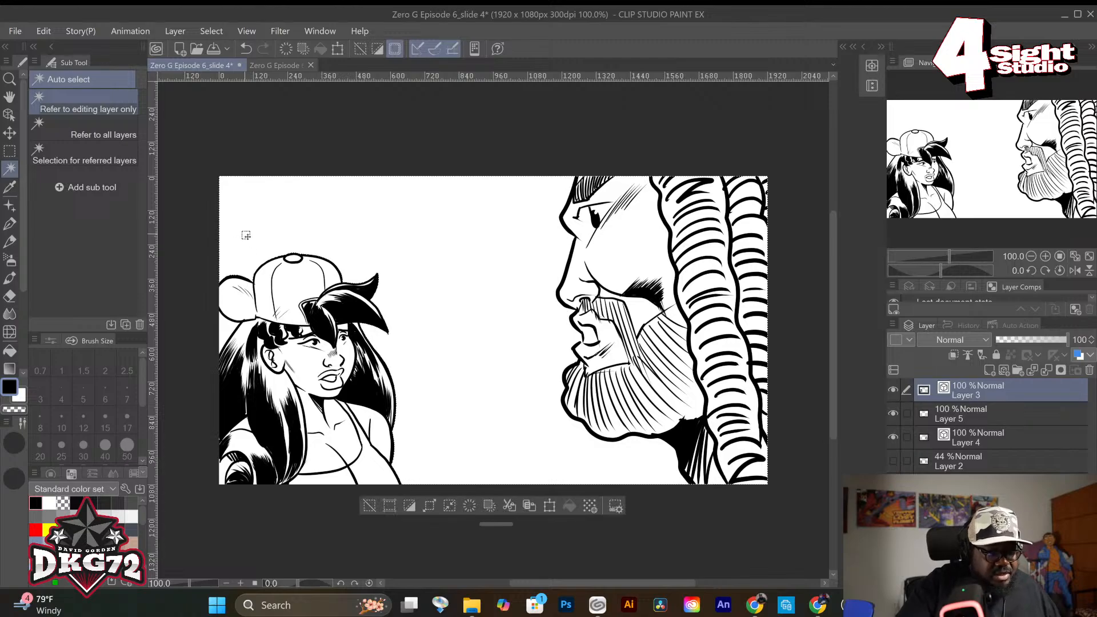
key("shift")
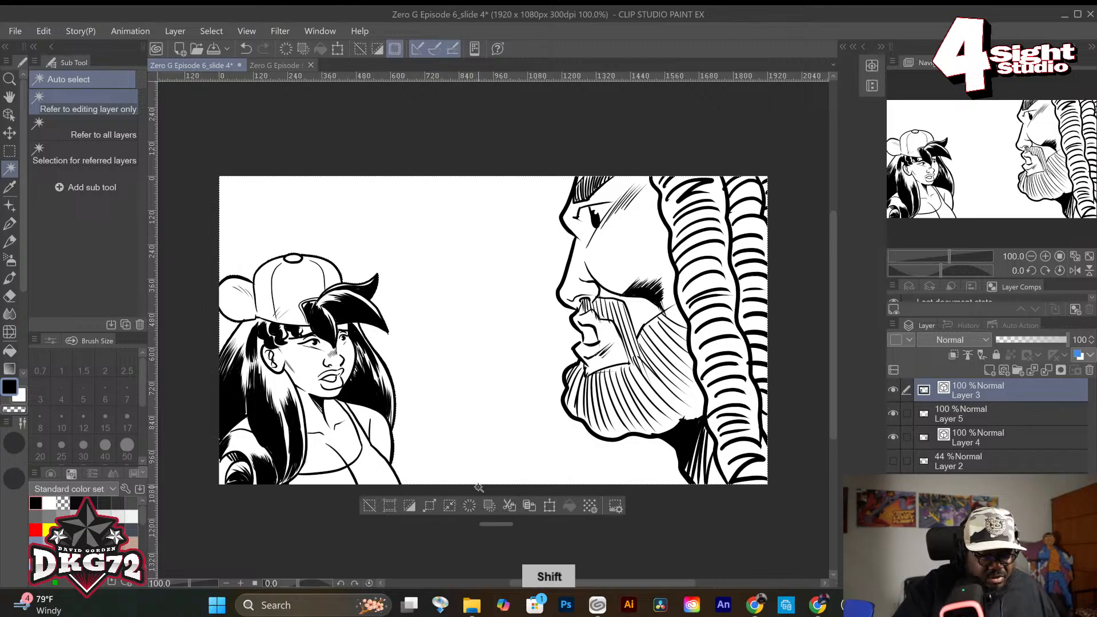
left_click(410, 506)
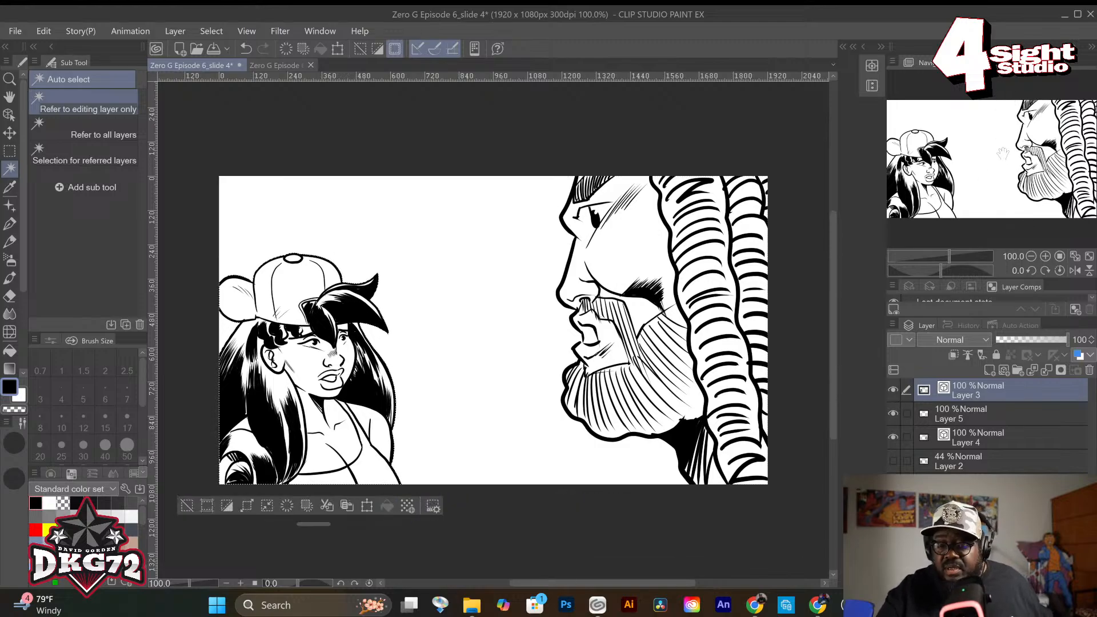
Fill the girl's face, eyes, ear, neck, chest and shoulder on Layer 5 with the brown skin tone sampled from the reference image.
left_click(967, 62)
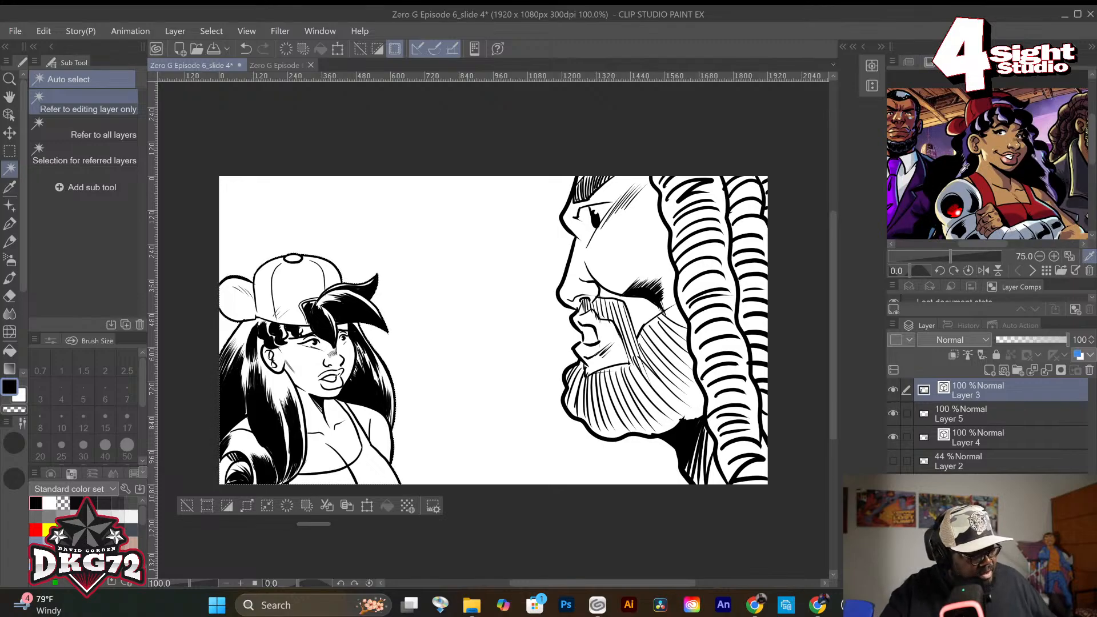
right_click(1007, 138)
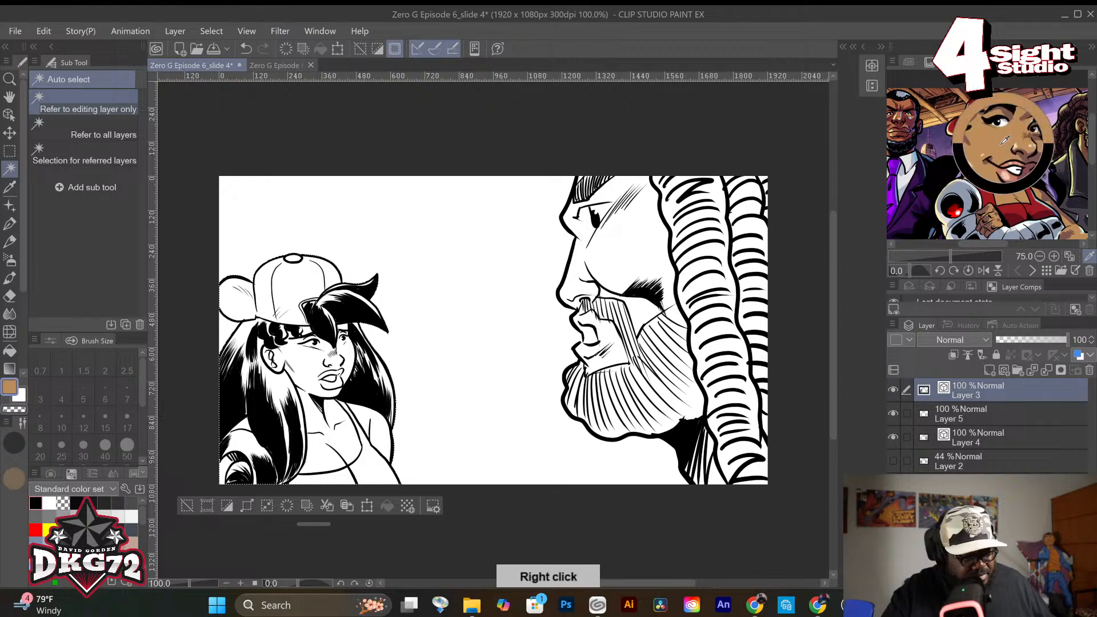
right_click(1034, 188)
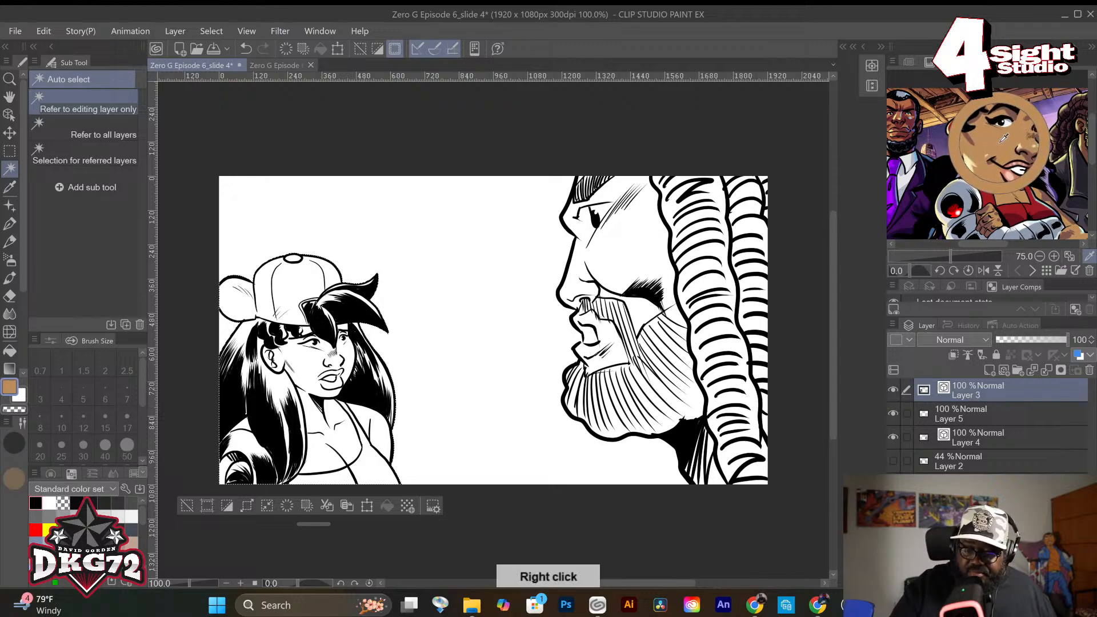
left_click(9, 350)
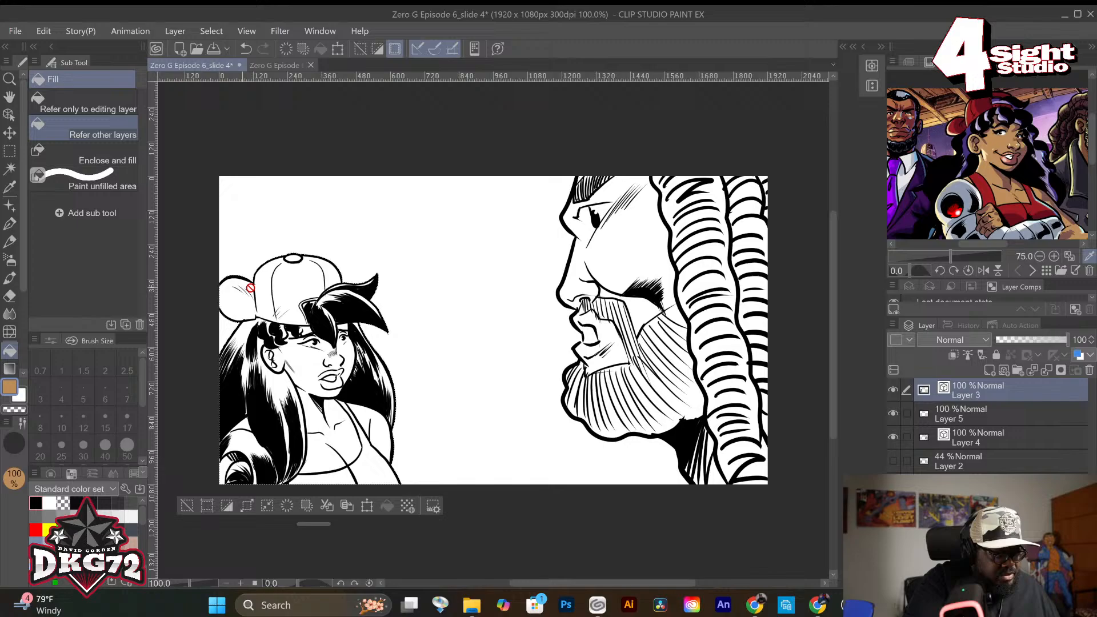
left_click(1007, 416)
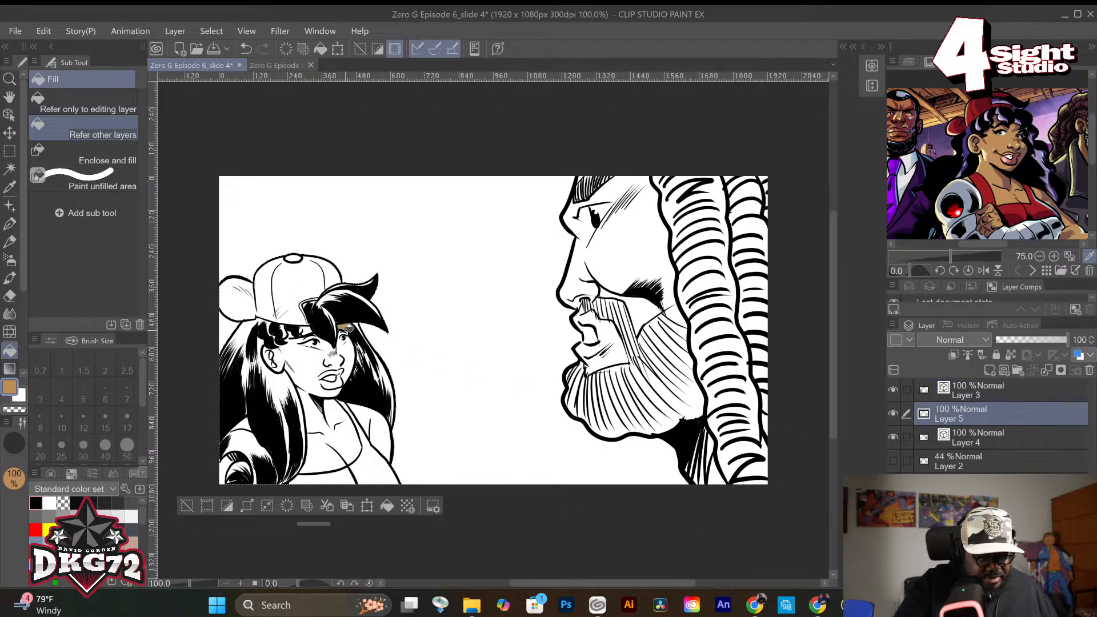
left_click(327, 360)
left_click(277, 358)
left_click(315, 399)
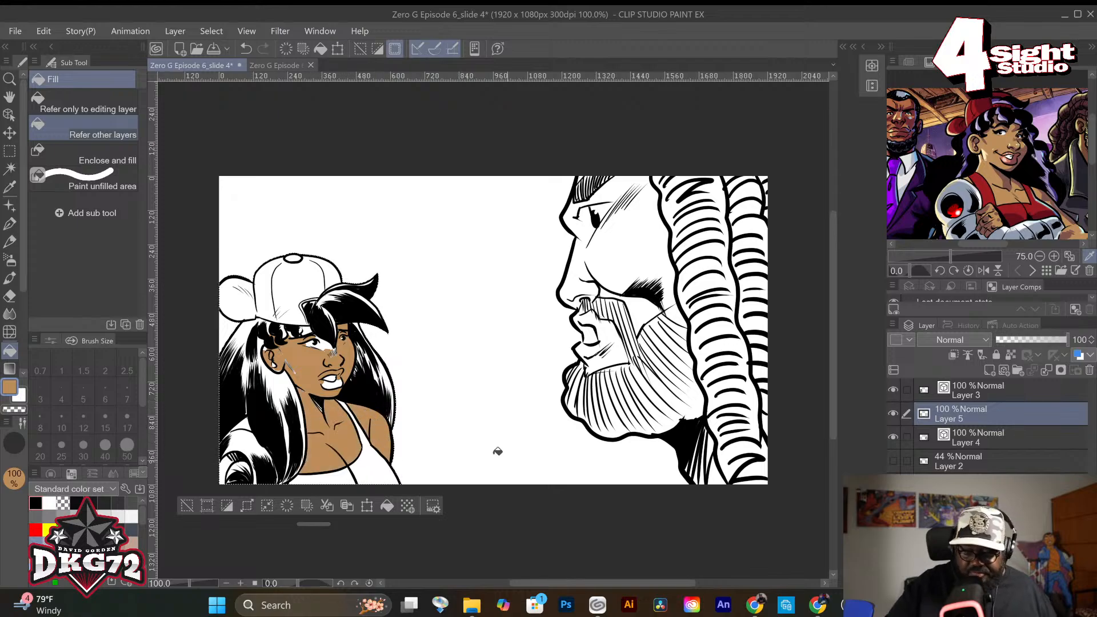
left_click(320, 343)
left_click(311, 333)
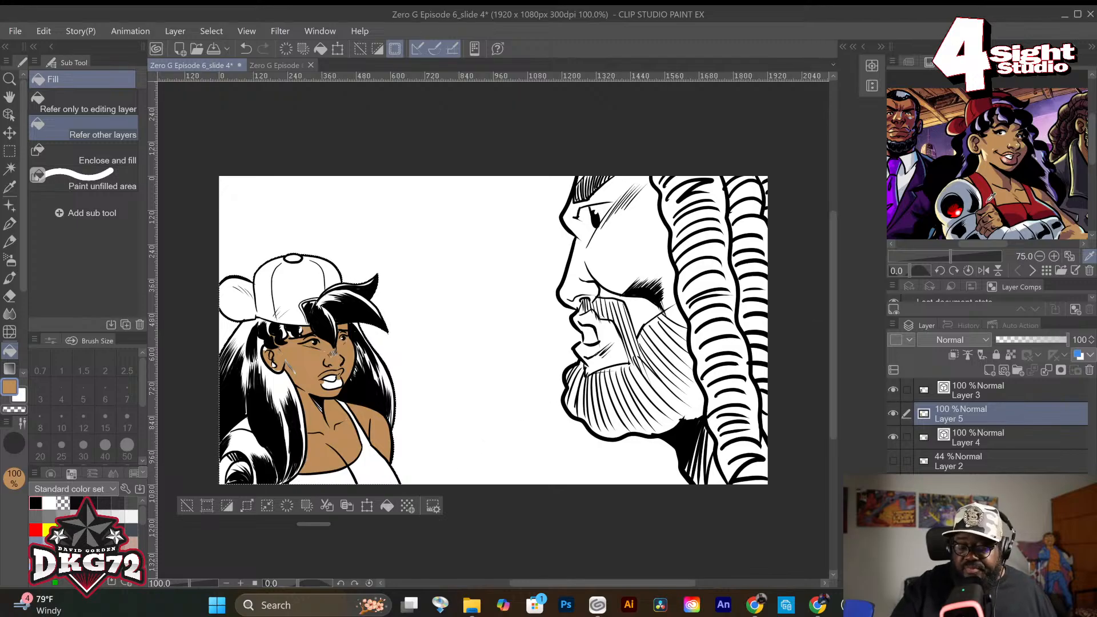
Try to fill the girl's lips with the pinkish lip colour sampled from the reference image.
key("ctrl+minus")
key("ctrl+plus")
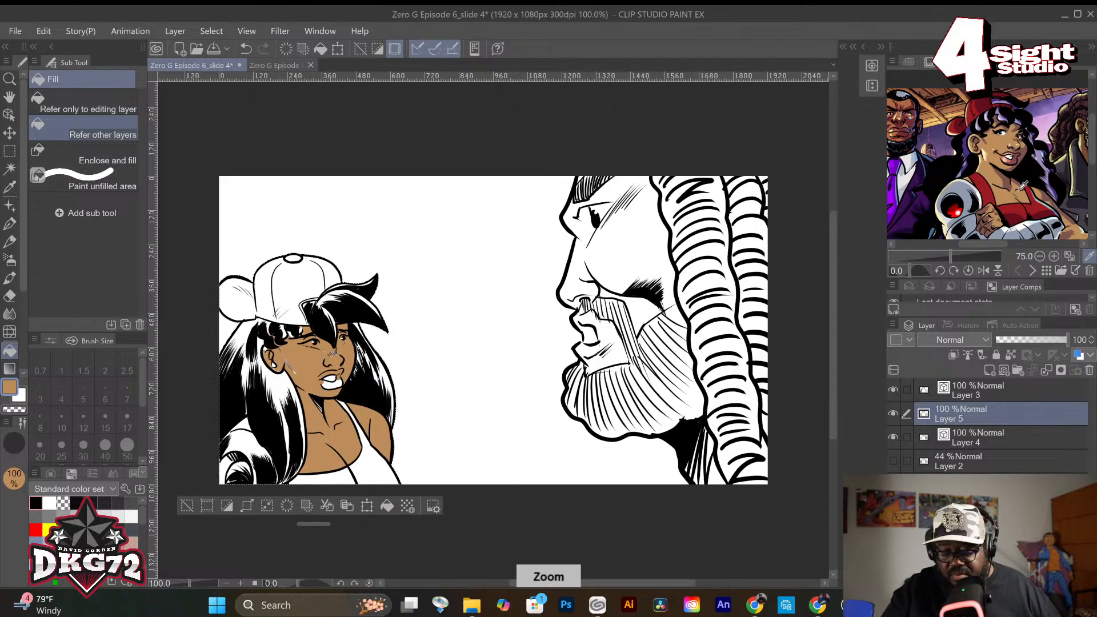
left_click(1055, 255)
right_click(1050, 159)
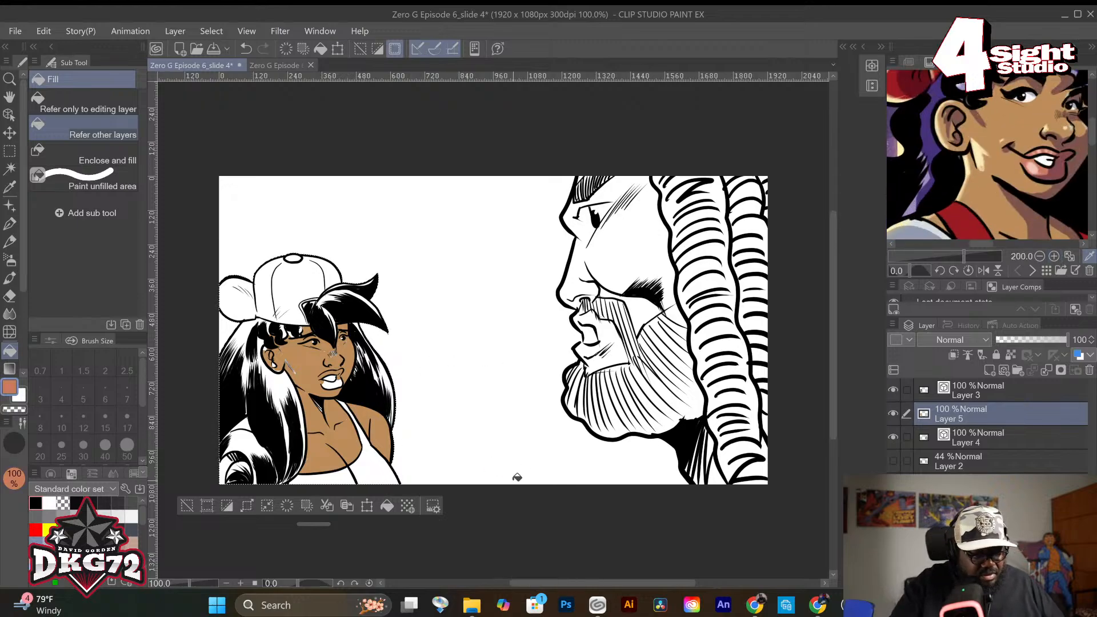
scroll(645, 543, "up", 1)
left_click_drag(644, 582, 561, 580)
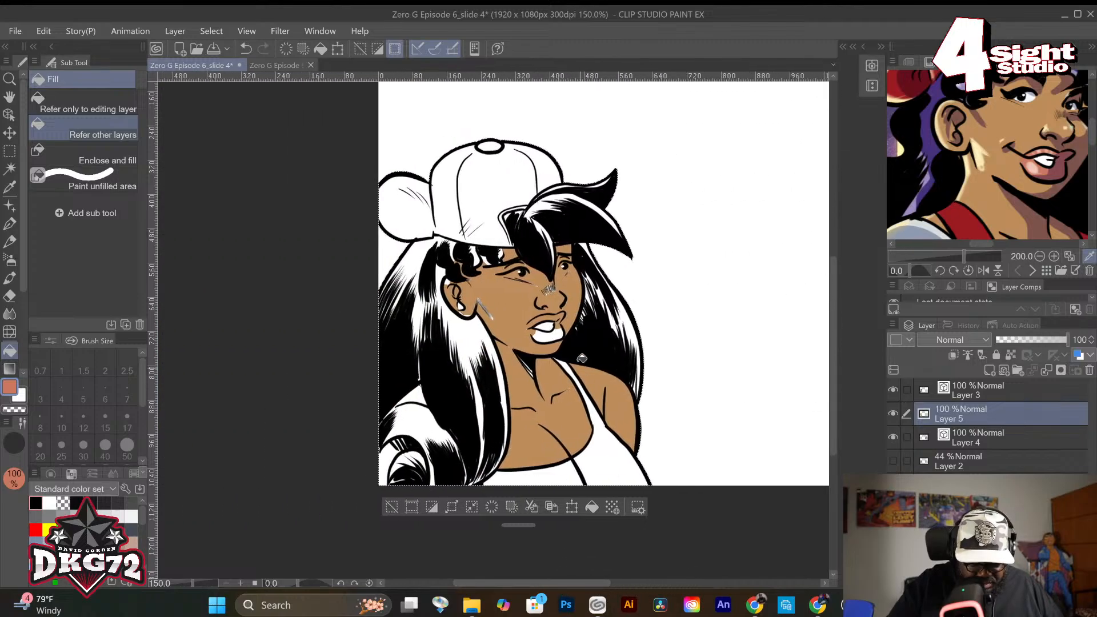
scroll(567, 319, "up", 1)
left_click(559, 334)
left_click(531, 338)
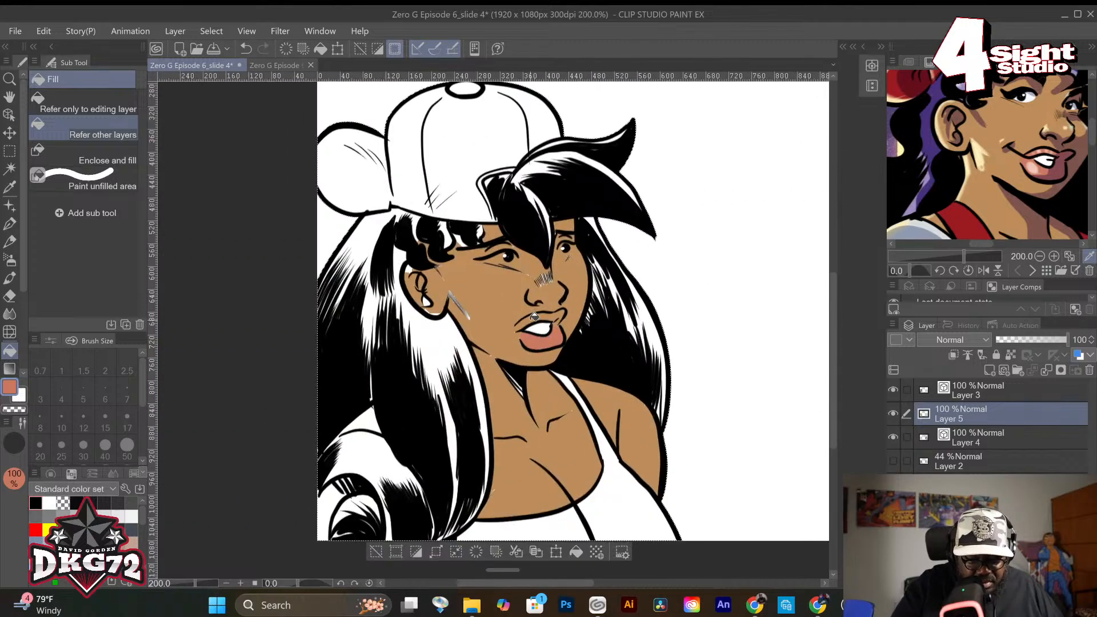
left_click(534, 316)
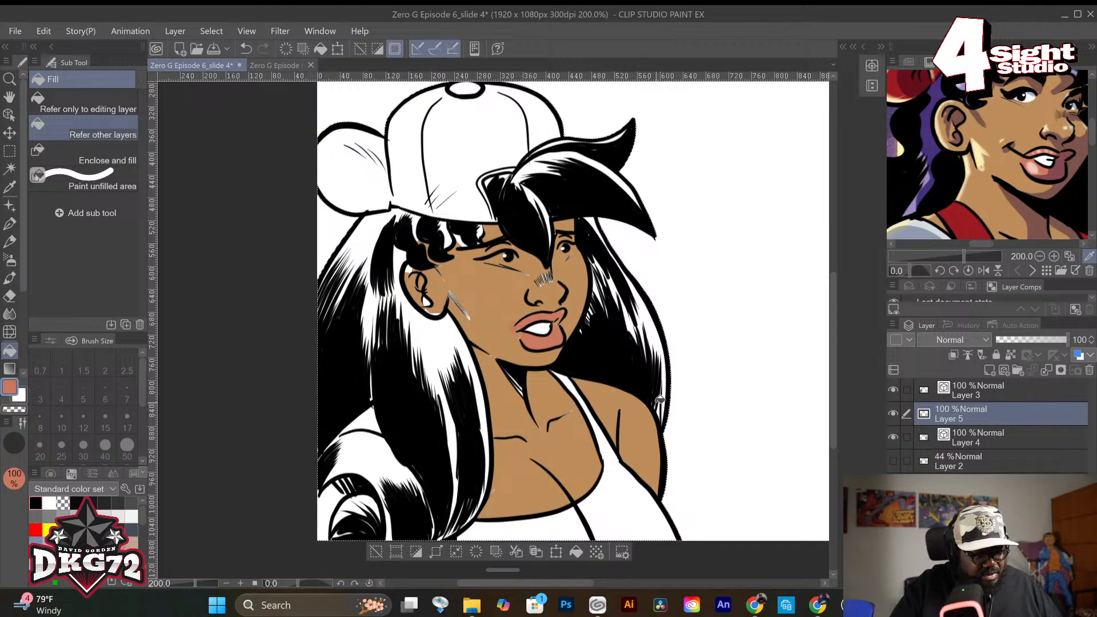
Undo the lip-colour fills and fill the lower lip with the skin tone sampled from the girl's face.
key("ctrl+z")
key("ctrl+z")
right_click(497, 288)
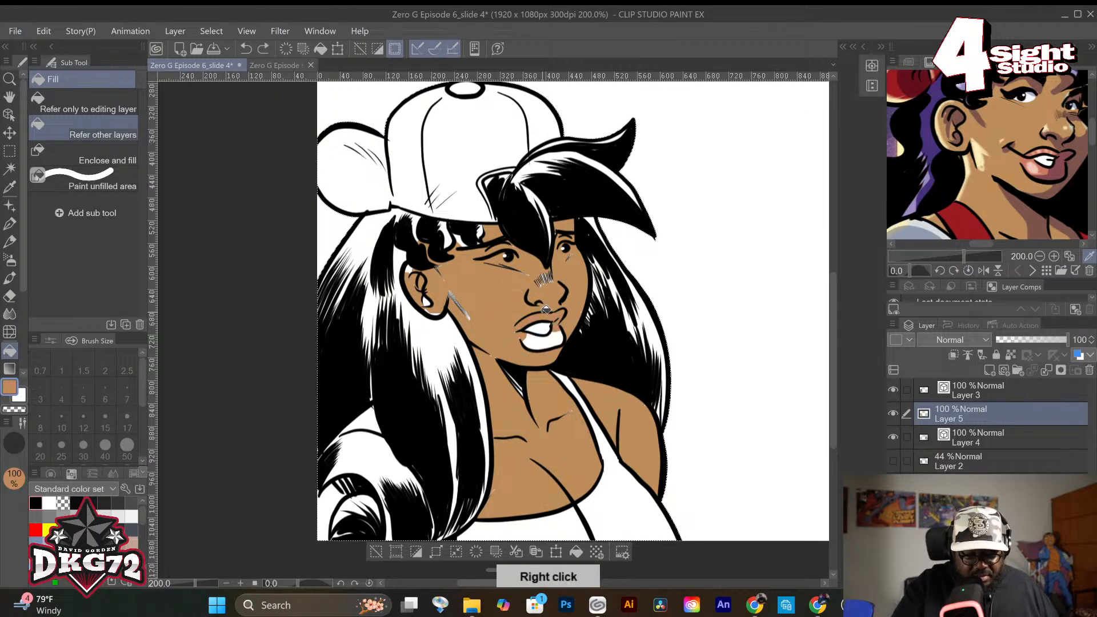
left_click(550, 337)
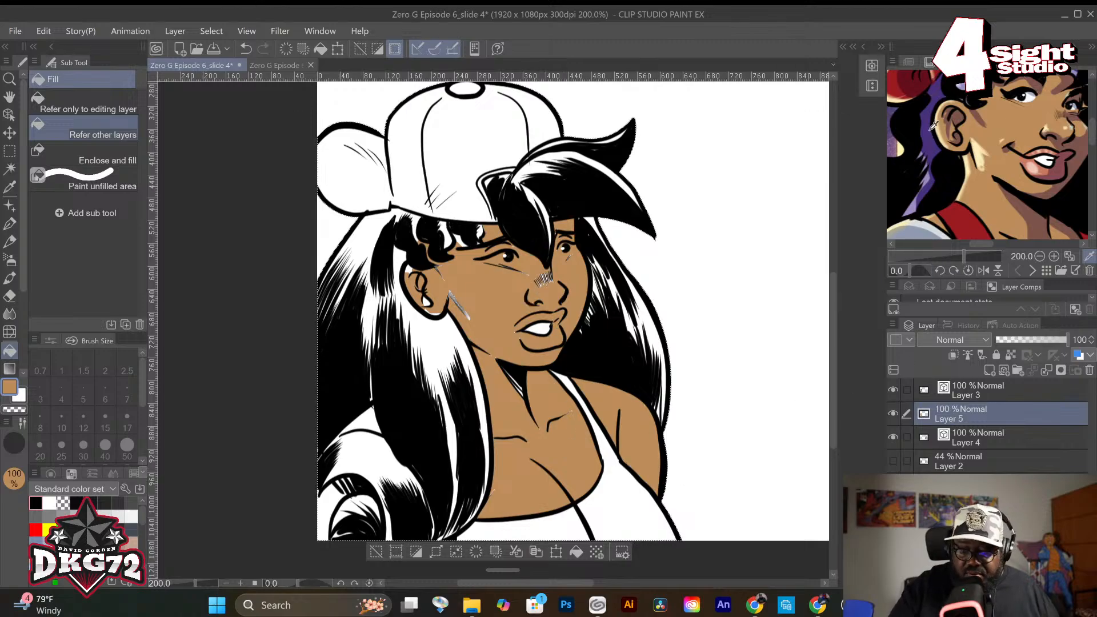
Fill the white highlights throughout the girl's hair, including the bangs and both side sections, with the purple sampled from the reference hair.
right_click(917, 202)
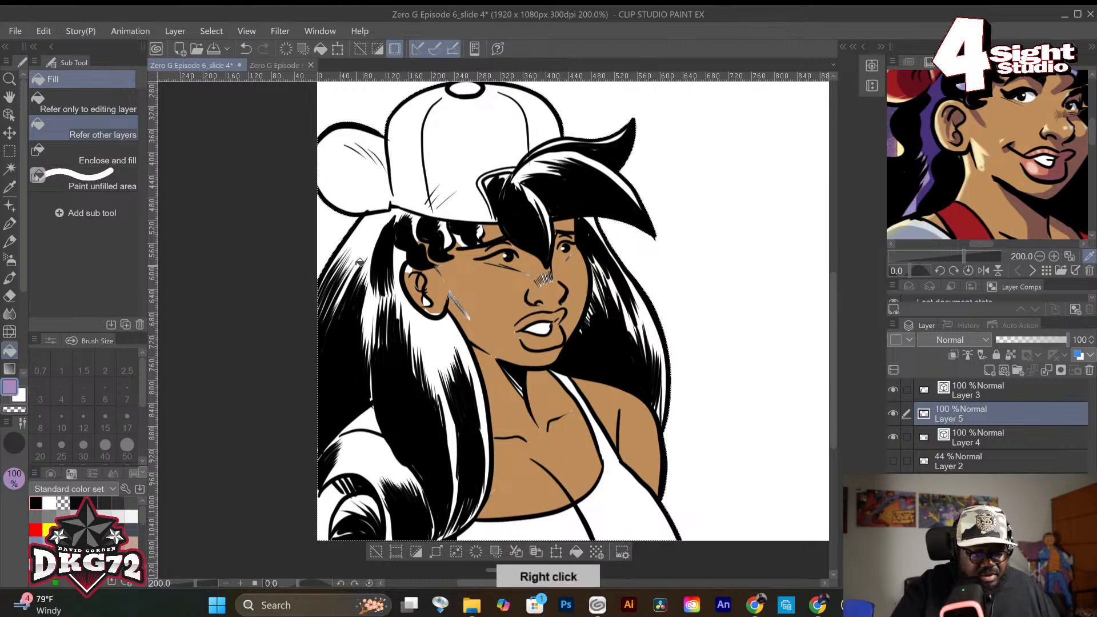
left_click(364, 244)
mouse_move(373, 273)
left_mouse_down()
mouse_move(392, 230)
mouse_move(406, 324)
mouse_move(398, 261)
left_mouse_up()
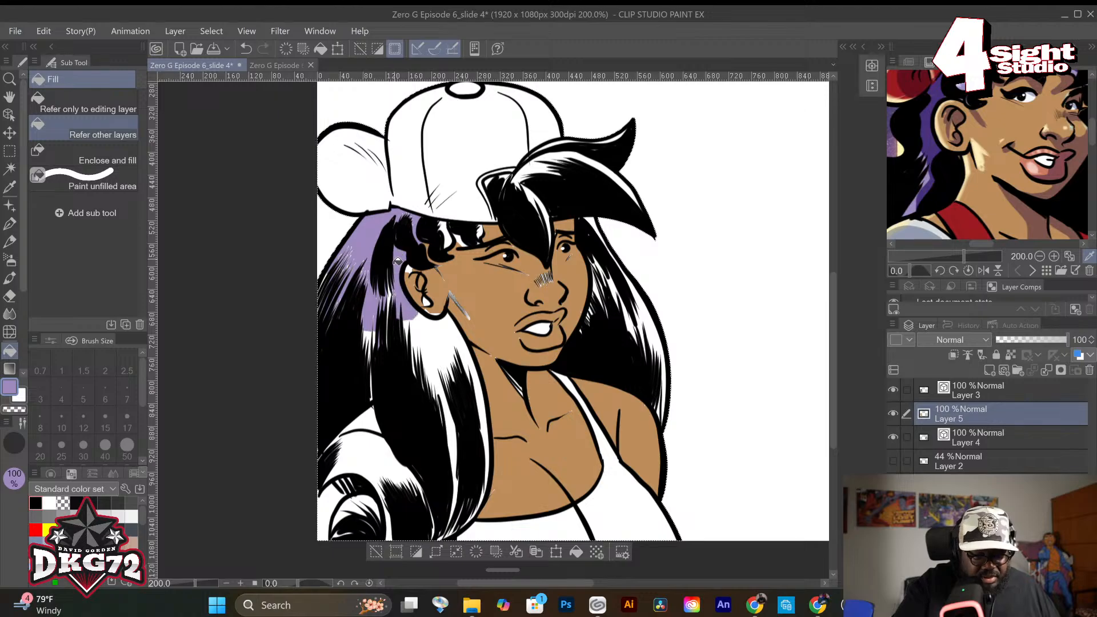
mouse_move(411, 302)
left_mouse_down()
mouse_move(441, 375)
mouse_move(390, 312)
mouse_move(370, 327)
left_mouse_up()
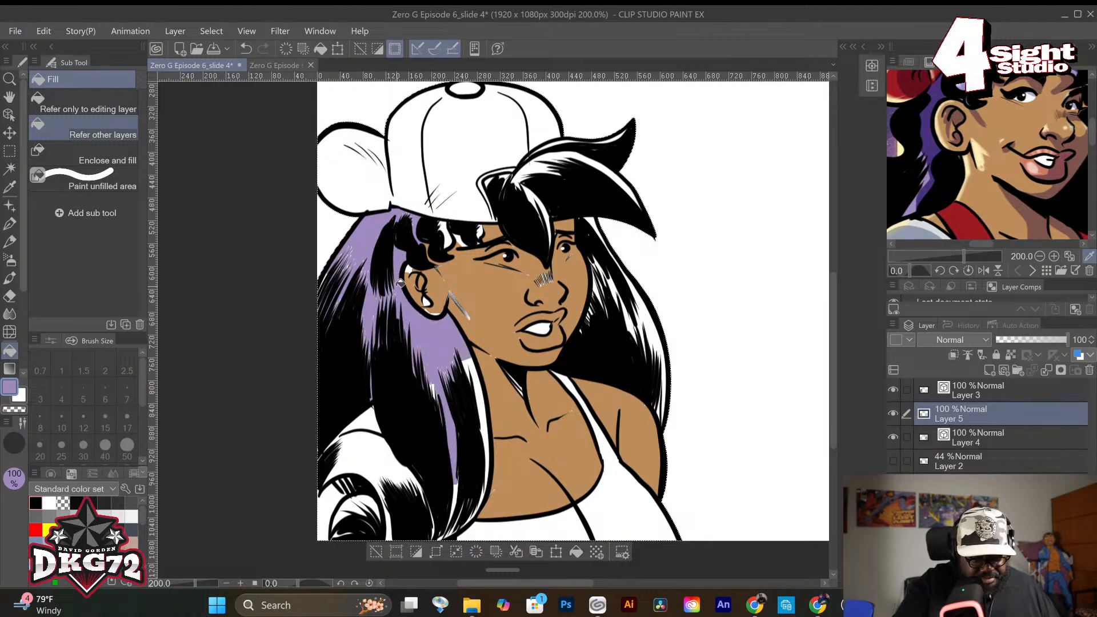
mouse_move(455, 239)
left_mouse_down()
mouse_move(427, 244)
mouse_move(580, 206)
mouse_move(546, 212)
mouse_move(536, 158)
mouse_move(573, 147)
mouse_move(614, 169)
left_mouse_up()
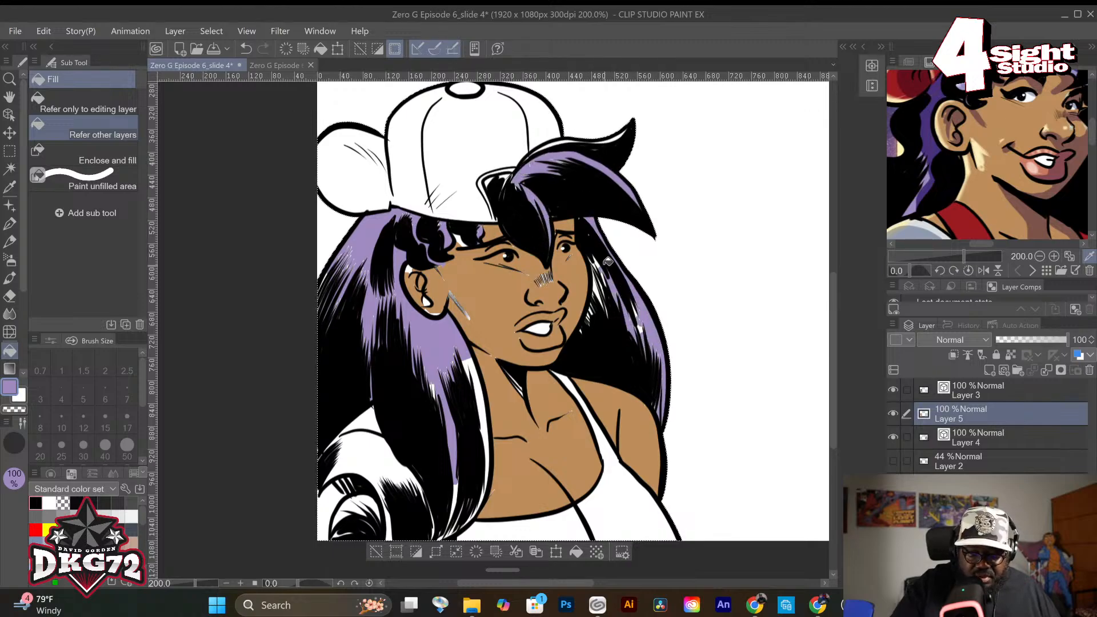
left_click(479, 371)
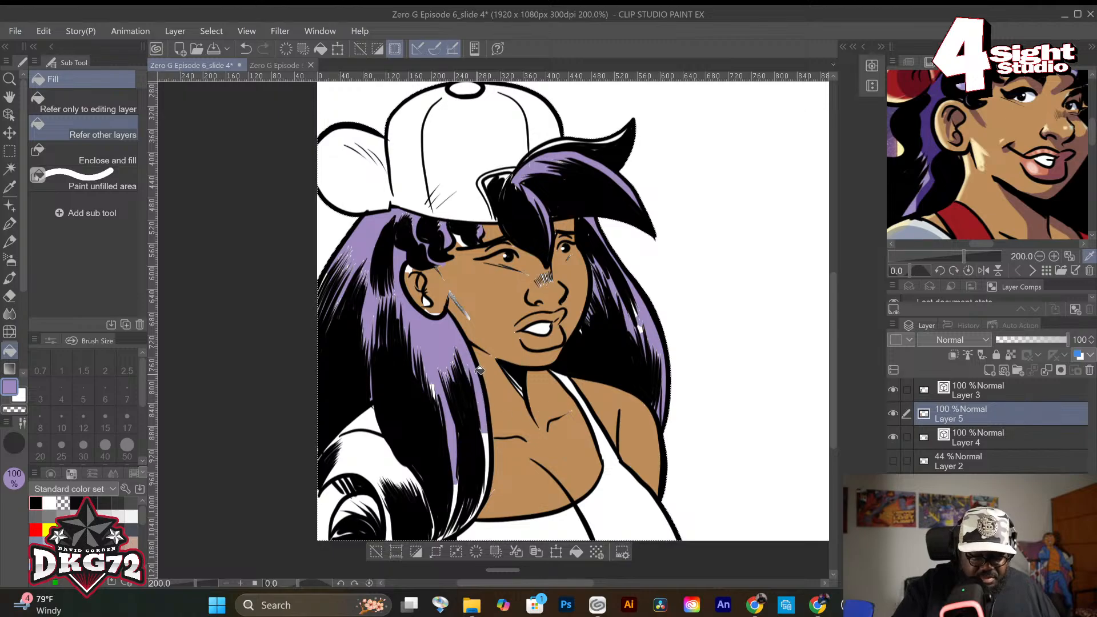
left_click(483, 460)
left_click(455, 488)
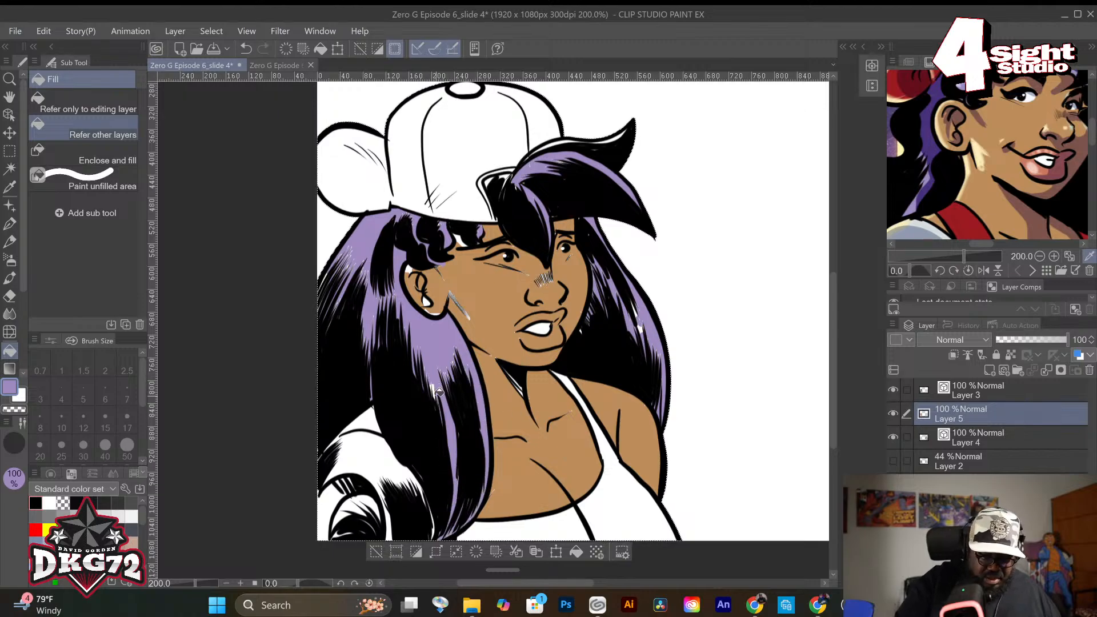
Fill the white gaps in the girl's earlobe and mouth with the skin tone sampled from her face.
right_click(481, 278)
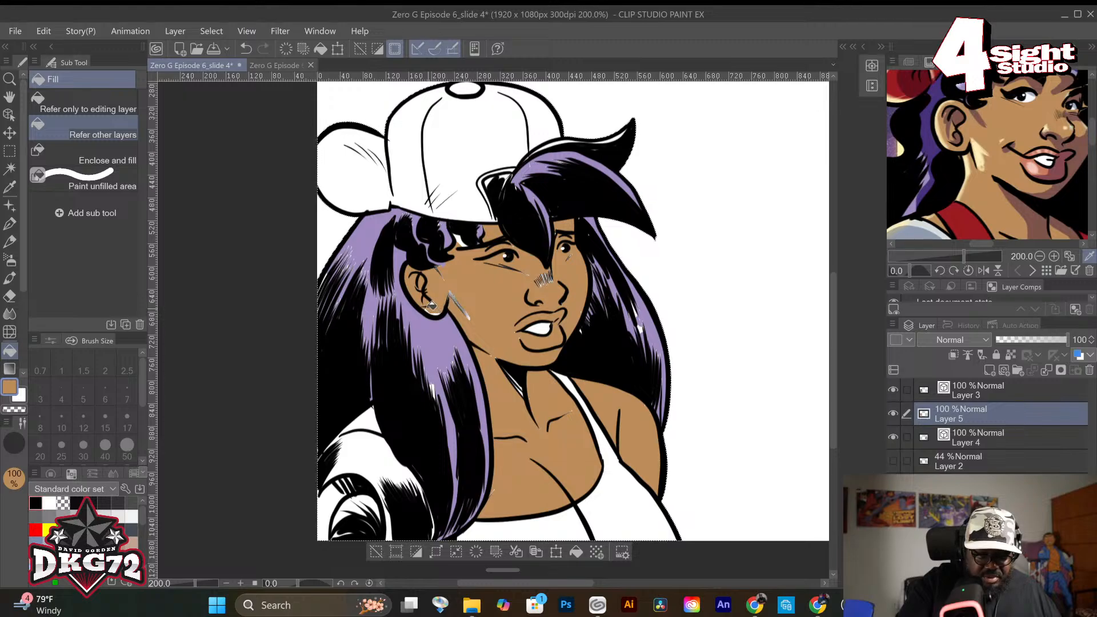
left_click(539, 327)
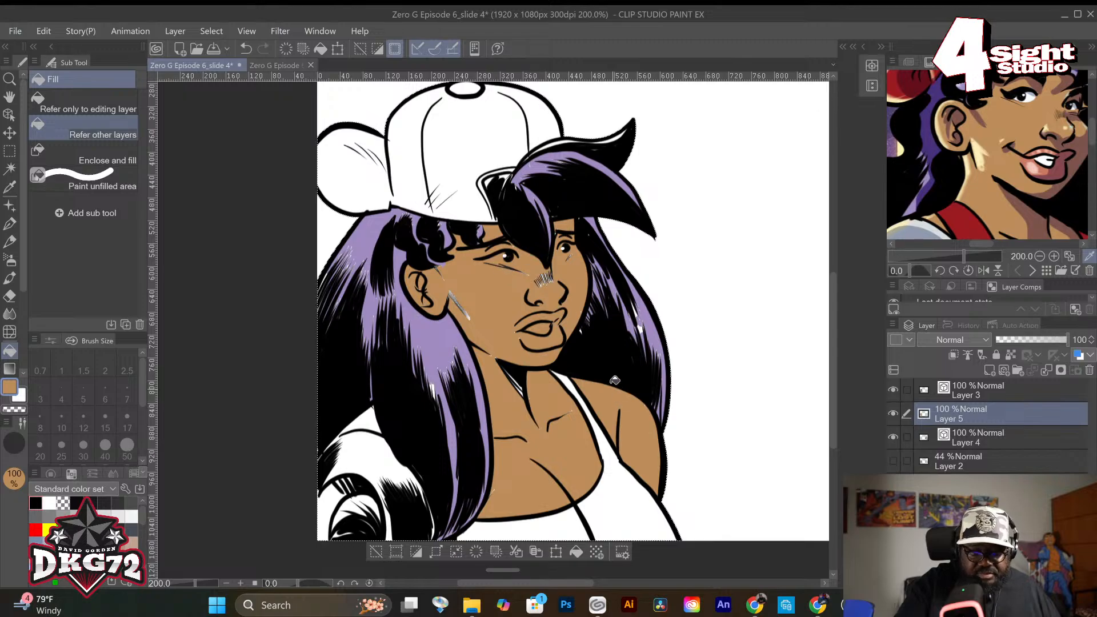
right_click(963, 212)
left_click(340, 164)
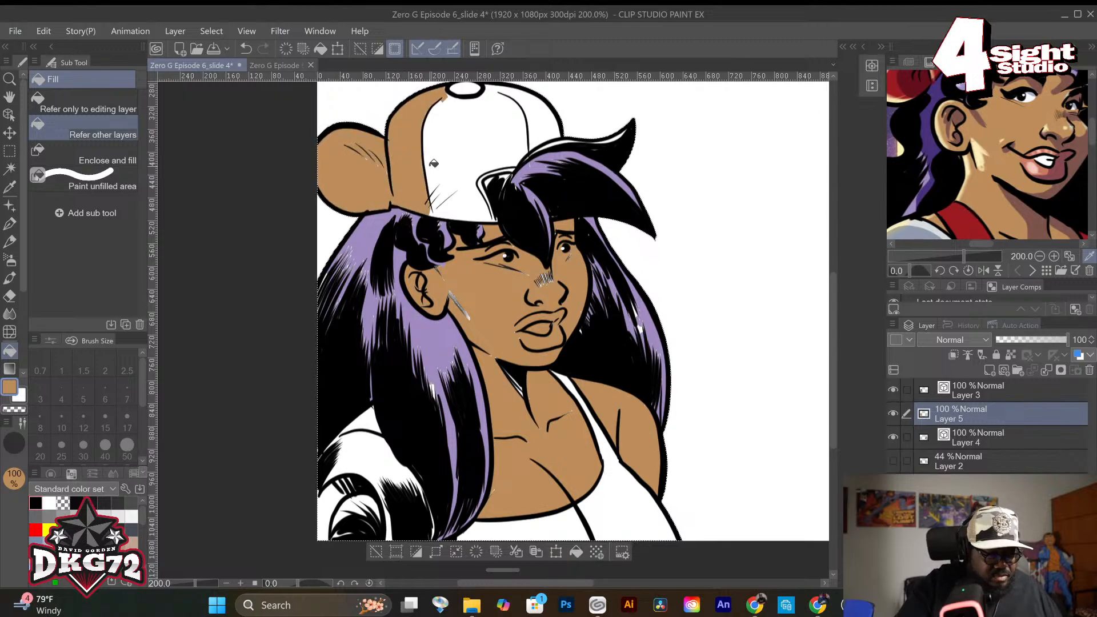
key("ctrl+z")
Fill the cap, its brim and button with the red sampled from the reference top, and patch remaining hair gaps with the existing purple.
right_click(980, 222)
left_click(353, 161)
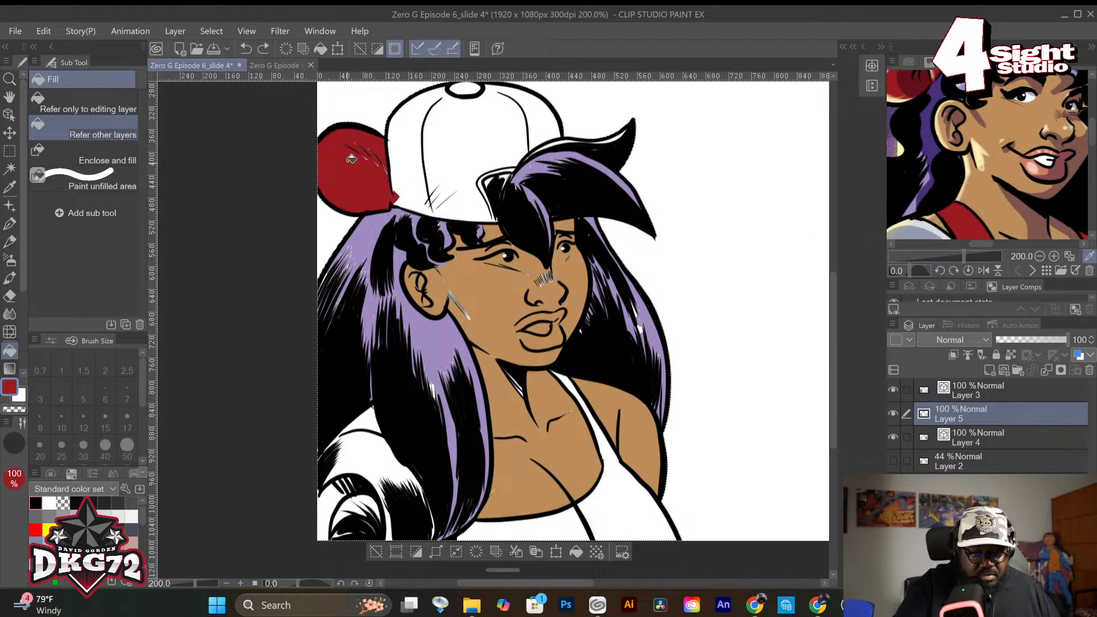
left_click(407, 148)
left_click(446, 96)
left_click(505, 100)
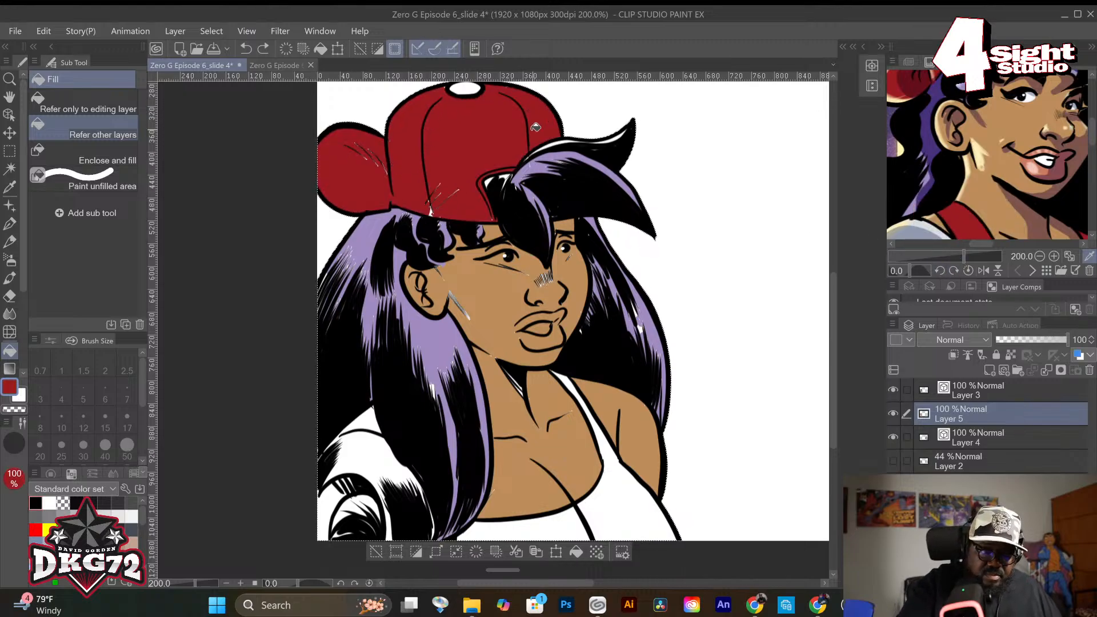
left_click(474, 85)
right_click(598, 158)
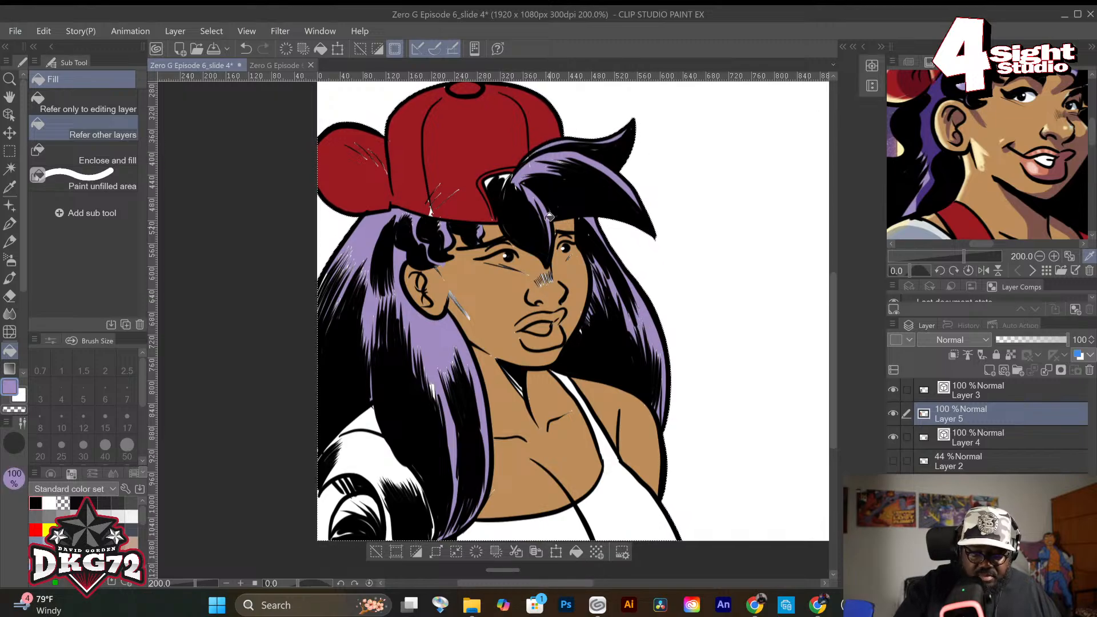
right_click(549, 217)
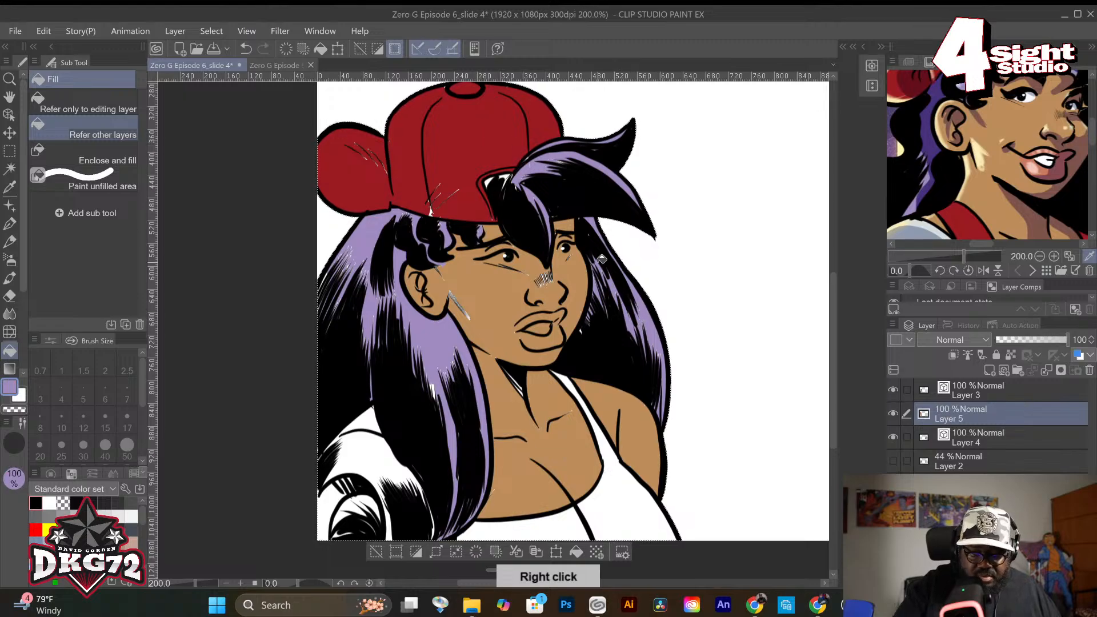
Fill the tank top and its strap with the cap's red, and the unfilled shoulder behind the hair with the skin tone.
right_click(463, 157)
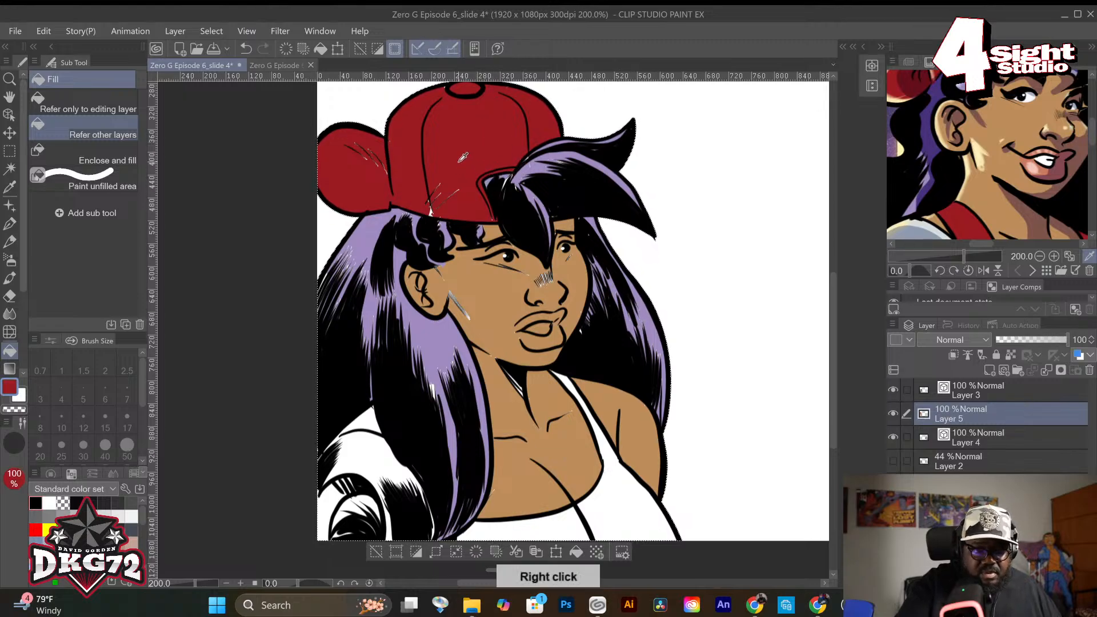
left_click_drag(832, 341, 835, 399)
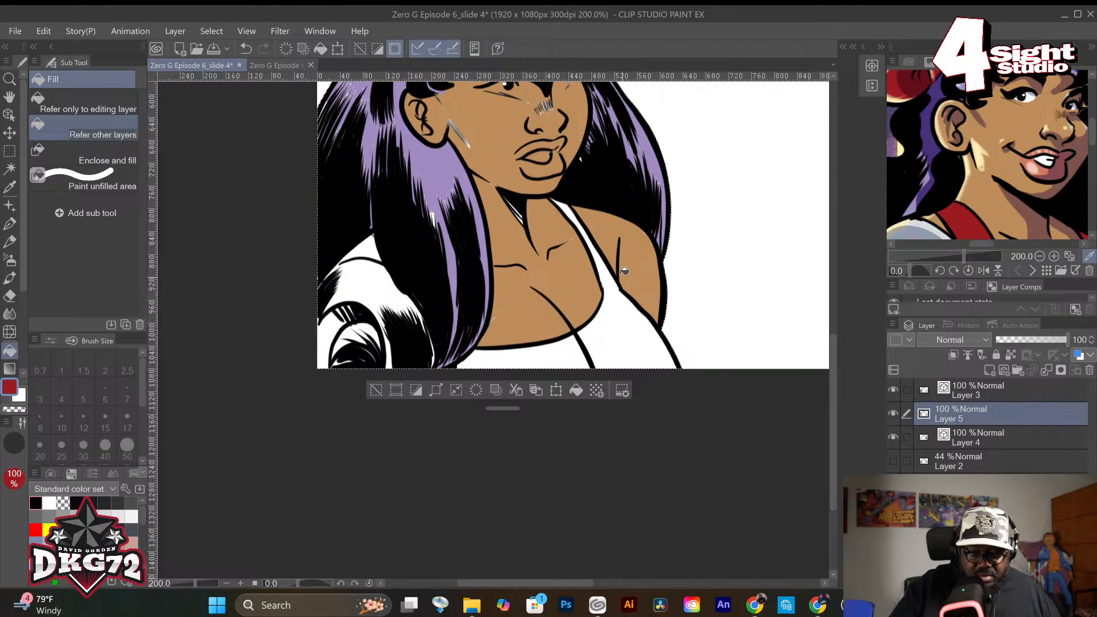
left_click(604, 267)
left_click(629, 331)
left_click(492, 363)
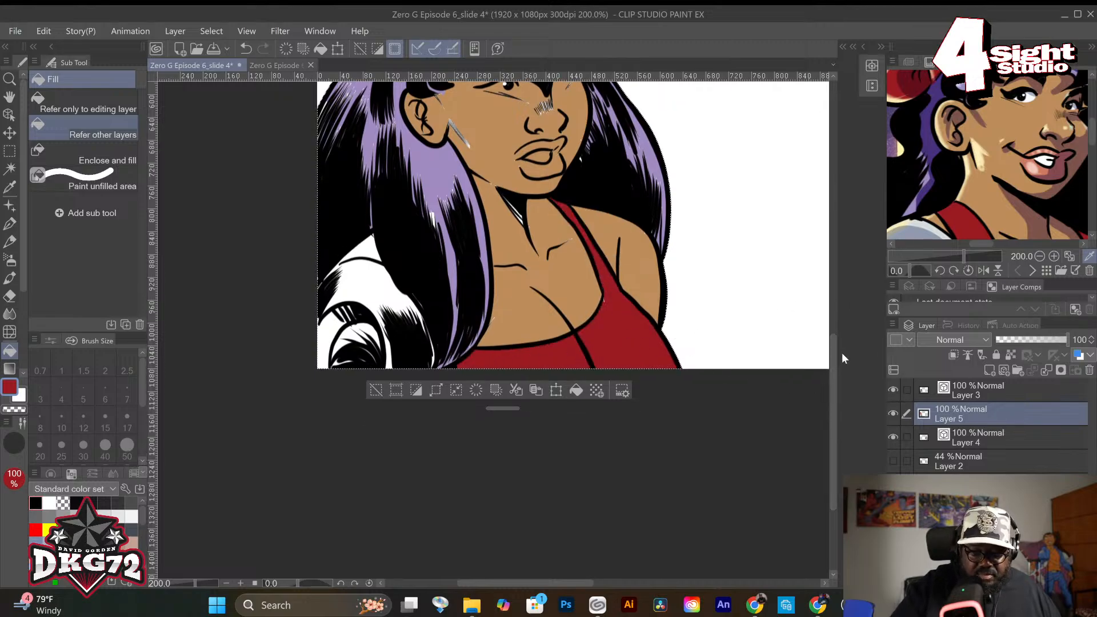
right_click(570, 275)
left_click(373, 246)
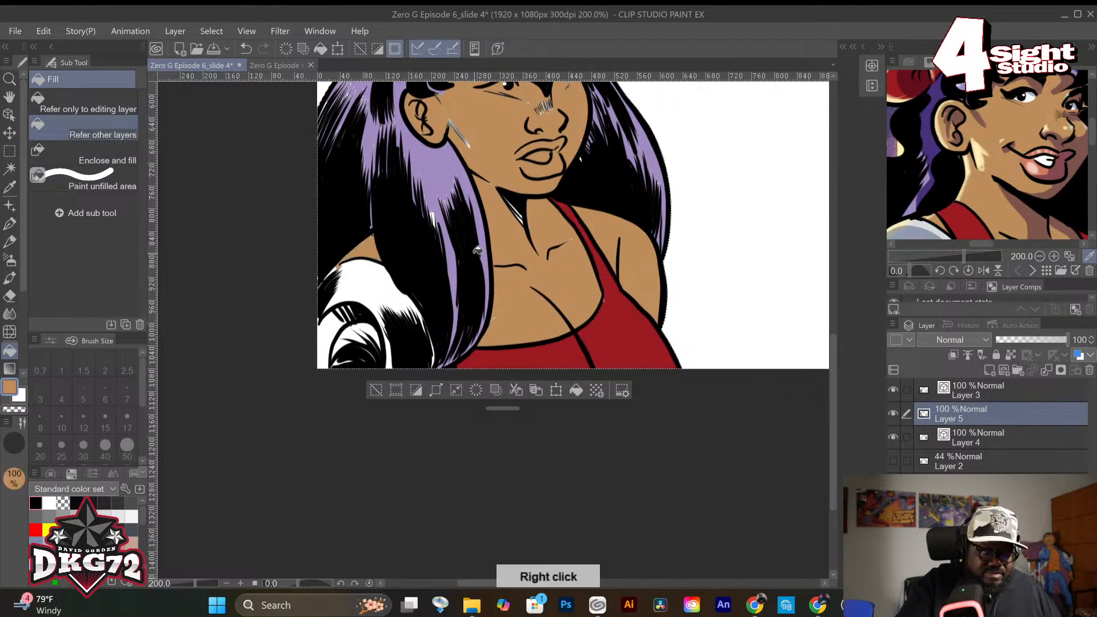
Fill the outer areas of the girl's metal arm with the light grey sampled from the metal in the reference image.
scroll(1091, 177, "down", 10)
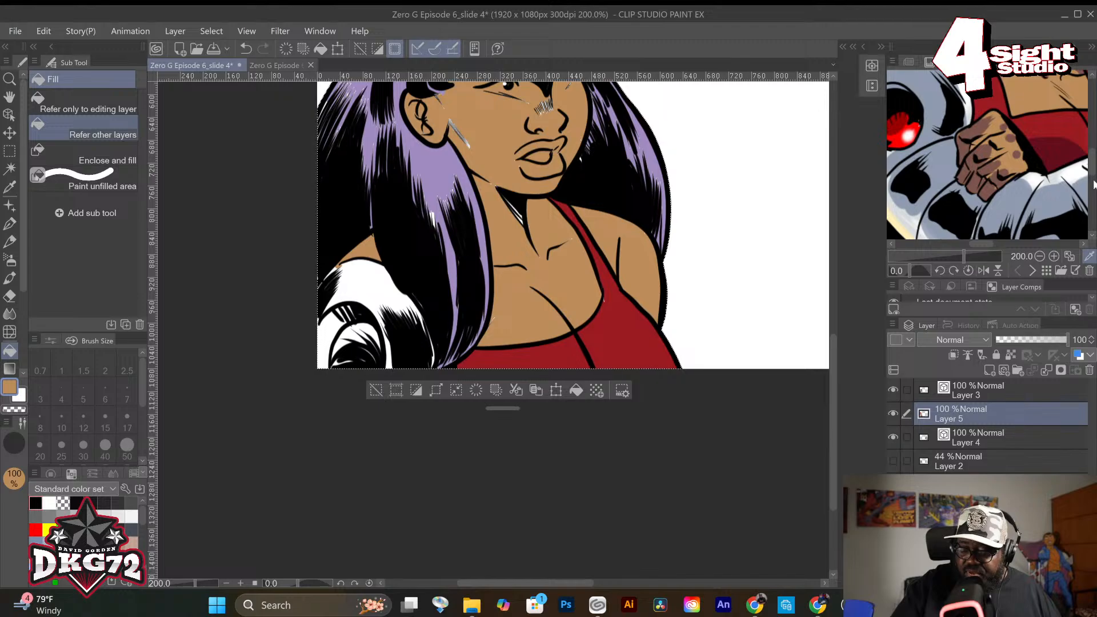
scroll(1093, 183, "down", 5)
left_click(1029, 172)
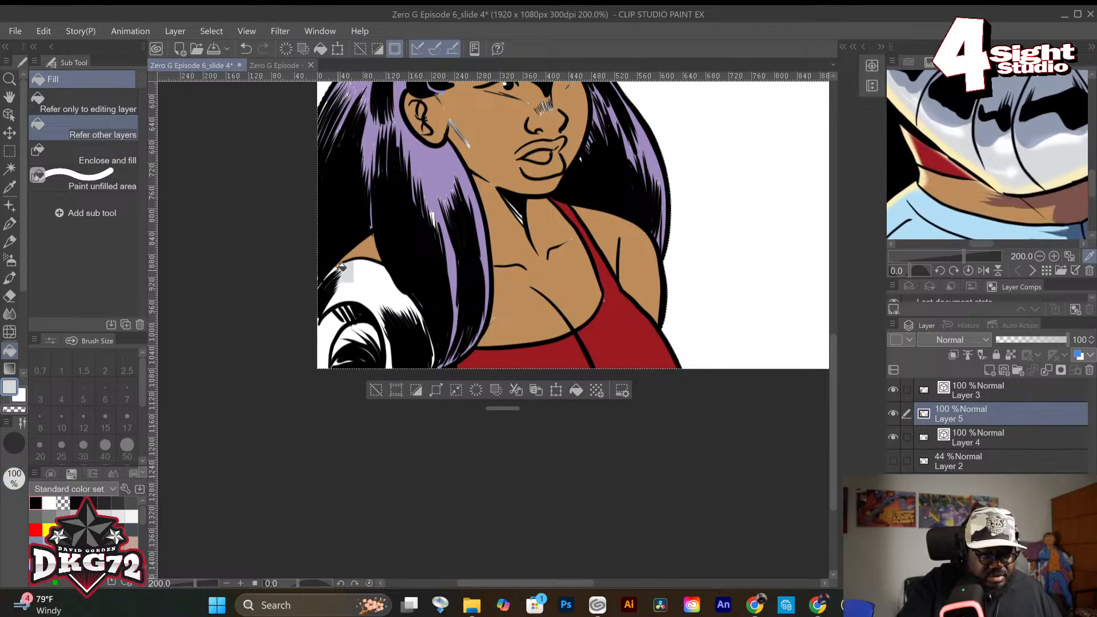
left_click(381, 275)
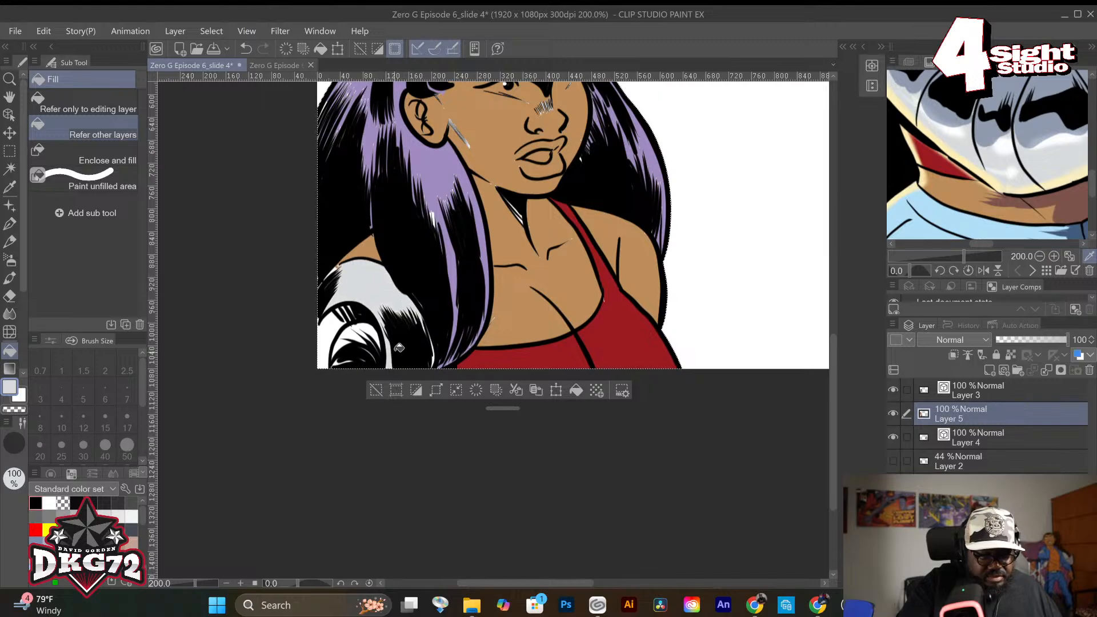
left_click_drag(833, 356, 830, 401)
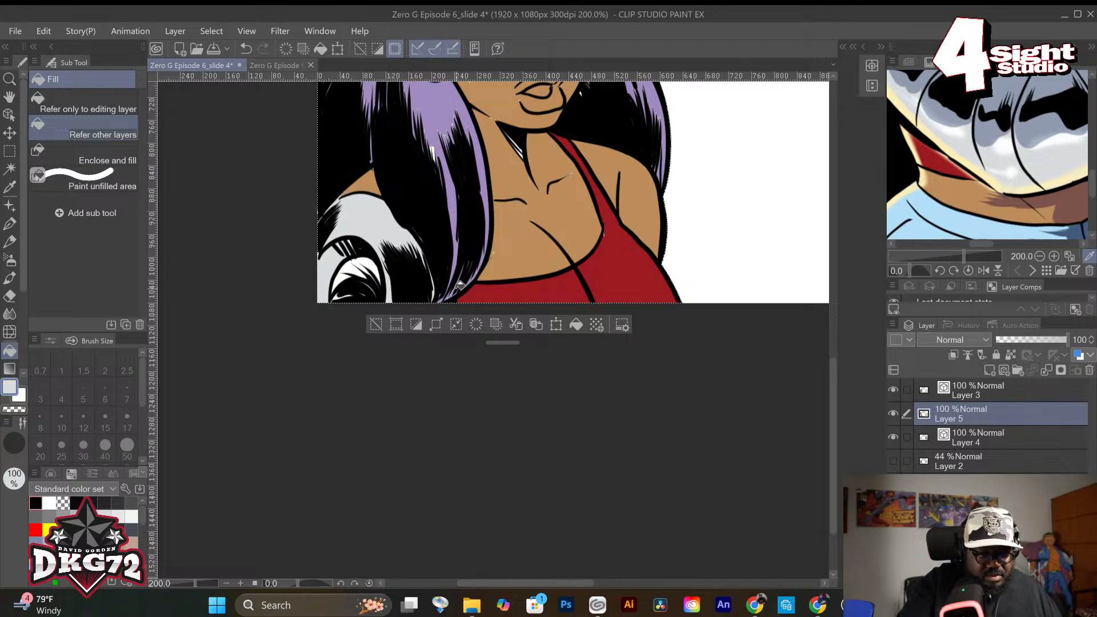
Fill the round core of the girl's metal arm with bright red from the standard color set.
left_click(35, 530)
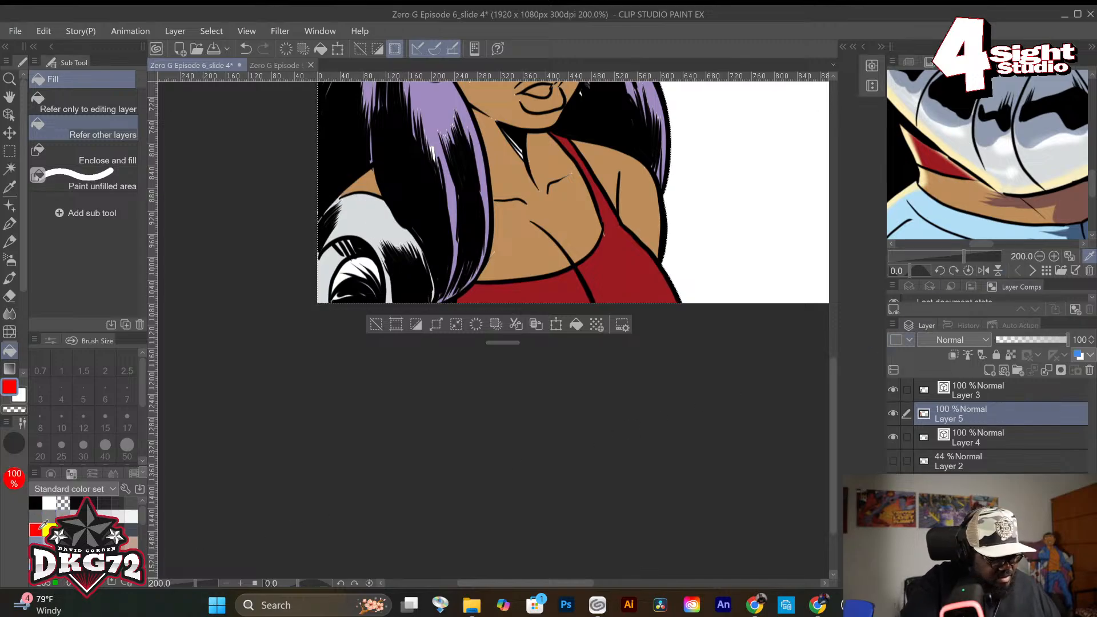
left_click(369, 269)
left_click(376, 276)
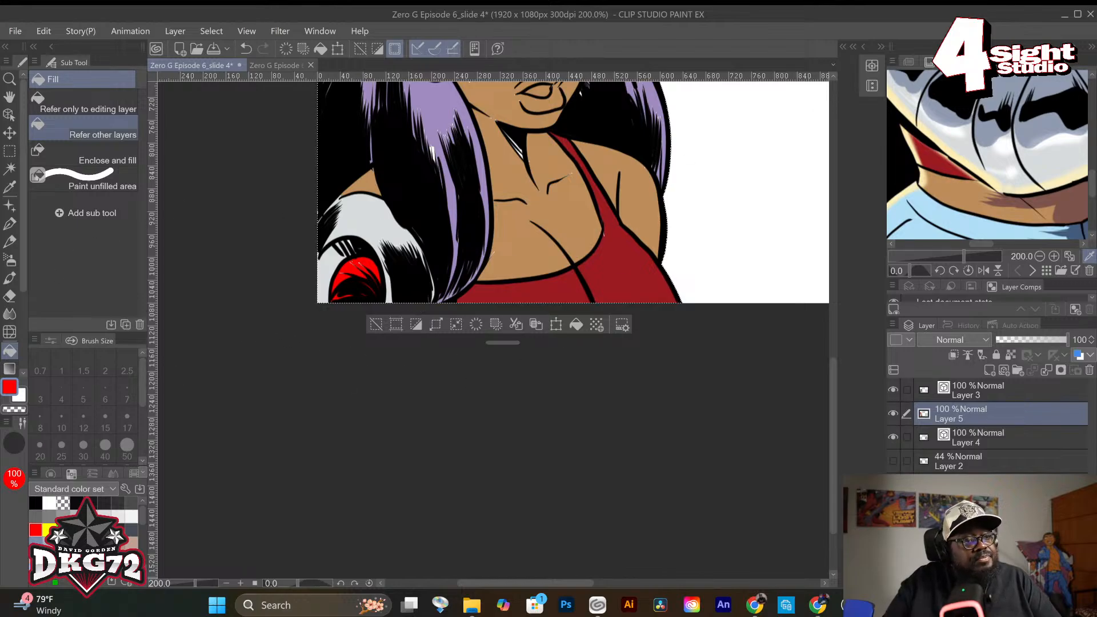
double_click(9, 98)
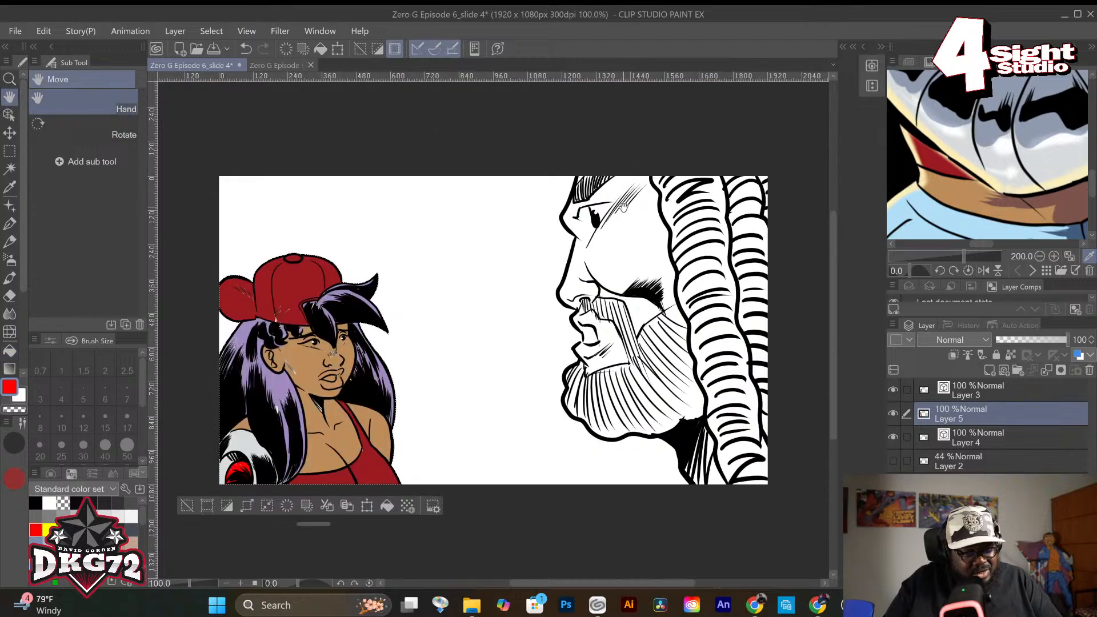
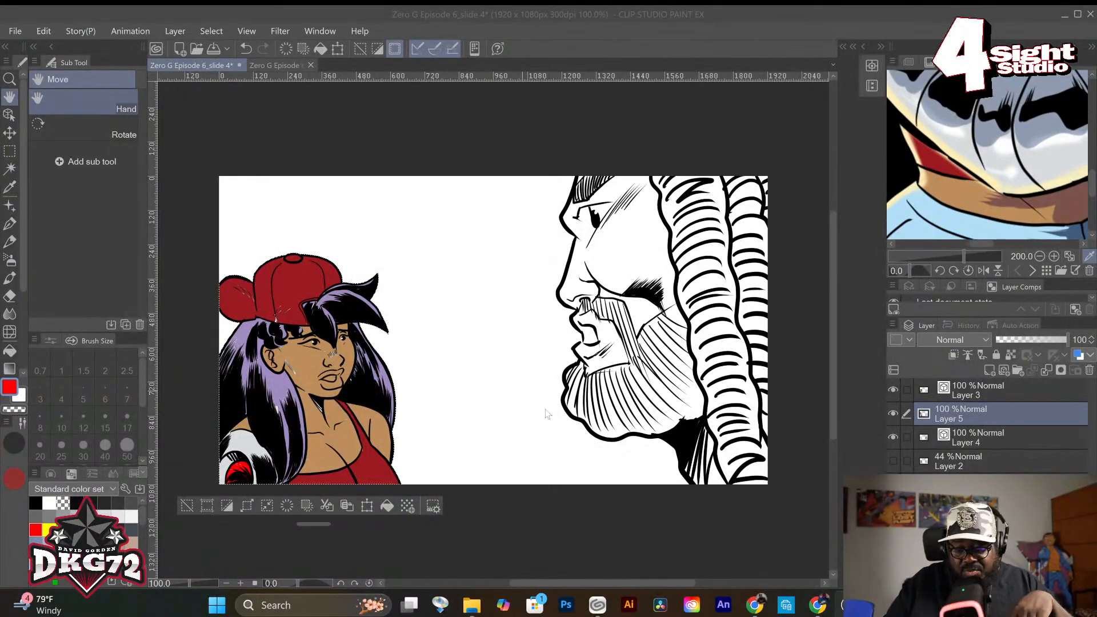
Hide the inked line art on Layer 3 and set the Adjust line width brush to 200 px.
scroll(999, 166, "down", 4)
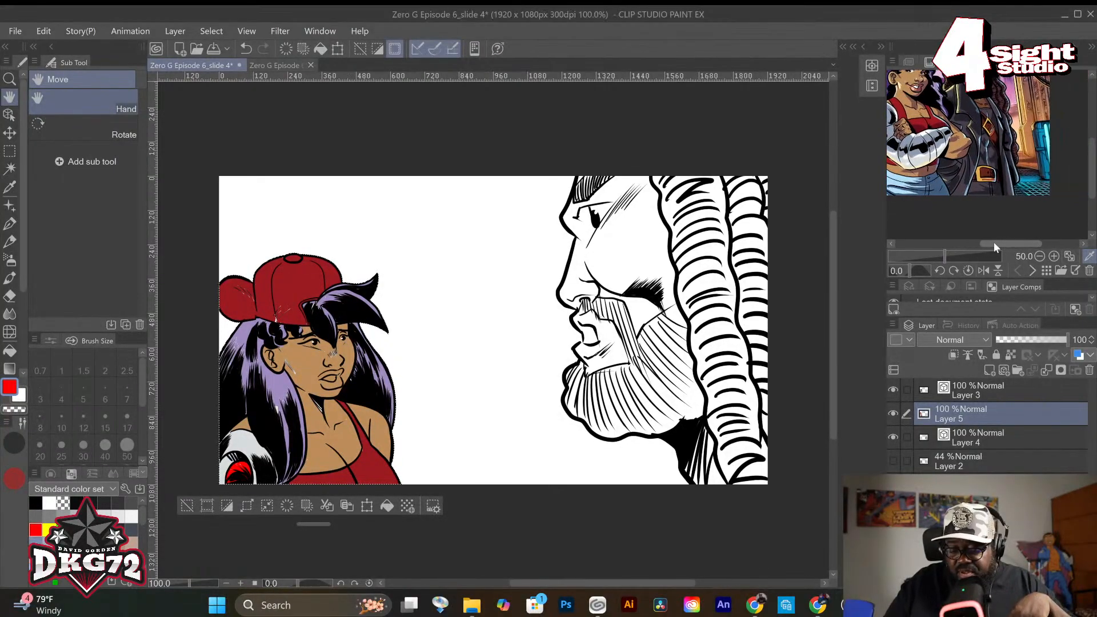
left_click_drag(1092, 171, 1092, 107)
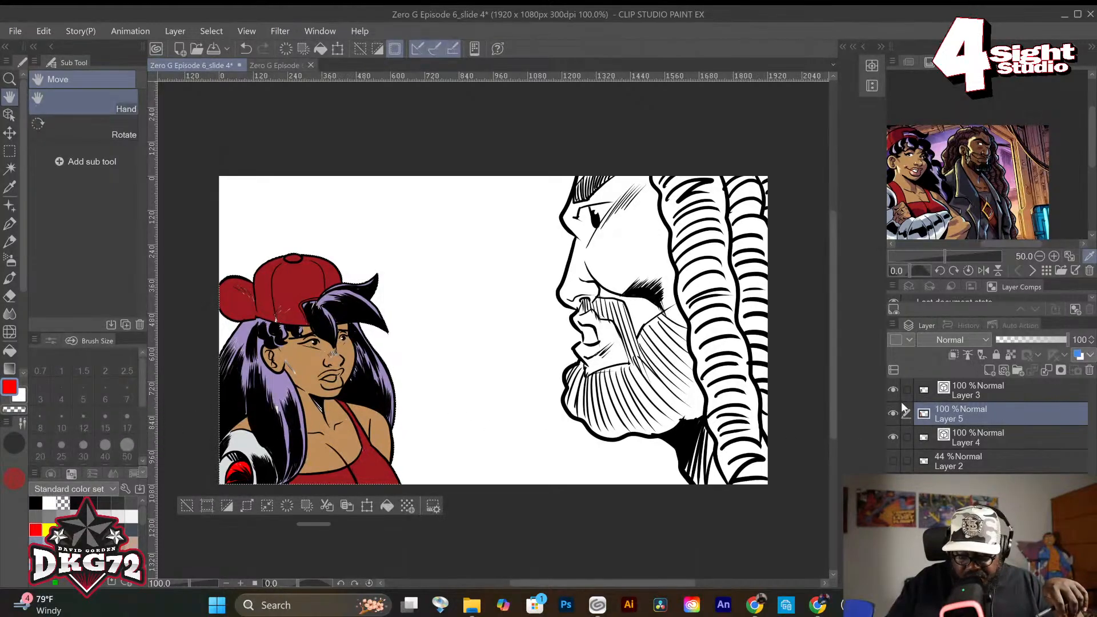
left_click(893, 390)
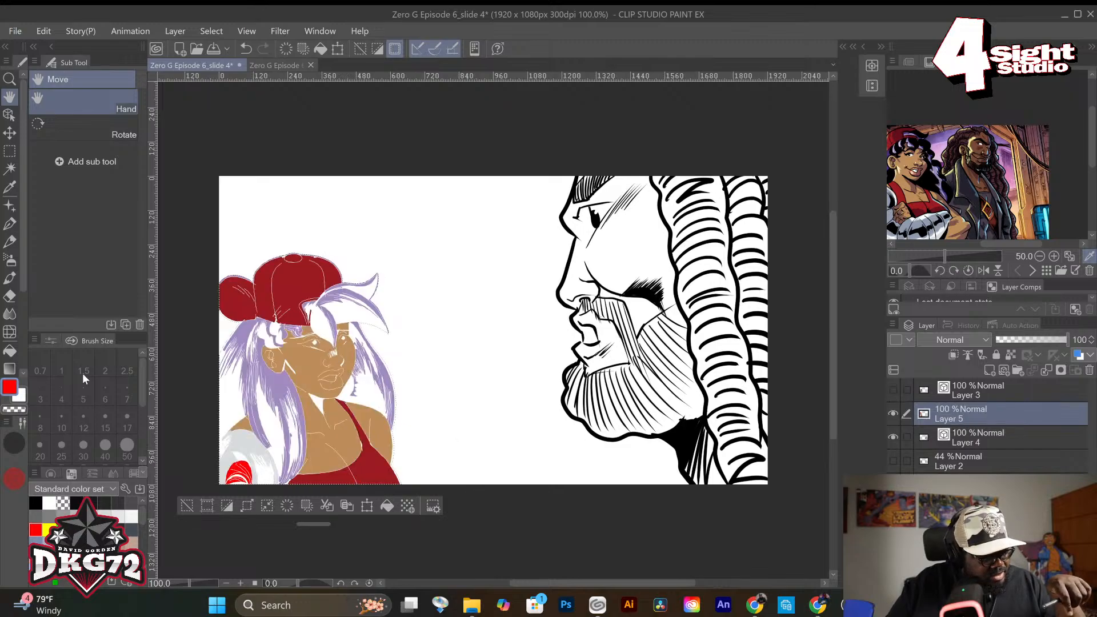
scroll(21, 324, "down", 3)
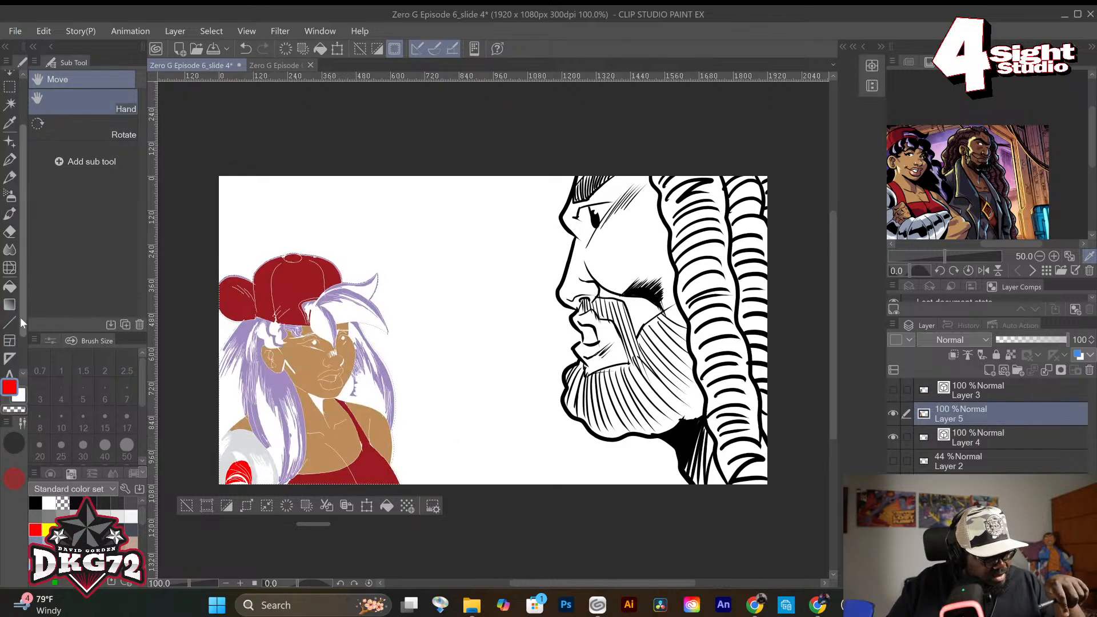
scroll(21, 324, "down", 2)
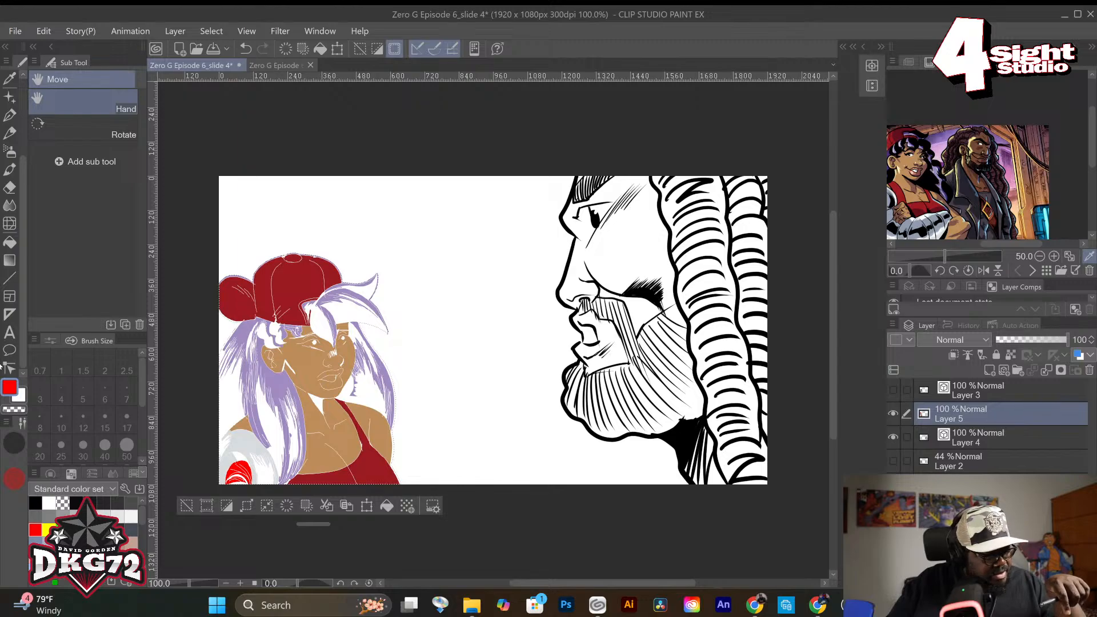
left_click(9, 369)
left_click(82, 421)
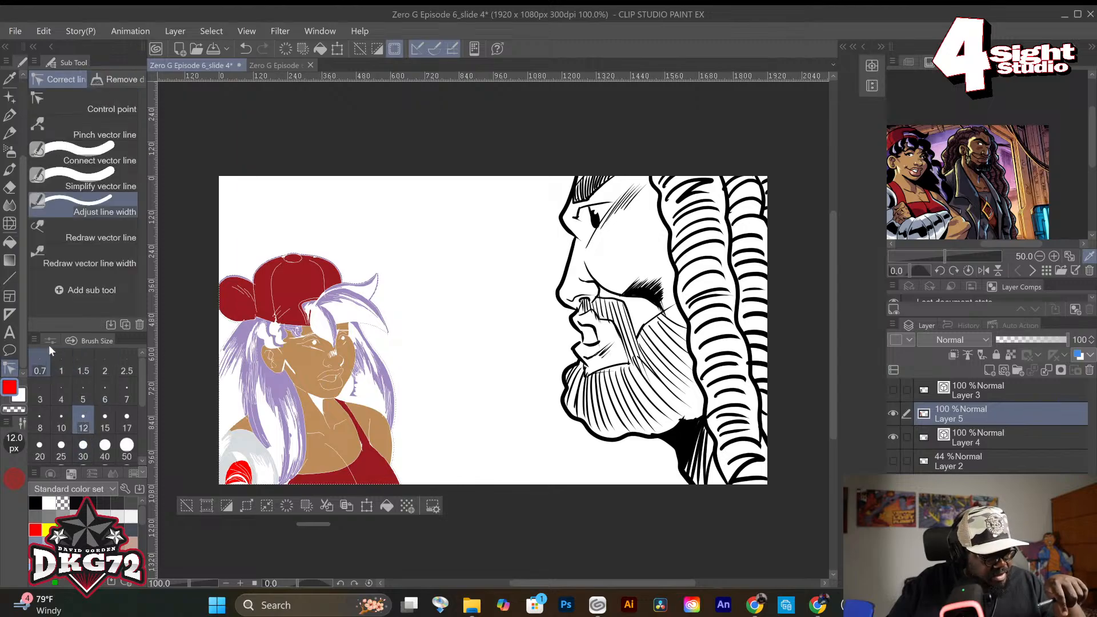
left_click(51, 341)
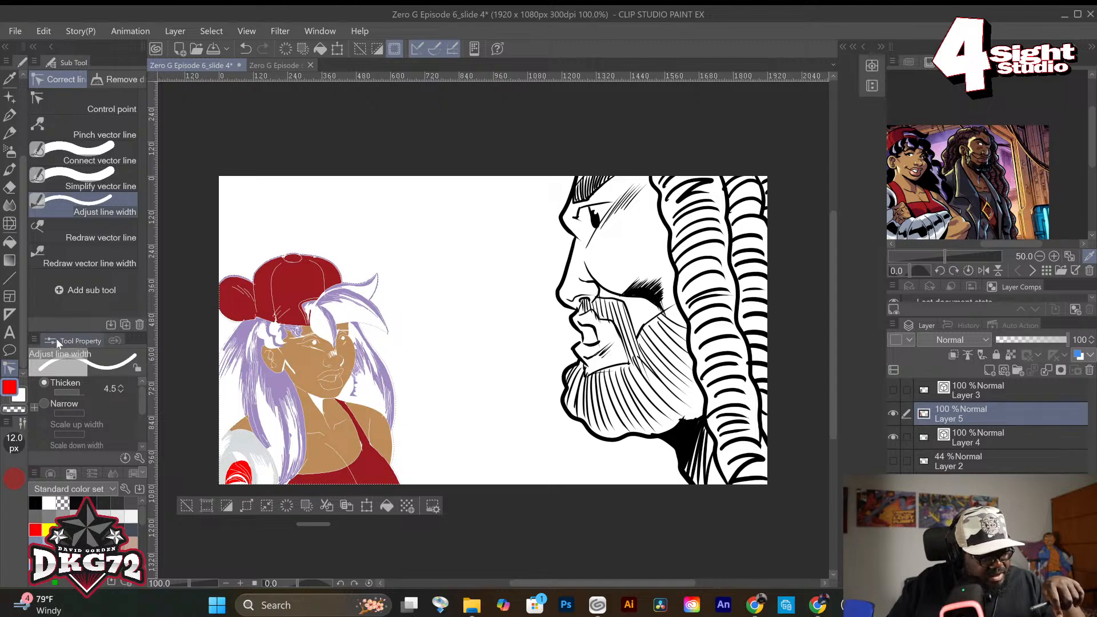
left_click(109, 339)
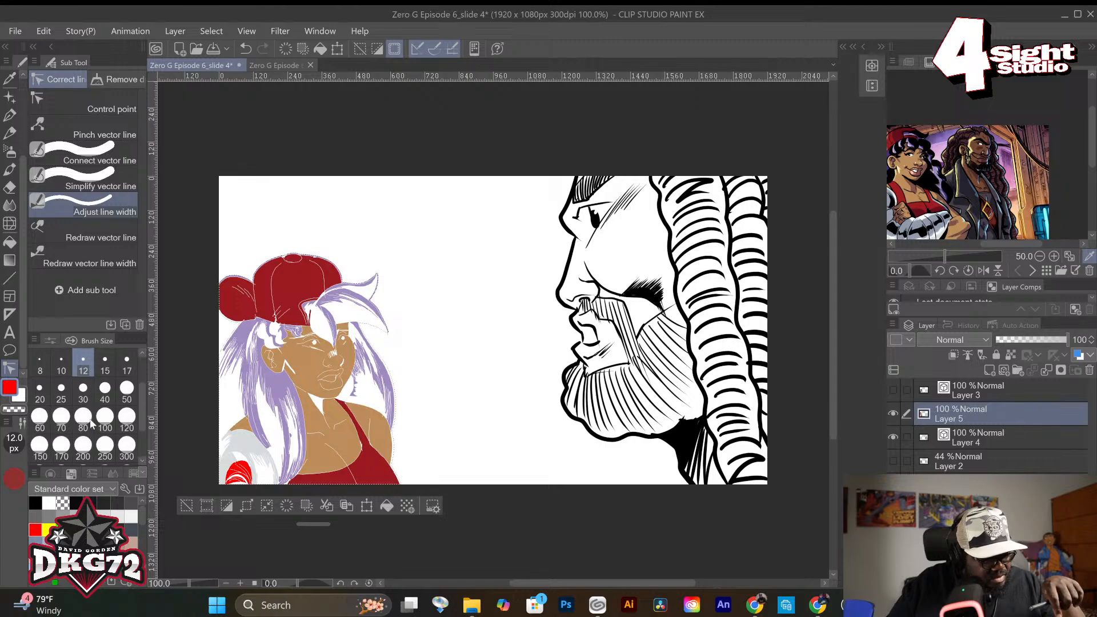
scroll(83, 423, "down", 1)
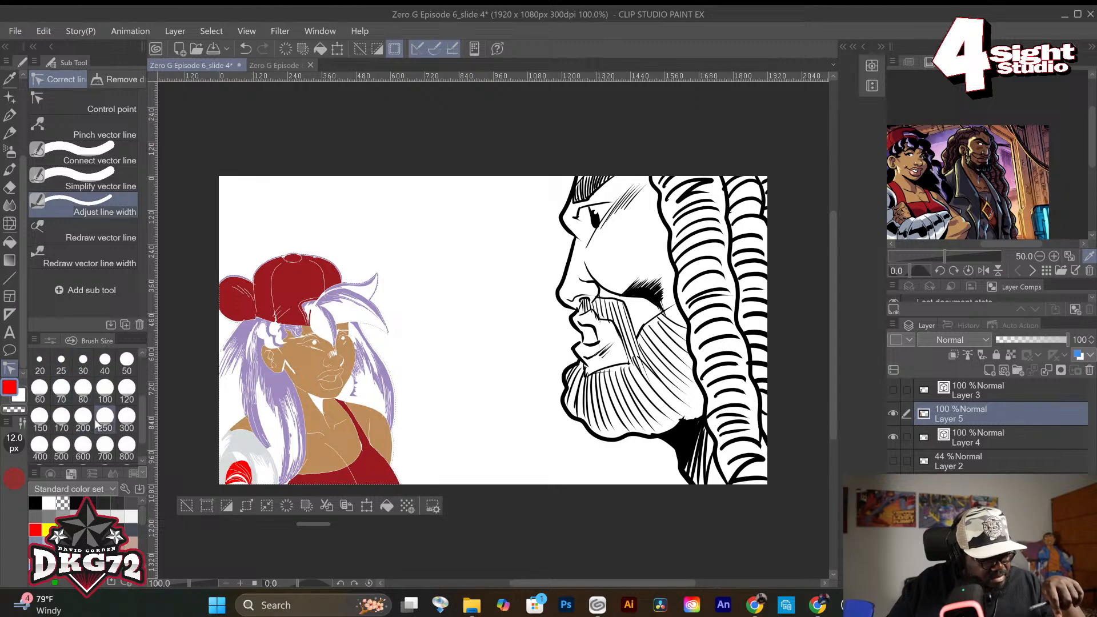
left_click(83, 428)
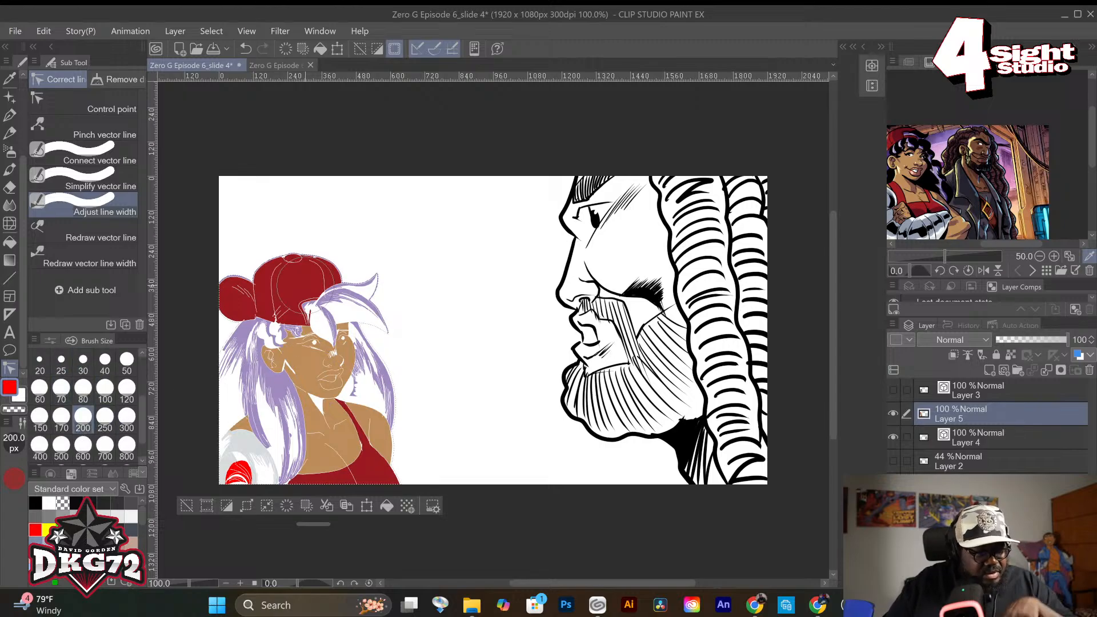
Brush over the cap, face, bangs, hair and chest on Layer 5 to thicken the flats and close the white line gaps.
mouse_move(303, 274)
left_mouse_down()
mouse_move(246, 297)
mouse_move(318, 298)
mouse_move(327, 336)
left_mouse_up()
left_click_drag(327, 299, 338, 375)
left_click_drag(300, 317, 288, 317)
left_click_drag(265, 327, 255, 339)
mouse_move(251, 316)
left_mouse_down()
mouse_move(251, 331)
mouse_move(229, 321)
left_mouse_up()
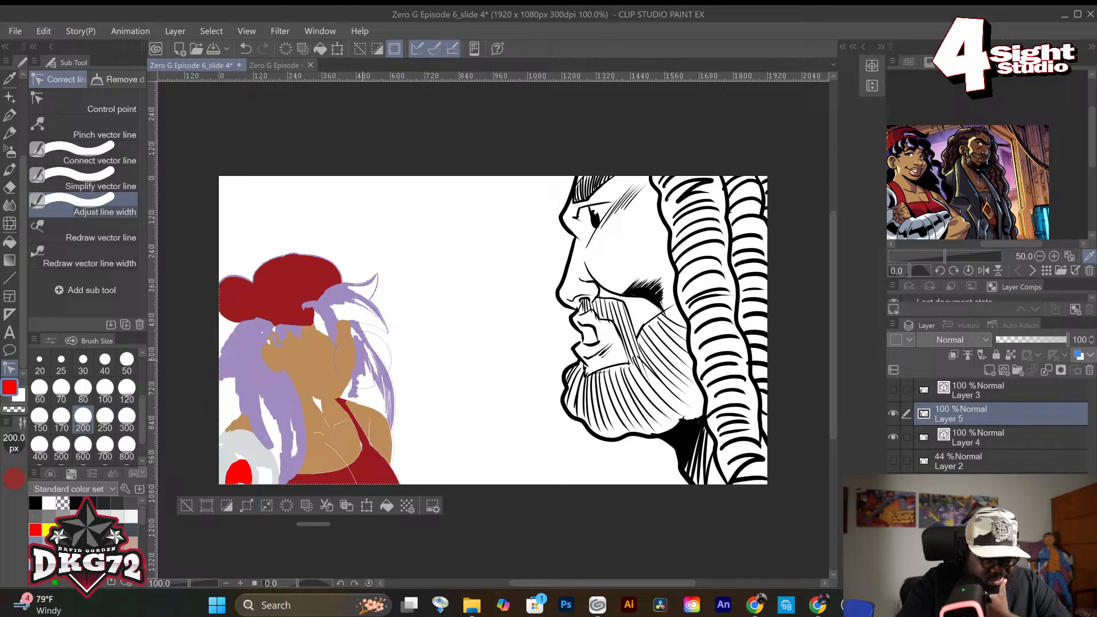
mouse_move(326, 316)
left_mouse_down()
mouse_move(314, 330)
mouse_move(375, 343)
left_mouse_up()
left_click_drag(387, 398, 371, 429)
mouse_move(316, 385)
left_mouse_down()
mouse_move(306, 408)
mouse_move(354, 458)
left_mouse_up()
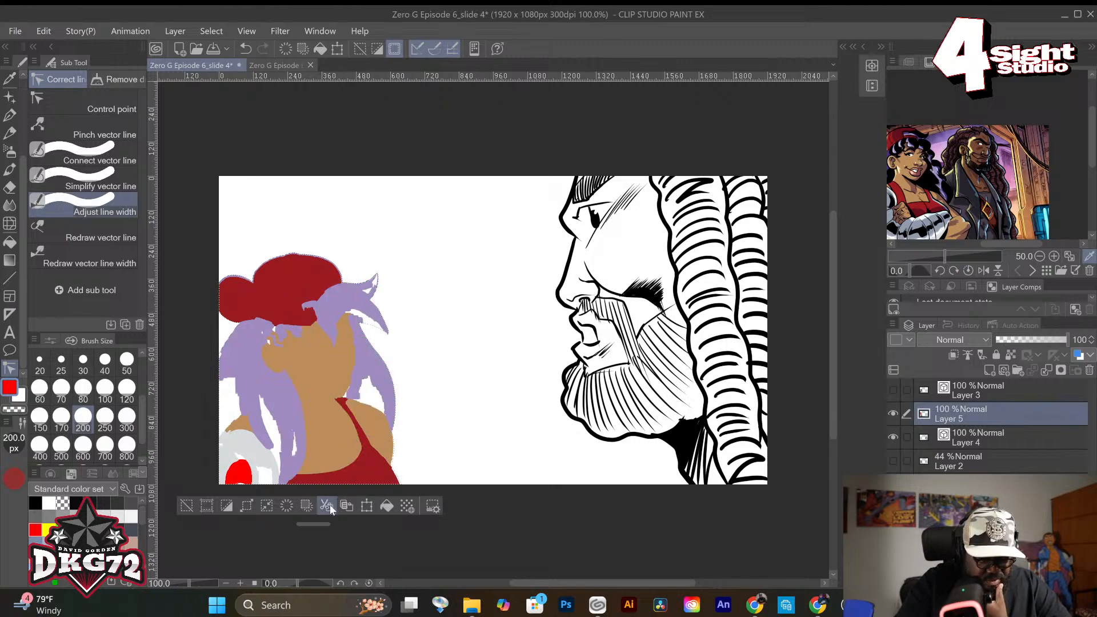
Close the remaining white gaps in the long hair and metal arm by thickening the flats, and show Layer 3 again.
mouse_move(258, 407)
left_mouse_down()
mouse_move(264, 498)
mouse_move(231, 475)
left_mouse_up()
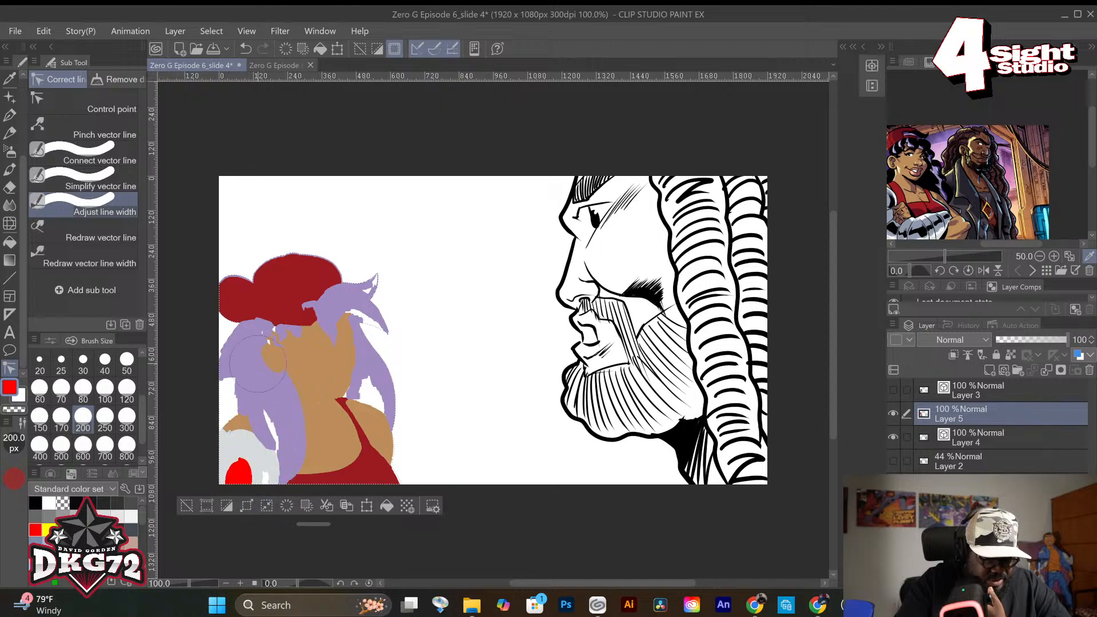
mouse_move(250, 397)
left_mouse_down()
mouse_move(236, 336)
mouse_move(245, 348)
left_mouse_up()
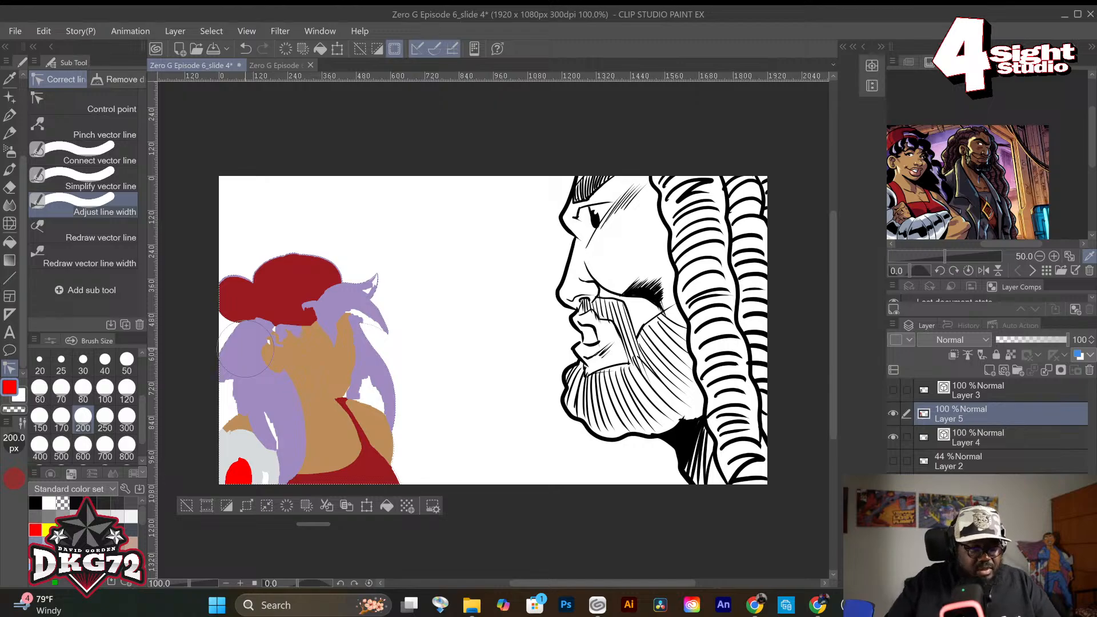
left_click_drag(342, 377, 347, 404)
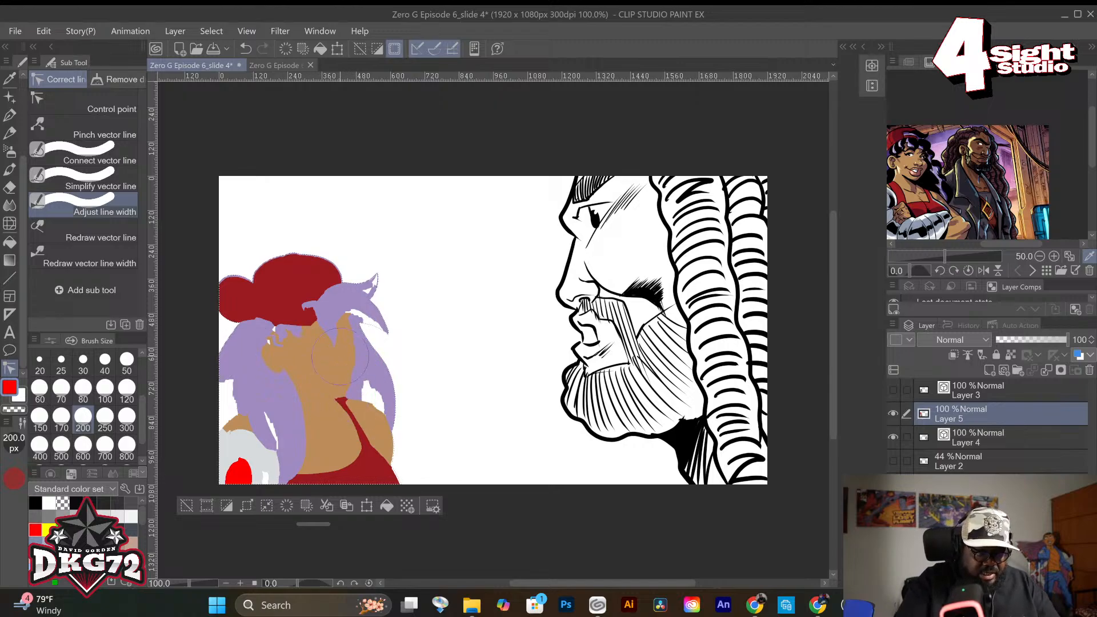
mouse_move(259, 380)
left_mouse_down()
mouse_move(243, 434)
mouse_move(271, 495)
left_mouse_up()
left_click(265, 449)
left_click(264, 485)
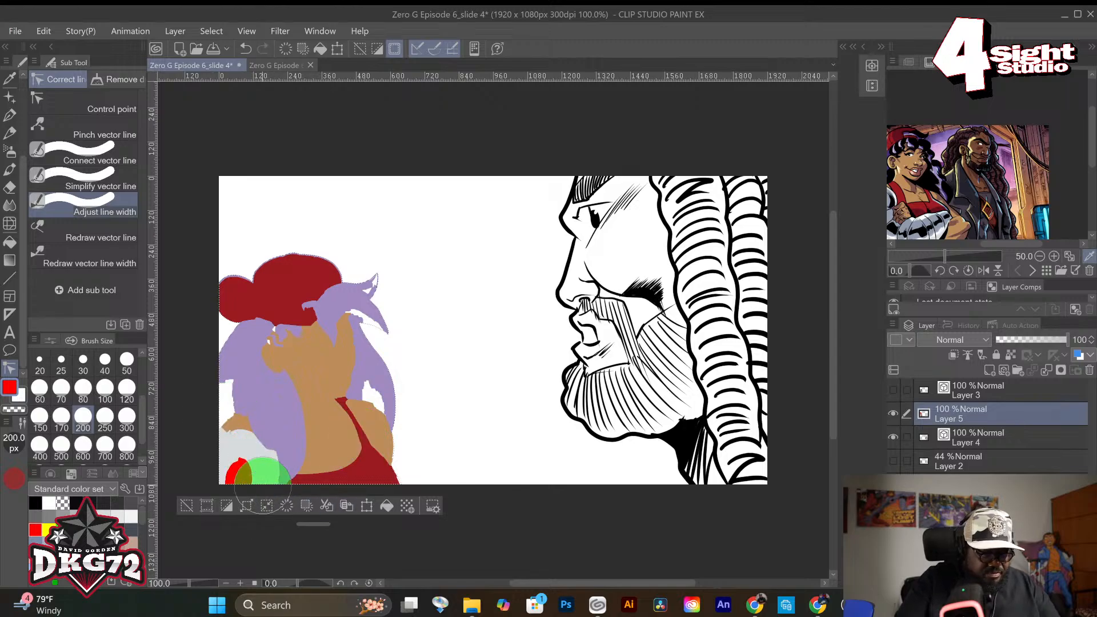
left_click(218, 371)
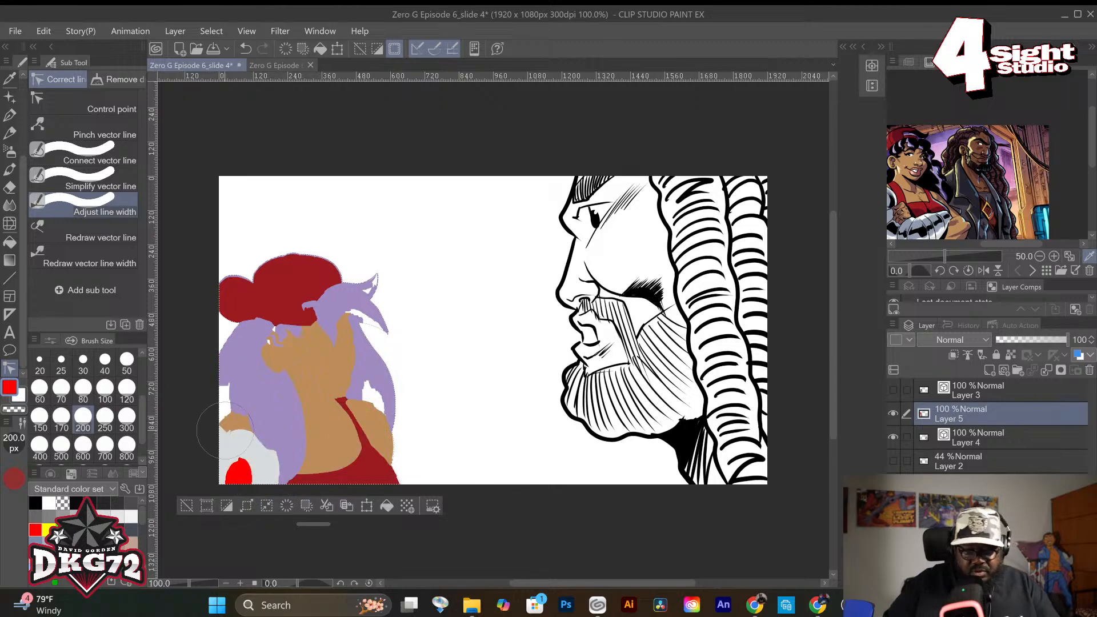
left_click(893, 390)
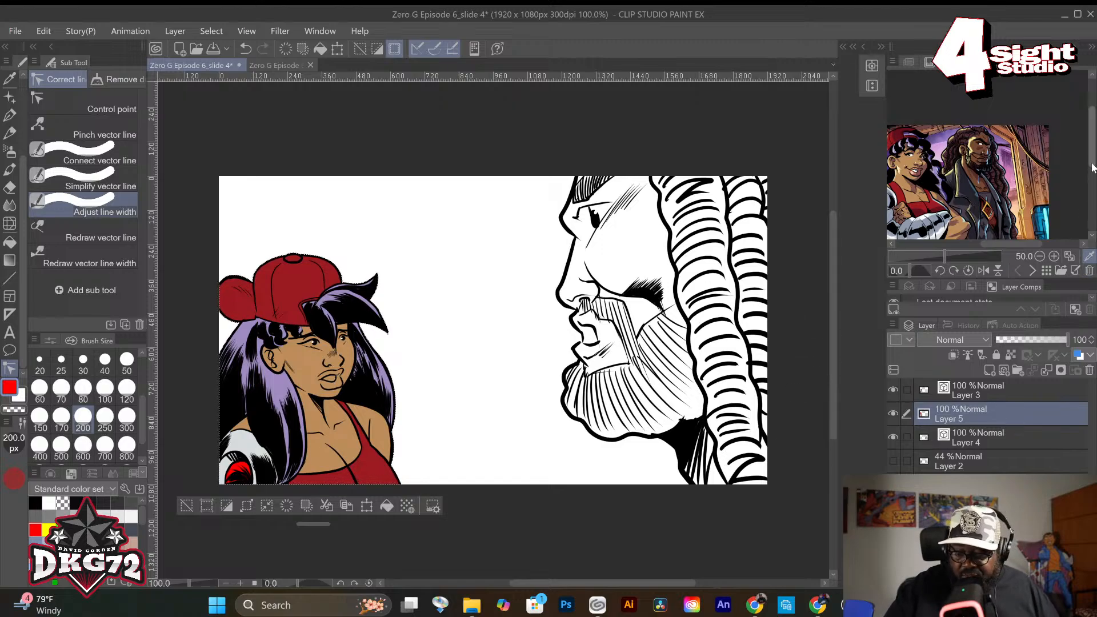
Sample the pink lip colour from the girl's face in the reference image.
left_click_drag(1092, 163, 1090, 193)
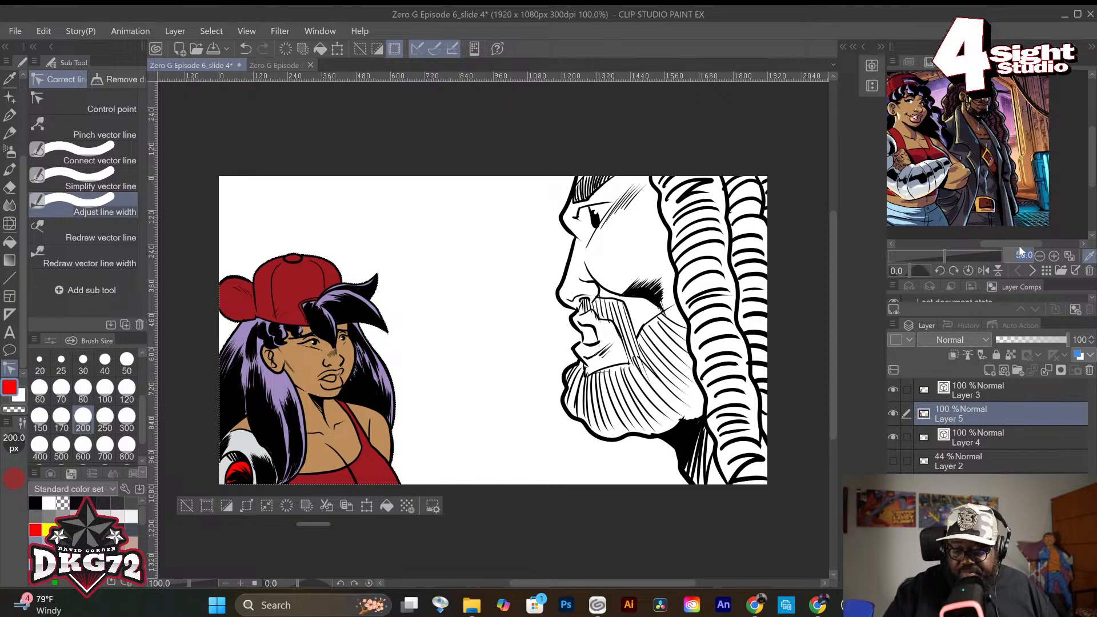
left_click(1007, 245)
left_click_drag(1008, 244, 990, 244)
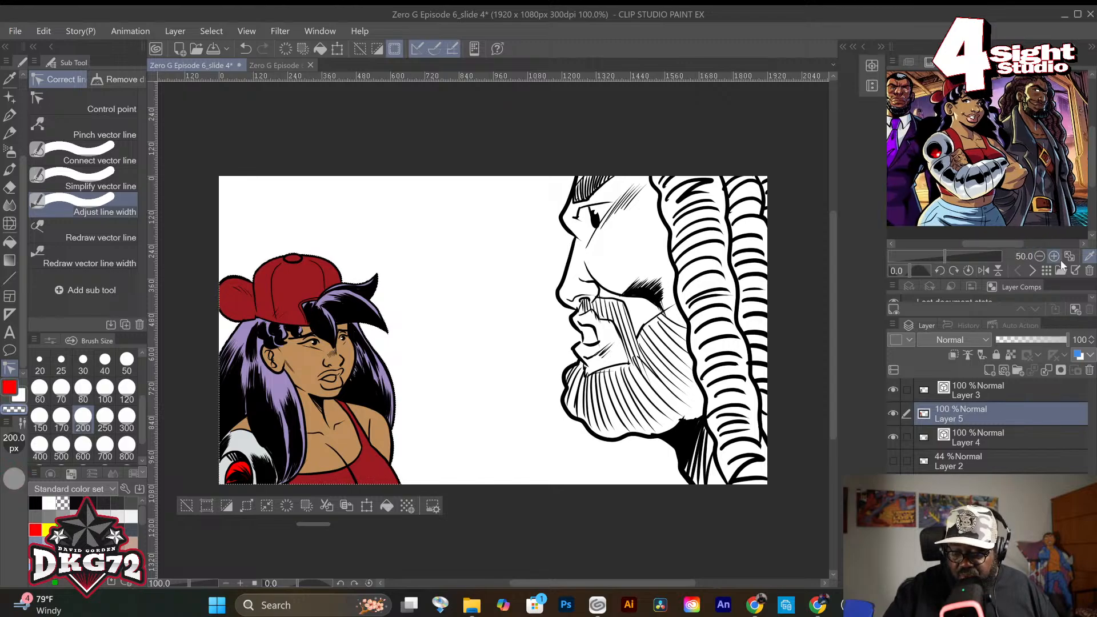
left_click(1054, 256)
left_click(1054, 255)
left_click(1054, 255)
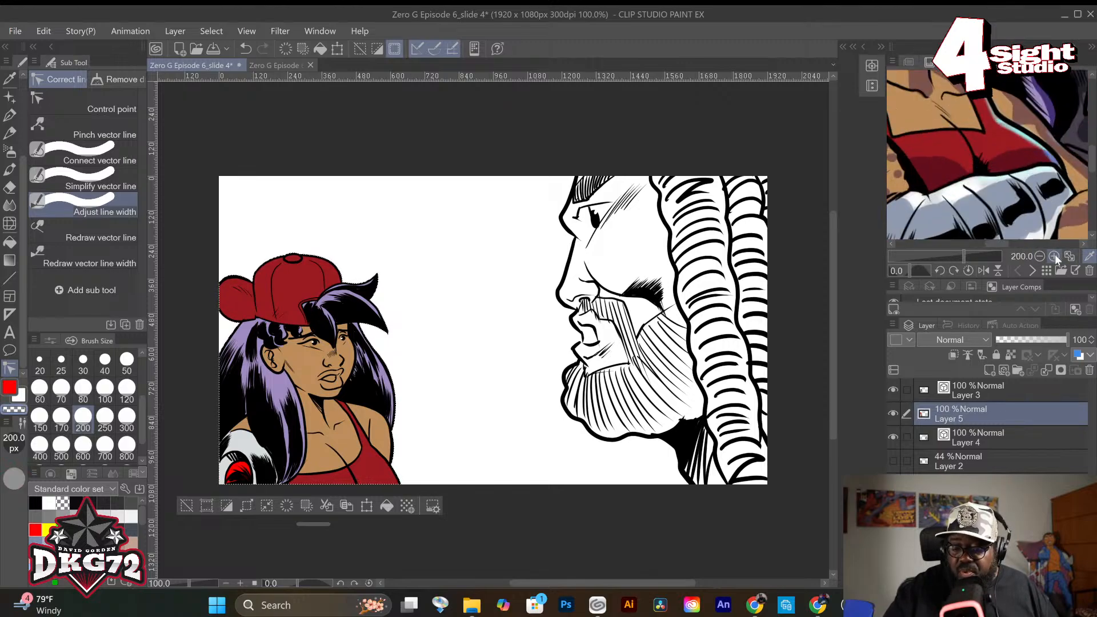
left_click_drag(1095, 191, 1092, 142)
left_click(926, 165)
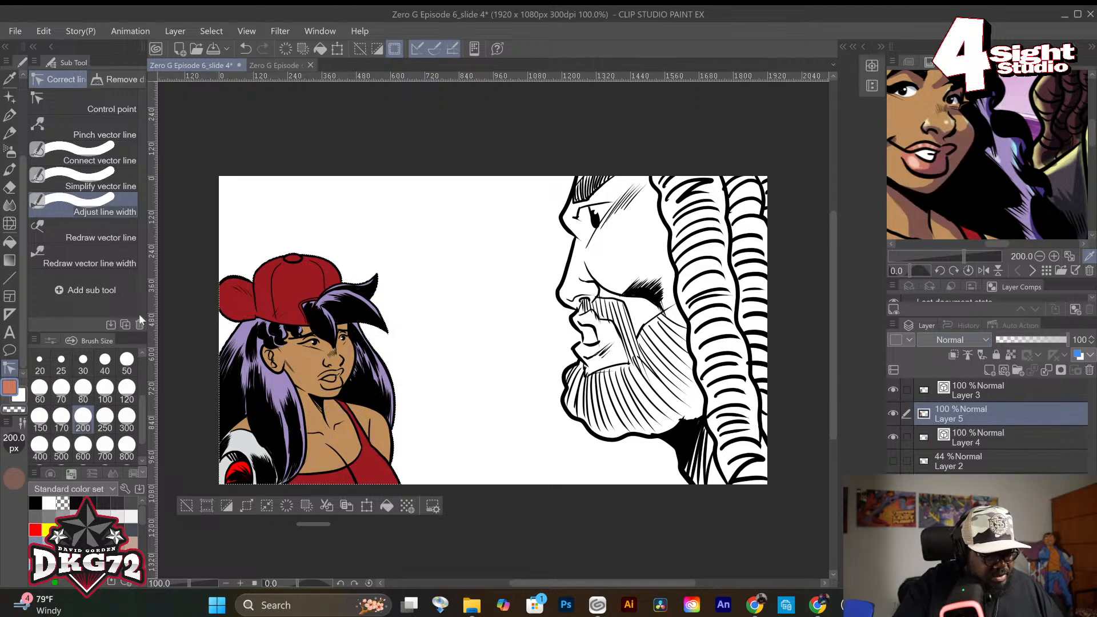
Paint the girl's lips in the sampled pink with the Artemus HB pencil at 15 px, touching up their edges with her skin tone.
left_click(9, 116)
scroll(360, 441, "down", 2)
scroll(360, 443, "up", 4)
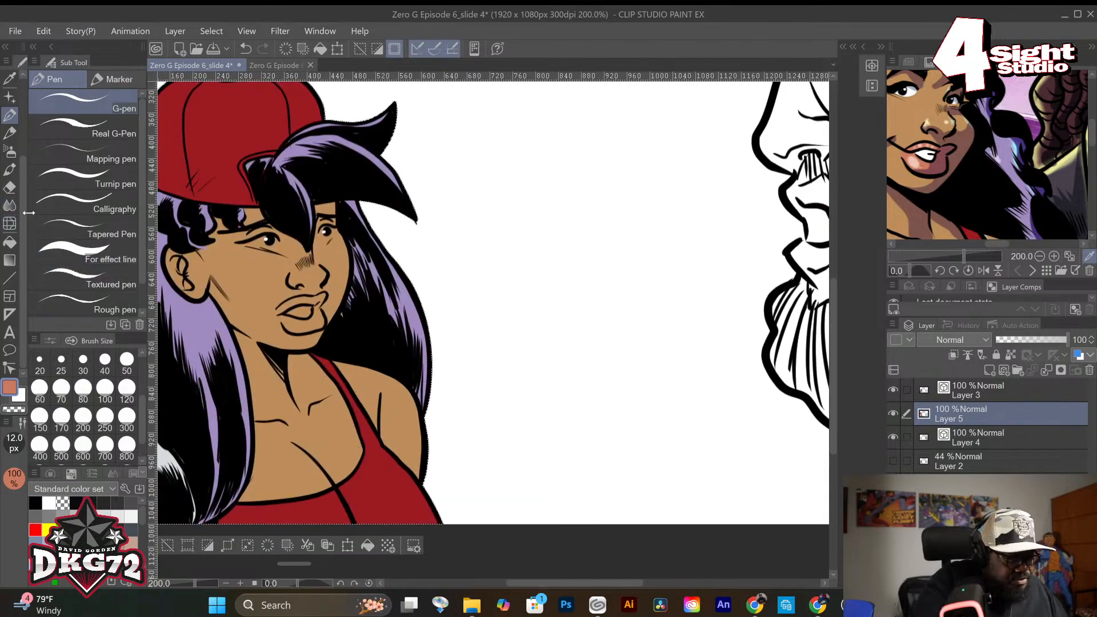
left_click(12, 133)
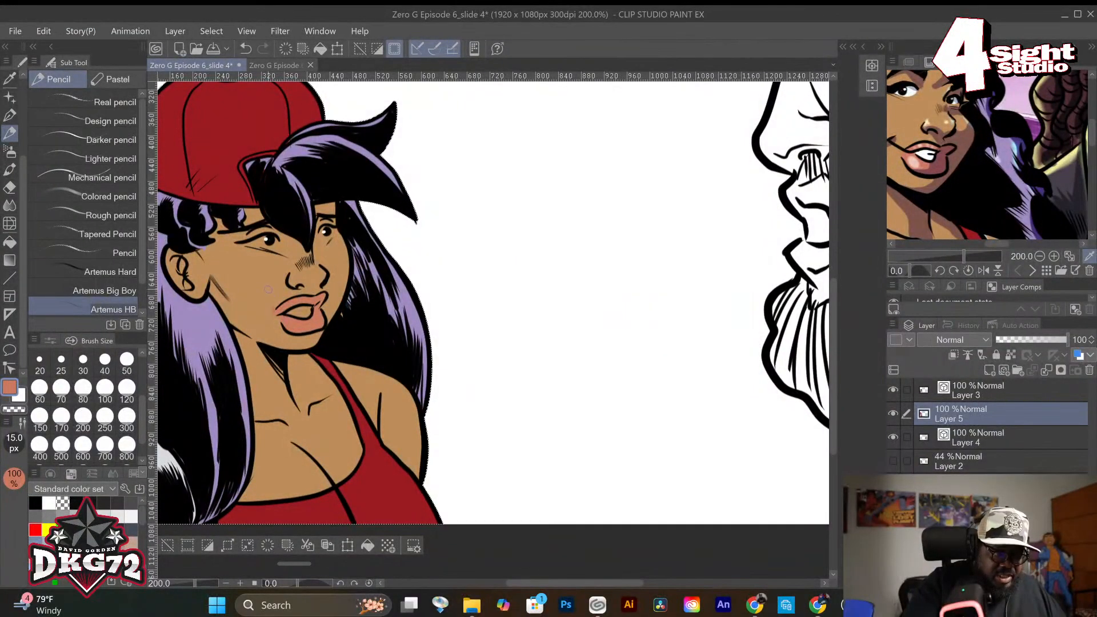
right_click(276, 299)
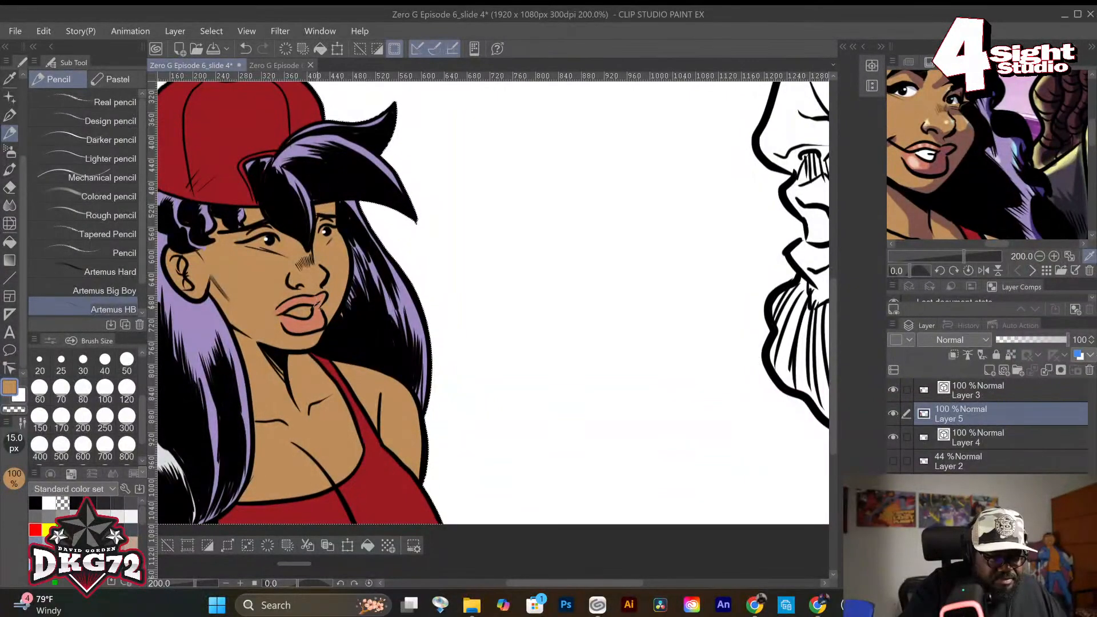
right_click(318, 307)
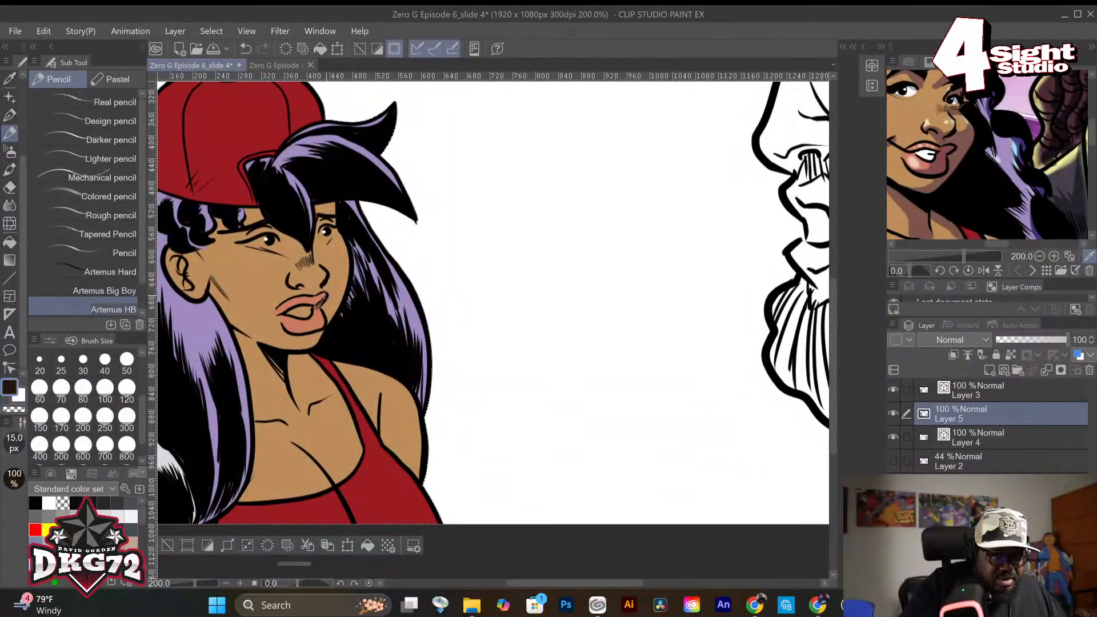
key("ctrl+z")
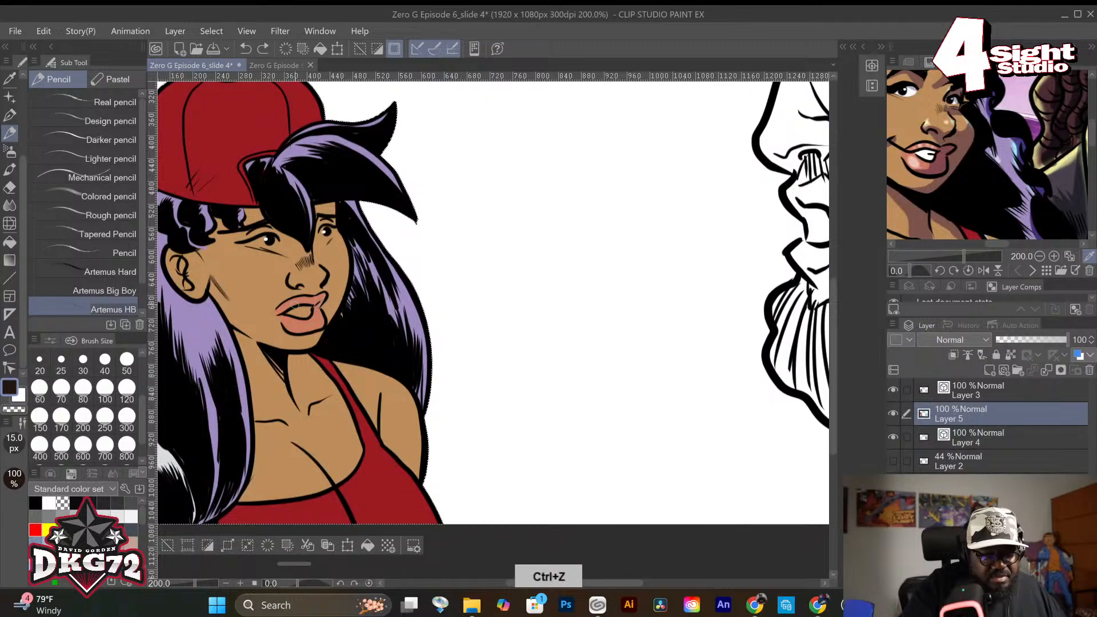
right_click(321, 314)
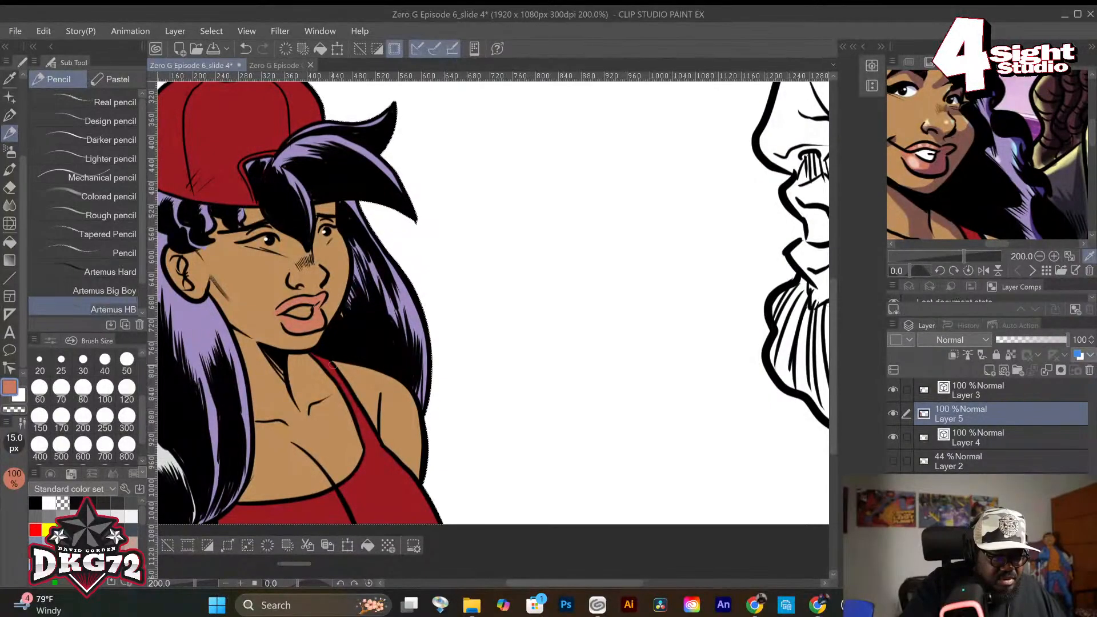
left_click(132, 516)
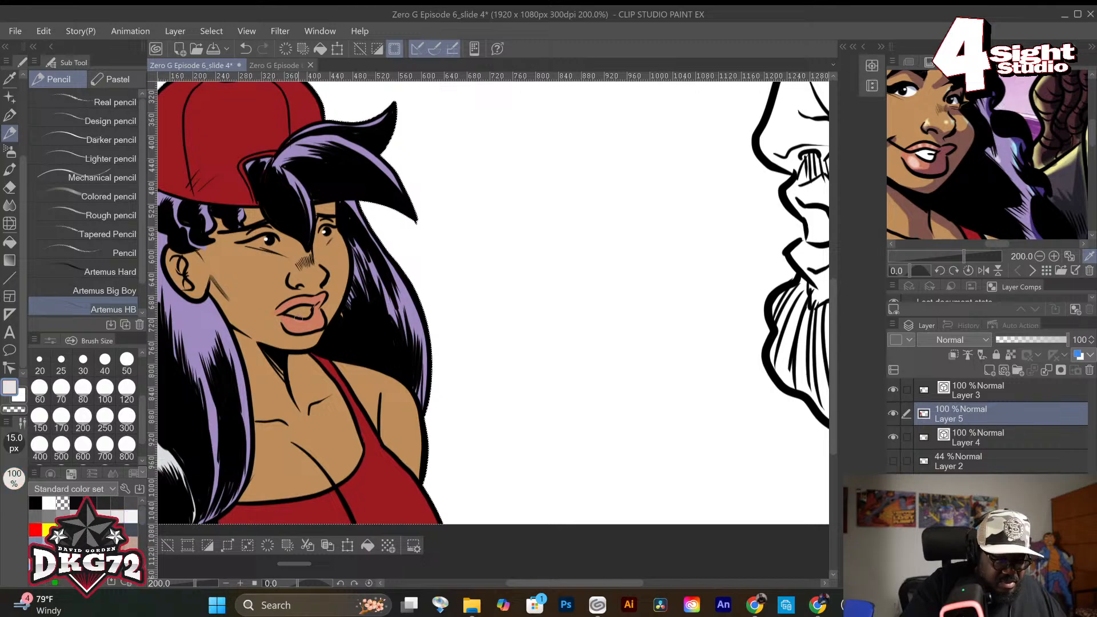
left_click_drag(290, 314, 307, 313)
key("ctrl+z")
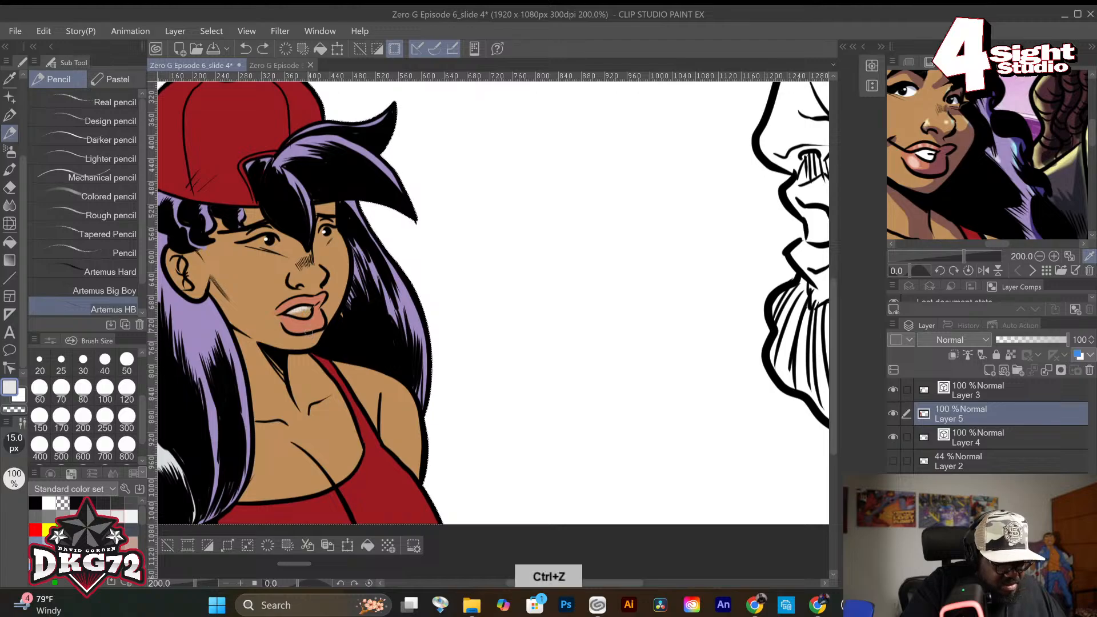
key("ctrl+z")
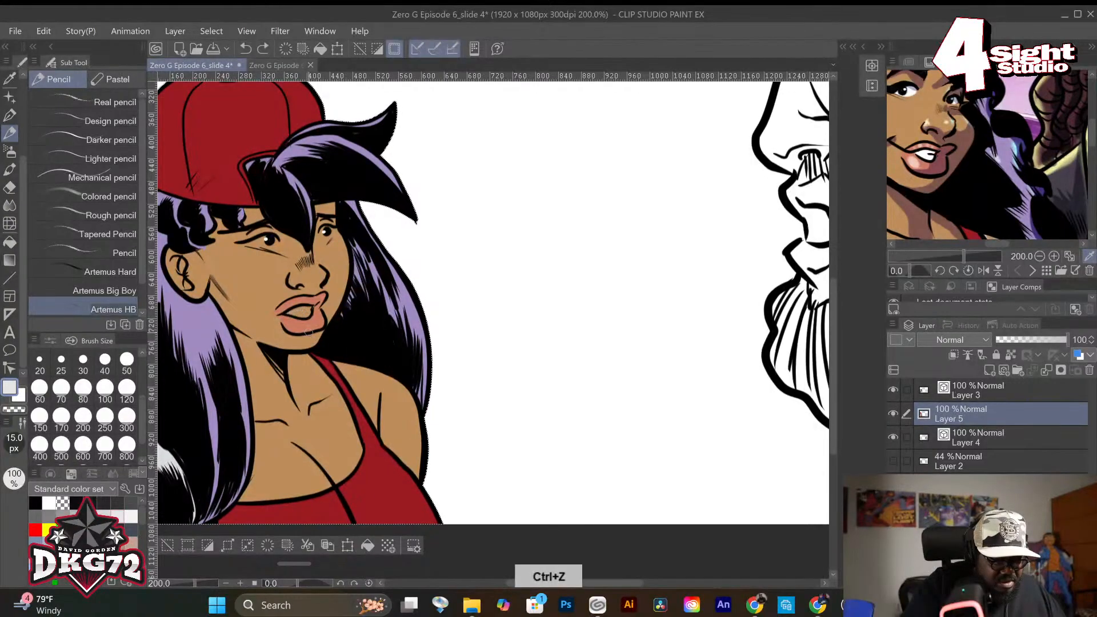
Pick the light pink FF99ED from the standard color set and darken it to a muted mauve pink.
scroll(141, 535, "down", 5)
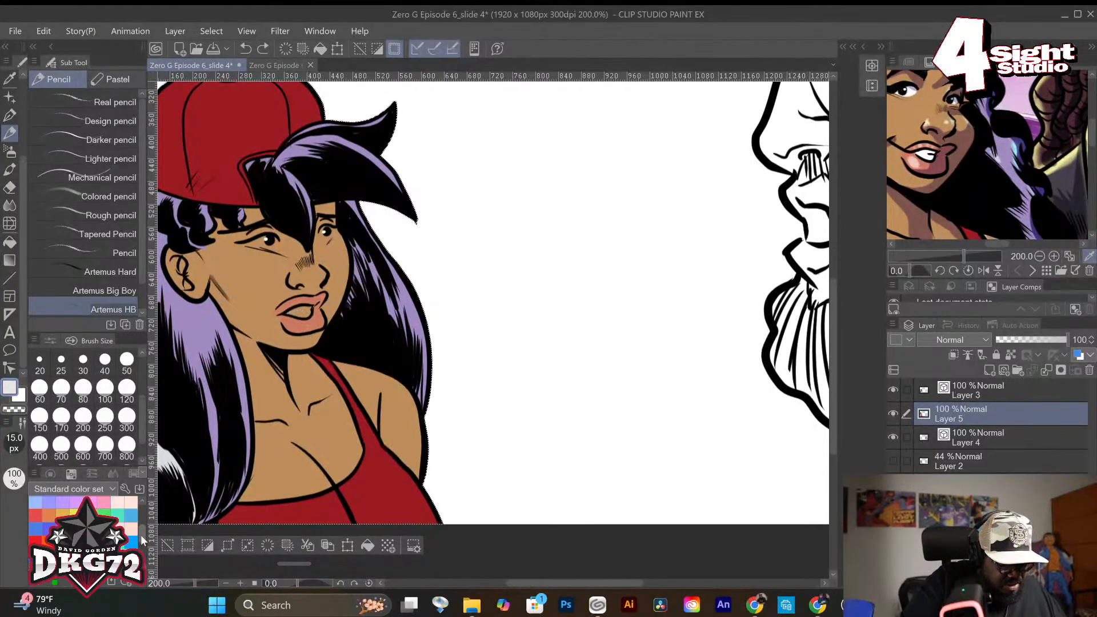
left_click(103, 502)
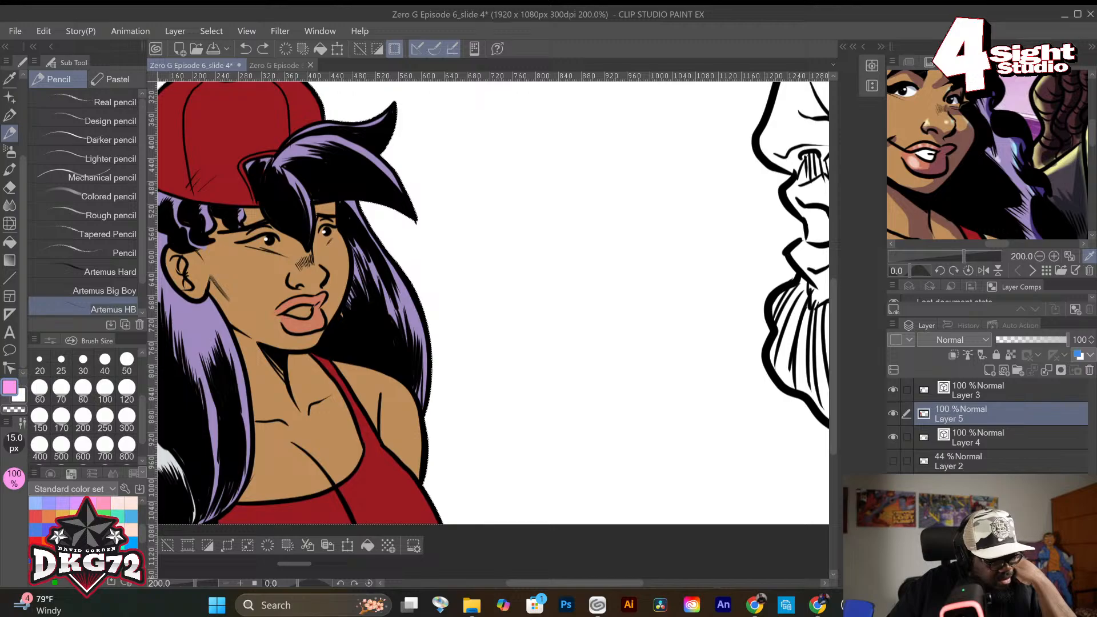
double_click(10, 390)
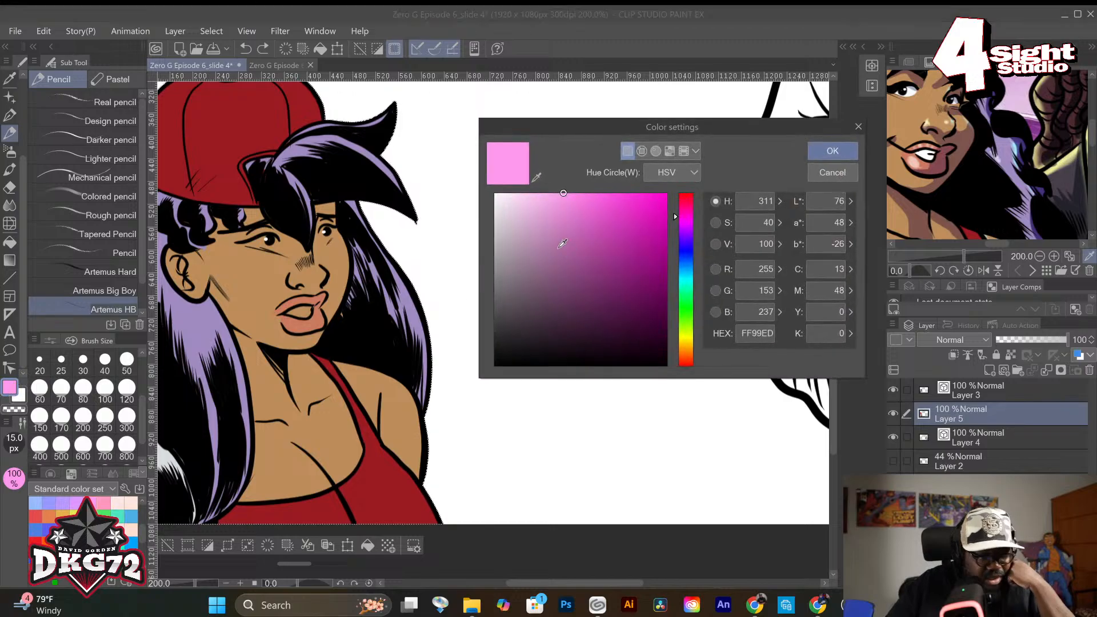
mouse_move(551, 201)
left_mouse_down()
mouse_move(553, 212)
mouse_move(586, 210)
mouse_move(594, 197)
mouse_move(559, 238)
left_mouse_up()
left_click(833, 152)
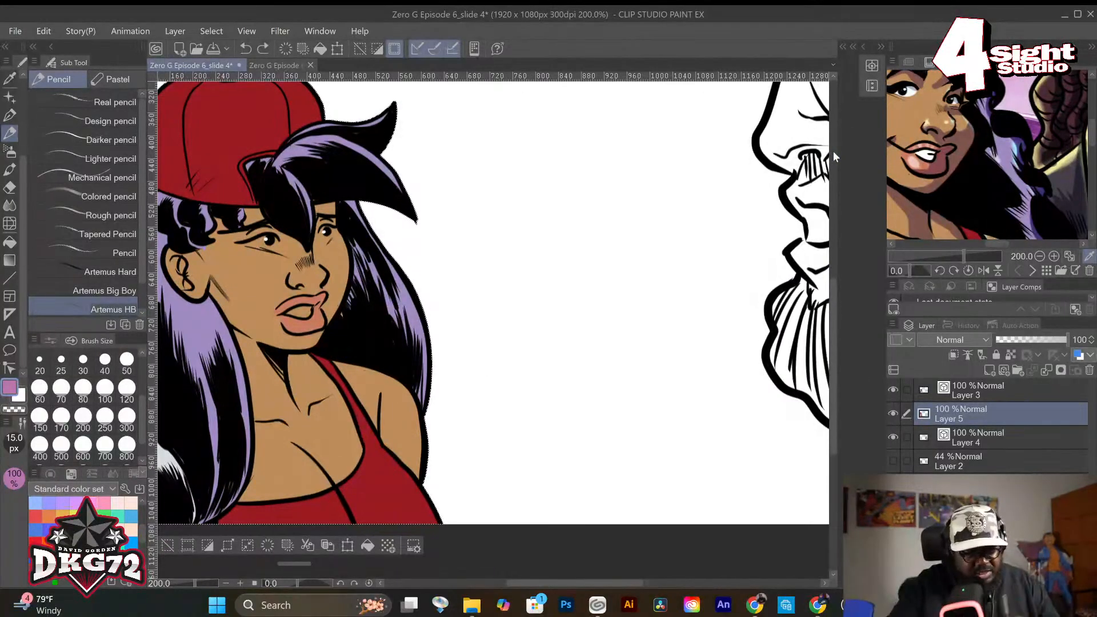
Paint the inside of the girl's mouth in the muted pink with the Artemus HB pencil at 12 px.
scroll(391, 398, "up", 2)
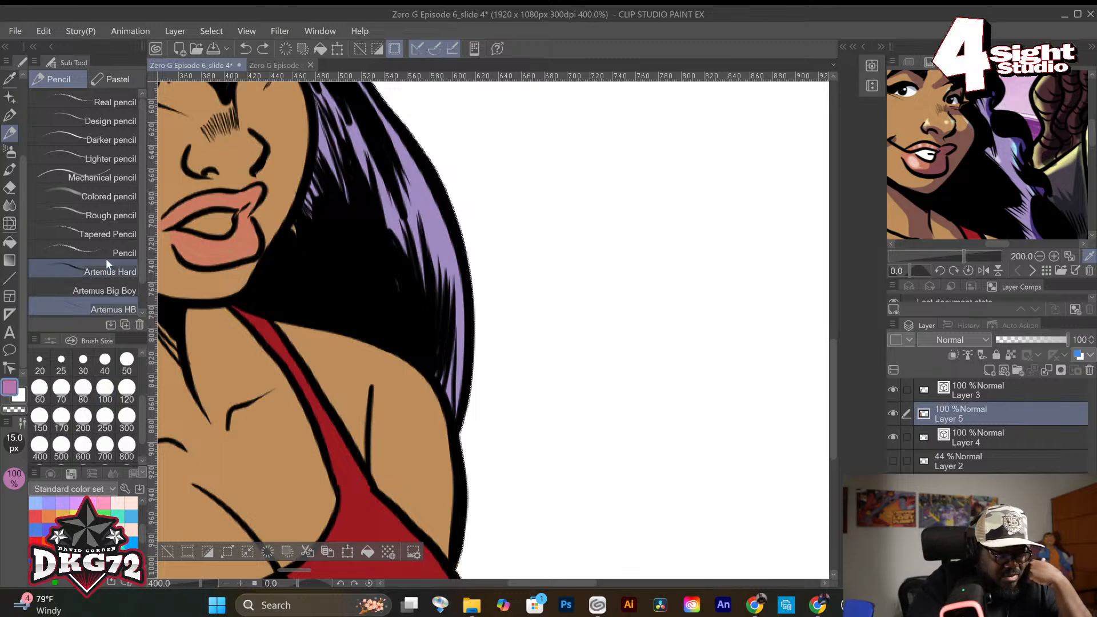
left_click(40, 361)
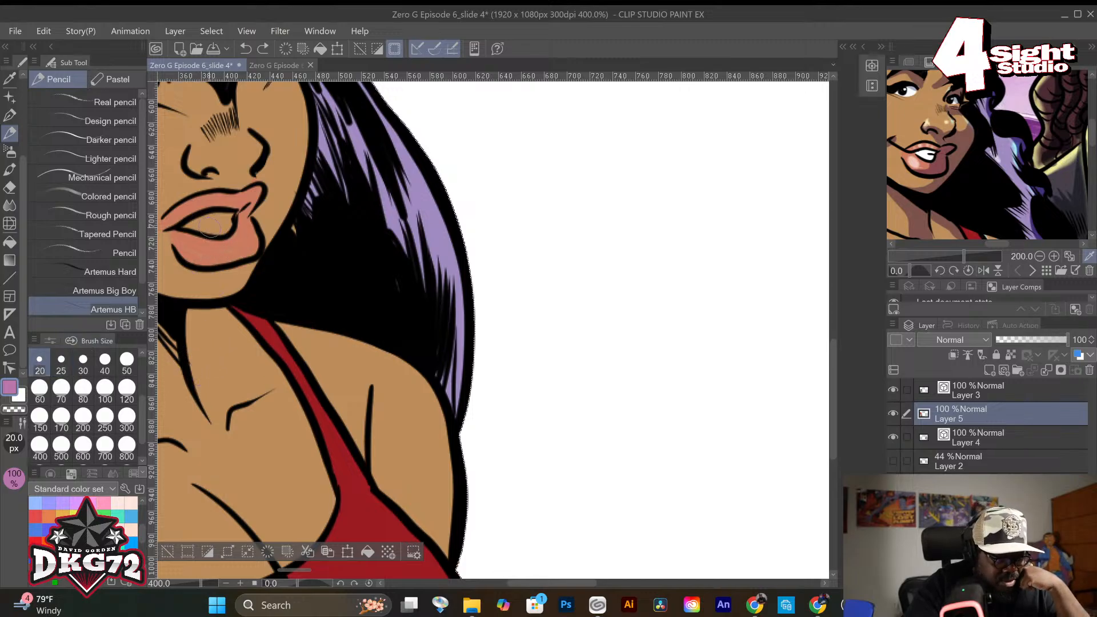
left_click_drag(143, 403, 145, 373)
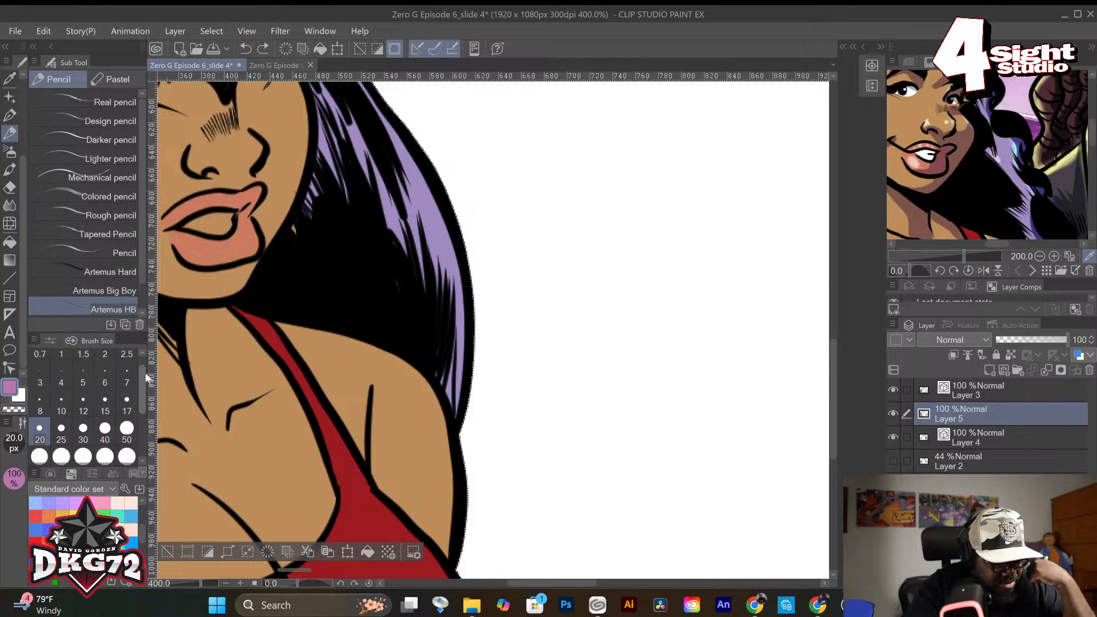
left_click(82, 403)
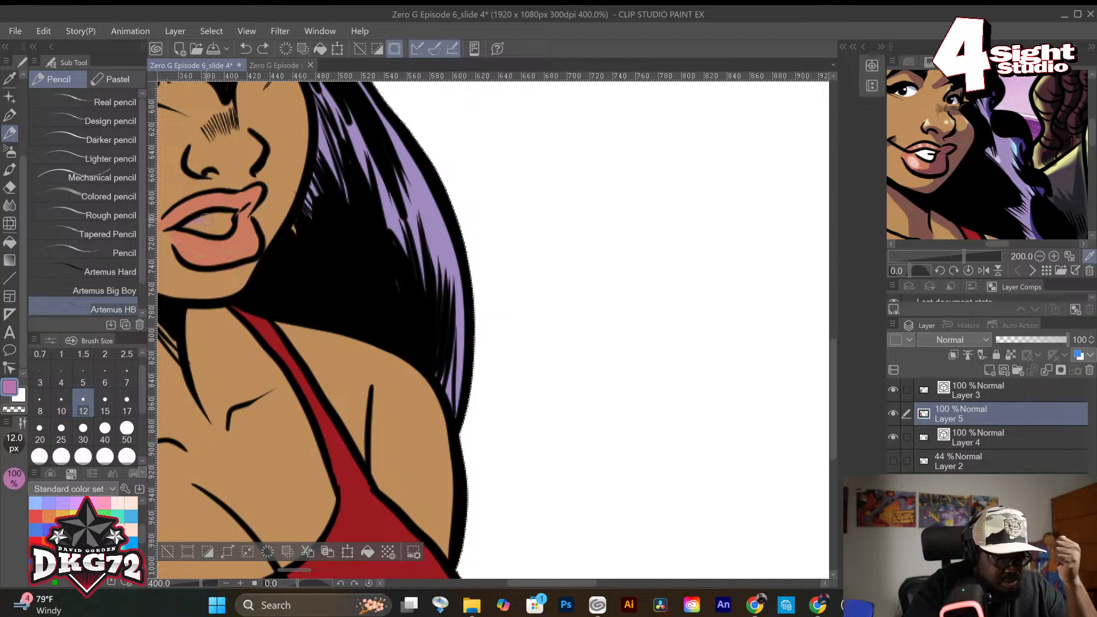
left_click_drag(225, 215, 234, 224)
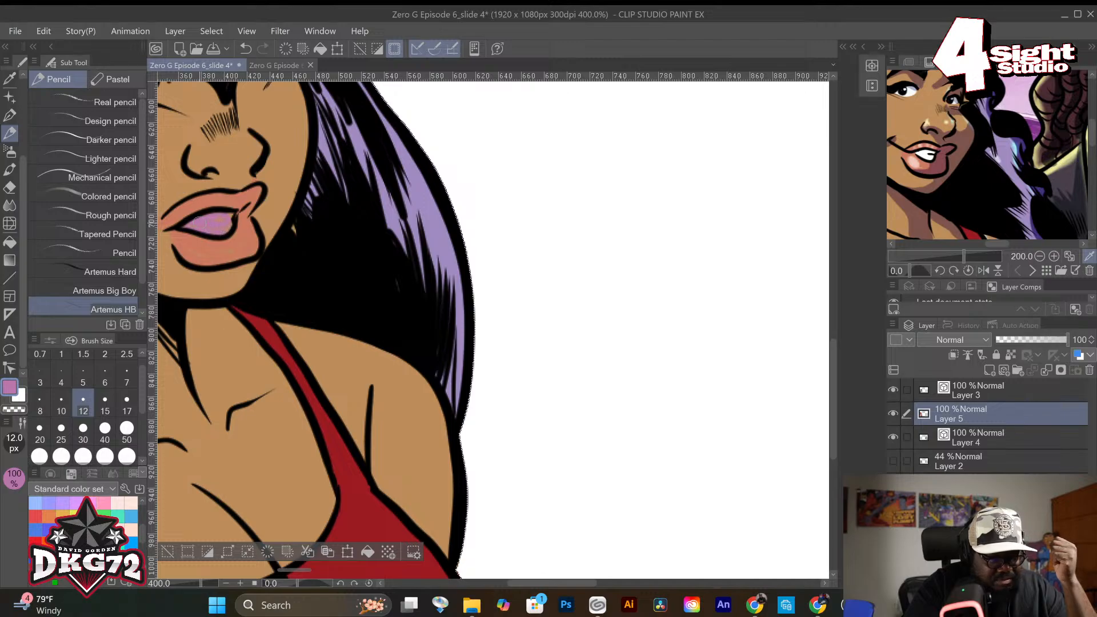
left_click_drag(207, 232, 190, 228)
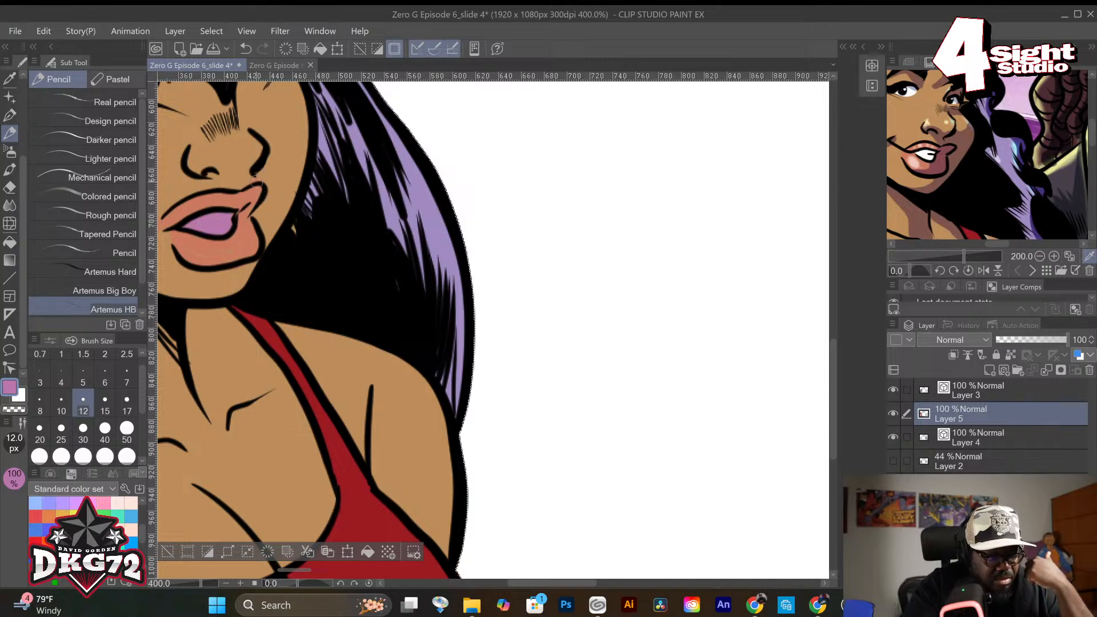
Sample the girl's skin tone from her face and open its colour settings.
right_click(281, 157)
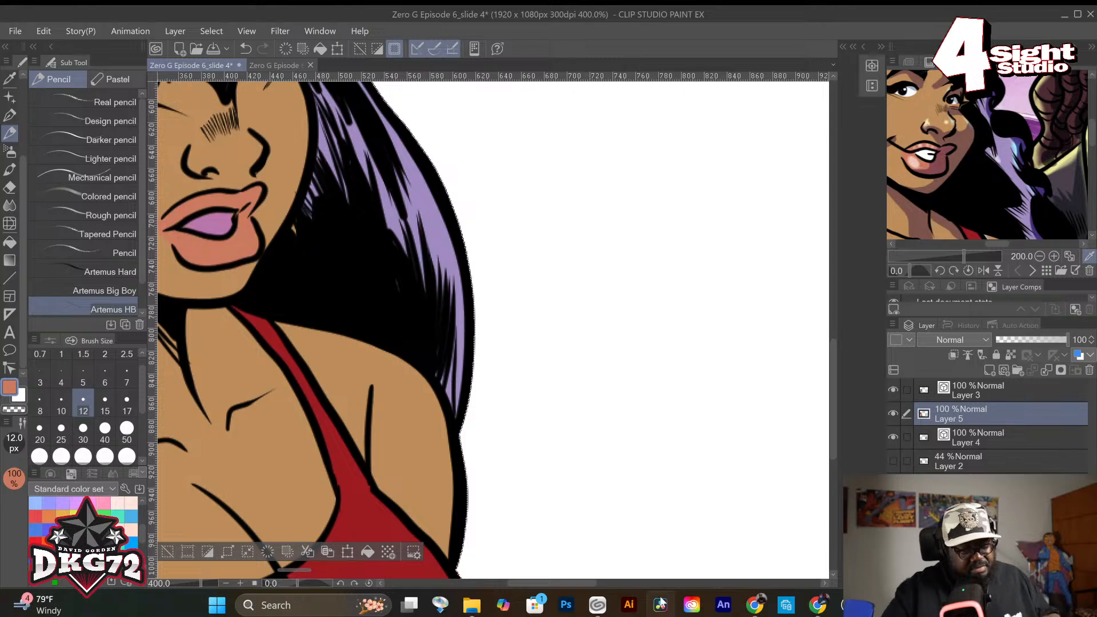
scroll(811, 365, "left", 5)
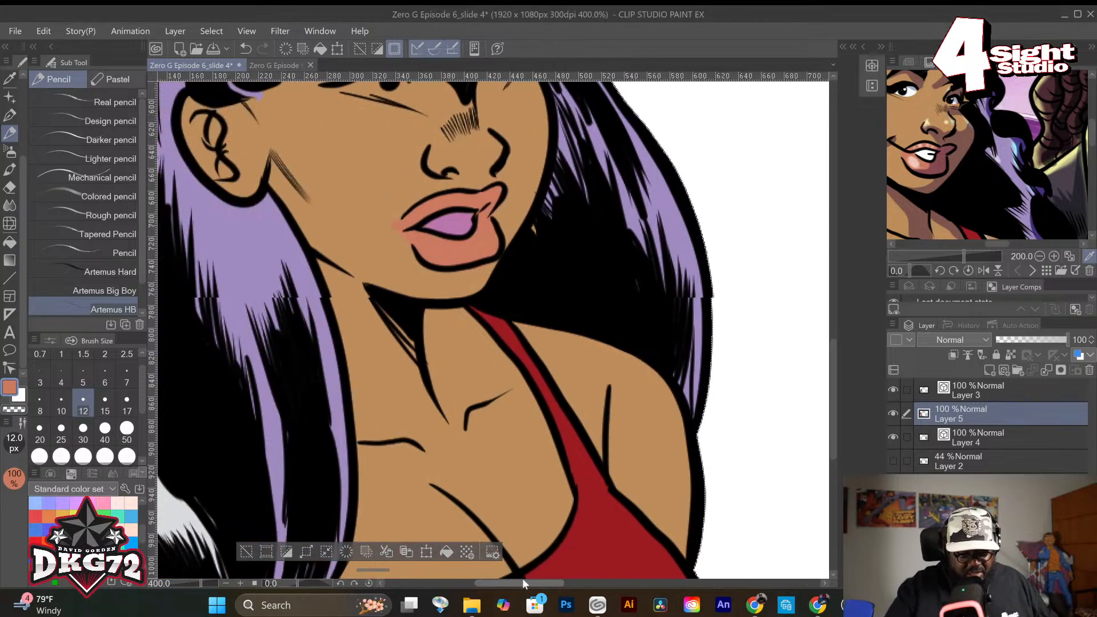
scroll(830, 369, "up", 5)
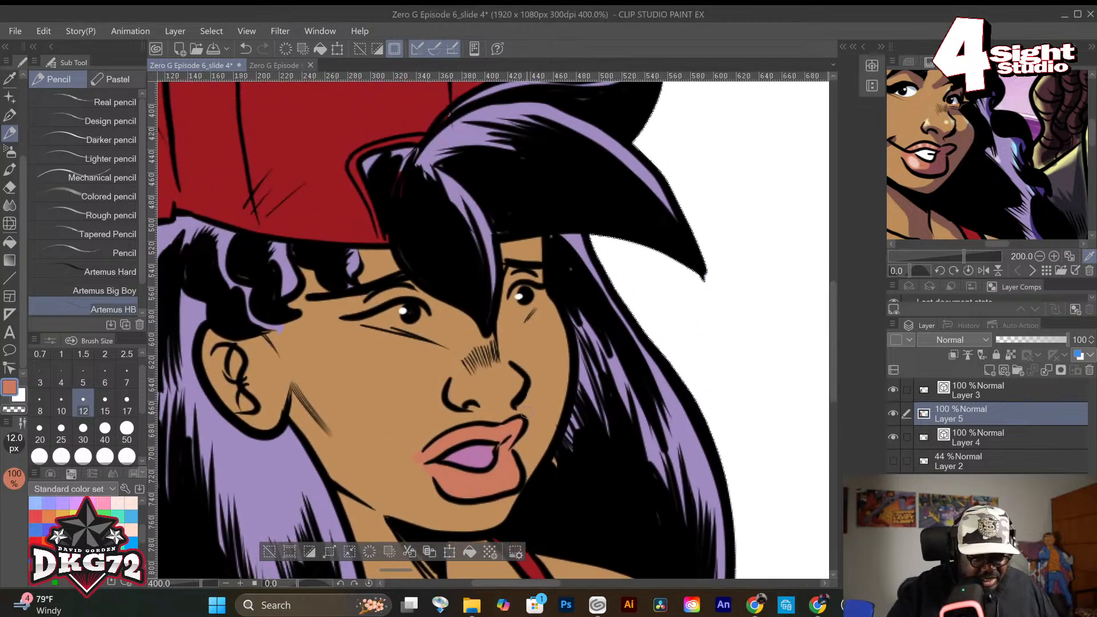
right_click(389, 375)
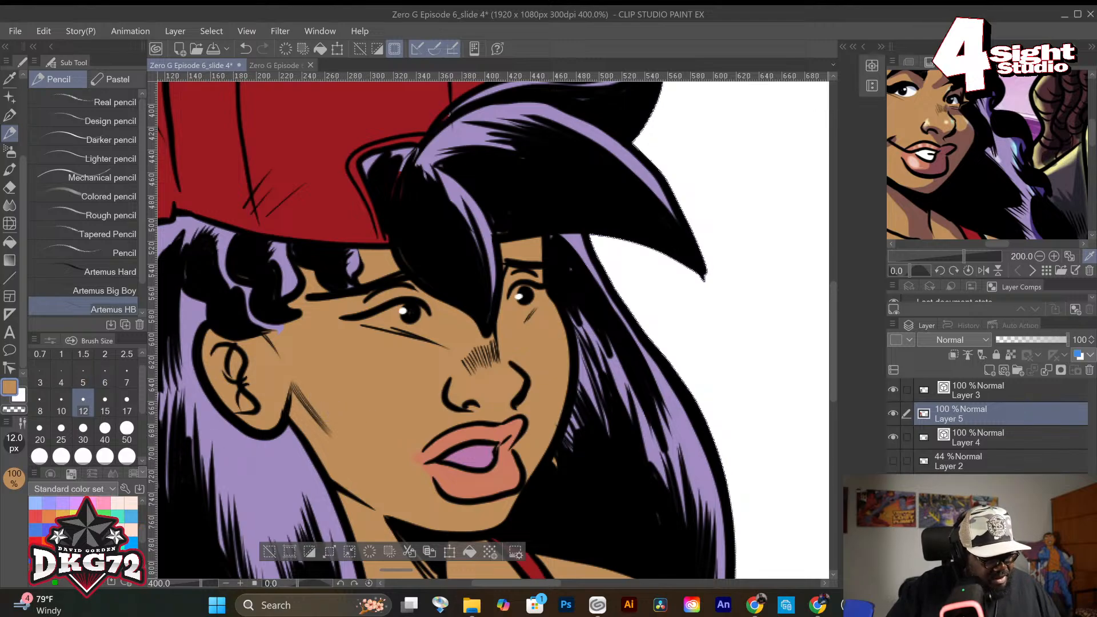
left_click(10, 388)
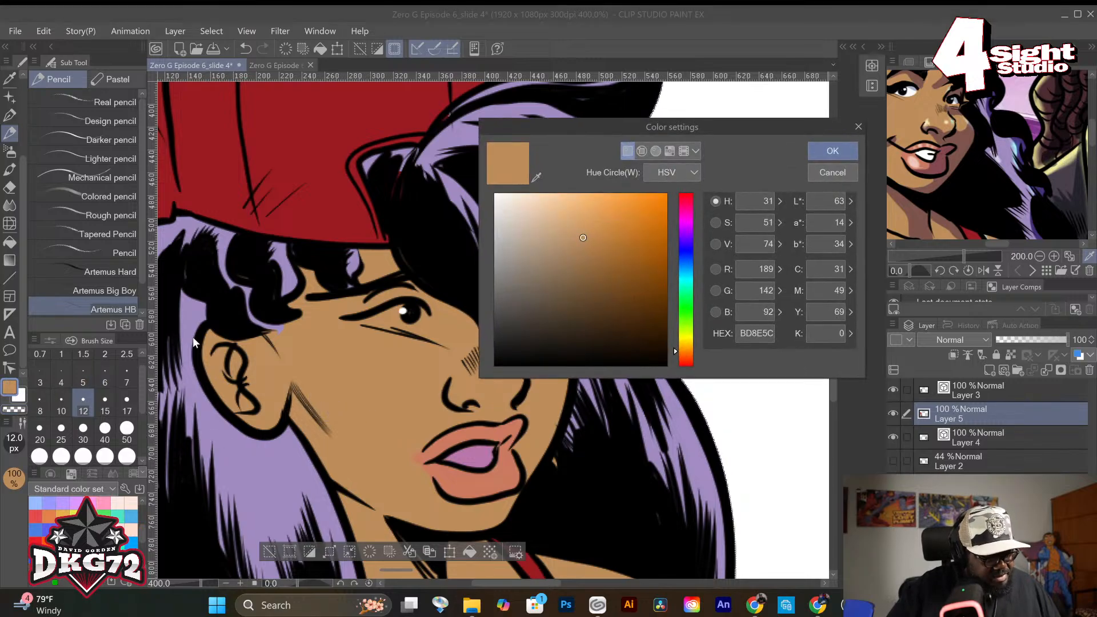
Set the drawing colour to a pale cream and try a pencil stroke in the white of the nearer eye.
left_click_drag(549, 215, 511, 198)
left_click(833, 151)
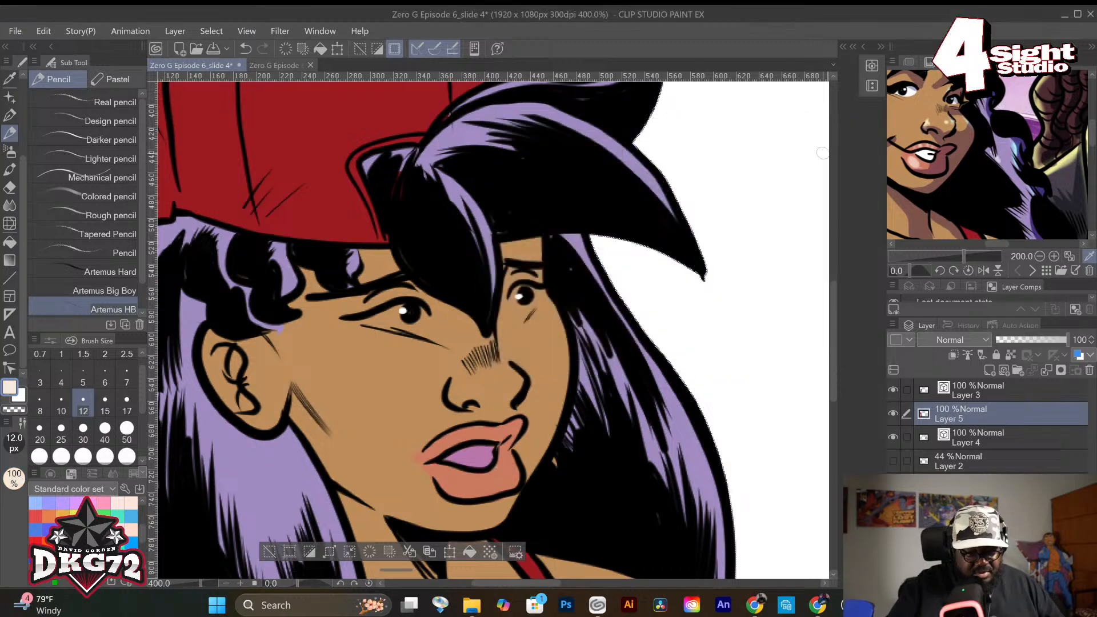
mouse_move(383, 310)
left_mouse_down()
mouse_move(417, 318)
mouse_move(382, 314)
mouse_move(399, 314)
left_mouse_up()
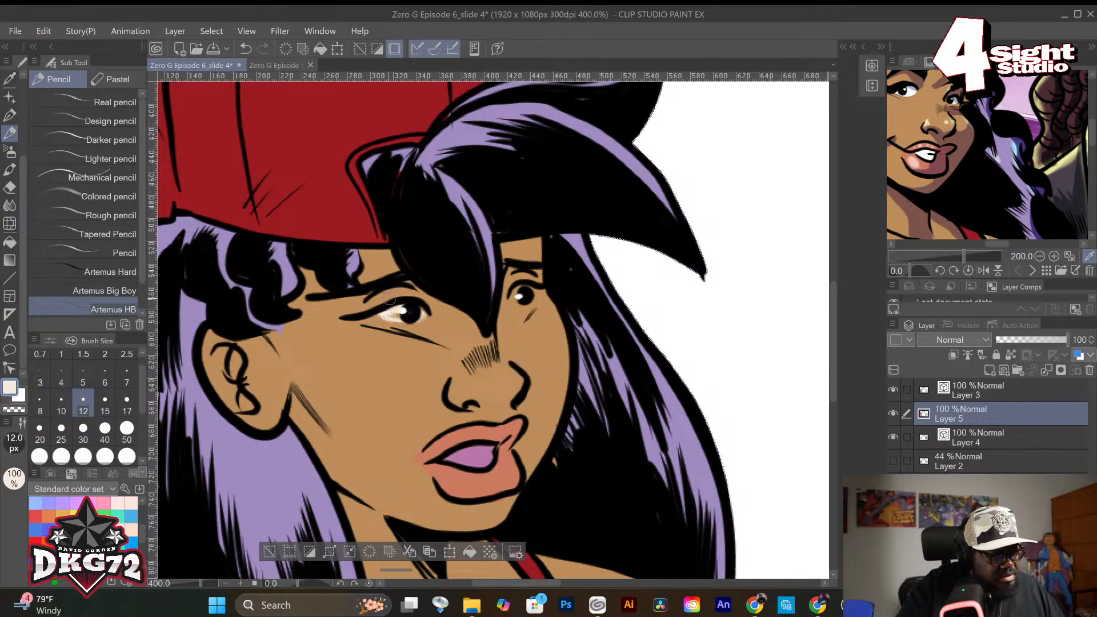
key("ctrl+z")
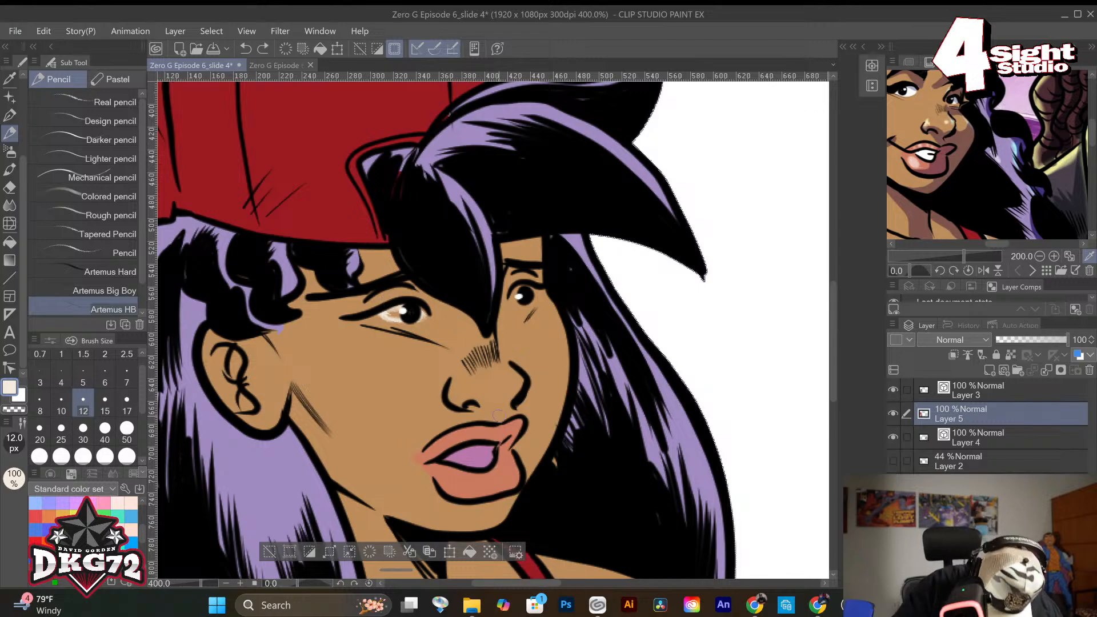
Undo the leftover pencil stroke and paint the whites of both eyes in pale cream with the G-pen.
key("p")
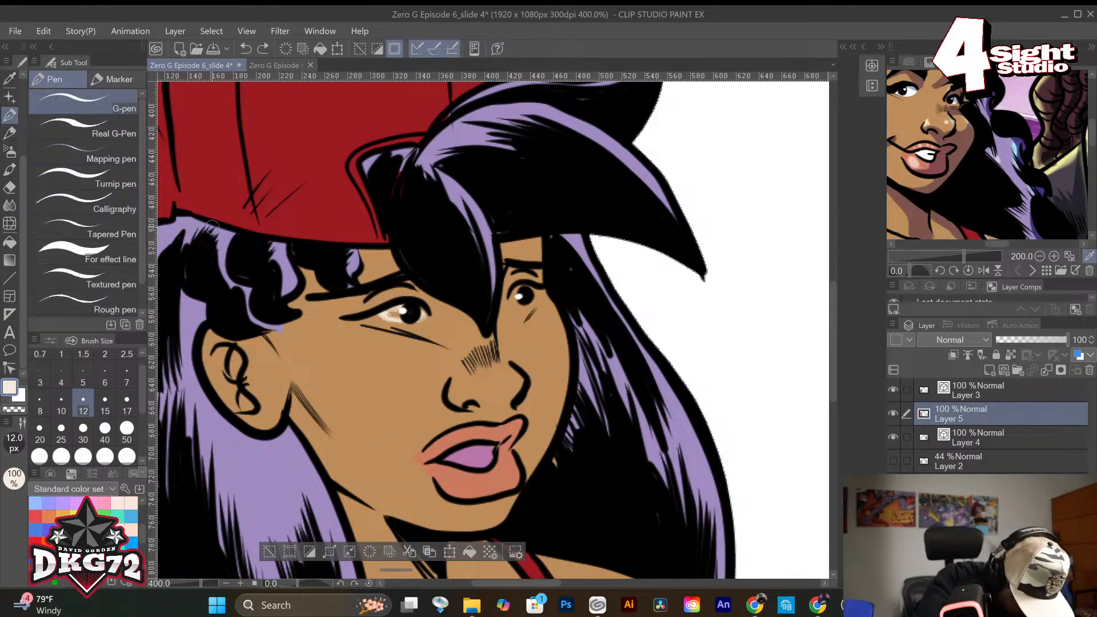
key("ctrl+z")
left_click_drag(393, 316, 403, 311)
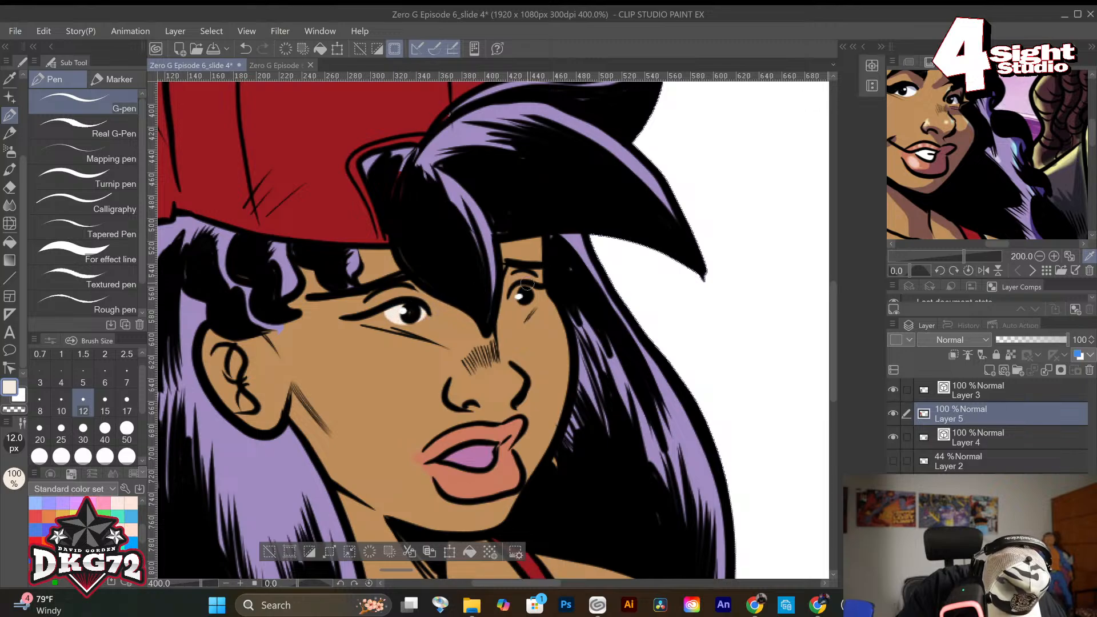
left_click_drag(516, 288, 521, 301)
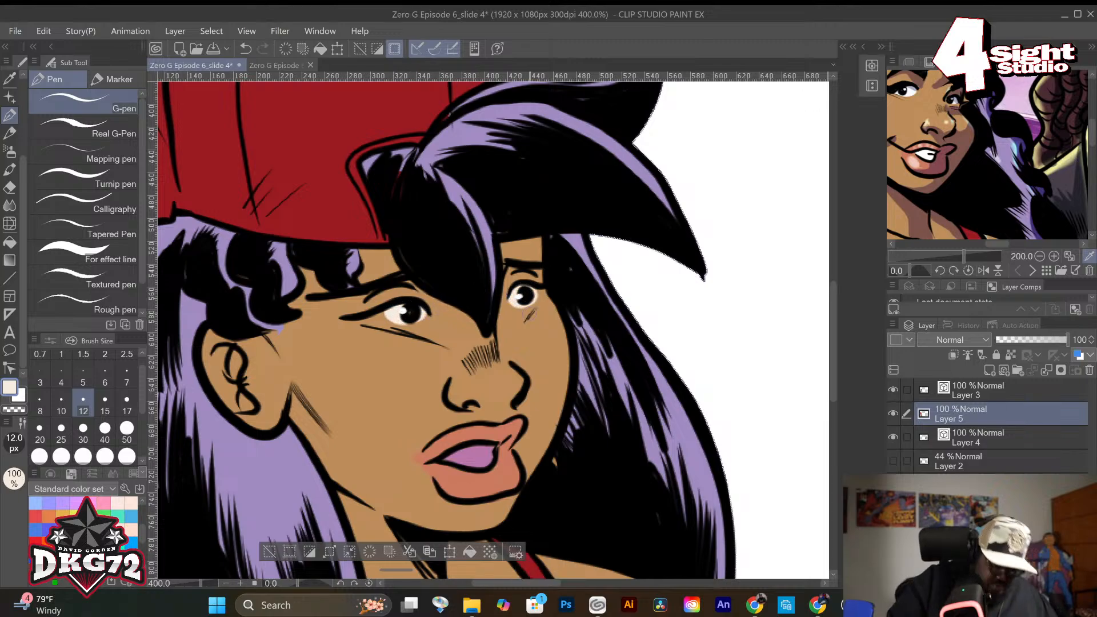
left_click_drag(388, 317, 429, 312)
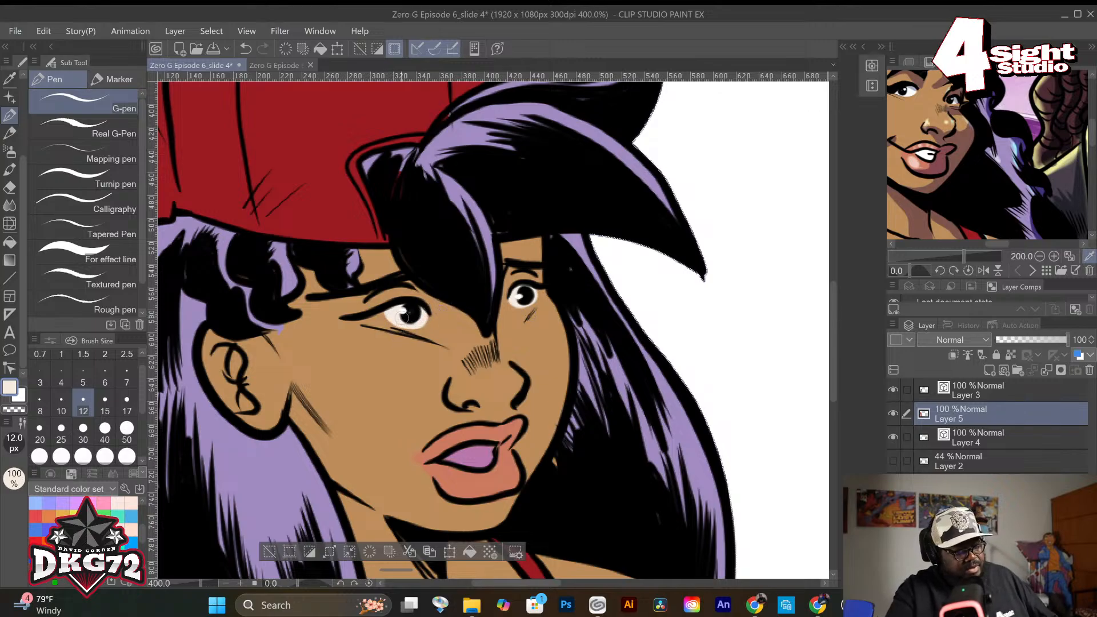
key("ctrl+z")
left_click(402, 310)
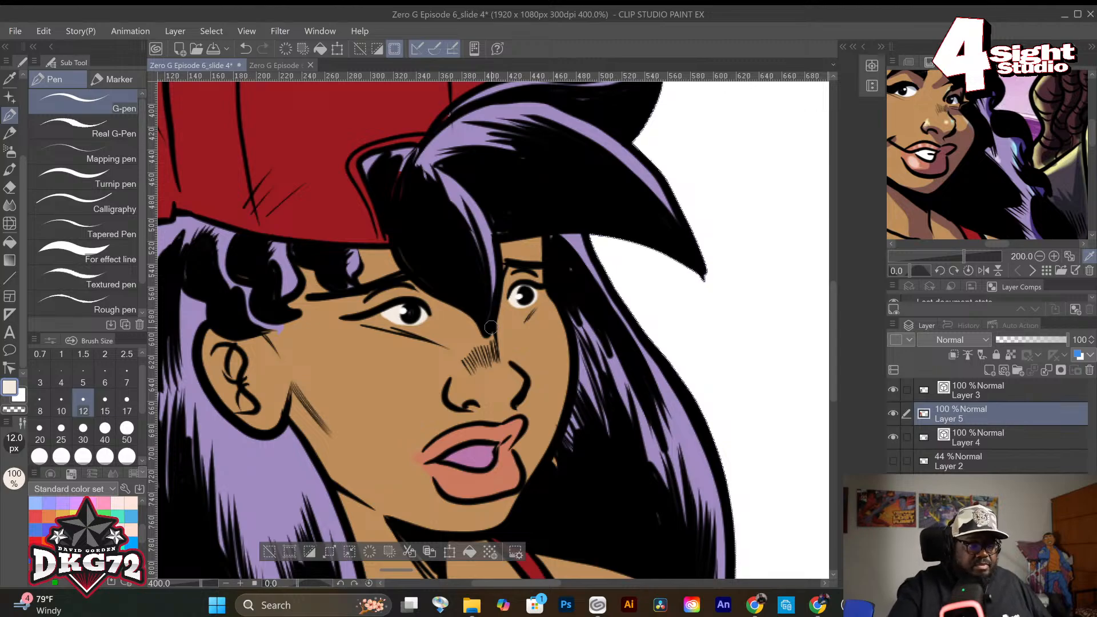
Sample the skin tone and try clipping the girl's colour layer, Layer 5, to the layer below.
right_click(329, 350)
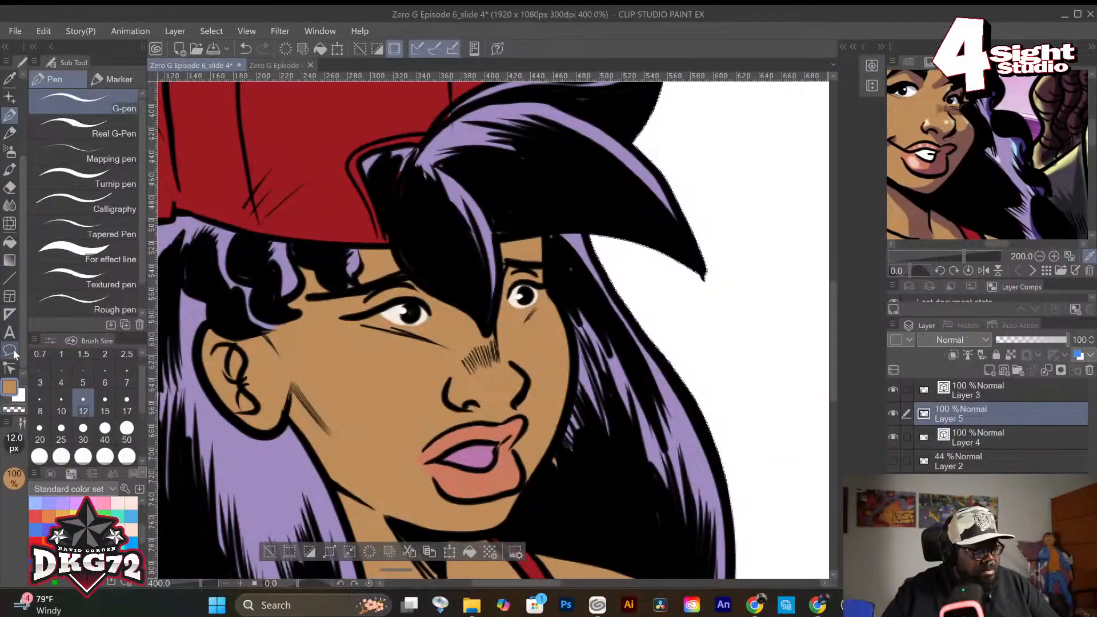
scroll(465, 350, "down", 3)
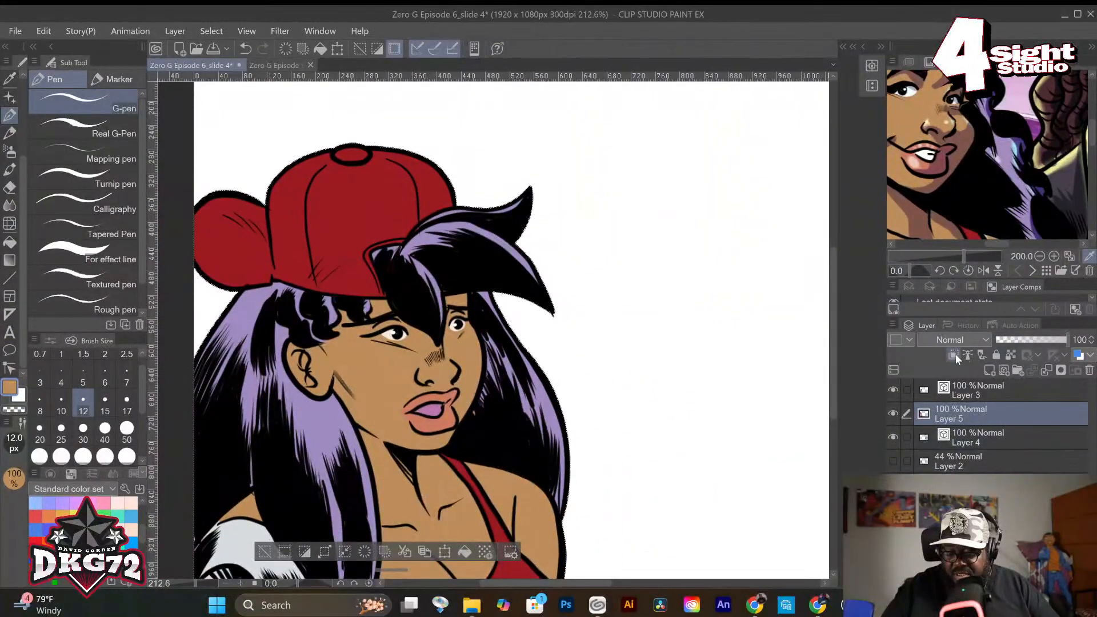
left_click(955, 354)
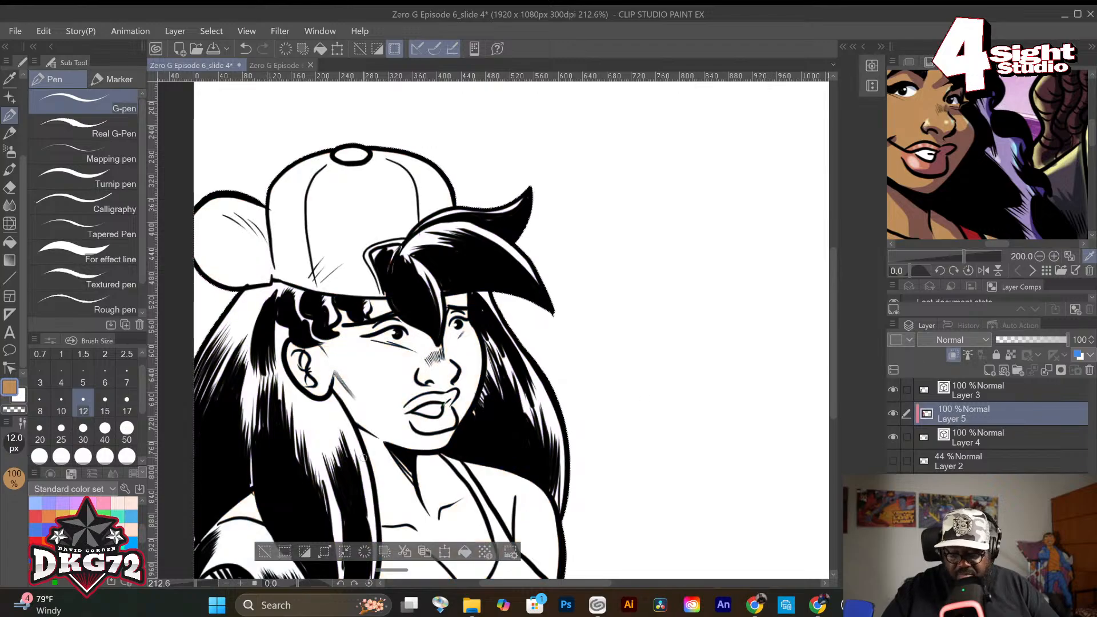
key("ctrl+z")
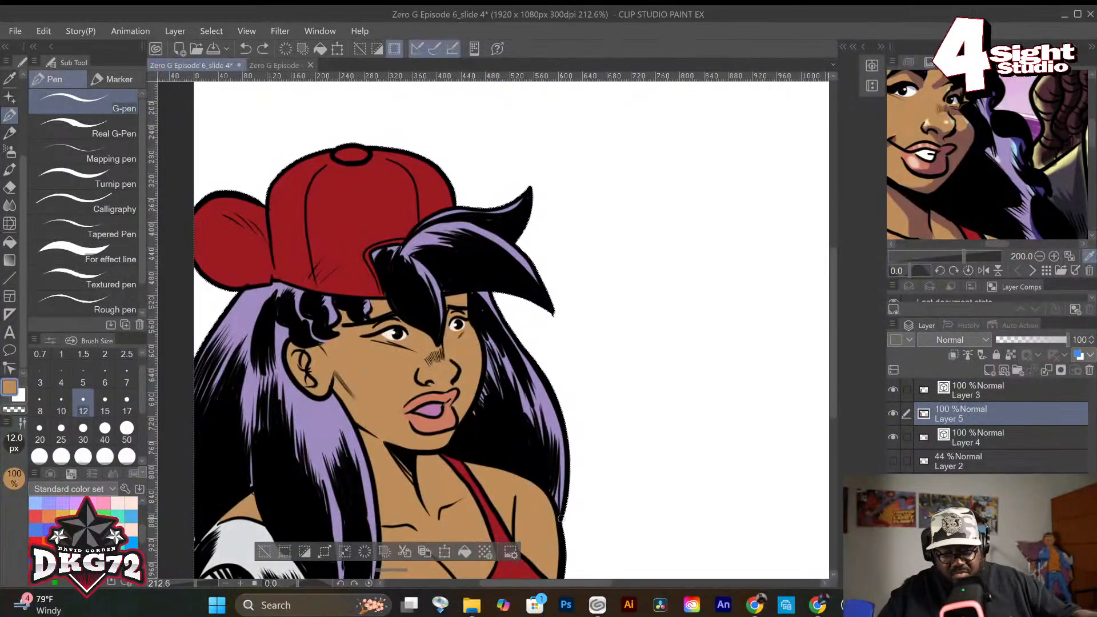
Add a new layer above the girl's colours and fill the selected figure with white on it.
left_click(989, 371)
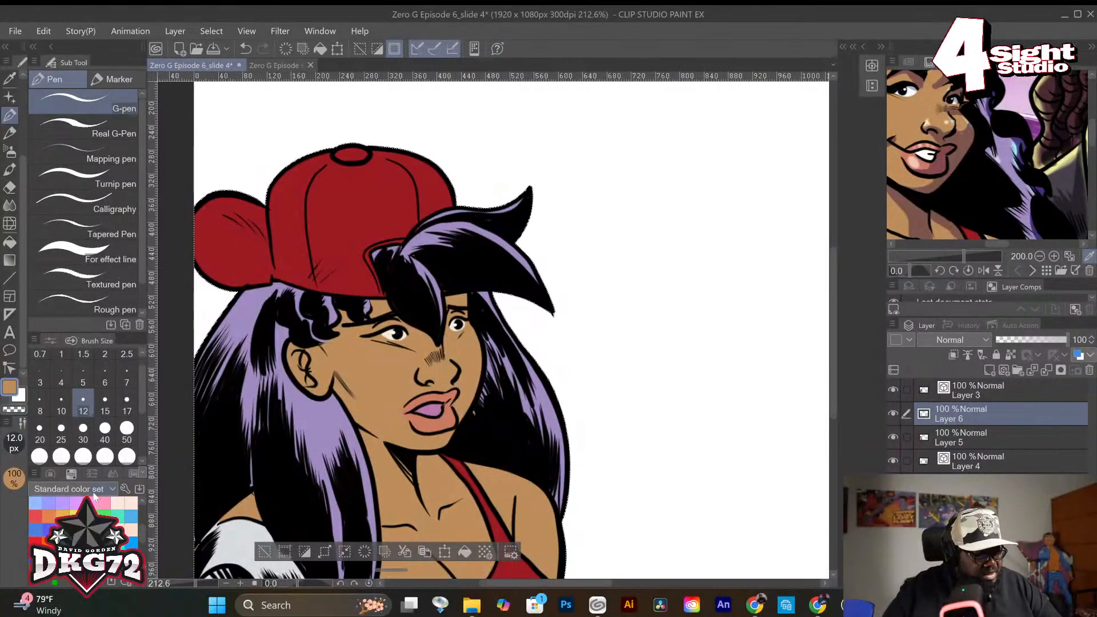
left_click(23, 396)
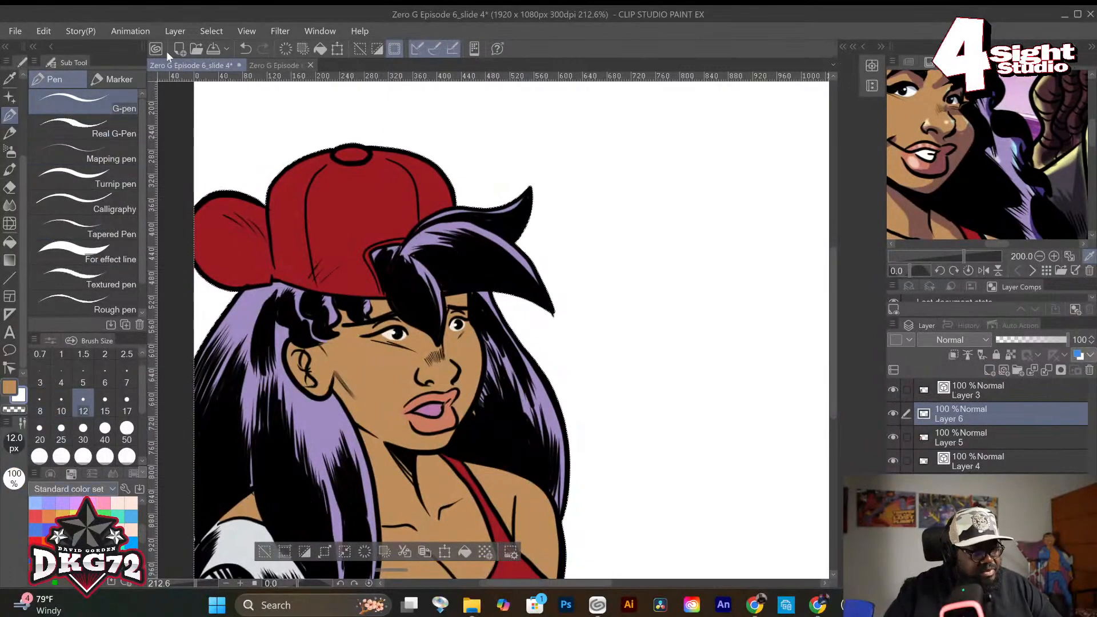
left_click(317, 50)
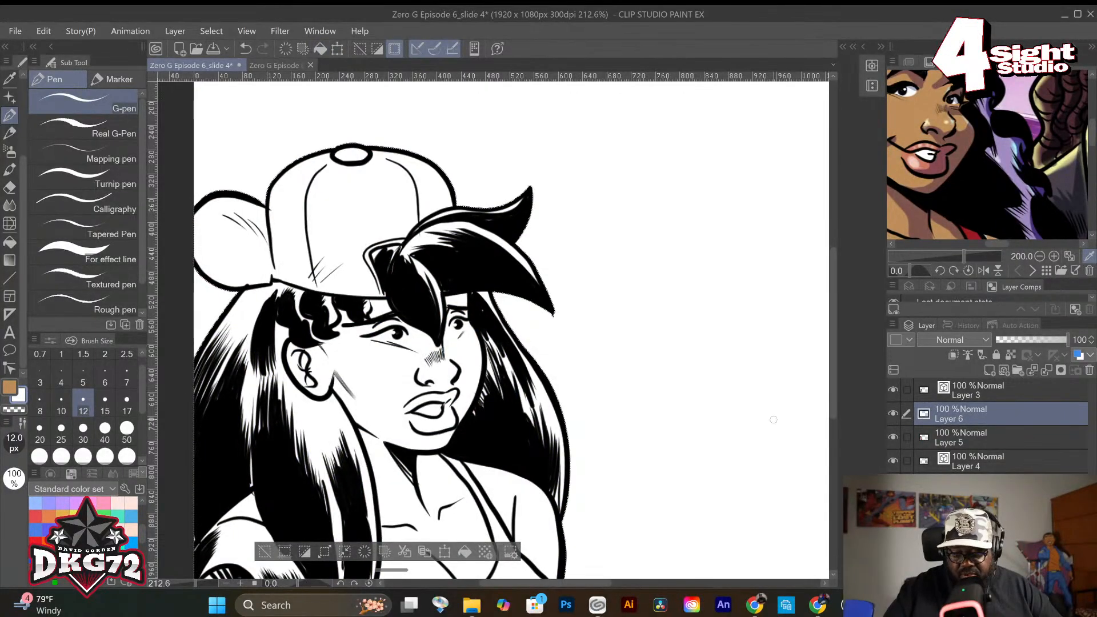
Add a second new layer with its blend mode set to Multiply, and choose purple as the drawing colour.
left_click(992, 371)
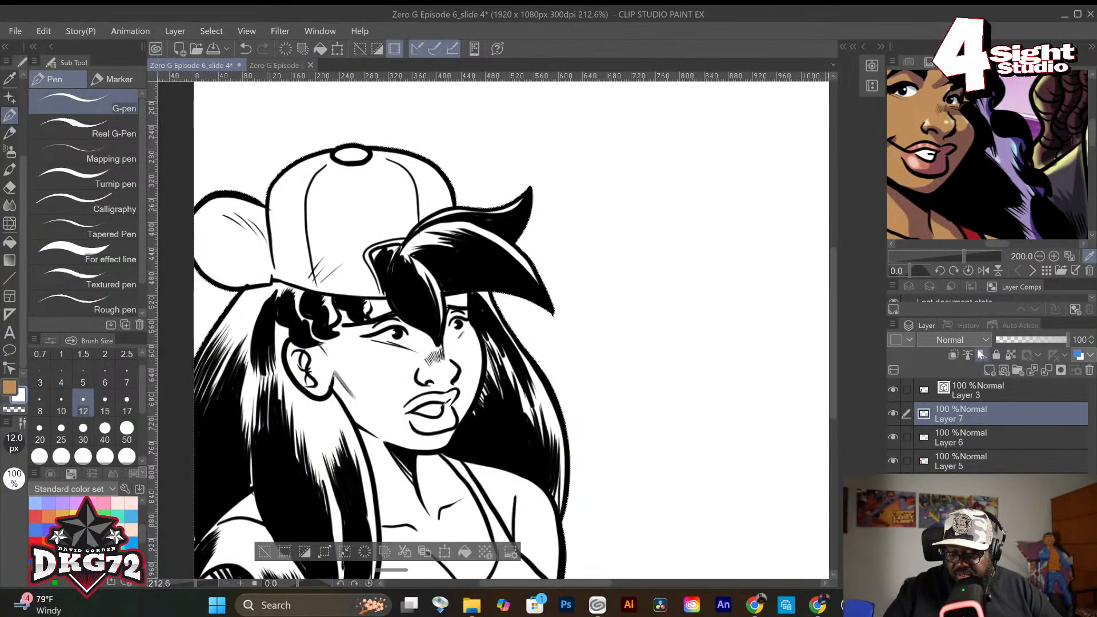
left_click(975, 341)
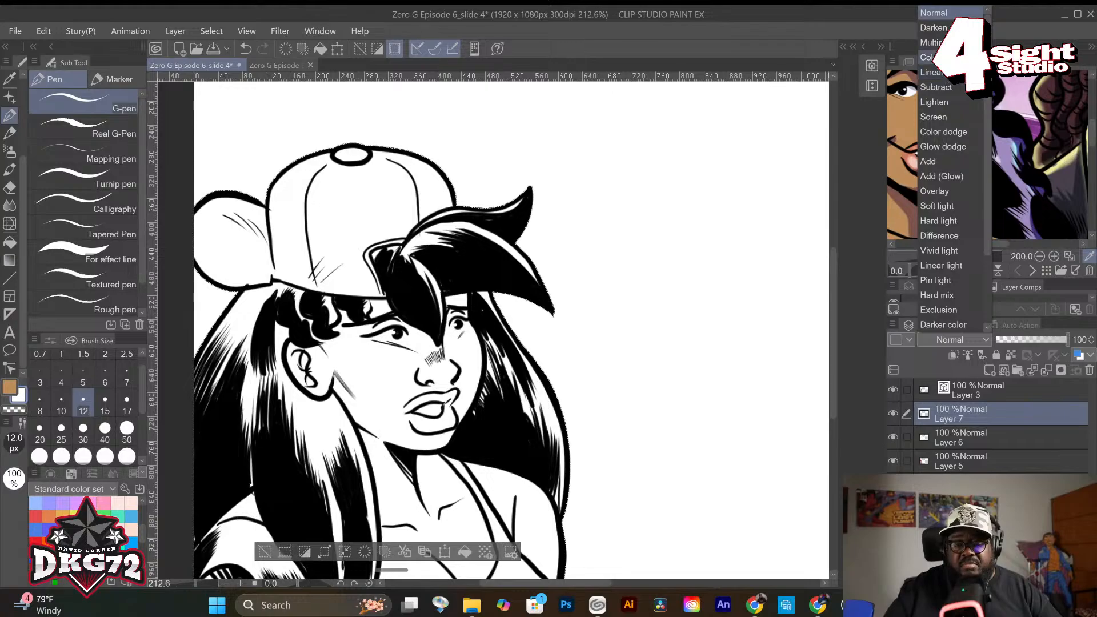
left_click(934, 42)
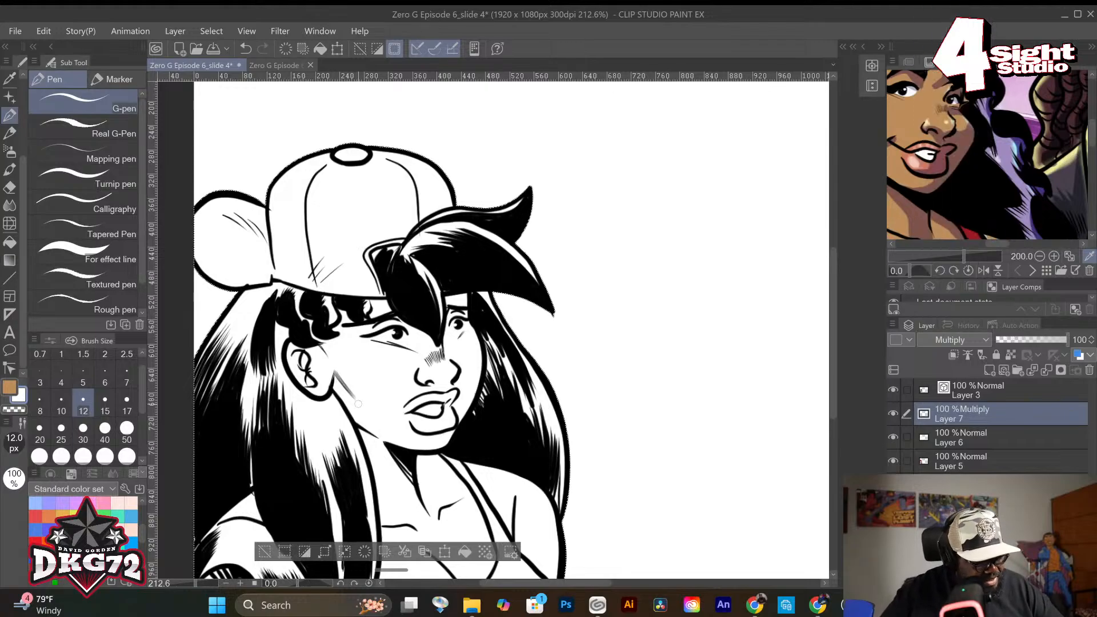
left_click(62, 530)
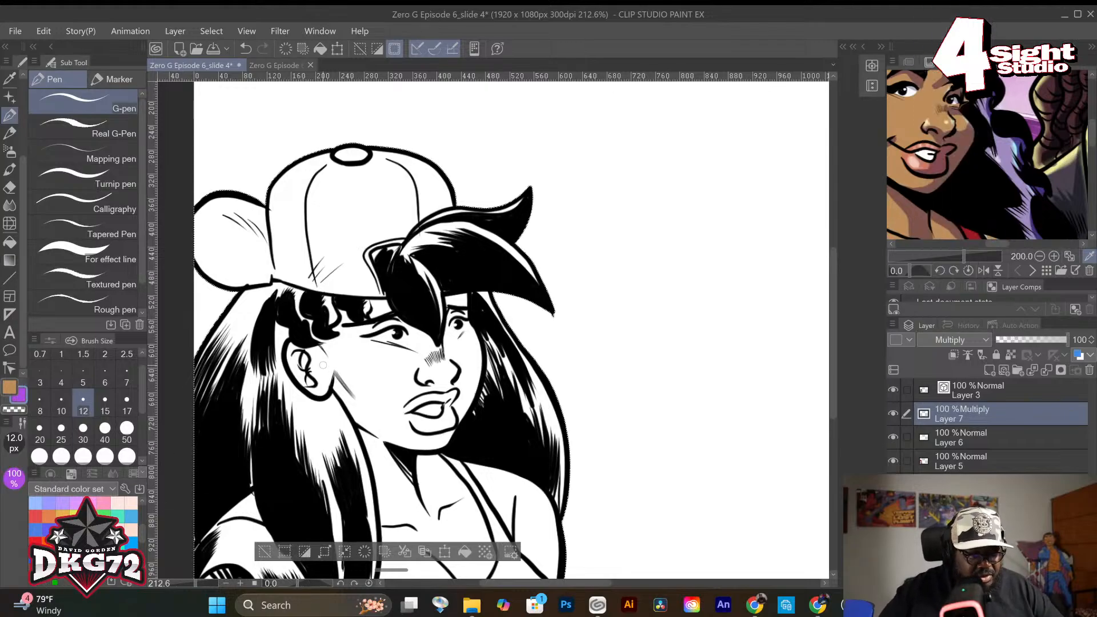
Show the whole canvas at 100%, return to the G-pen and add a new Normal layer above the Multiply layer.
scroll(832, 345, "up", 1)
scroll(832, 351, "down", 1)
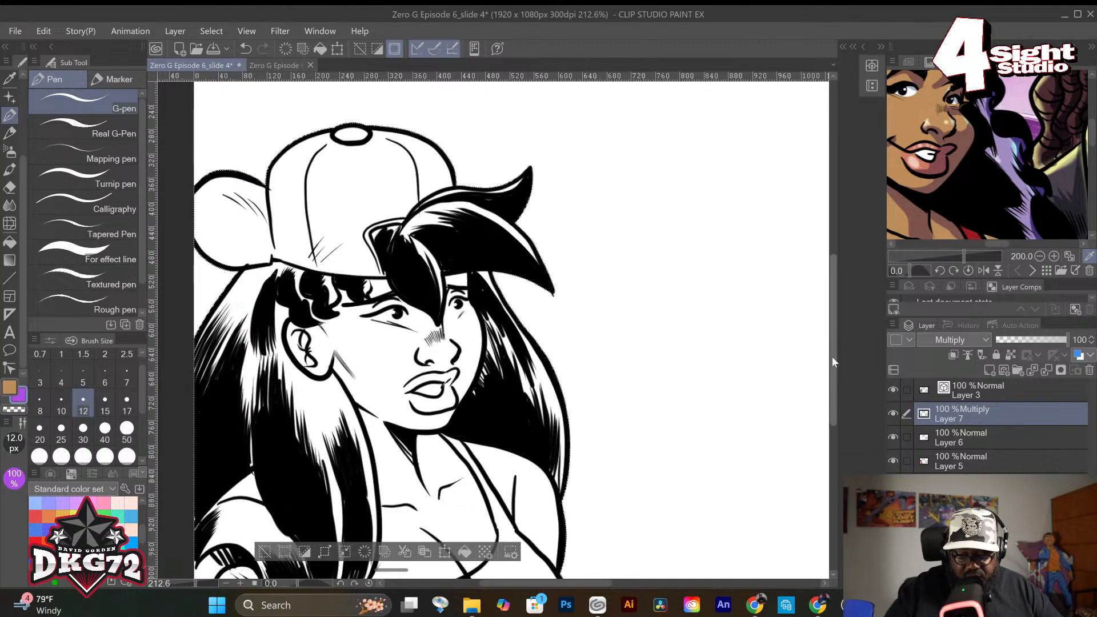
scroll(819, 376, "up", 3)
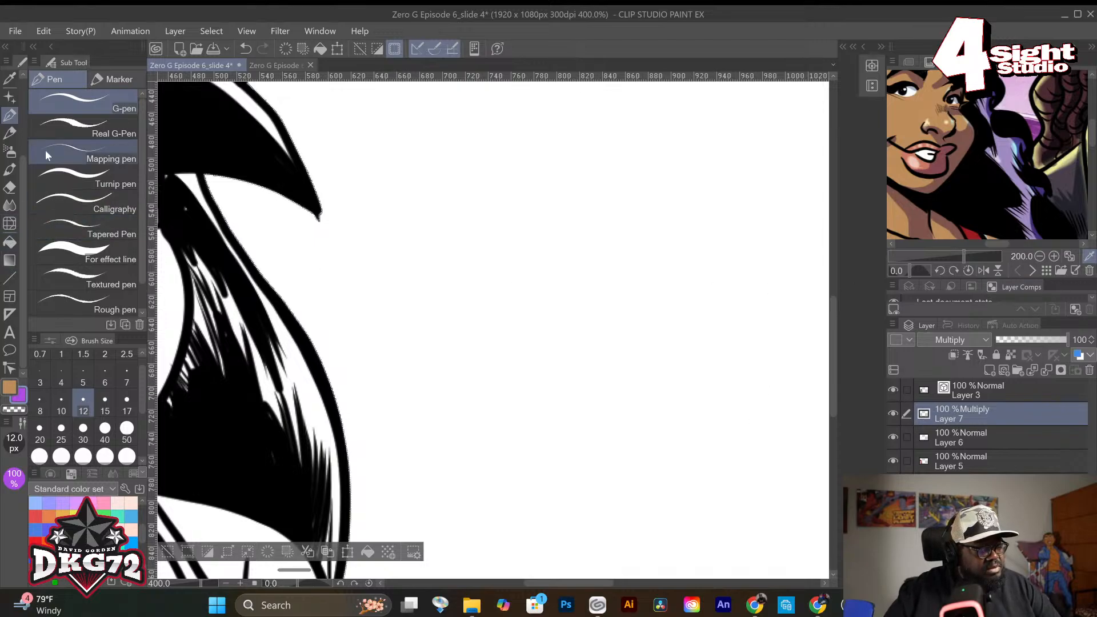
left_click_drag(20, 167, 19, 126)
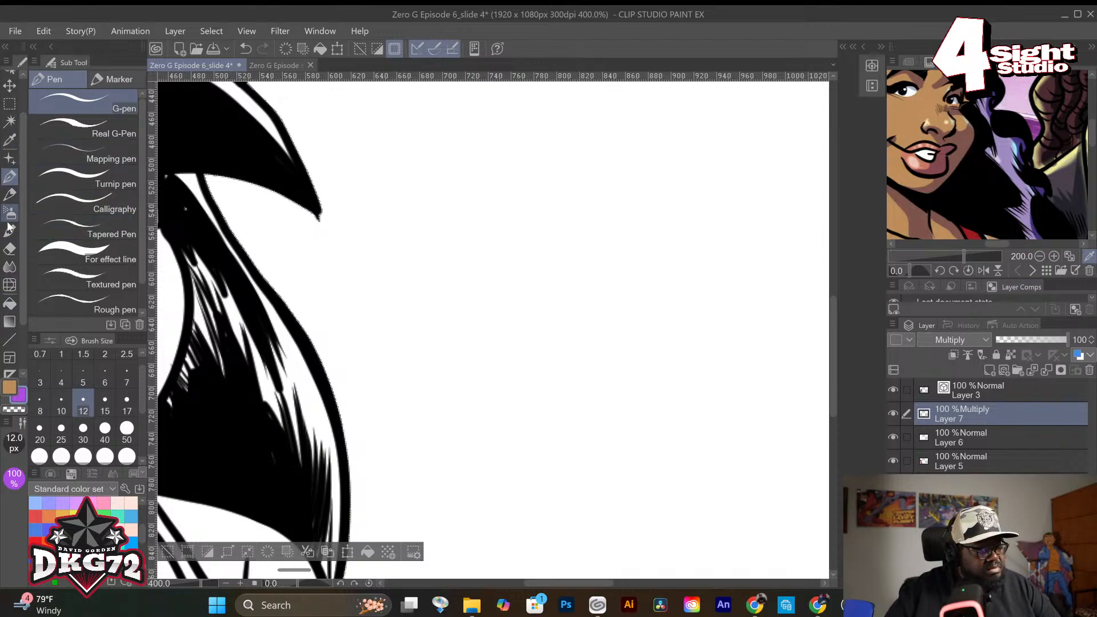
scroll(22, 120, "up", 2)
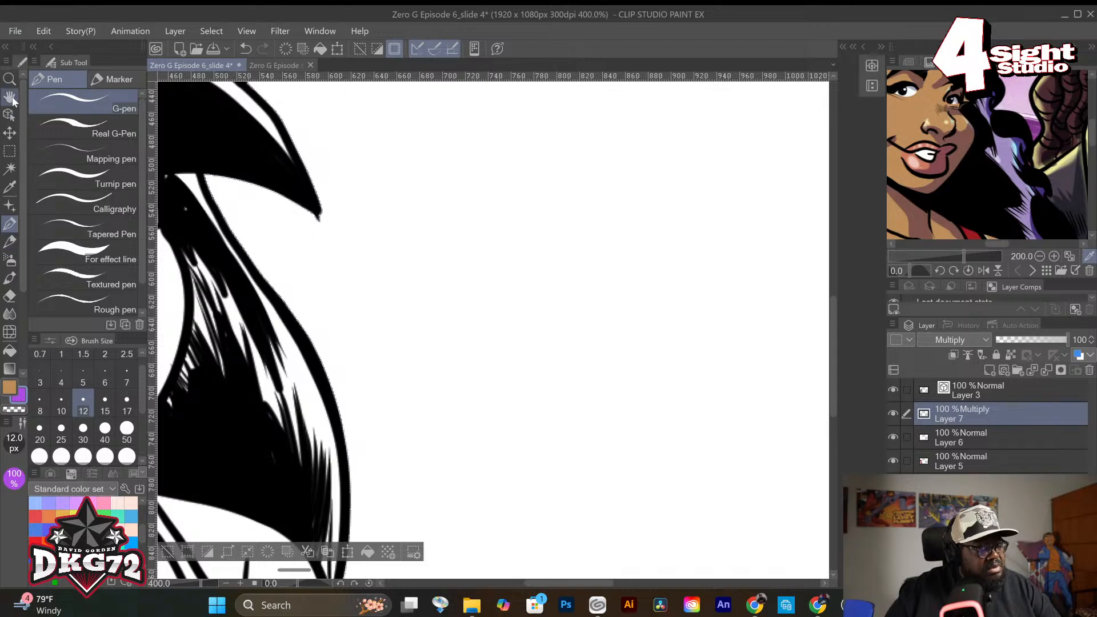
double_click(11, 97)
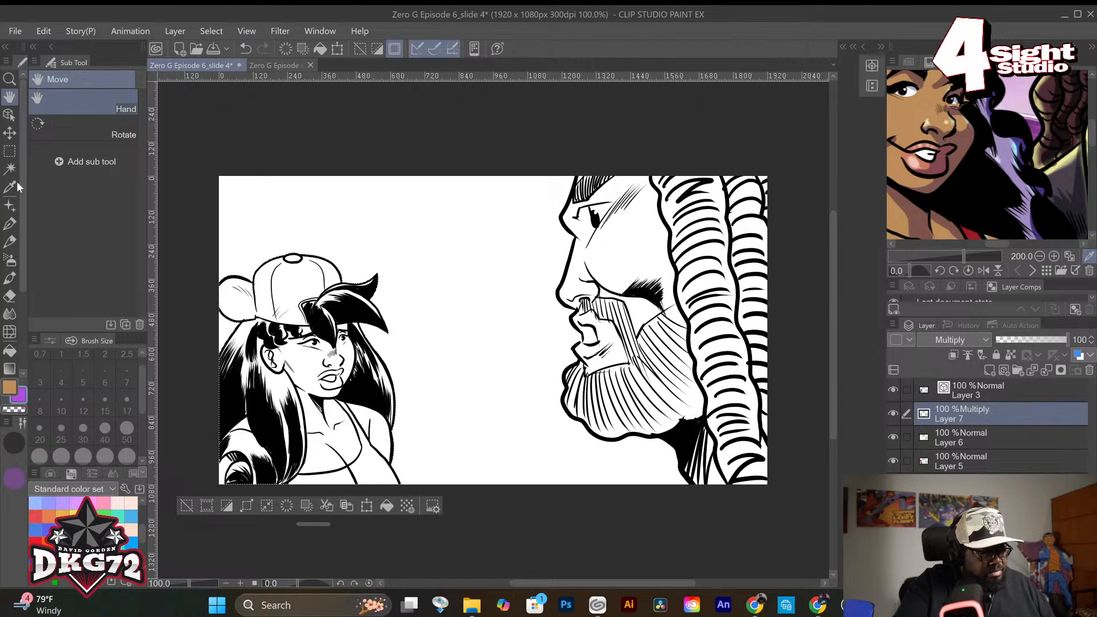
left_click(11, 225)
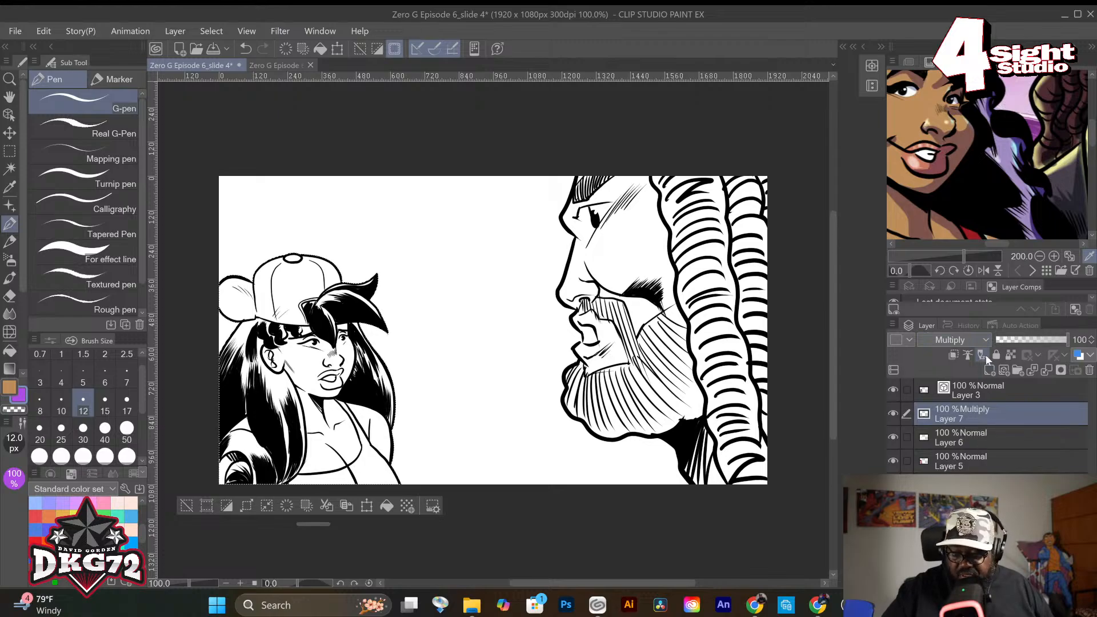
left_click(990, 370)
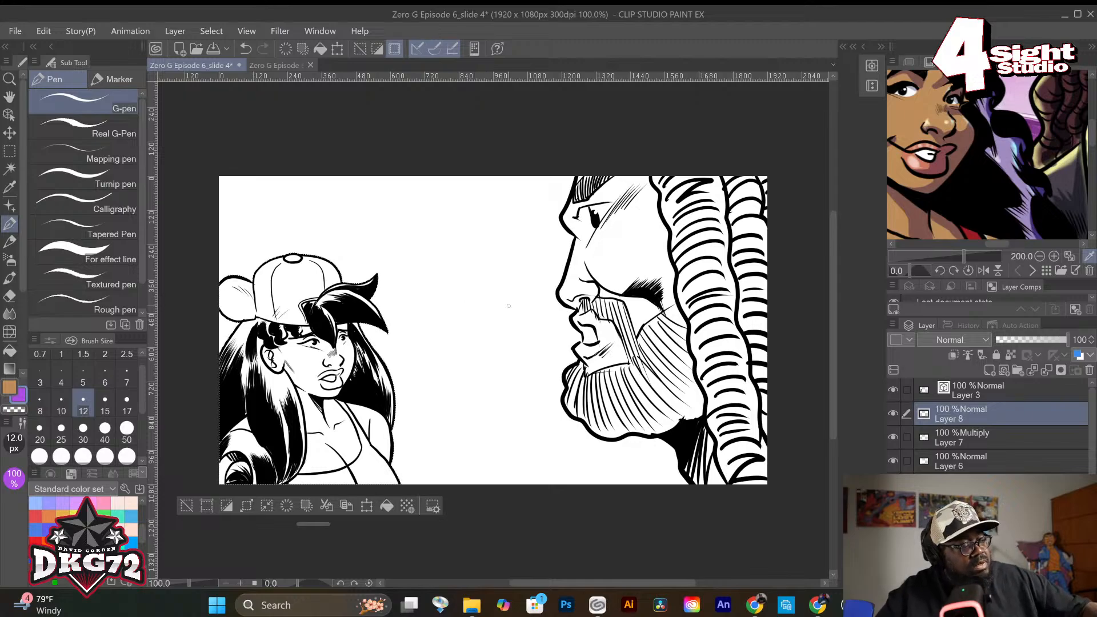
Deselect the figure and draw a trial purple arrow pointing from the bearded man toward the girl, and undo both.
key("ctrl+d")
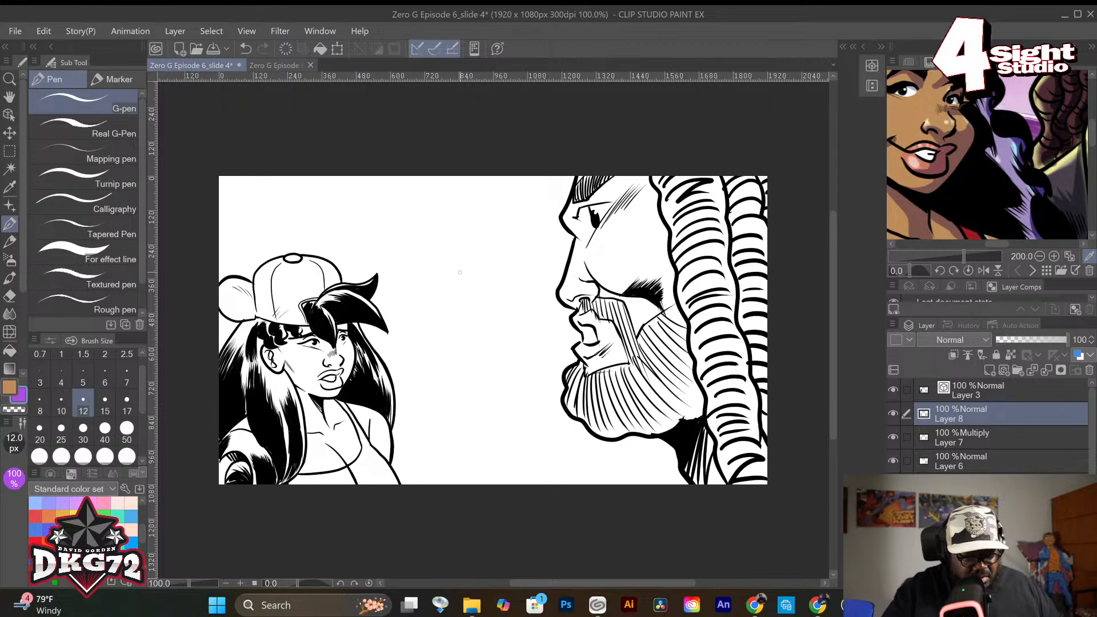
mouse_move(462, 294)
left_mouse_down()
mouse_move(443, 312)
mouse_move(456, 324)
mouse_move(461, 295)
mouse_move(459, 310)
mouse_move(520, 273)
left_mouse_up()
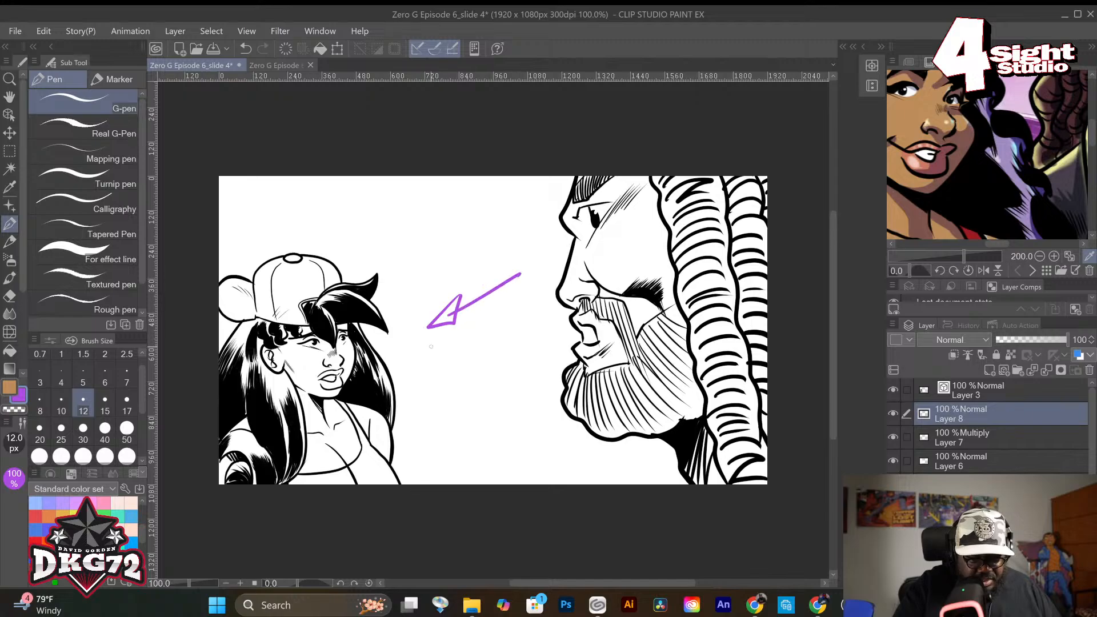
left_click_drag(458, 309, 532, 265)
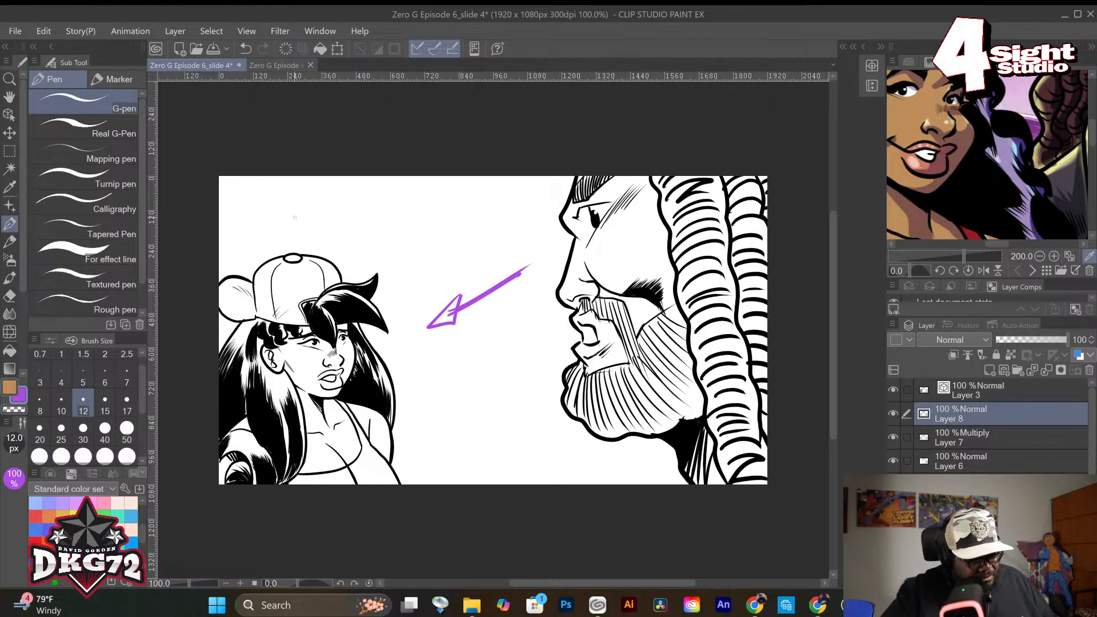
key("ctrl+z")
key("ctrl+z")
key("ctrl+z")
key("ctrl+z")
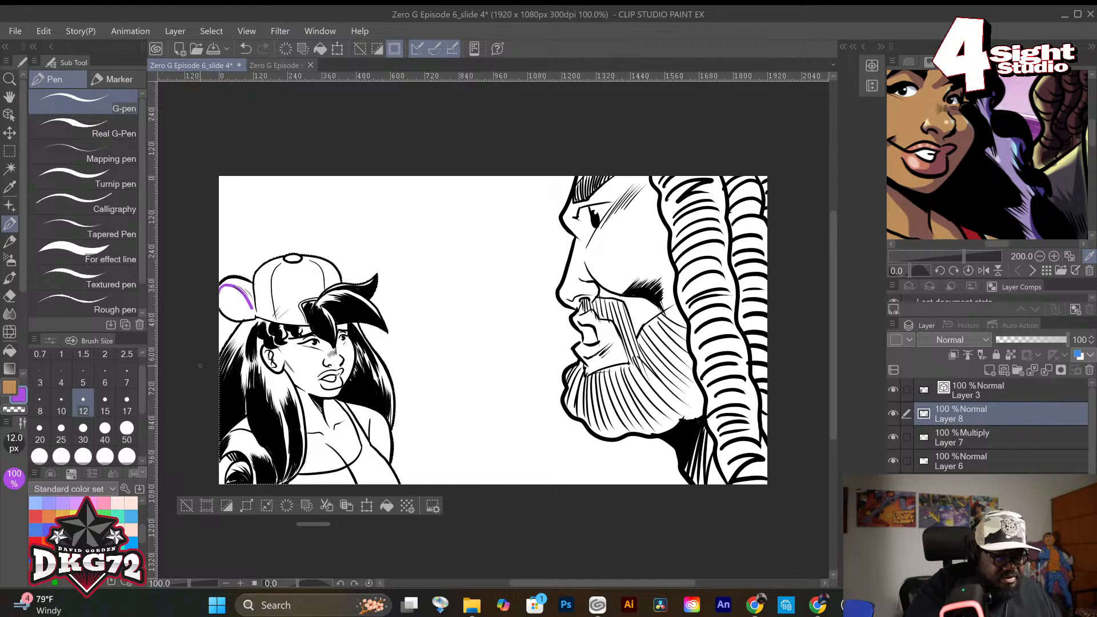
Outline areas of the girl's cap in purple with the G-pen, along the brim, crown, top button and front seam, undoing stray strokes.
key("ctrl+z")
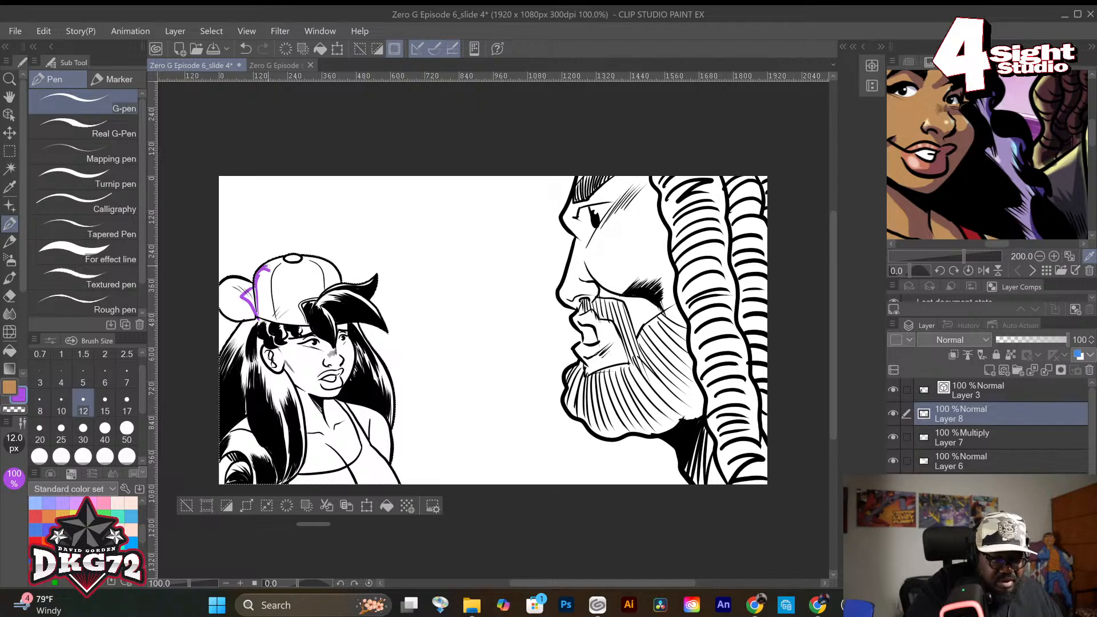
key("ctrl+z")
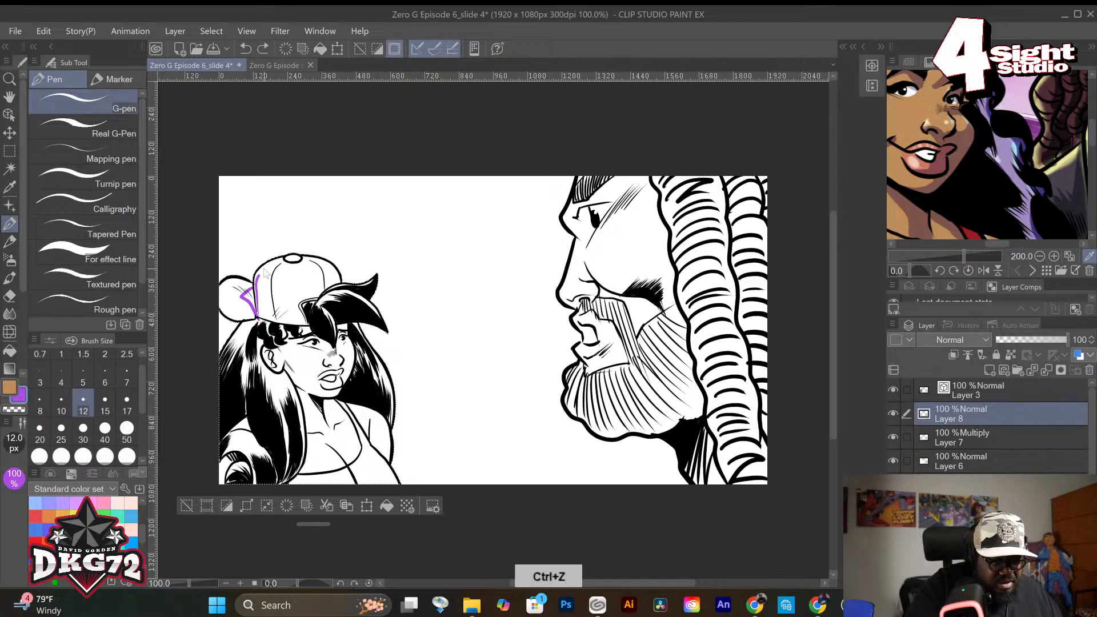
key("ctrl+z")
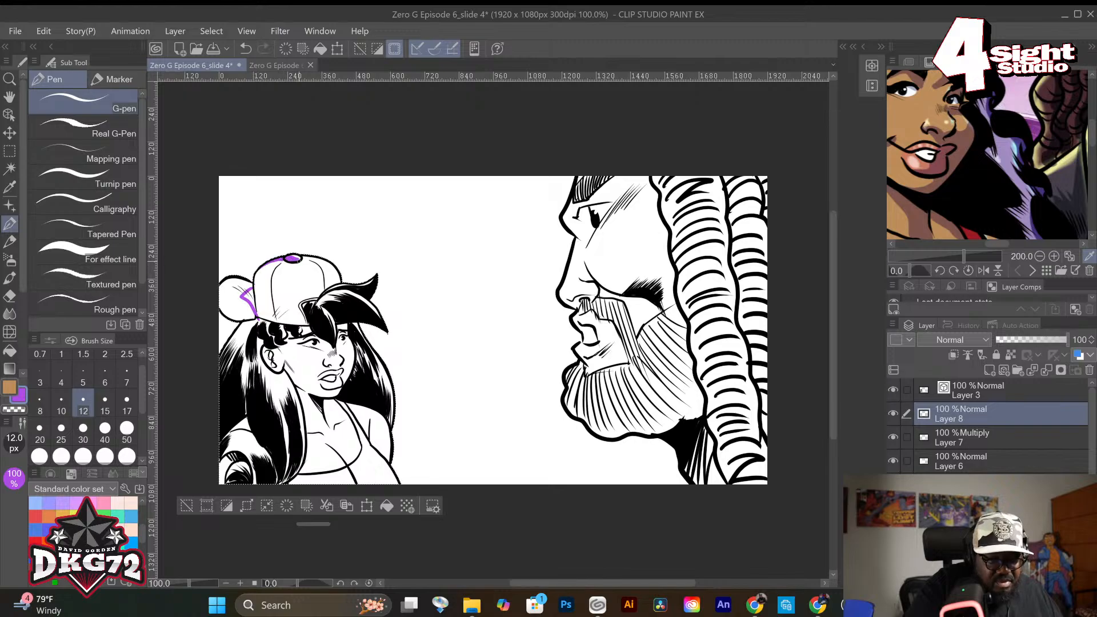
left_click_drag(303, 263, 312, 292)
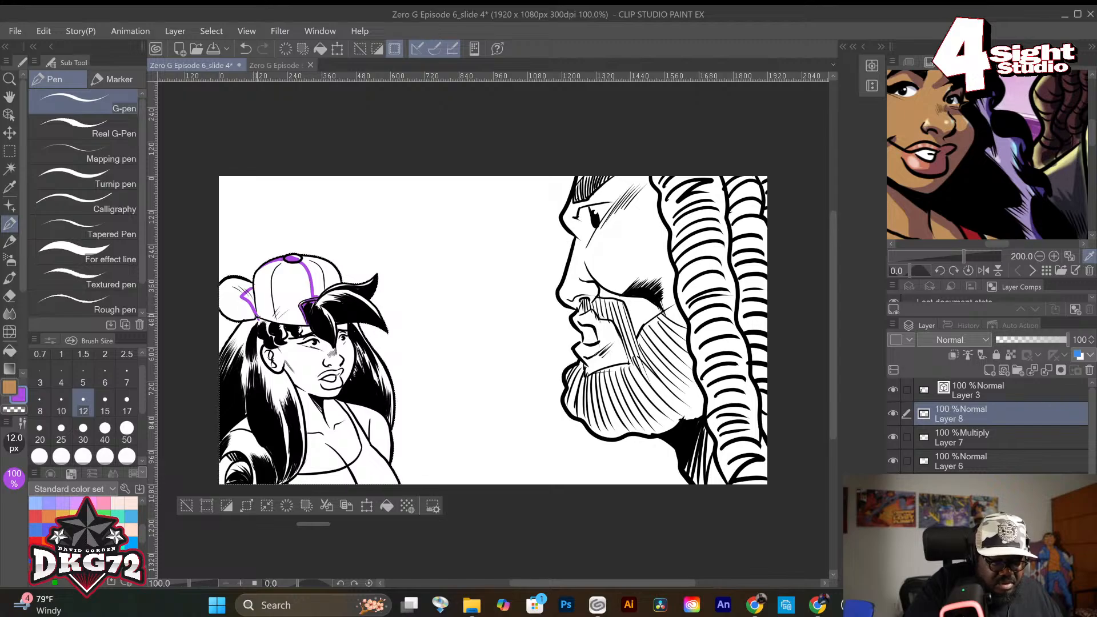
mouse_move(260, 318)
left_mouse_down()
mouse_move(232, 308)
mouse_move(252, 287)
left_mouse_up()
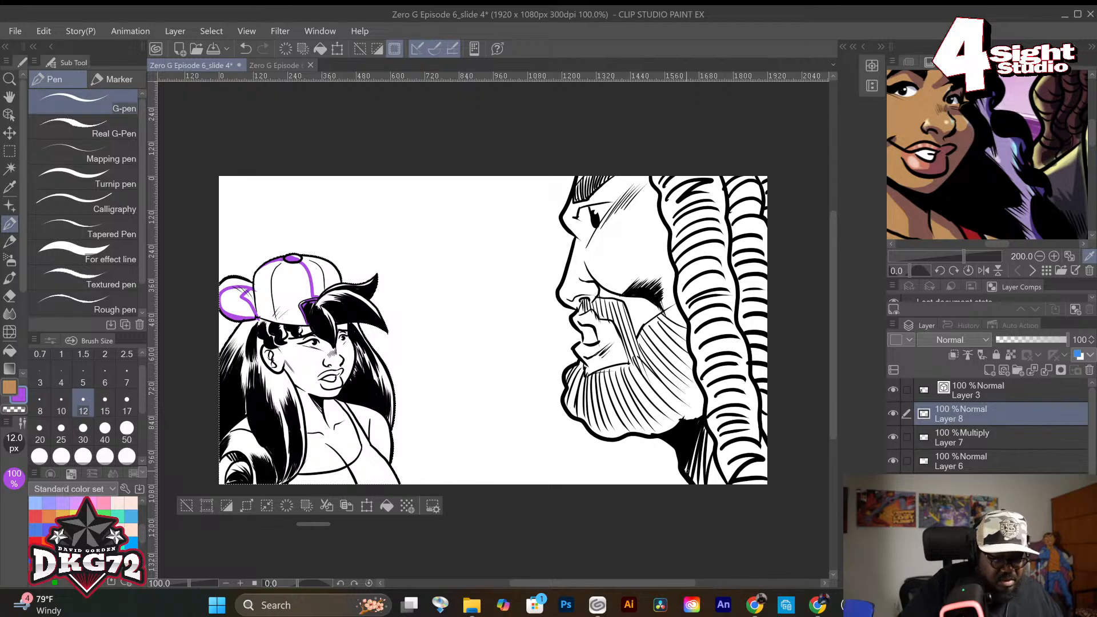
Frame the girl's head at 200% and paint purple highlights along the hair locks sweeping over the front of her cap.
scroll(690, 479, "down", 2)
scroll(690, 479, "up", 3)
scroll(690, 479, "up", 1)
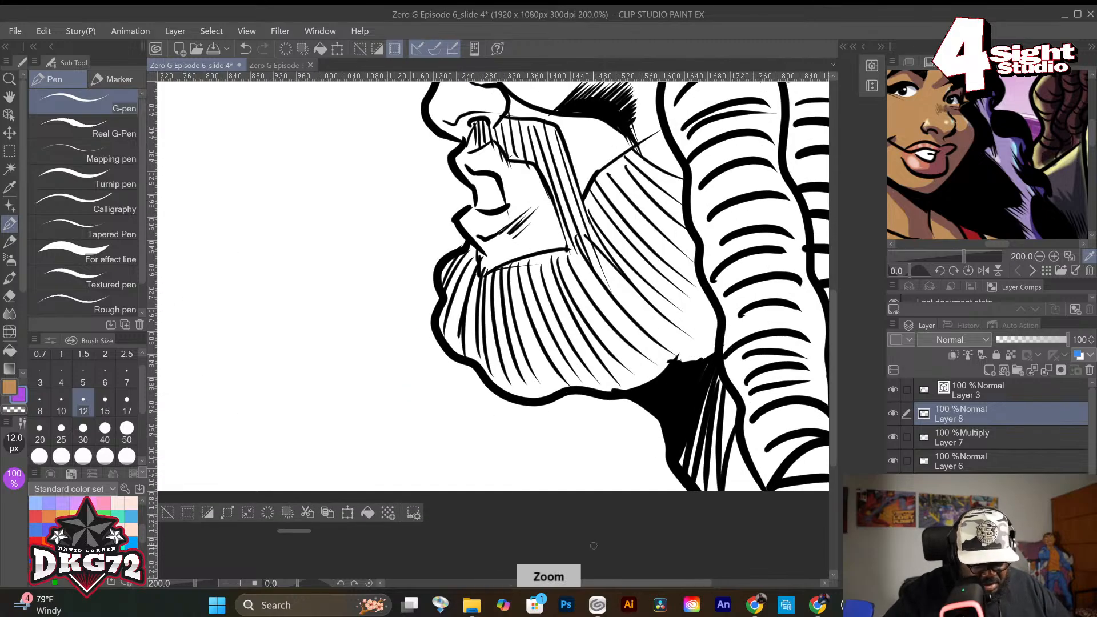
left_click_drag(622, 583, 581, 586)
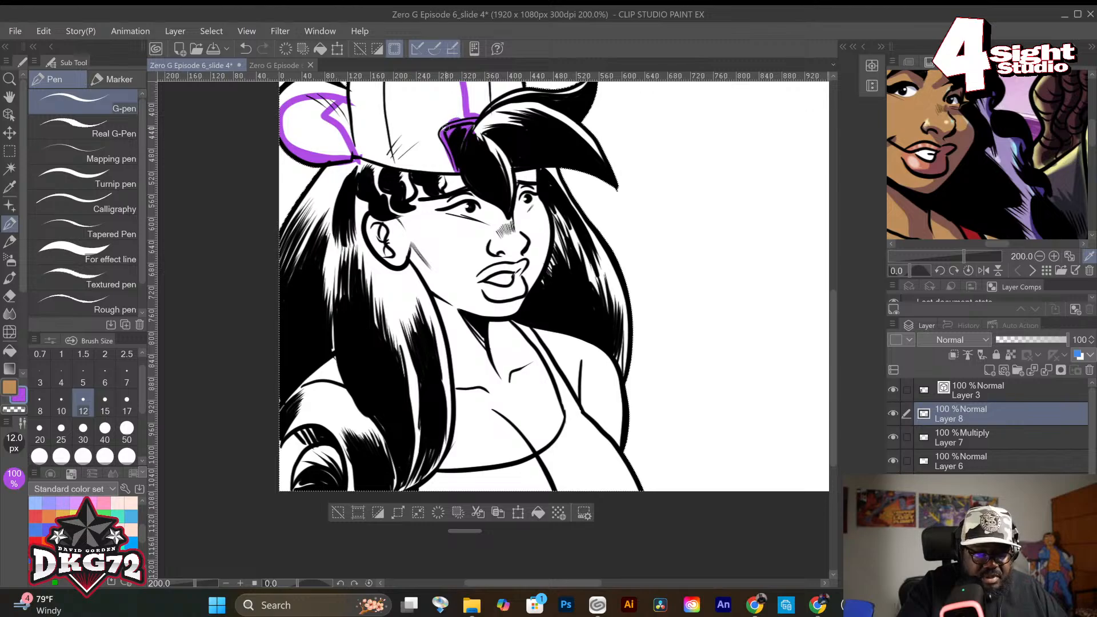
left_click_drag(474, 129, 511, 176)
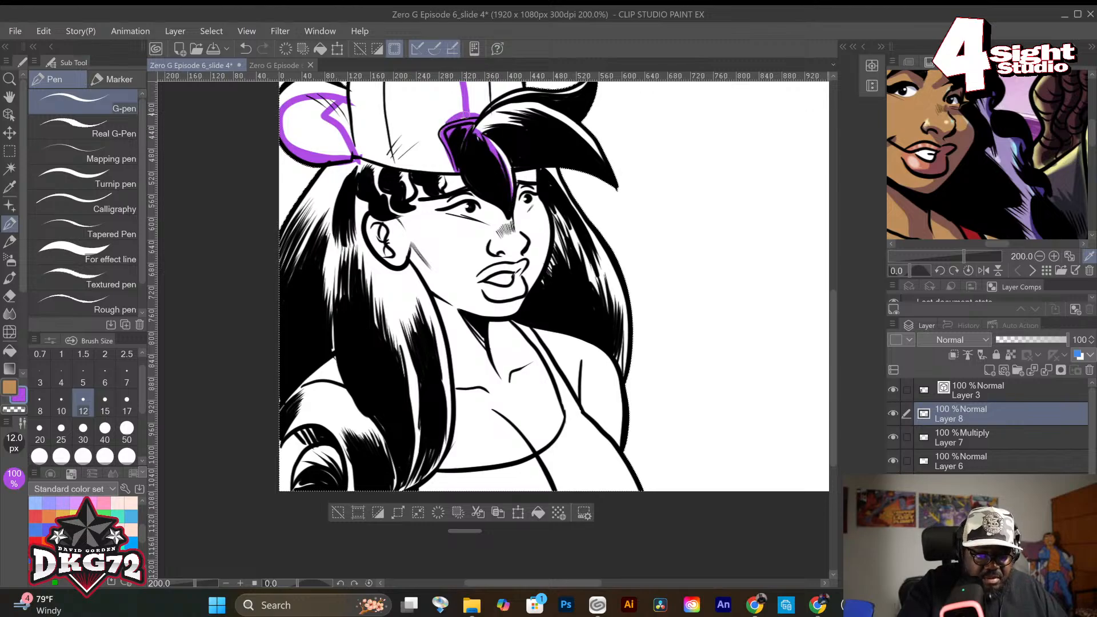
mouse_move(478, 130)
left_mouse_down()
mouse_move(527, 119)
mouse_move(601, 158)
left_mouse_up()
Paint the purple shadow beneath the cap across the girl's forehead, eyebrow area and curly hairline.
left_click_drag(445, 178, 464, 184)
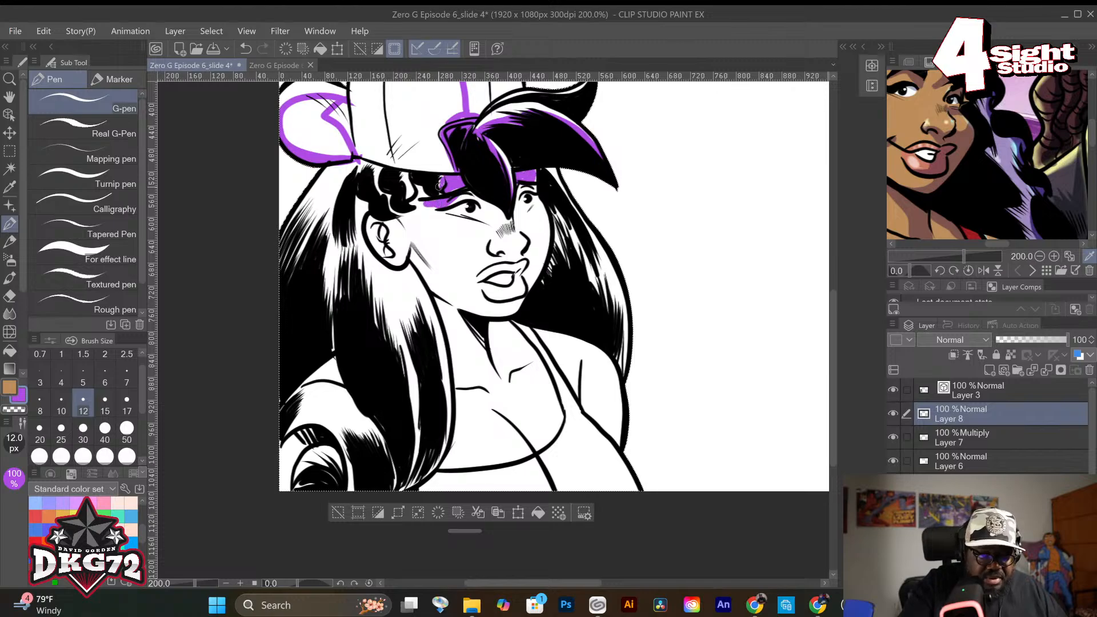
left_click_drag(423, 189, 405, 187)
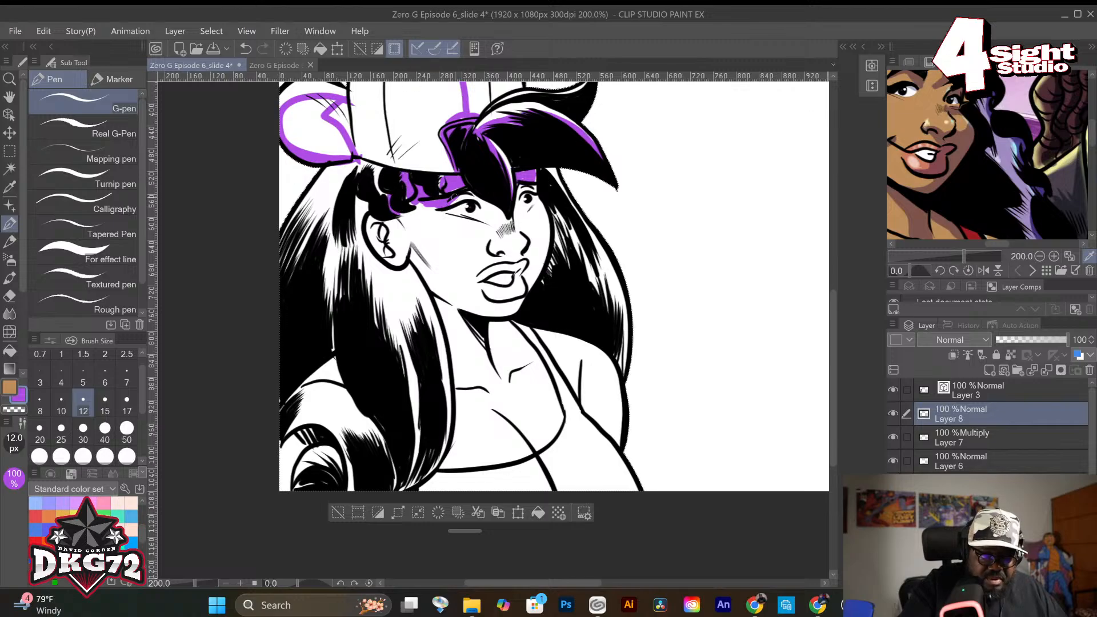
left_click_drag(455, 197, 419, 200)
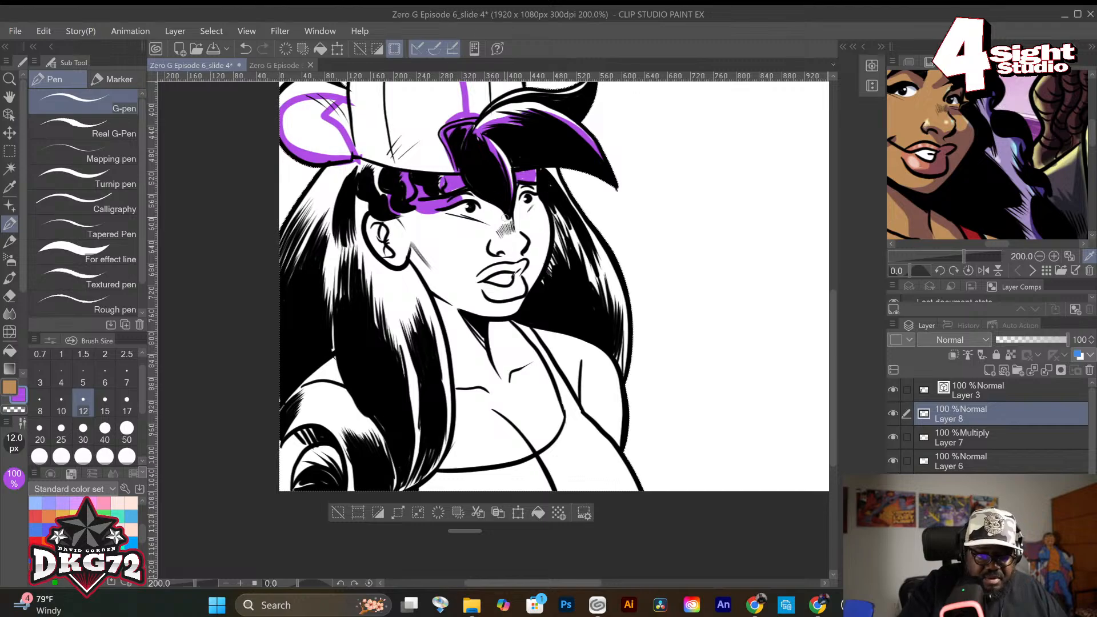
Shade the girl's nose, the area below it, cheek and jaw edge, lips and ear in purple.
left_click_drag(496, 208, 508, 222)
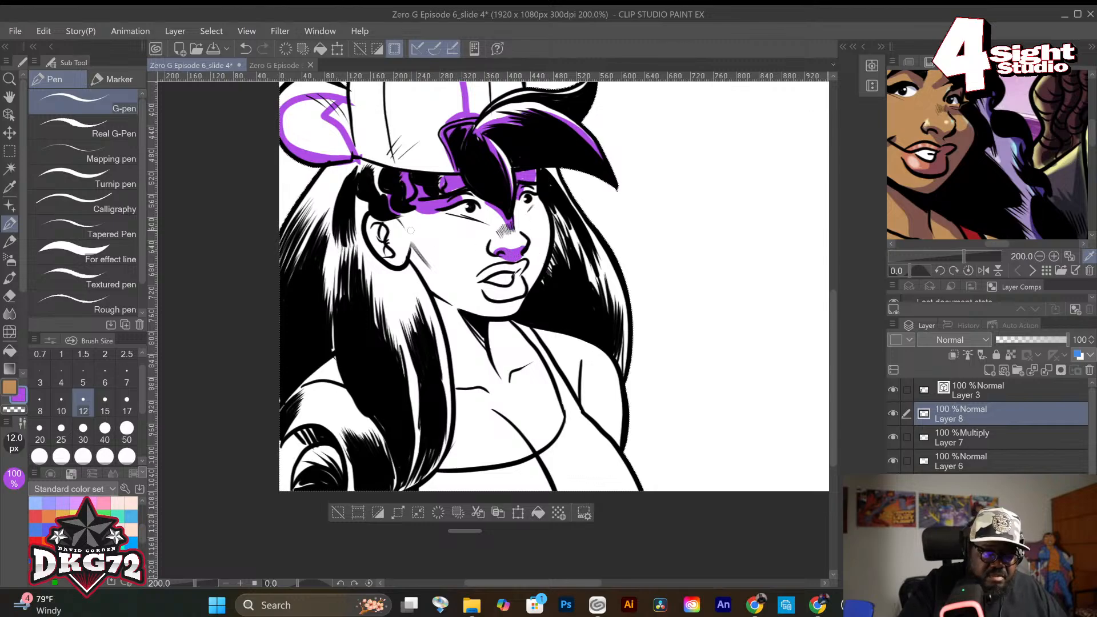
mouse_move(411, 215)
left_mouse_down()
mouse_move(433, 269)
mouse_move(409, 212)
mouse_move(419, 264)
mouse_move(437, 293)
mouse_move(469, 309)
mouse_move(434, 294)
mouse_move(462, 291)
left_mouse_up()
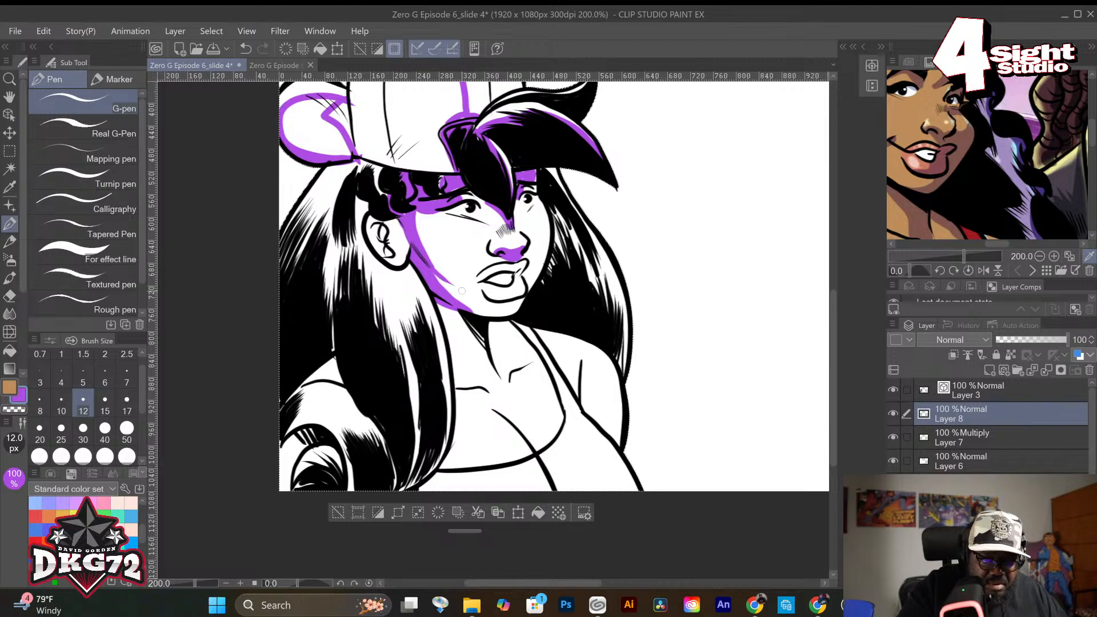
mouse_move(423, 239)
left_mouse_down()
mouse_move(418, 208)
mouse_move(430, 253)
mouse_move(432, 212)
mouse_move(435, 259)
mouse_move(435, 218)
left_mouse_up()
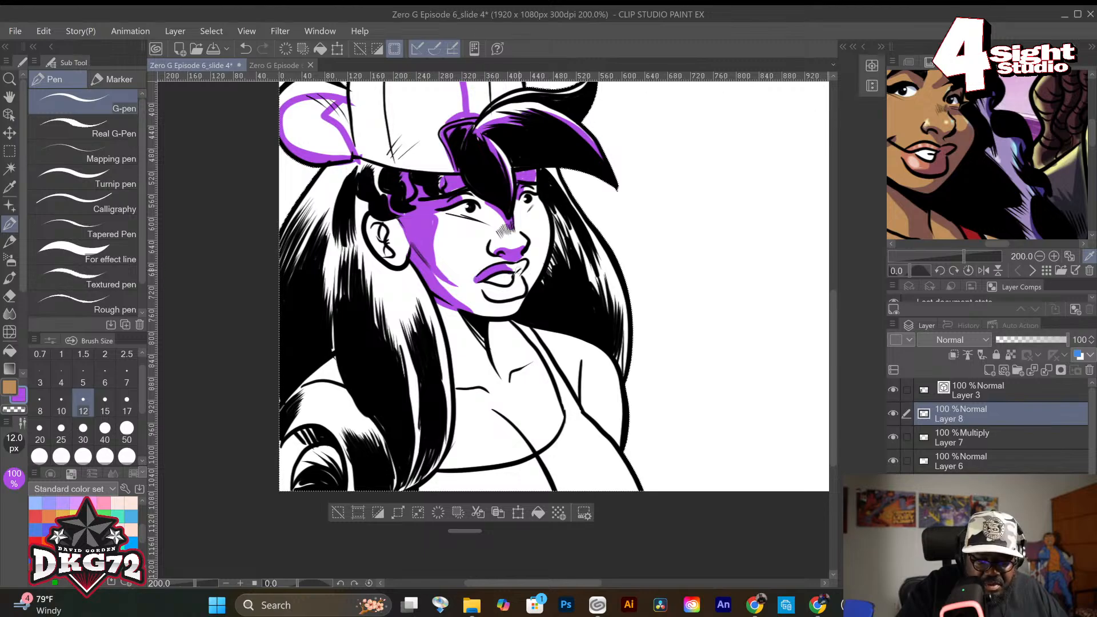
mouse_move(499, 285)
left_mouse_down()
mouse_move(487, 291)
mouse_move(495, 298)
left_mouse_up()
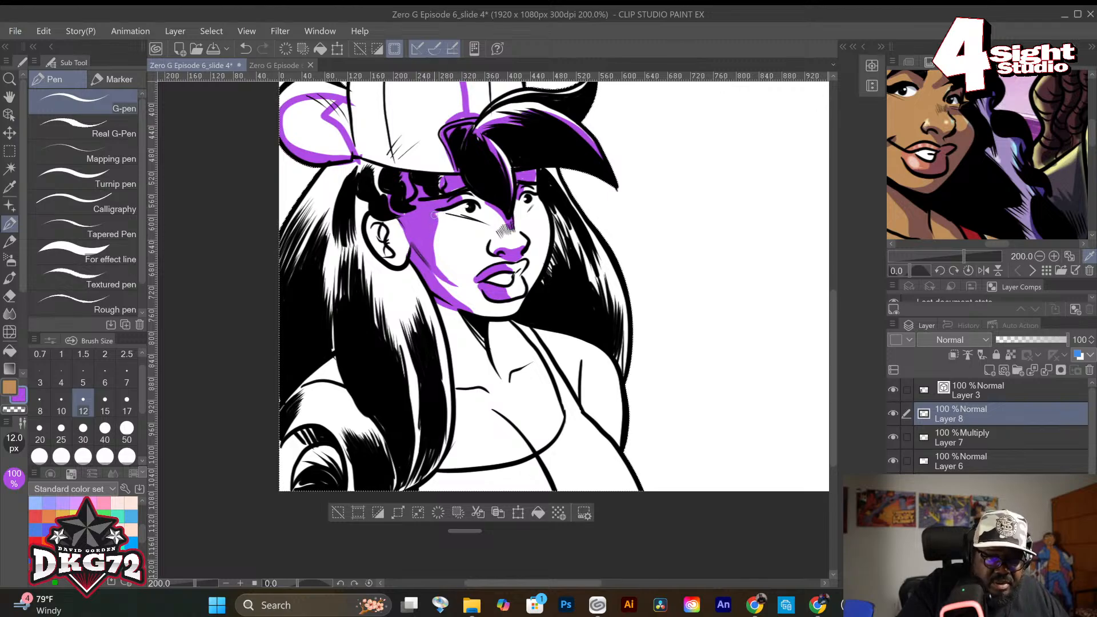
mouse_move(399, 260)
left_mouse_down()
mouse_move(391, 229)
mouse_move(397, 254)
mouse_move(404, 243)
mouse_move(369, 226)
left_mouse_up()
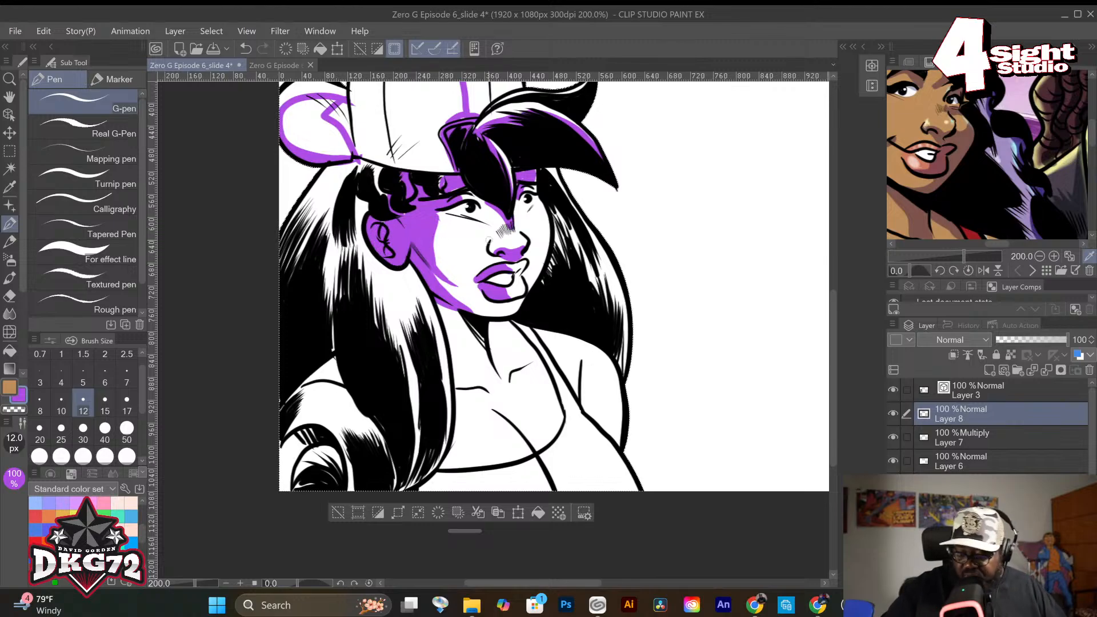
Erase the inner ear lines on Layer 3 and redraw them in black with a 5 px G-pen.
left_click(991, 393)
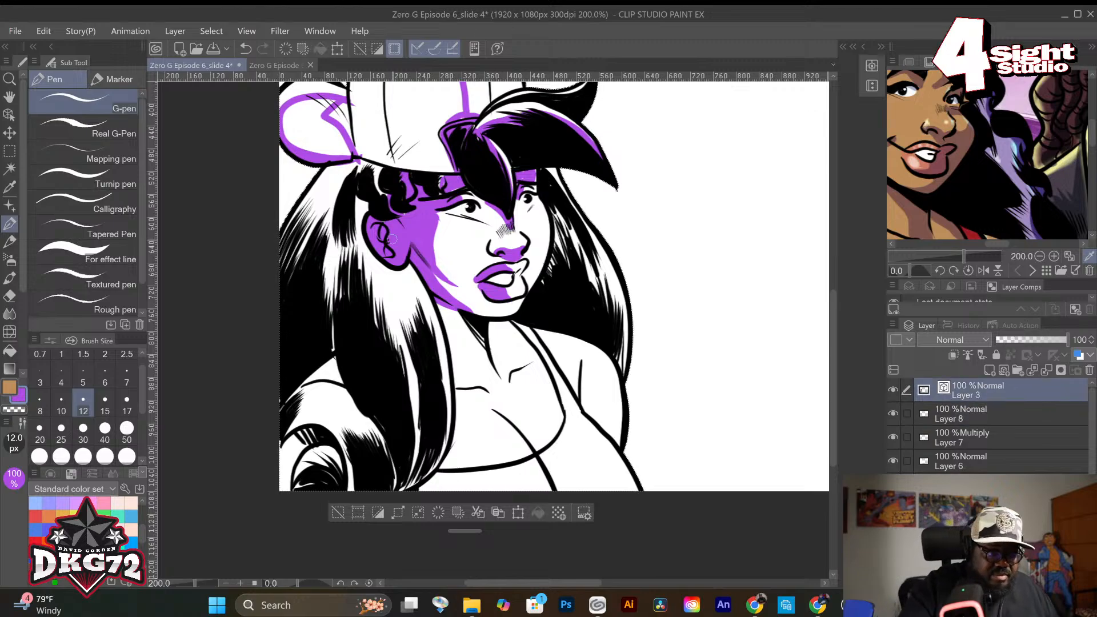
key("e")
left_click_drag(389, 229, 387, 254)
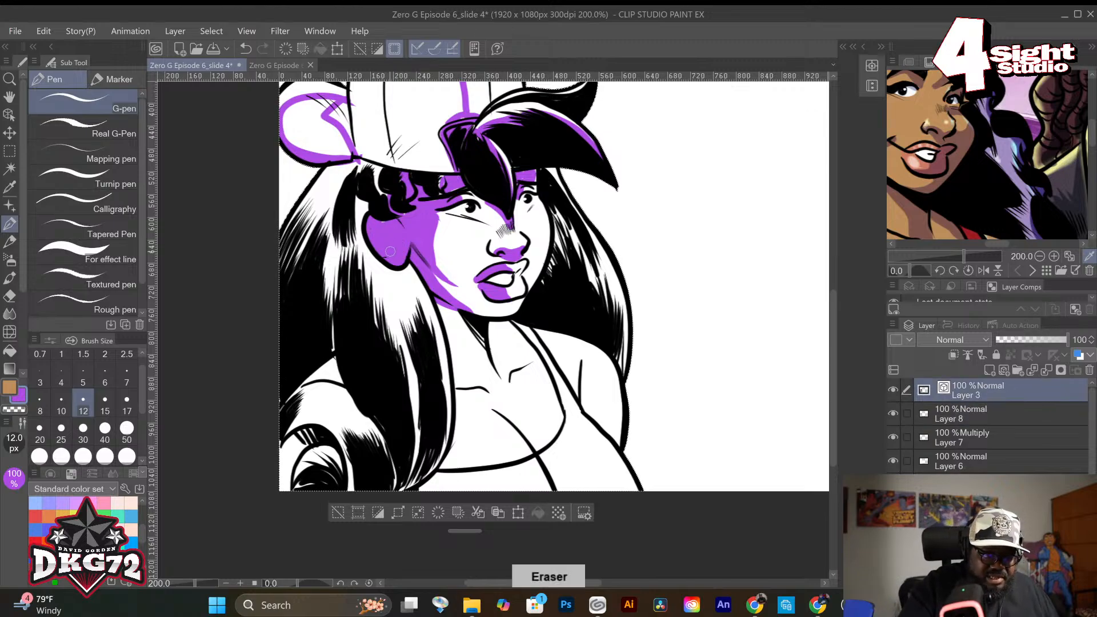
left_click(10, 389)
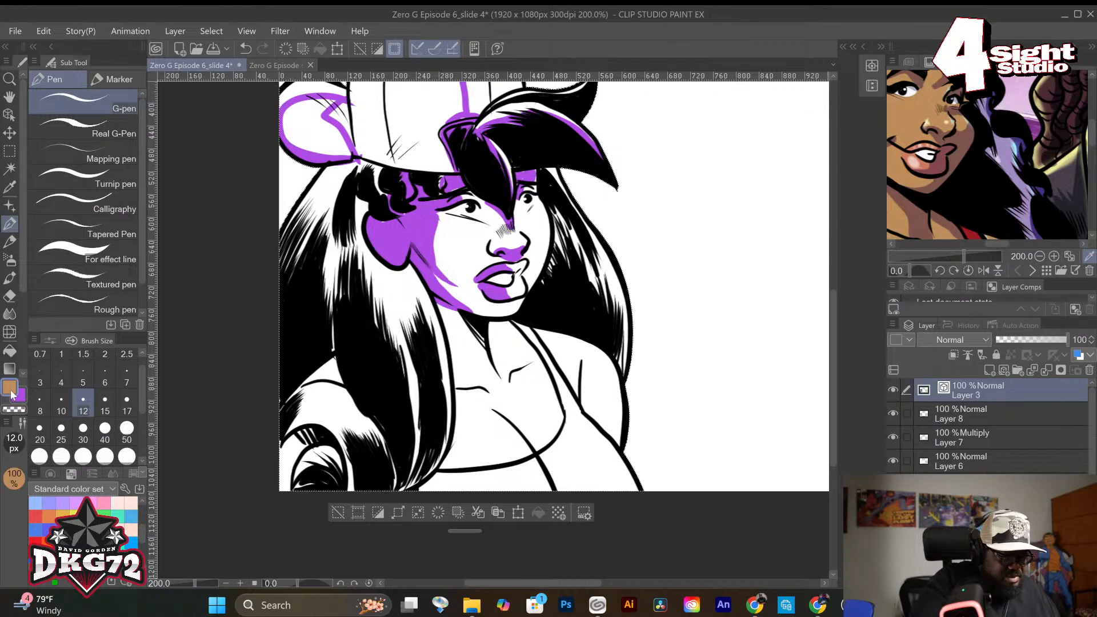
scroll(86, 523, "up", 3)
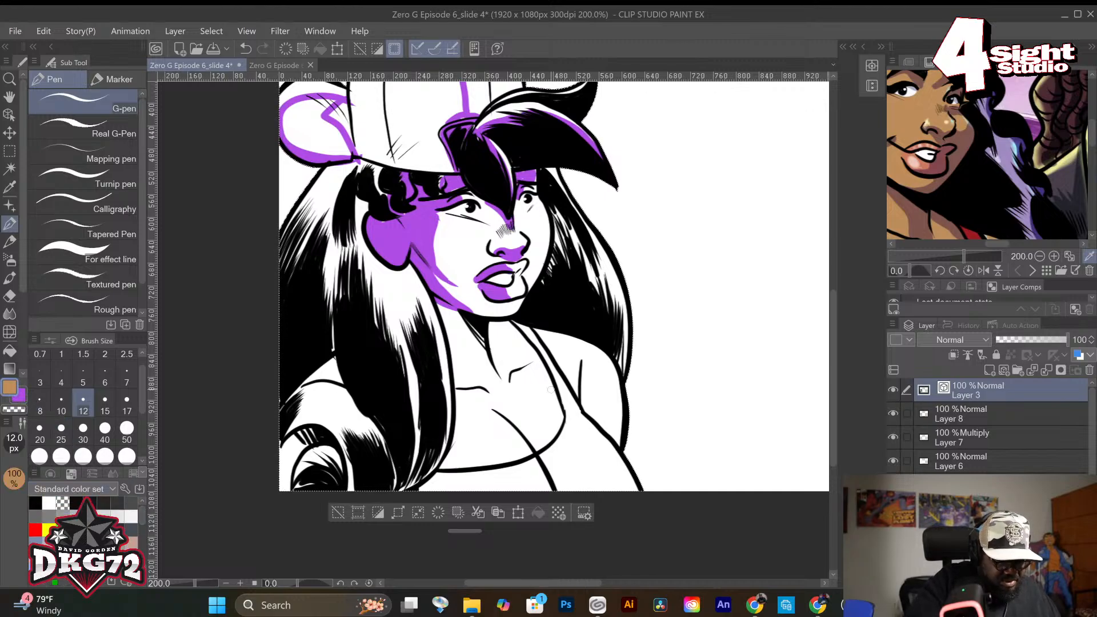
right_click(575, 292)
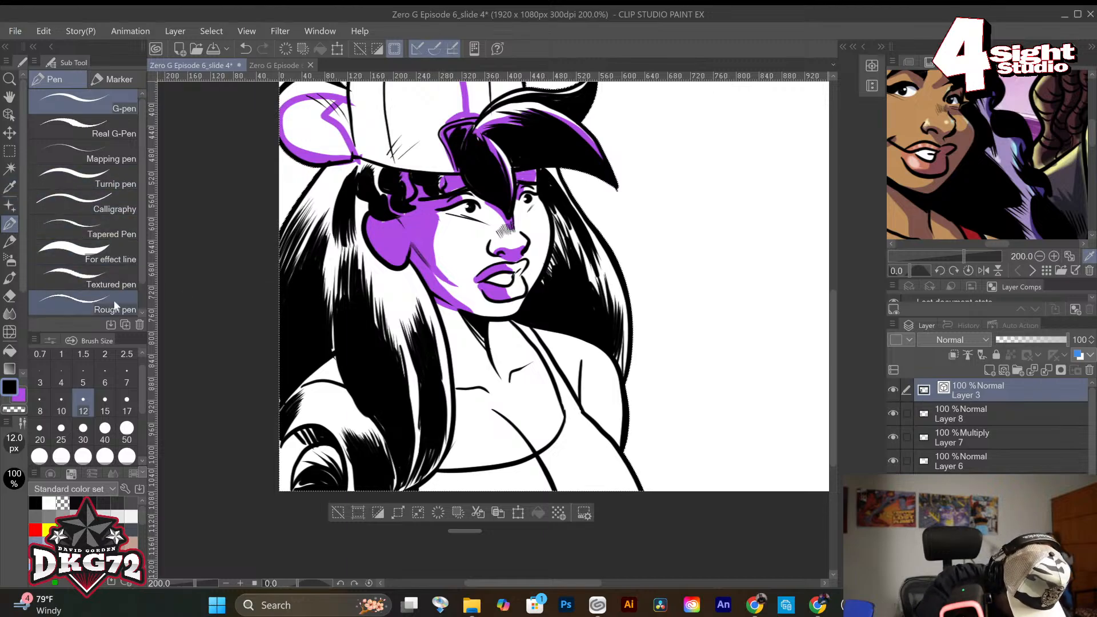
left_click(81, 377)
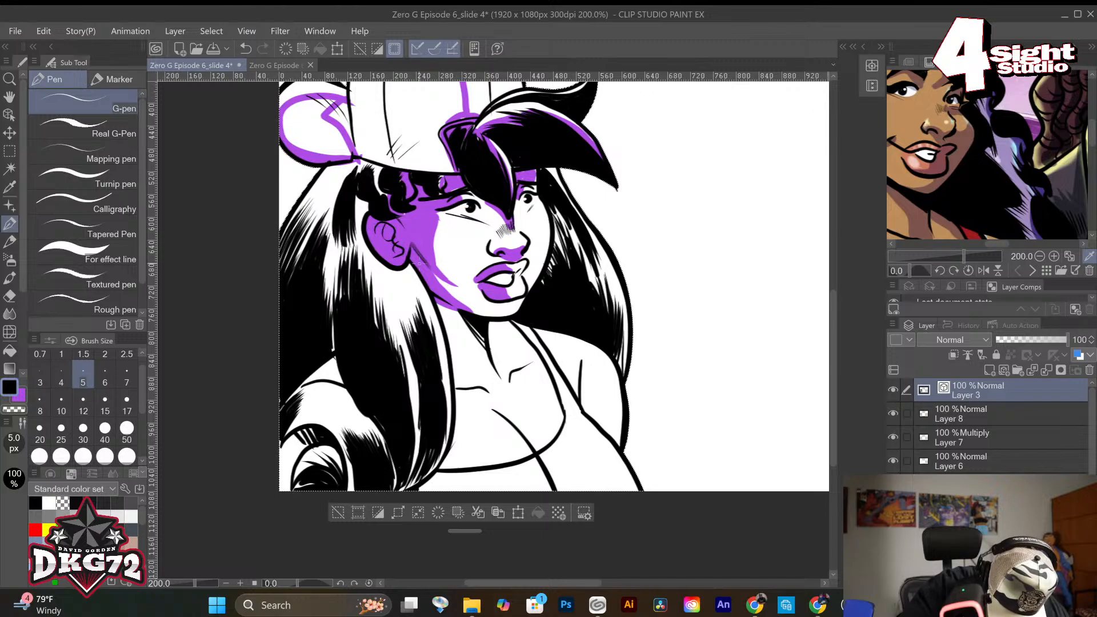
key("e")
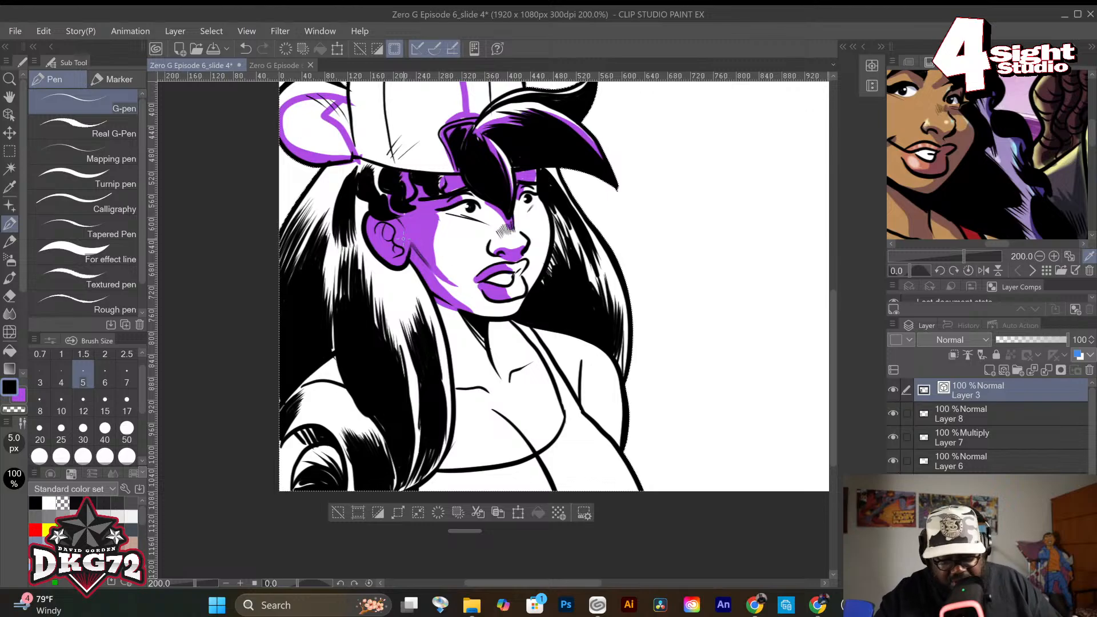
Return to Layer 8, check its contents by toggling its visibility, and draw a purple shadow line down the neck beside the hair.
left_click(961, 420)
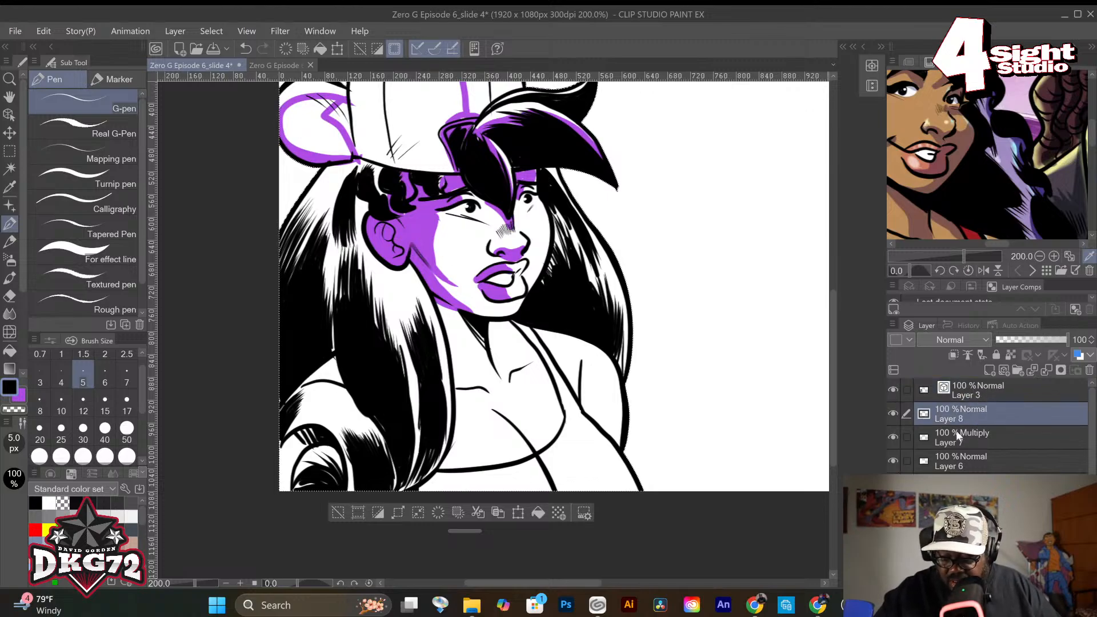
left_click(894, 413)
left_click(894, 414)
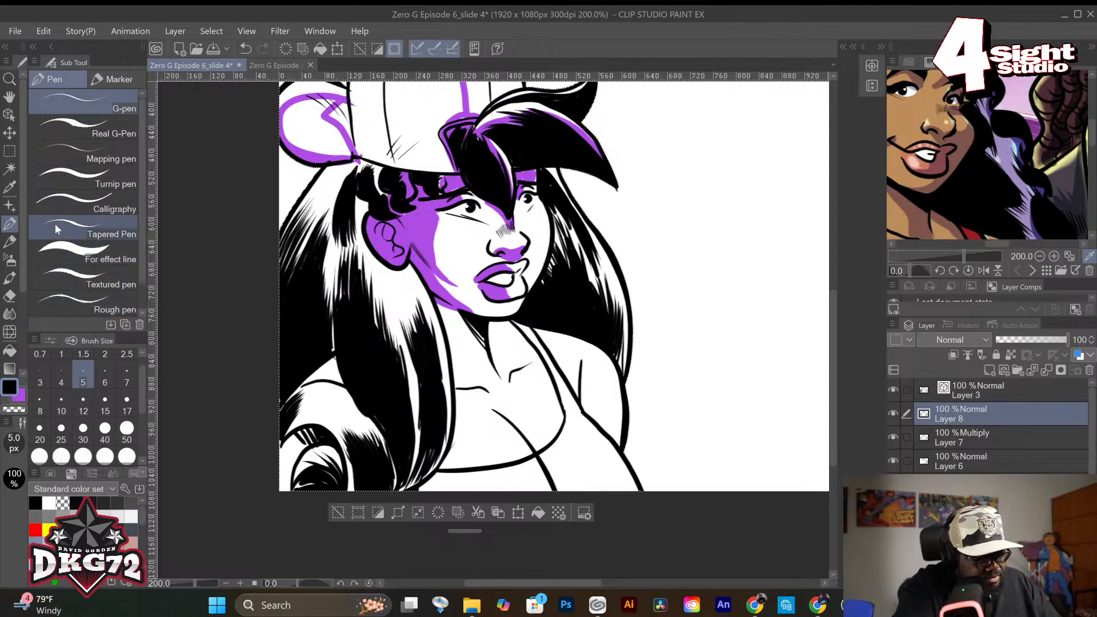
key("x")
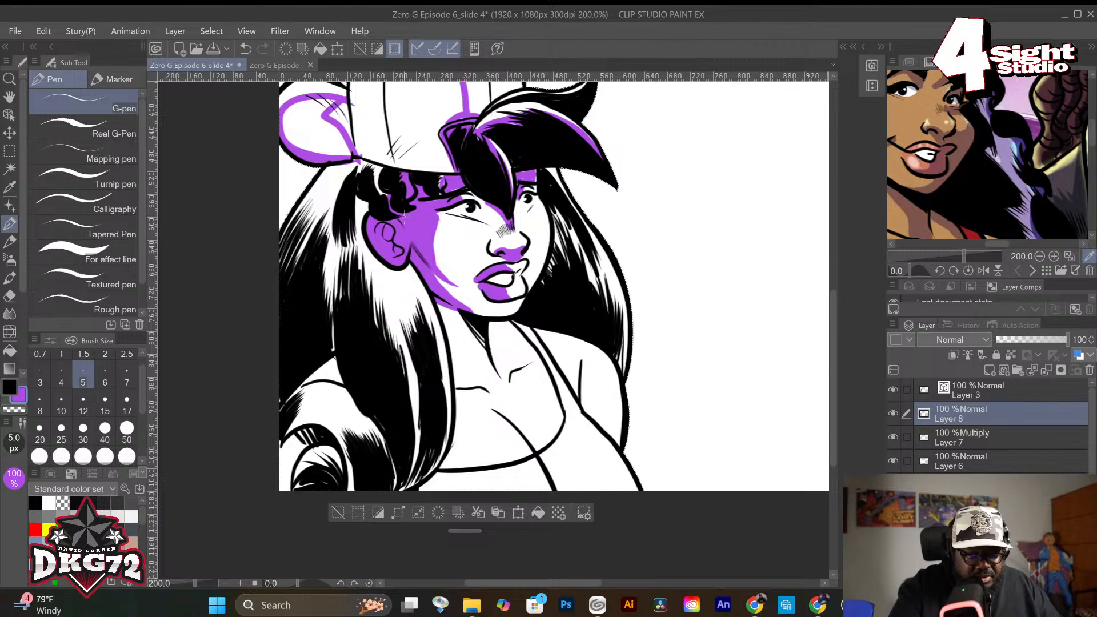
mouse_move(443, 310)
left_mouse_down()
mouse_move(458, 407)
mouse_move(438, 304)
left_mouse_up()
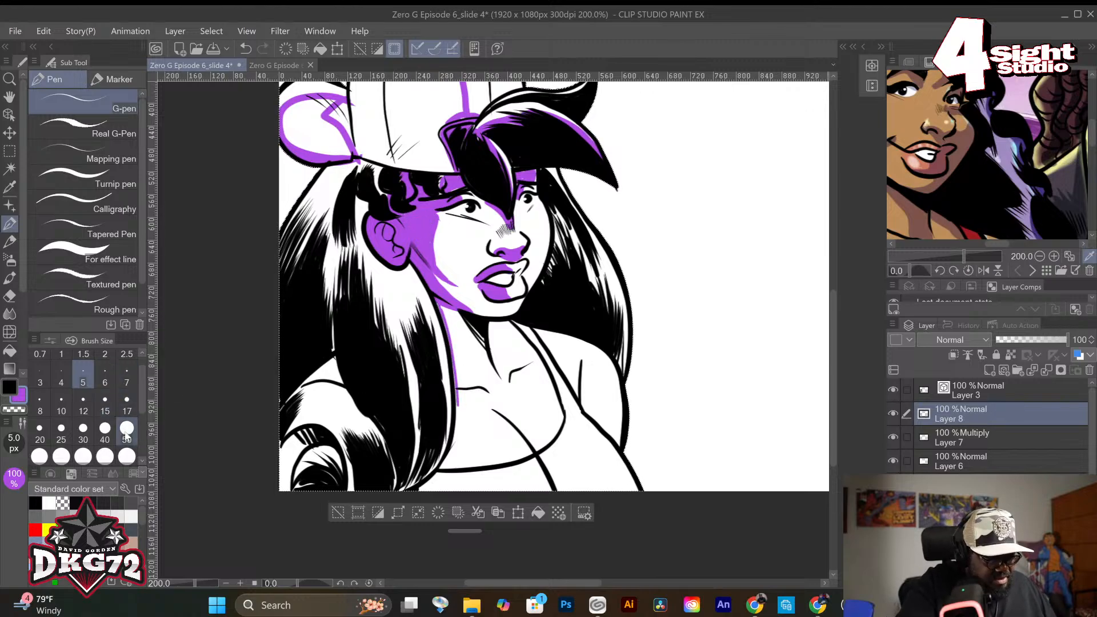
Set the brush size to 50 and paint the long hair behind and below the girl's ear purple down to its ends.
left_click(127, 433)
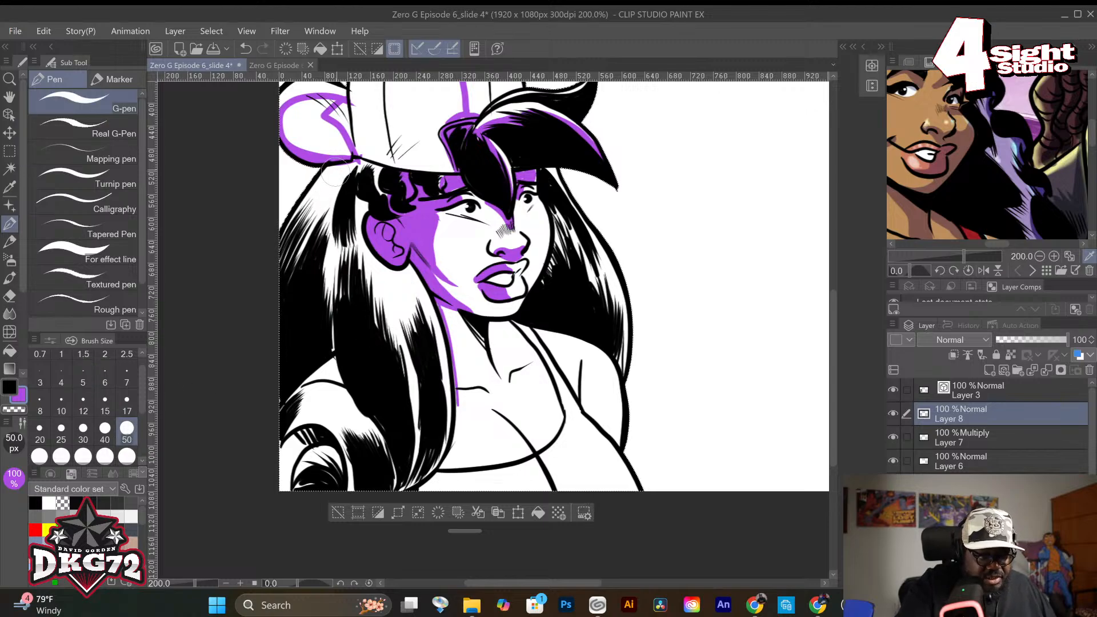
left_click_drag(336, 172, 268, 326)
mouse_move(332, 175)
left_mouse_down()
mouse_move(312, 212)
mouse_move(350, 156)
mouse_move(324, 195)
mouse_move(354, 170)
mouse_move(334, 366)
left_mouse_up()
left_click_drag(337, 200, 333, 366)
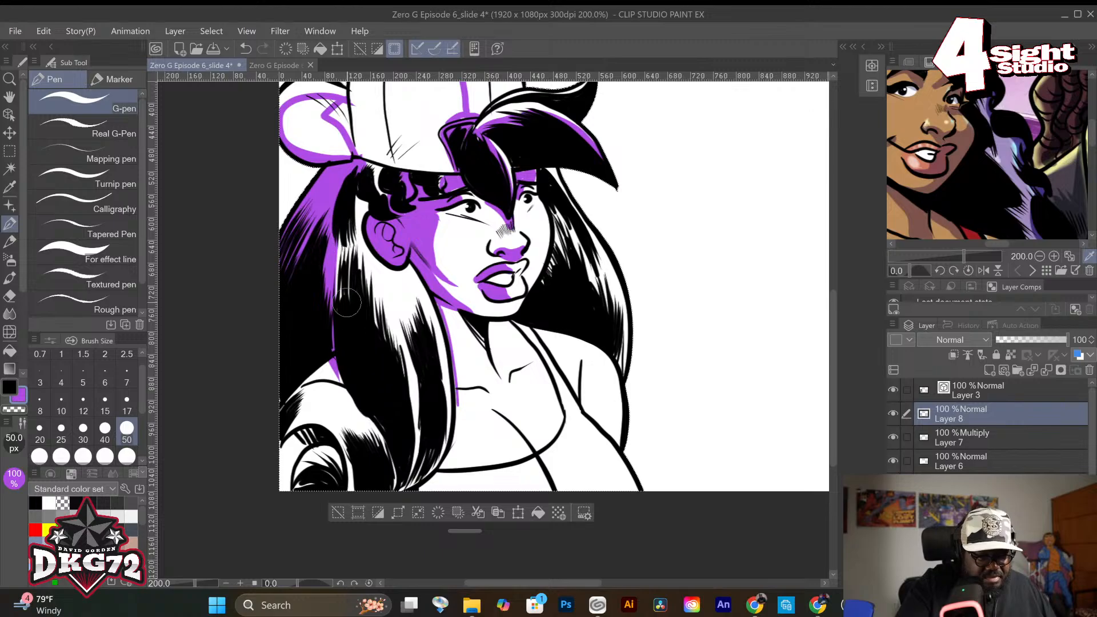
left_click_drag(343, 286, 339, 249)
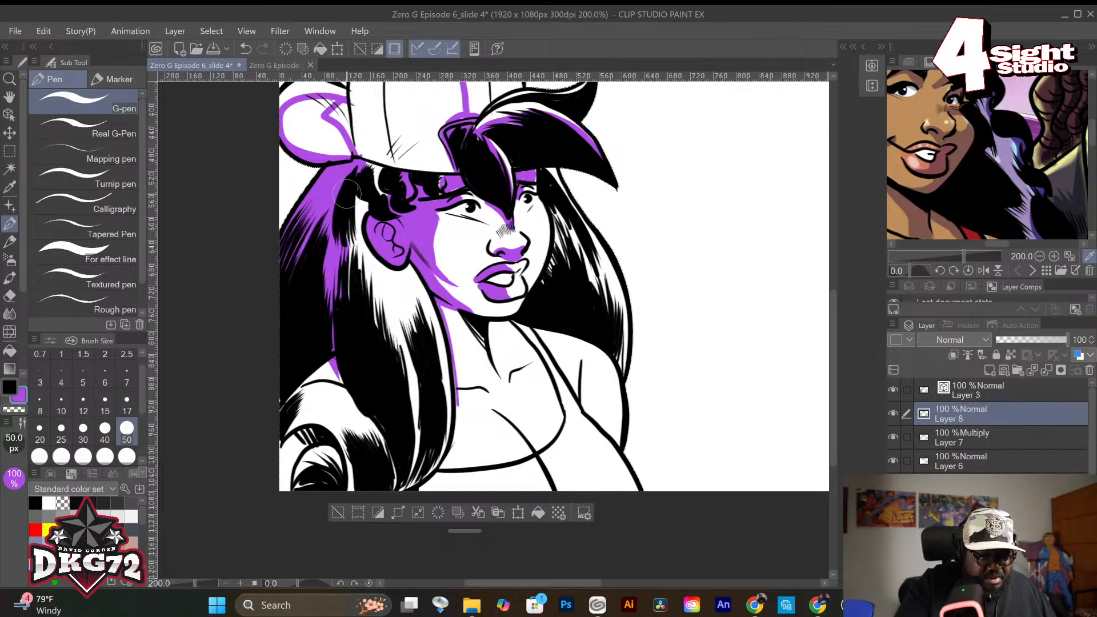
mouse_move(347, 195)
left_mouse_down()
mouse_move(351, 289)
mouse_move(369, 286)
left_mouse_up()
mouse_move(360, 234)
left_mouse_down()
mouse_move(368, 259)
mouse_move(354, 278)
mouse_move(377, 279)
mouse_move(373, 256)
mouse_move(383, 362)
mouse_move(413, 422)
mouse_move(399, 300)
mouse_move(401, 398)
mouse_move(402, 317)
left_mouse_up()
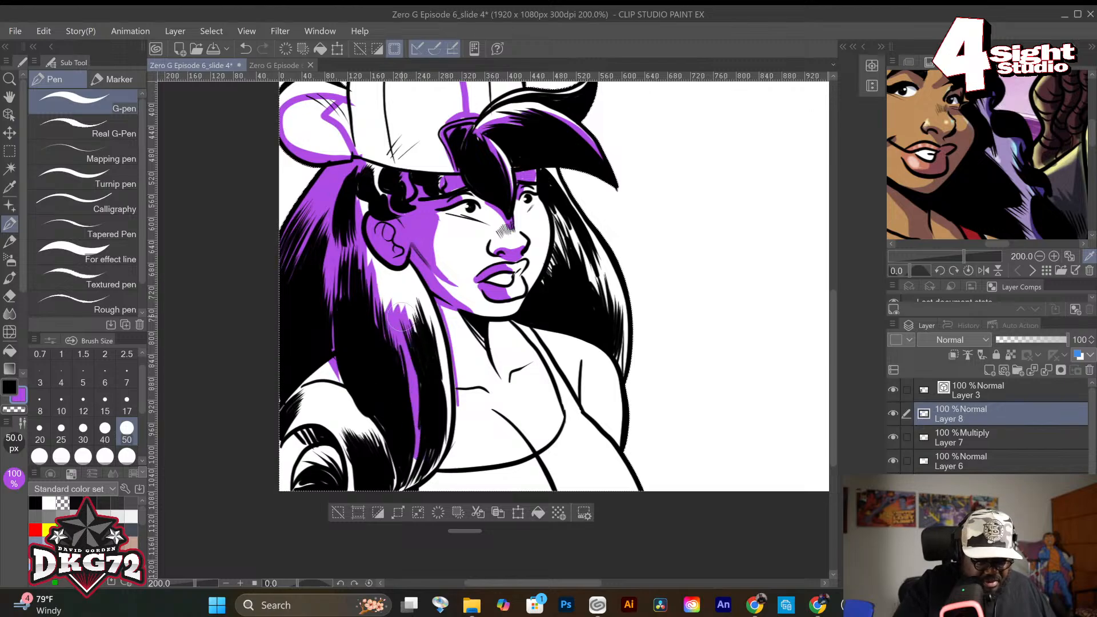
left_click_drag(416, 449, 406, 471)
Paint purple highlights in the hair on the far side of her face, undo a stray stroke, and reduce the brush size to 30.
left_click_drag(566, 236, 550, 283)
left_click_drag(550, 283, 554, 244)
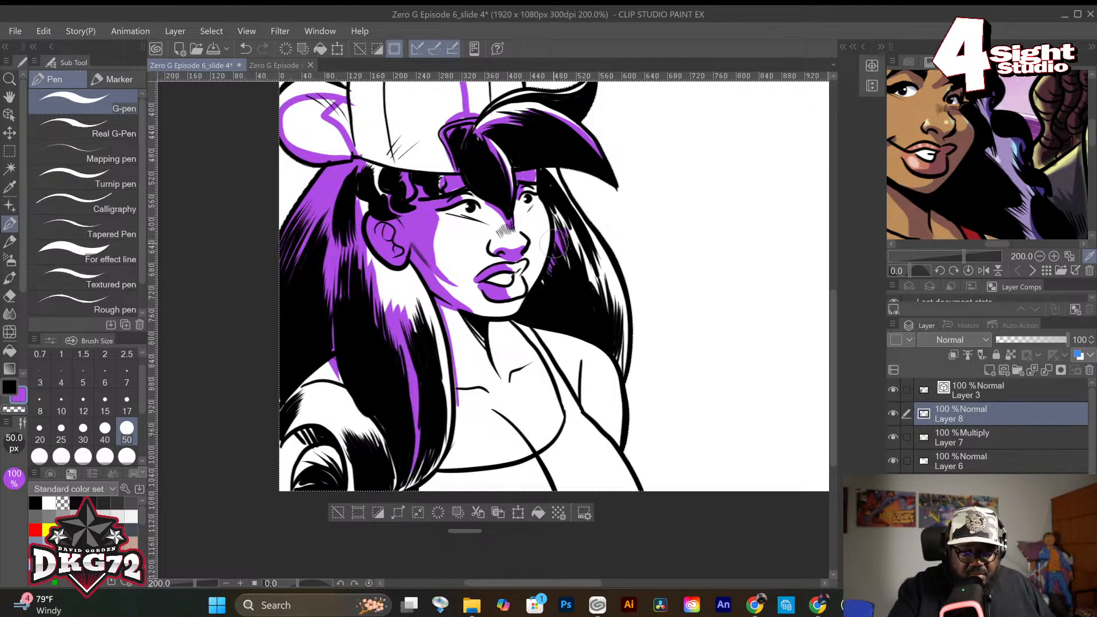
key("ctrl+z")
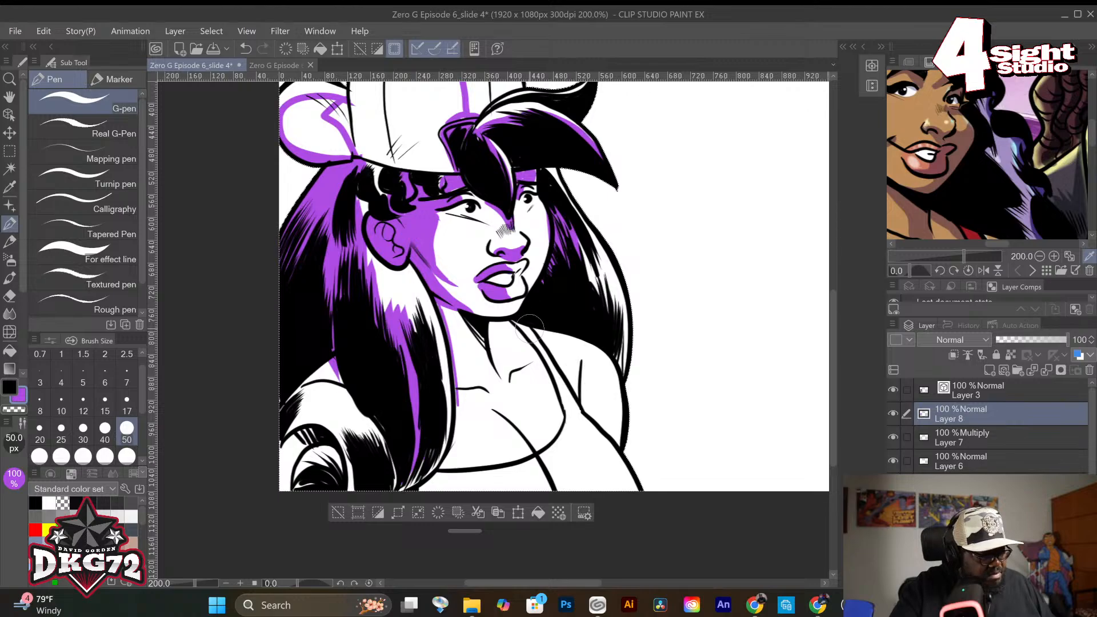
key("e")
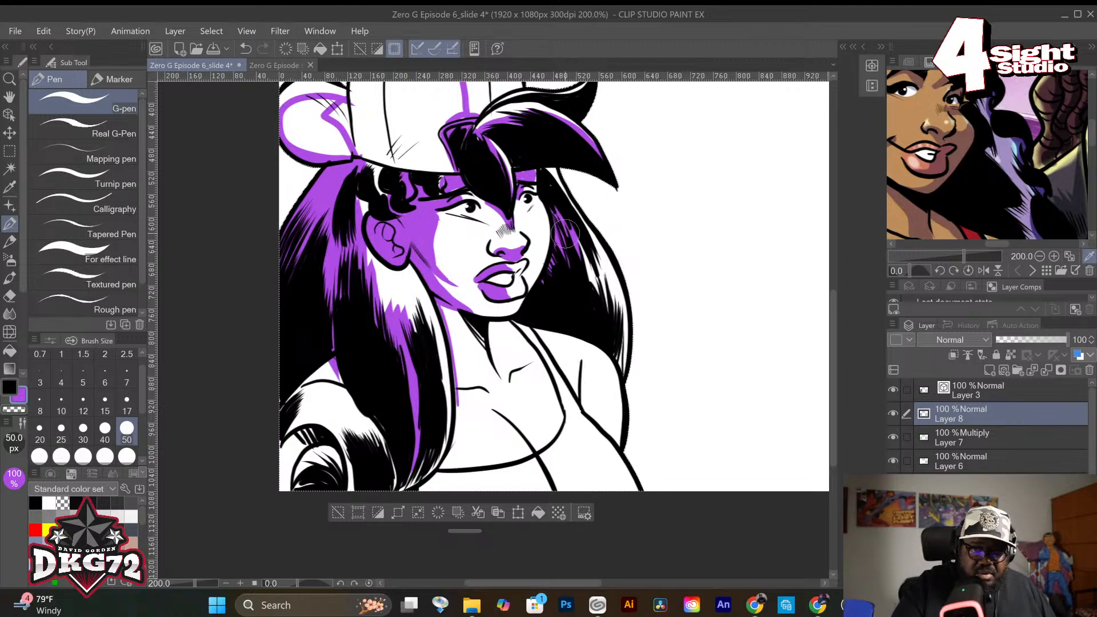
left_click(82, 431)
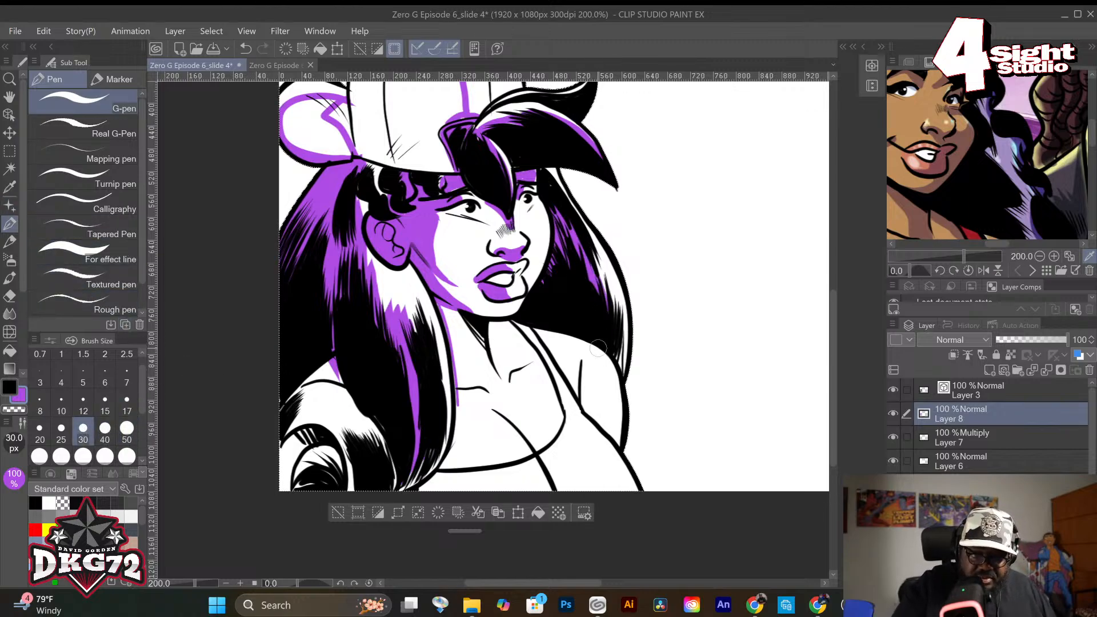
Shade the neck, collarbone and chest beside the long hair in purple, undoing and redrawing unsatisfactory strokes.
scroll(818, 416, "down", 4)
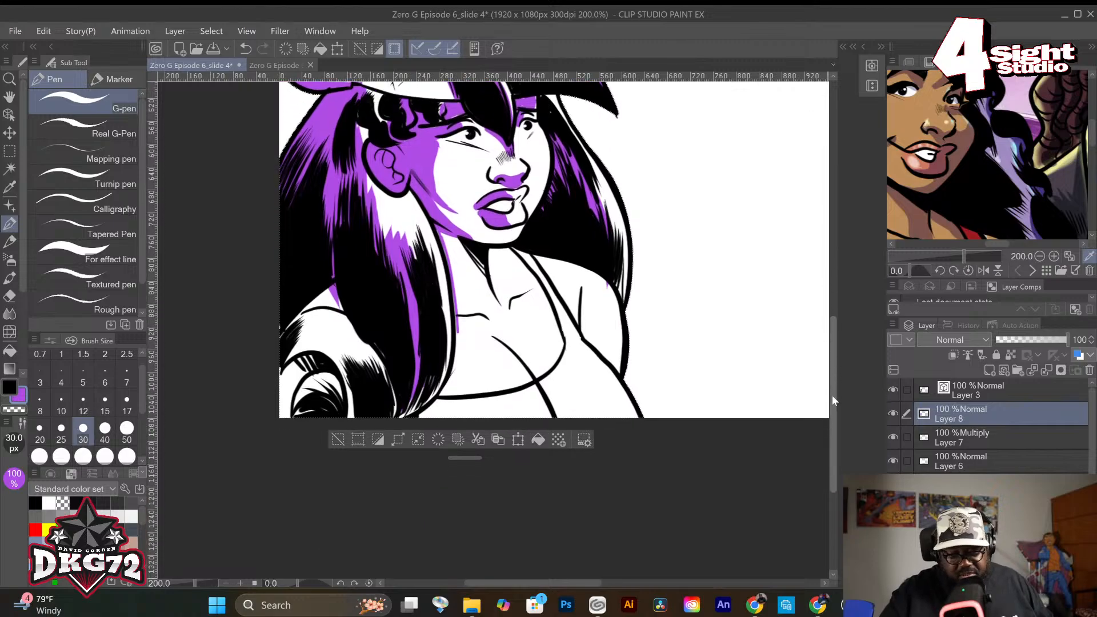
left_click_drag(440, 171, 458, 302)
key("ctrl+z")
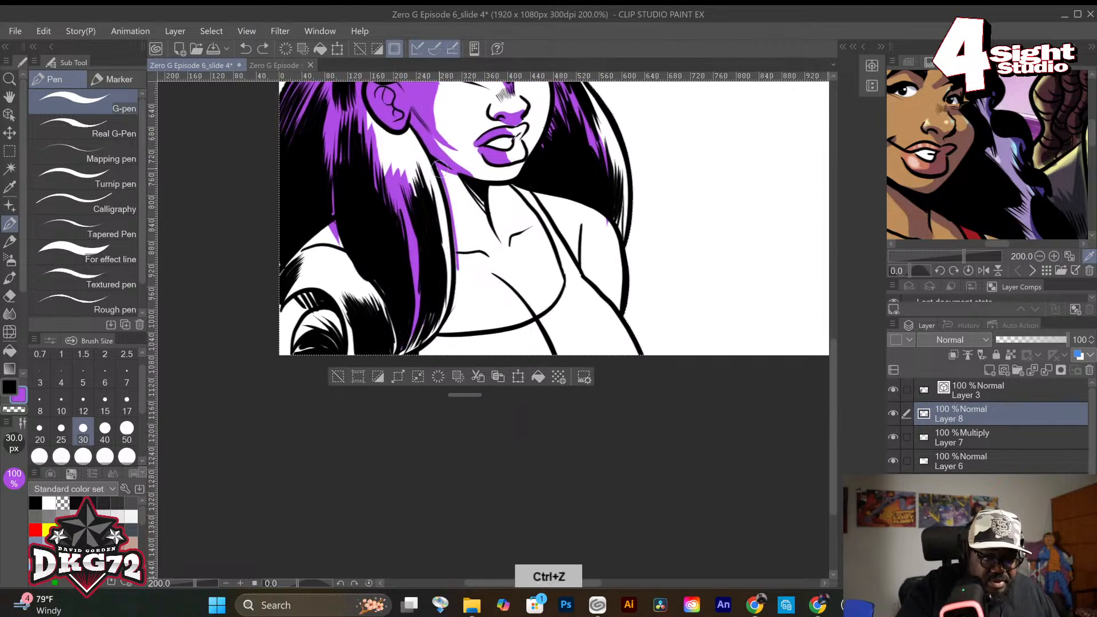
left_click_drag(440, 169, 464, 270)
key("ctrl+z")
mouse_move(440, 167)
left_mouse_down()
mouse_move(460, 244)
mouse_move(483, 259)
mouse_move(462, 255)
mouse_move(446, 337)
mouse_move(468, 302)
mouse_move(427, 354)
mouse_move(448, 342)
mouse_move(456, 363)
left_mouse_up()
Paint purple shadows on the girl's top below the neckline and on her far arm, undoing stray strokes near the strap.
left_click_drag(536, 316, 563, 365)
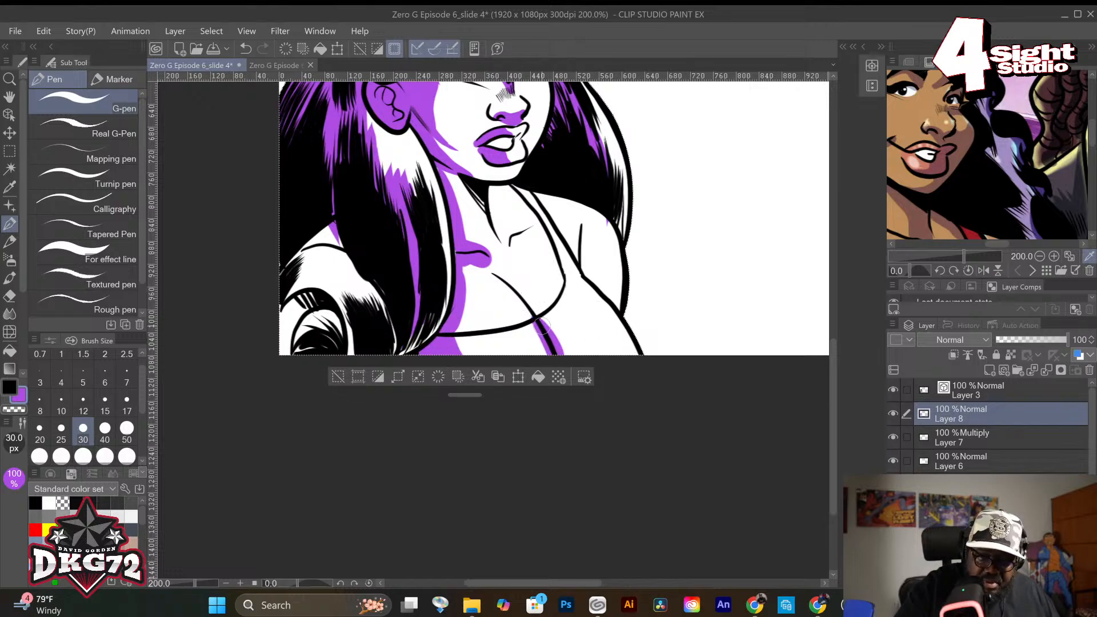
key("ctrl+z")
mouse_move(538, 316)
left_mouse_down()
mouse_move(566, 366)
mouse_move(580, 366)
left_mouse_up()
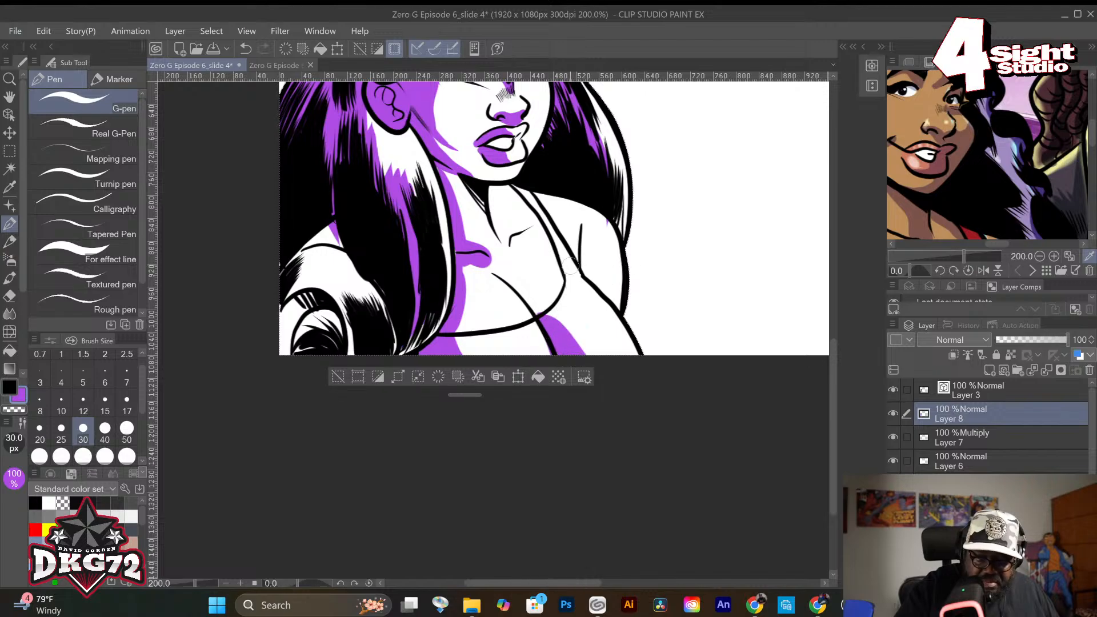
mouse_move(535, 203)
left_mouse_down()
mouse_move(584, 282)
mouse_move(617, 305)
mouse_move(589, 272)
mouse_move(584, 245)
mouse_move(597, 283)
mouse_move(586, 262)
left_mouse_up()
key("ctrl+z")
key("ctrl+z")
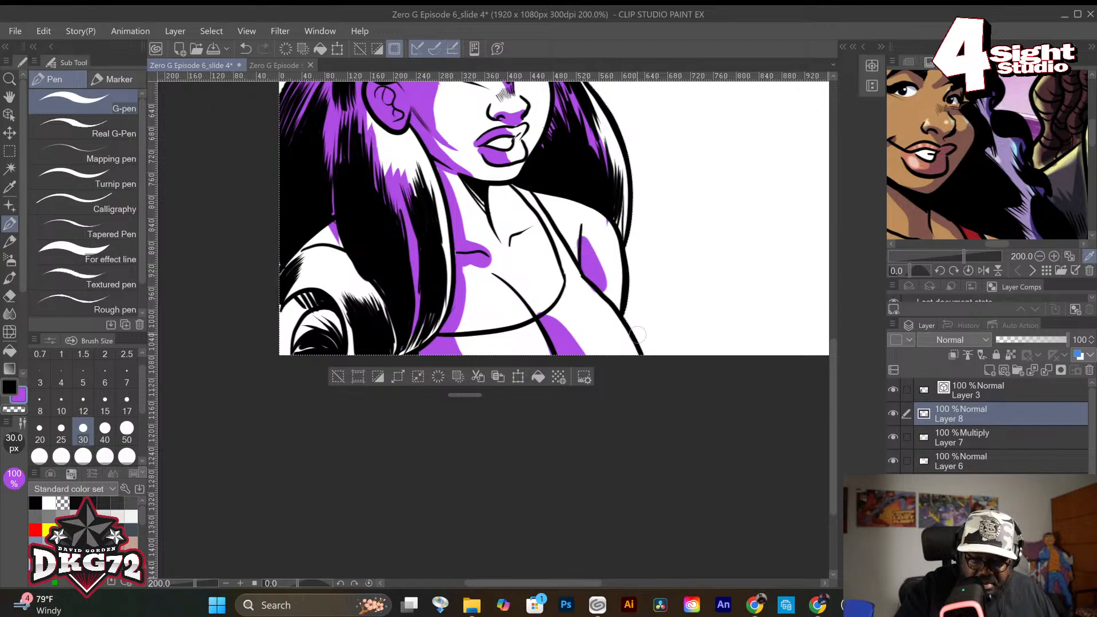
Paint purple shadows on the girl's near shoulder and arm and over most of the cap's crown and the rounded part behind it.
mouse_move(286, 283)
left_mouse_down()
mouse_move(310, 262)
mouse_move(298, 284)
mouse_move(318, 283)
mouse_move(312, 253)
mouse_move(302, 261)
mouse_move(346, 223)
mouse_move(325, 284)
mouse_move(337, 308)
mouse_move(293, 305)
mouse_move(312, 299)
mouse_move(289, 320)
mouse_move(280, 358)
mouse_move(292, 304)
mouse_move(282, 351)
left_mouse_up()
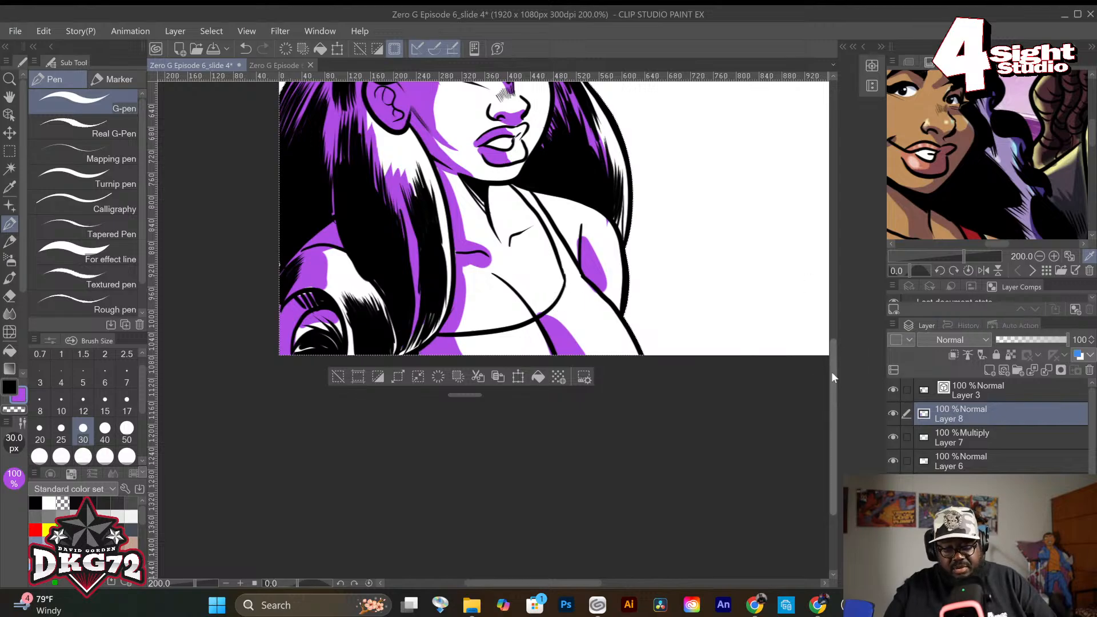
left_click_drag(832, 369, 833, 293)
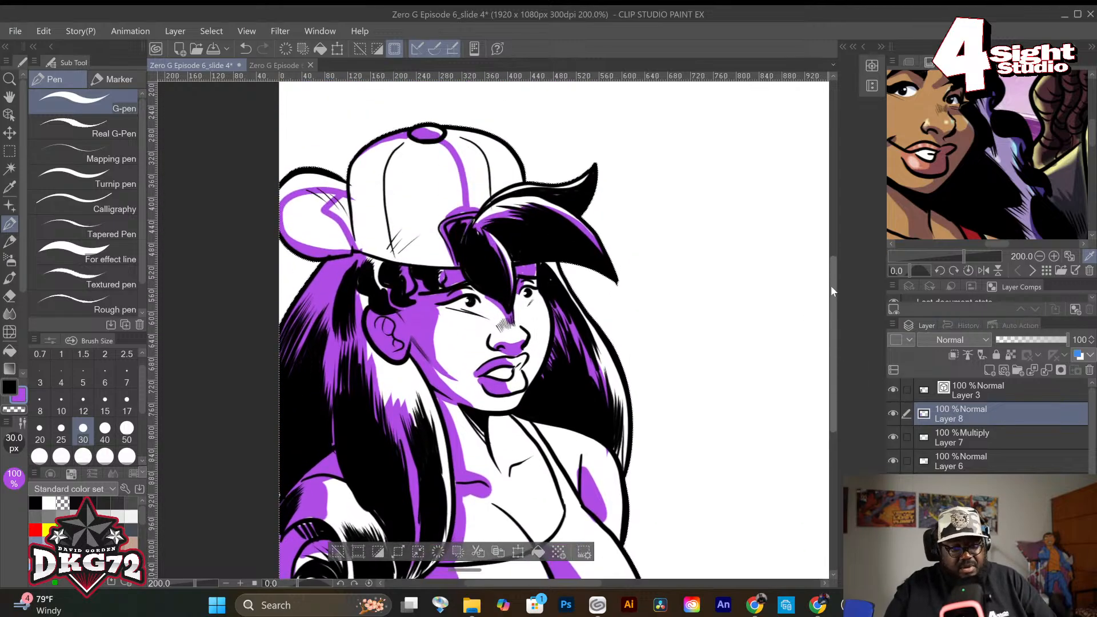
mouse_move(344, 240)
left_mouse_down()
mouse_move(346, 216)
mouse_move(345, 242)
mouse_move(295, 220)
mouse_move(301, 244)
mouse_move(327, 233)
left_mouse_up()
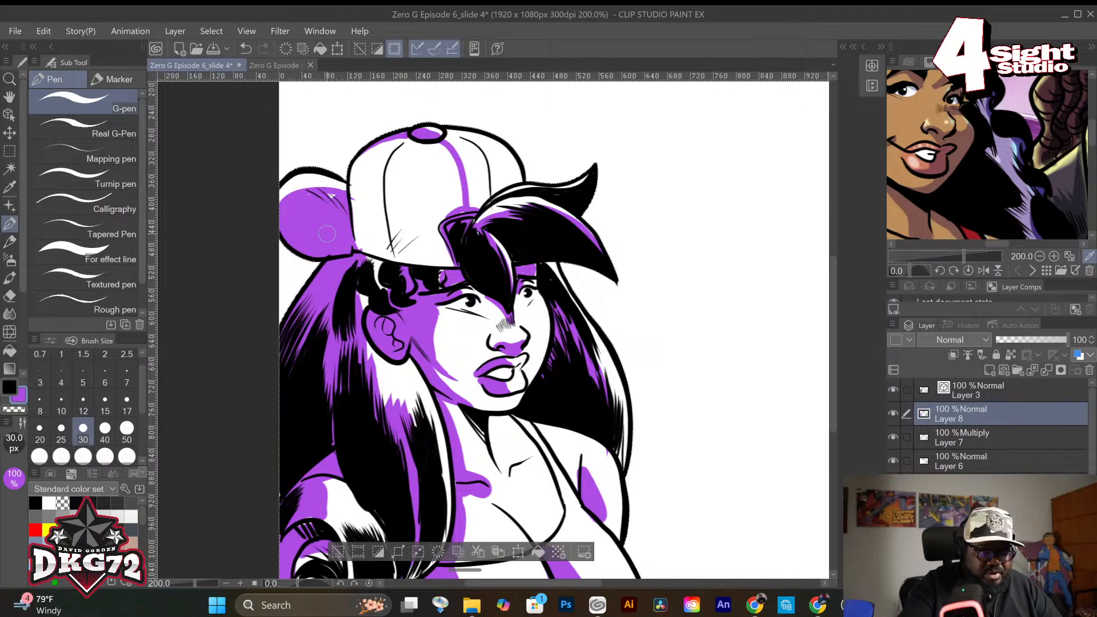
mouse_move(357, 169)
left_mouse_down()
mouse_move(427, 147)
mouse_move(459, 203)
mouse_move(434, 232)
mouse_move(448, 260)
mouse_move(361, 244)
mouse_move(385, 267)
mouse_move(381, 286)
mouse_move(357, 169)
mouse_move(361, 219)
mouse_move(371, 159)
mouse_move(379, 175)
mouse_move(392, 155)
mouse_move(407, 251)
mouse_move(442, 183)
mouse_move(447, 207)
mouse_move(411, 173)
mouse_move(418, 146)
mouse_move(435, 166)
mouse_move(418, 171)
mouse_move(433, 146)
mouse_move(416, 136)
mouse_move(433, 137)
mouse_move(423, 133)
mouse_move(468, 205)
mouse_move(490, 199)
left_mouse_up()
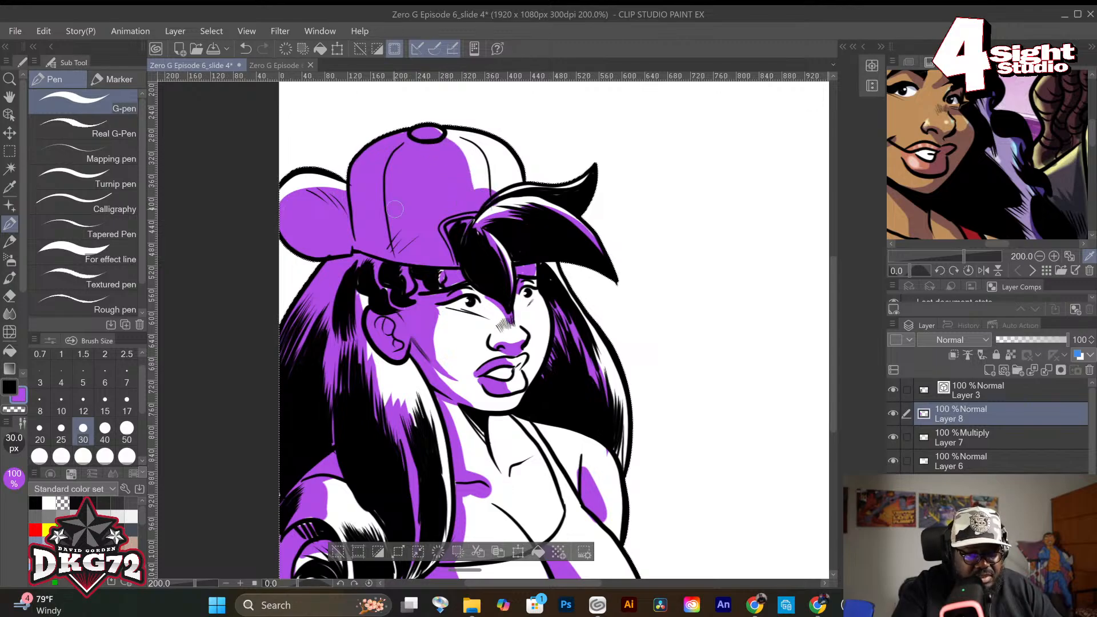
mouse_move(292, 213)
left_mouse_down()
mouse_move(334, 194)
mouse_move(339, 204)
mouse_move(300, 184)
mouse_move(377, 212)
left_mouse_up()
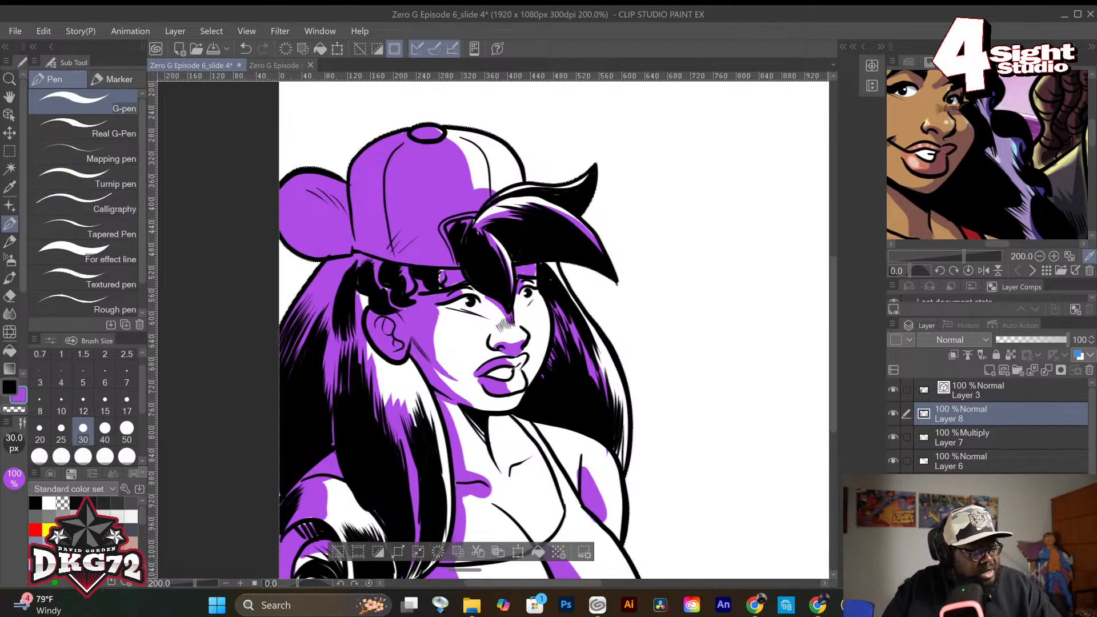
Try deleting the Multiply layer beneath the purple shadow layer at full-page view, and undo the deletion.
key("h")
key("ctrl+alt+0")
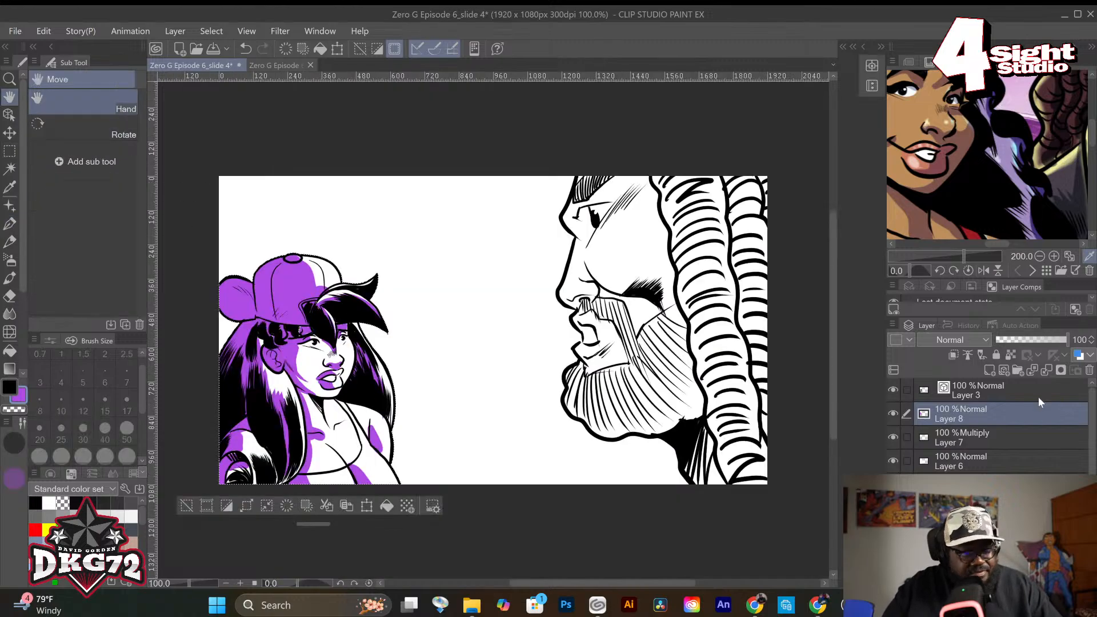
left_click(996, 438)
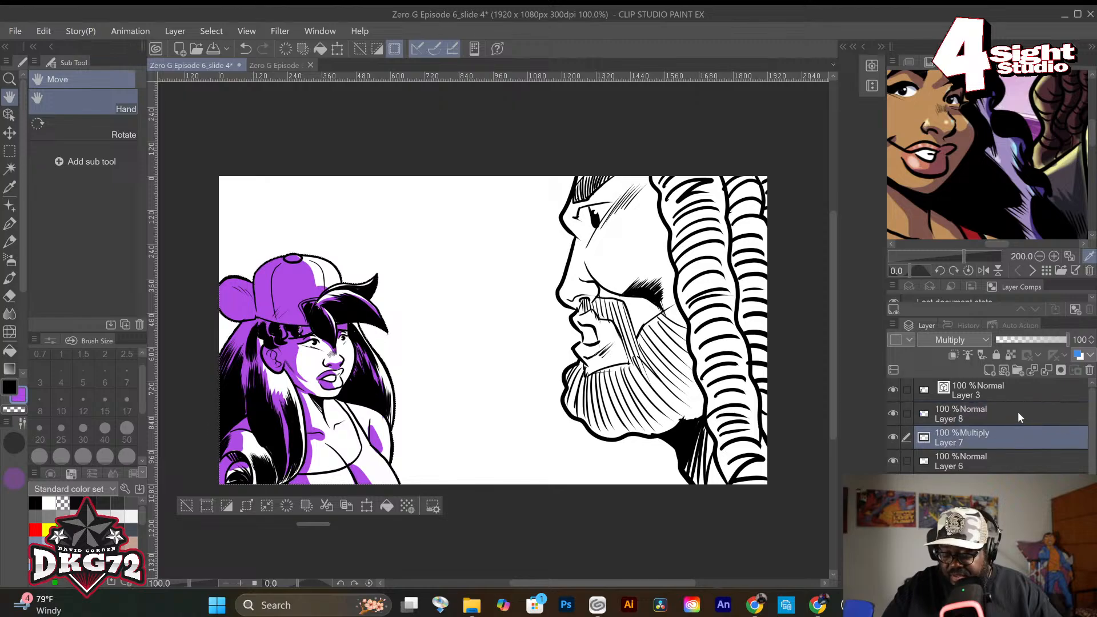
left_click(1089, 371)
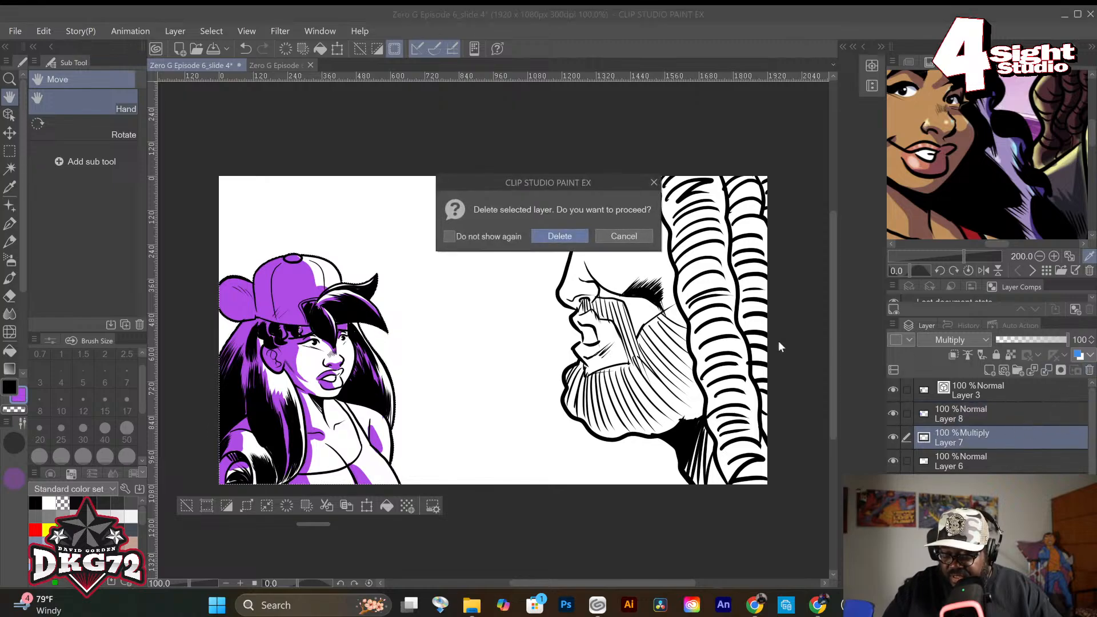
left_click(563, 235)
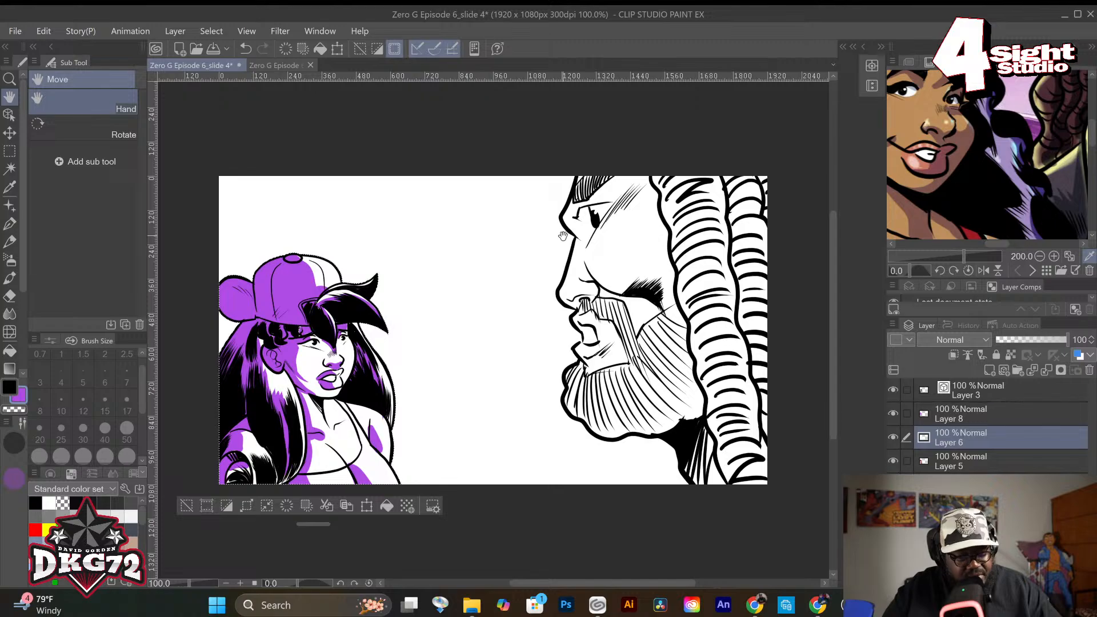
key("ctrl+z")
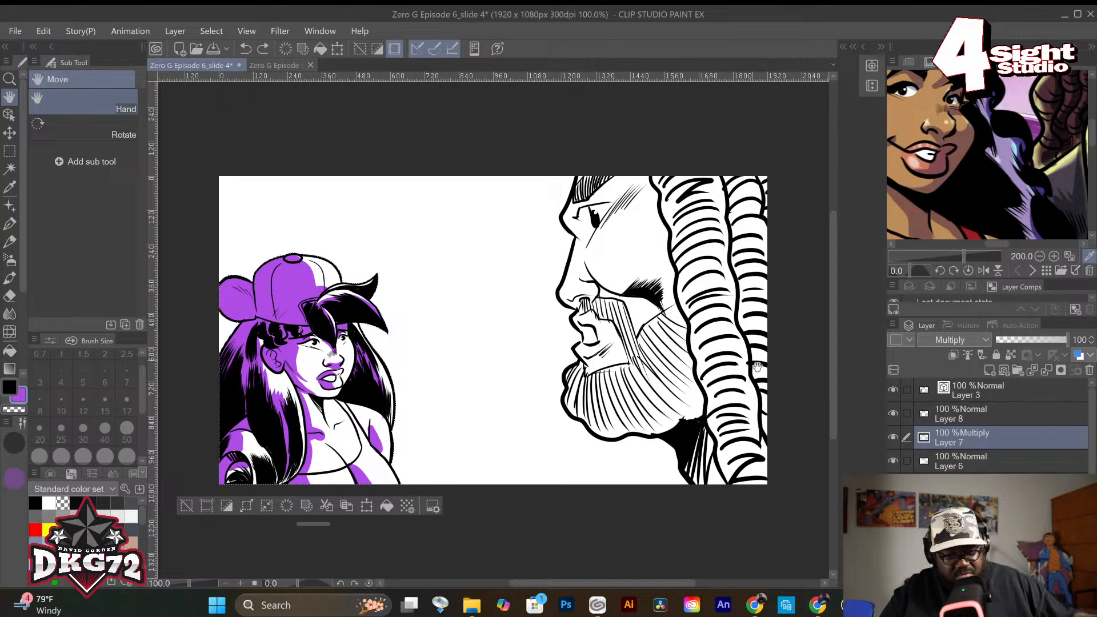
Toggle the visibility of Layer 7 and Layer 6 to check what each contributes to the picture.
left_click(893, 437)
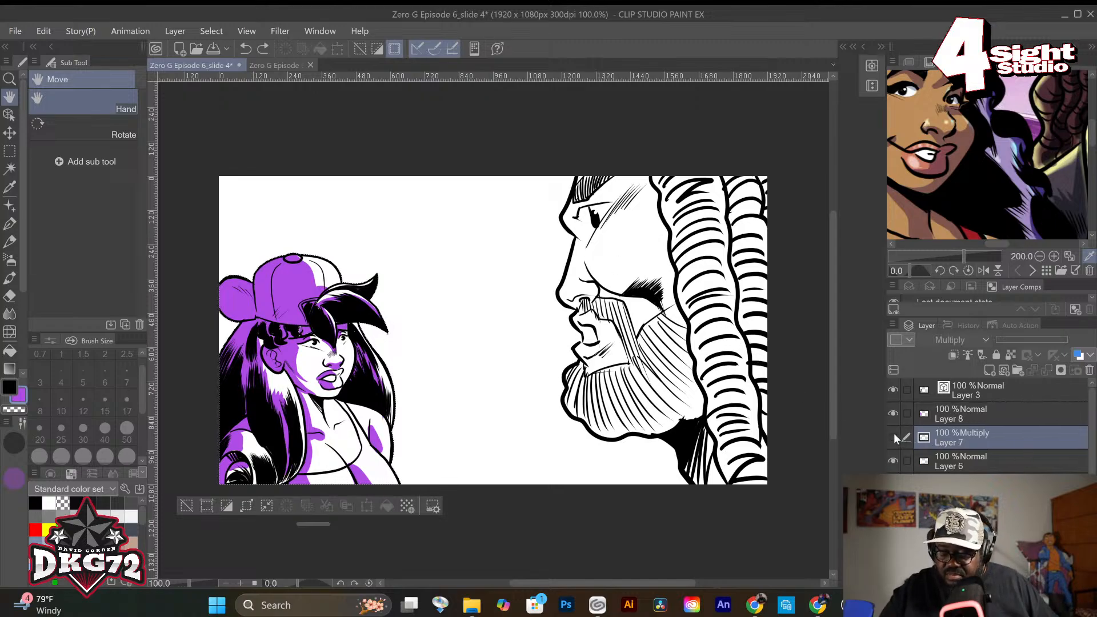
left_click(894, 437)
left_click(893, 460)
left_click(893, 461)
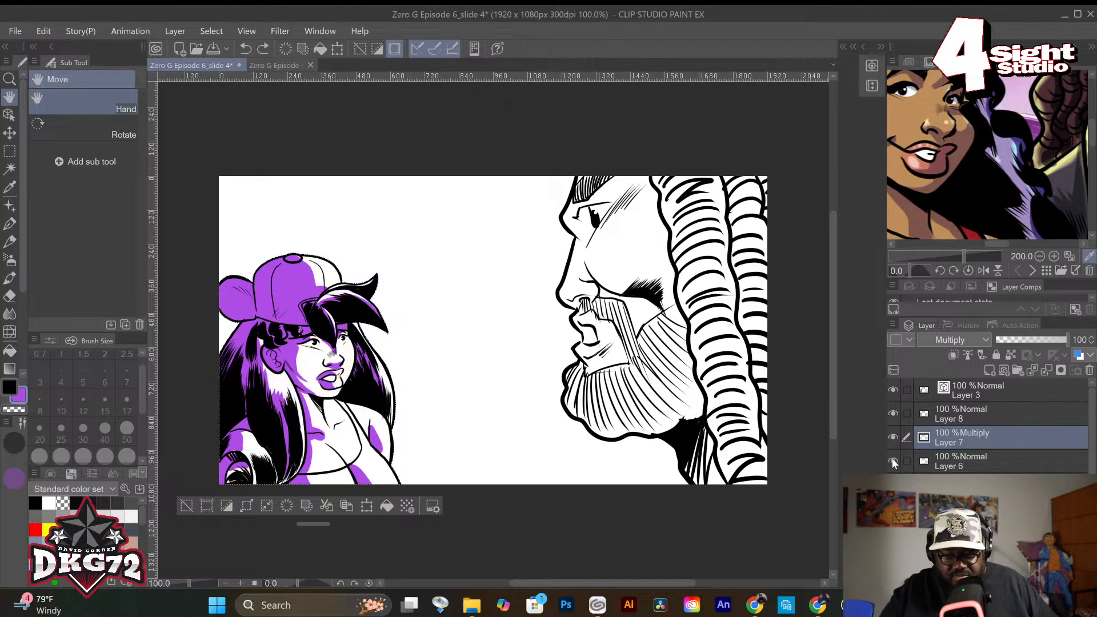
Set the blending mode of the purple shadow layer, Layer 8, to Multiply.
left_click(967, 421)
left_click(974, 341)
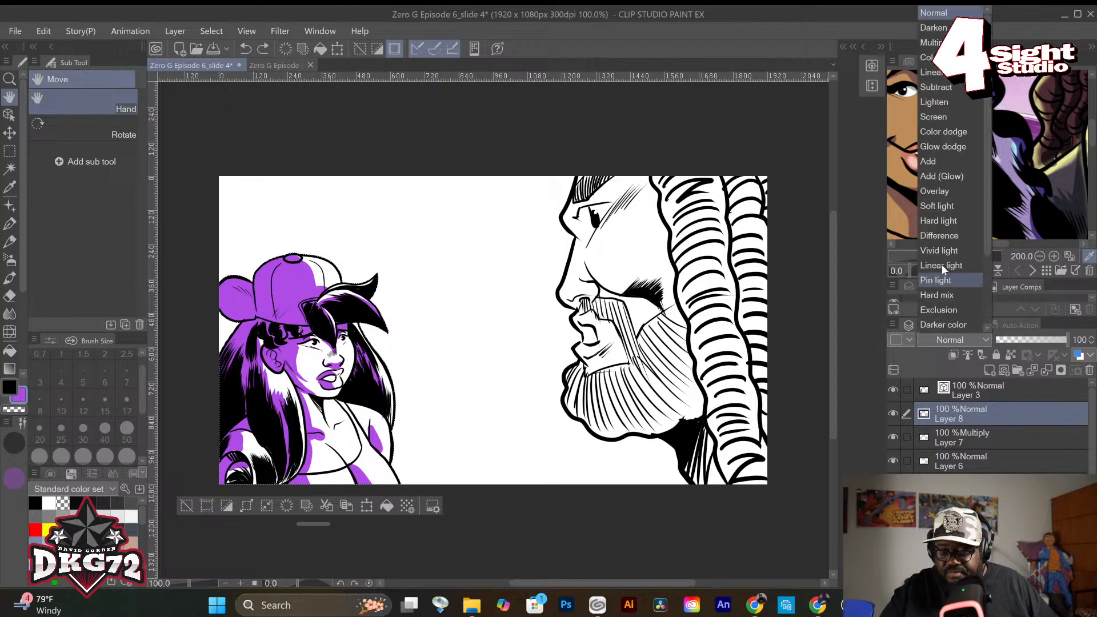
left_click(931, 43)
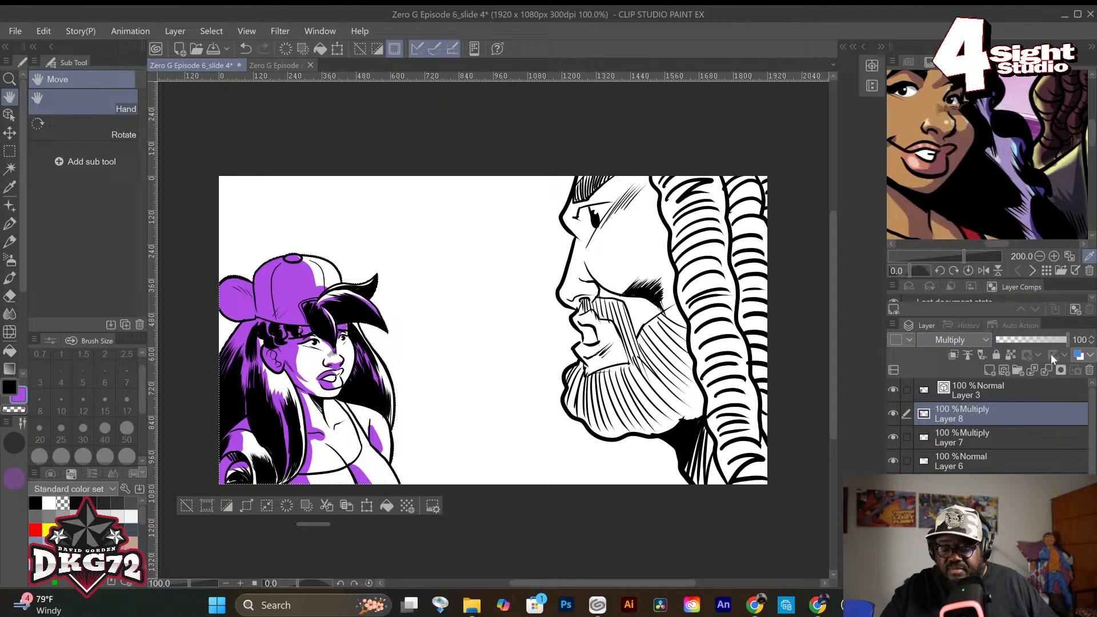
Delete the unneeded Multiply layer, Layer 7, beneath the shadow layer.
left_click(1034, 438)
right_click(1034, 431)
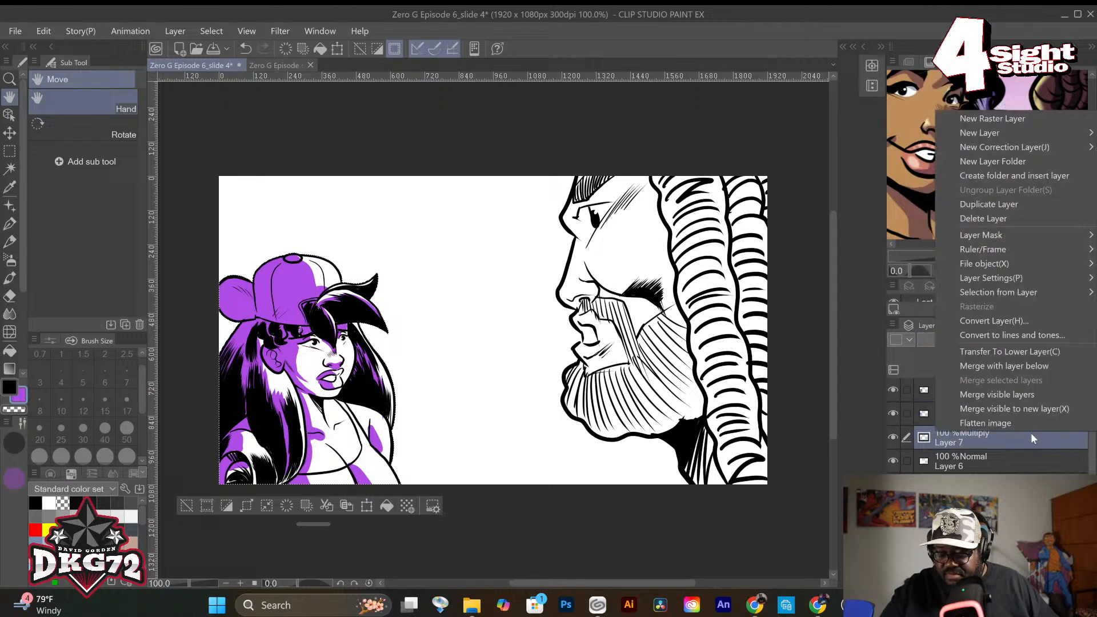
left_click(980, 218)
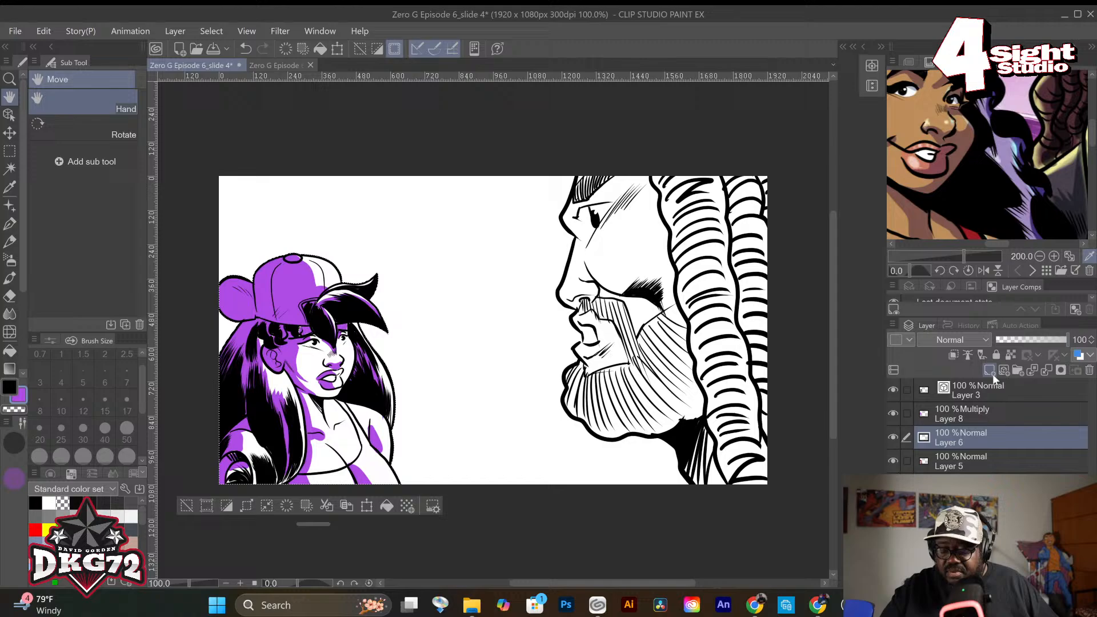
right_click(980, 458)
left_click(949, 444)
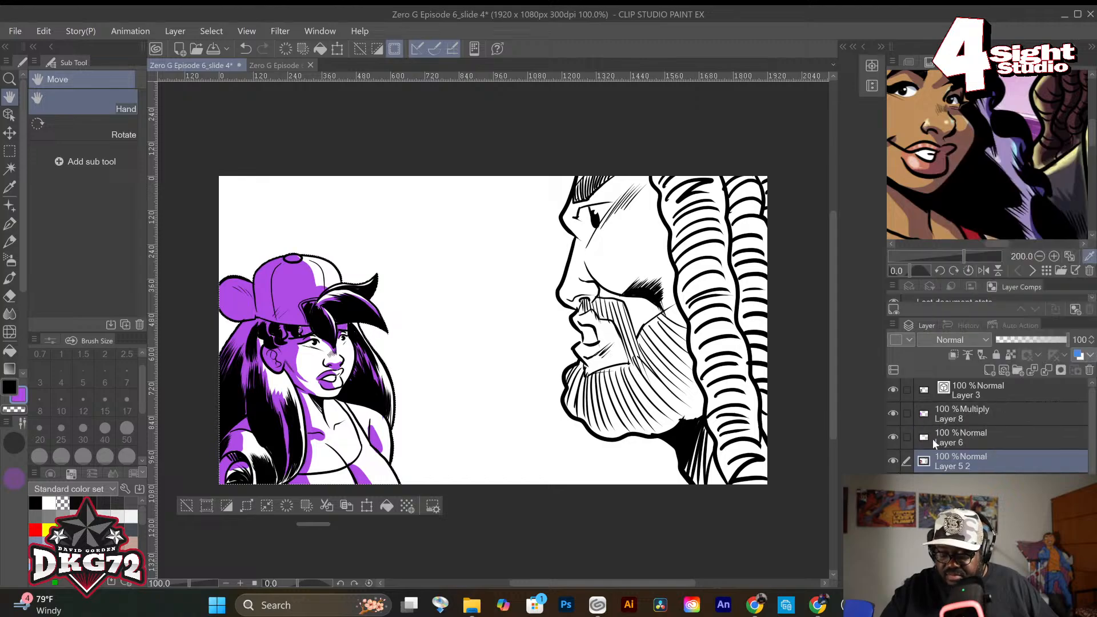
key("ctrl+z")
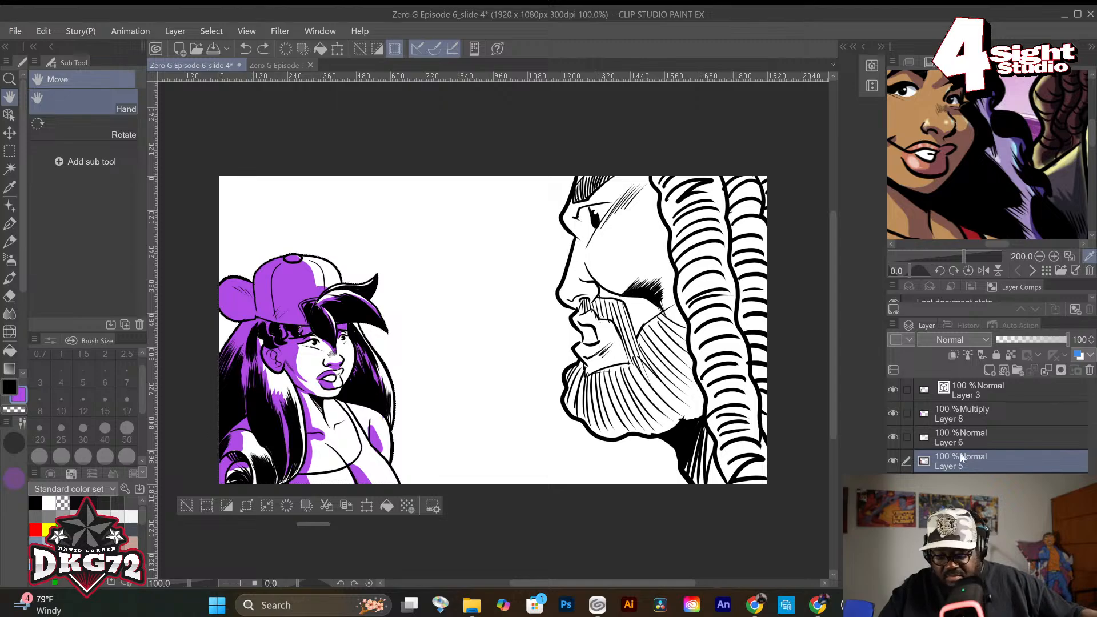
Delete Layer 6 above the flat colours so they show beneath the multiplied shadows.
left_click(974, 439)
right_click(973, 437)
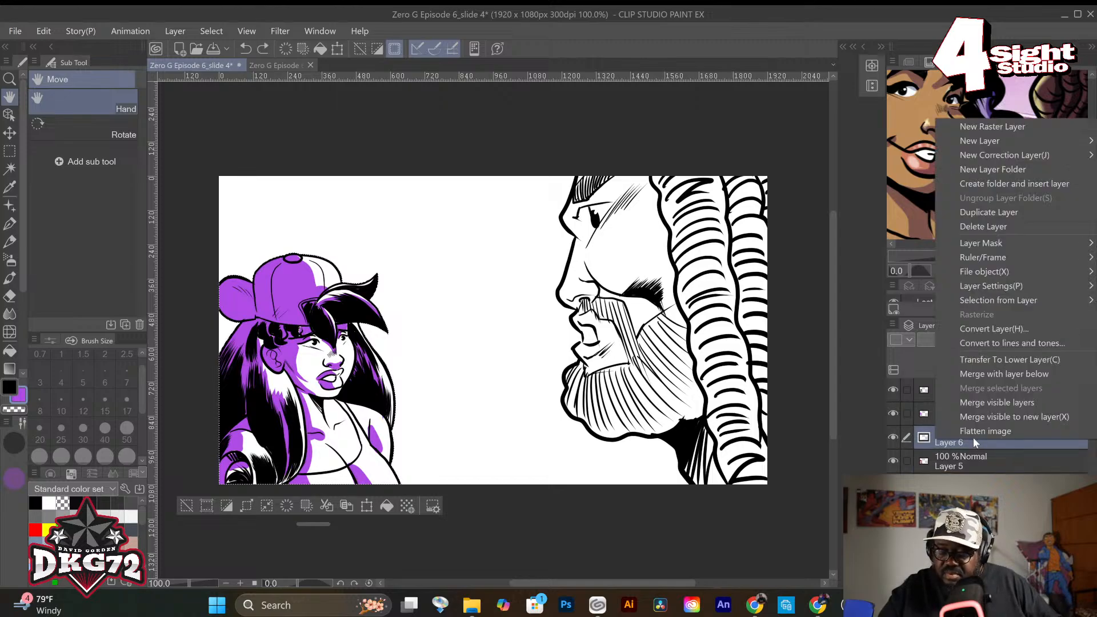
left_click(991, 228)
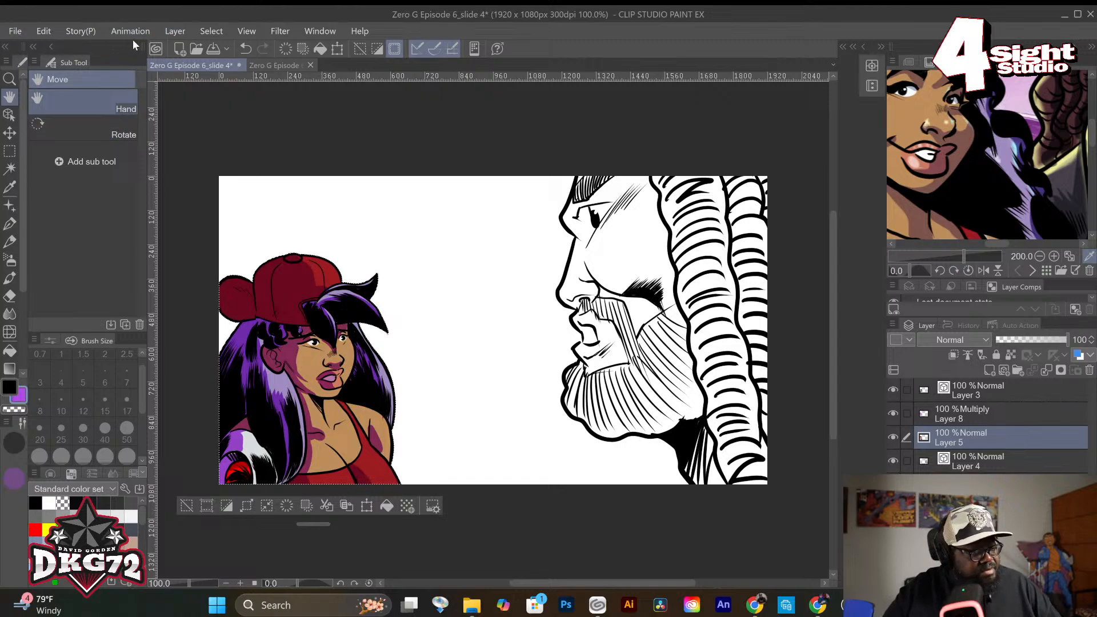
left_click(210, 32)
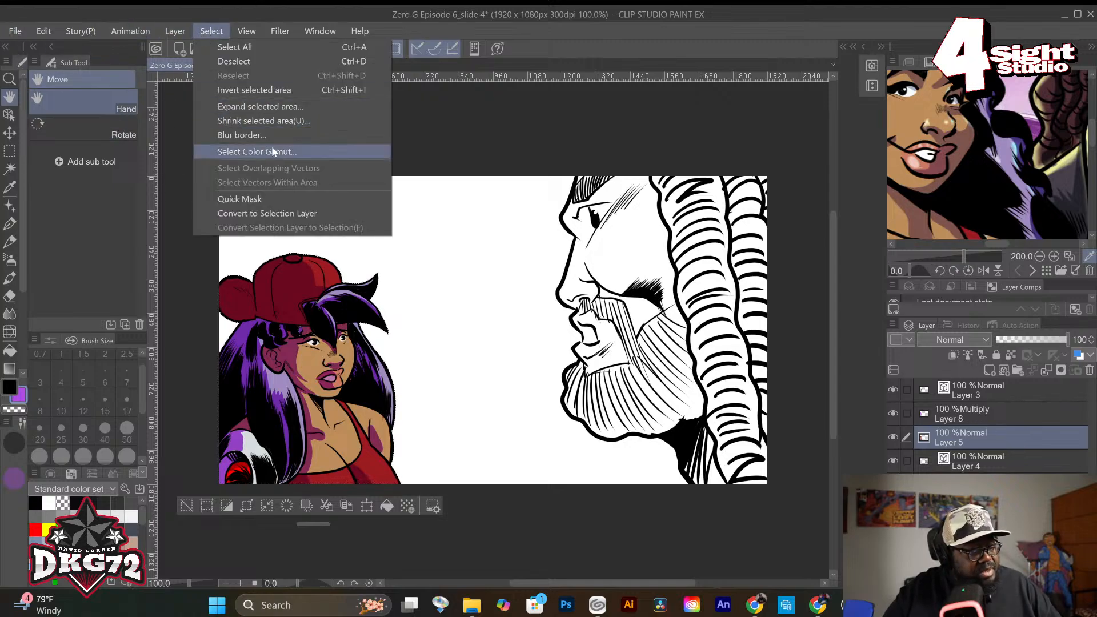
left_click(273, 147)
left_click(361, 412)
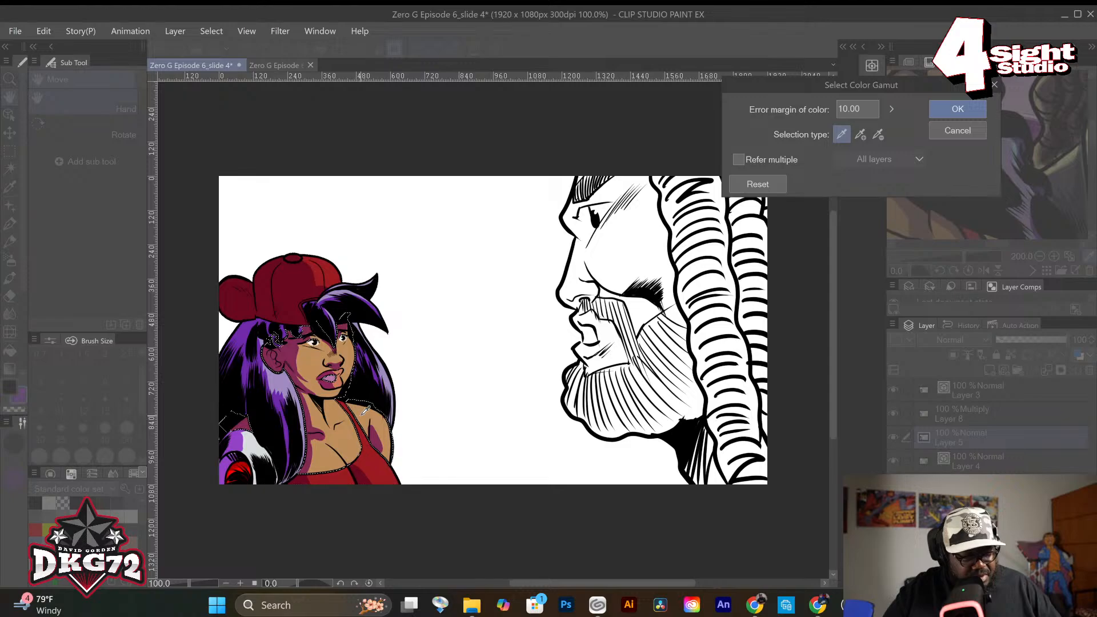
left_click(961, 127)
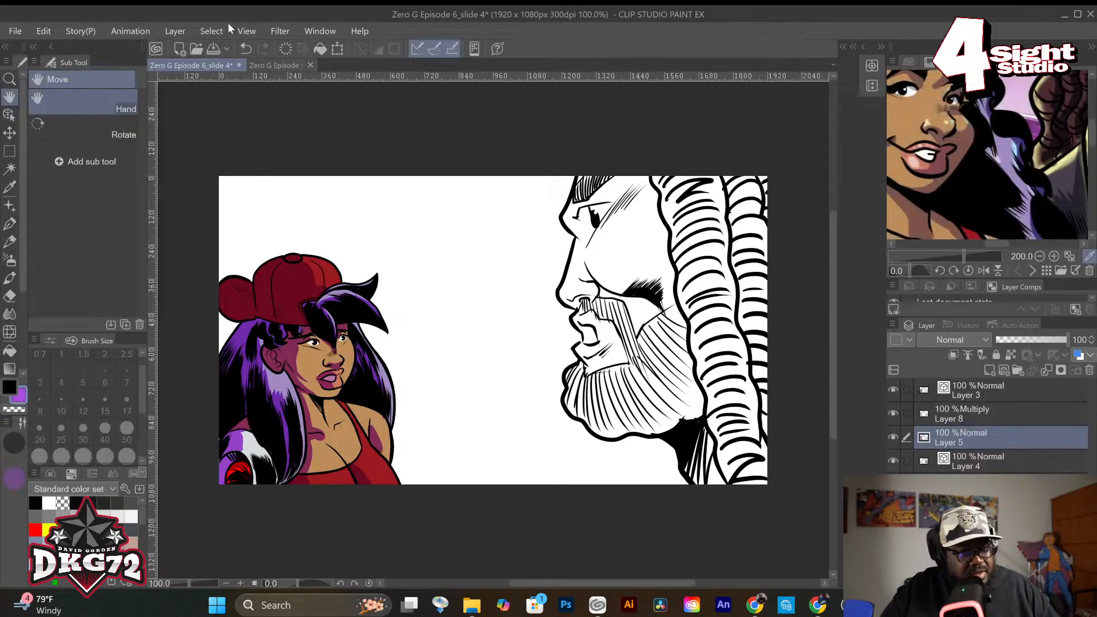
Select the girl's brown skin areas on flat colour Layer 5 by colour gamut with an error margin of 10.00.
left_click(215, 30)
left_click(268, 153)
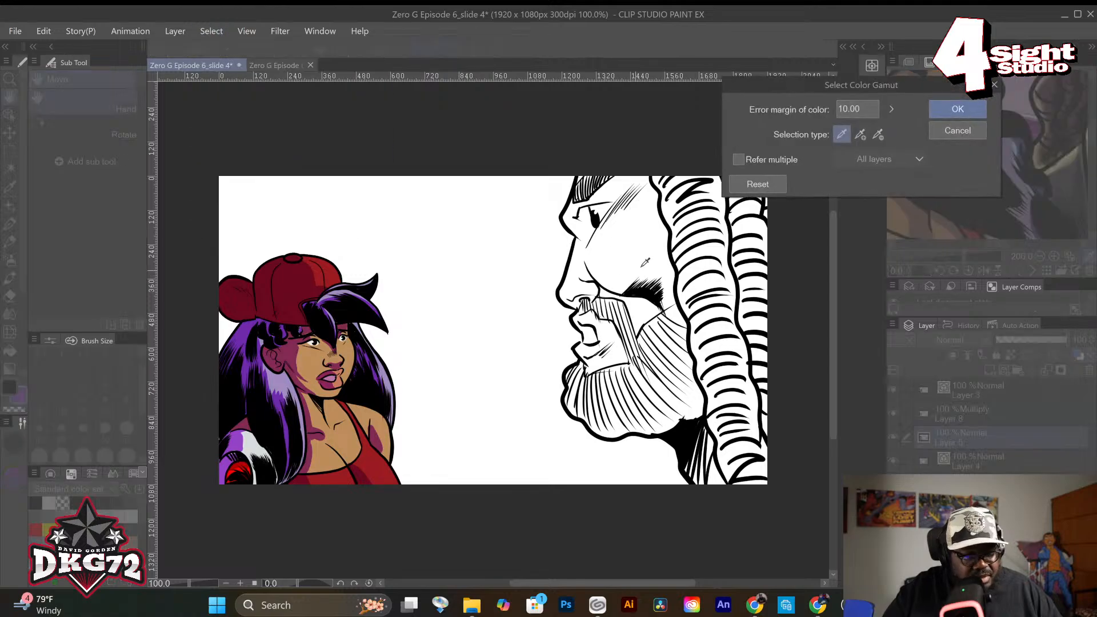
left_click(958, 109)
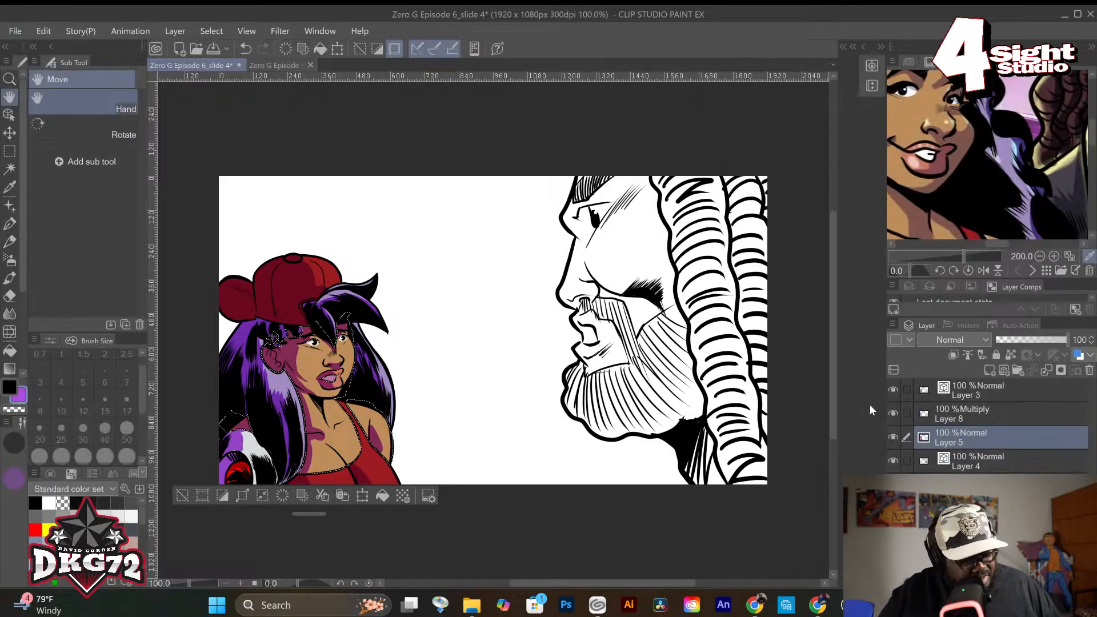
Recolour the selected skin shadows on Layer 8 with a slightly lower hue, saturation -66 and luminosity 21, and clear the selection.
left_click(982, 417)
key("ctrl+u")
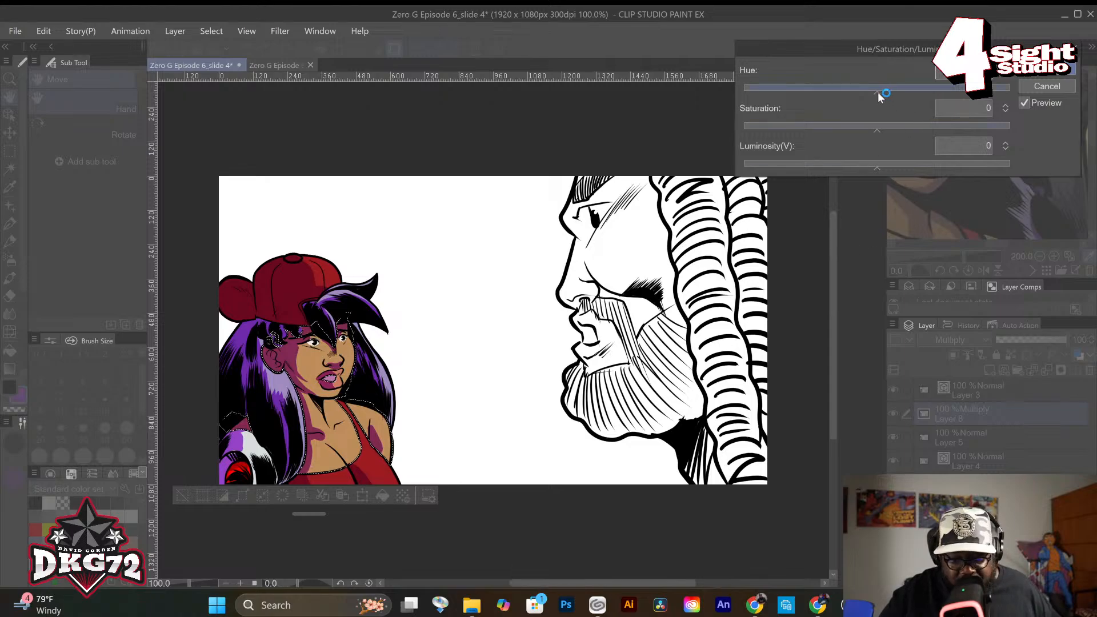
left_click(878, 92)
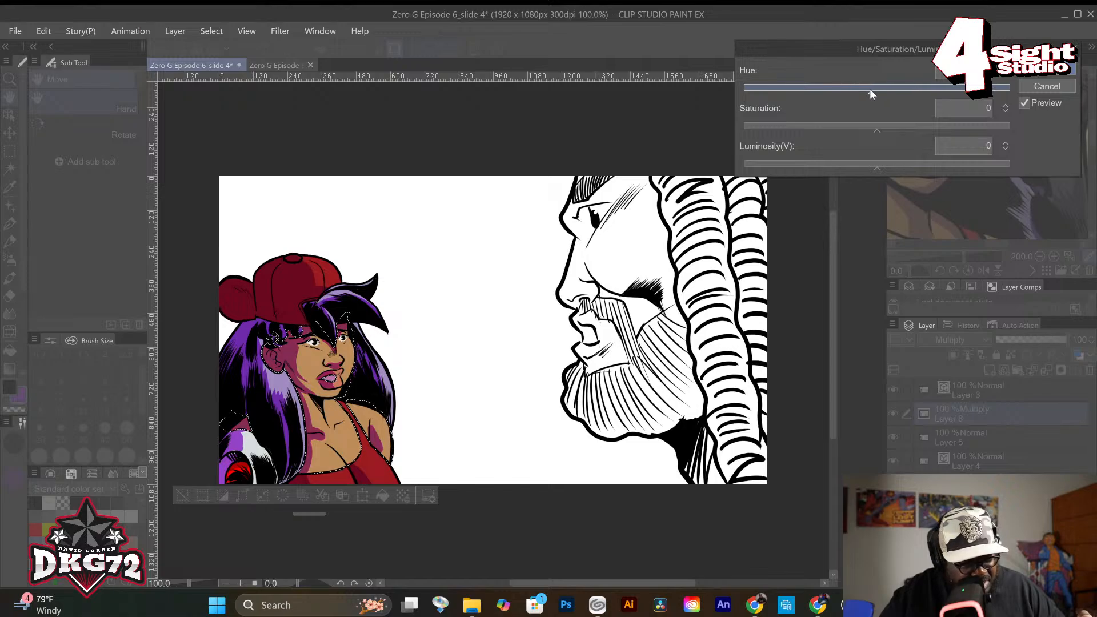
left_click_drag(861, 92, 859, 94)
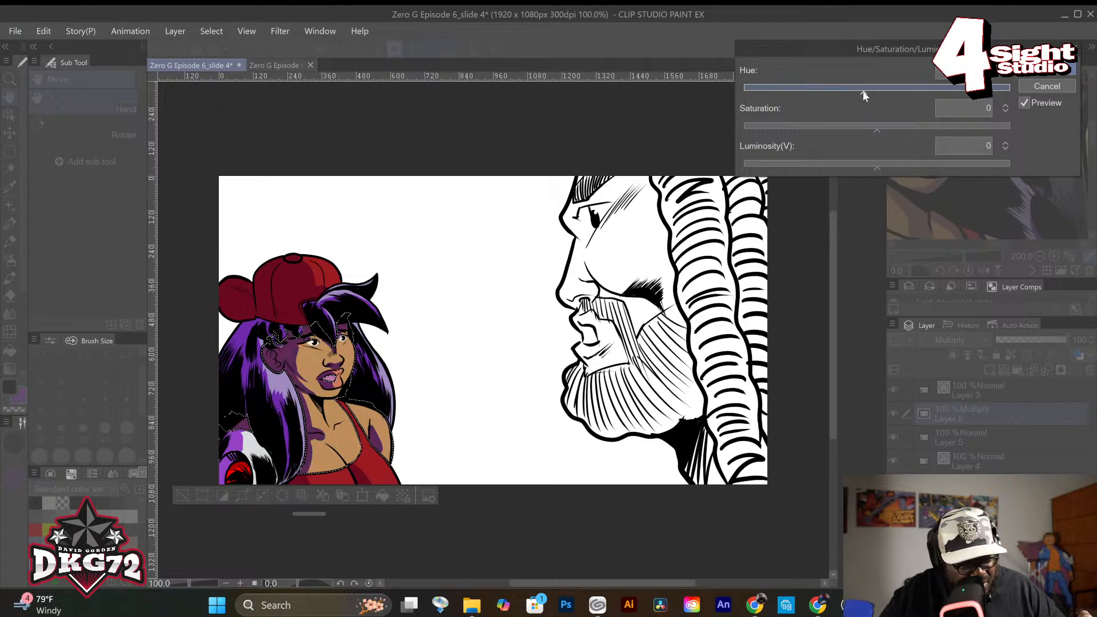
left_click_drag(874, 129, 800, 133)
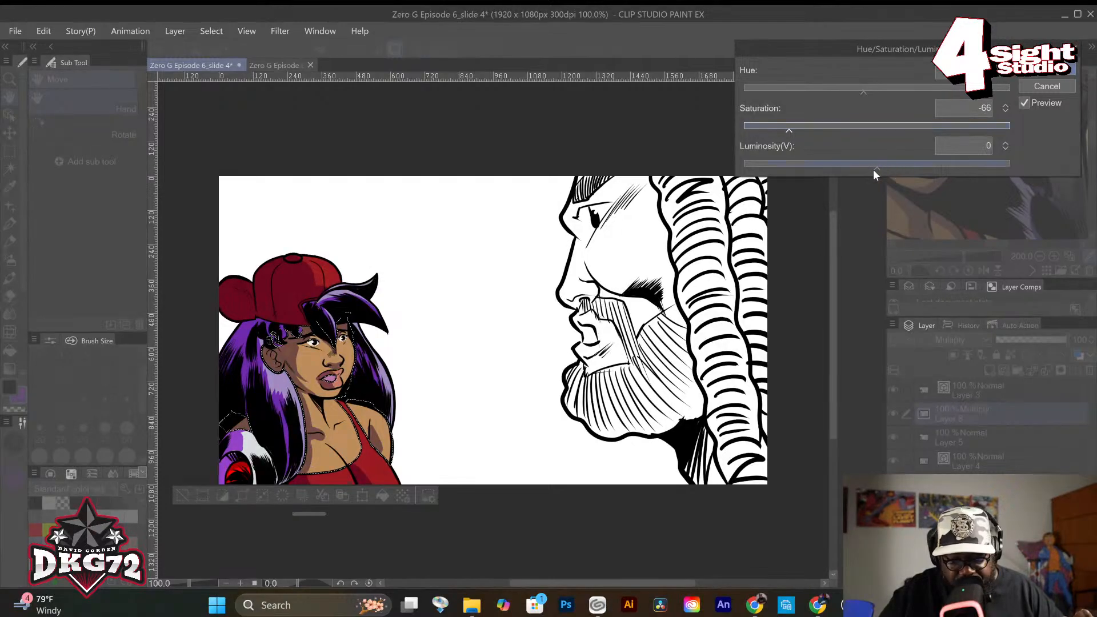
mouse_move(876, 167)
left_mouse_down()
mouse_move(858, 169)
mouse_move(881, 166)
left_mouse_up()
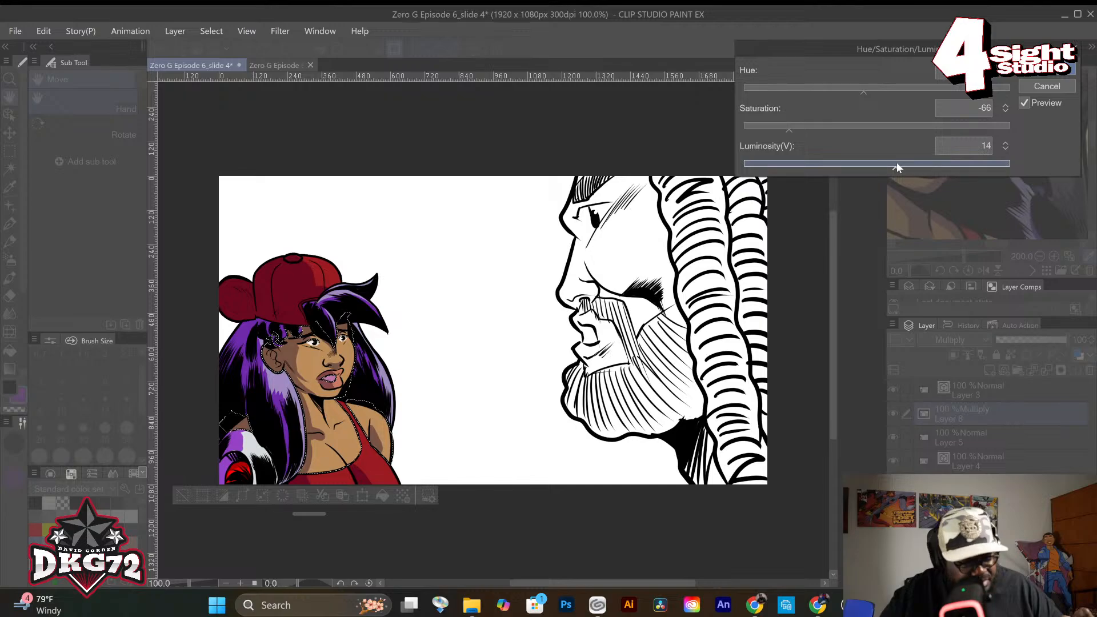
left_click_drag(897, 167, 906, 167)
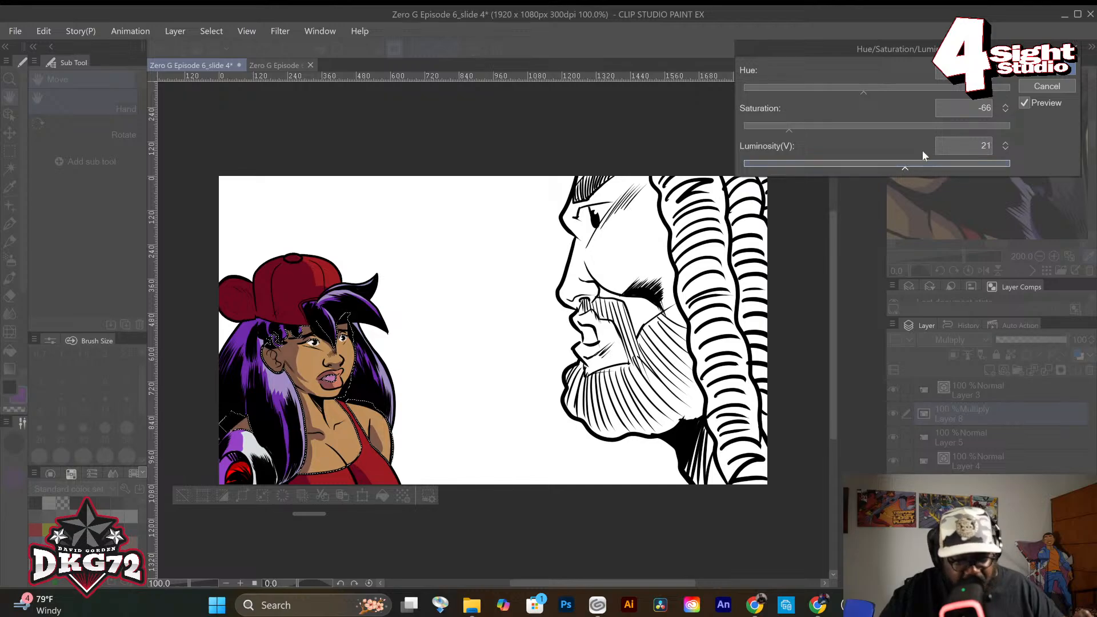
left_click(1047, 69)
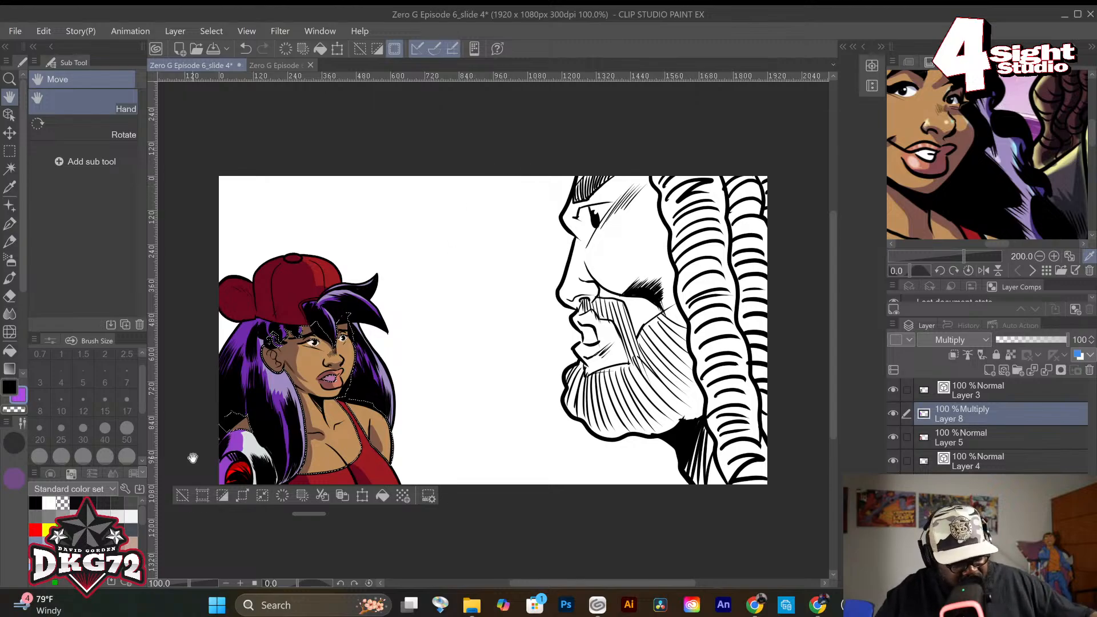
left_click(183, 497)
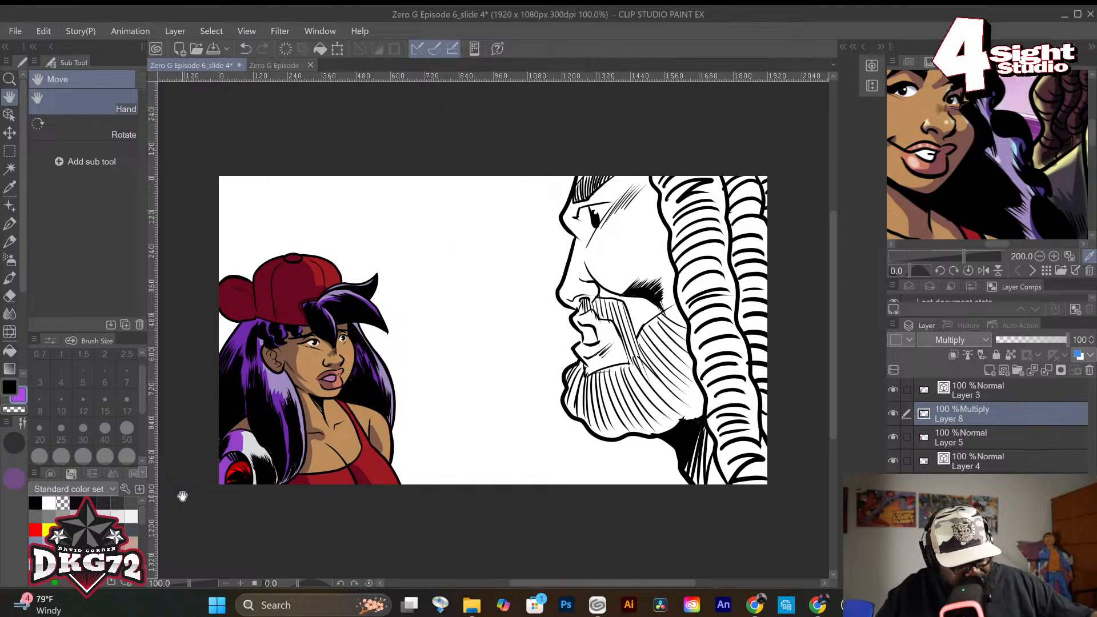
Select the girl's hair areas on flat colour Layer 5 by colour gamut with an error margin of 10.00.
left_click(1031, 447)
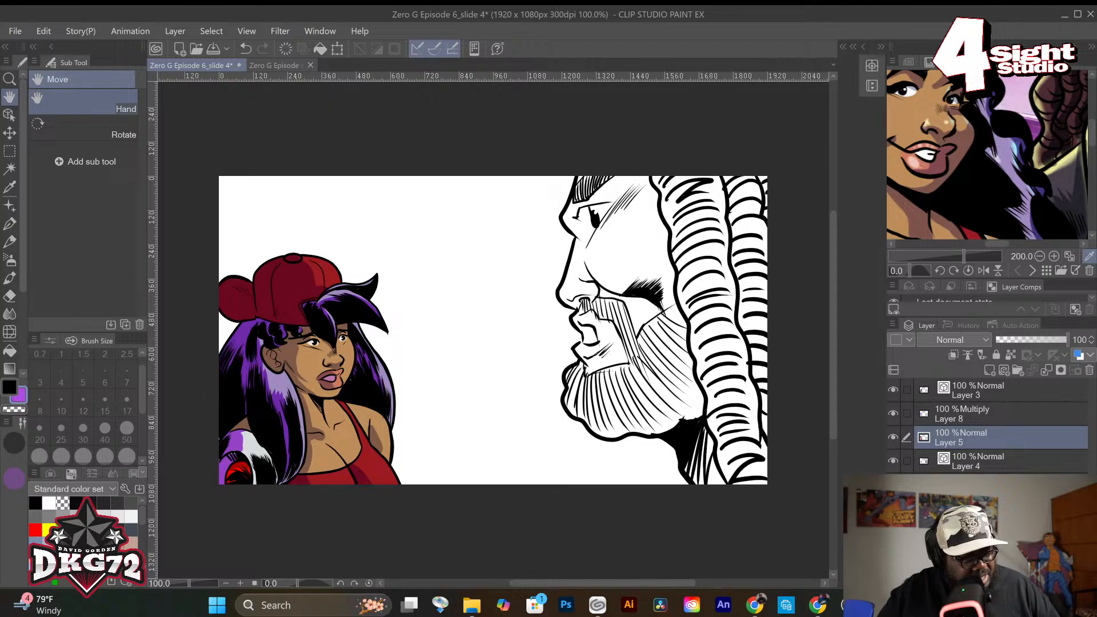
left_click(212, 30)
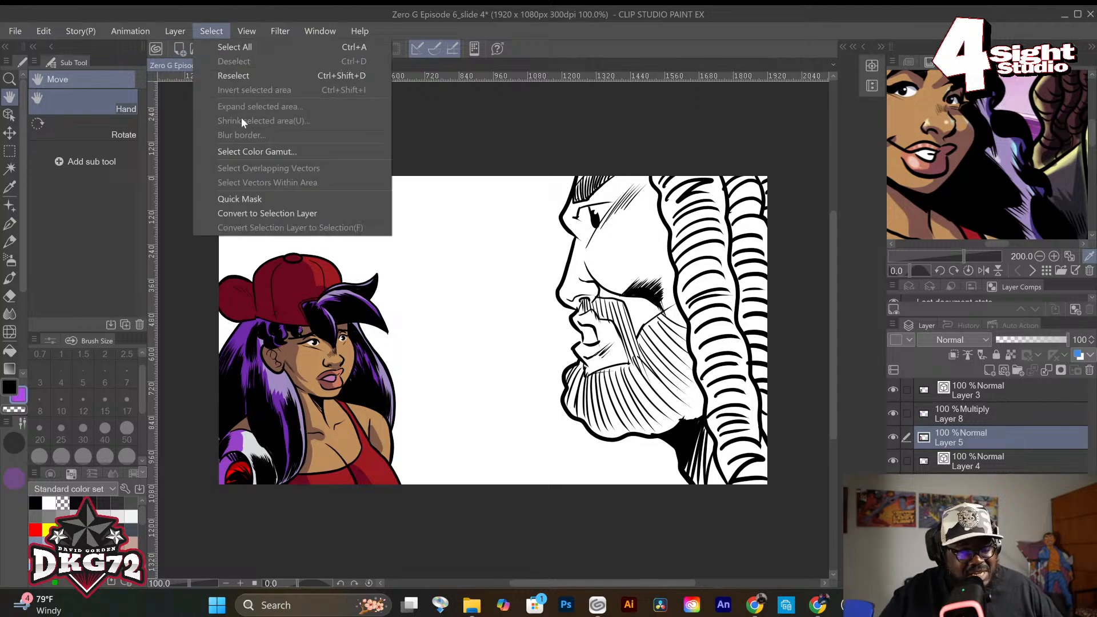
left_click(252, 150)
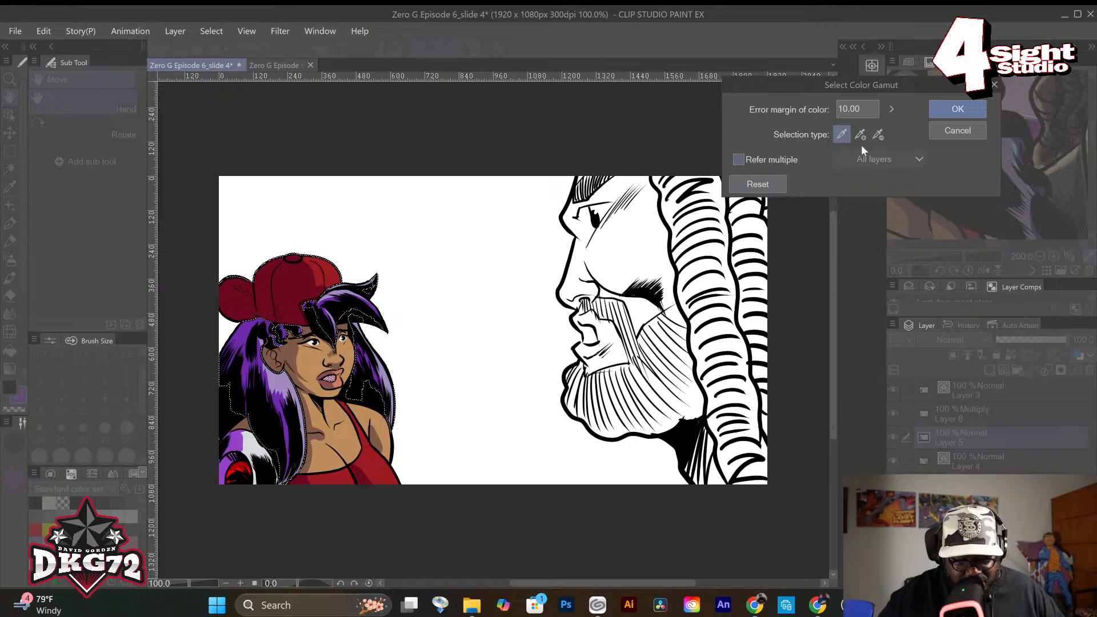
left_click(956, 110)
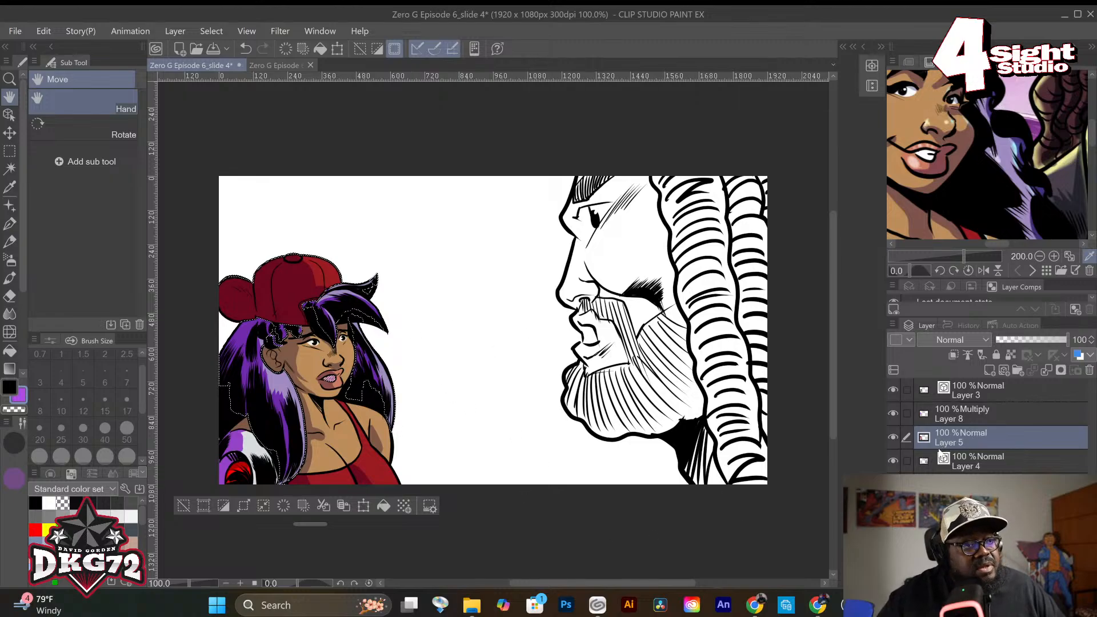
Recolour the selected hair shadows on Layer 8 with a lower hue, saturation -39 and luminosity -24, and clear the selection.
left_click(998, 417)
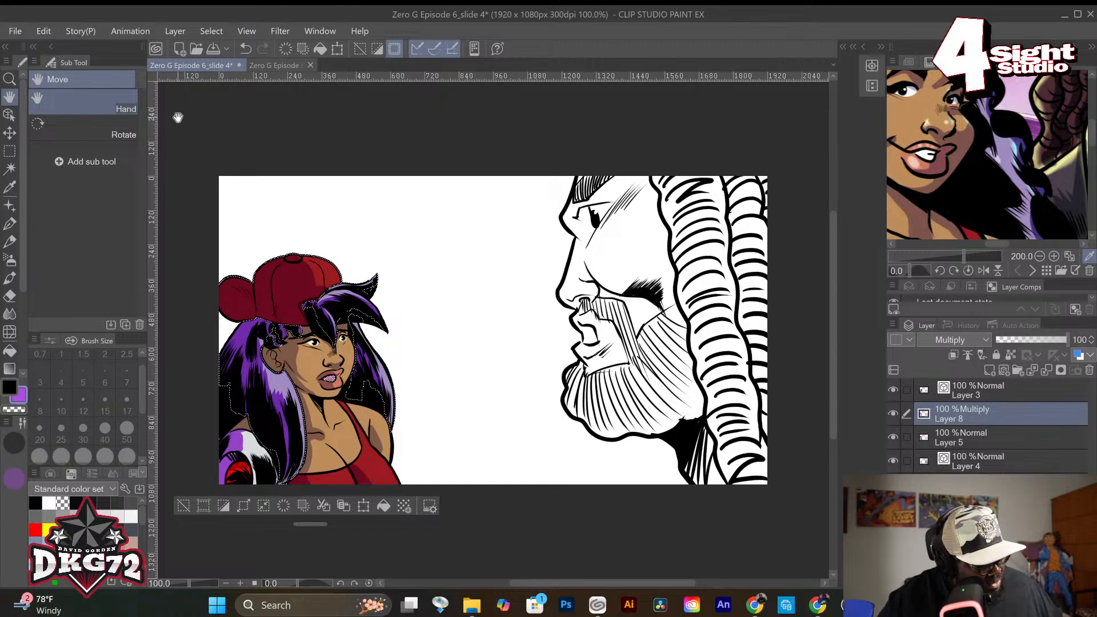
key("ctrl+u")
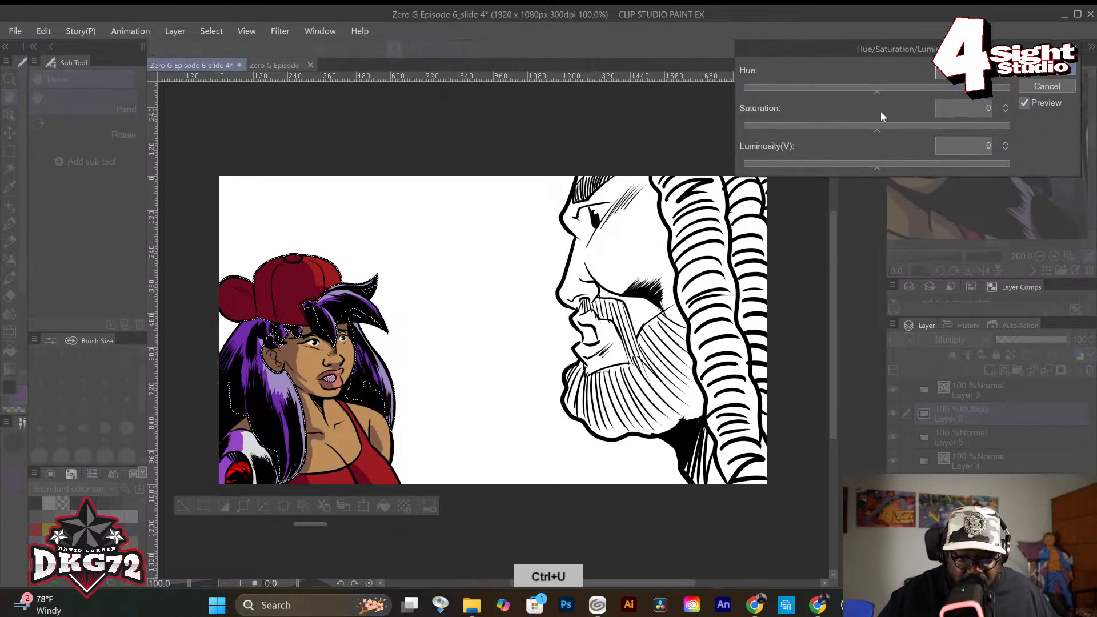
left_click_drag(879, 92, 859, 94)
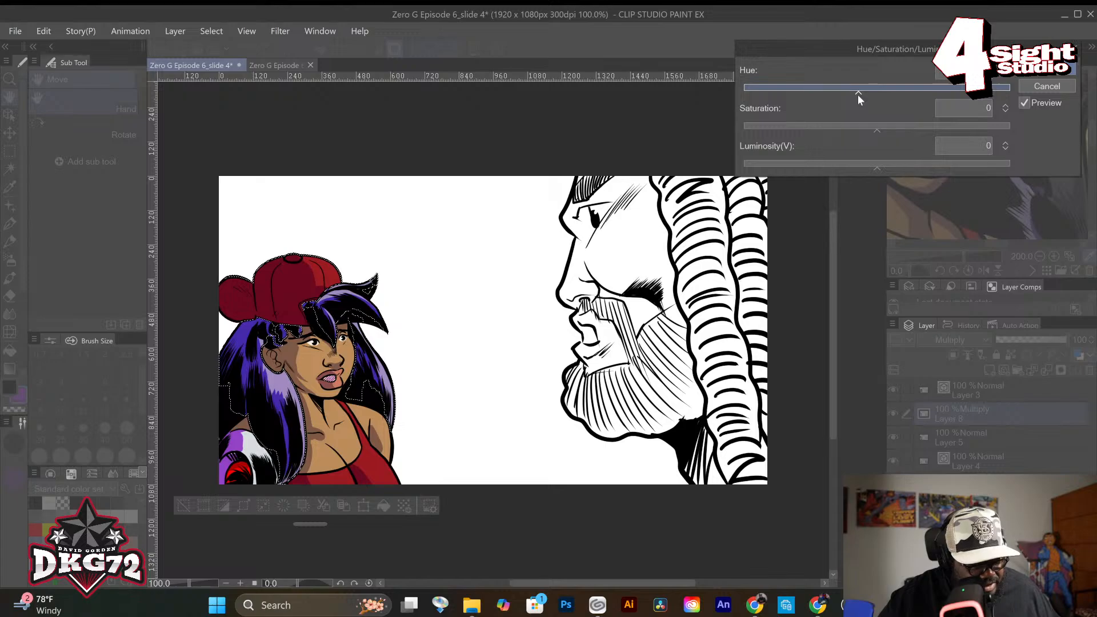
left_click_drag(880, 131, 824, 133)
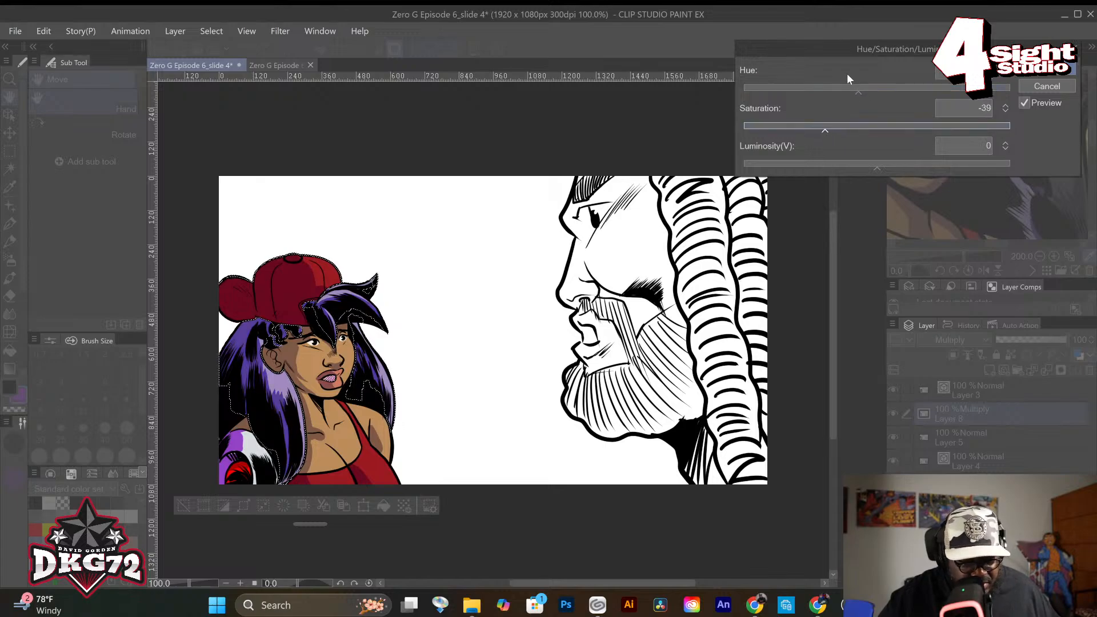
left_click_drag(898, 51, 848, 45)
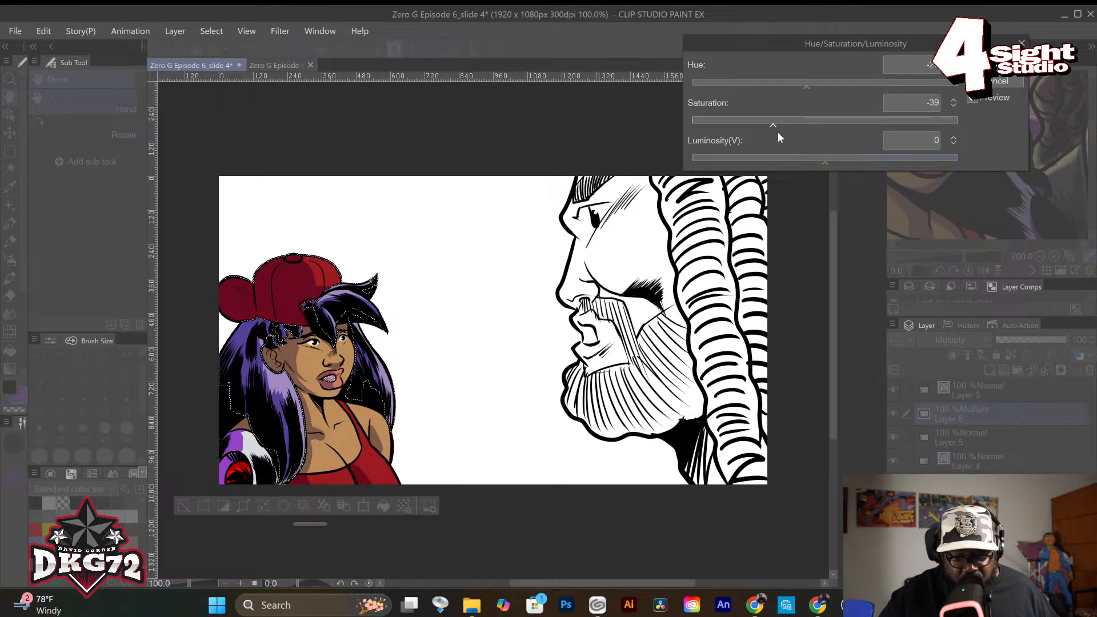
left_click(826, 164)
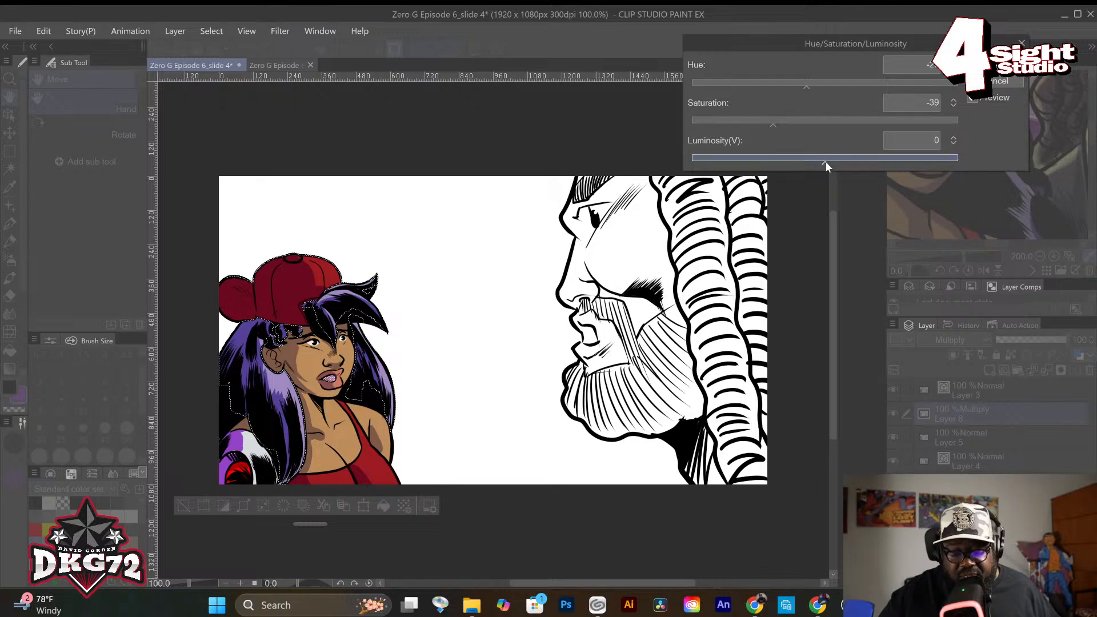
left_click_drag(816, 163, 792, 160)
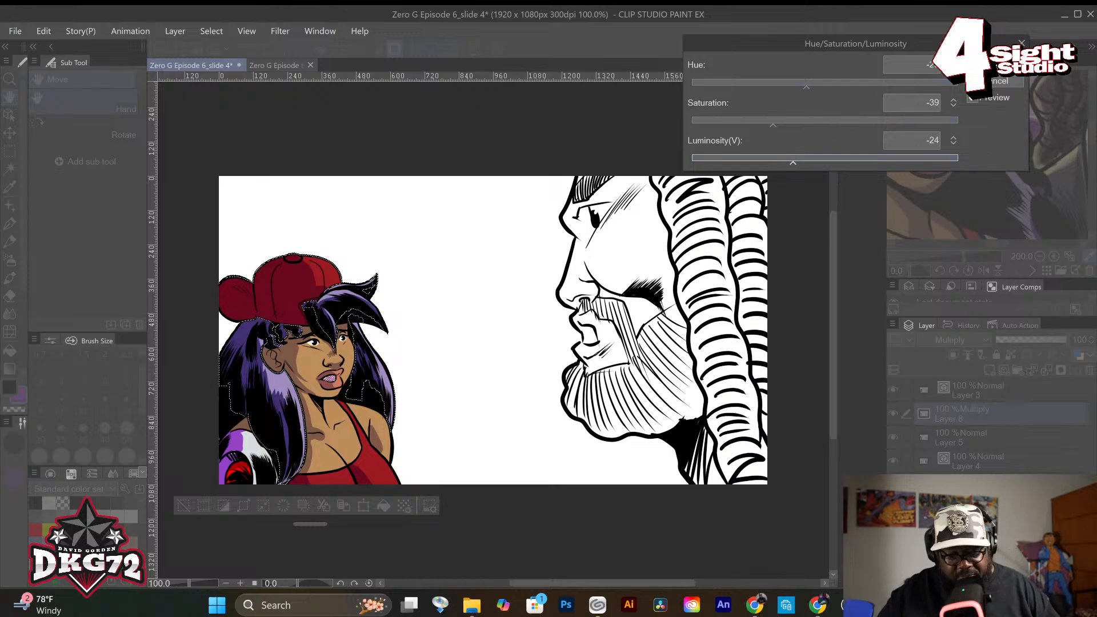
key("Return")
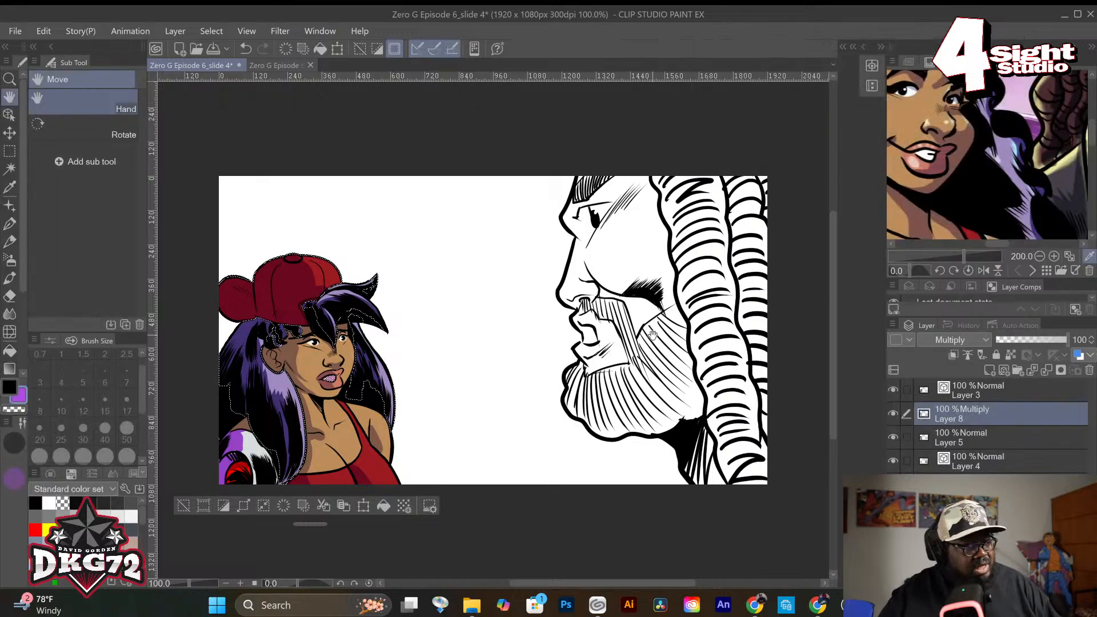
key("ctrl+d")
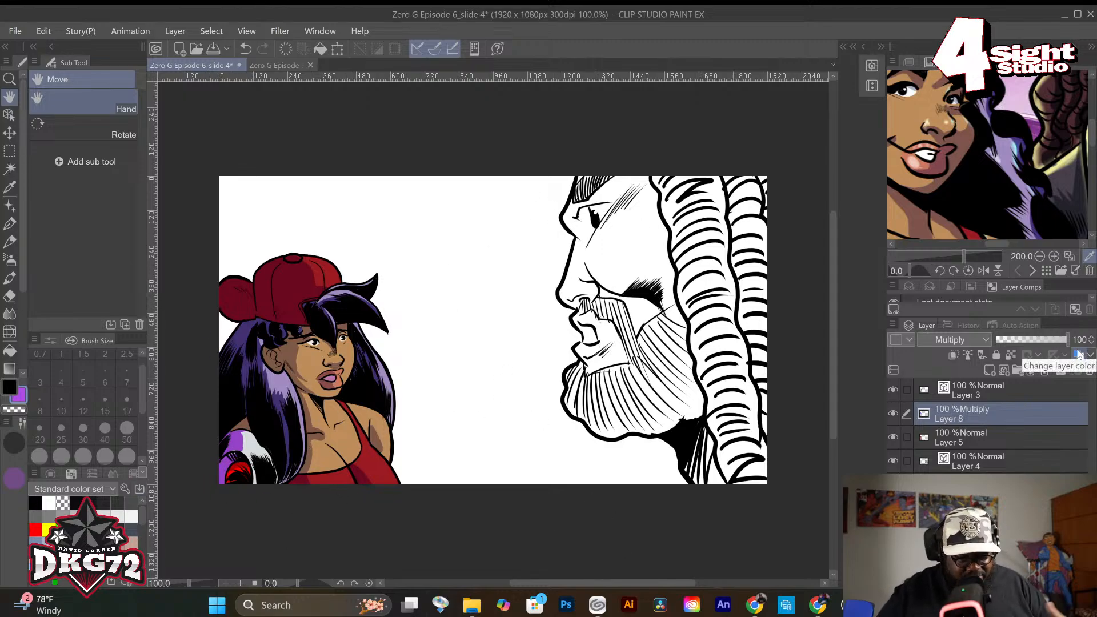
Select the red cap and top on flat colour Layer 5 by colour gamut with an error margin of 10.00.
left_click(1000, 442)
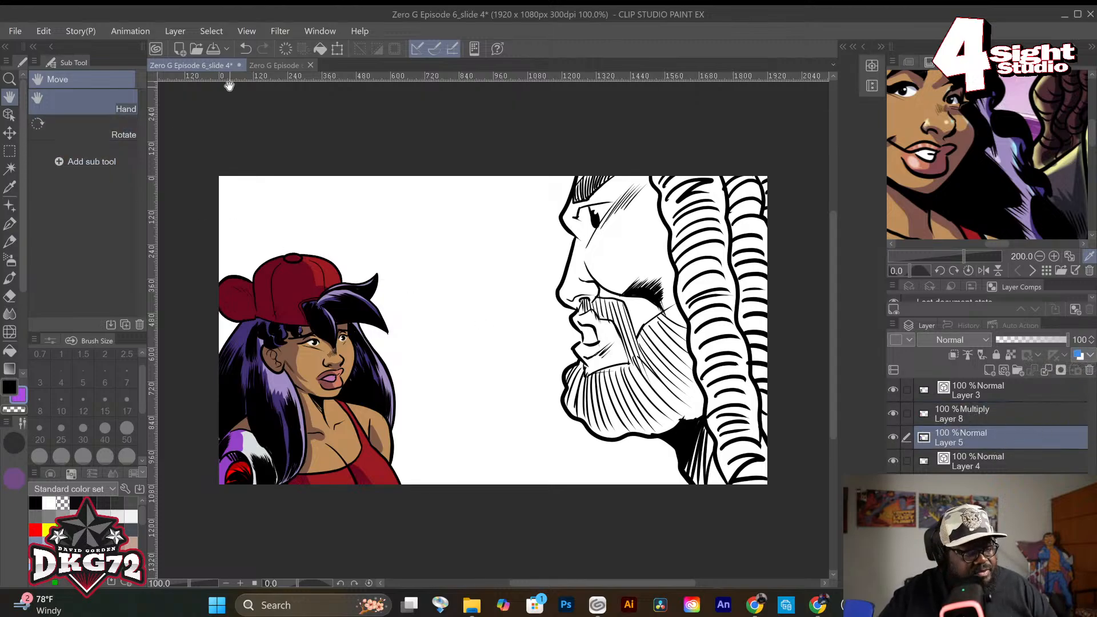
left_click(210, 31)
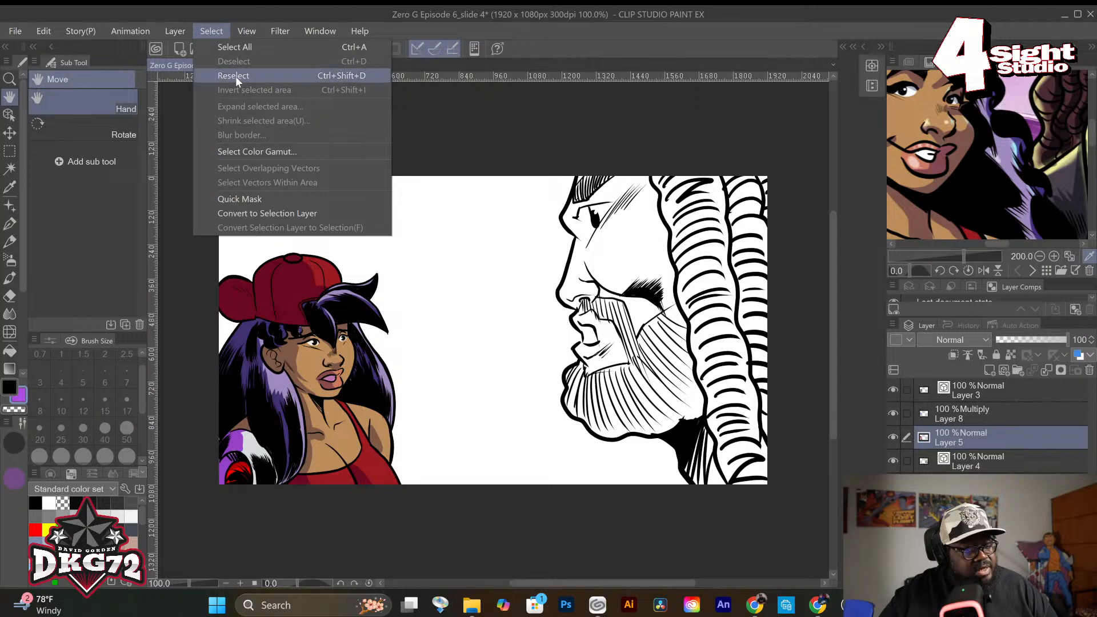
left_click(241, 152)
left_click(332, 269)
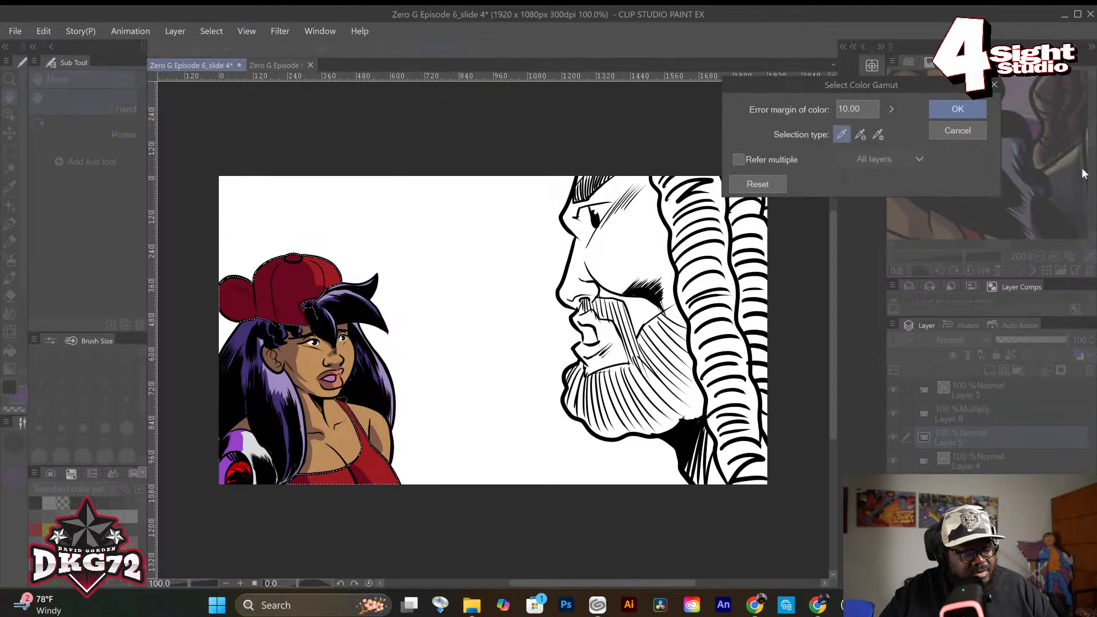
left_click(978, 114)
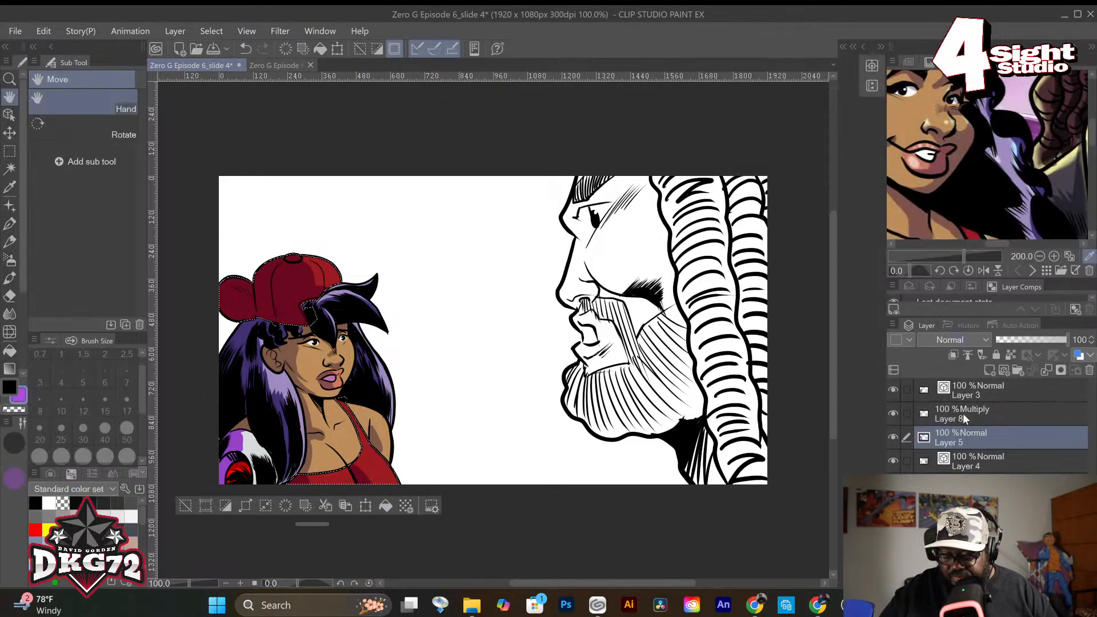
Recolour the red clothing's shadows on Layer 8 with a slightly lower hue, saturation -70 and luminosity 5, and clear the selection.
left_click(963, 414)
key("ctrl+u")
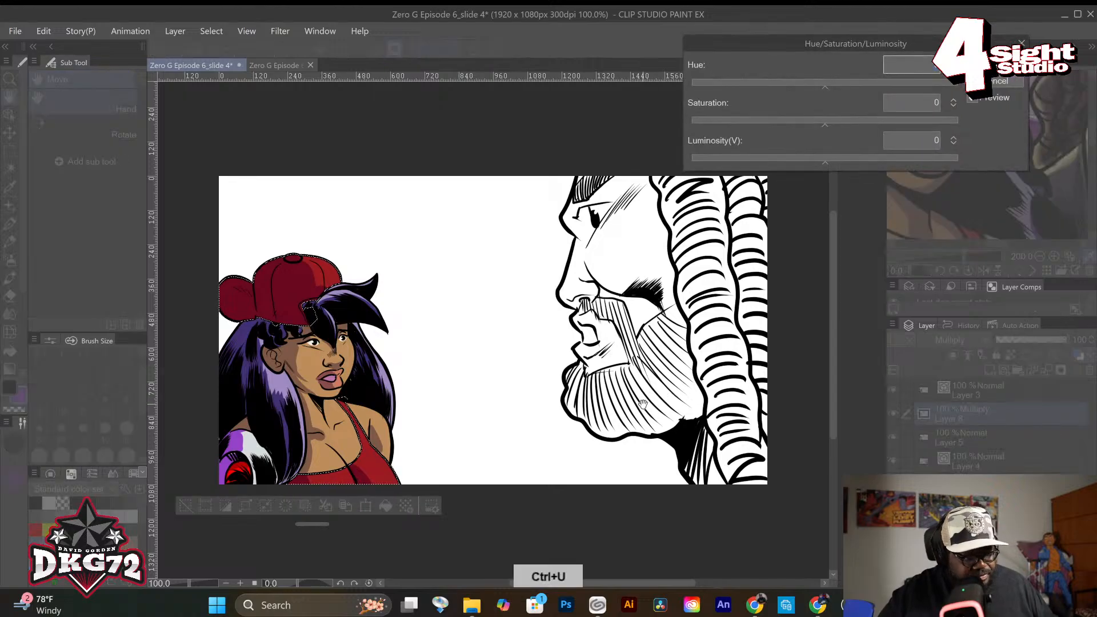
left_click_drag(822, 86, 814, 87)
left_click_drag(820, 124, 756, 125)
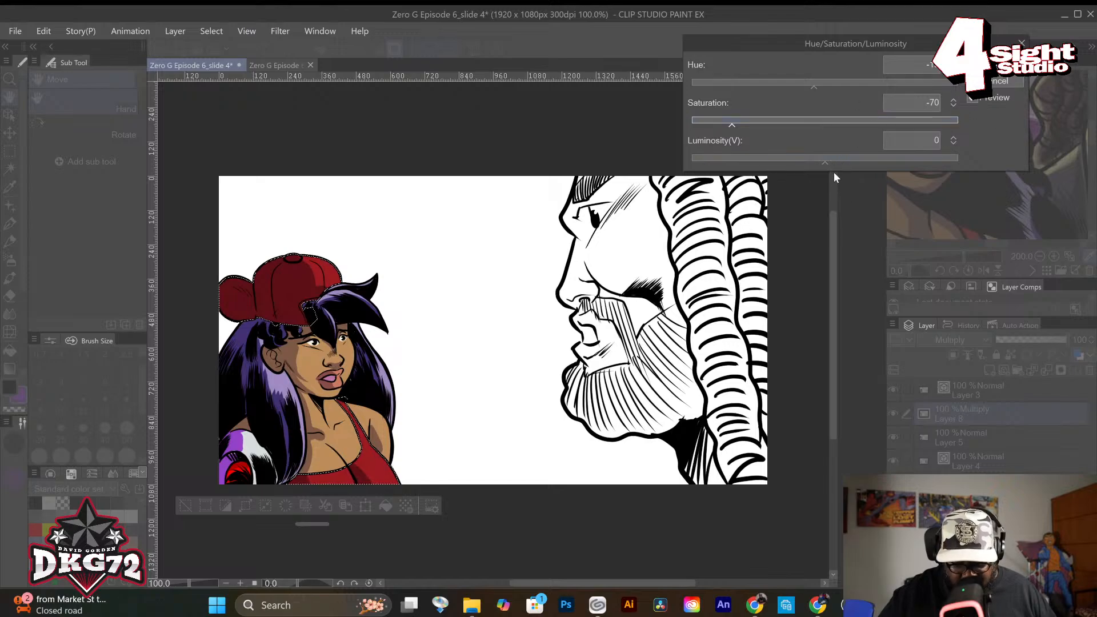
left_click_drag(825, 160, 792, 168)
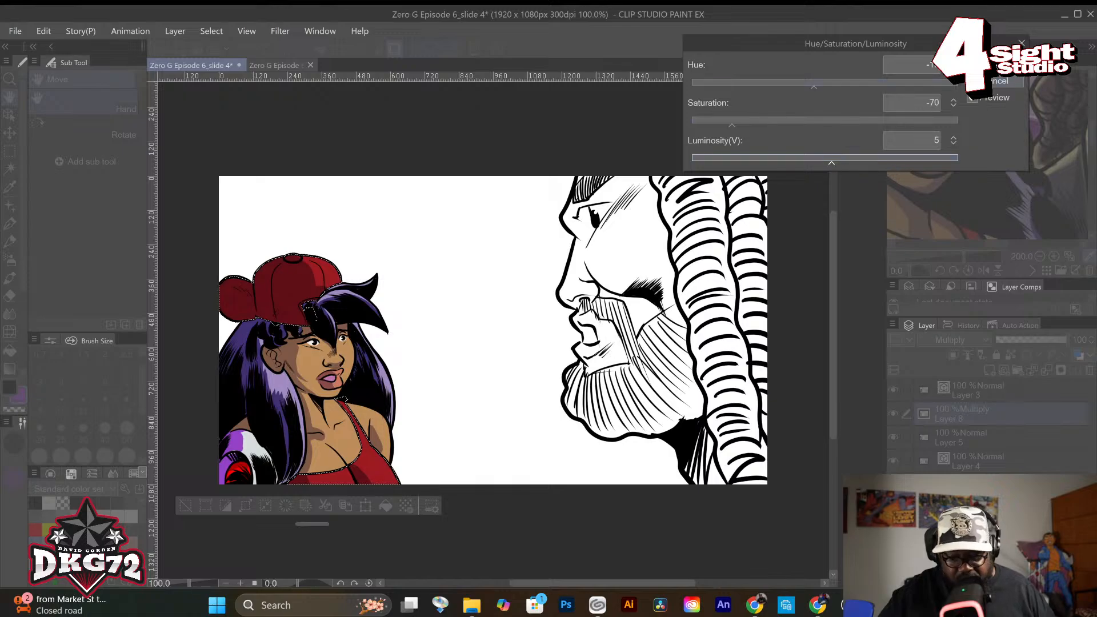
left_click(1003, 64)
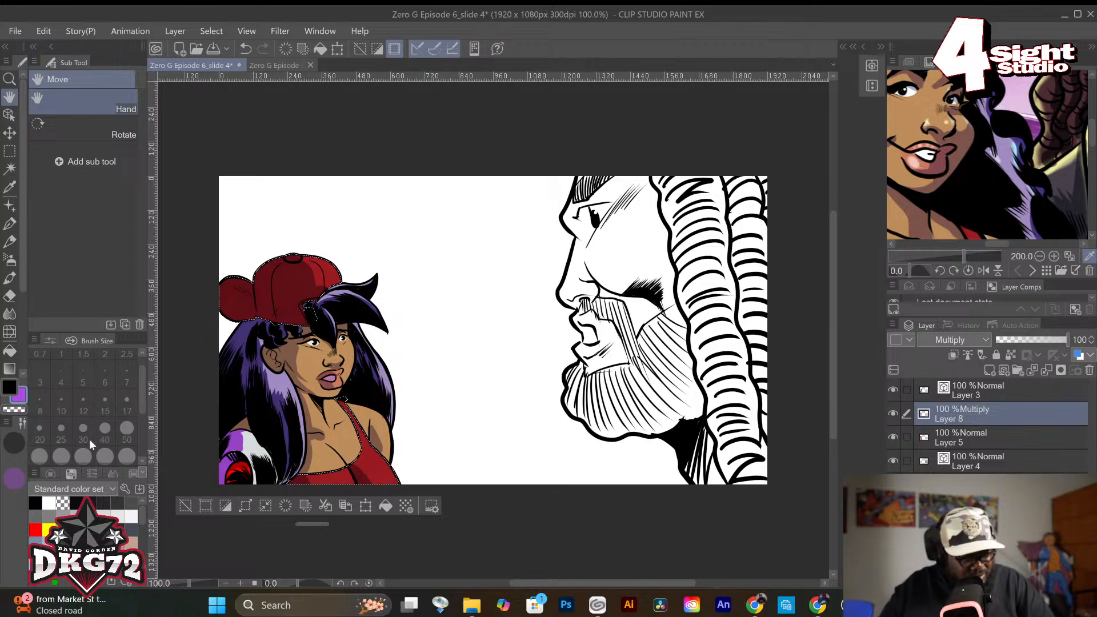
left_click(185, 506)
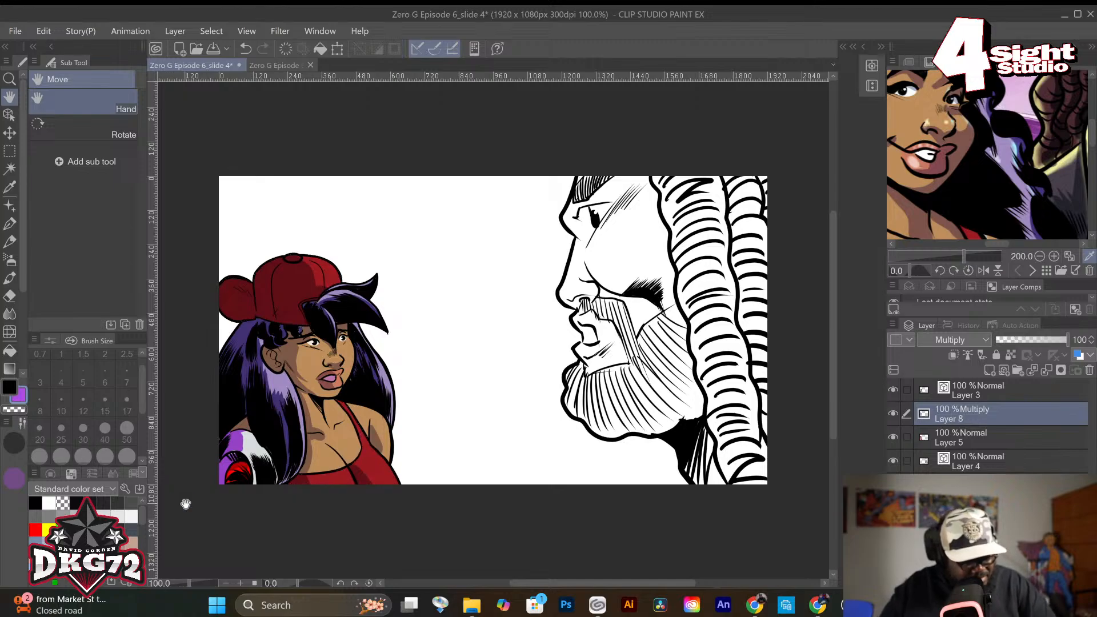
Select the girl's white jacket area on flat colour Layer 5 by colour gamut with an error margin of 10.00.
left_click(983, 441)
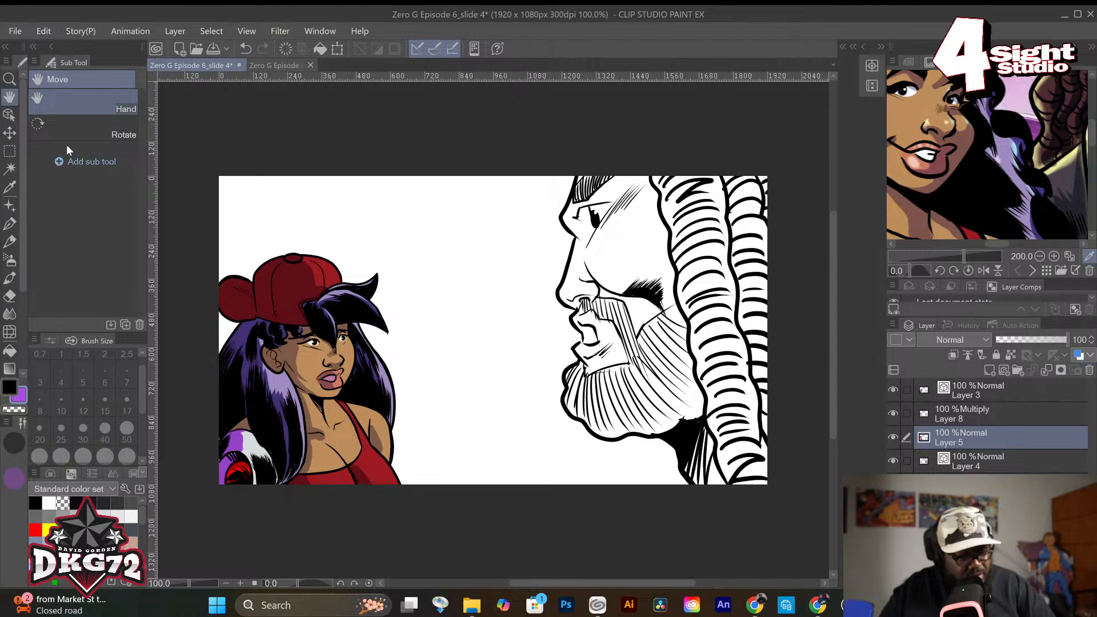
left_click(215, 32)
left_click(264, 152)
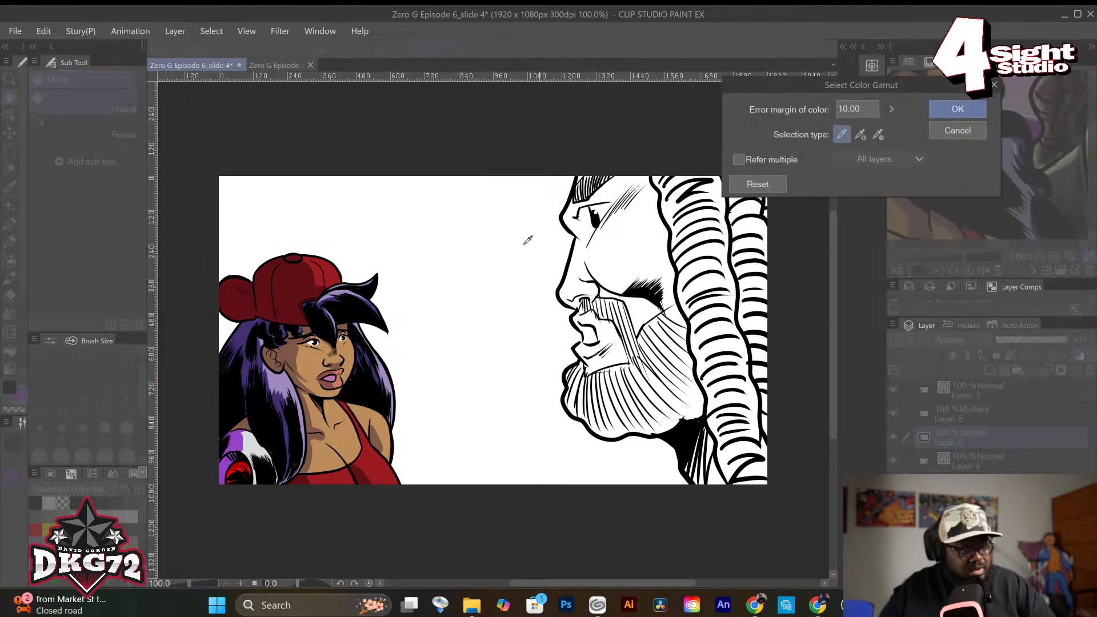
left_click(265, 441)
left_click(946, 109)
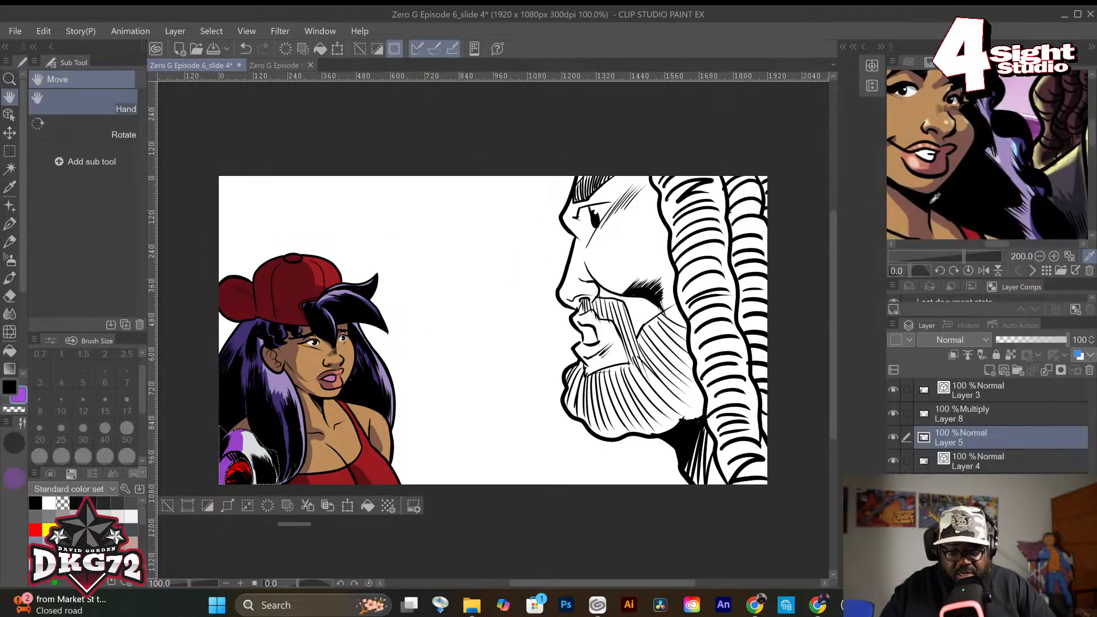
Recolour the selected white jacket shadows on Layer 8 with a lower hue, saturation -76 and luminosity 39.
left_click(990, 417)
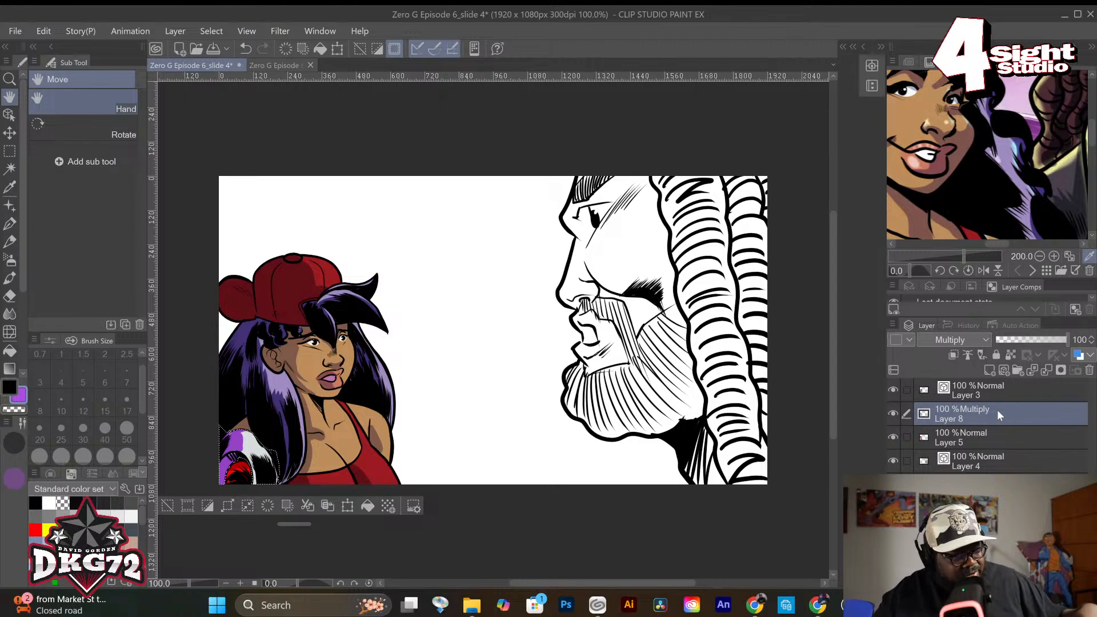
key("ctrl+u")
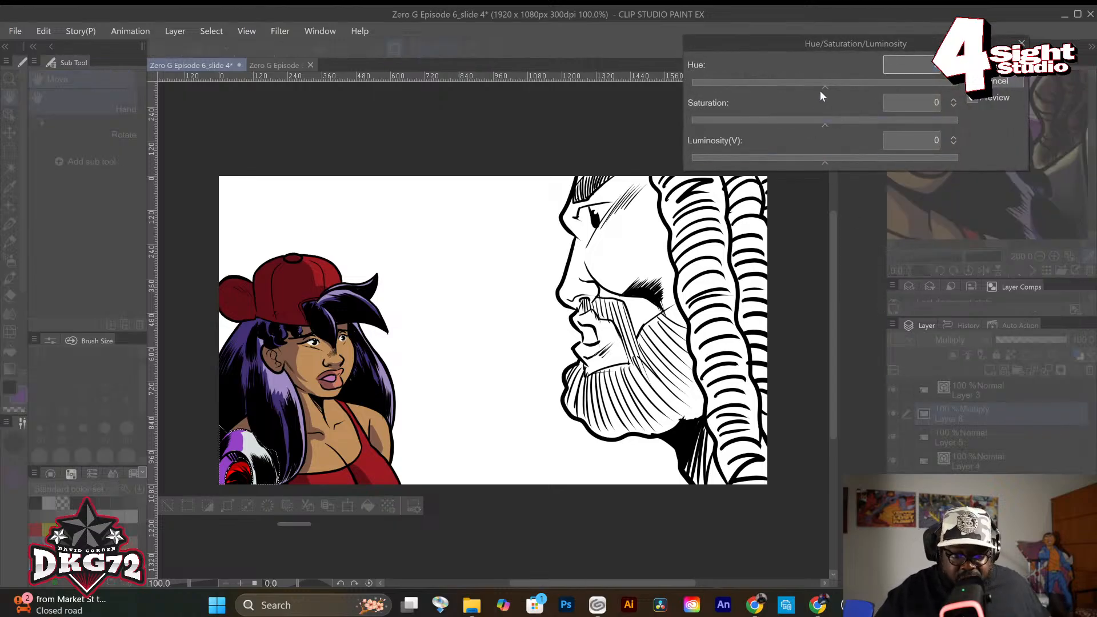
left_click_drag(823, 87, 803, 89)
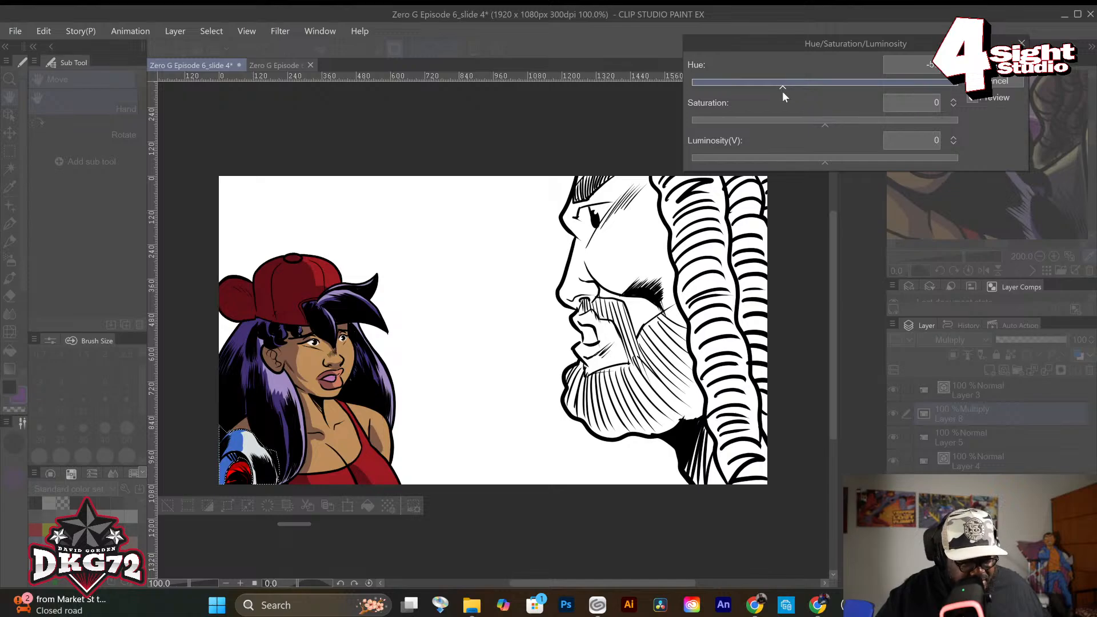
left_click_drag(825, 123, 707, 141)
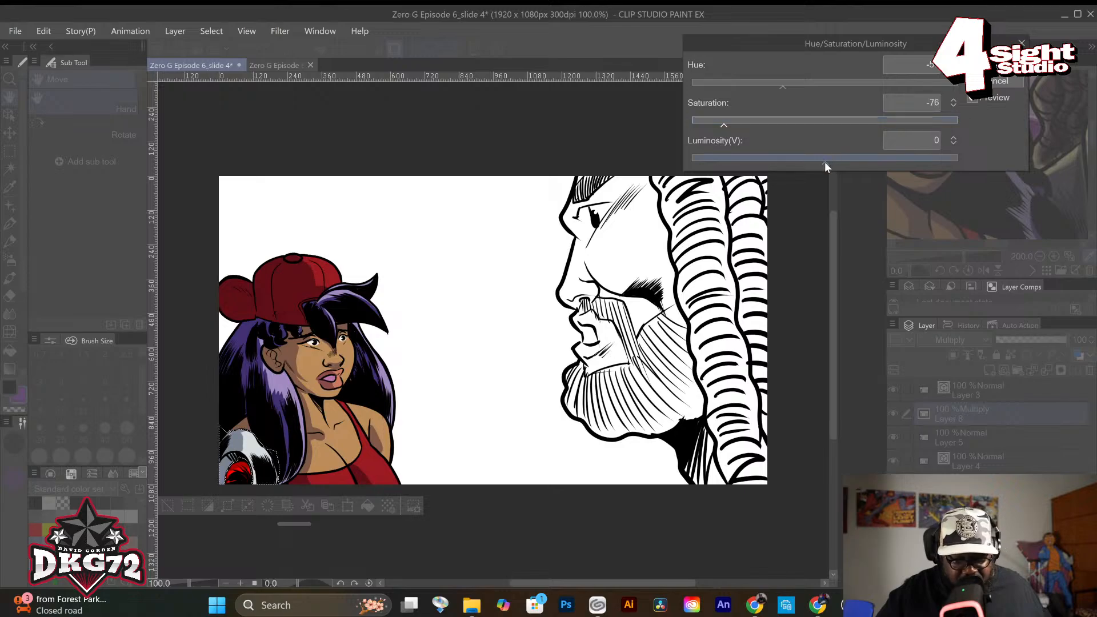
left_click_drag(825, 162, 880, 162)
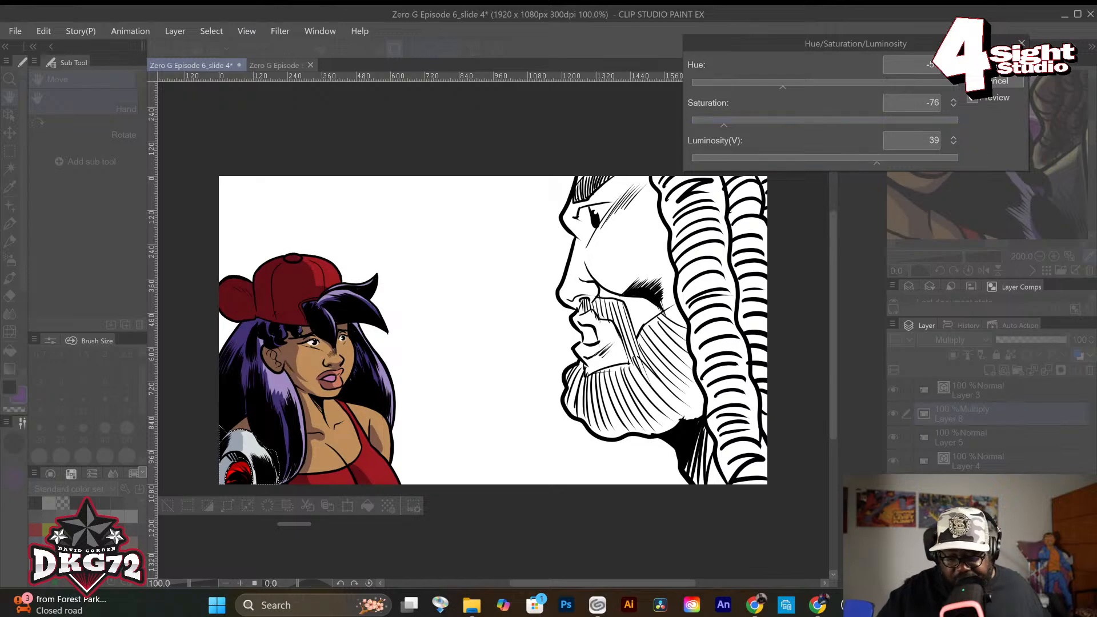
left_click(999, 65)
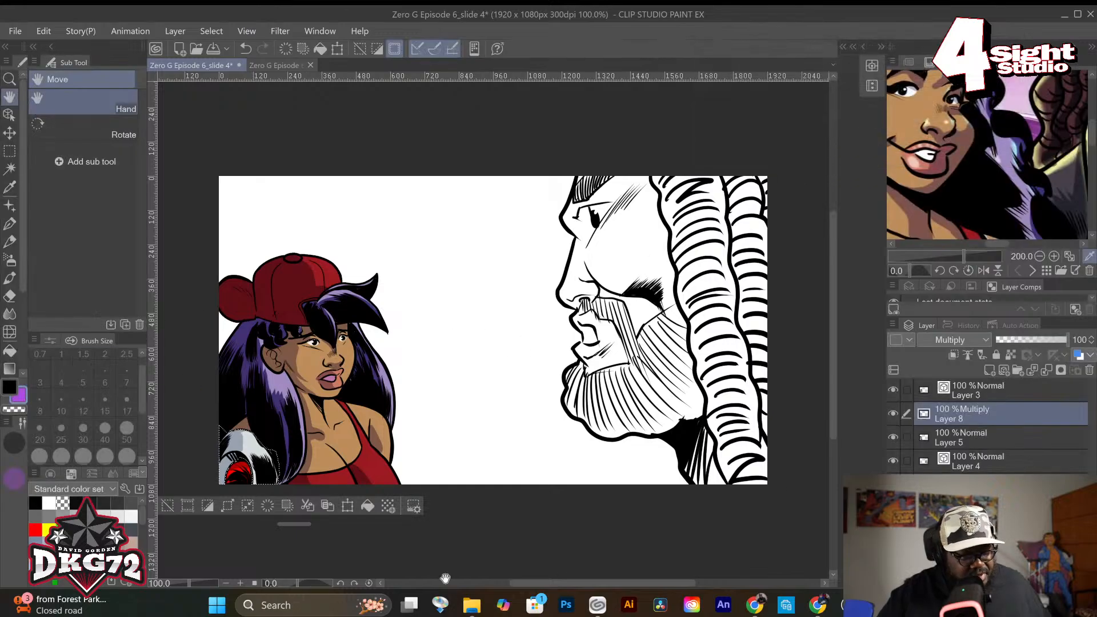
Make flat colour Layer 5 the active layer and clear the jacket selection.
left_click(980, 439)
scroll(323, 394, "up", 8)
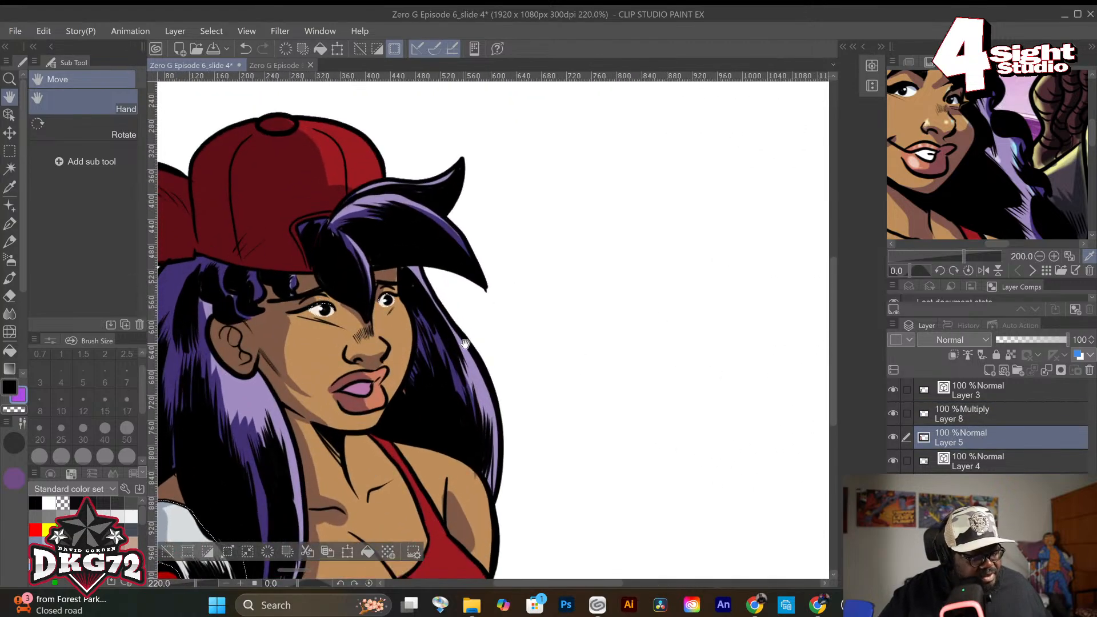
scroll(324, 338, "up", 2)
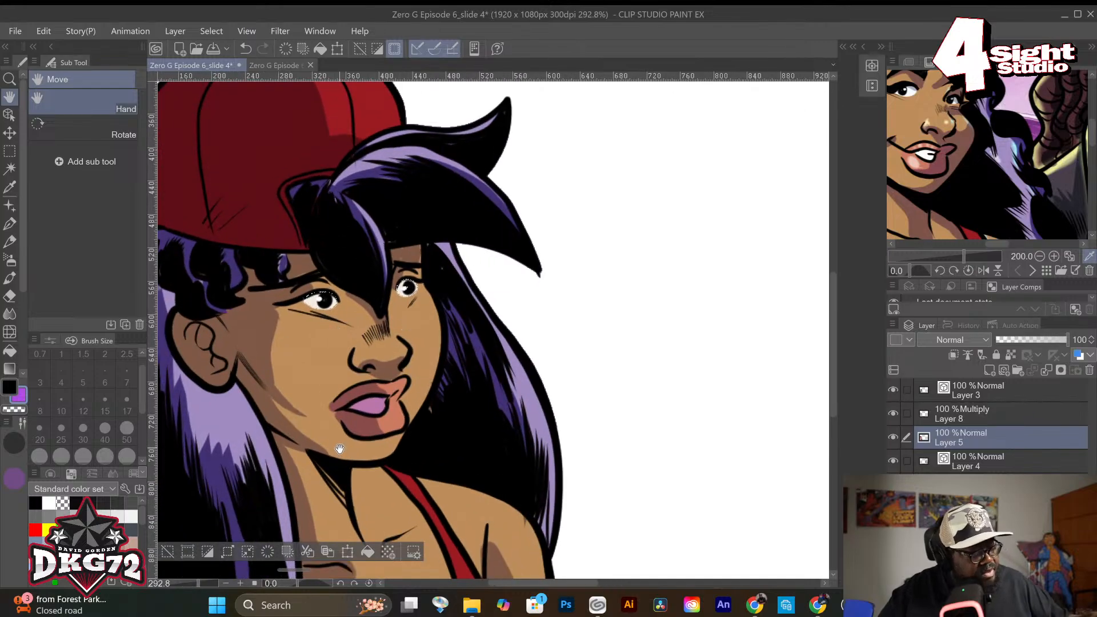
key("ctrl+d")
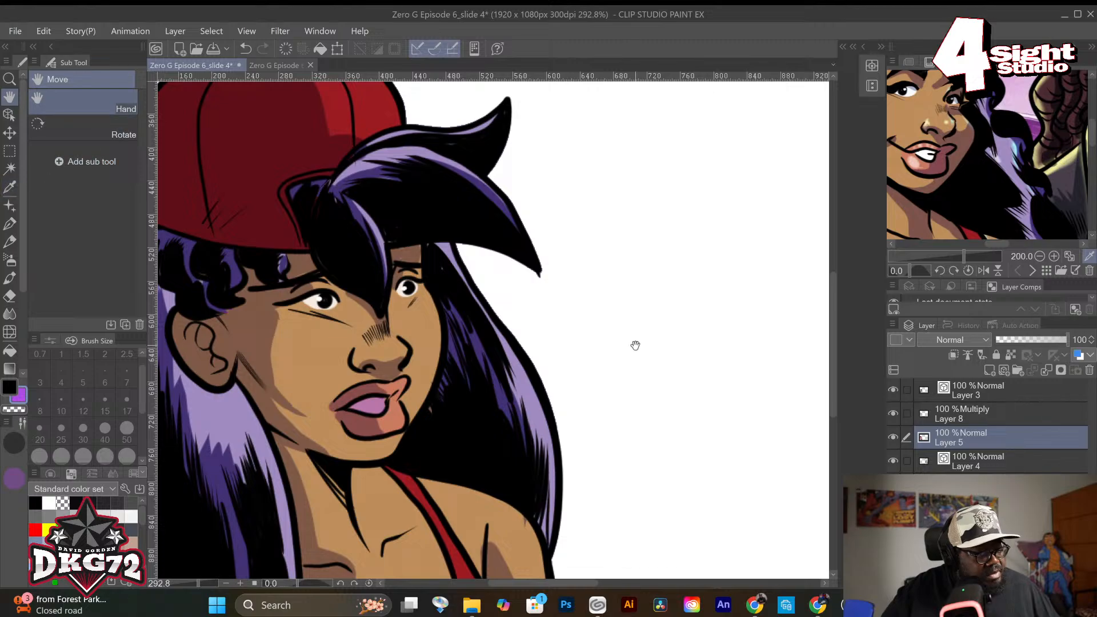
left_click(224, 29)
left_click(262, 153)
left_click(400, 409)
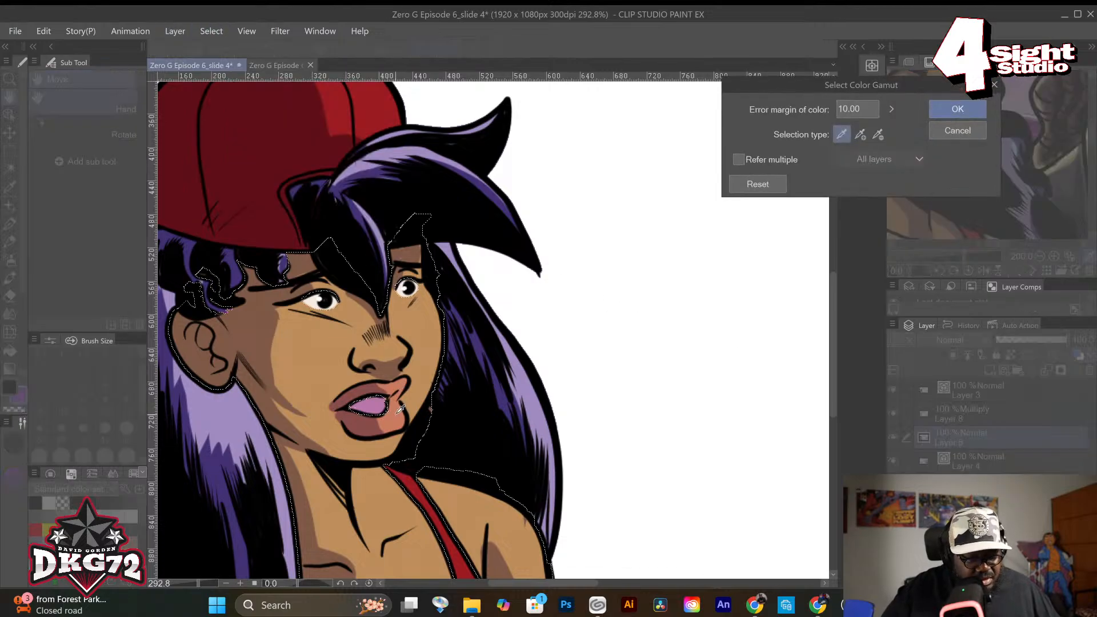
left_click(958, 130)
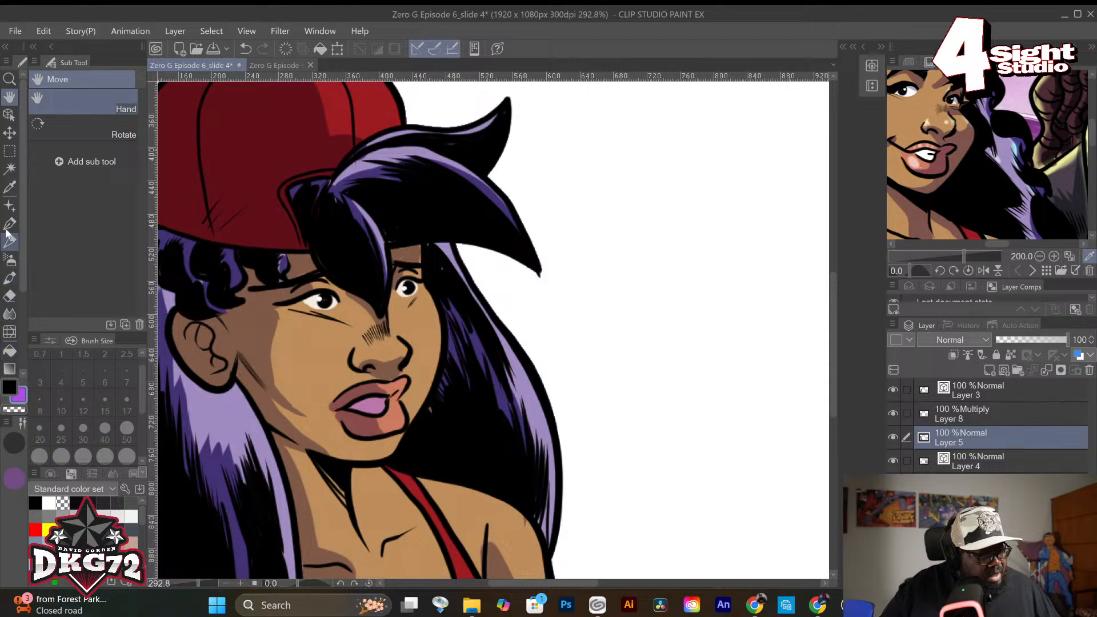
double_click(7, 100)
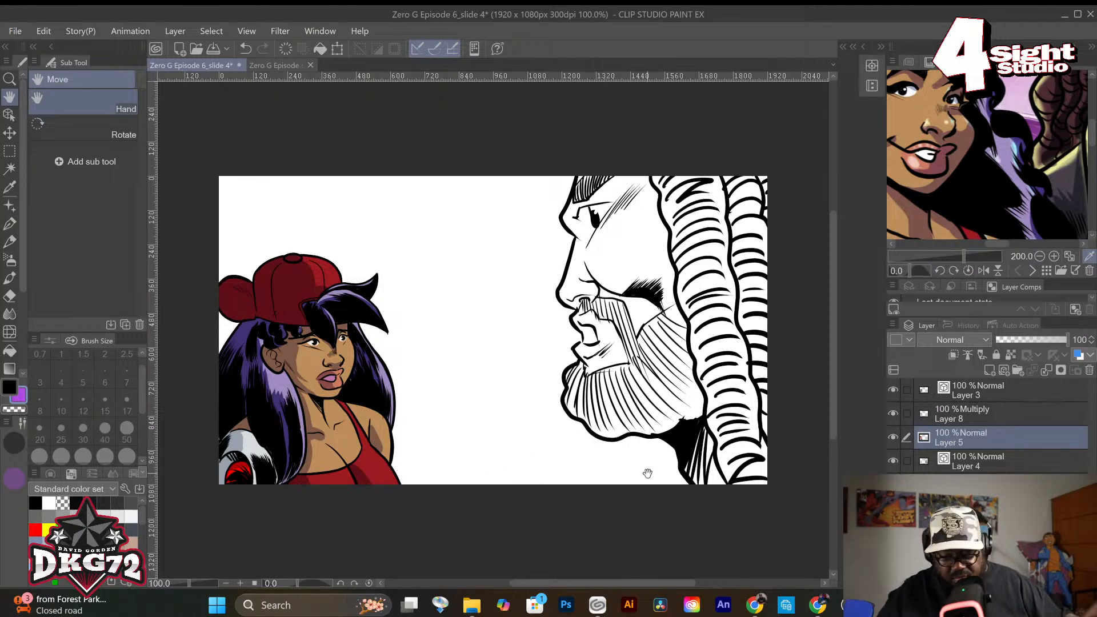
Create a layer folder above line art Layer 3 and name it "Zaria".
left_click(1018, 395)
left_click(1019, 369)
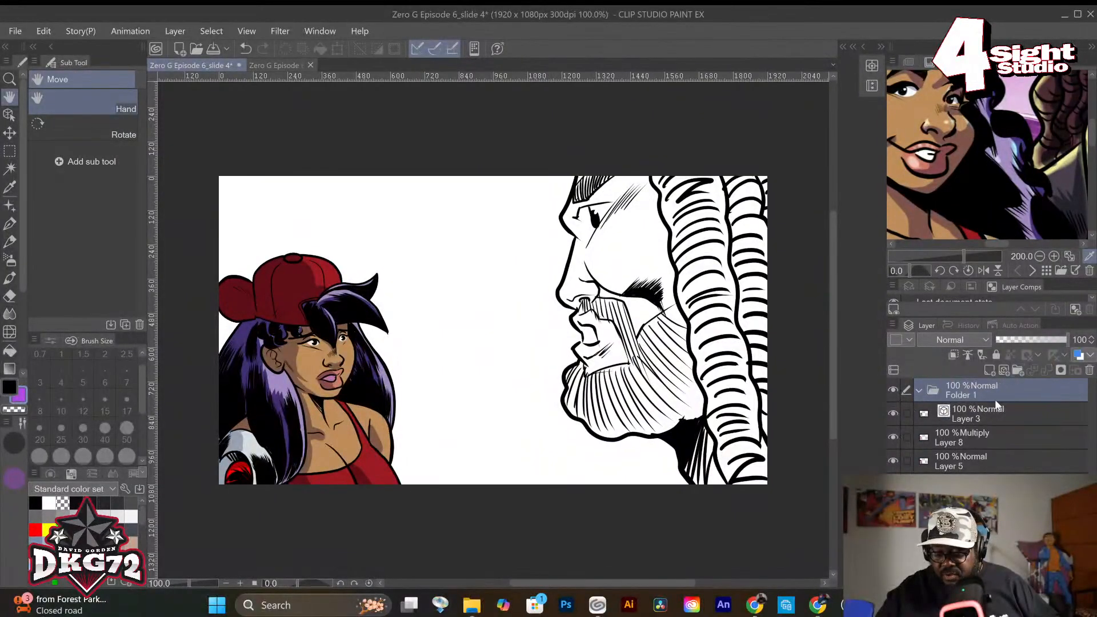
double_click(968, 393)
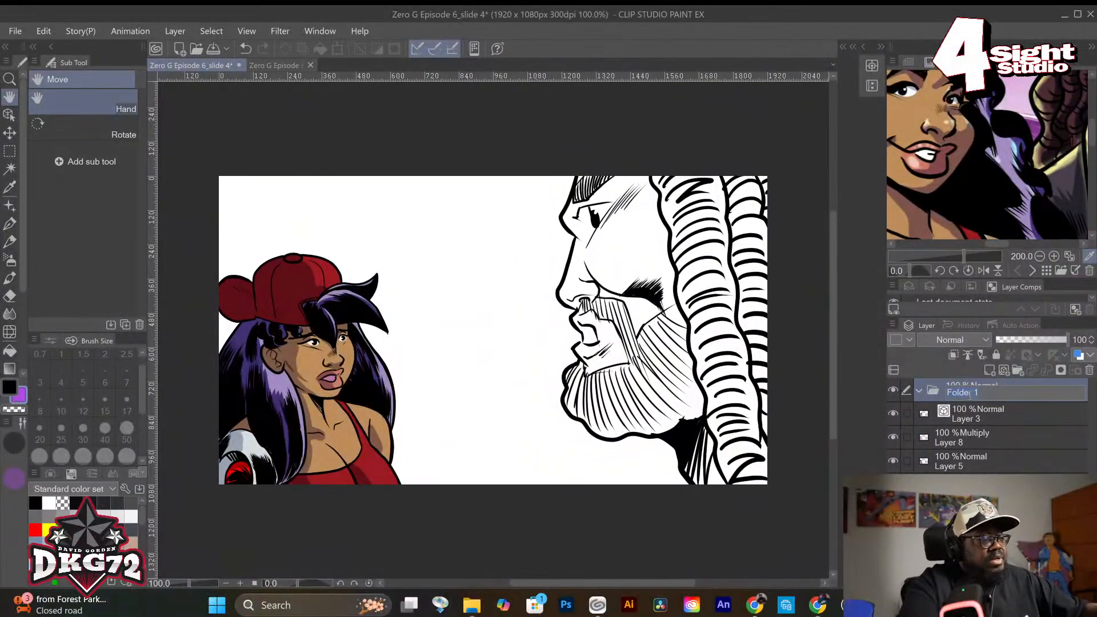
type("Zaria")
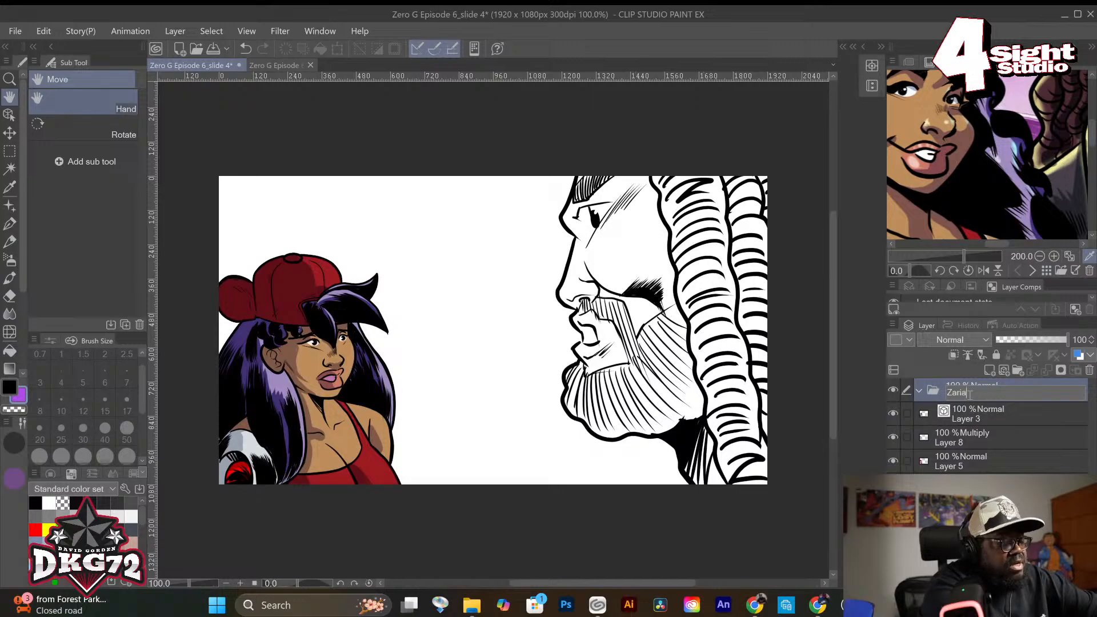
key("Return")
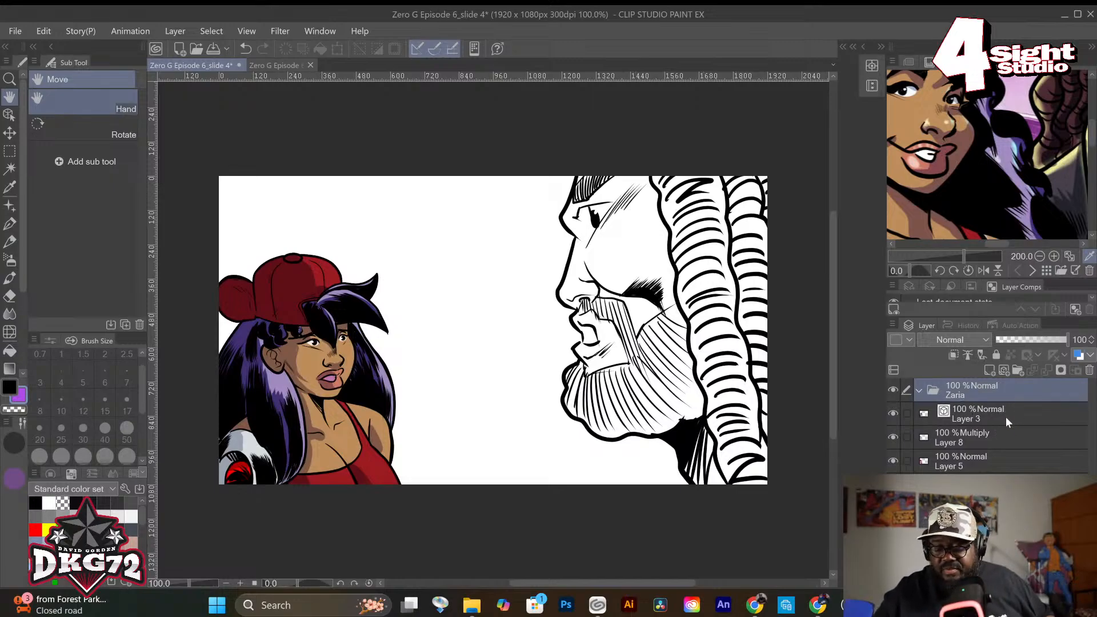
Move Layer 3, Layer 8 and Layer 5 together into the Zaria folder and collapse the folder.
left_click(1006, 417)
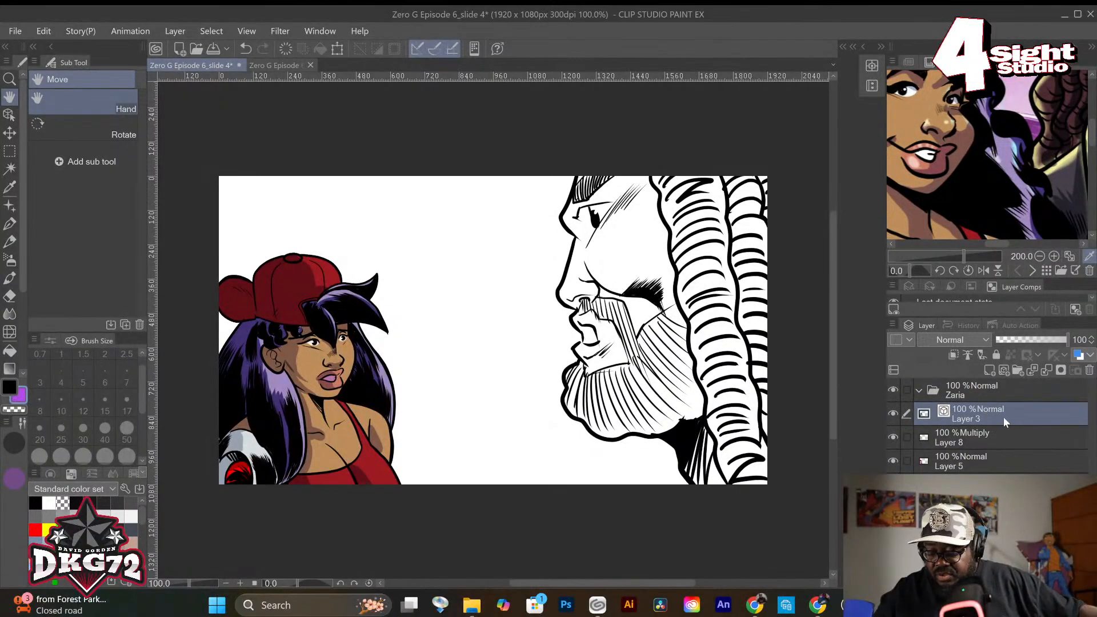
left_click(993, 439, "ctrl")
left_click(992, 457, "ctrl")
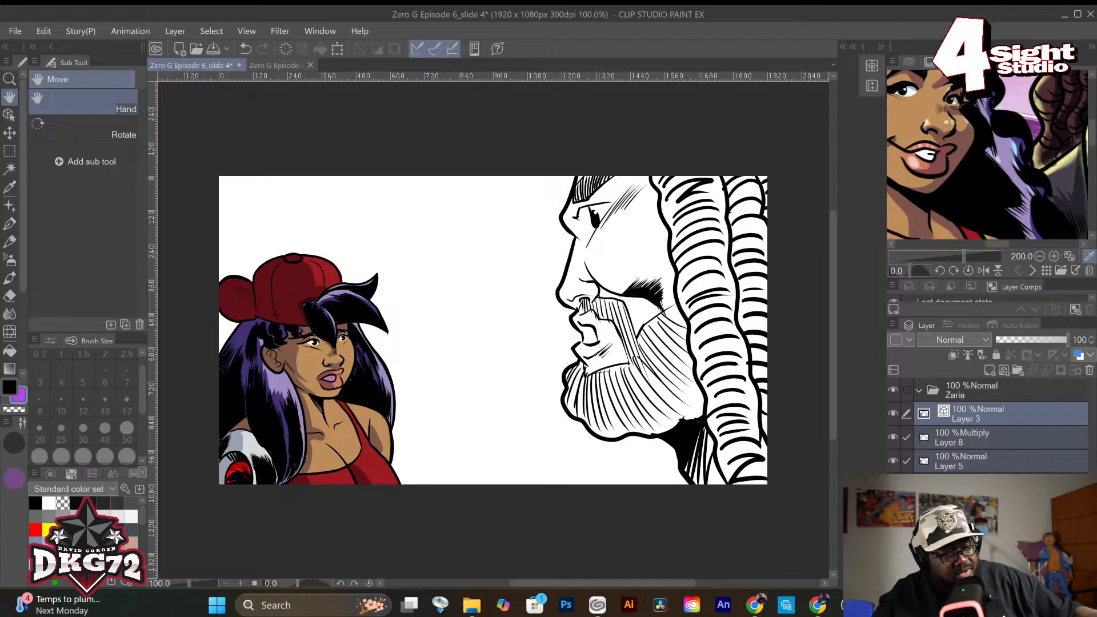
key("ctrl+t")
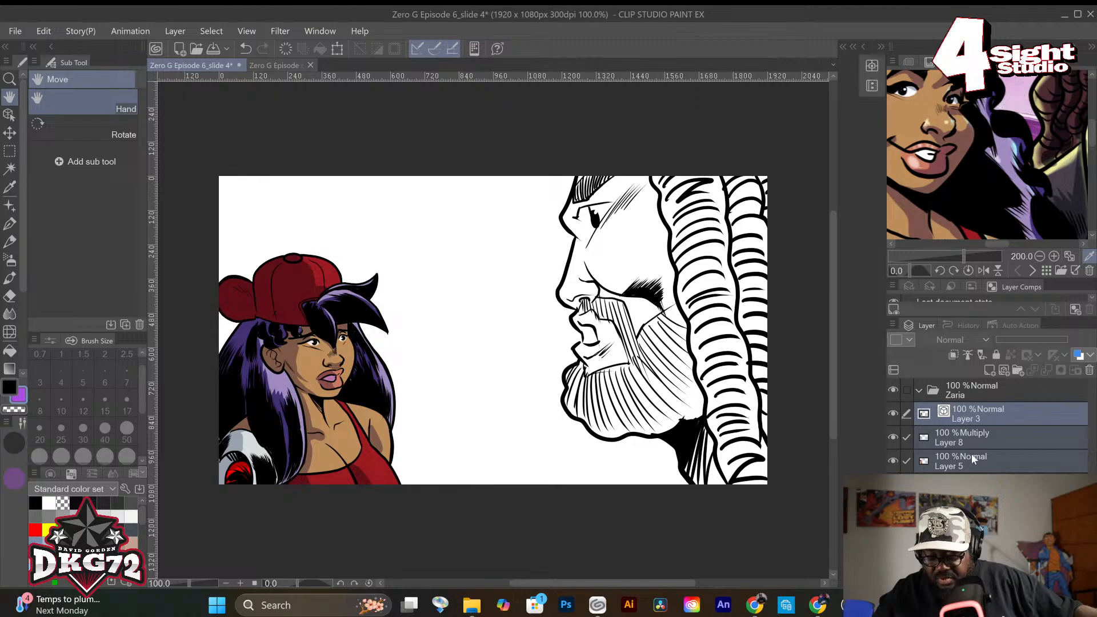
left_click_drag(976, 418, 975, 396)
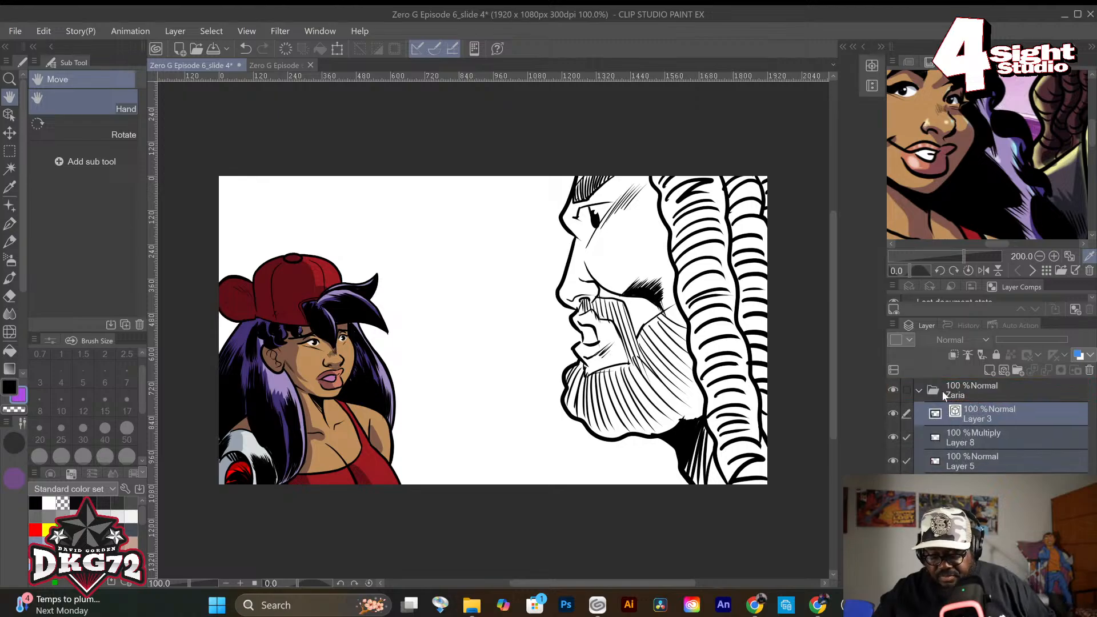
left_click(915, 392)
left_click(918, 390)
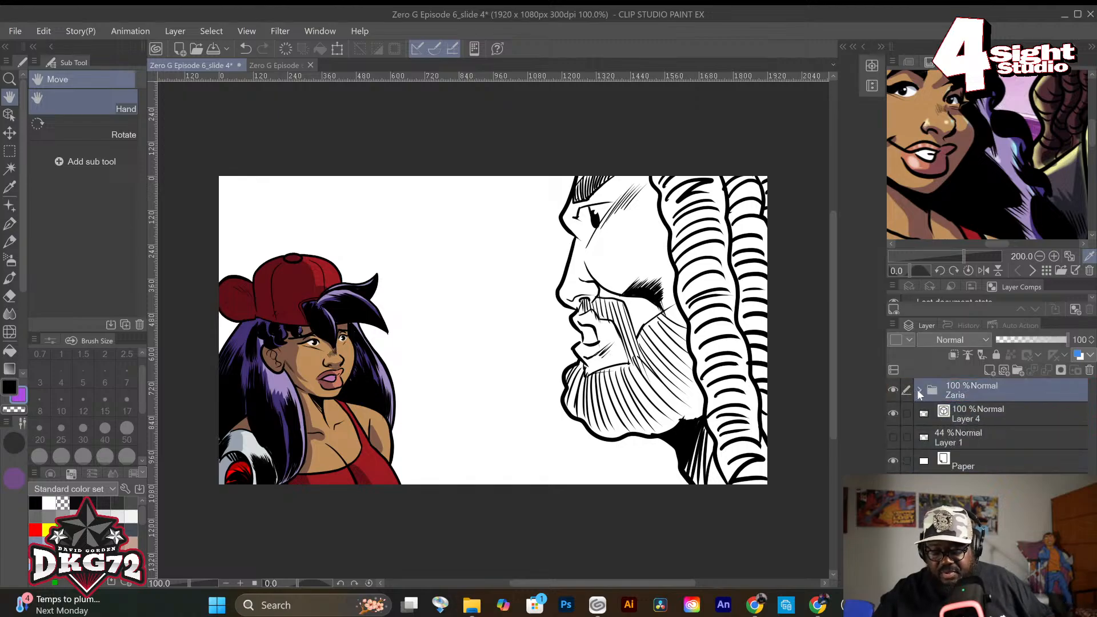
Add a new raster layer between the man's line art on Layer 4 and the hidden Layer 1.
left_click(1003, 416)
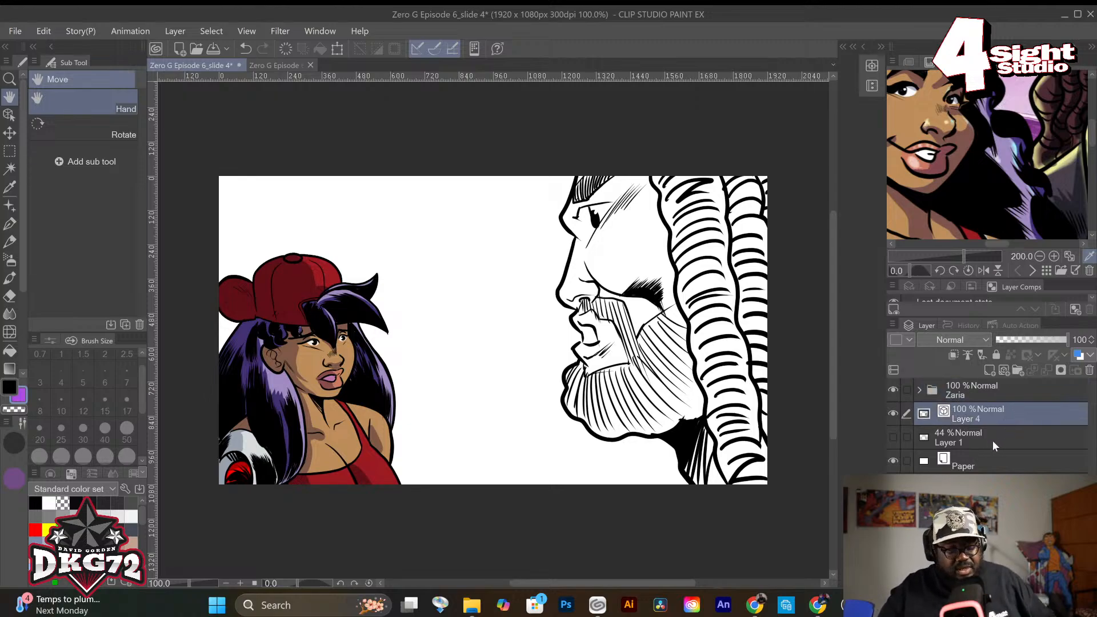
left_click(993, 441)
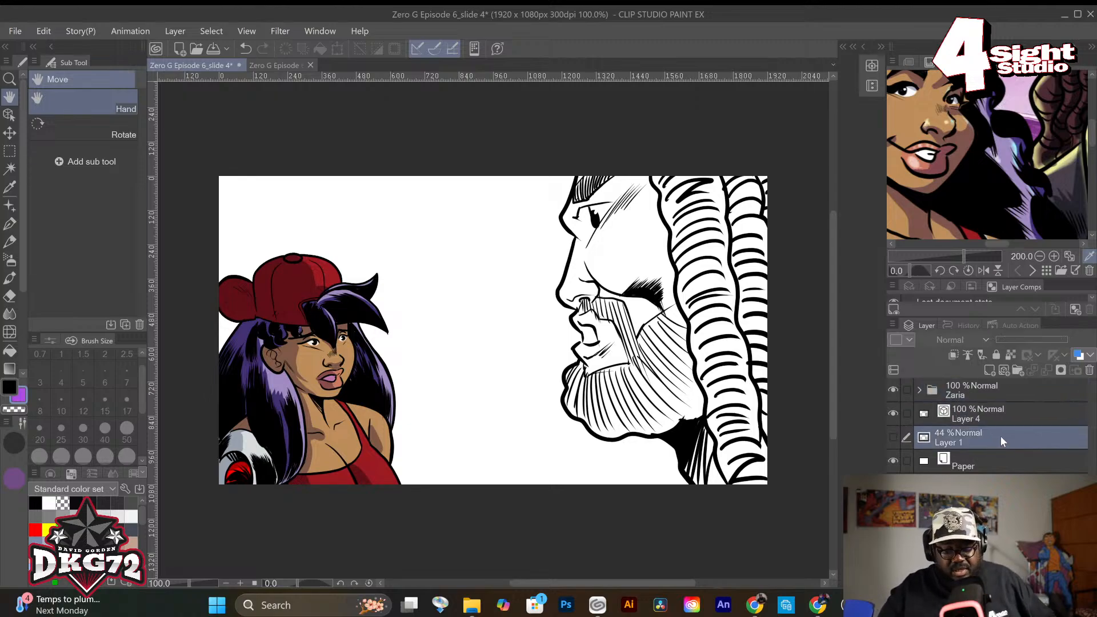
left_click(986, 369)
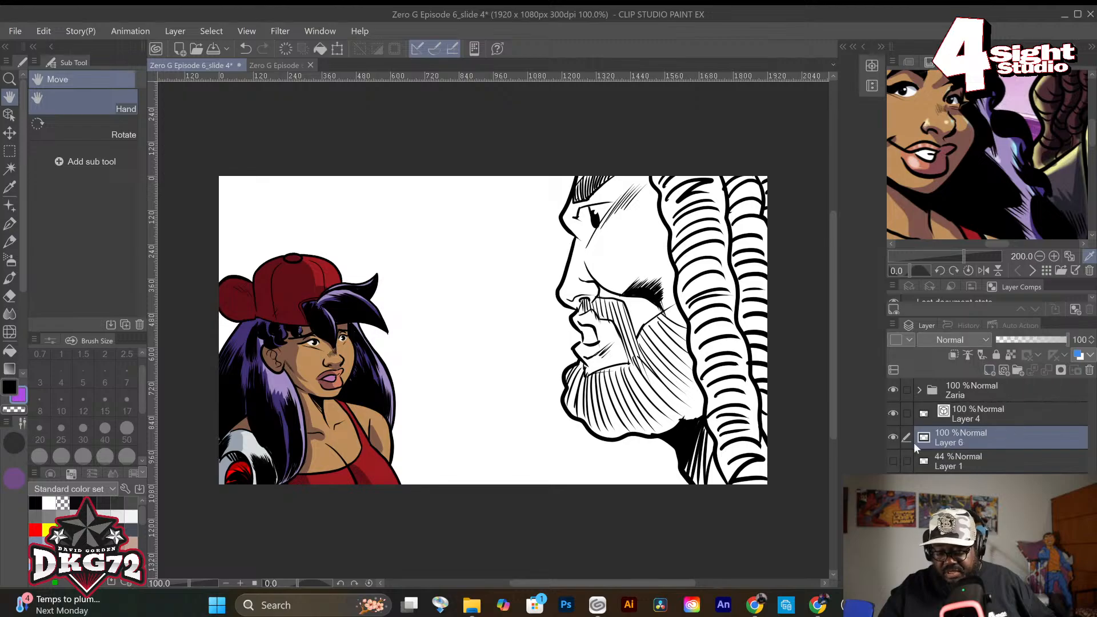
Auto select the empty area around the bearded man on Layer 4 and invert the selection to cover his figure.
left_click(993, 422)
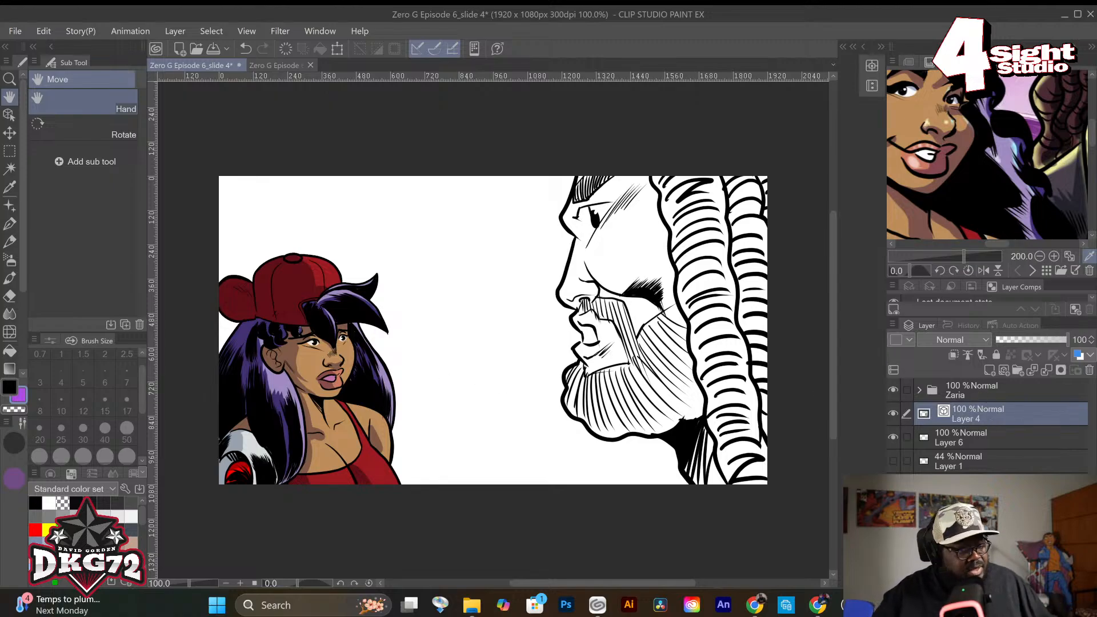
left_click(11, 169)
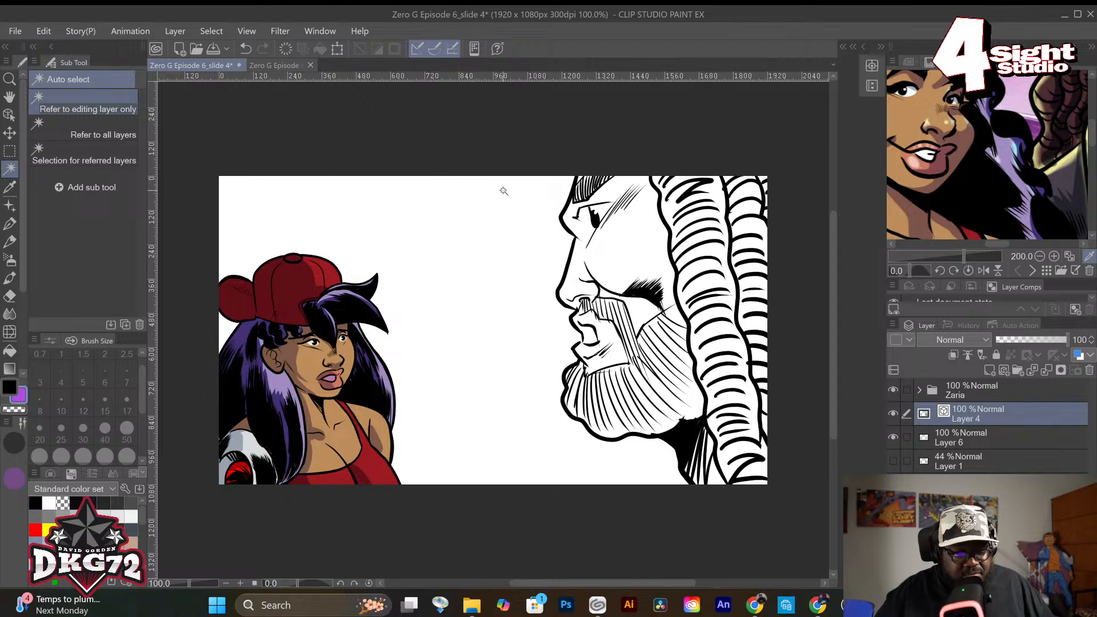
left_click(545, 191)
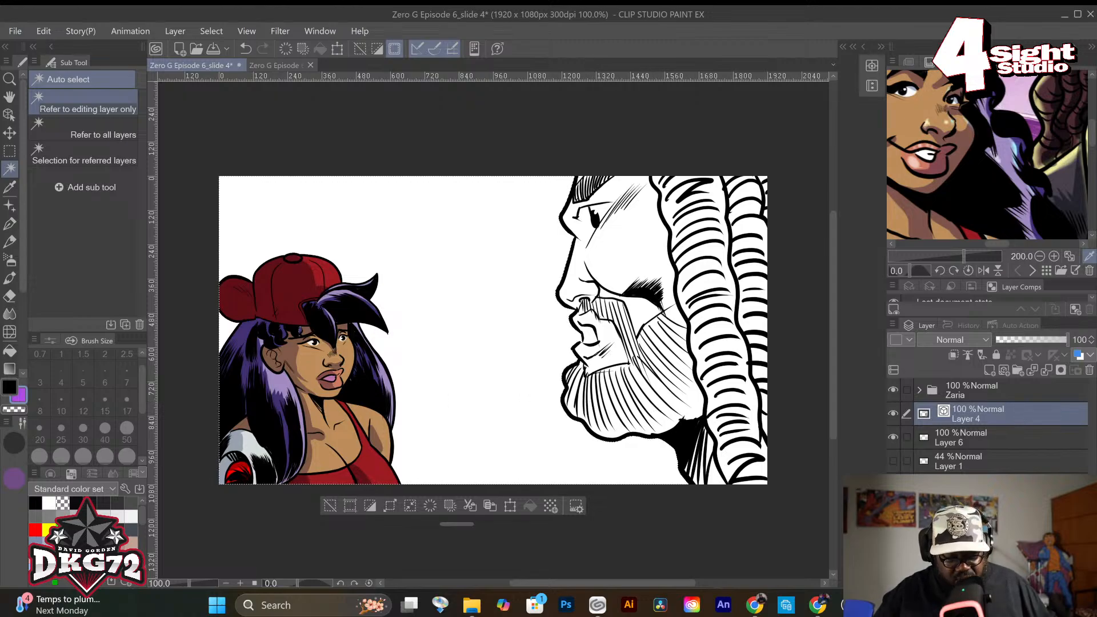
left_click(369, 507)
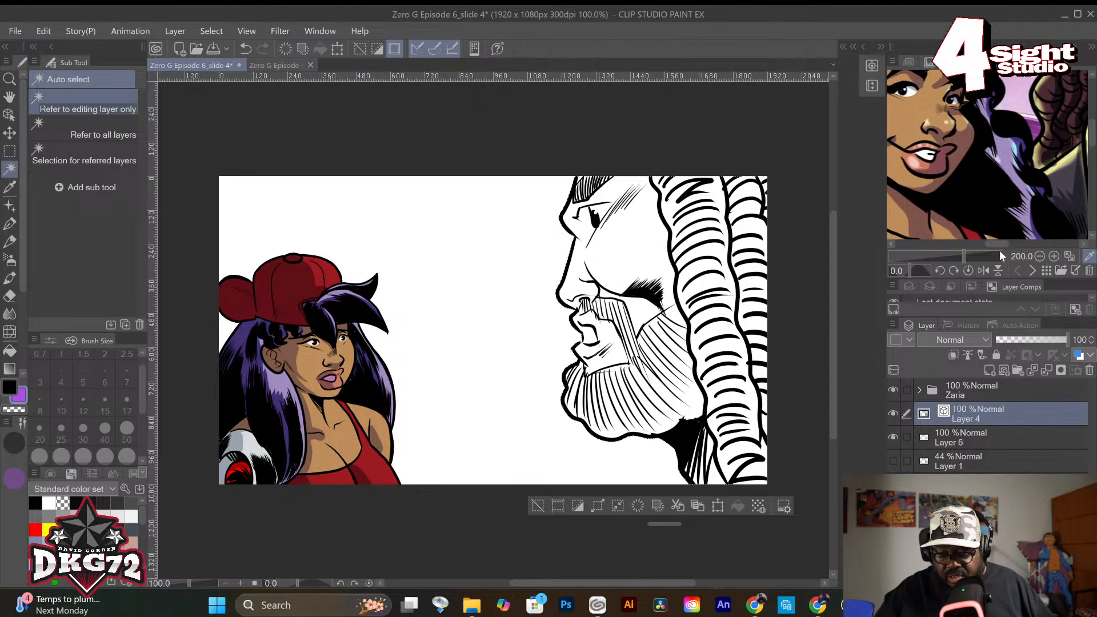
Bring the bearded man into view in the reference image and sample the brown of his facial skin.
left_click_drag(1003, 244, 1030, 246)
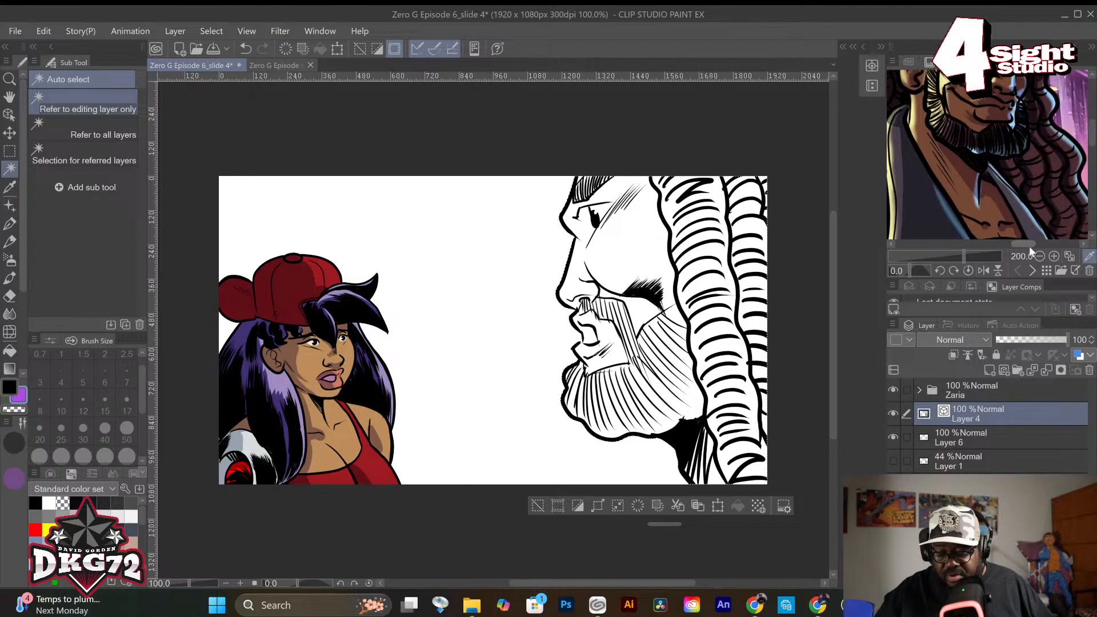
scroll(1068, 148, "up", 1)
scroll(1068, 148, "down", 2)
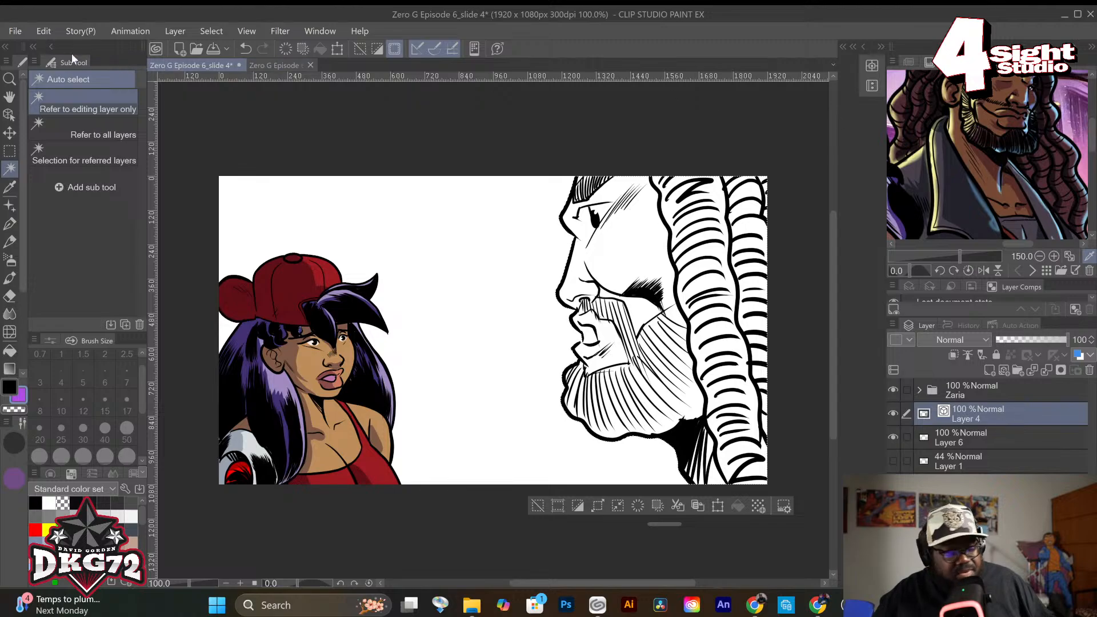
left_click(11, 97)
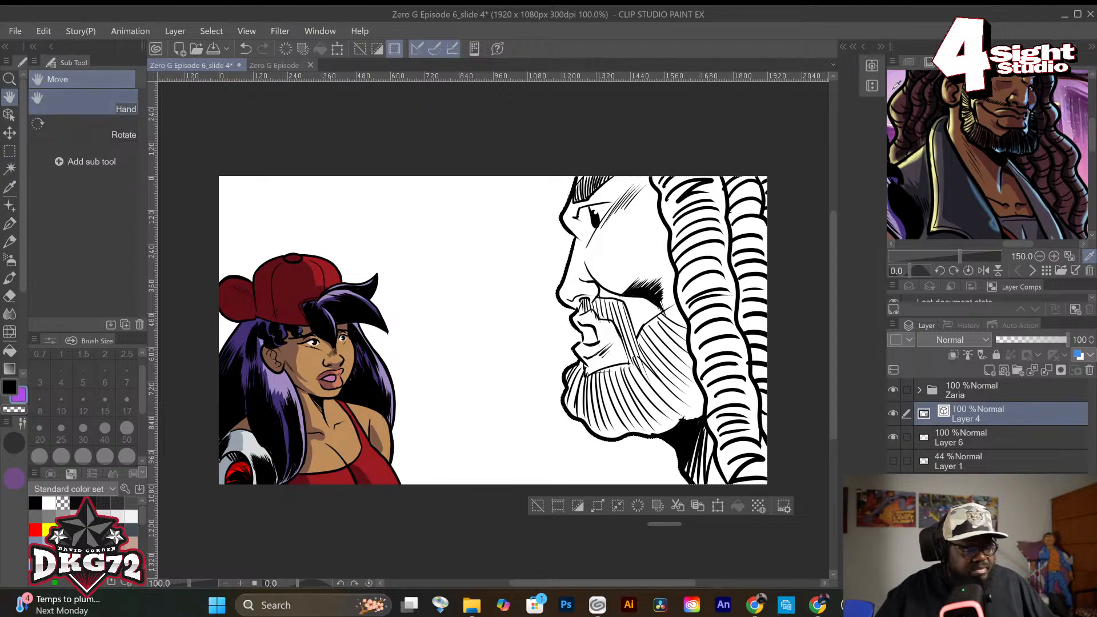
left_click(1022, 107)
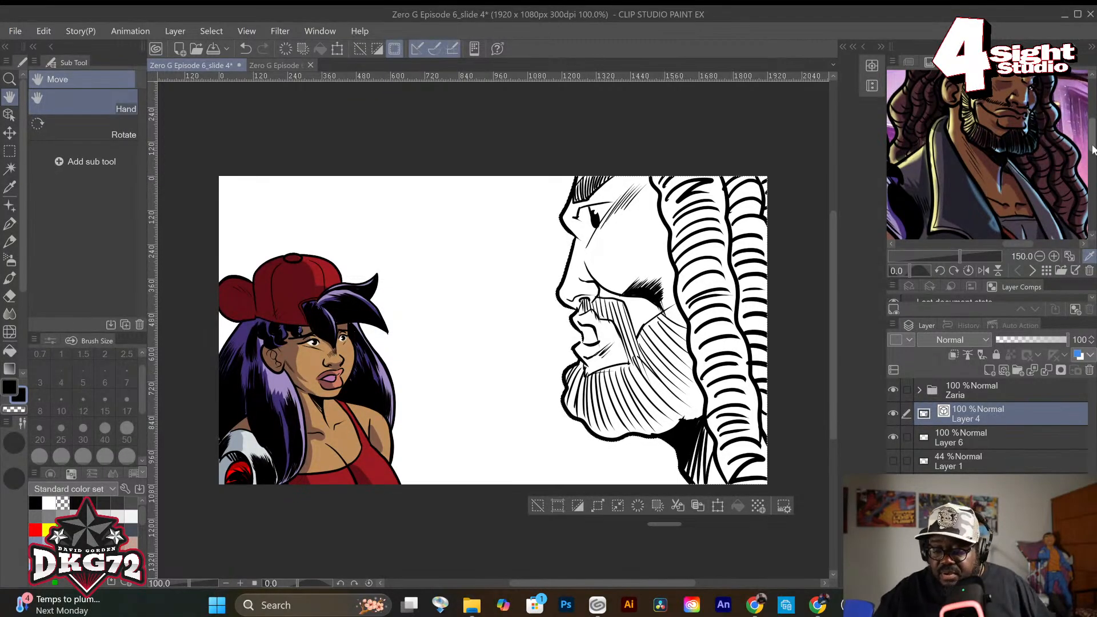
scroll(1023, 143, "up", 3)
left_click(996, 151)
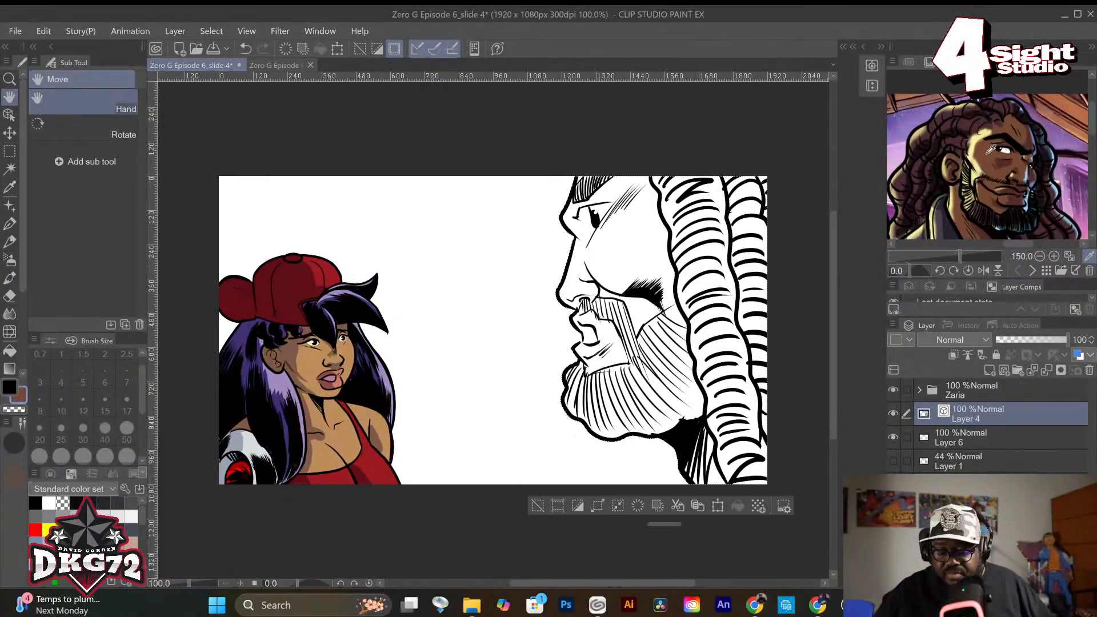
Fill the man's face and the skin around his mouth with the sampled brown on Layer 6, referring to other layers.
left_click(971, 433)
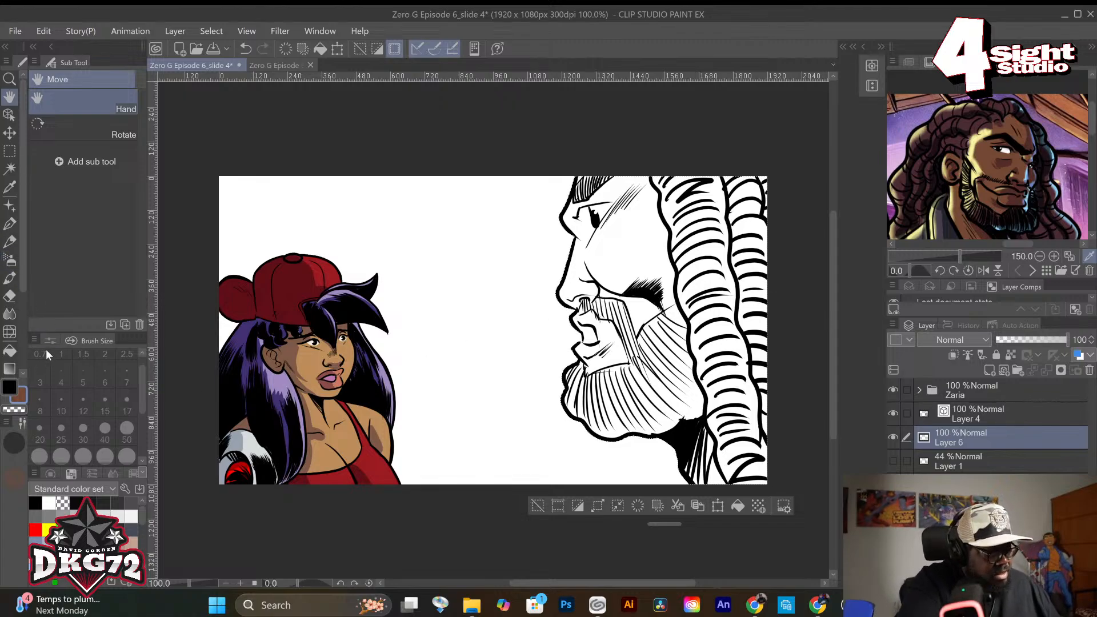
left_click(10, 351)
left_click(627, 184)
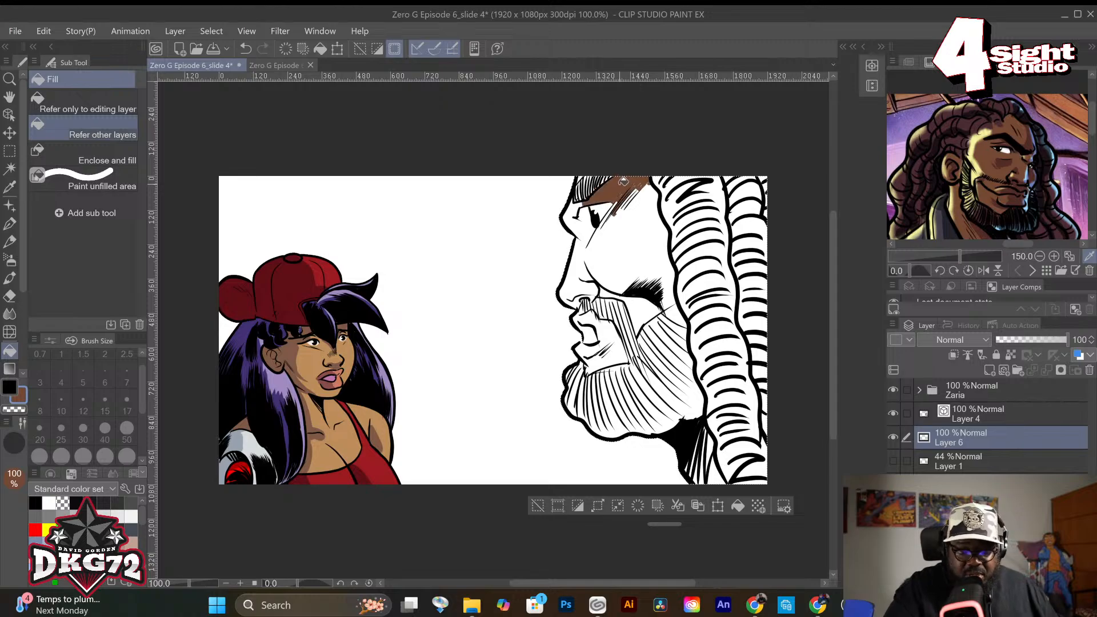
left_click(608, 204)
left_click(610, 306)
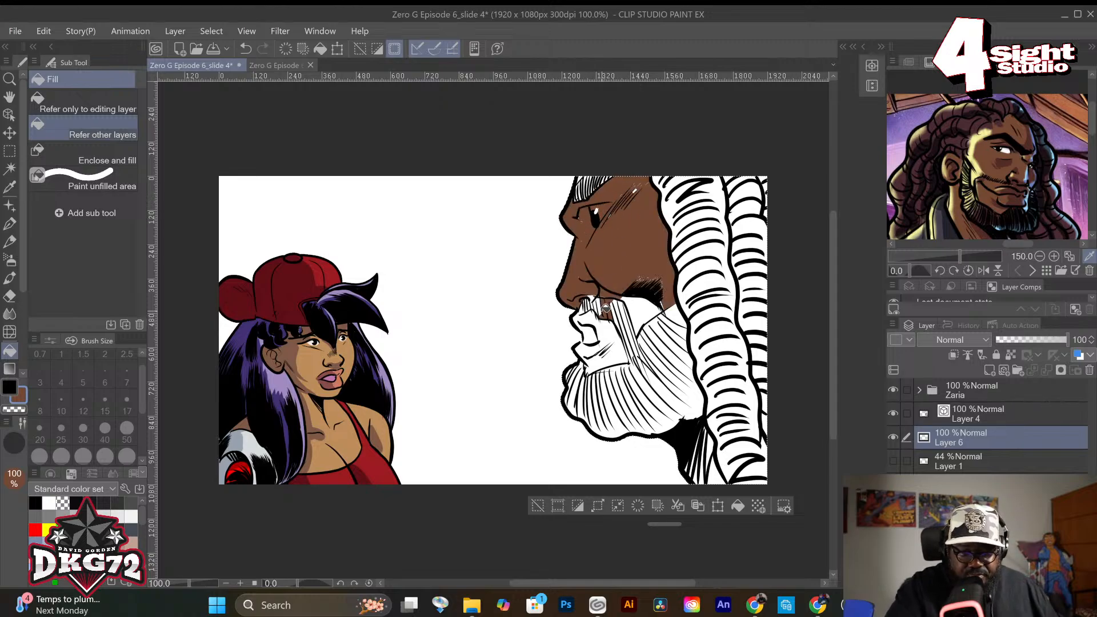
left_click(635, 308)
left_click(611, 331)
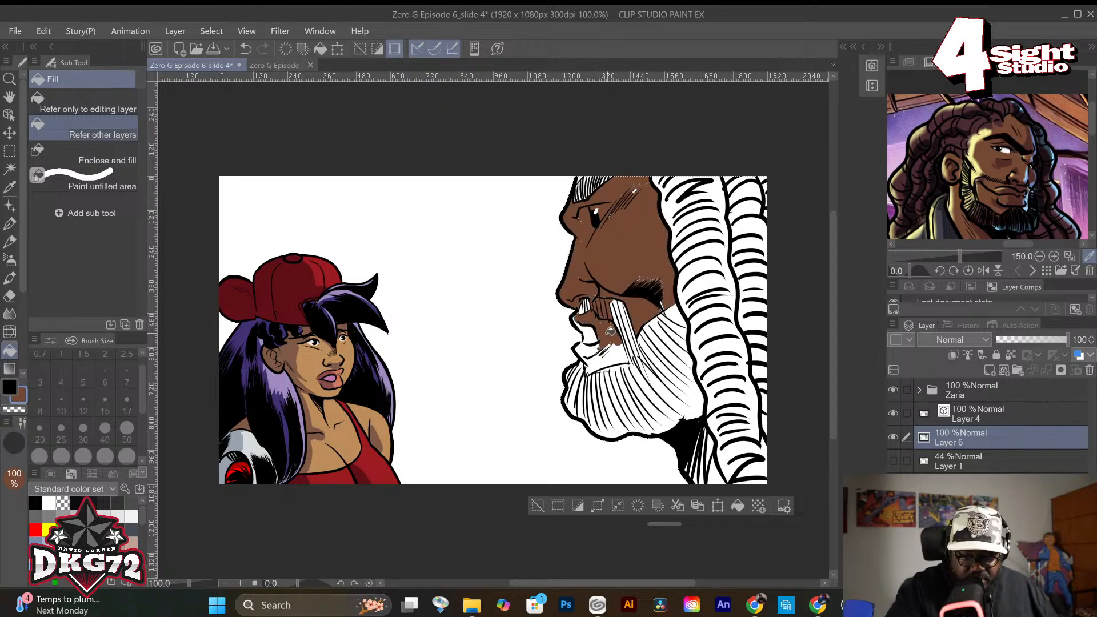
left_click(607, 349)
left_click(621, 352)
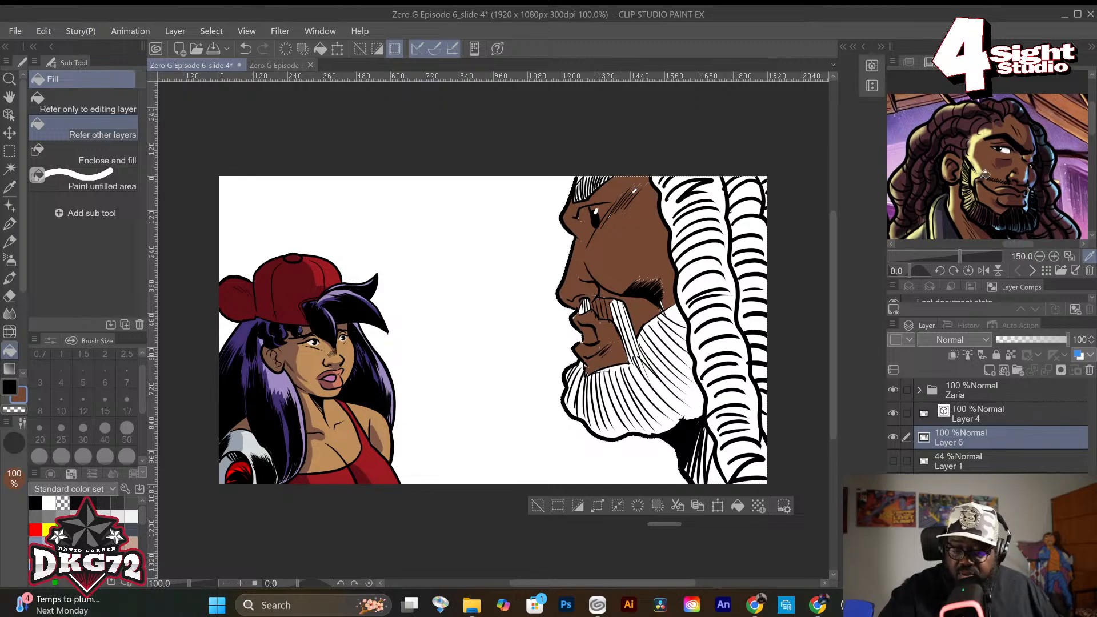
Sample the dark maroon of the hair in the reference and fill the man's dreadlocks with it on Layer 6.
left_click(972, 120, "alt")
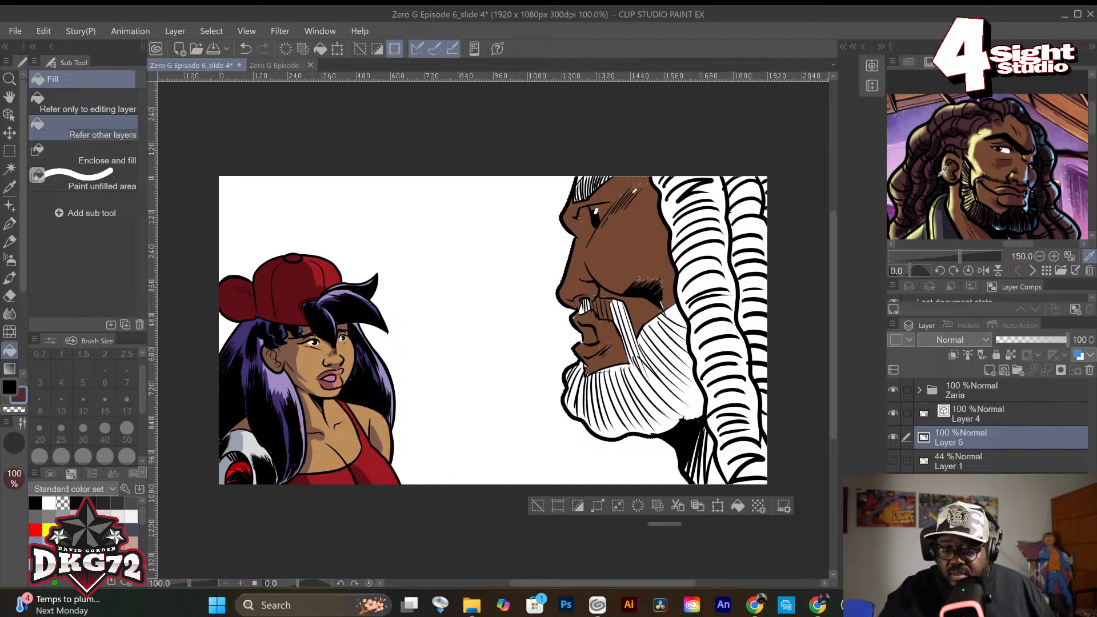
left_click(673, 178)
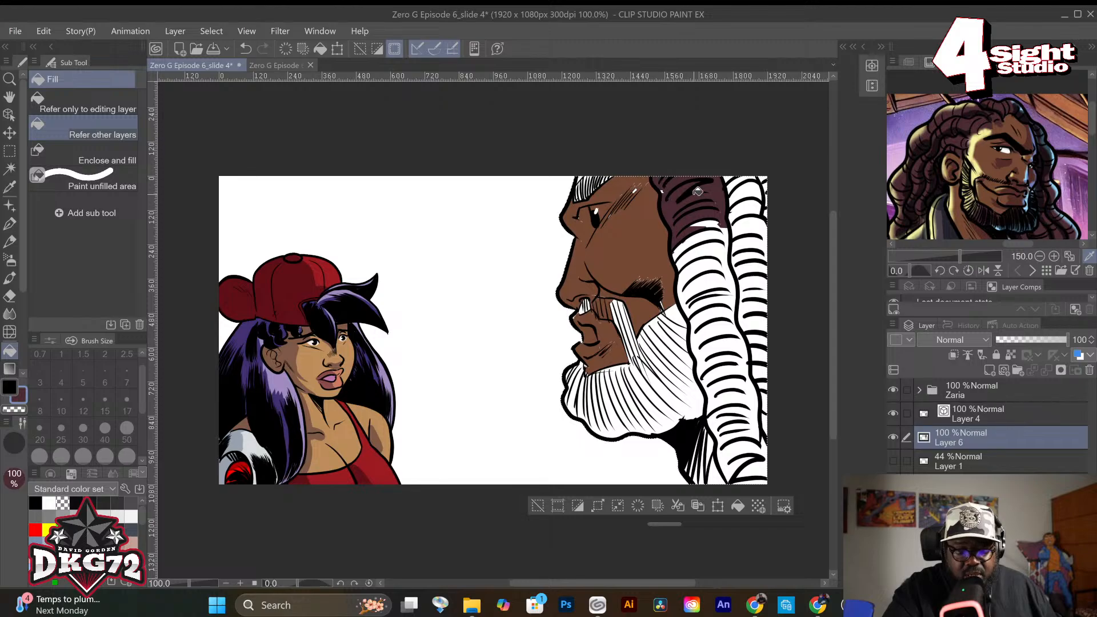
left_click(723, 228)
left_click(735, 400)
left_click(754, 258)
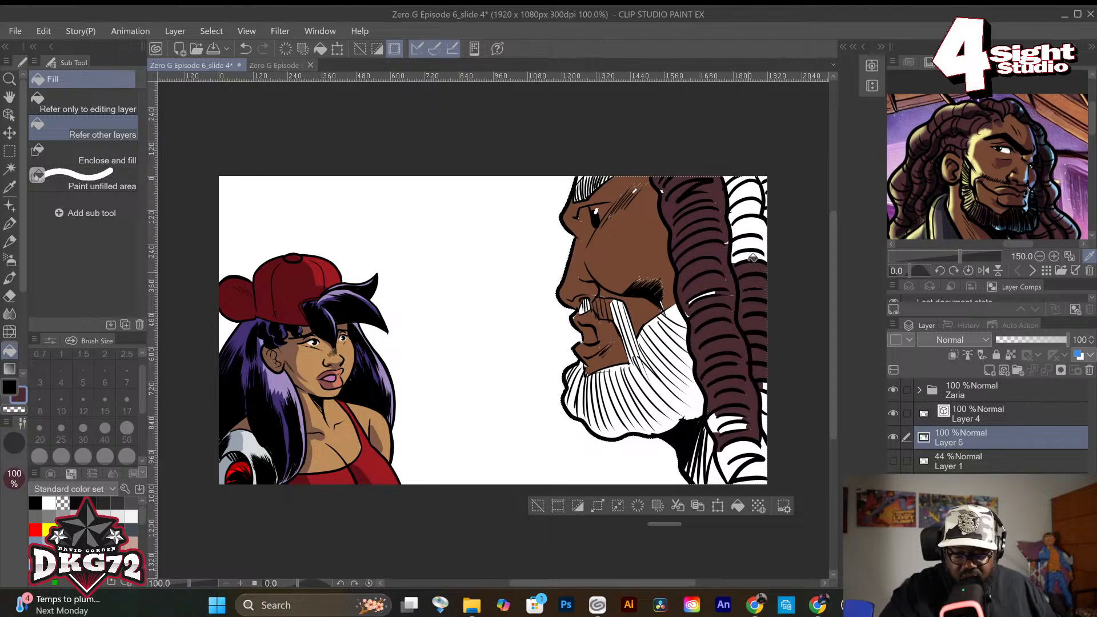
left_click(740, 187)
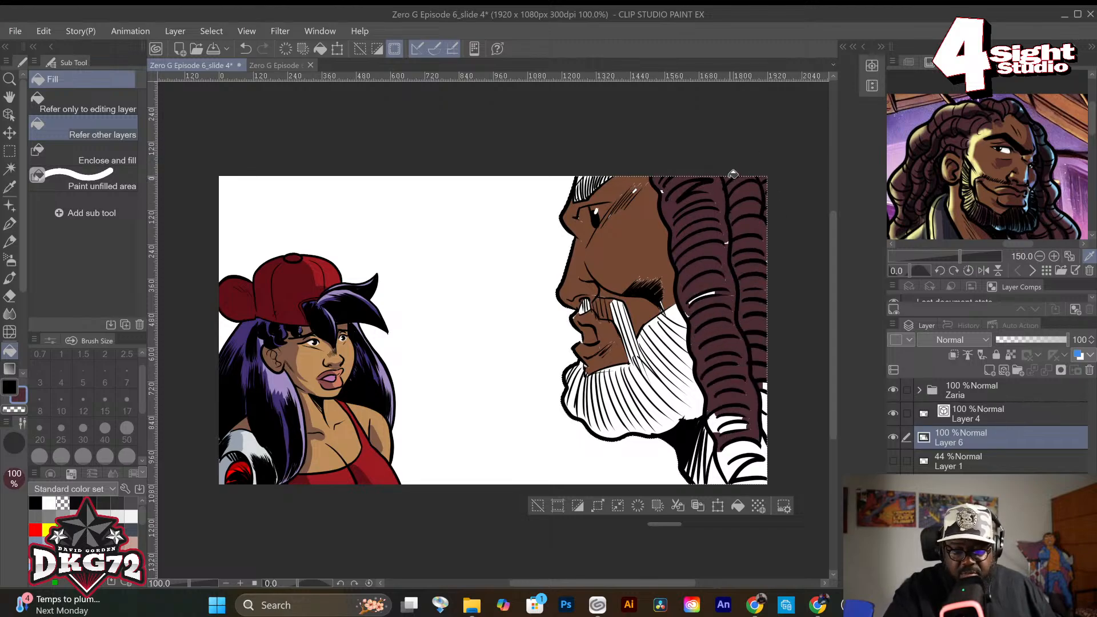
left_click(766, 388)
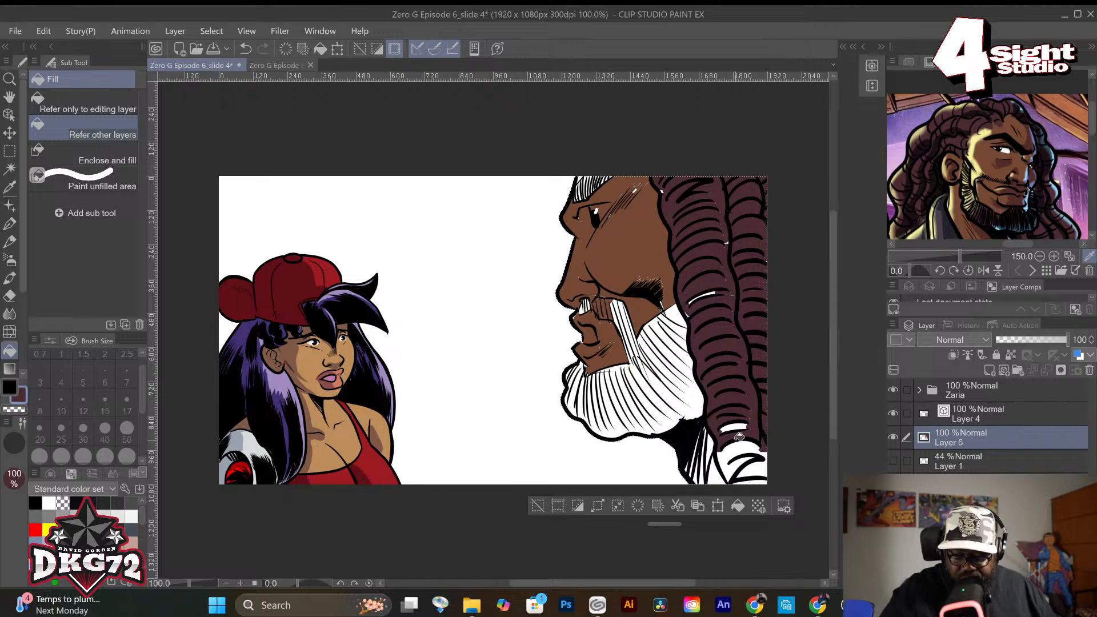
left_click(741, 434)
left_click(735, 452)
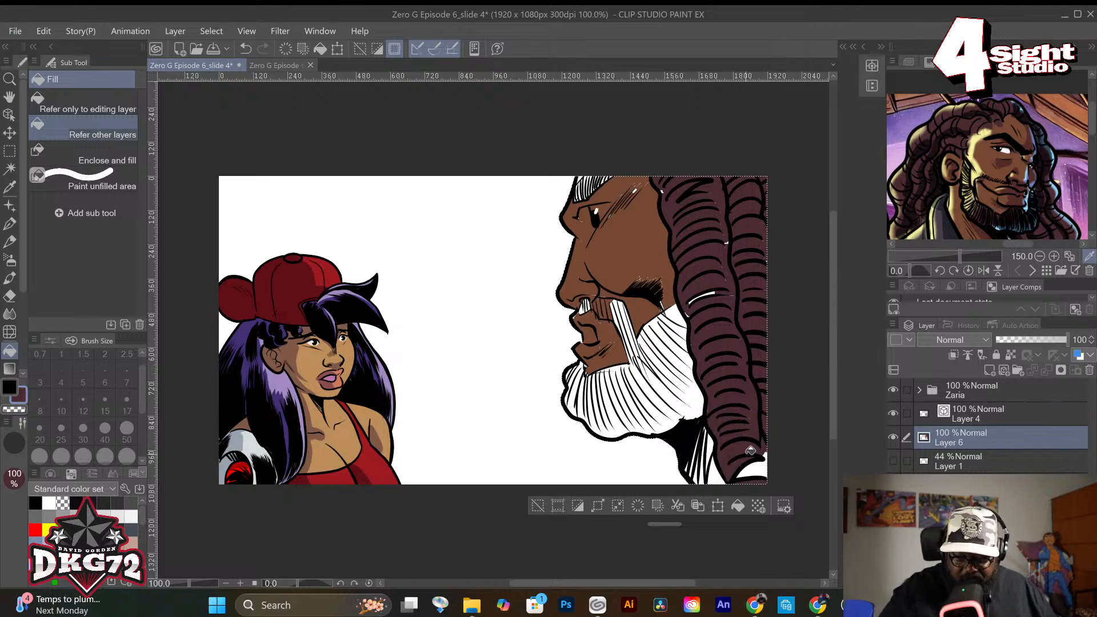
Fill the man's beard and moustache on Layer 6 with the dark maroon hair colour.
mouse_move(683, 312)
left_mouse_down()
mouse_move(620, 392)
mouse_move(589, 400)
left_mouse_up()
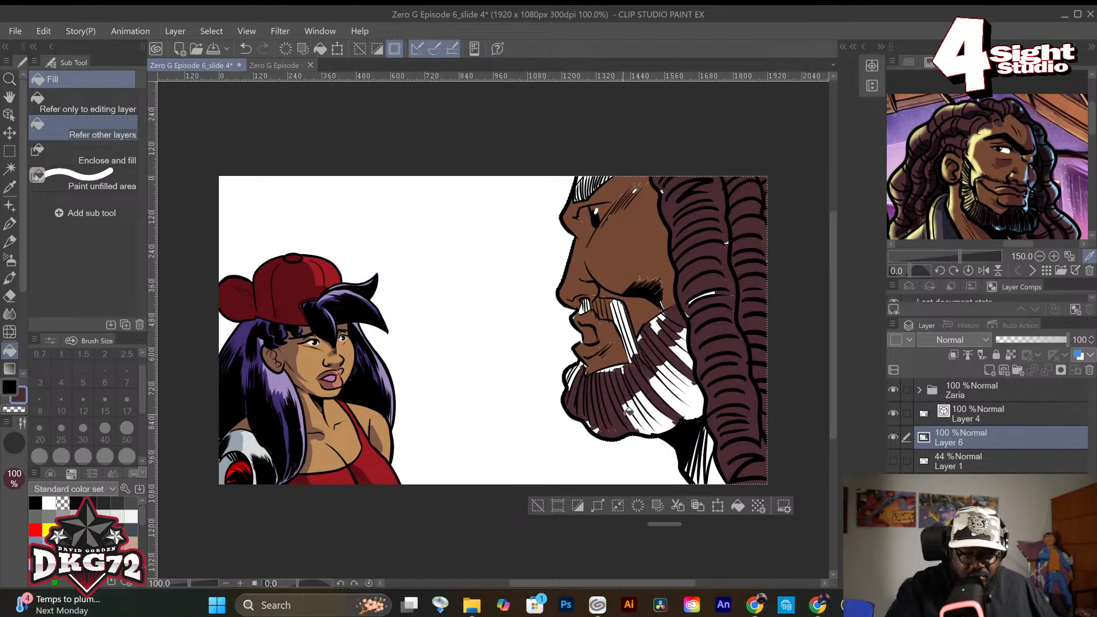
left_click_drag(627, 324, 604, 303)
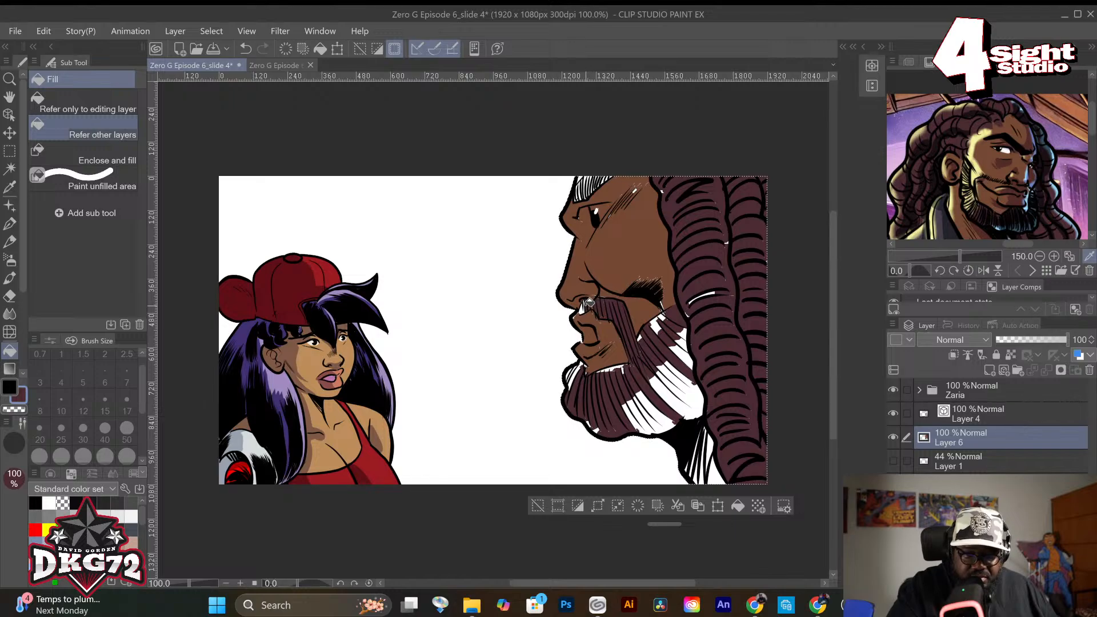
mouse_move(676, 375)
left_mouse_down()
mouse_move(698, 402)
mouse_move(670, 388)
mouse_move(688, 328)
mouse_move(663, 314)
left_mouse_up()
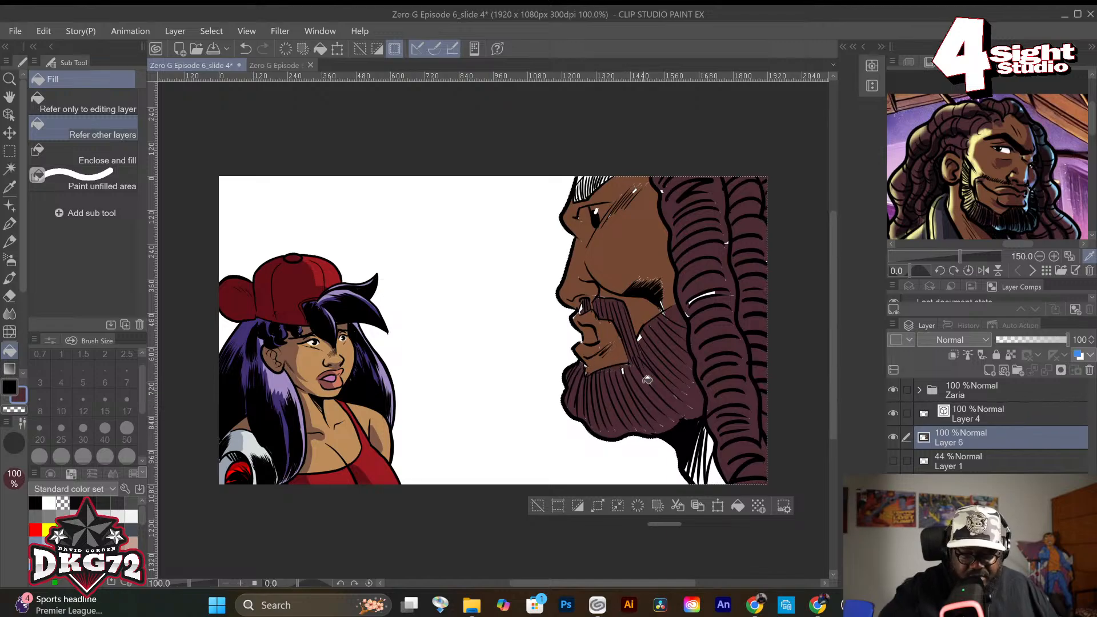
Fill the man's neck with his skin brown and his eyebrow with the dark maroon of his hair.
right_click(720, 395)
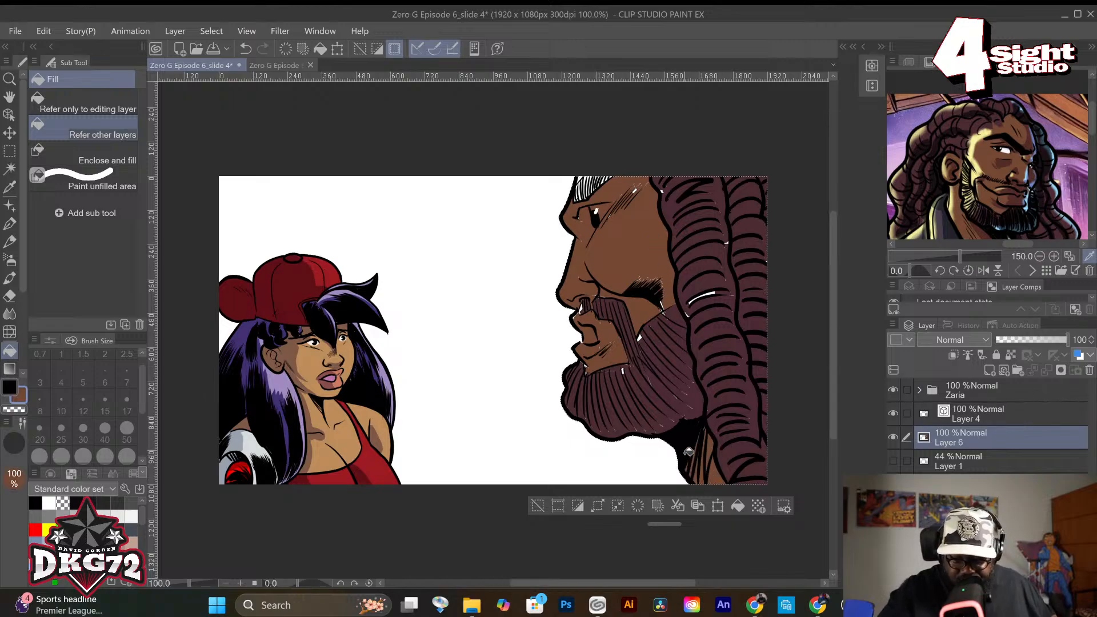
right_click(680, 201)
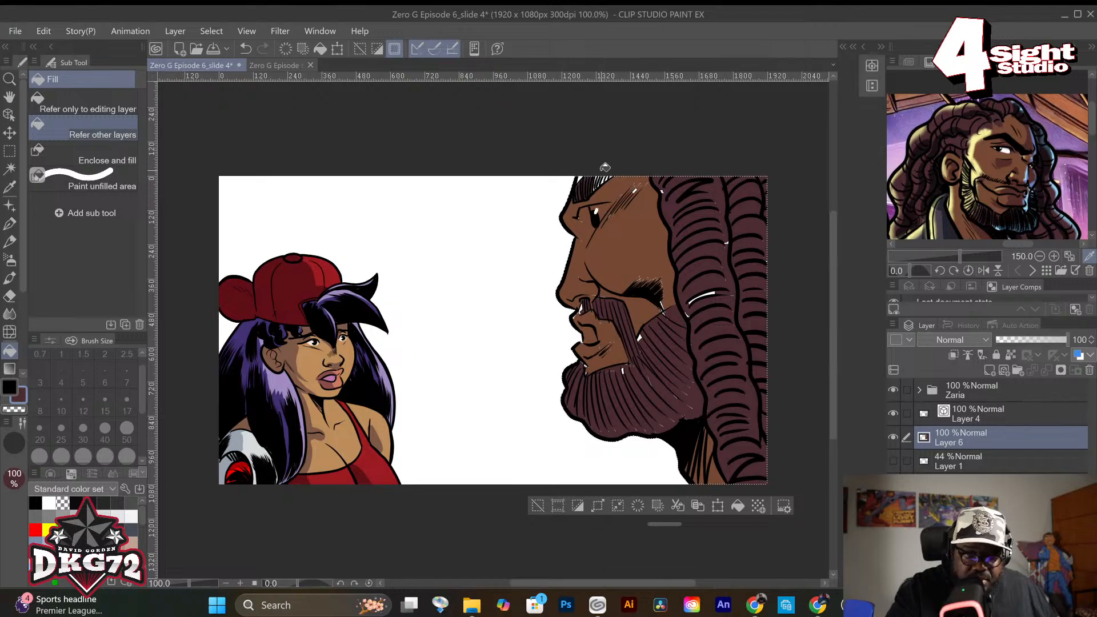
right_click(611, 180)
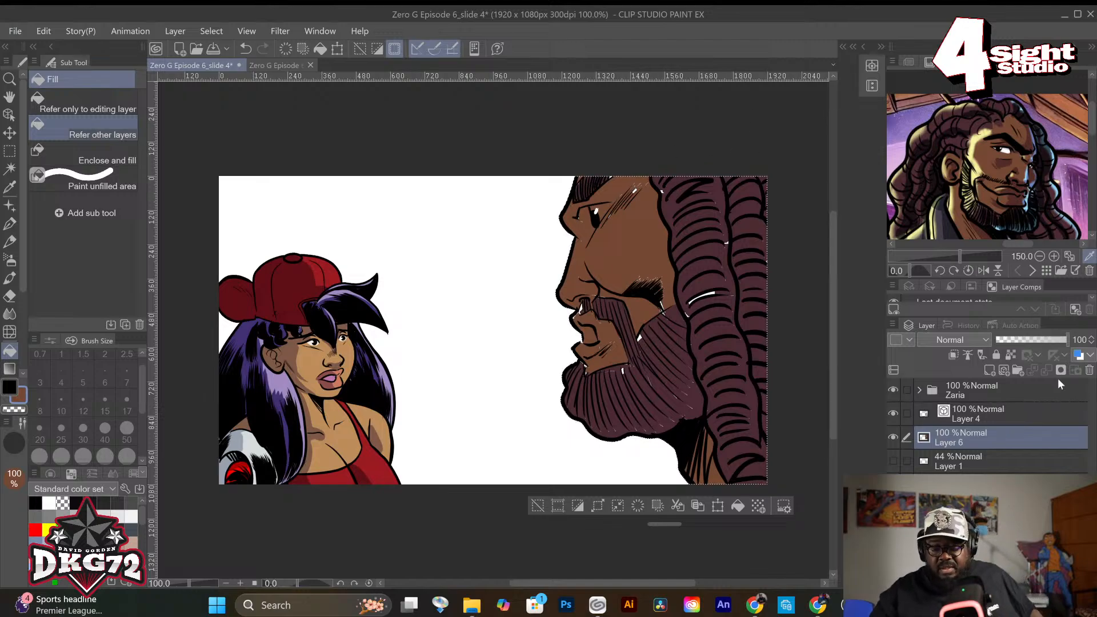
Hide the line art on Layer 4, keep Layer 6 active and switch to the Adjust line width tool at 200 px.
left_click(893, 415)
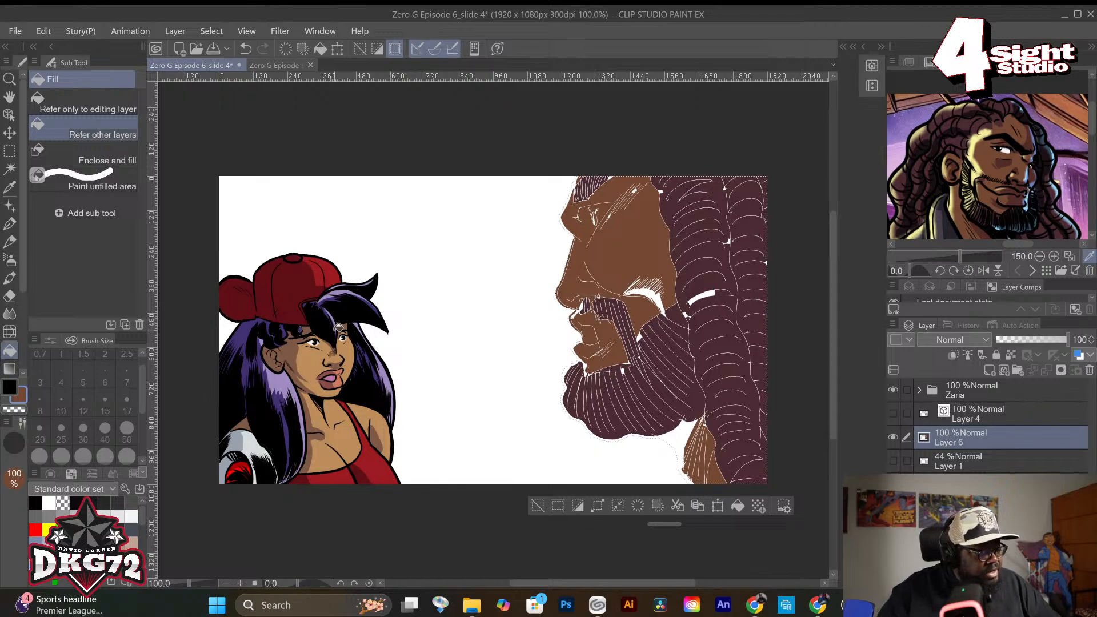
left_click(975, 460)
left_click(974, 443)
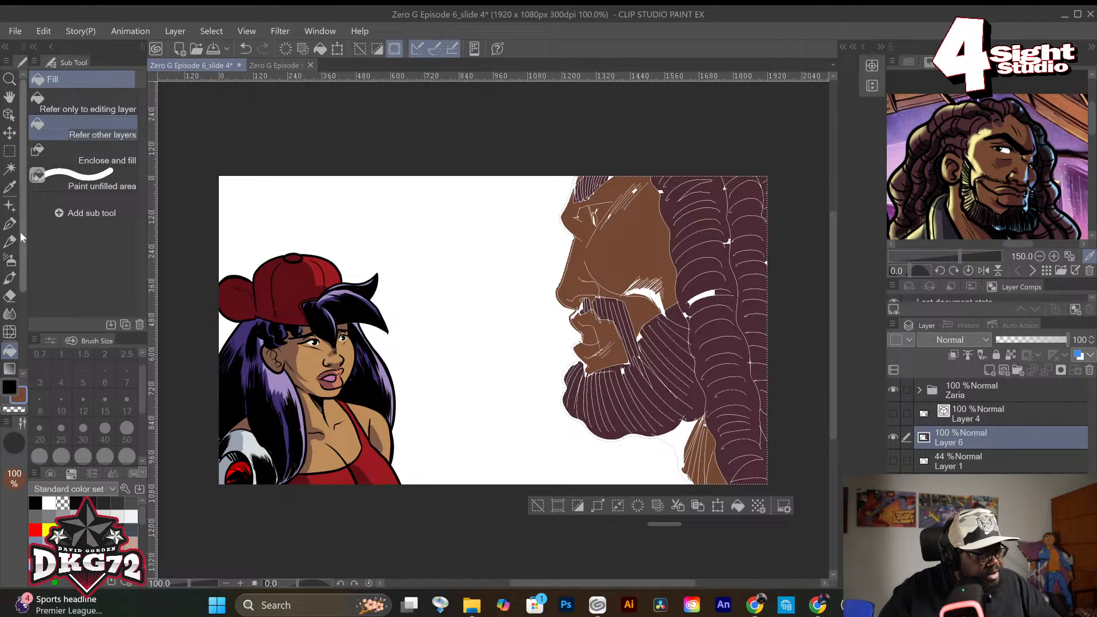
scroll(19, 232, "down", 3)
left_click(13, 367)
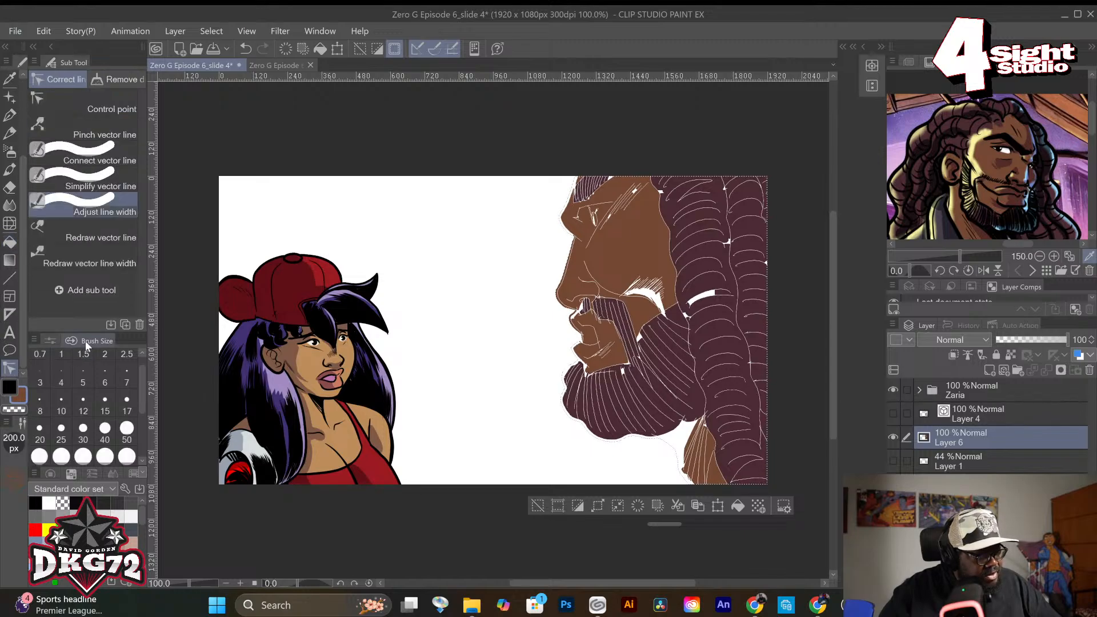
left_click(56, 339)
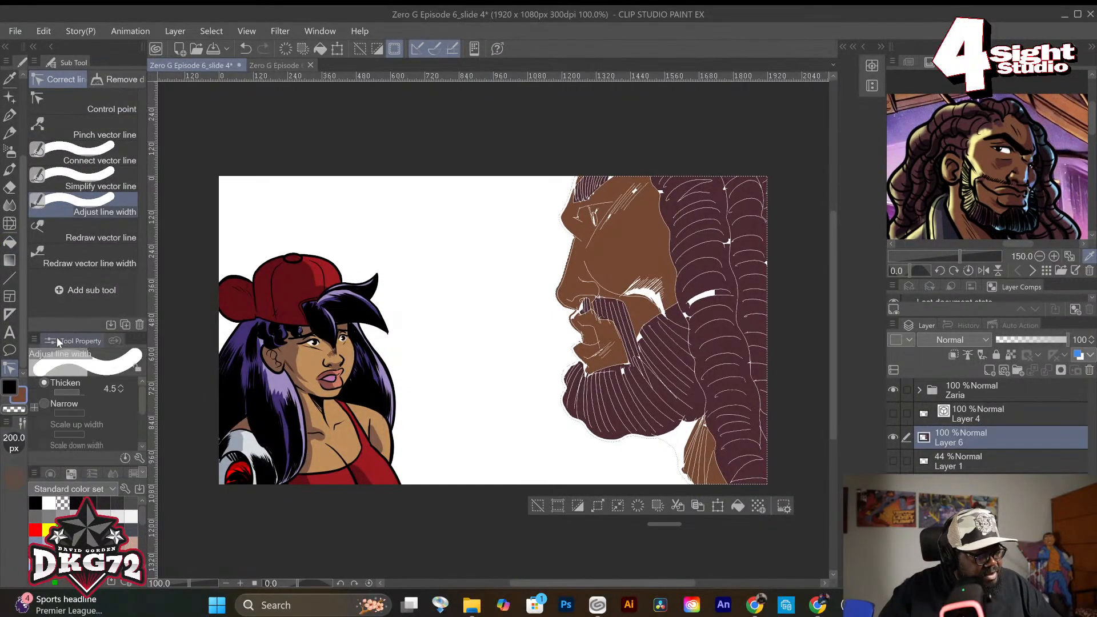
left_click(112, 341)
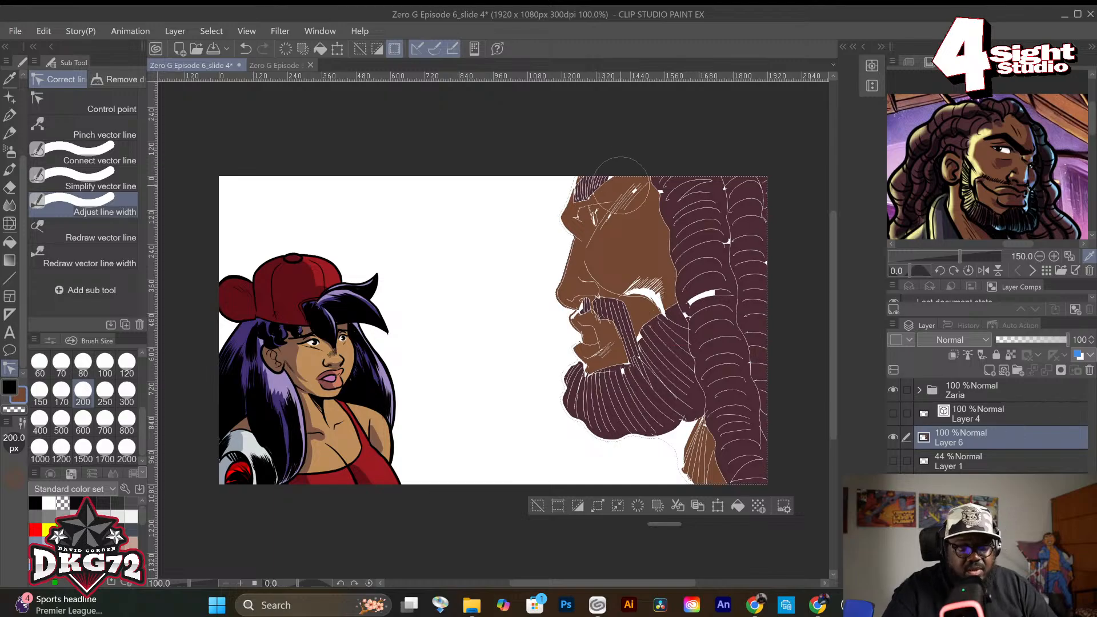
Brush over the man's face, moustache and beard on Layer 6 to close the thin gaps between the flat colours.
left_click_drag(613, 172, 629, 224)
left_click_drag(607, 174, 598, 270)
left_click_drag(601, 207, 628, 308)
mouse_move(593, 234)
left_mouse_down()
mouse_move(609, 268)
mouse_move(584, 310)
left_mouse_up()
left_click_drag(646, 281, 658, 292)
mouse_move(615, 341)
left_mouse_down()
mouse_move(597, 316)
mouse_move(609, 334)
mouse_move(584, 406)
mouse_move(619, 451)
left_mouse_up()
mouse_move(569, 368)
left_mouse_down()
mouse_move(561, 380)
mouse_move(686, 420)
mouse_move(698, 400)
left_mouse_up()
left_click_drag(635, 400, 633, 369)
left_click_drag(632, 350, 642, 317)
mouse_move(668, 270)
left_mouse_down()
mouse_move(690, 291)
mouse_move(707, 215)
mouse_move(688, 271)
left_mouse_up()
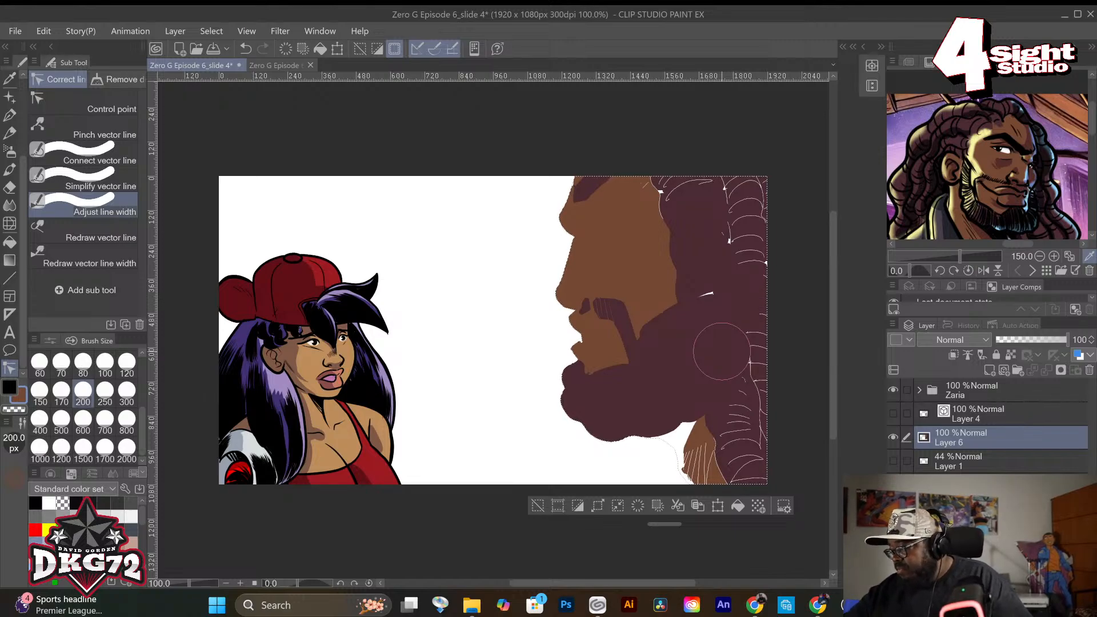
Brush over the dreadlocks and neck on Layer 6 to close the gaps left under the line art.
mouse_move(703, 189)
left_mouse_down()
mouse_move(676, 160)
mouse_move(681, 219)
mouse_move(726, 173)
mouse_move(766, 252)
left_mouse_up()
left_click_drag(751, 194, 740, 277)
mouse_move(729, 217)
left_mouse_down()
mouse_move(720, 309)
mouse_move(758, 455)
left_mouse_up()
left_click_drag(755, 348, 764, 494)
mouse_move(733, 389)
left_mouse_down()
mouse_move(751, 499)
mouse_move(712, 484)
left_mouse_up()
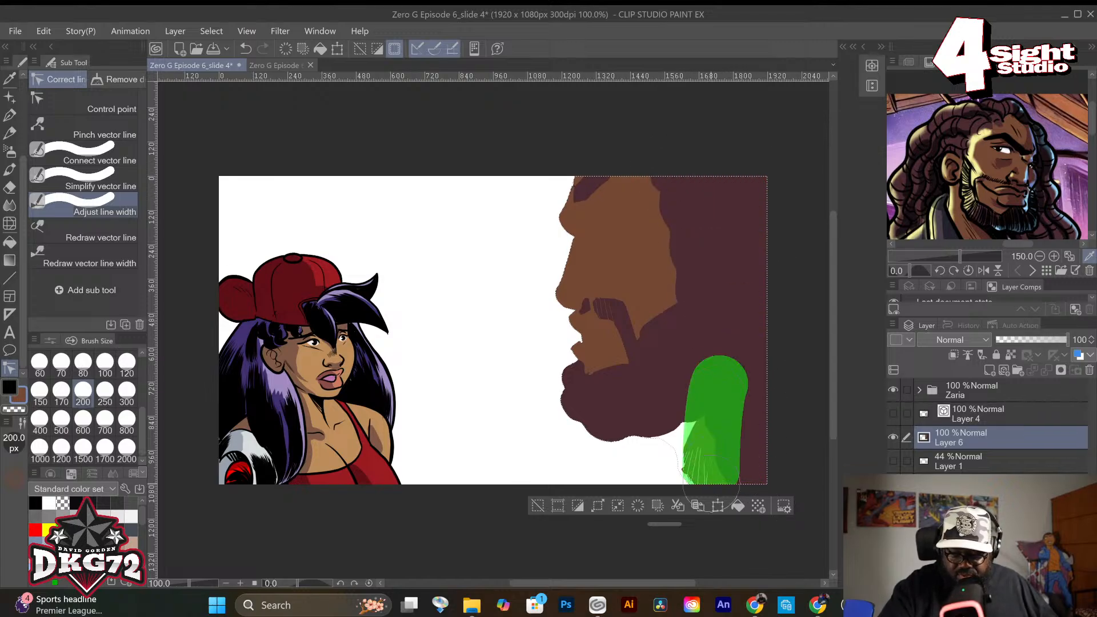
left_click_drag(702, 414, 709, 505)
mouse_move(693, 426)
left_mouse_down()
mouse_move(723, 516)
mouse_move(704, 488)
left_mouse_up()
mouse_move(668, 425)
left_mouse_down()
mouse_move(709, 501)
mouse_move(698, 491)
left_mouse_up()
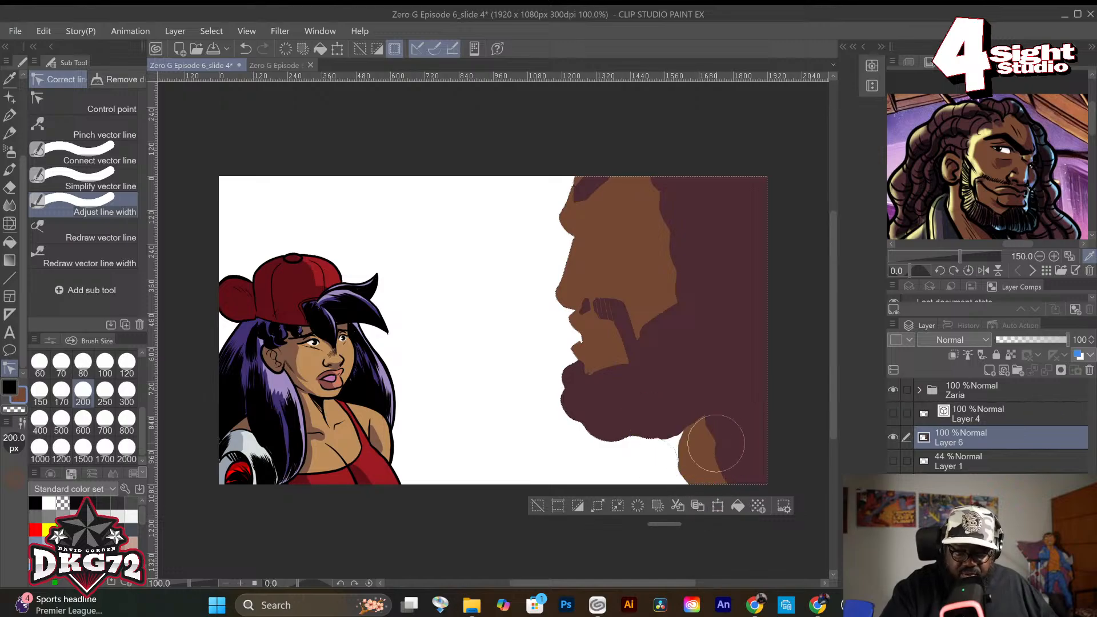
Go over the beard, mouth, locks and forehead once more for leftover gaps, and show the line art on Layer 4 again.
mouse_move(725, 337)
left_mouse_down()
mouse_move(582, 392)
mouse_move(621, 448)
left_mouse_up()
left_click_drag(599, 287, 609, 354)
mouse_move(589, 306)
left_mouse_down()
mouse_move(608, 352)
mouse_move(593, 371)
left_mouse_up()
left_click_drag(595, 279, 591, 297)
left_click_drag(639, 339, 653, 356)
left_click_drag(637, 420, 676, 431)
left_click_drag(676, 356, 676, 426)
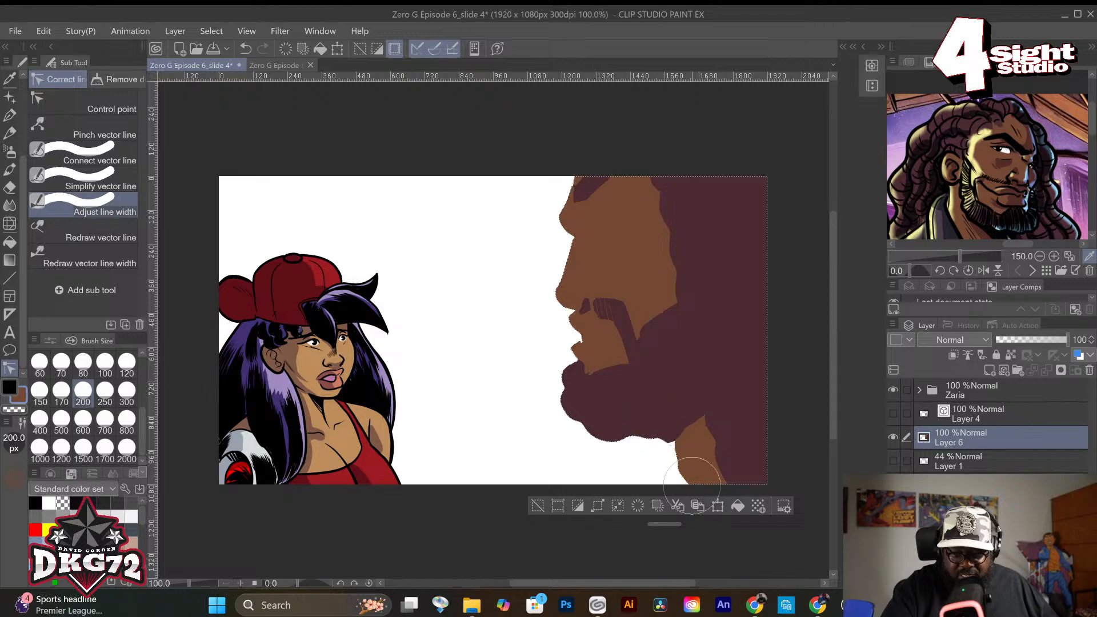
left_click_drag(732, 251, 775, 509)
left_click_drag(623, 183, 614, 246)
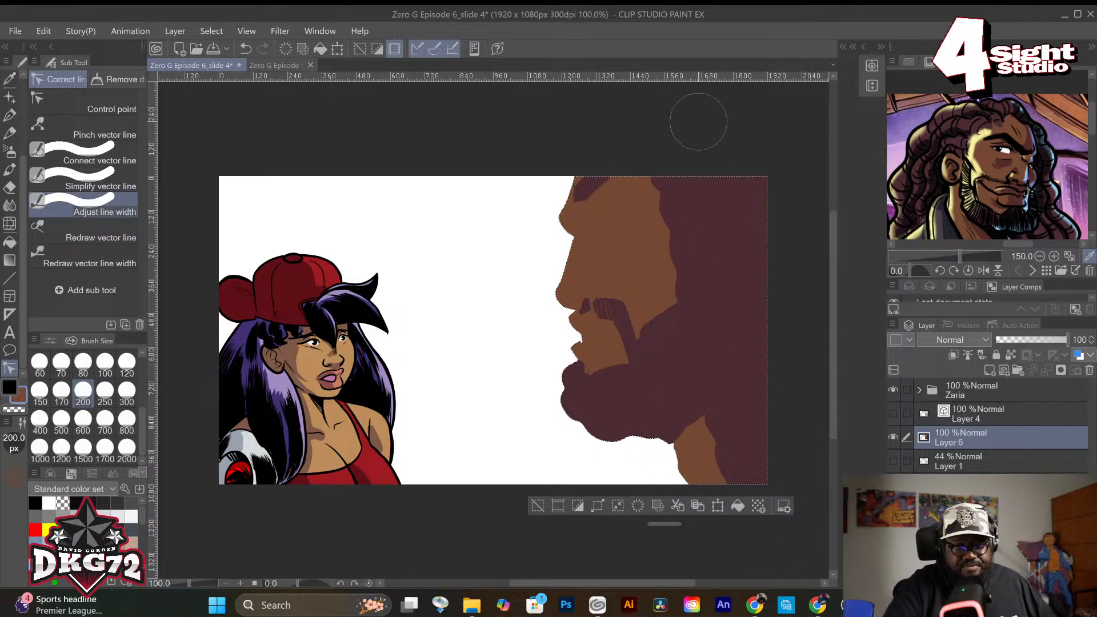
left_click(893, 413)
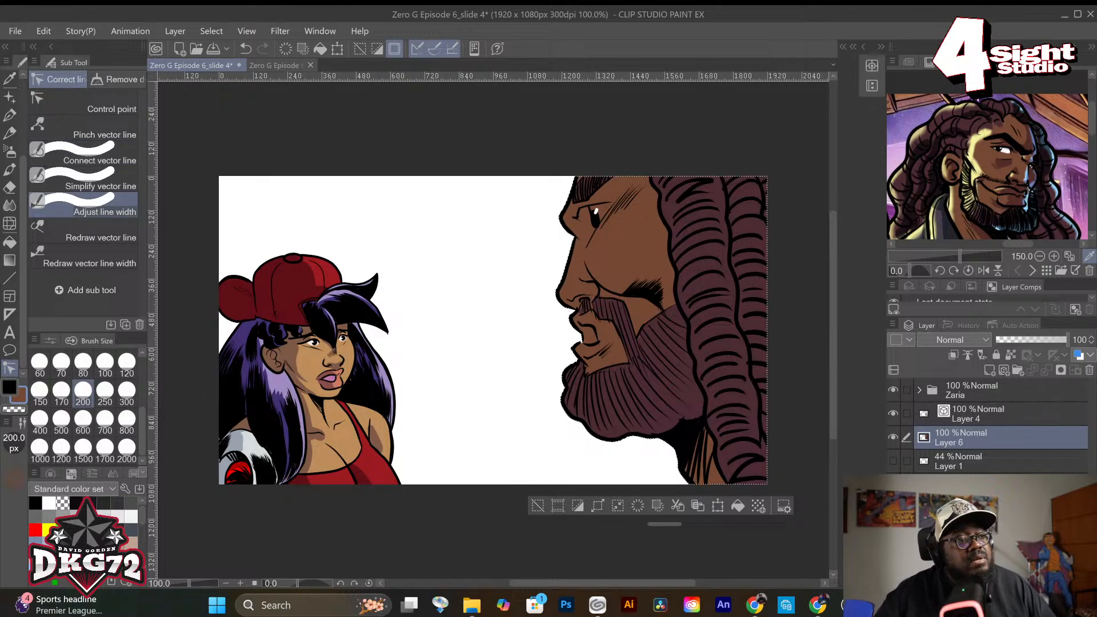
Set the drawing colour to a pale off-white, hex F9EAE2.
key("alt+Tab")
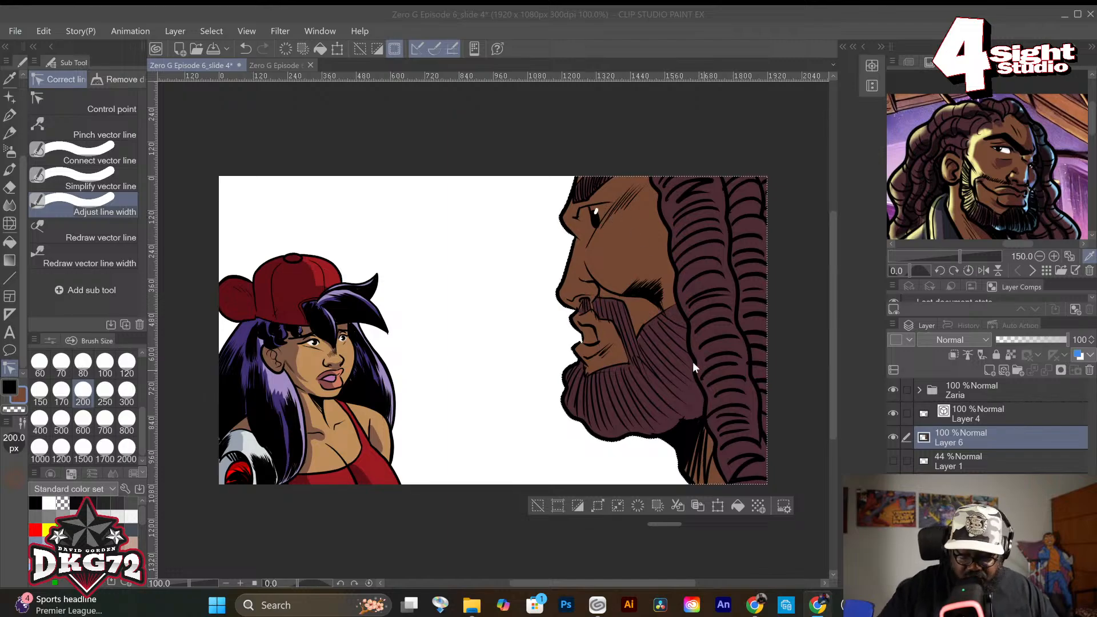
right_click(626, 237)
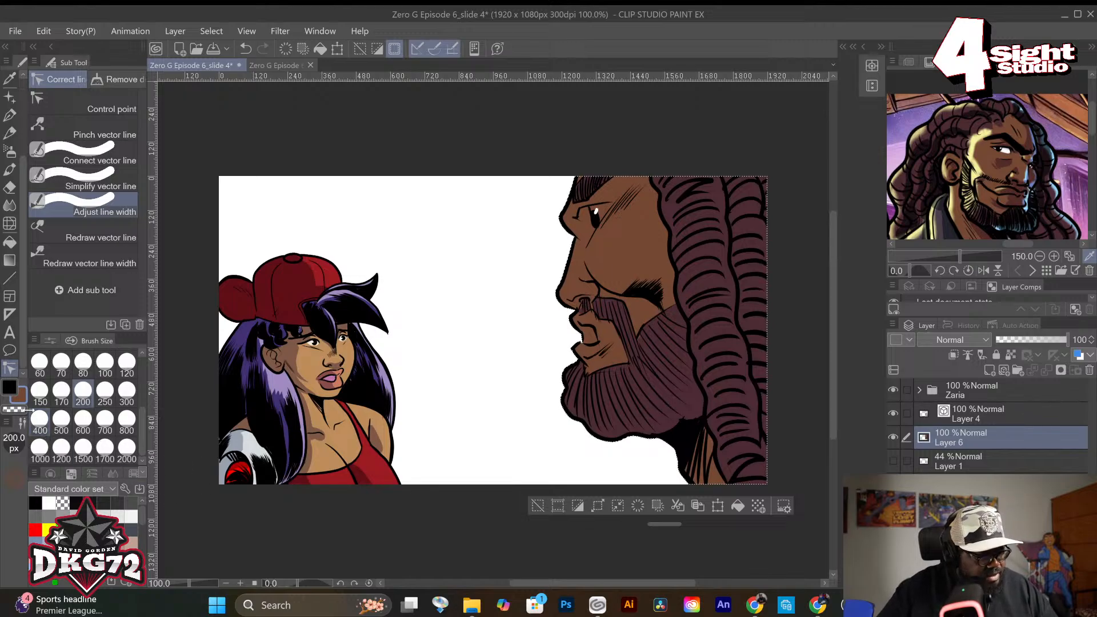
left_click(20, 396)
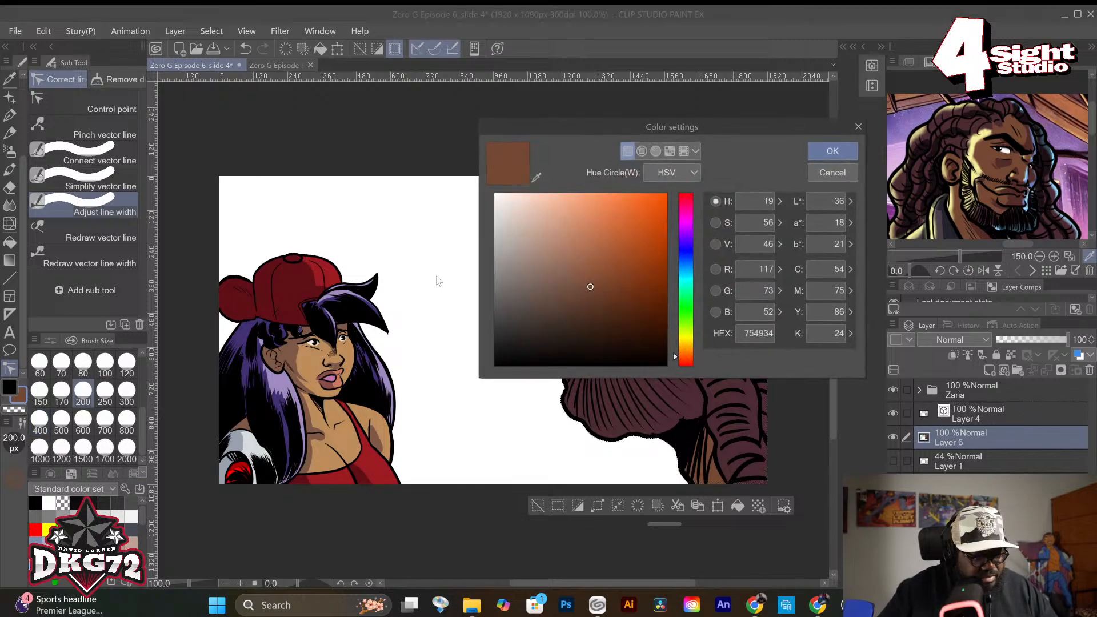
mouse_move(540, 243)
left_mouse_down()
mouse_move(532, 198)
mouse_move(512, 194)
left_mouse_up()
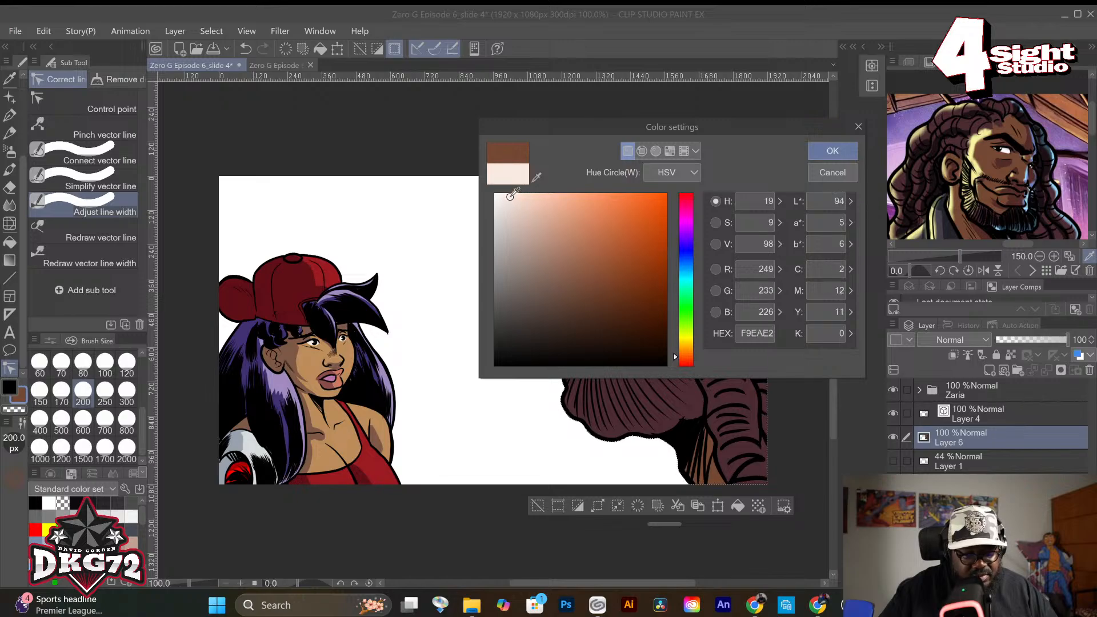
left_click(832, 151)
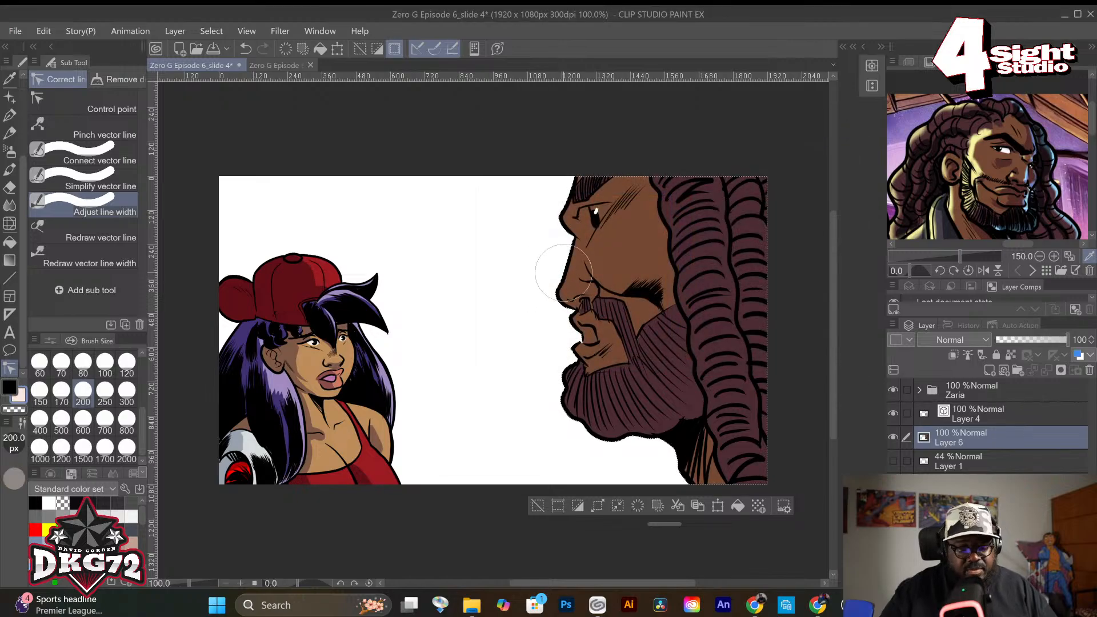
Paint the white of the man's eye on Layer 6 with the G-pen at brush size 12.
scroll(639, 240, "up", 1)
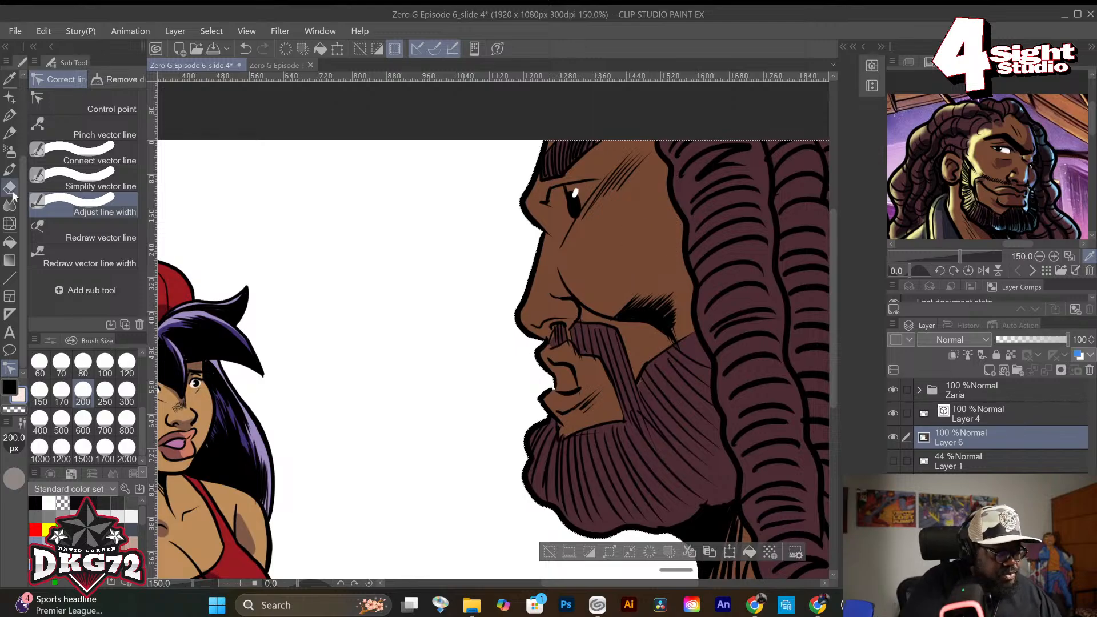
left_click(10, 114)
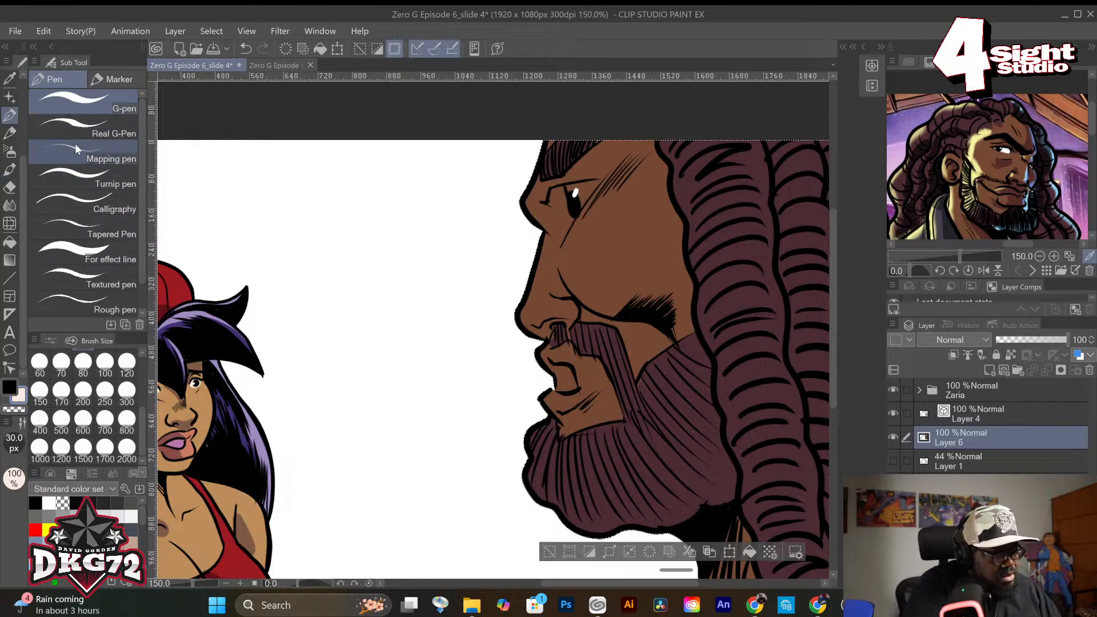
scroll(23, 195, "up", 2)
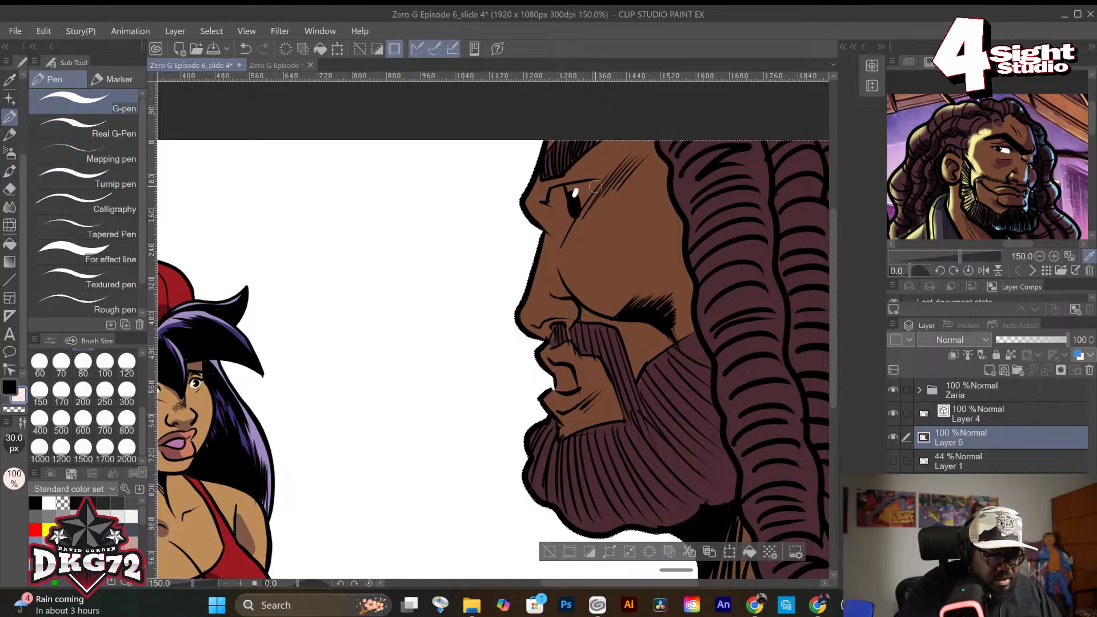
left_click_drag(142, 428, 147, 350)
left_click(83, 420)
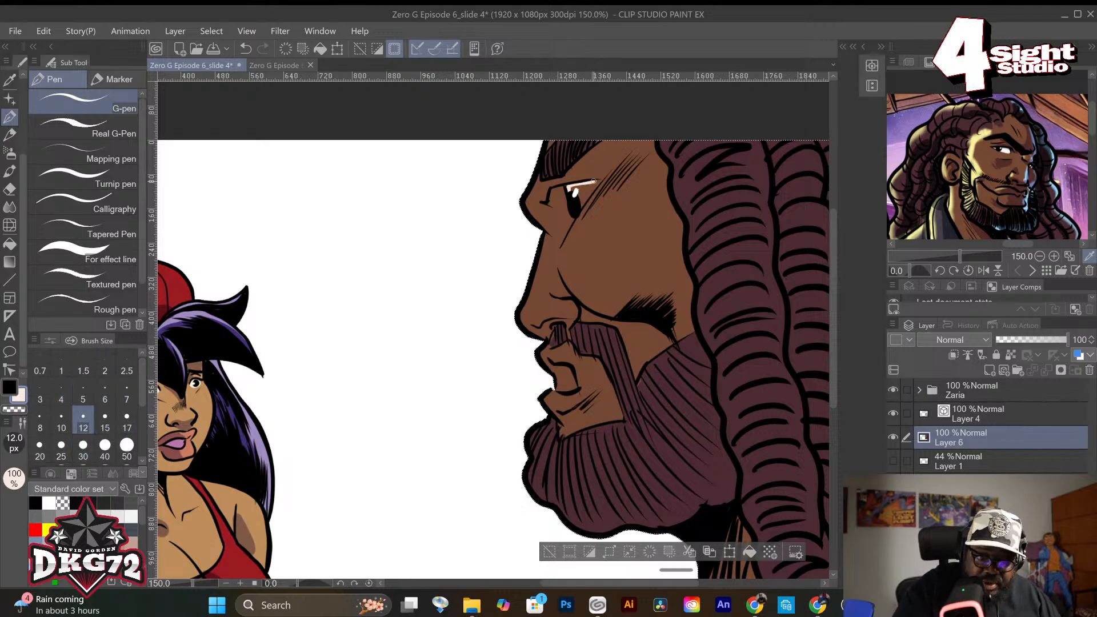
left_click_drag(600, 183, 579, 191)
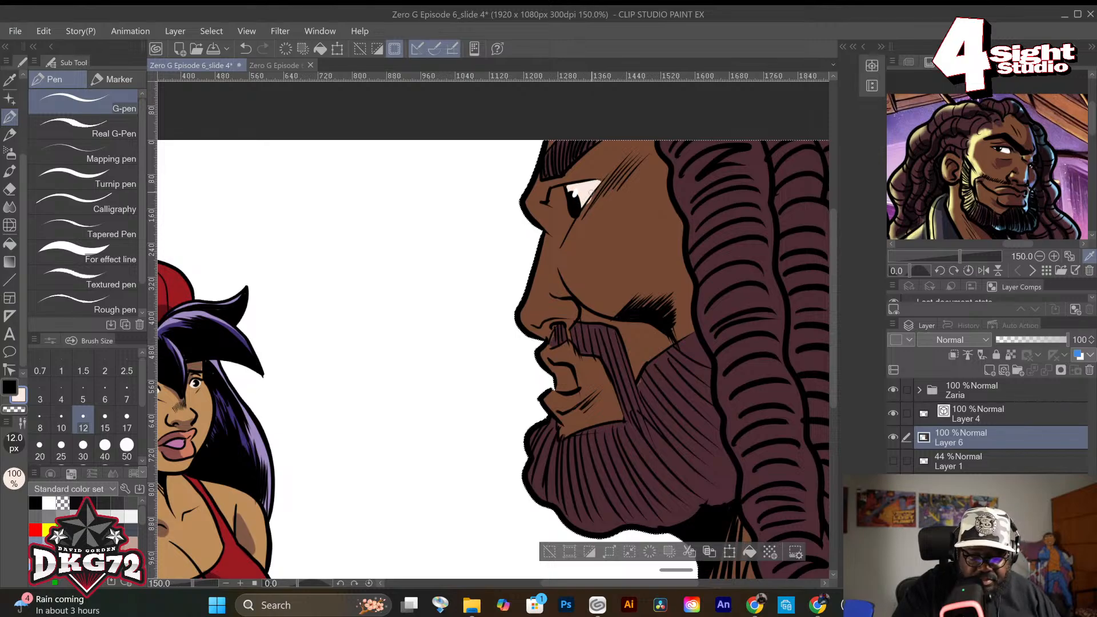
right_click(588, 212)
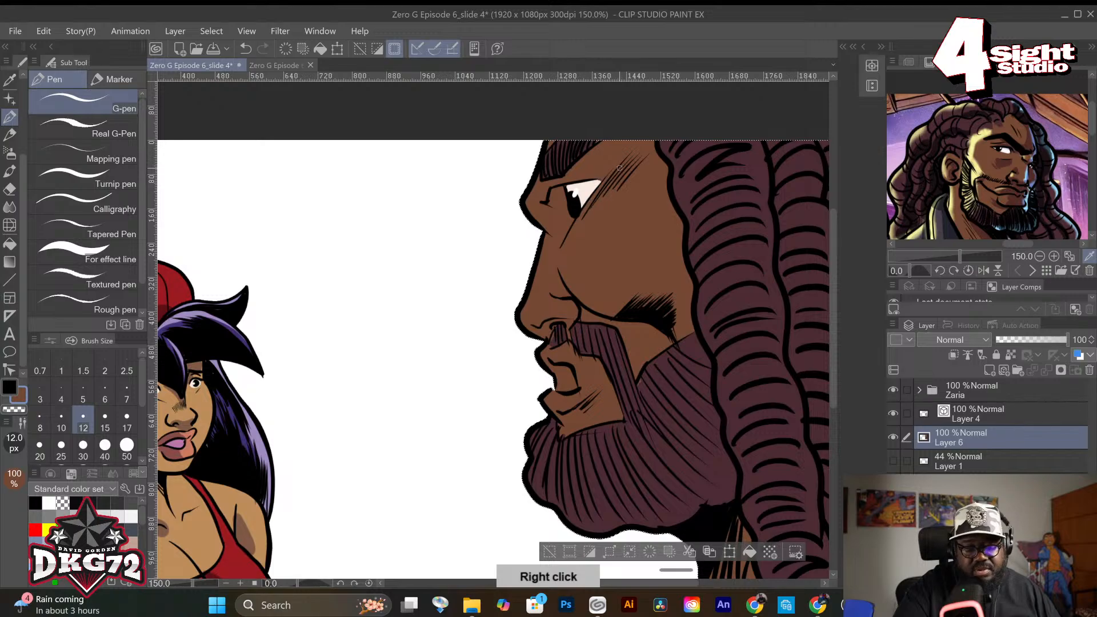
right_click(570, 329)
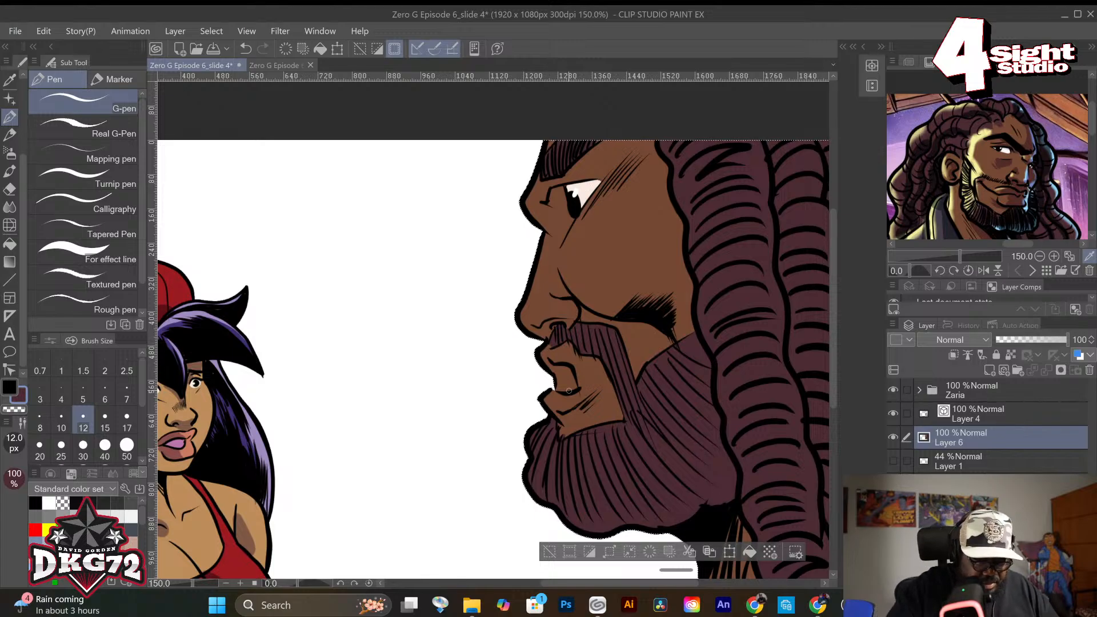
left_click(131, 503)
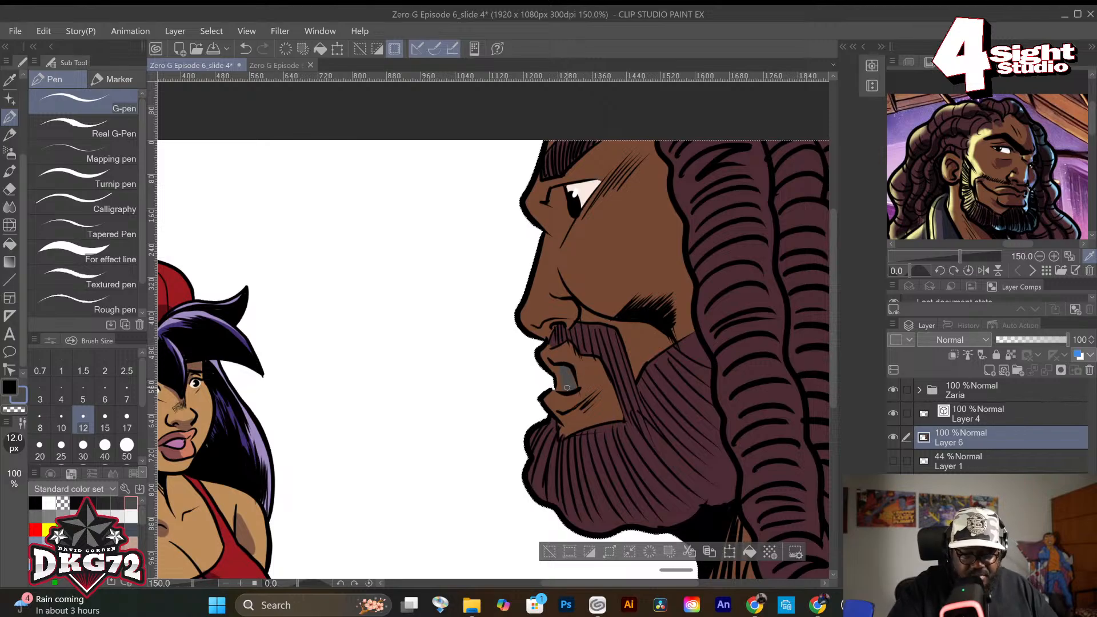
key("ctrl+z")
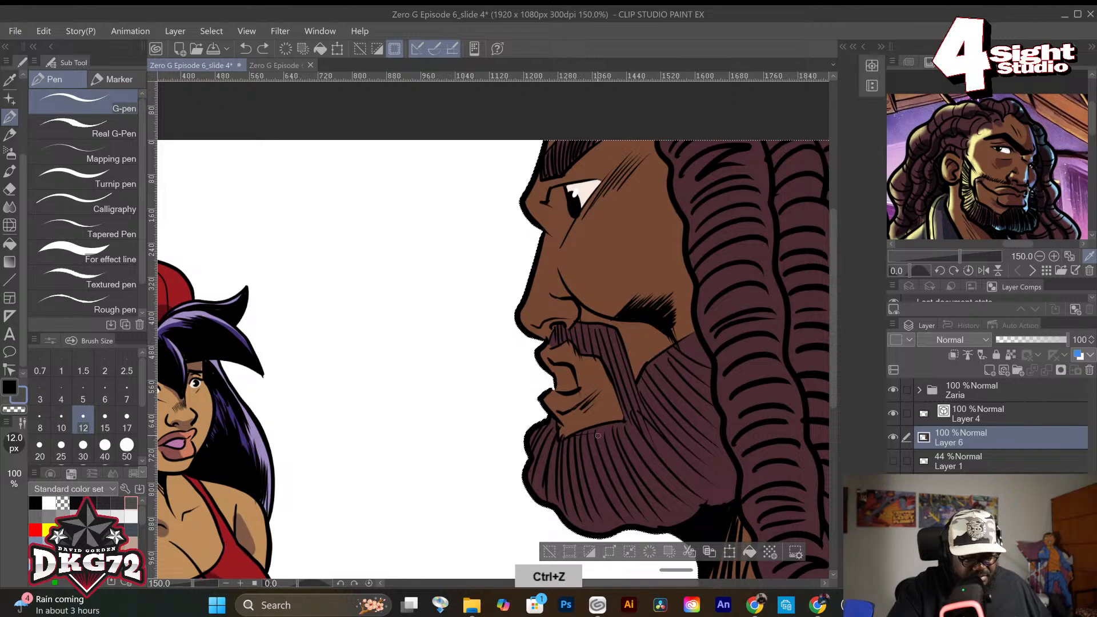
Paint the inside of the man's mouth on Layer 6 with the pink sampled from the girl's lips.
right_click(437, 348)
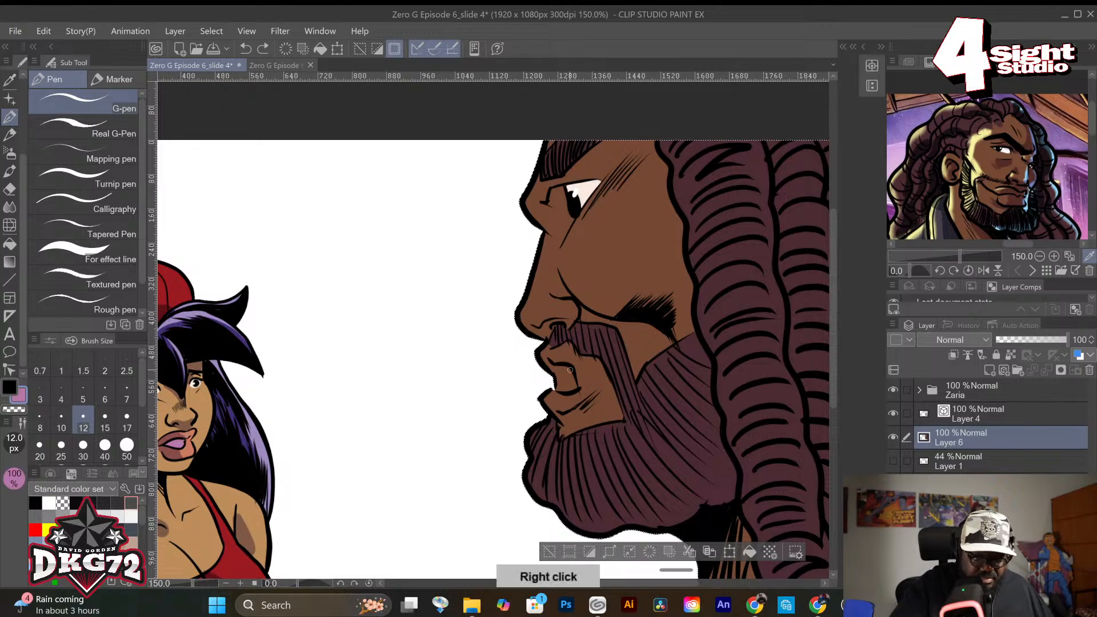
left_click_drag(571, 370, 569, 381)
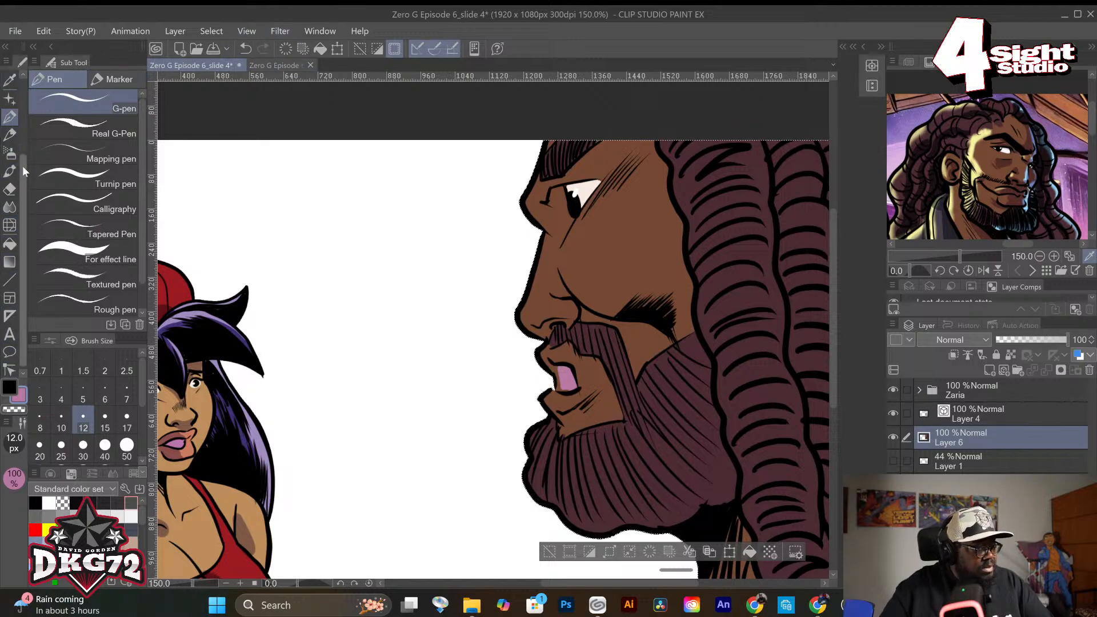
scroll(23, 126, "up", 3)
double_click(13, 100)
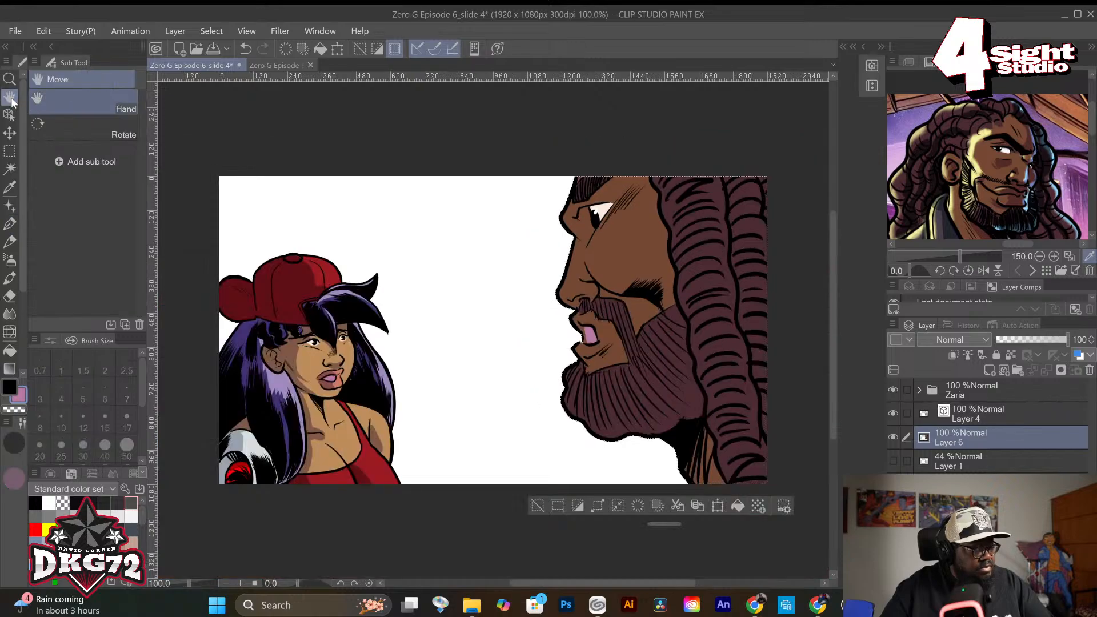
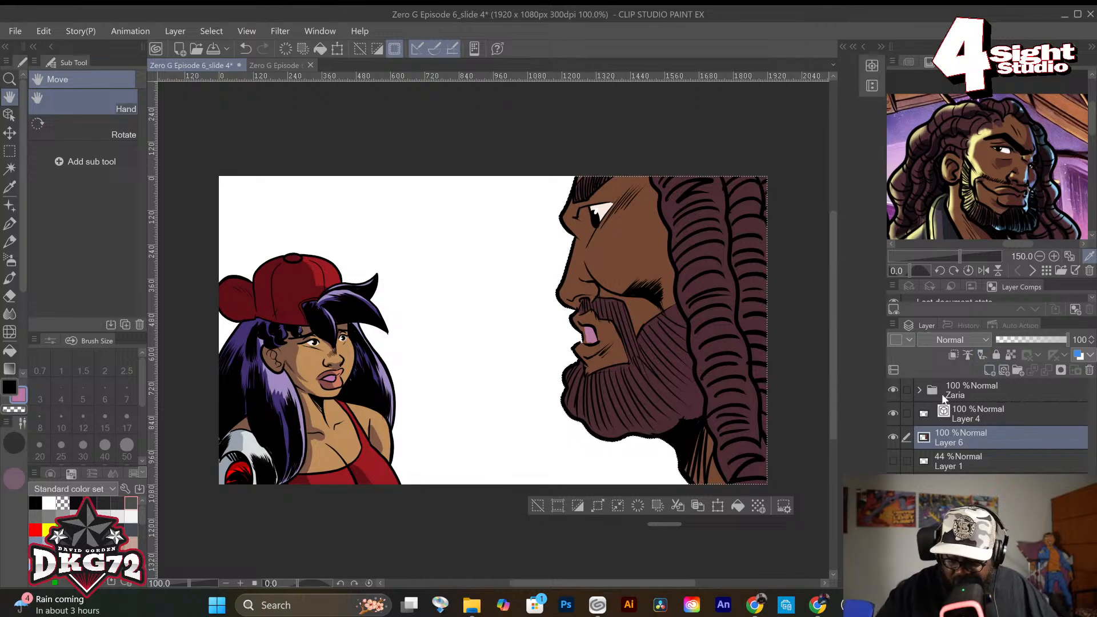
Add a new raster layer above Layer 6 and fill the man's selected silhouette on it with white.
left_click(989, 371)
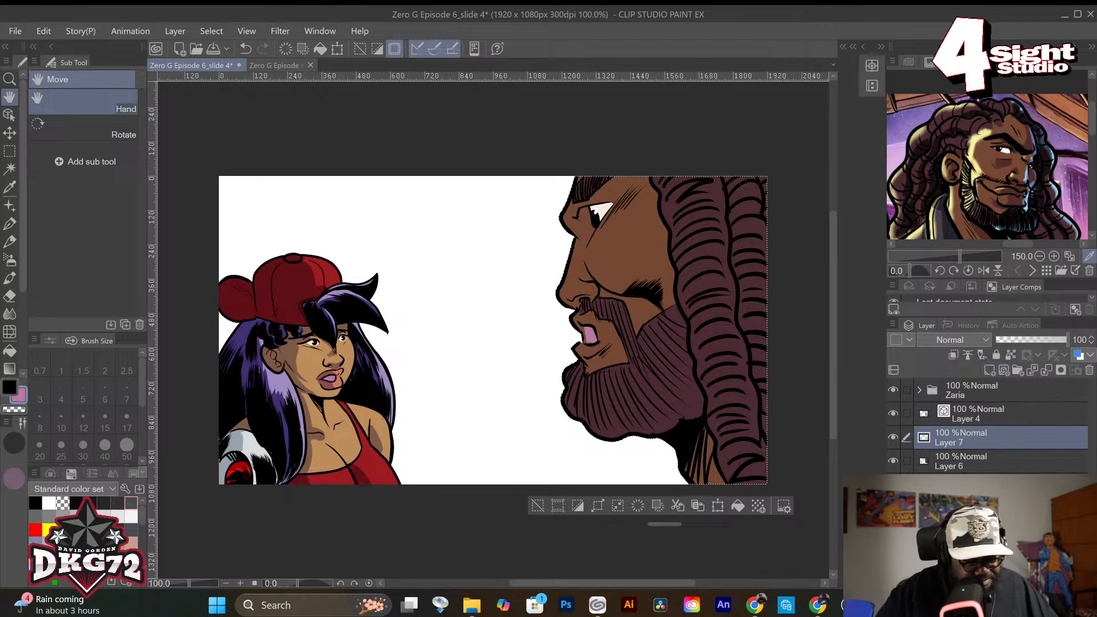
left_click(52, 506)
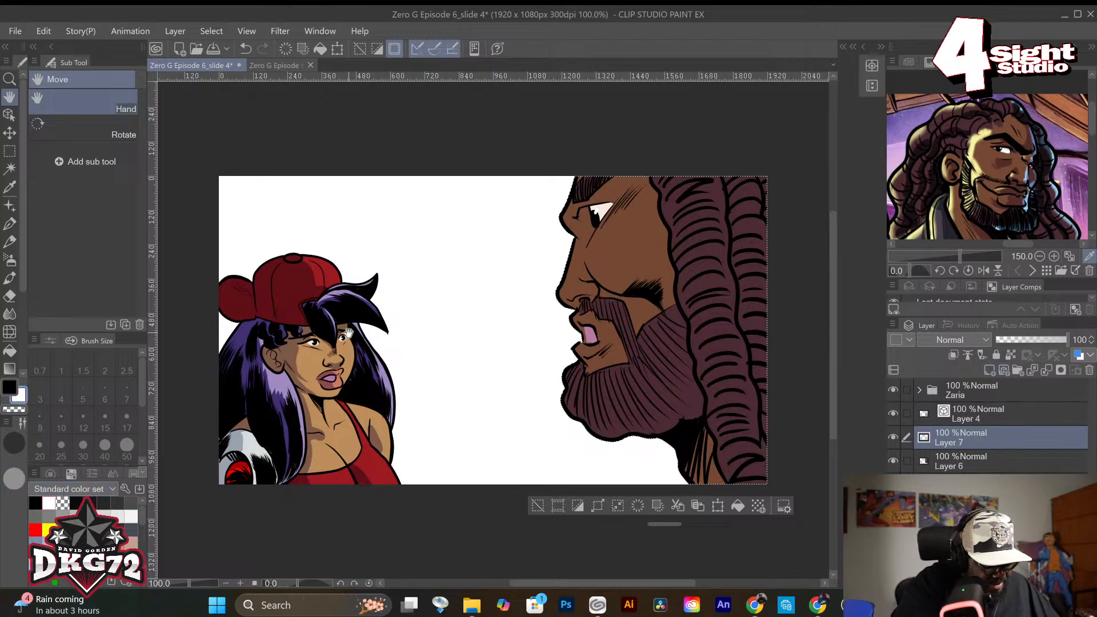
left_click(321, 49)
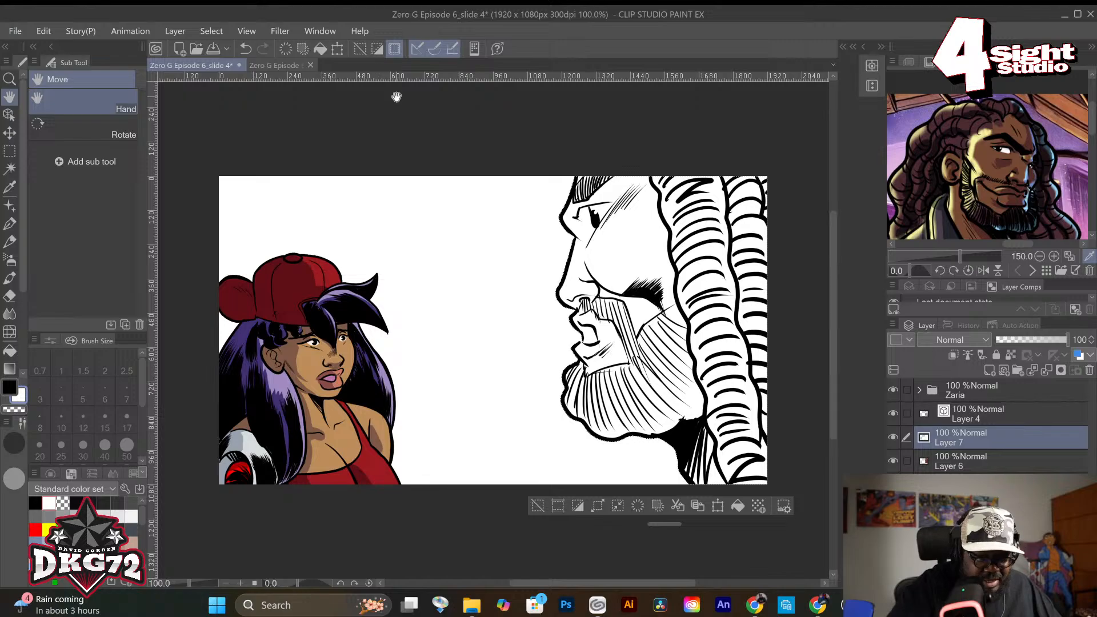
Add another raster layer above Layer 7, set its blending mode to Multiply, and choose purple as the drawing colour.
left_click(988, 370)
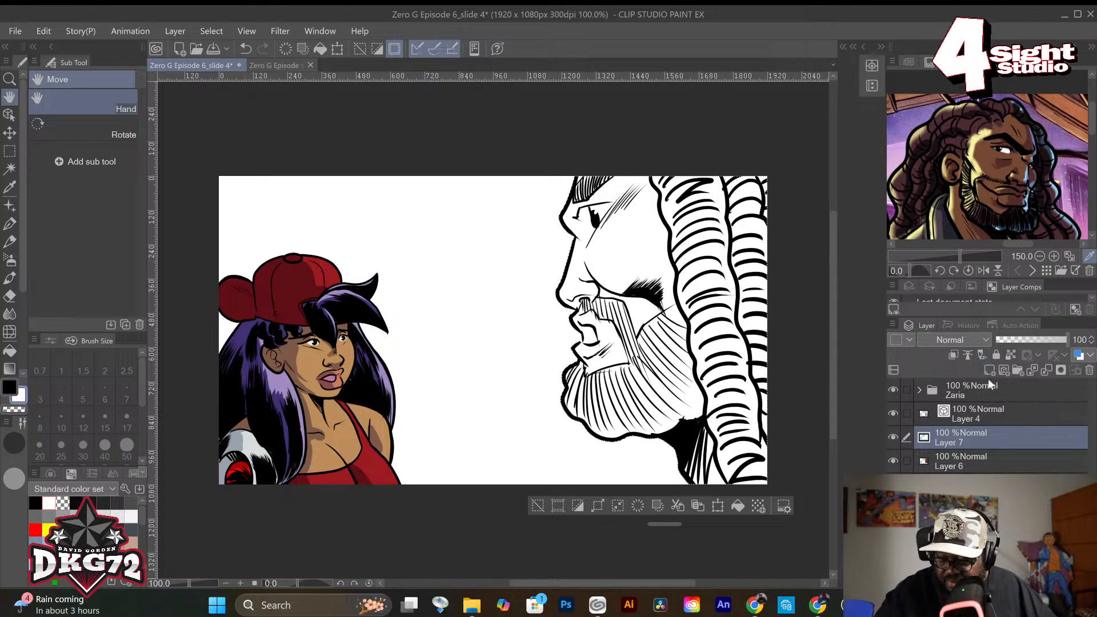
left_click(975, 340)
left_click(932, 42)
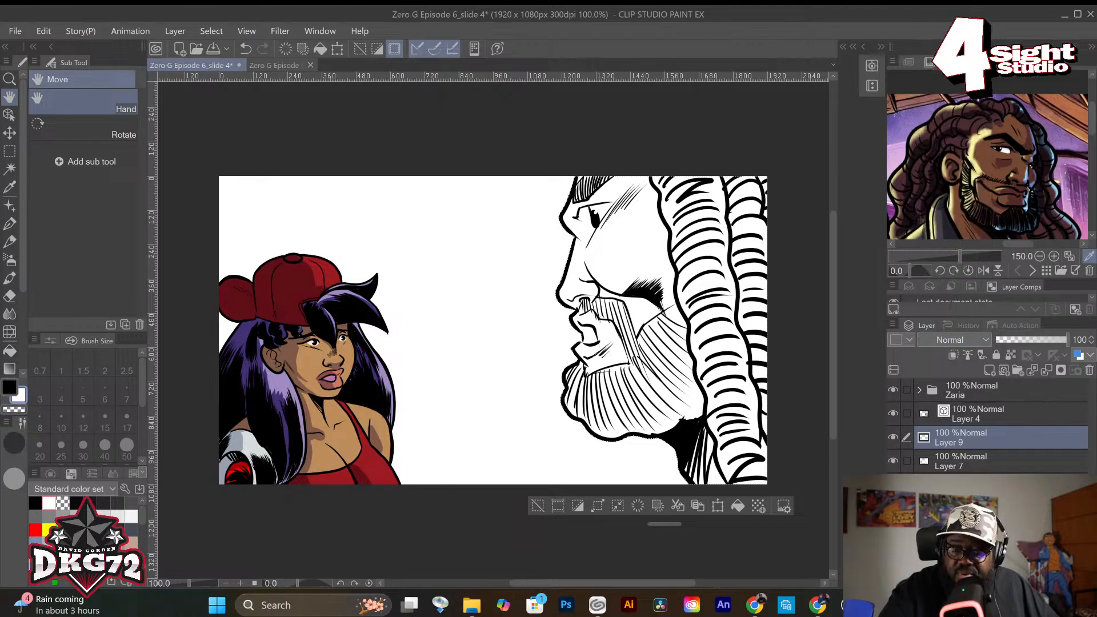
left_click_drag(142, 516, 142, 536)
left_click(76, 516)
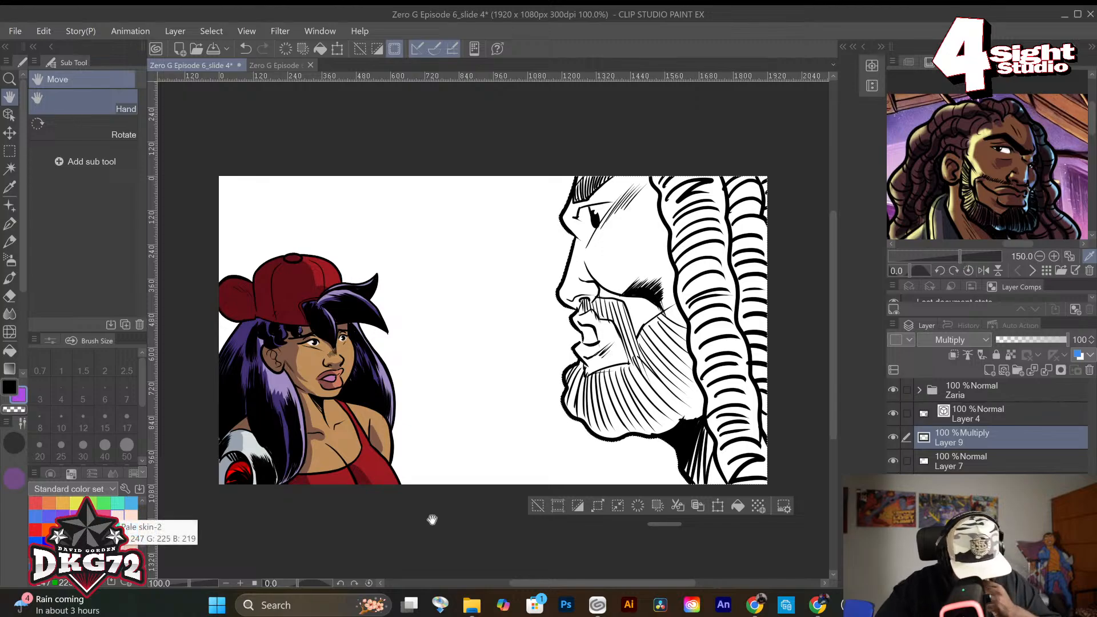
left_click(1003, 462)
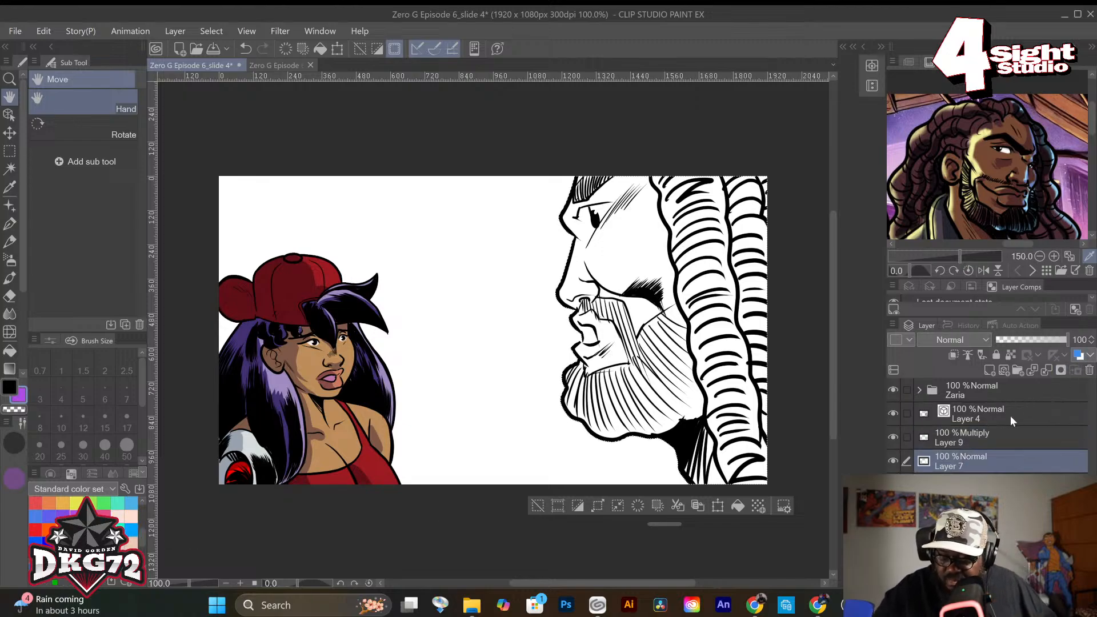
left_click(997, 443)
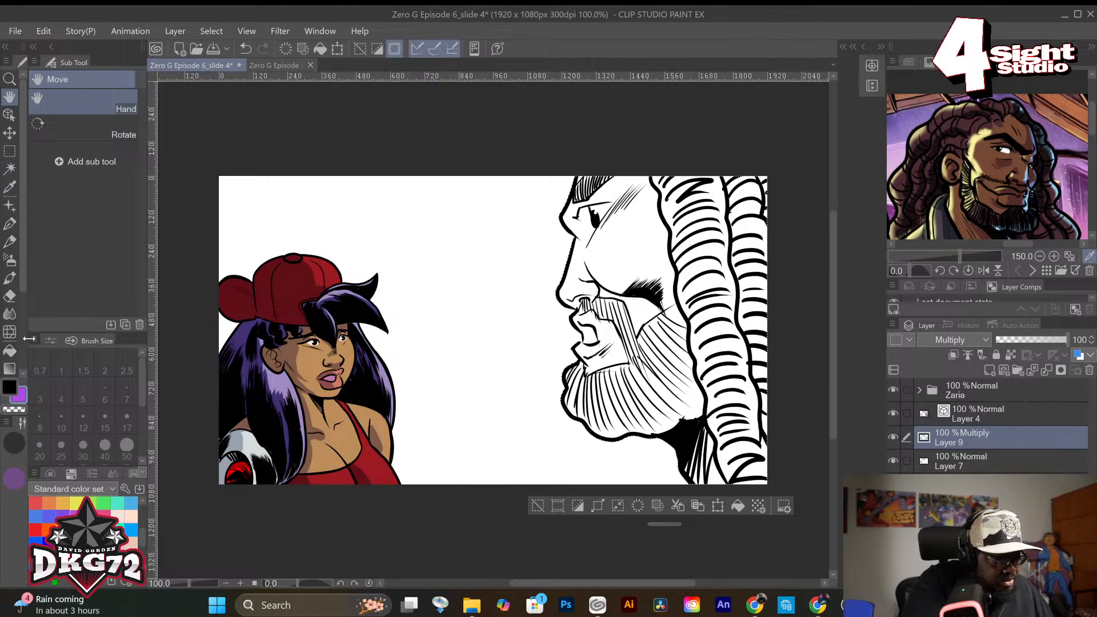
Paint purple shadow over the man's face and beard on Layer 9 with the G-pen at brush size 40.
left_click(10, 223)
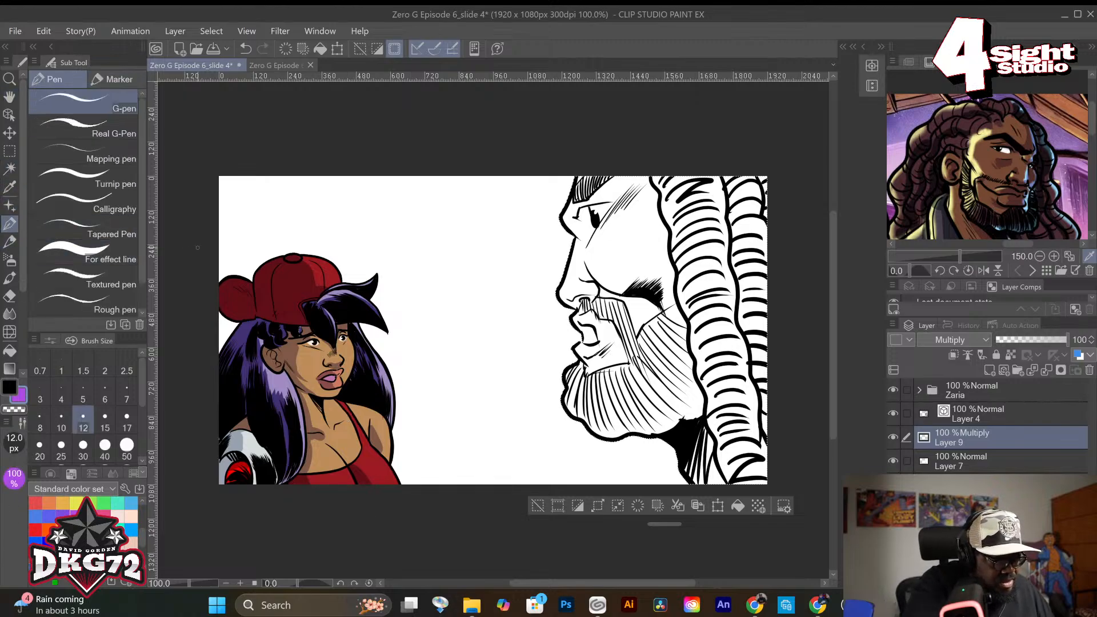
left_click(105, 447)
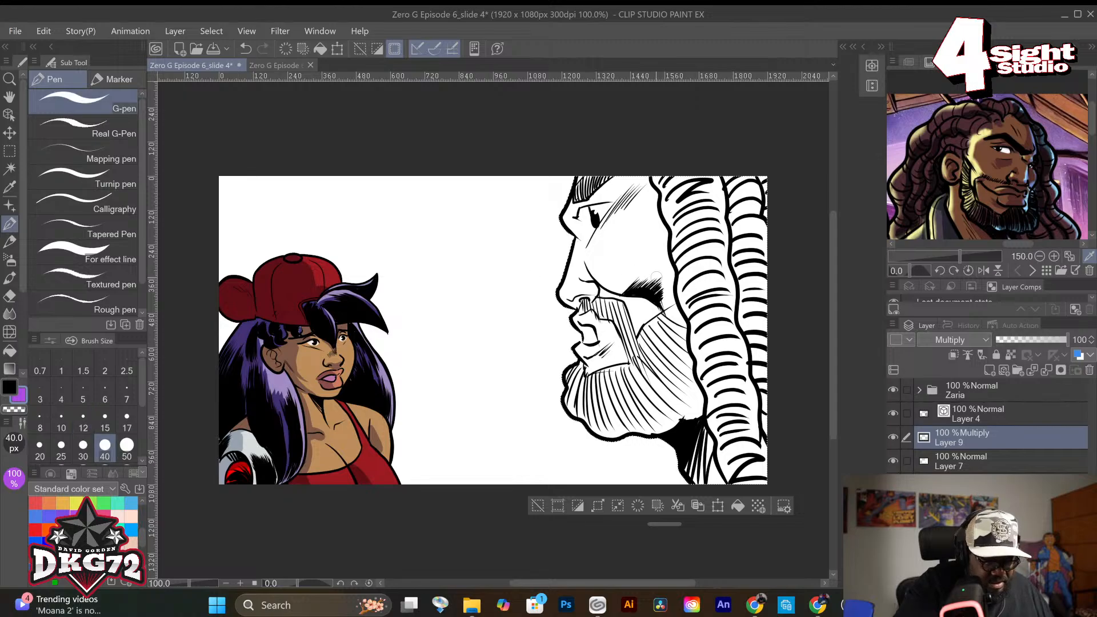
mouse_move(610, 171)
left_mouse_down()
mouse_move(613, 251)
mouse_move(641, 288)
mouse_move(609, 168)
mouse_move(616, 282)
mouse_move(608, 171)
mouse_move(608, 196)
mouse_move(591, 200)
mouse_move(642, 168)
mouse_move(584, 171)
mouse_move(637, 172)
mouse_move(615, 192)
mouse_move(639, 252)
mouse_move(601, 239)
mouse_move(590, 284)
mouse_move(604, 195)
mouse_move(592, 277)
mouse_move(592, 234)
mouse_move(606, 269)
left_mouse_up()
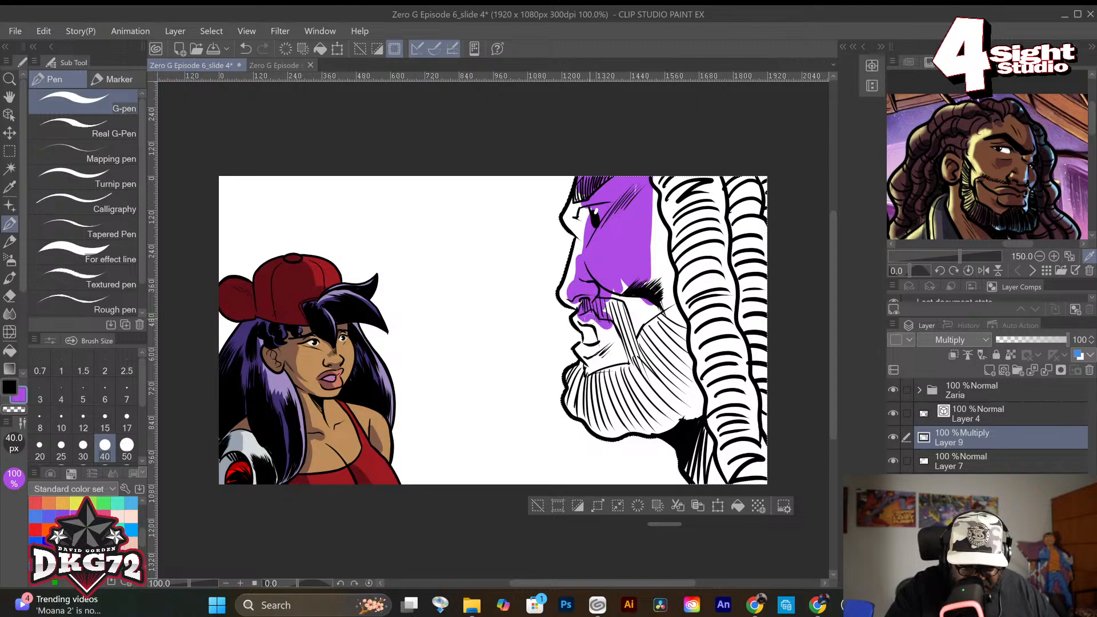
mouse_move(621, 286)
left_mouse_down()
mouse_move(645, 343)
mouse_move(597, 363)
mouse_move(588, 412)
left_mouse_up()
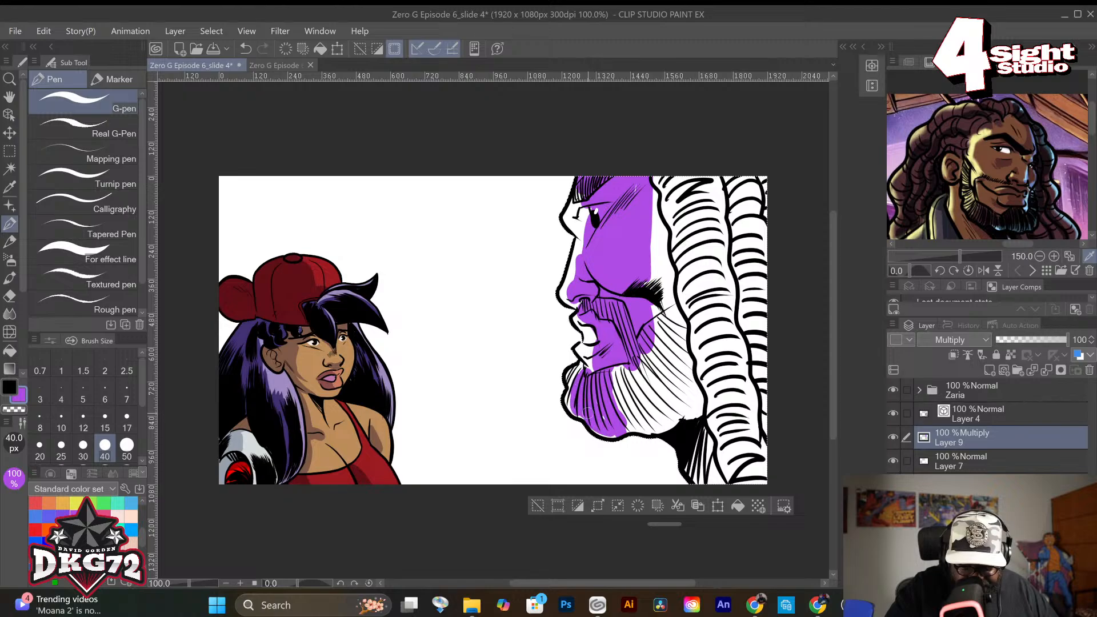
mouse_move(617, 372)
left_mouse_down()
mouse_move(635, 431)
mouse_move(649, 374)
mouse_move(668, 381)
mouse_move(680, 349)
mouse_move(659, 278)
mouse_move(672, 289)
left_mouse_up()
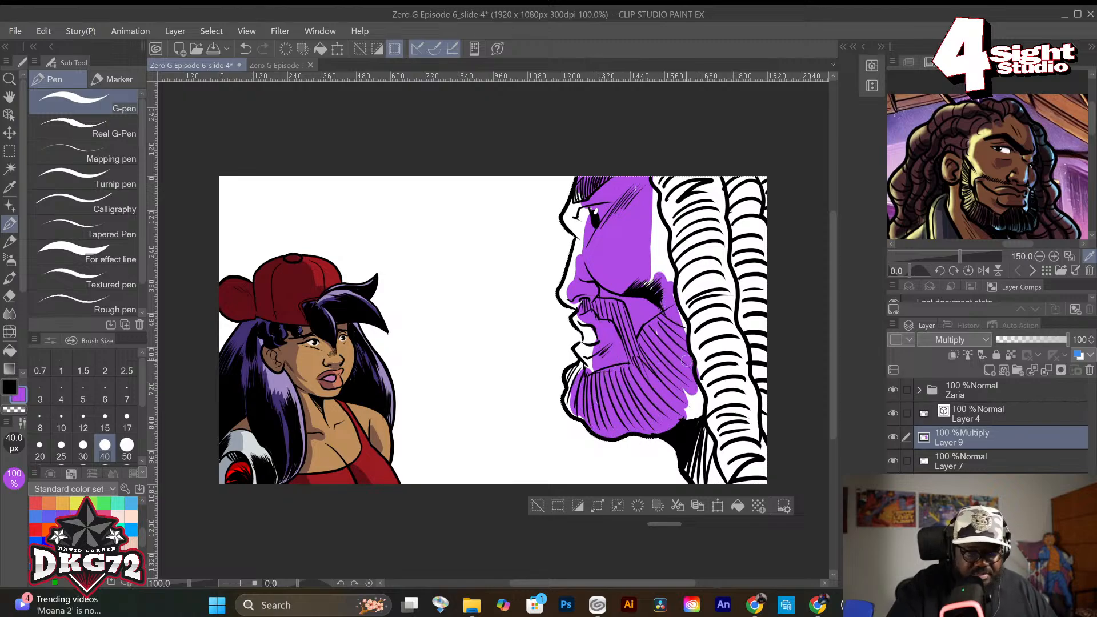
Cover the dreadlocks and neck in purple at brush size 120, and refine the shadow along the face's profile at size 20.
left_click(127, 445)
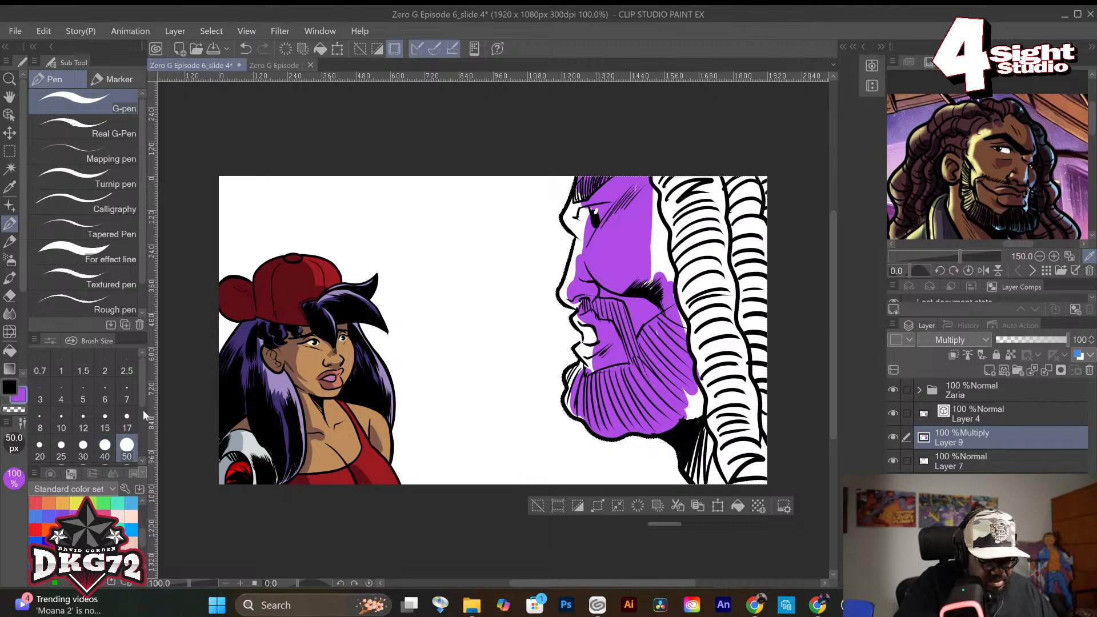
scroll(144, 427, "down", 2)
left_click(127, 422)
mouse_move(726, 293)
left_mouse_down()
mouse_move(678, 183)
mouse_move(672, 279)
mouse_move(665, 169)
mouse_move(685, 294)
mouse_move(700, 193)
mouse_move(722, 161)
mouse_move(742, 197)
mouse_move(737, 301)
mouse_move(764, 333)
mouse_move(776, 176)
mouse_move(769, 472)
mouse_move(718, 249)
mouse_move(700, 321)
mouse_move(724, 417)
mouse_move(694, 277)
left_mouse_up()
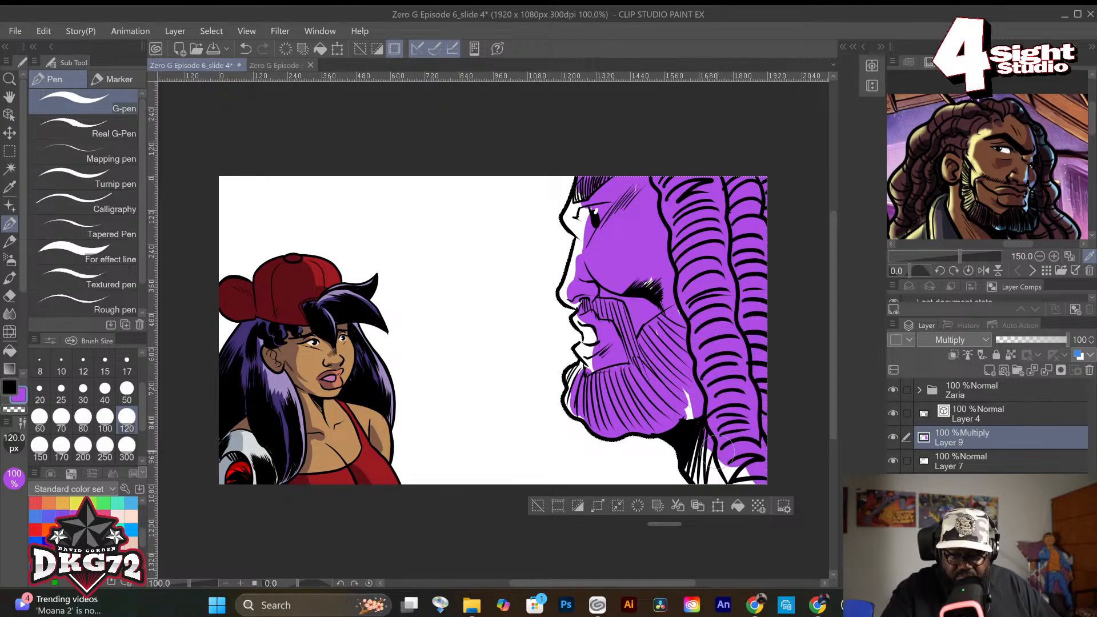
mouse_move(718, 449)
left_mouse_down()
mouse_move(699, 416)
mouse_move(707, 482)
left_mouse_up()
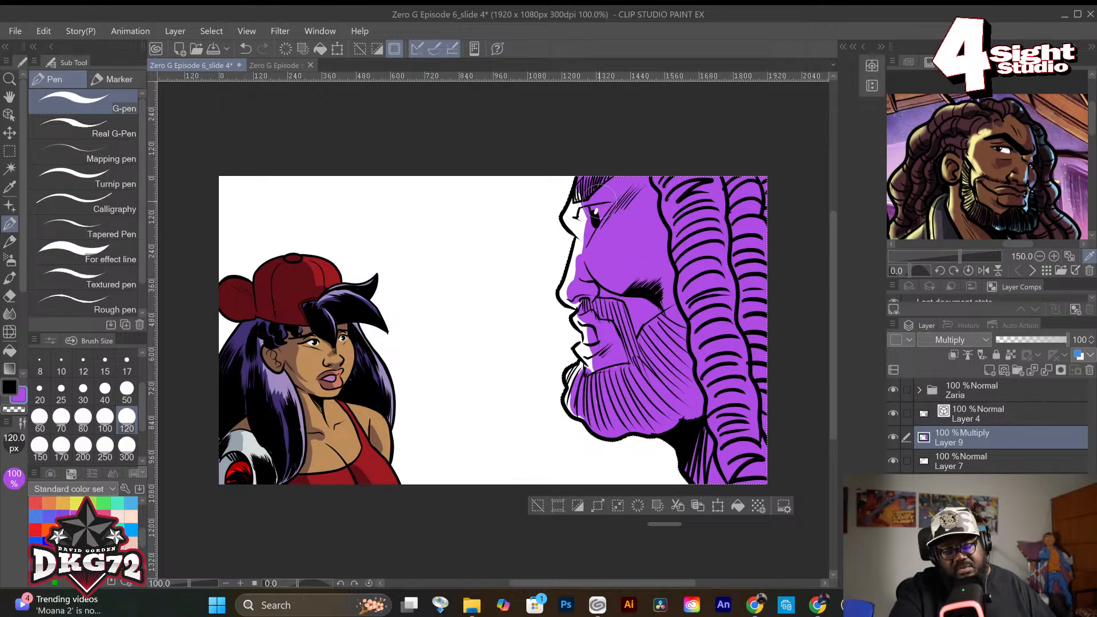
left_click(40, 392)
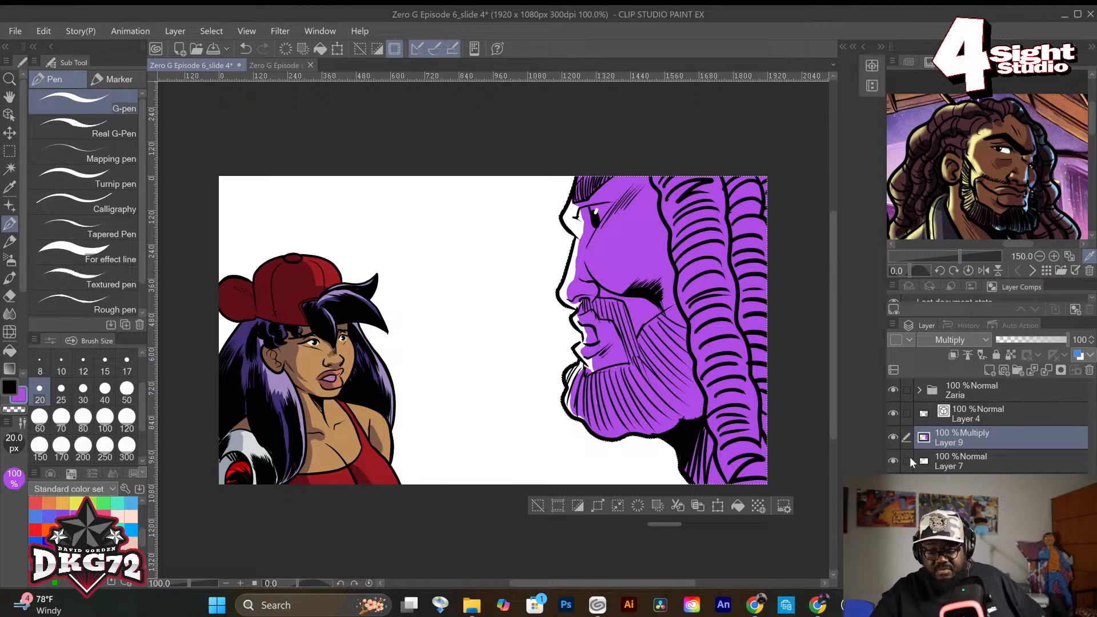
Check the shadow over the flat colours with white Layer 7 hidden, and delete Layer 7.
left_click(894, 461)
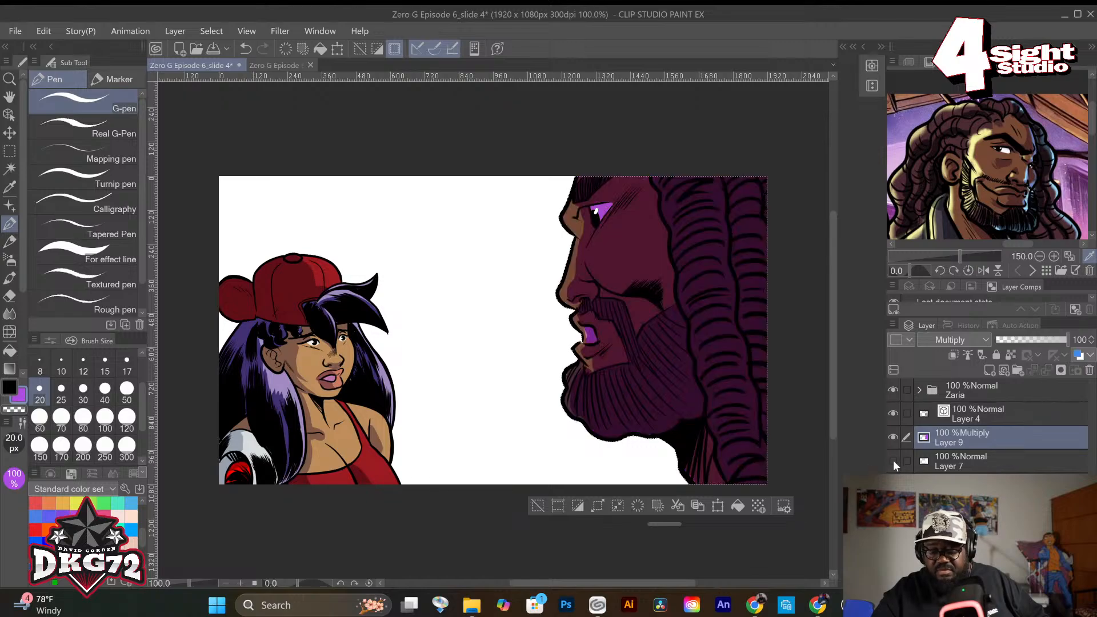
left_click(893, 461)
left_click(1001, 460)
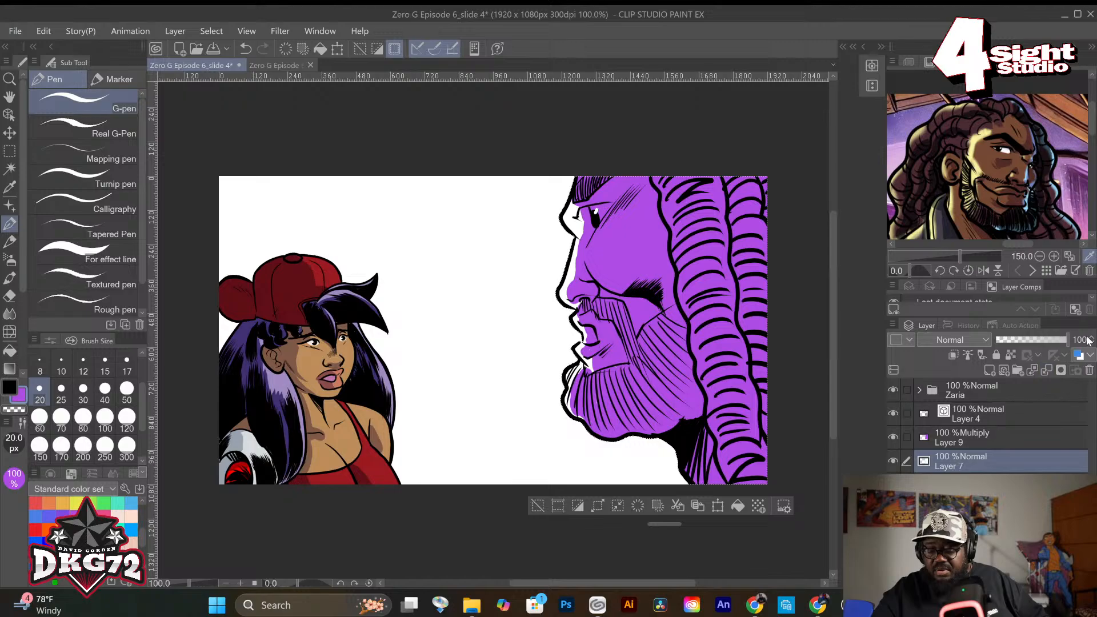
left_click(1089, 371)
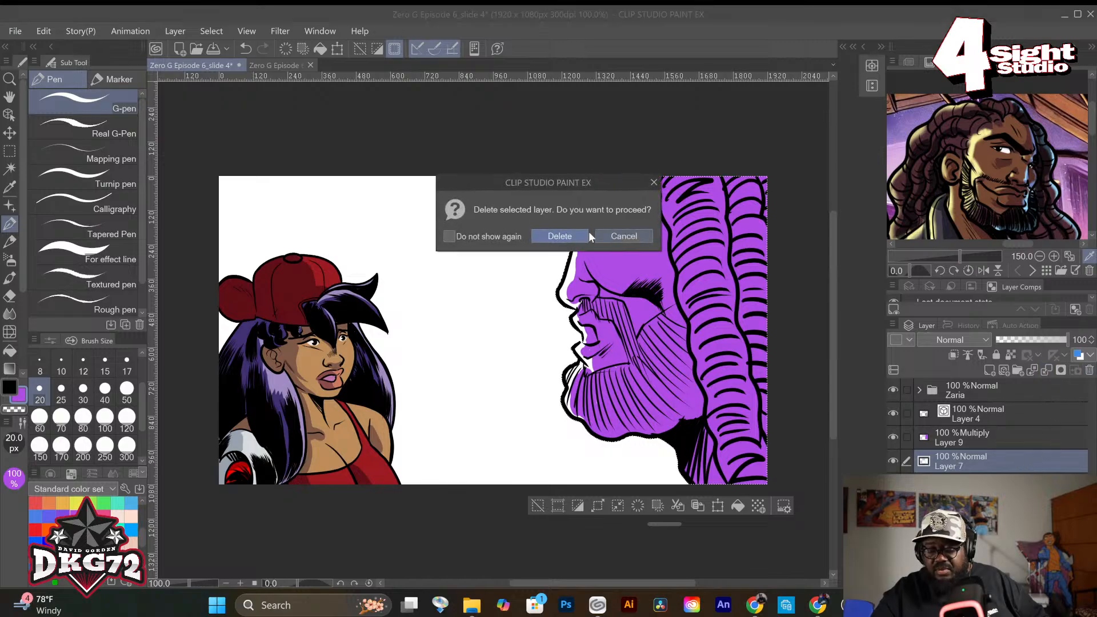
left_click(563, 236)
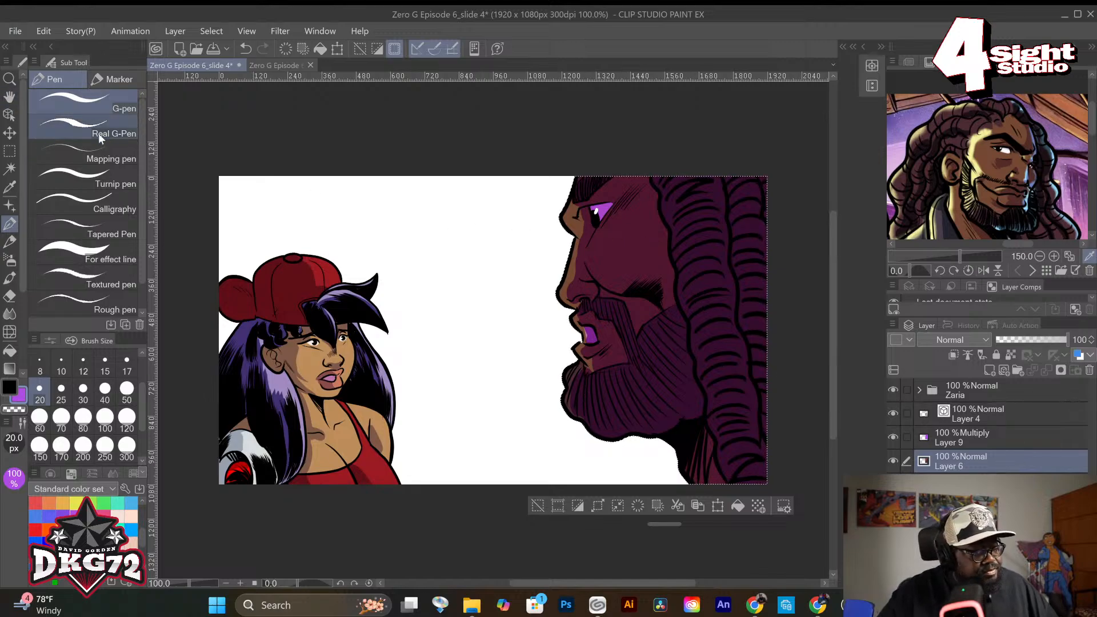
Clear the selection around the man's silhouette.
left_click(212, 31)
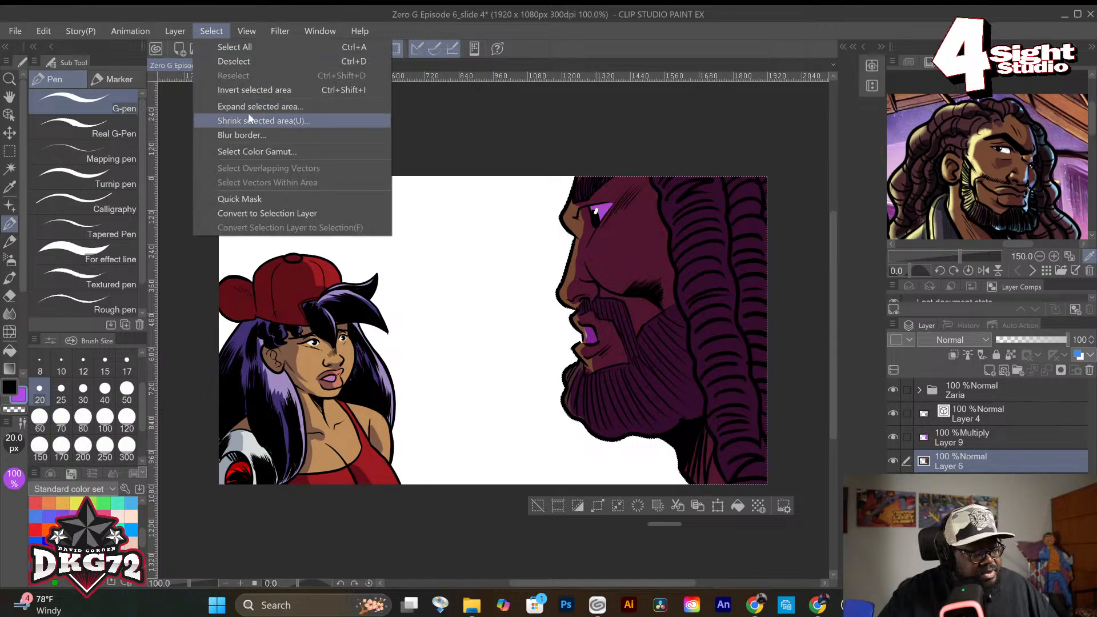
left_click(537, 505)
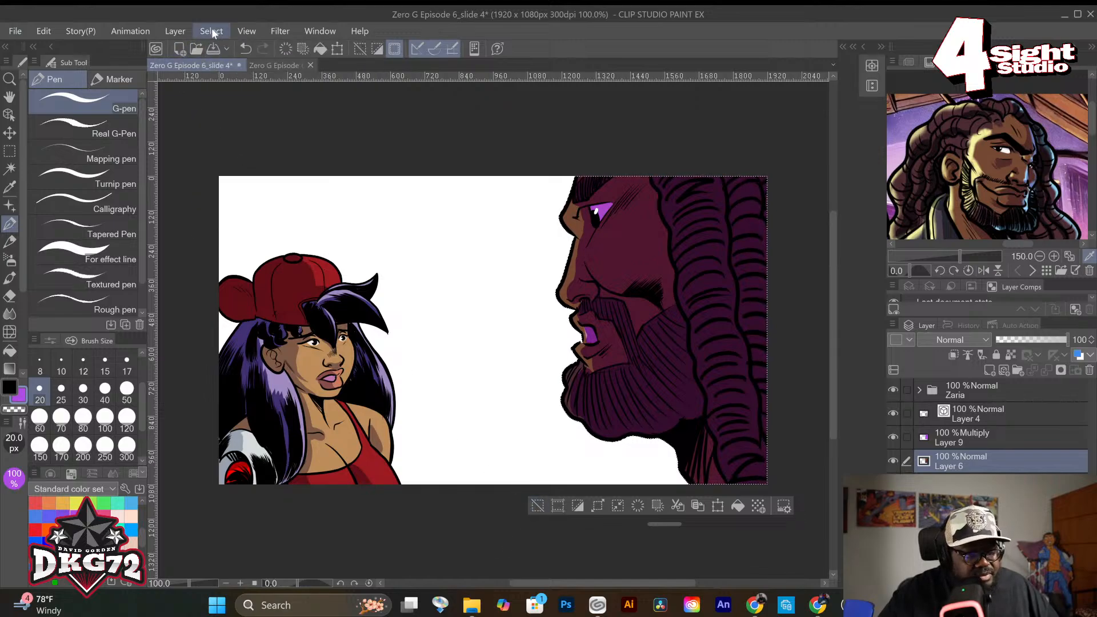
left_click(538, 506)
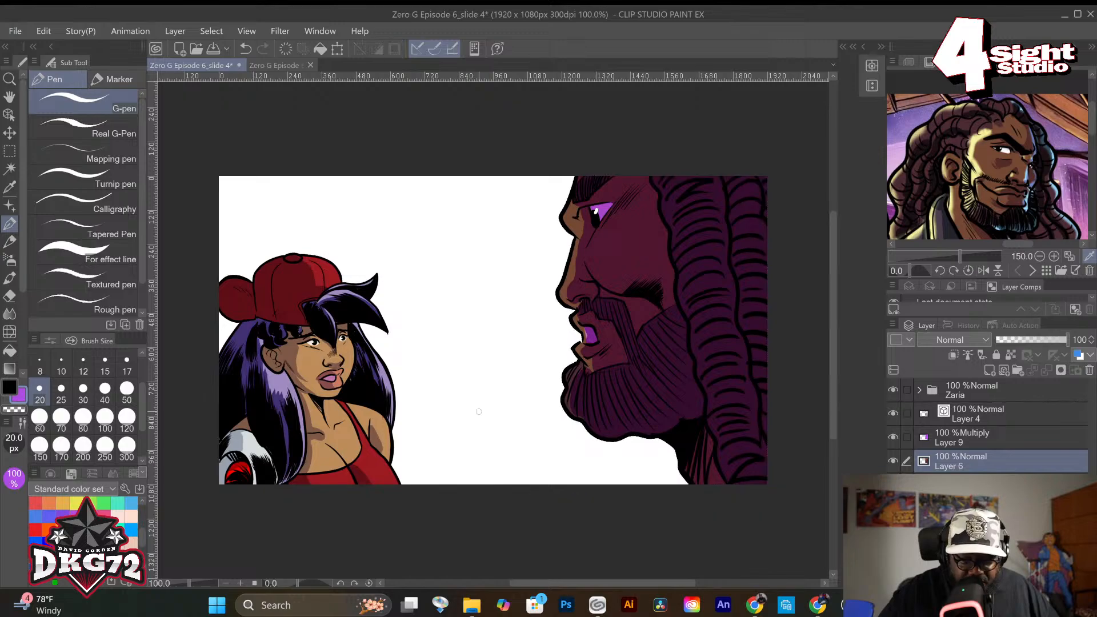
Select the man's brown skin areas from Layer 6 with Select Color Gamut, keeping the error margin at 10.
left_click(211, 31)
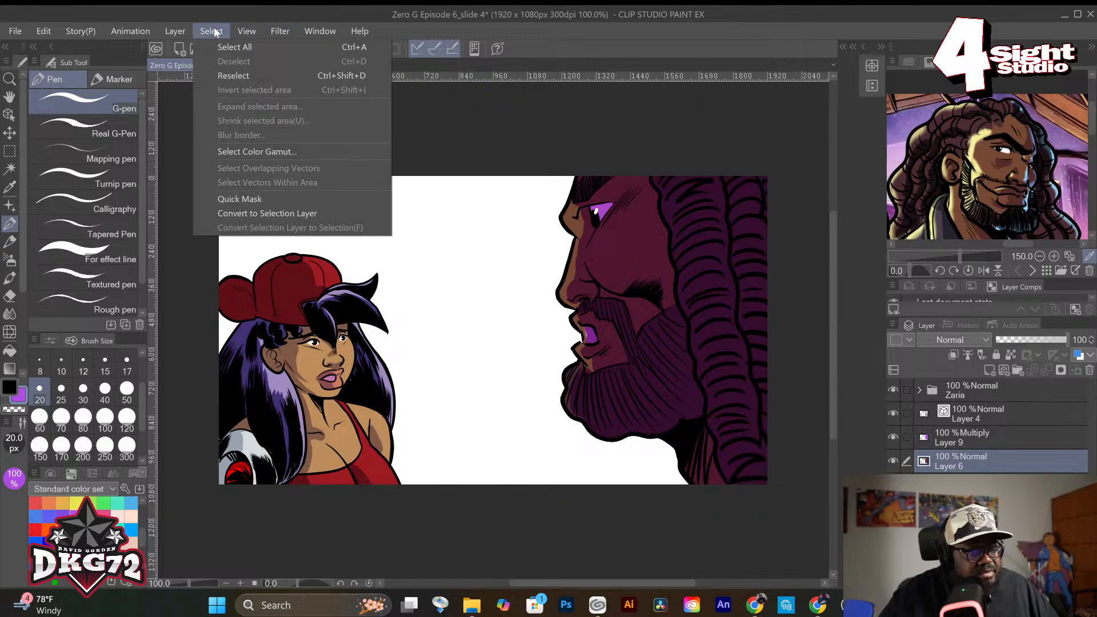
left_click(253, 151)
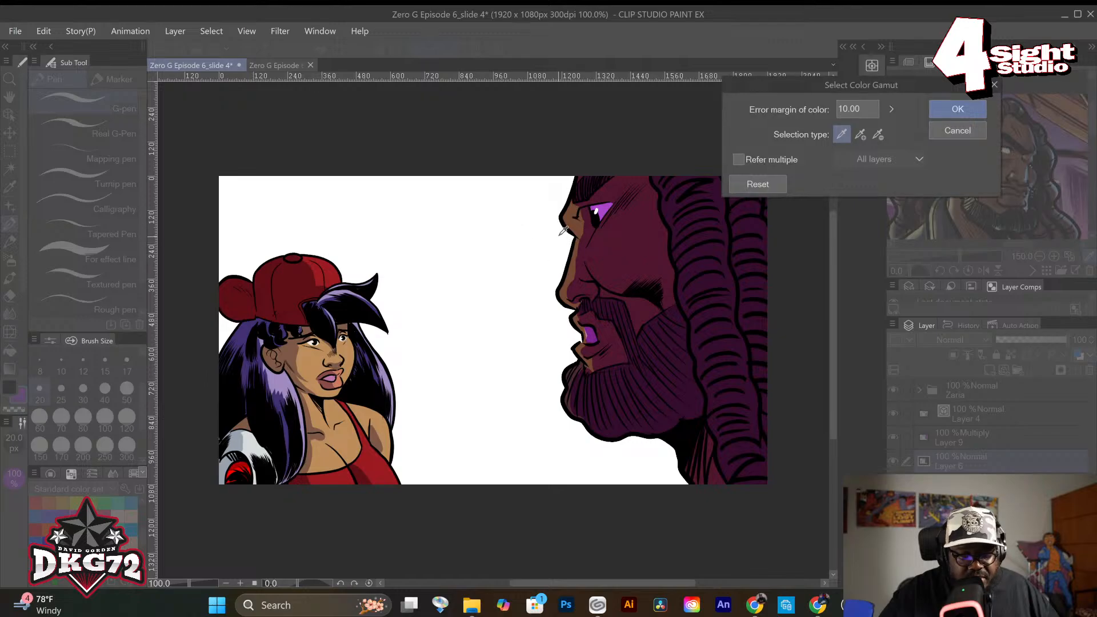
left_click(572, 216)
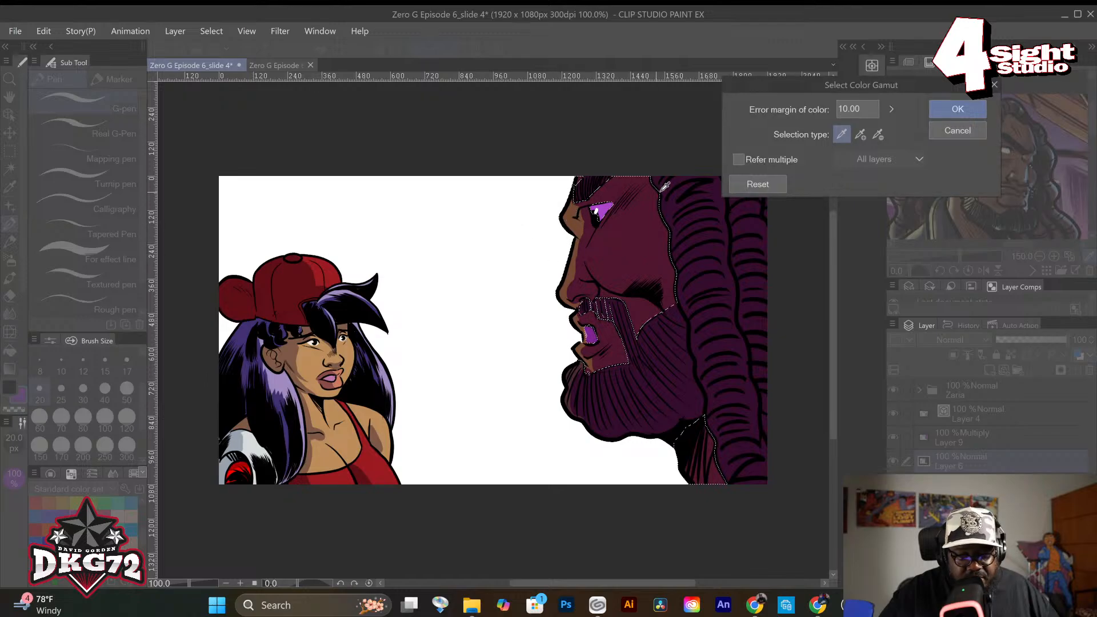
left_click(958, 109)
On Layer 9, shift the skin shadow's hue toward blue, set saturation to -76 and luminosity to 23, and deselect.
left_click(1019, 443)
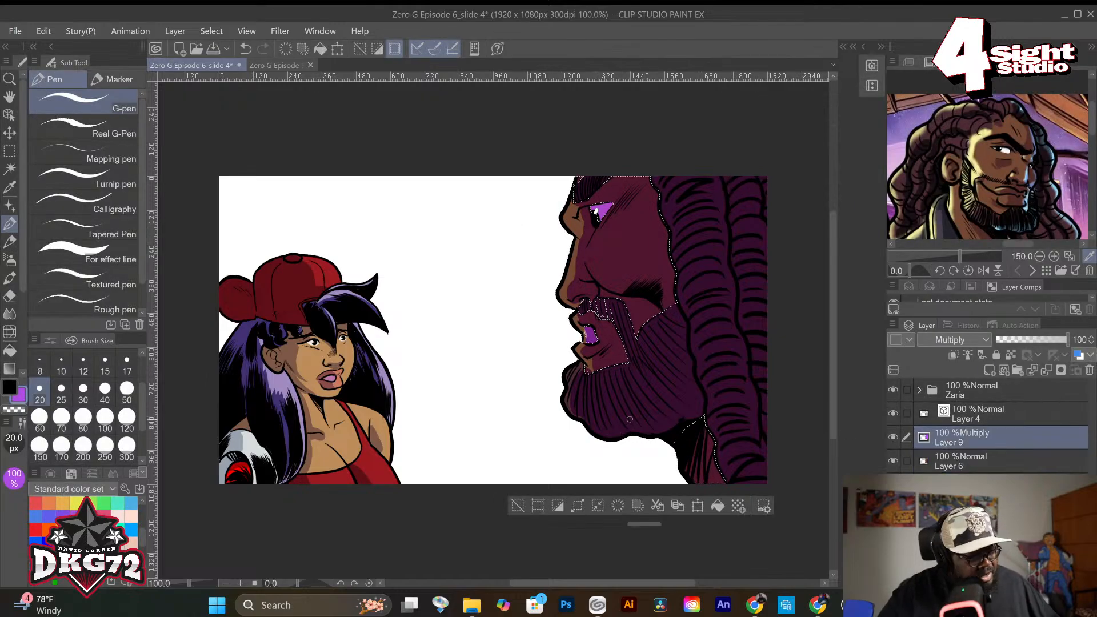
key("ctrl+u")
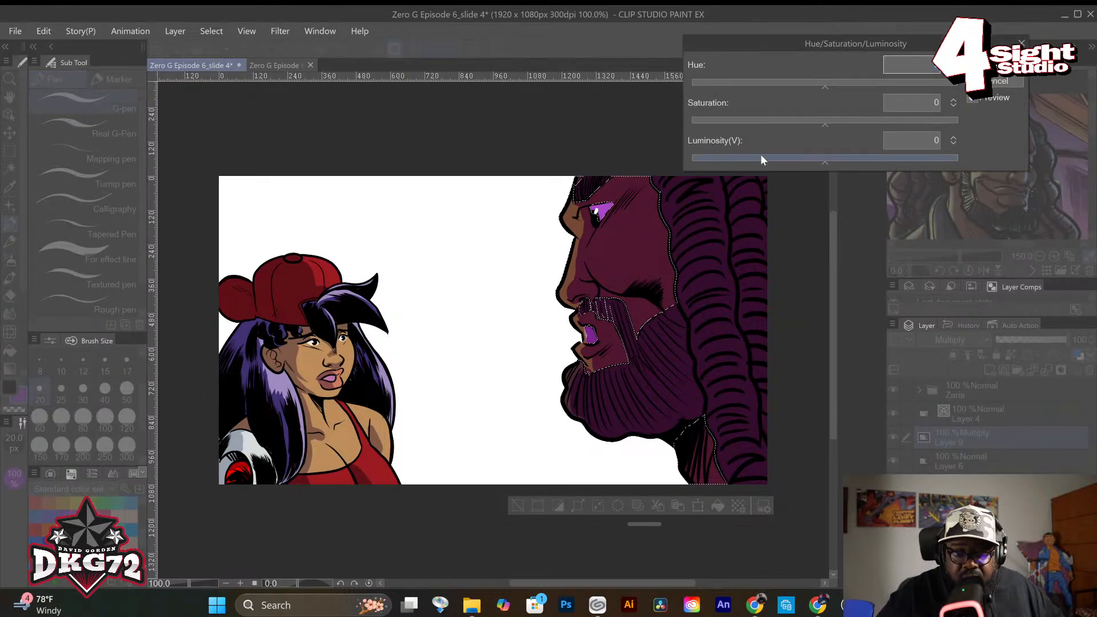
left_click_drag(825, 89, 818, 86)
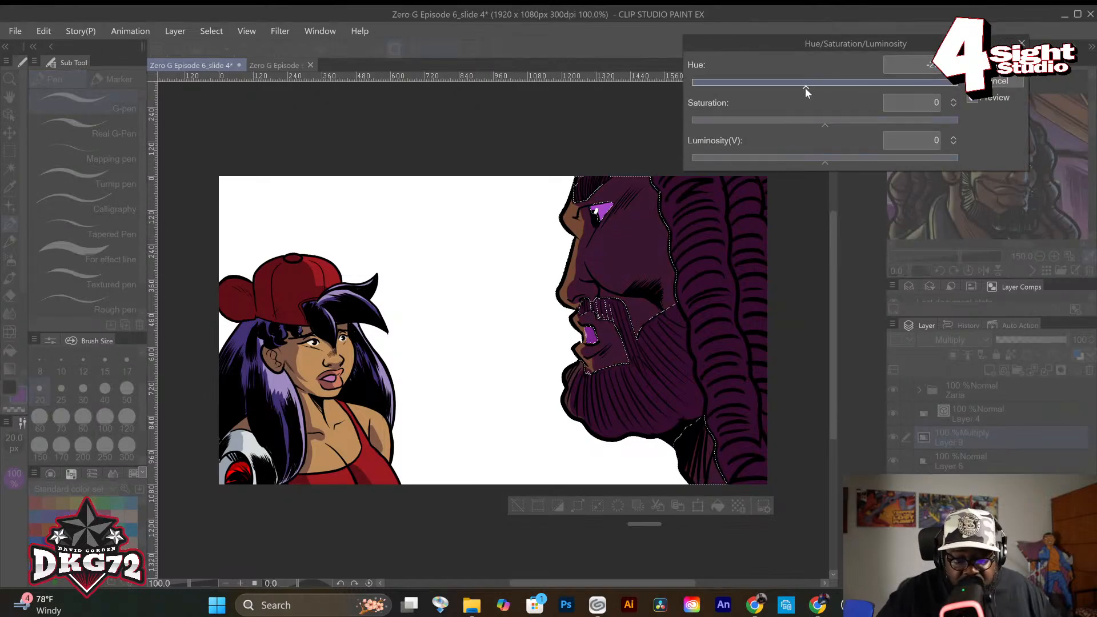
left_click_drag(825, 125, 723, 126)
left_click_drag(825, 163, 862, 162)
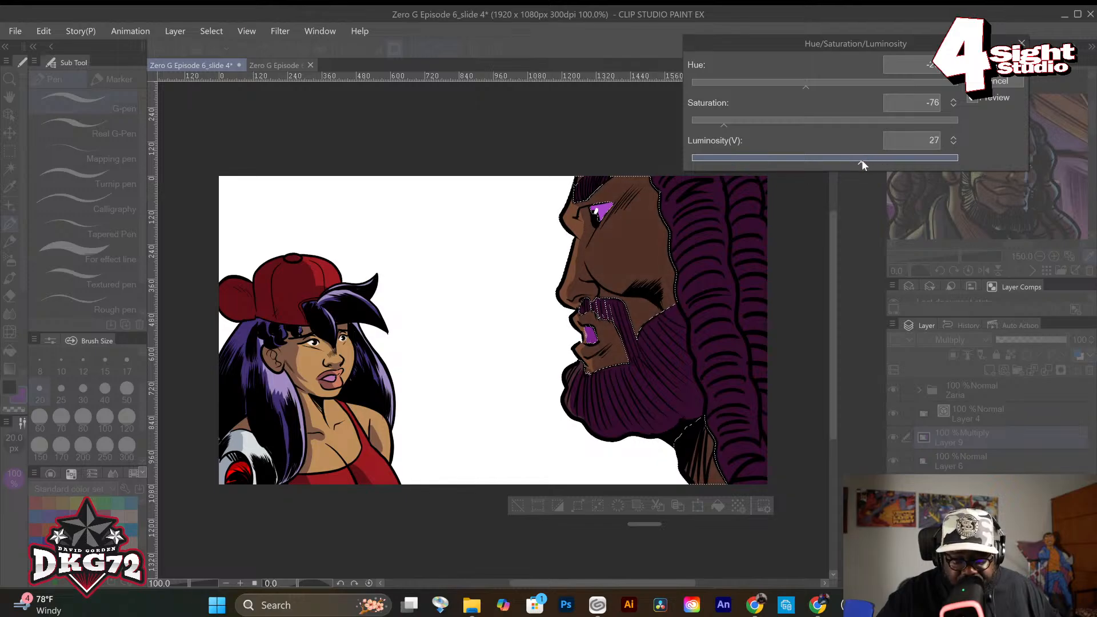
key("Return")
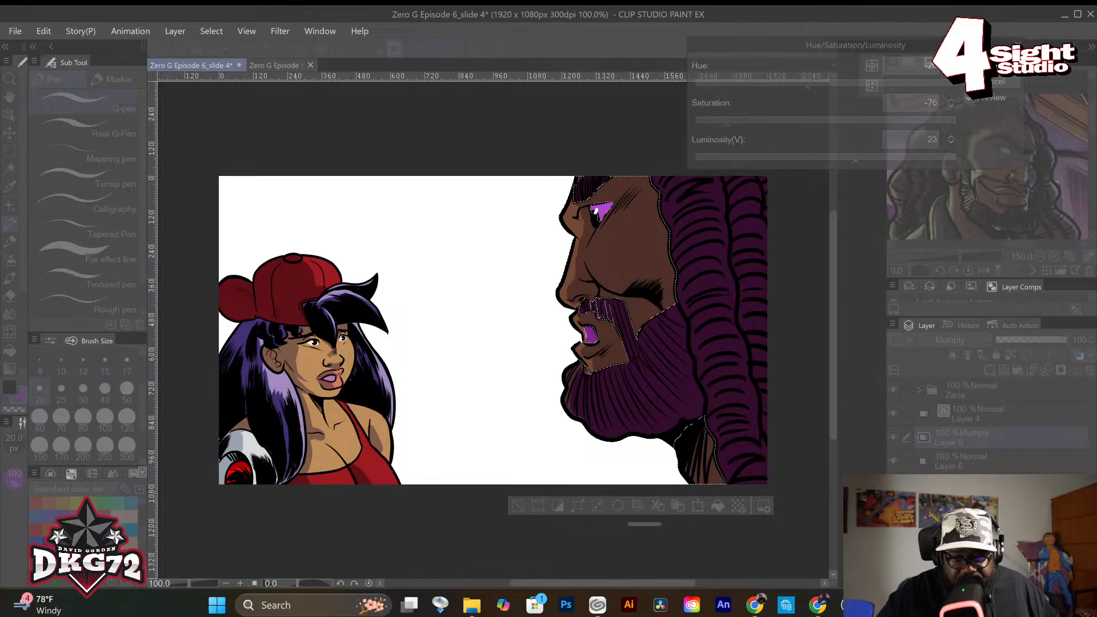
left_click(518, 506)
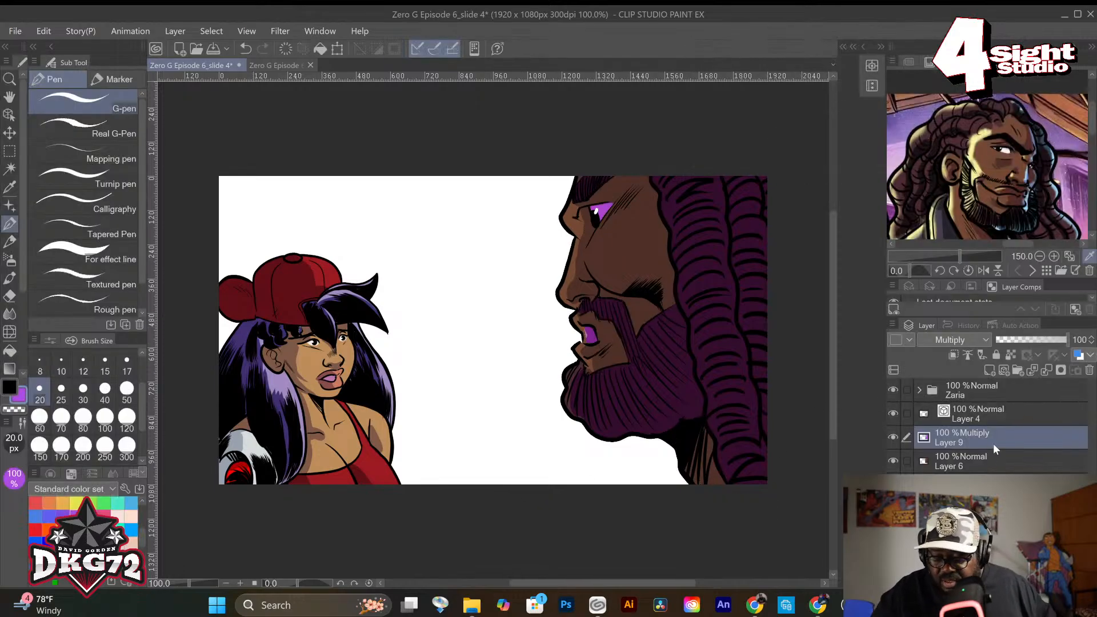
Hide Layer 9 and select the white of the man's eye from Layer 6 with Select Color Gamut at error margin 10.
left_click(894, 436)
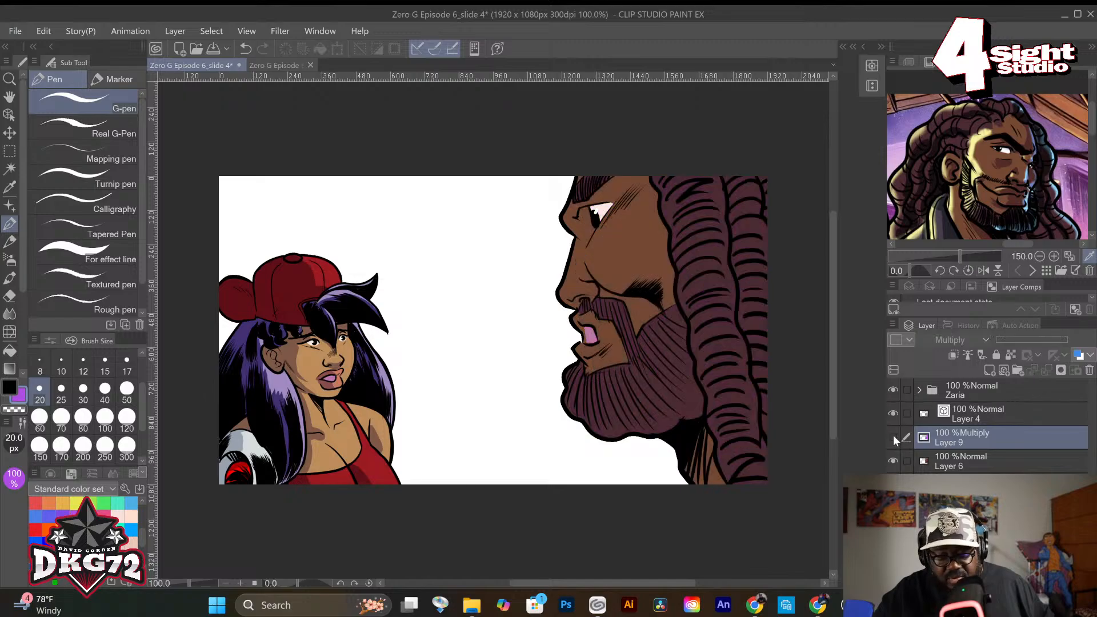
left_click(1000, 458)
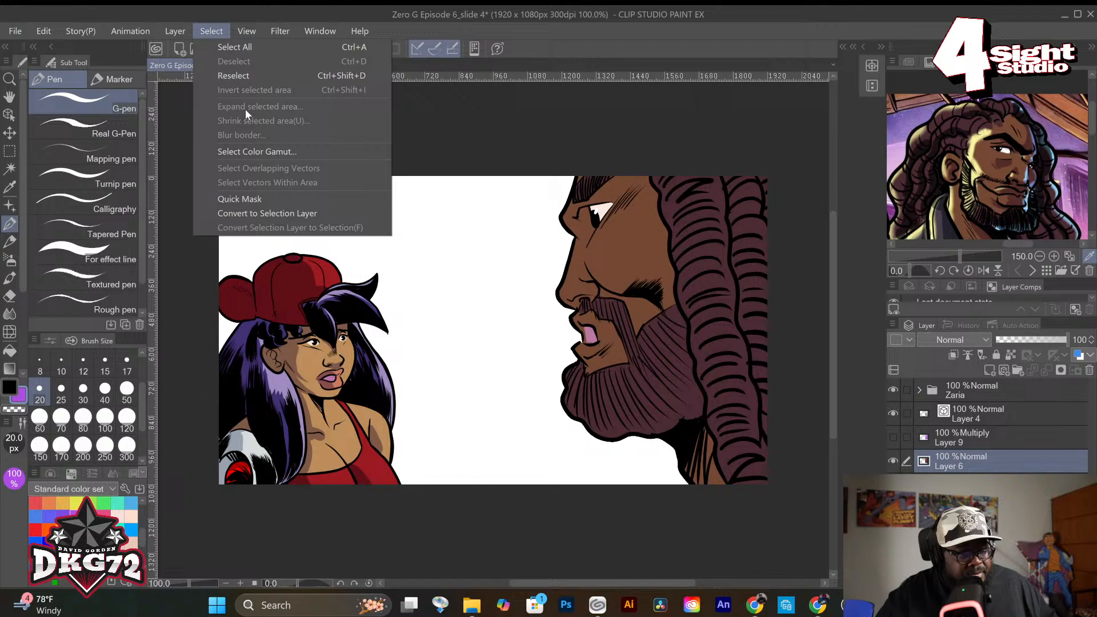
left_click(249, 151)
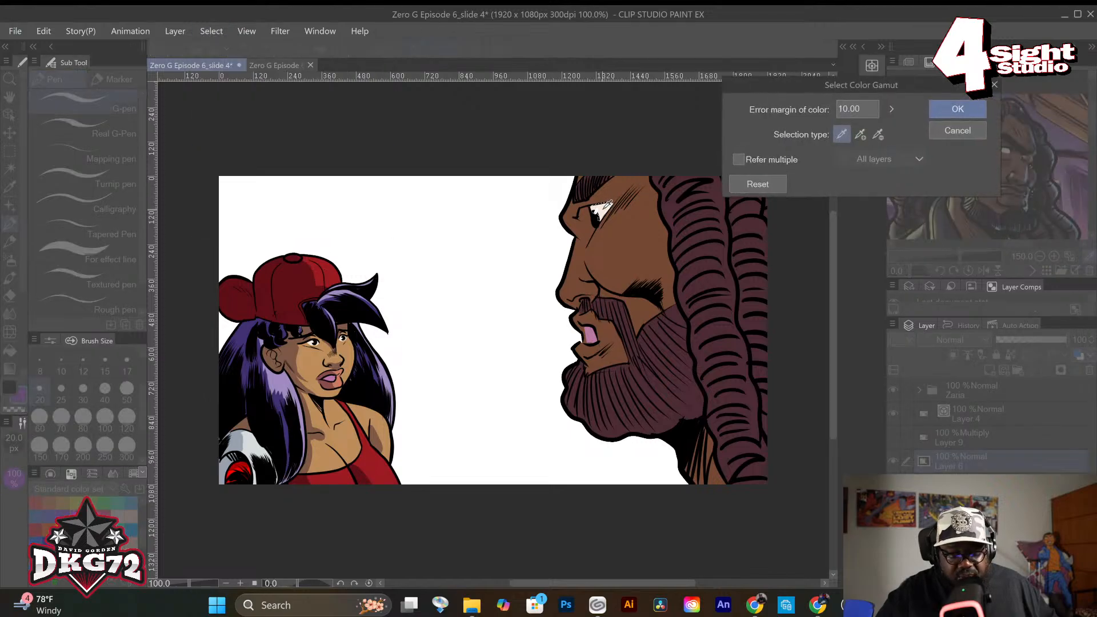
left_click(950, 107)
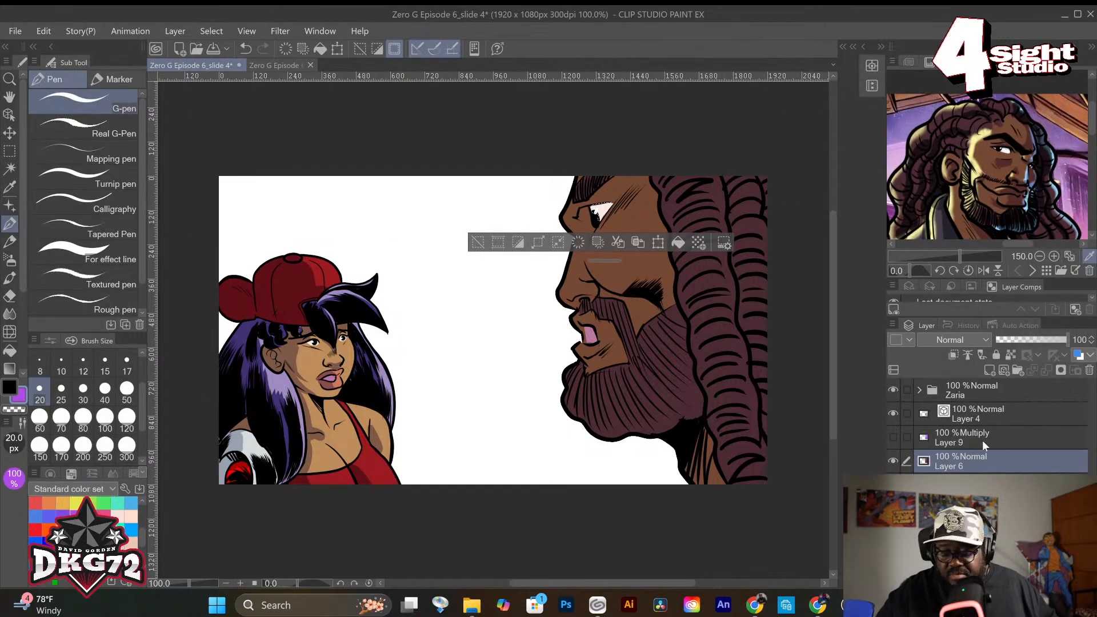
Show Layer 9, shift the eye shadow's hue toward blue with saturation -89 and luminosity 51, and deselect.
left_click(1006, 437)
left_click(894, 438)
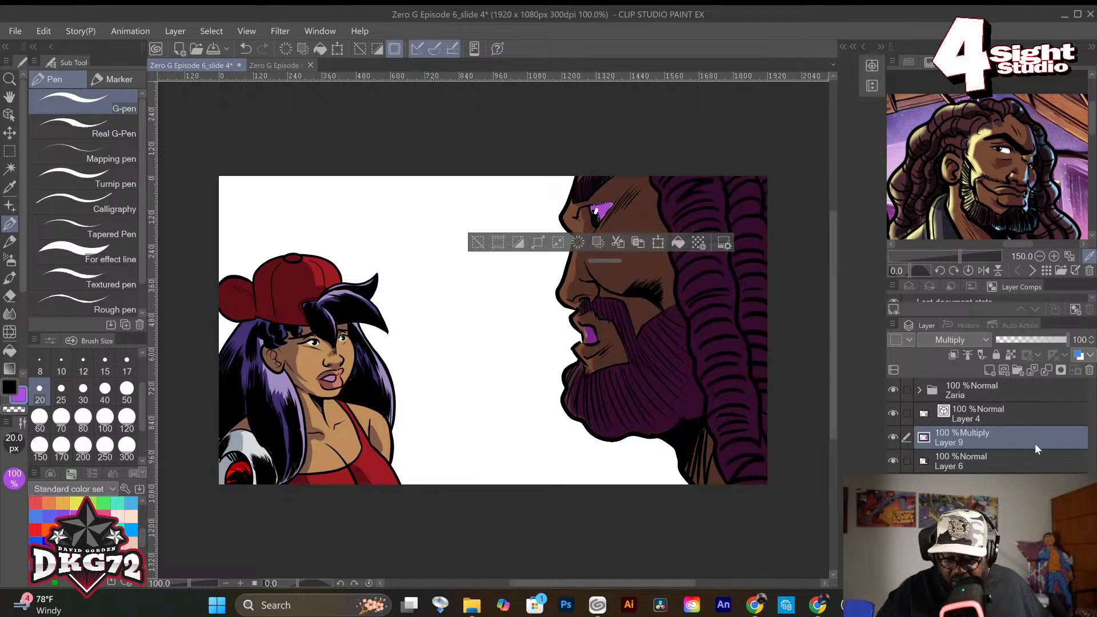
key("ctrl+u")
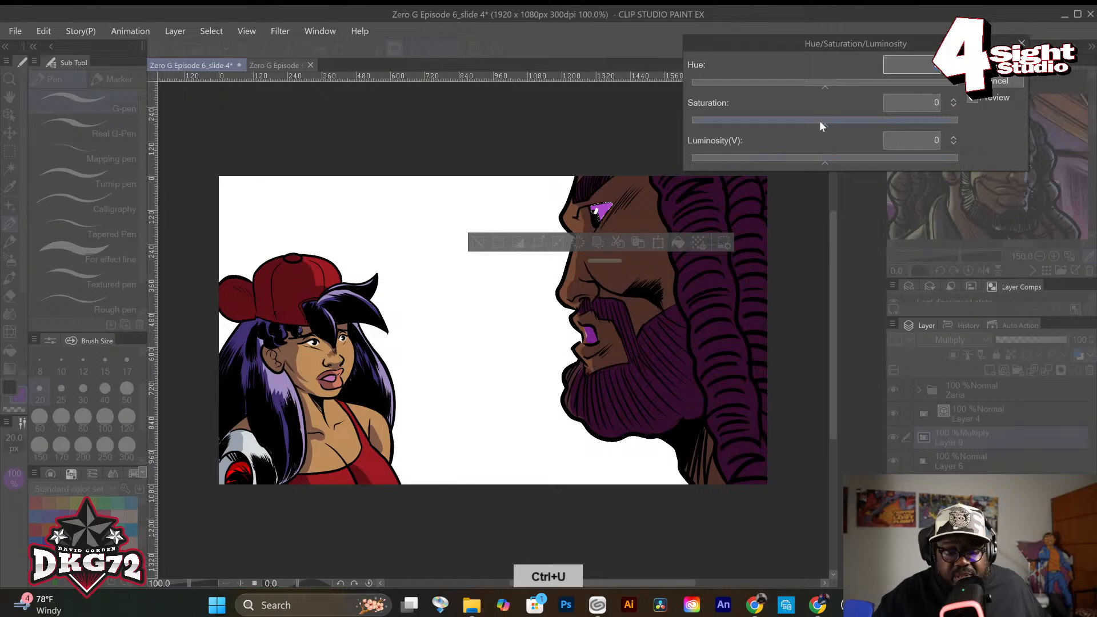
left_click_drag(824, 85, 804, 89)
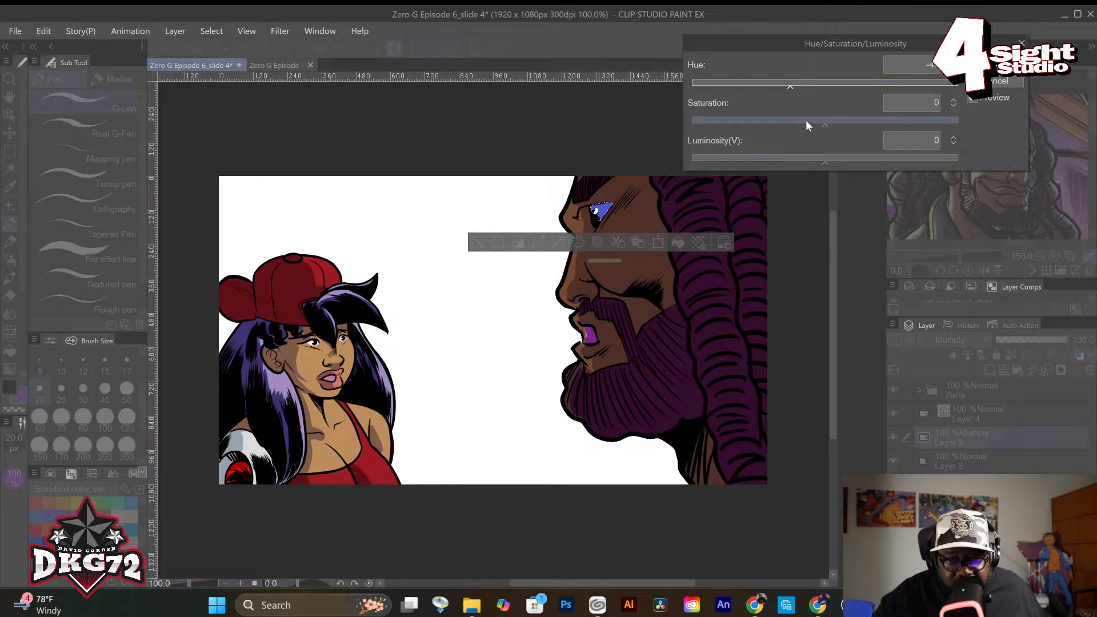
left_click_drag(822, 126, 705, 125)
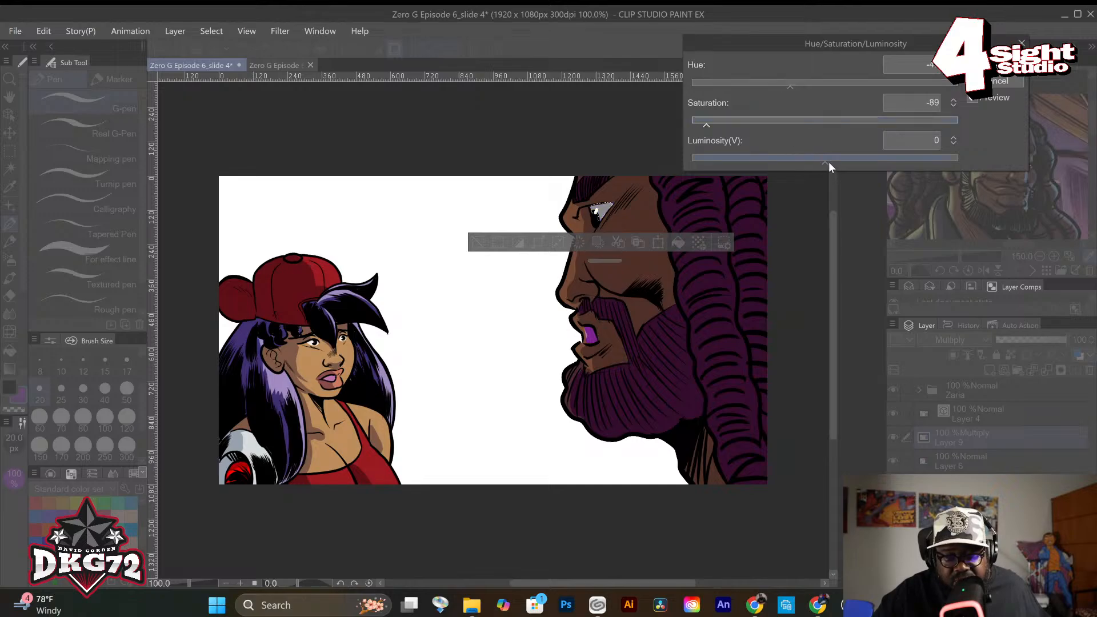
left_click_drag(827, 164, 893, 162)
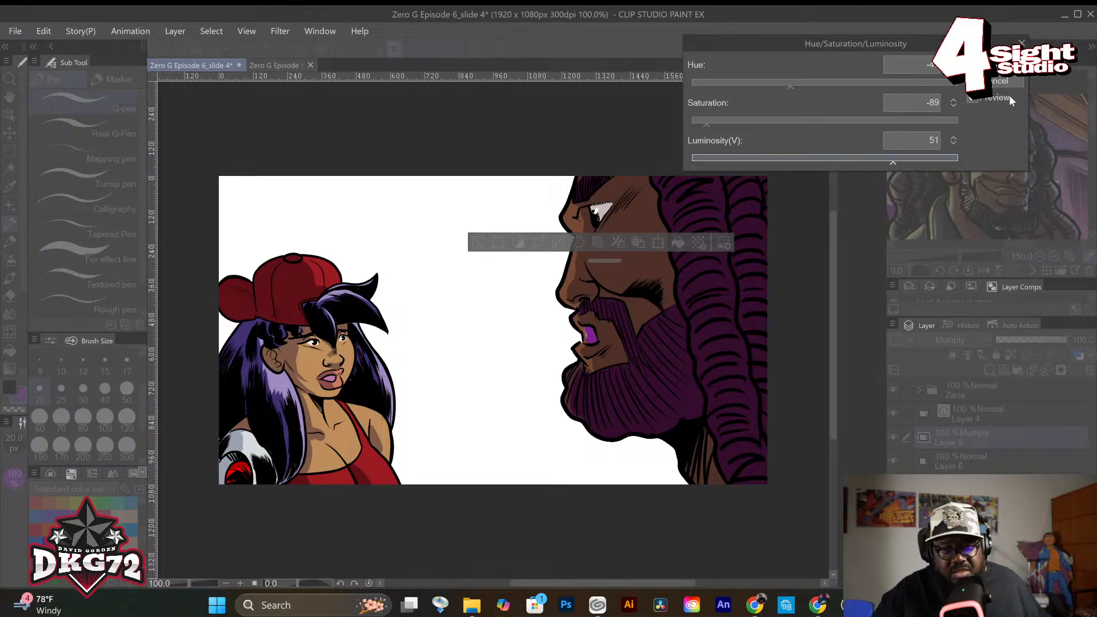
left_click(1001, 64)
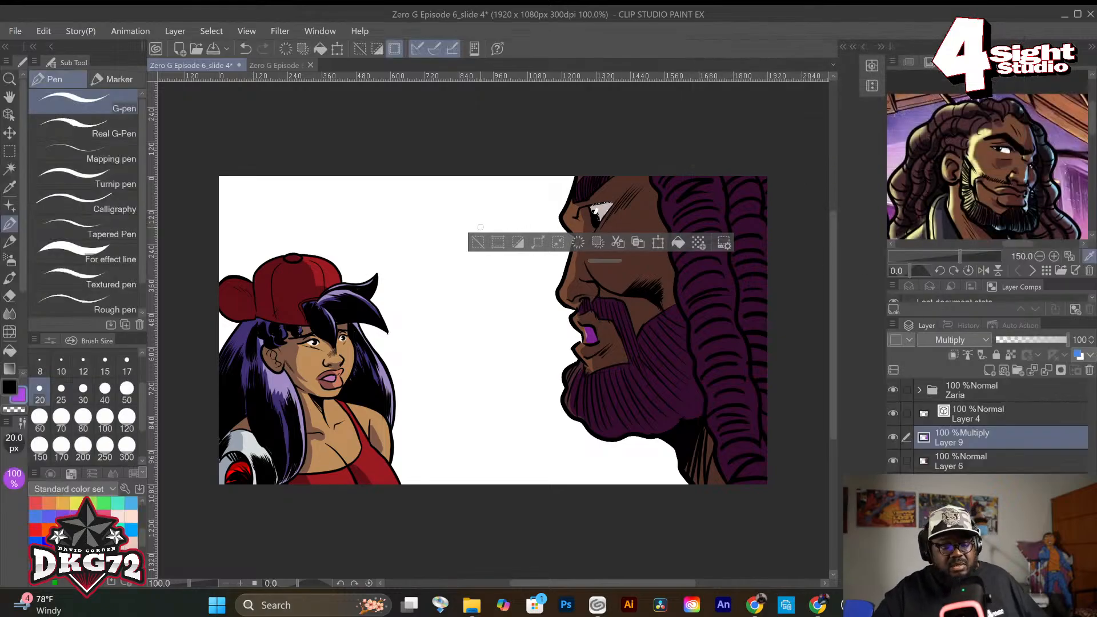
key("ctrl+d")
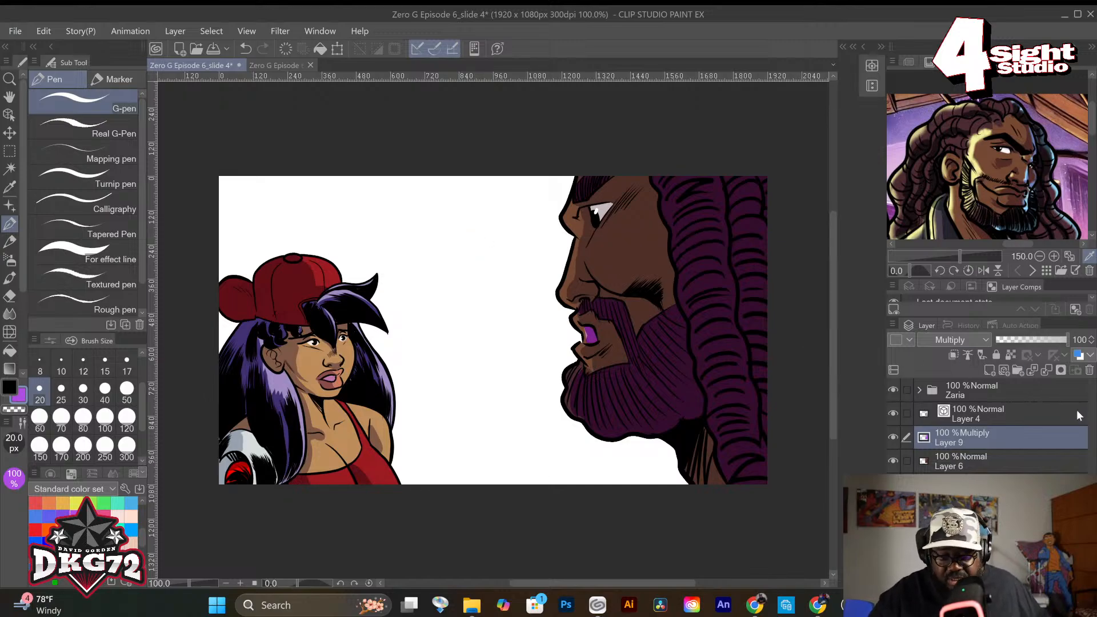
Select the man's beard and dreadlock colour from Layer 6 with Select Color Gamut at error margin 10.
scroll(589, 396, "up", 3)
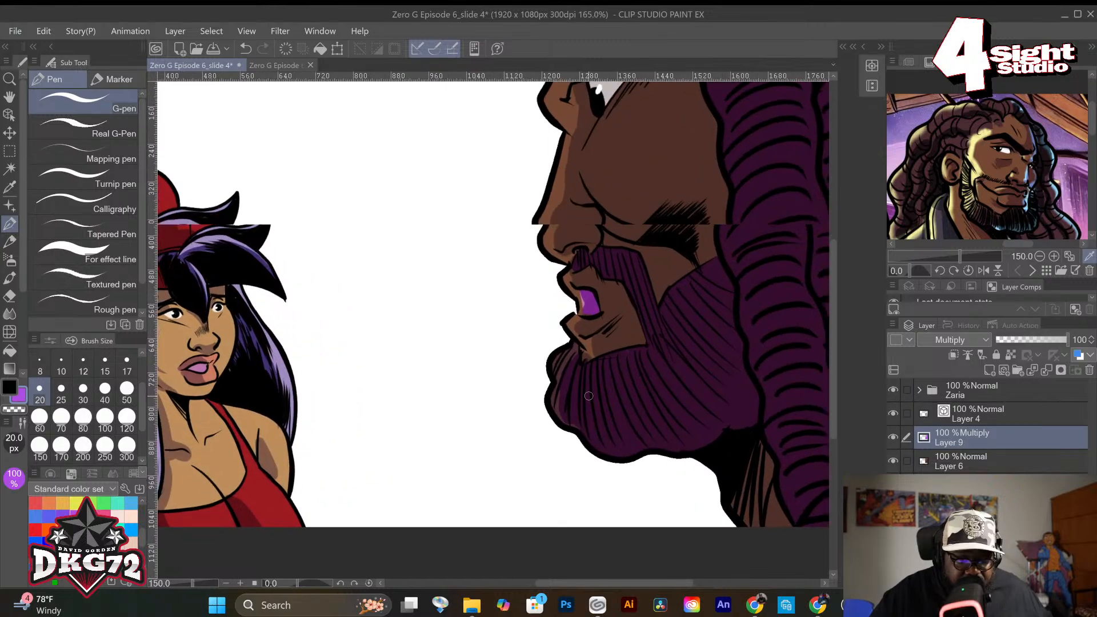
left_click(1028, 461)
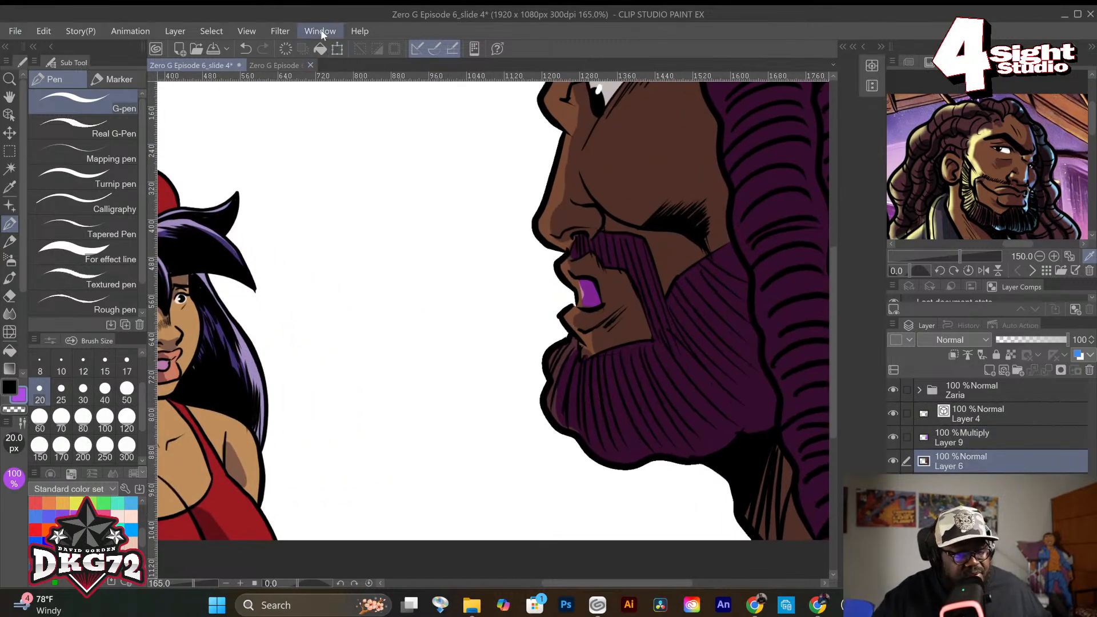
left_click(213, 34)
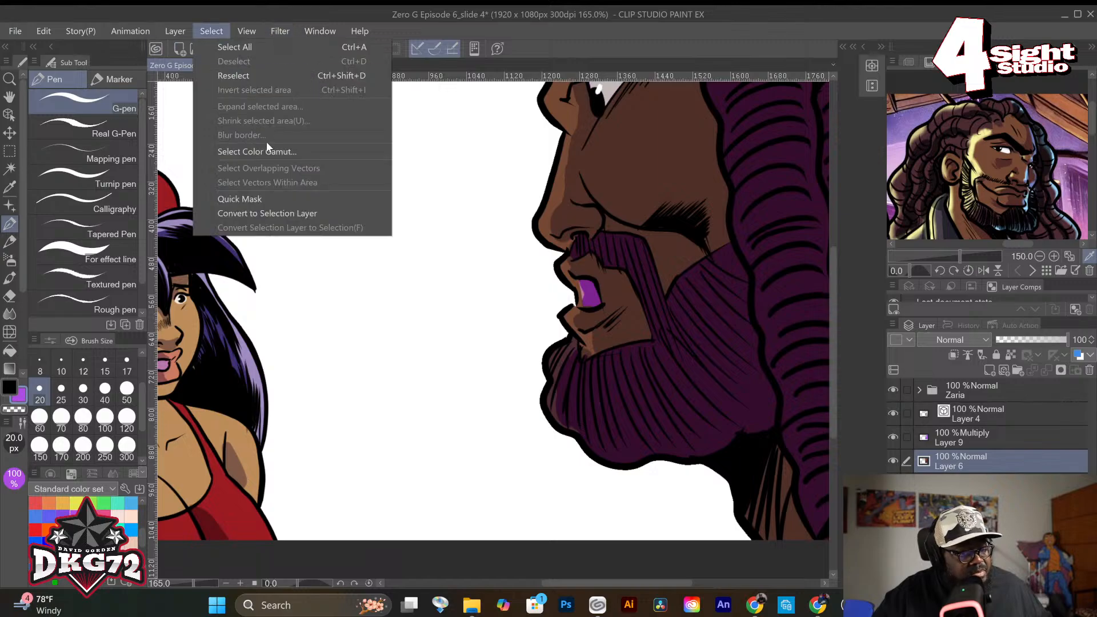
left_click(265, 152)
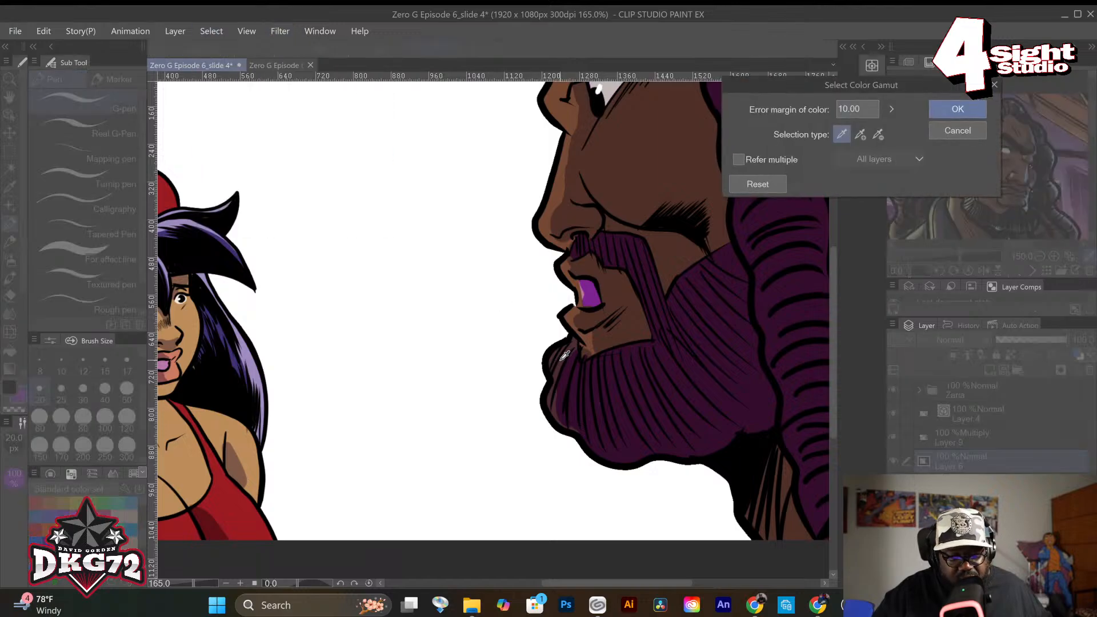
left_click(563, 359)
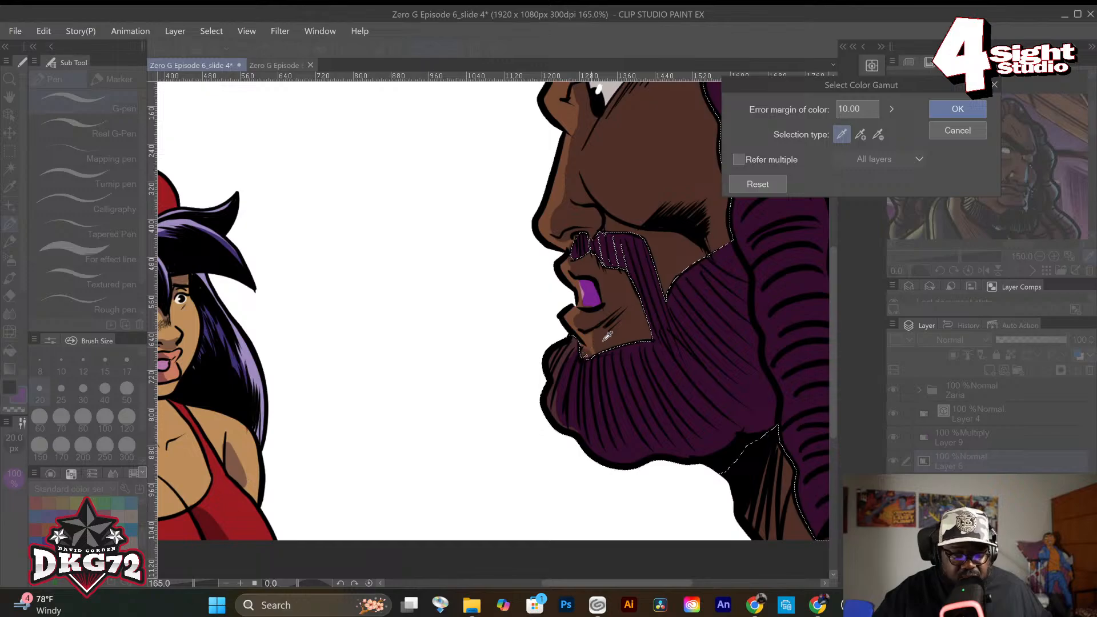
left_click(942, 118)
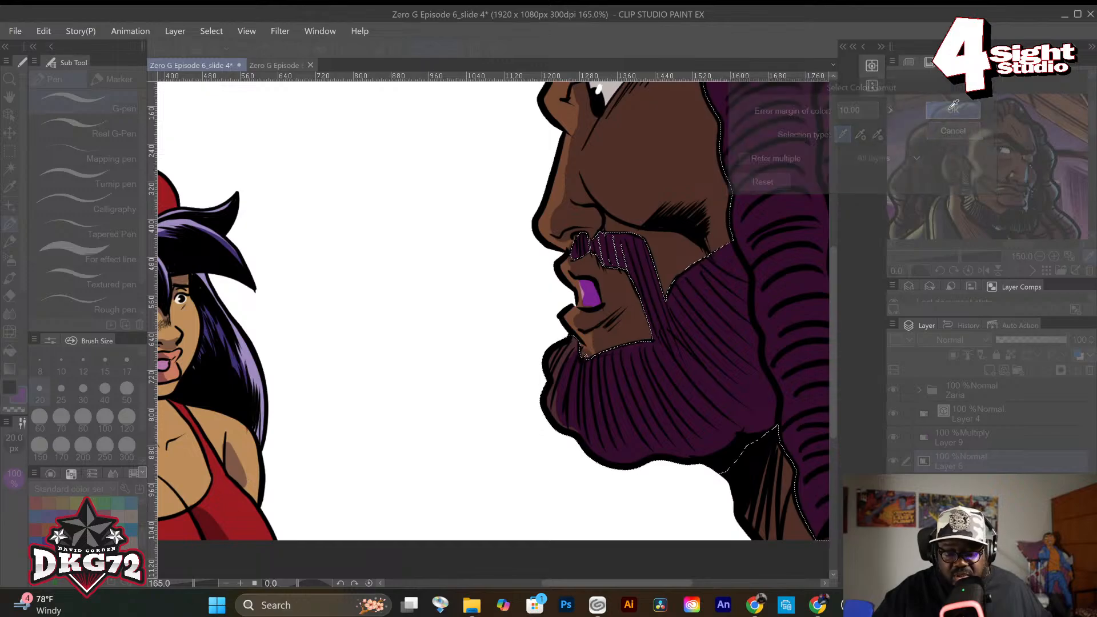
On Layer 9, set the hair and beard shadow's saturation to -75 and luminosity to -31.
left_click(1011, 438)
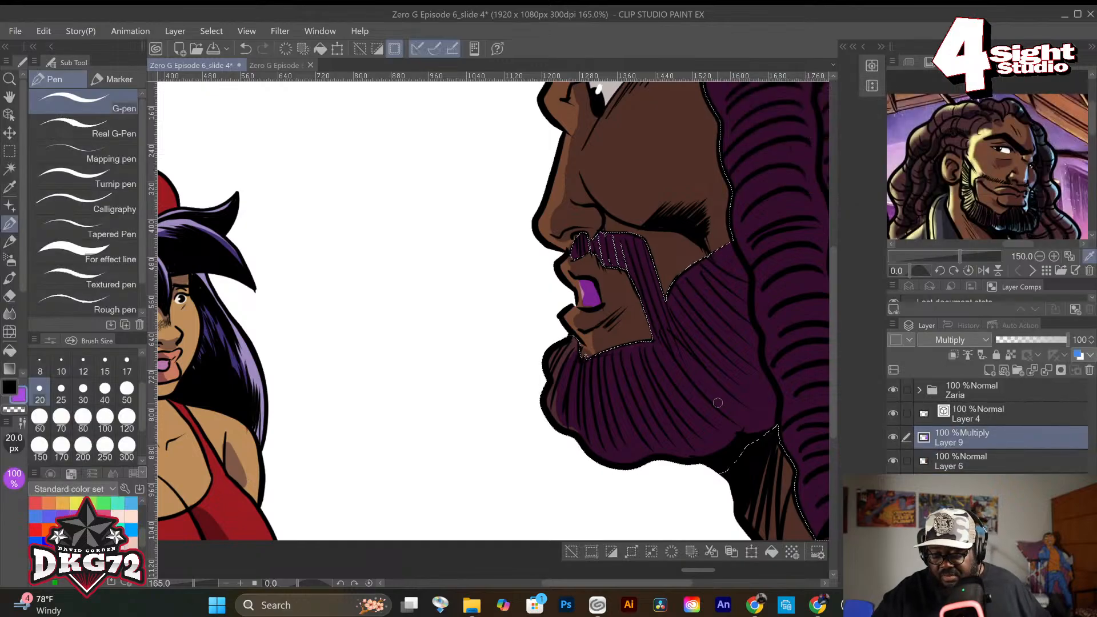
key("ctrl+u")
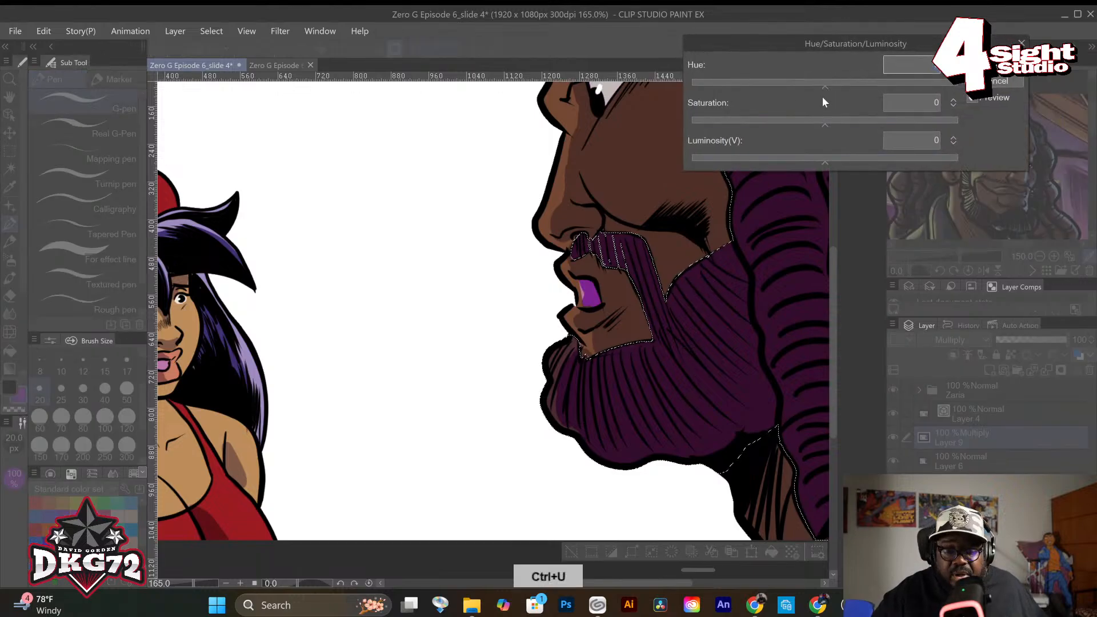
mouse_move(824, 85)
left_mouse_down()
mouse_move(780, 86)
mouse_move(849, 86)
mouse_move(826, 87)
left_mouse_up()
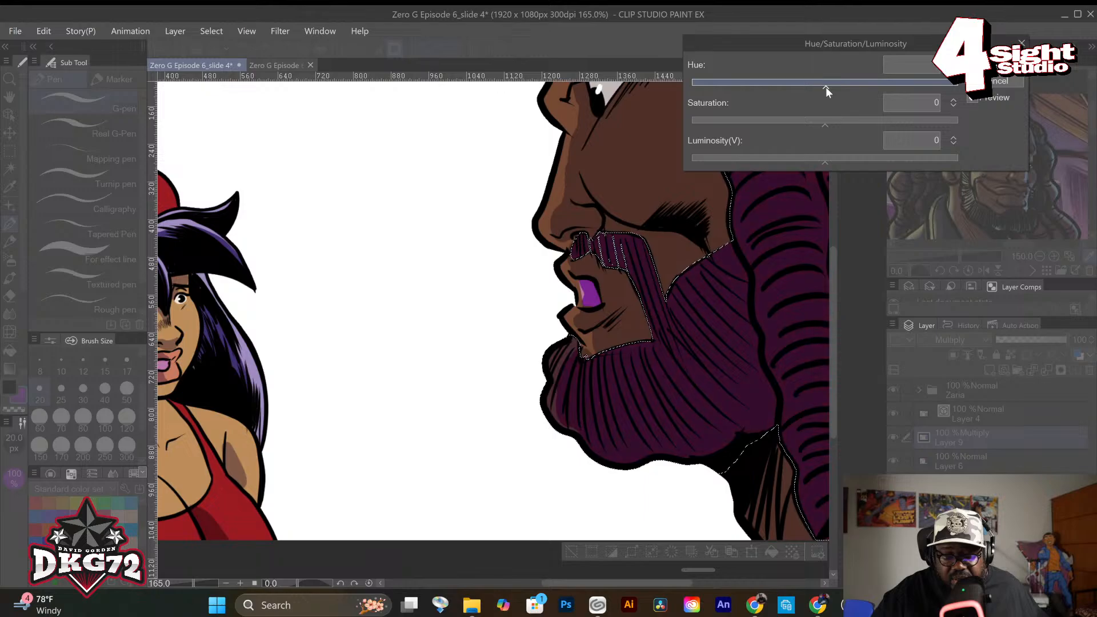
left_click_drag(821, 125, 724, 125)
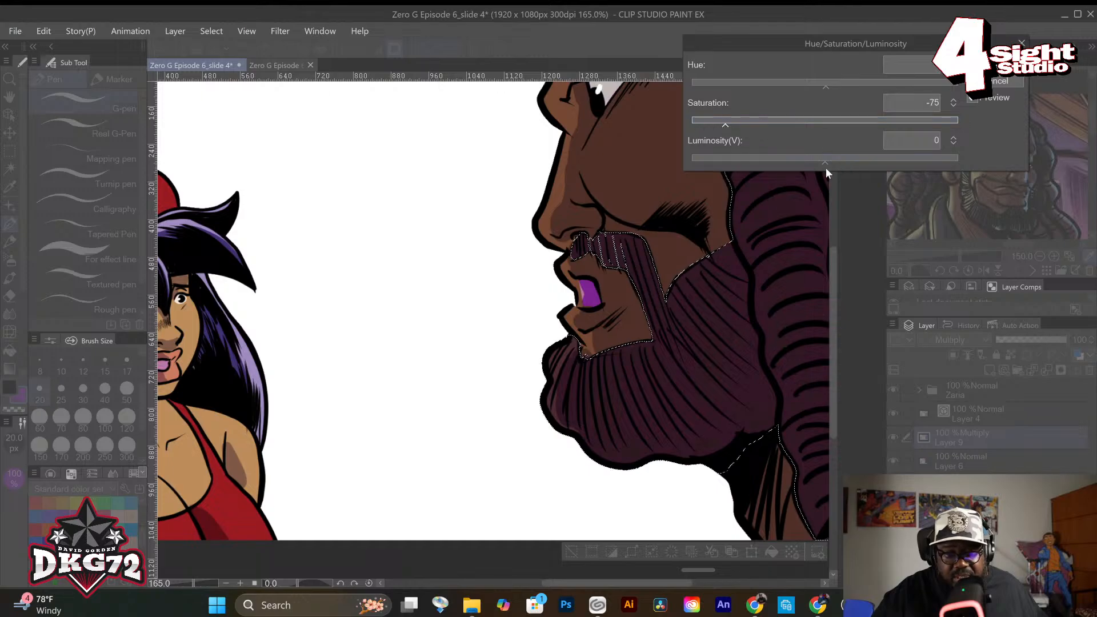
left_click_drag(825, 162, 783, 163)
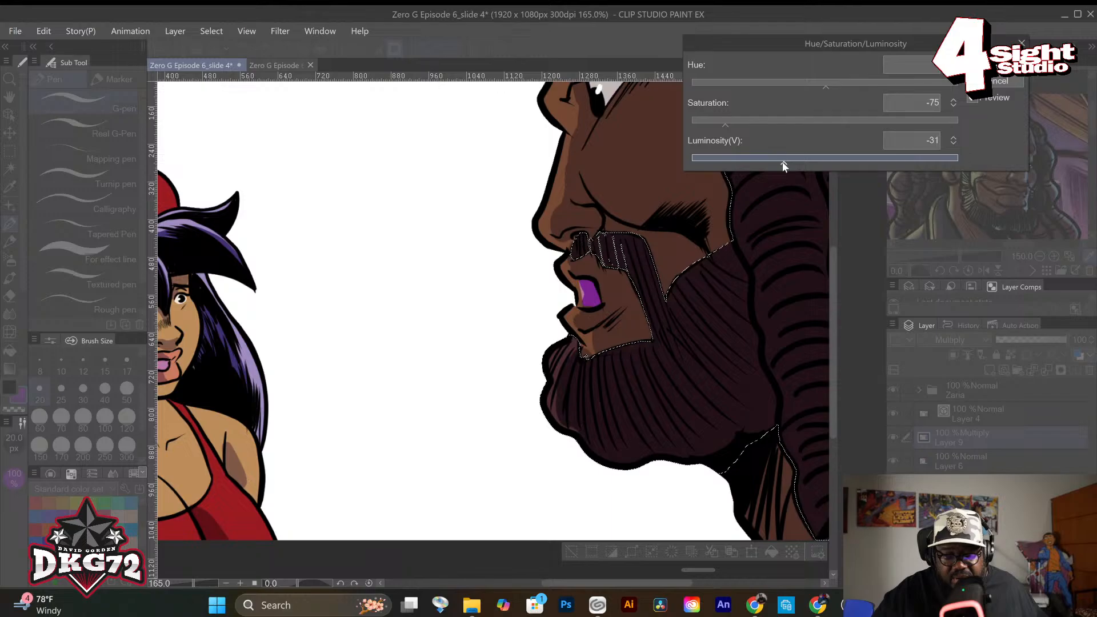
left_click(1006, 64)
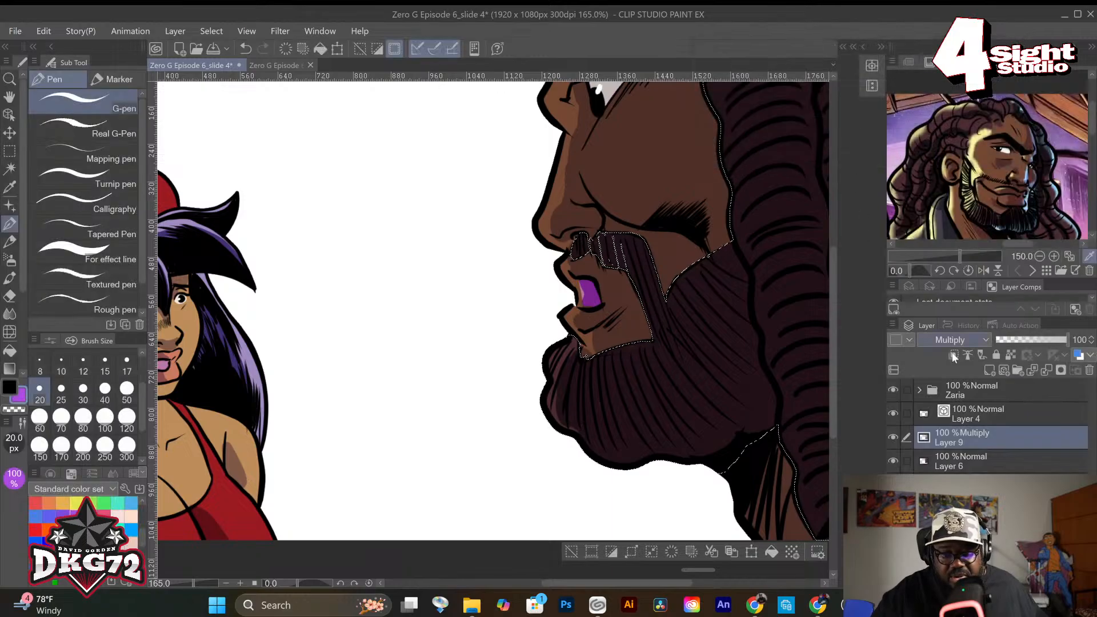
Make Layer 6 the active layer for picking the colour inside the man's mouth.
left_click(1003, 461)
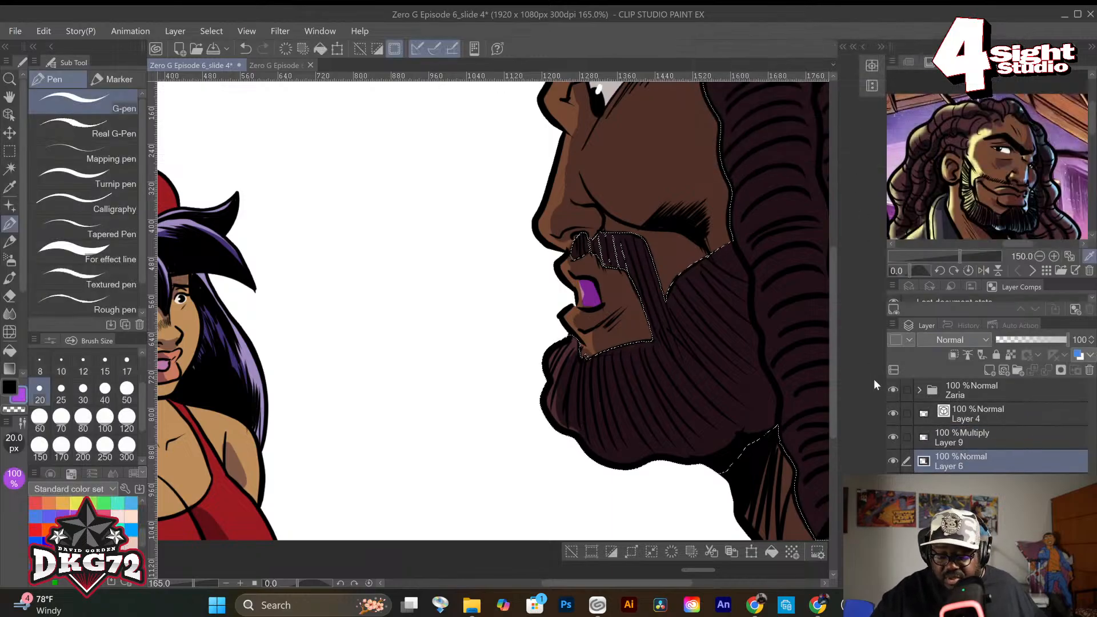
scroll(466, 289, "up", 4)
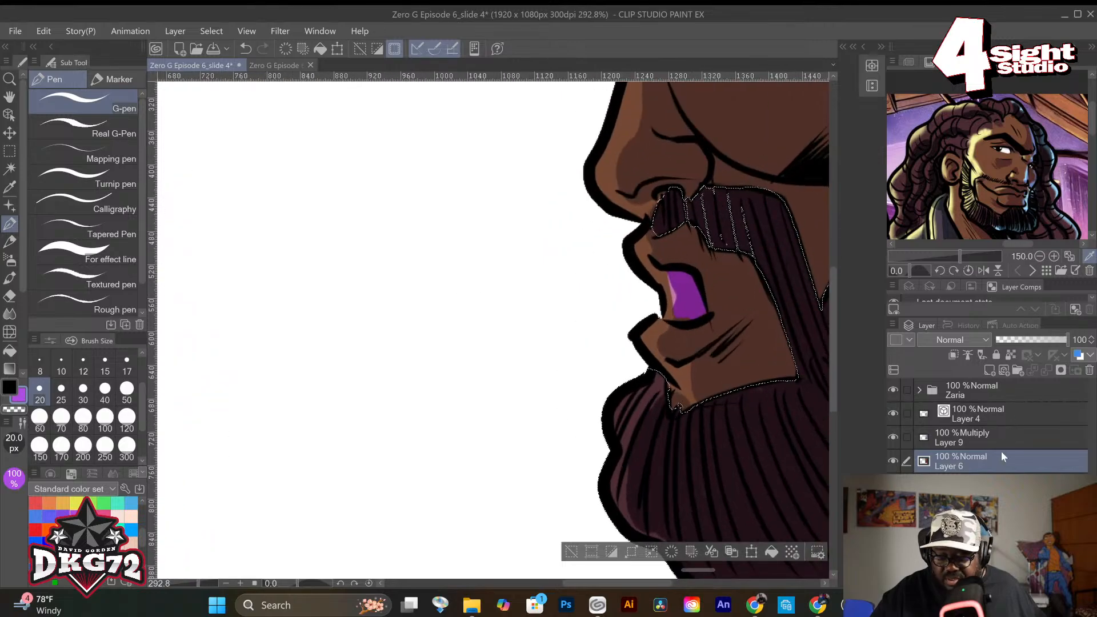
left_click(213, 30)
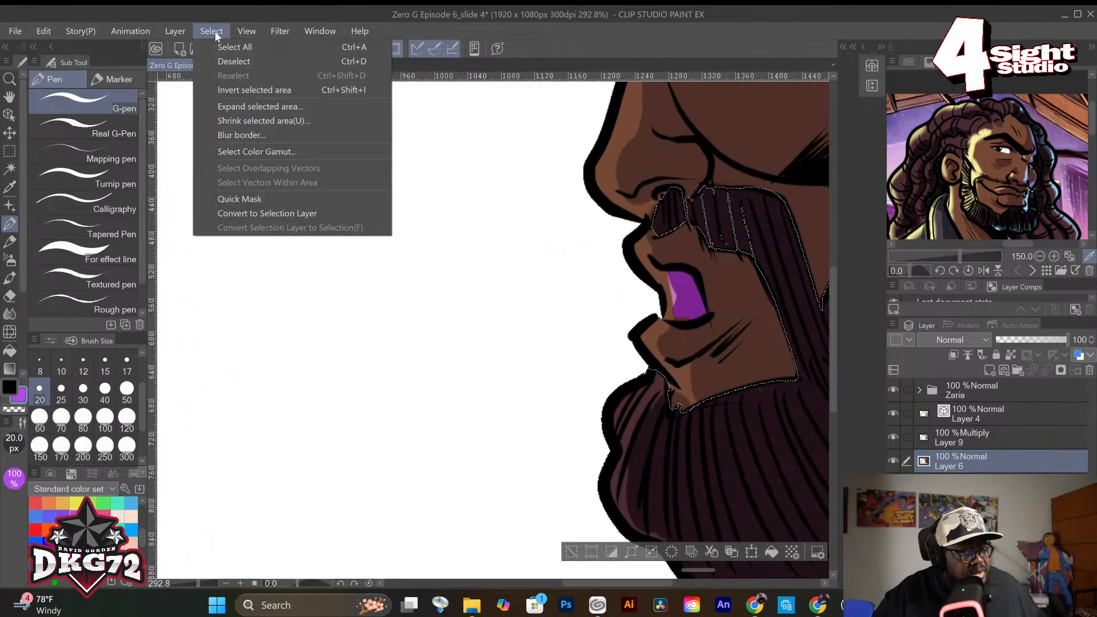
left_click(256, 152)
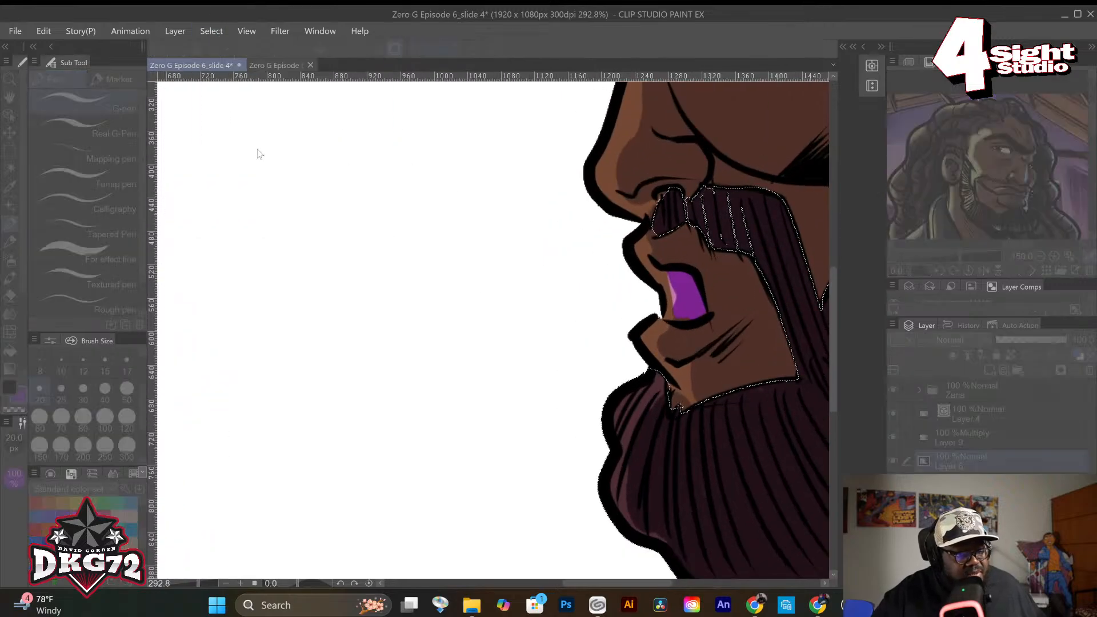
left_click(678, 290)
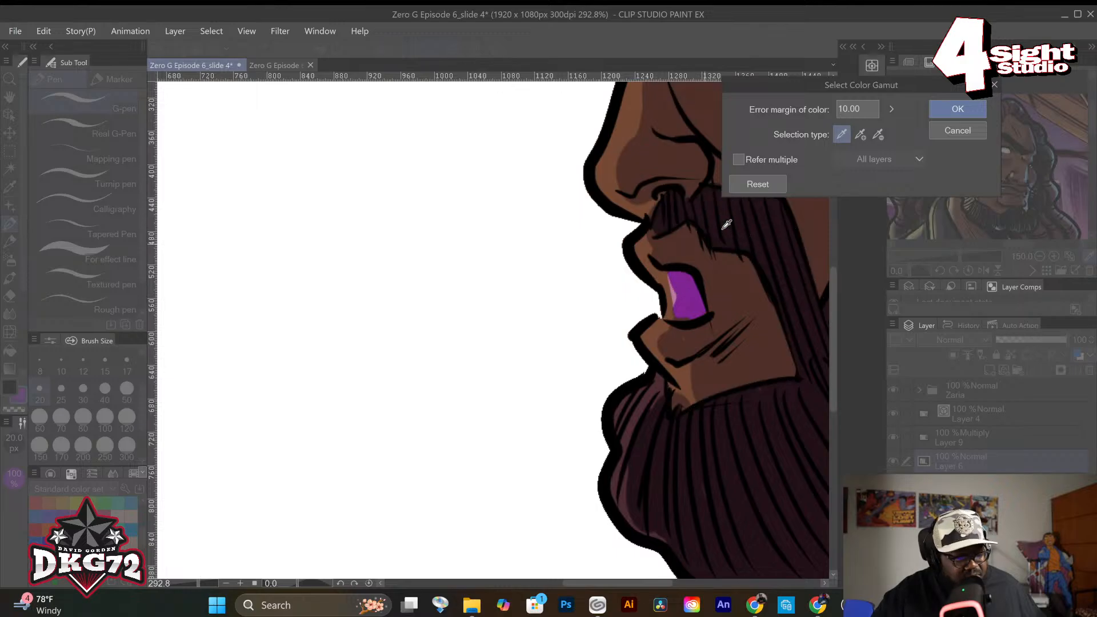
left_click(960, 131)
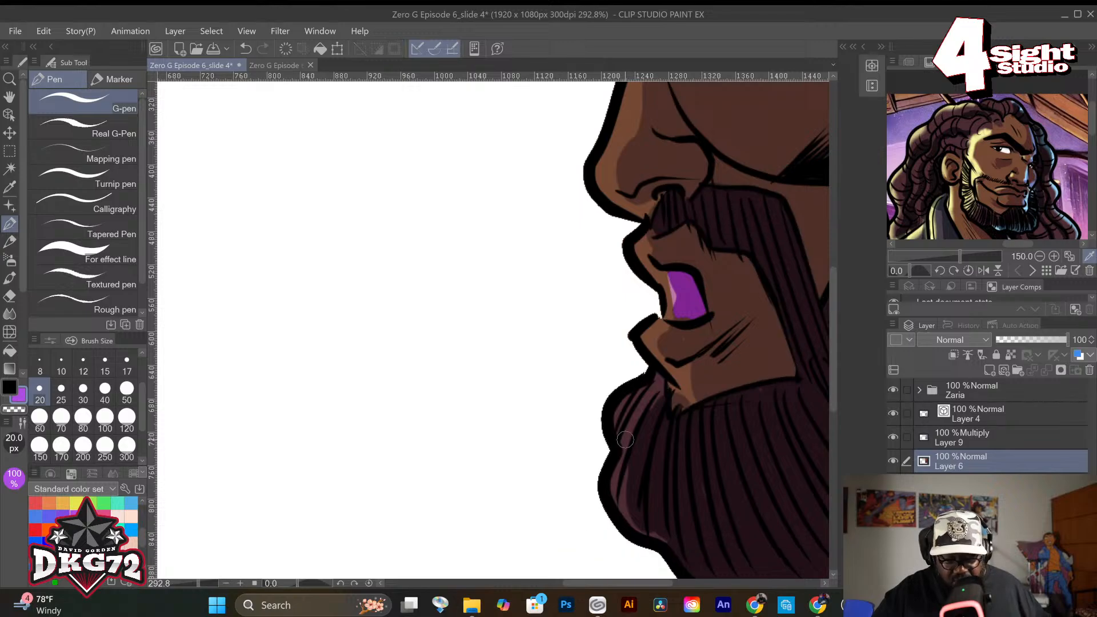
Clear the beard and hair selection and select the inside of the man's mouth from Layer 6 with Select Color Gamut at error margin 10.
left_click(571, 552)
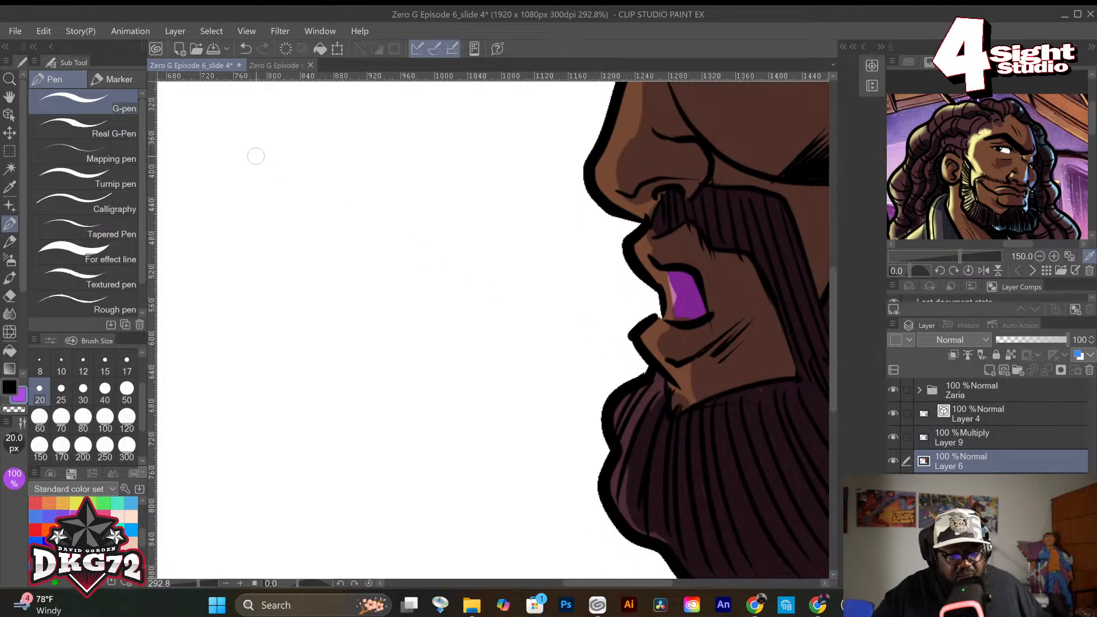
left_click(212, 32)
left_click(252, 151)
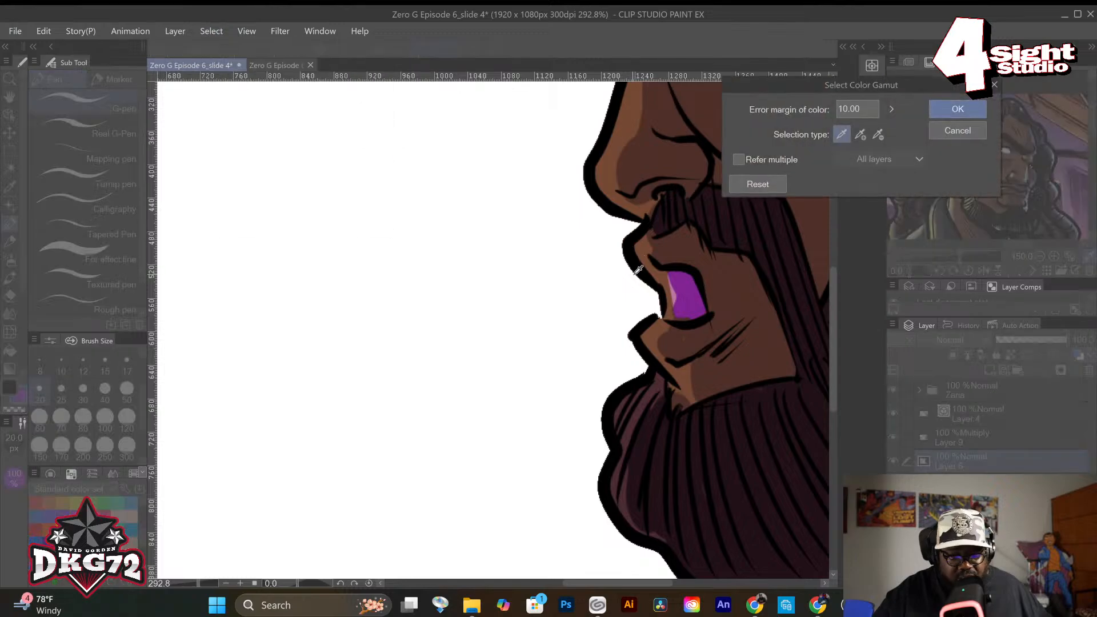
left_click(688, 296)
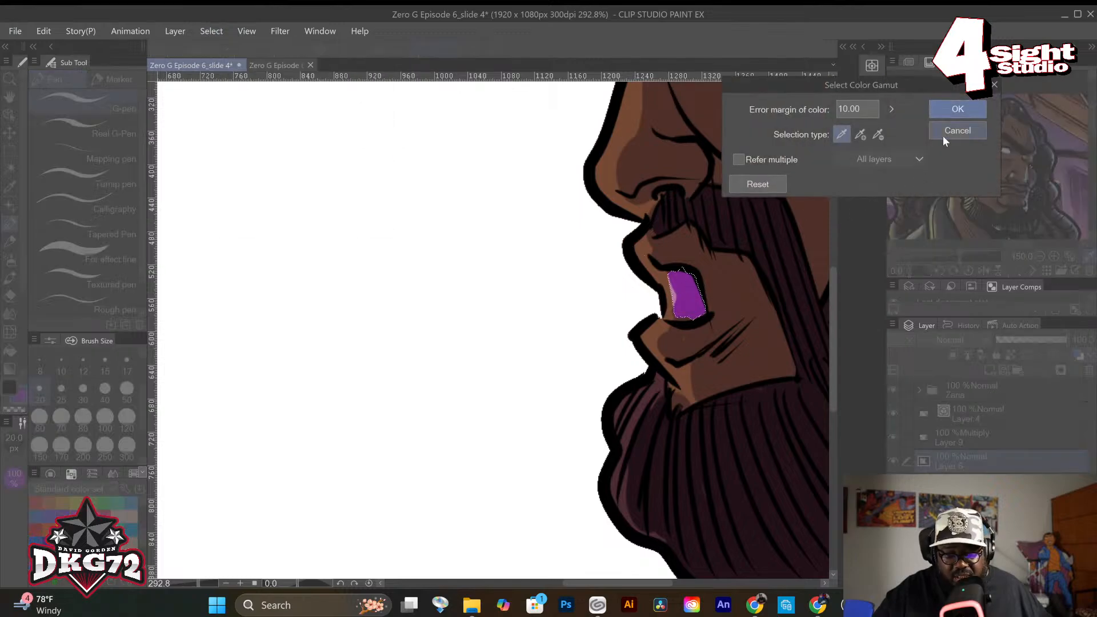
left_click(952, 110)
On Layer 9, shift the mouth shadow's hue slightly toward blue, set saturation to -73 and luminosity to -23, and deselect.
left_click(1031, 443)
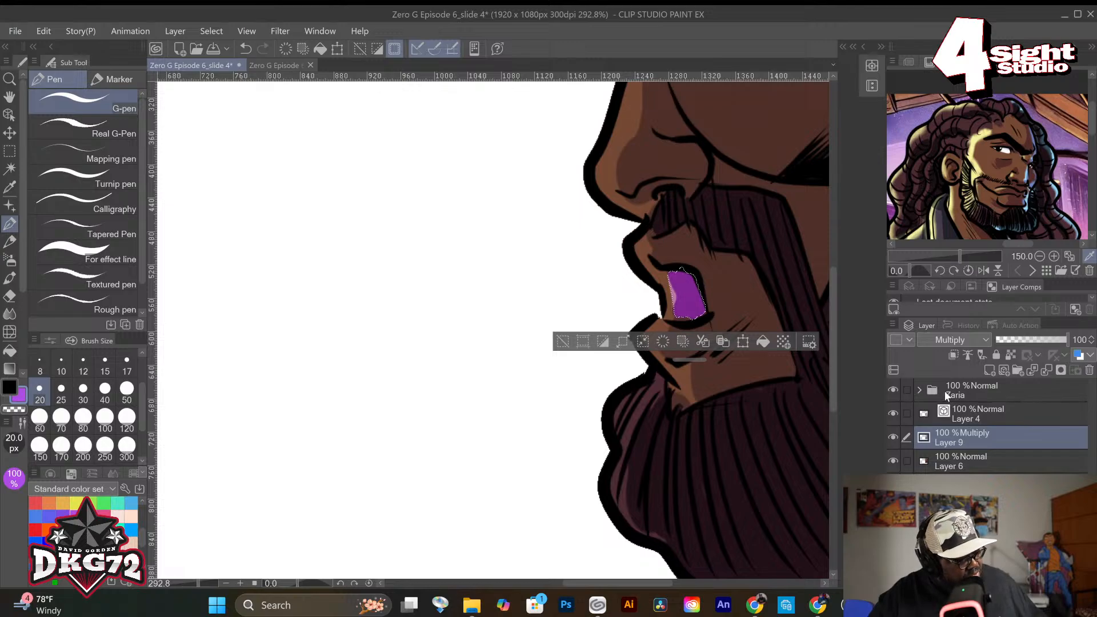
key("ctrl+u")
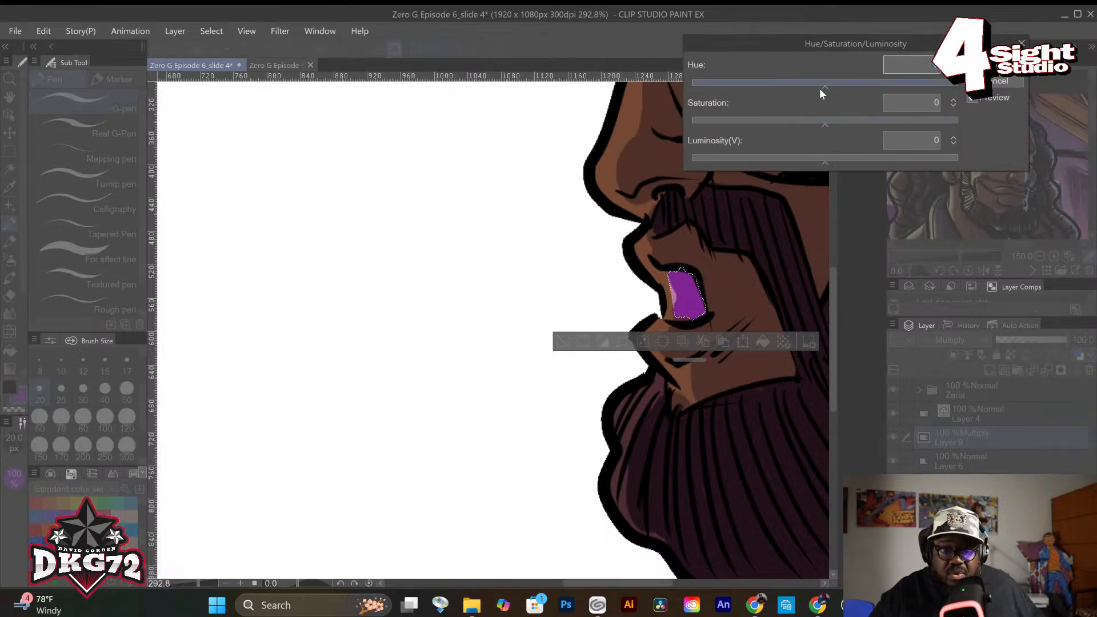
left_click_drag(820, 88, 808, 88)
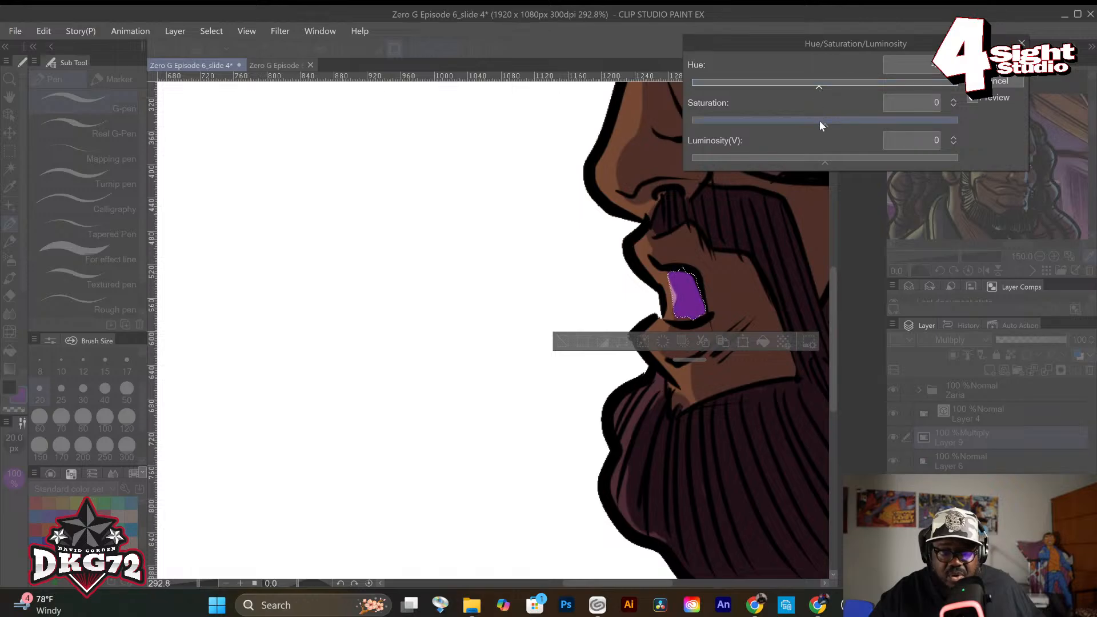
left_click_drag(820, 122, 751, 127)
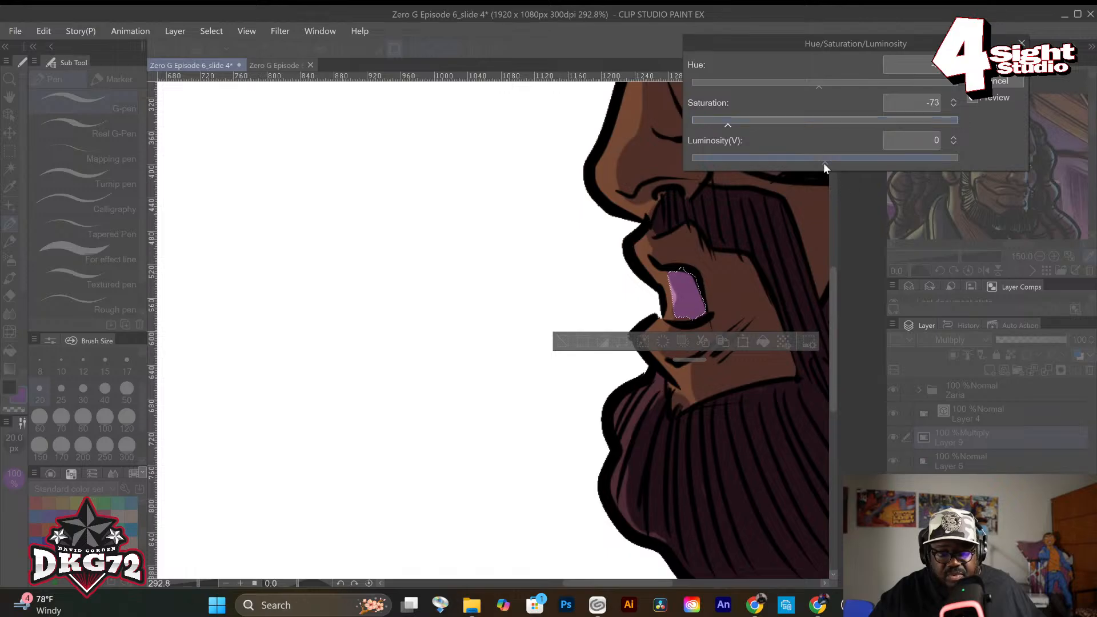
left_click_drag(824, 164, 775, 164)
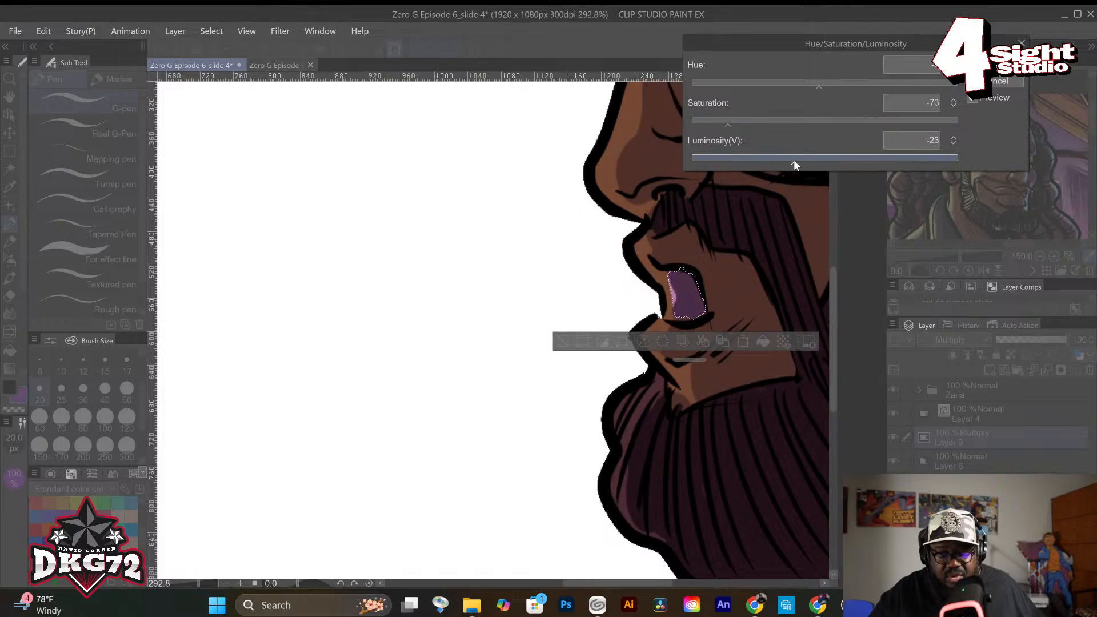
left_click(1003, 64)
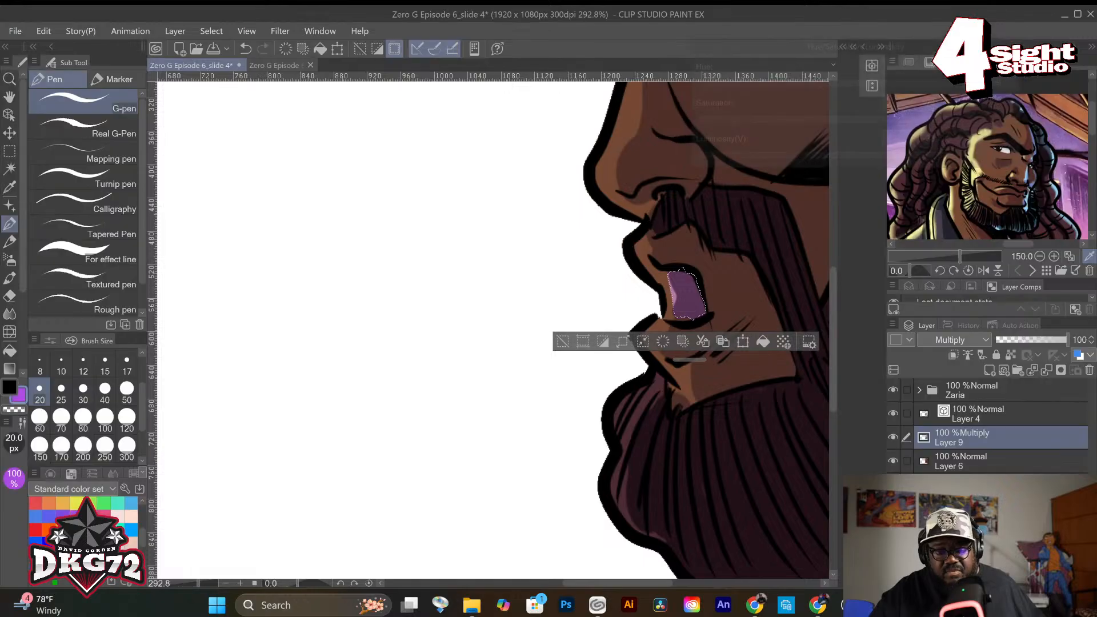
left_click(563, 341)
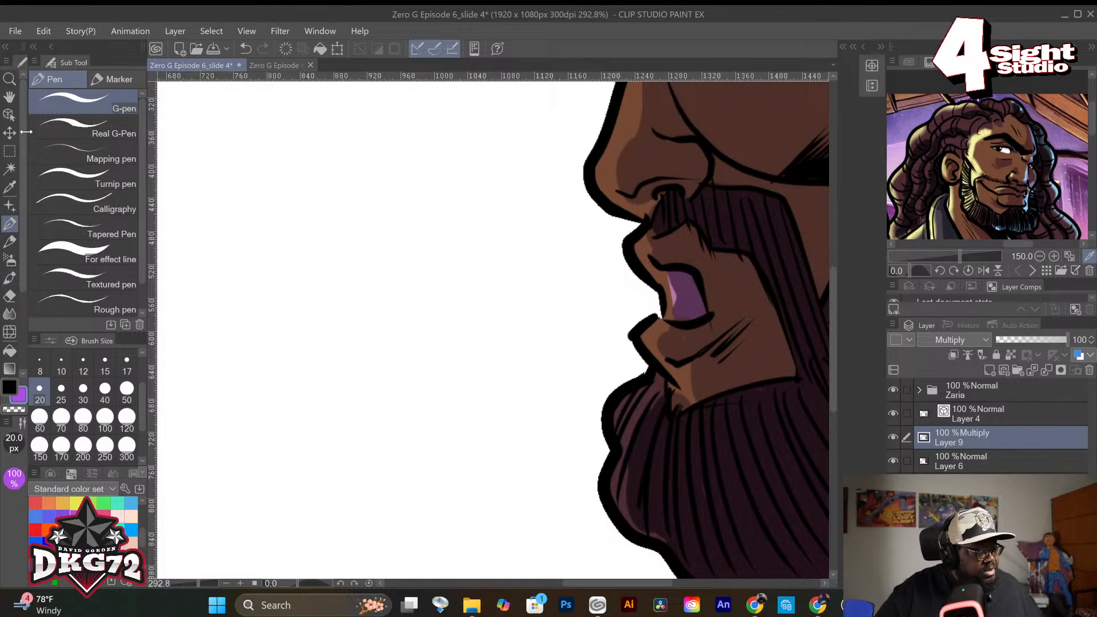
Group the man's Layer 4, Layer 9 and Layer 6 in a new folder below the Zaria folder and collapse it.
double_click(15, 100)
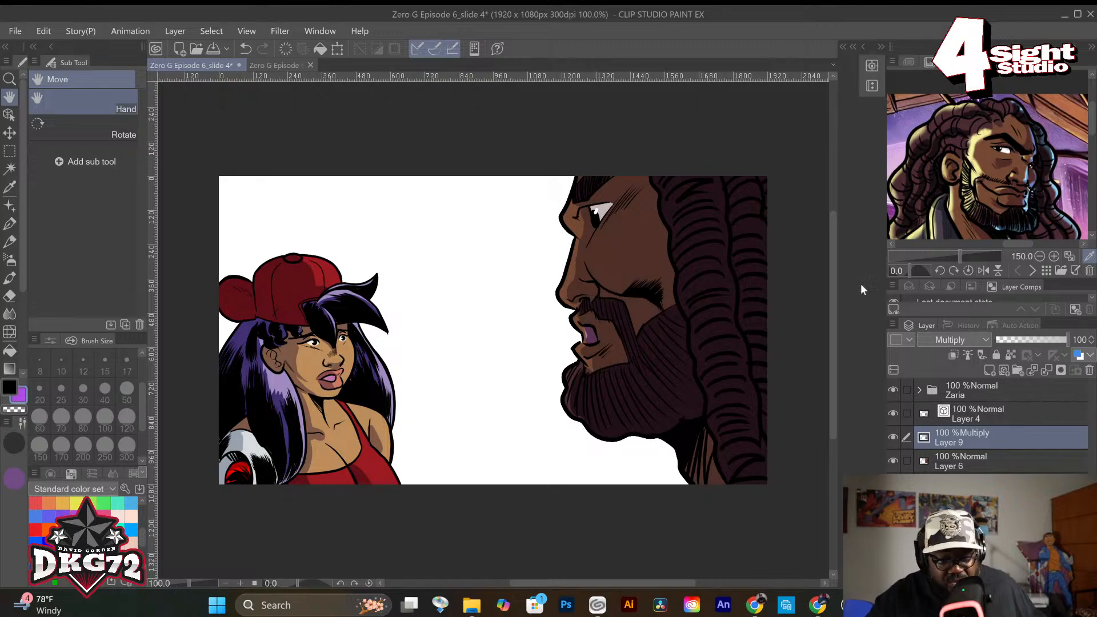
left_click(979, 421)
key("ctrl+g")
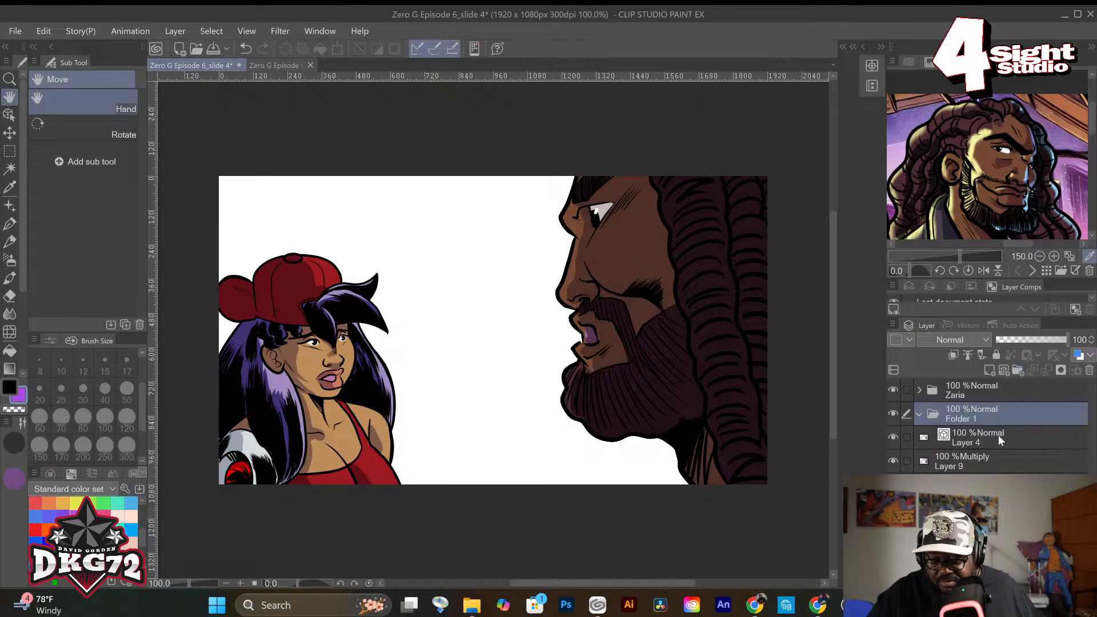
left_click_drag(995, 437, 998, 476)
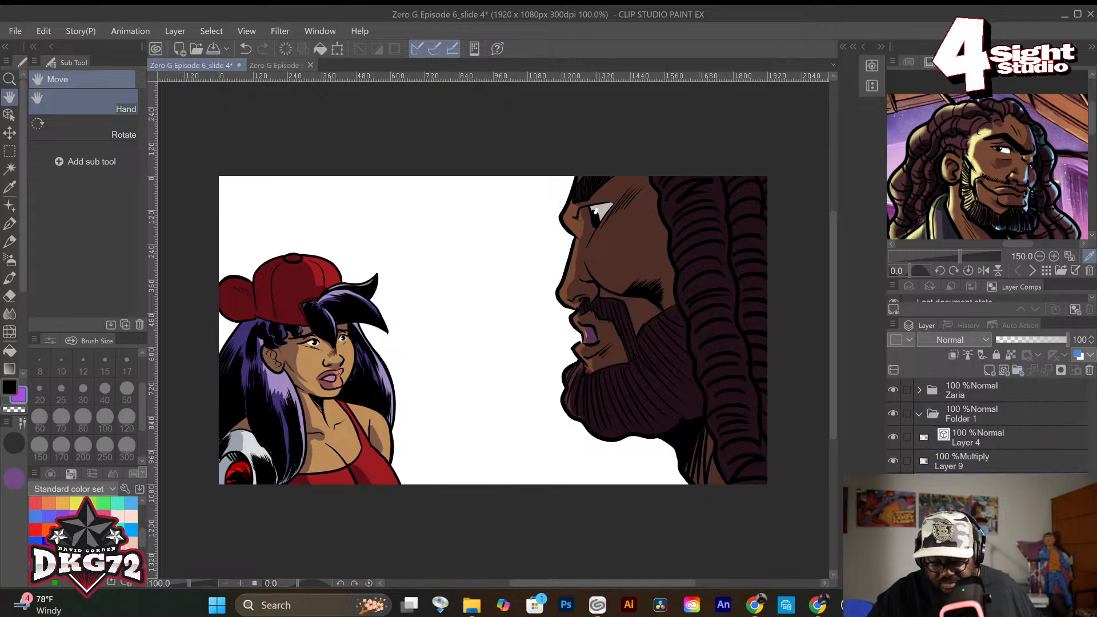
left_click(993, 460)
left_click(995, 441, "shift")
left_click_drag(993, 437, 977, 417)
left_click(918, 413)
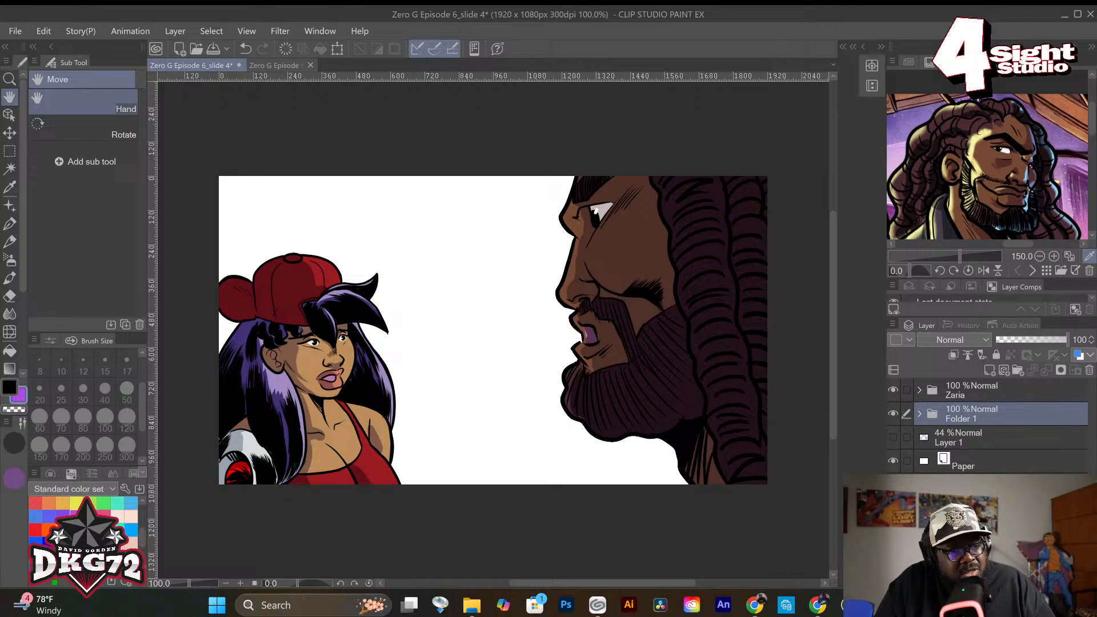
key("alt+Tab")
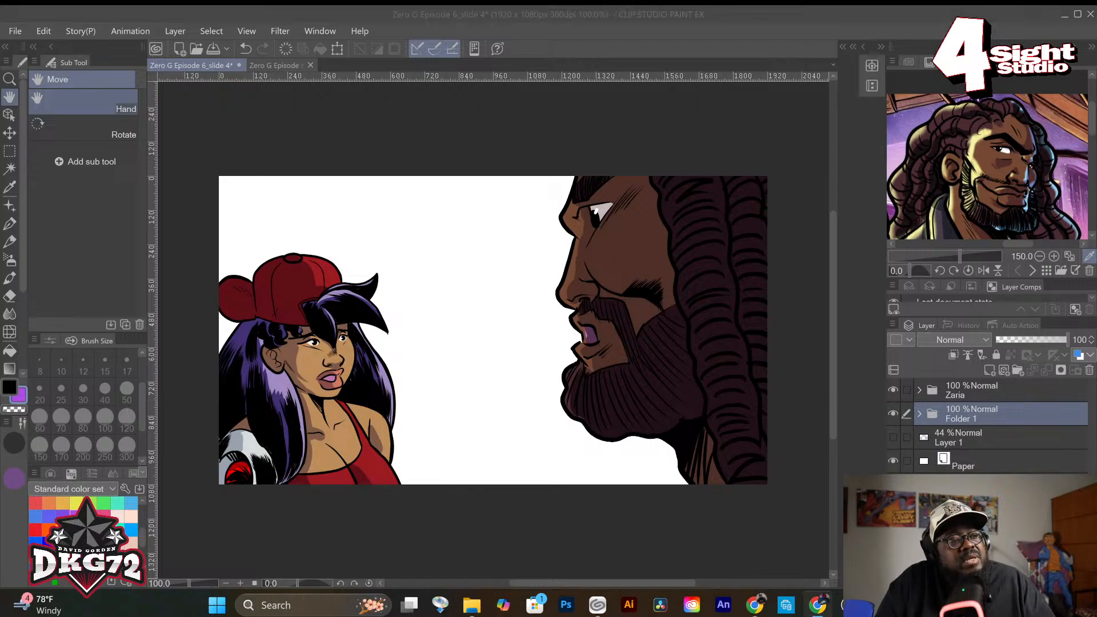